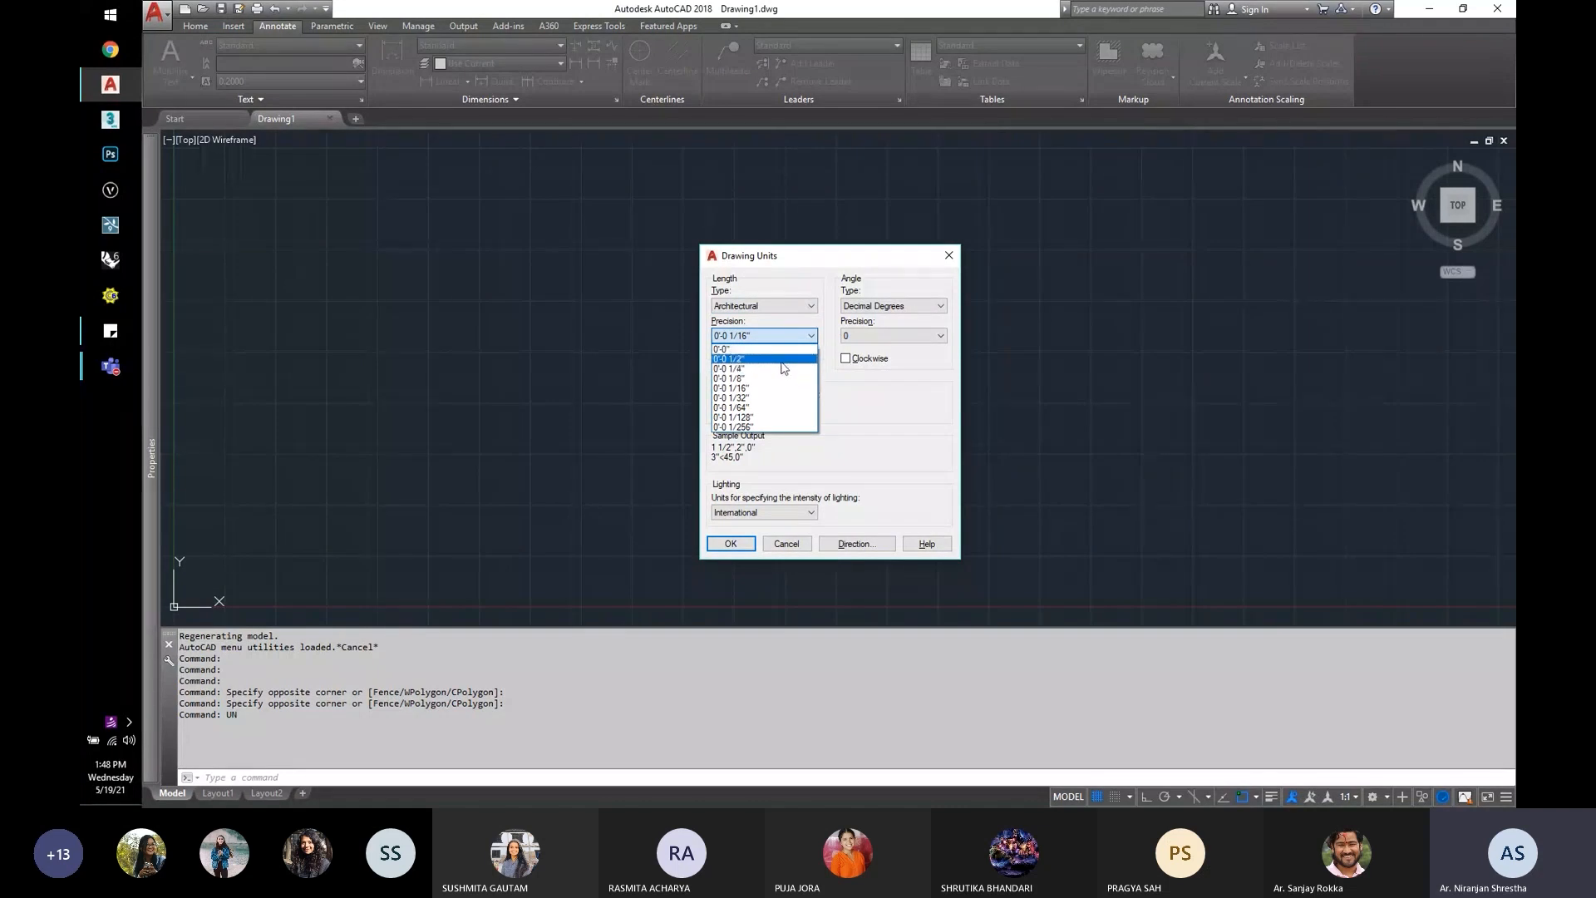
Step: Set the architectural length precision to 0'-0 1/4" and keep the insertion scale in inches, applying the drawing units
left_click(776, 369)
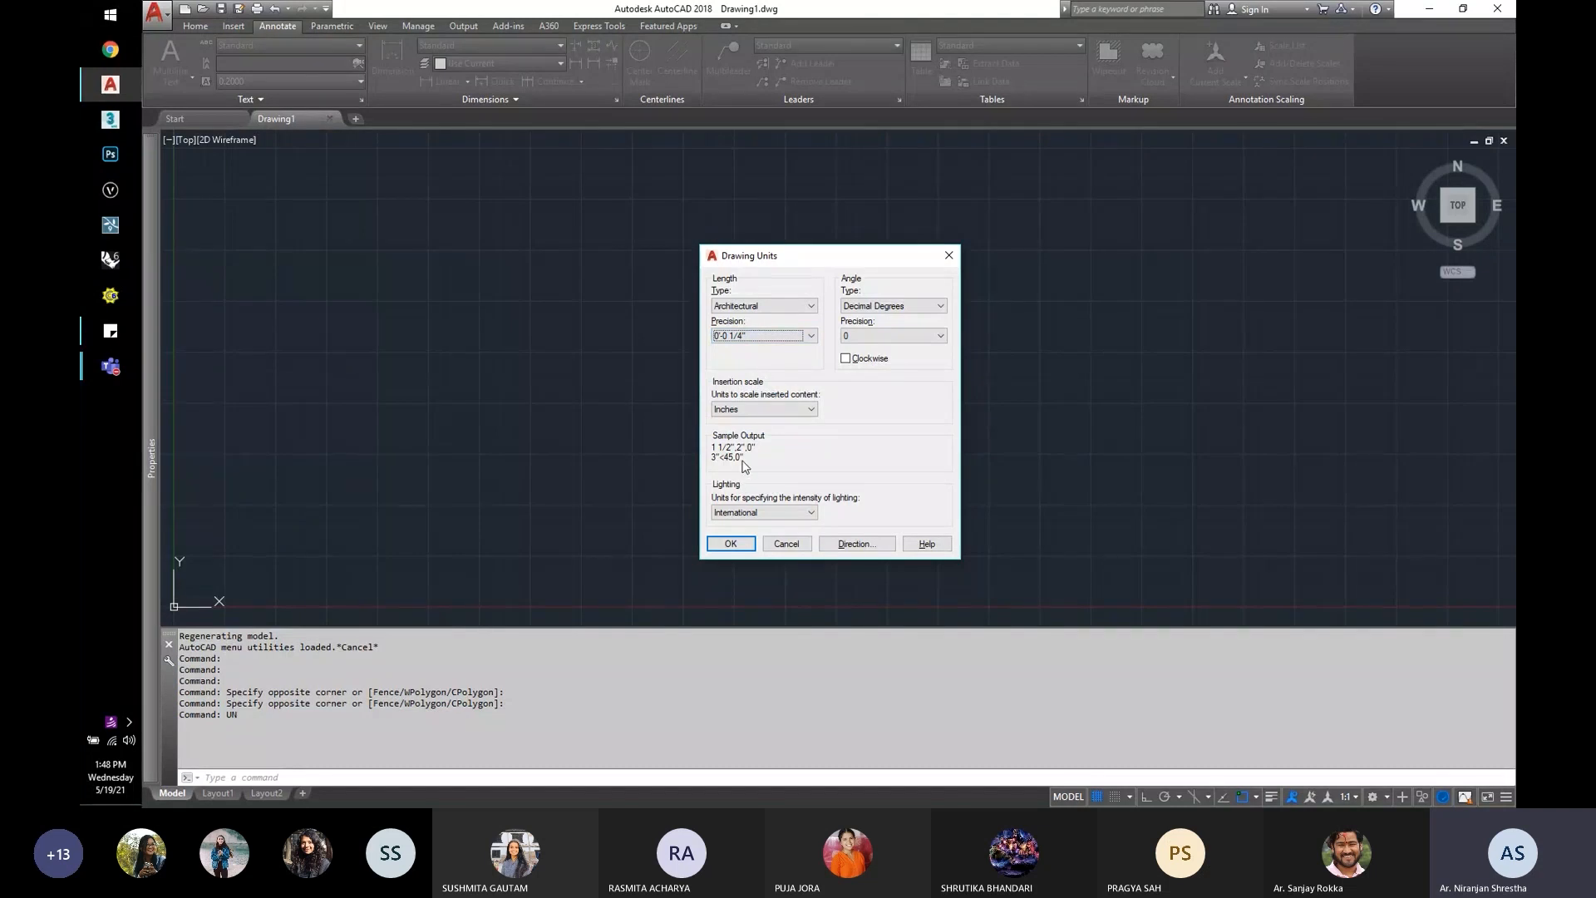
left_click(765, 415)
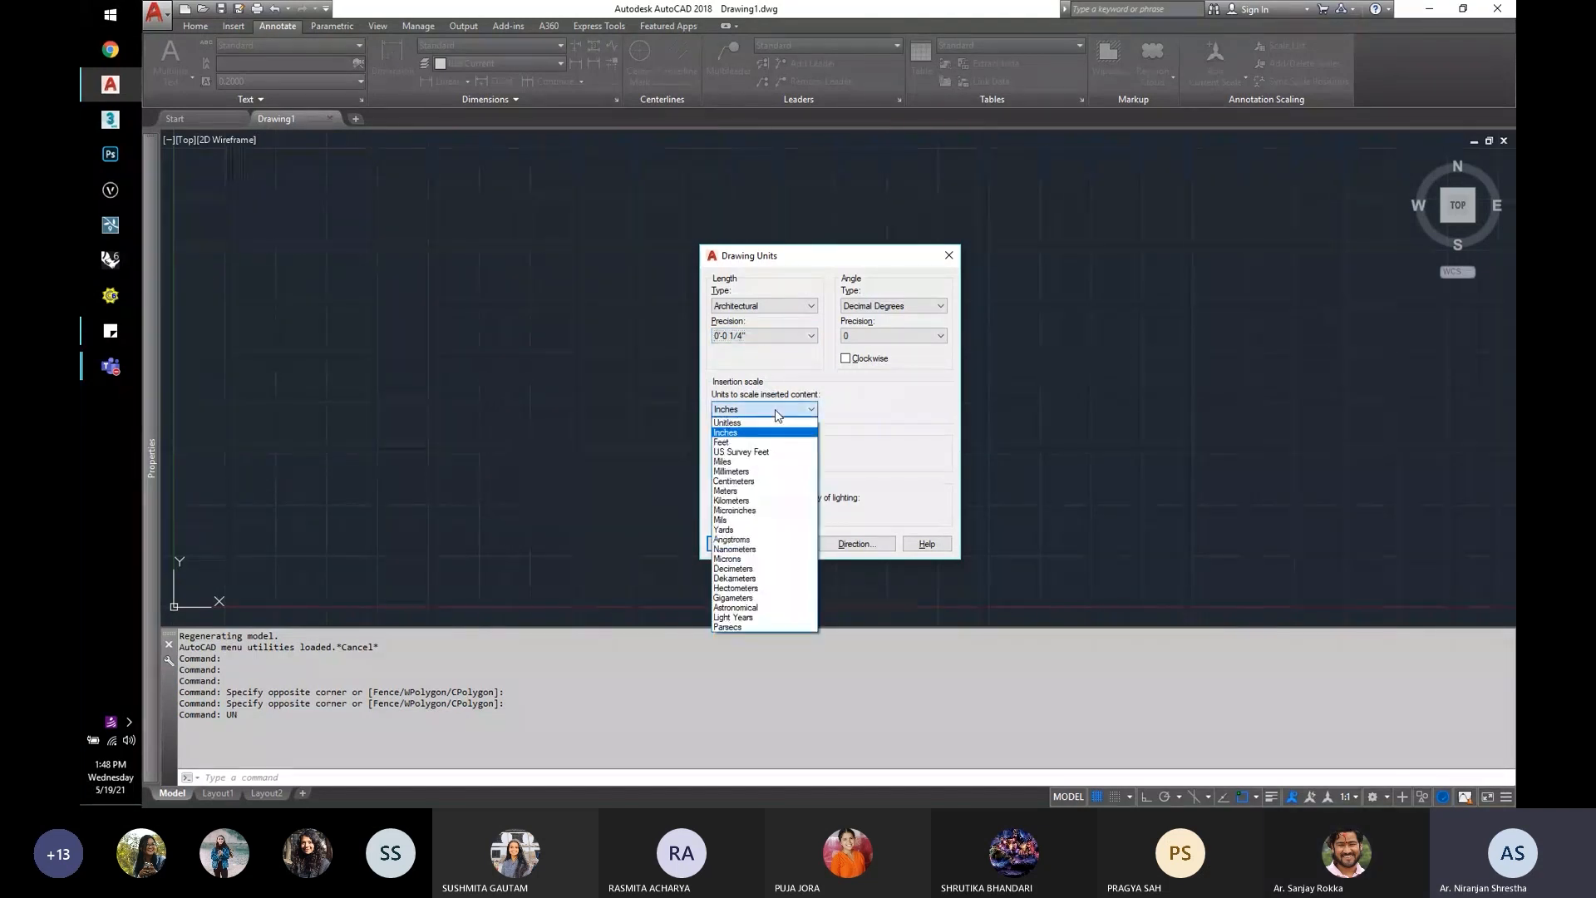
left_click(775, 408)
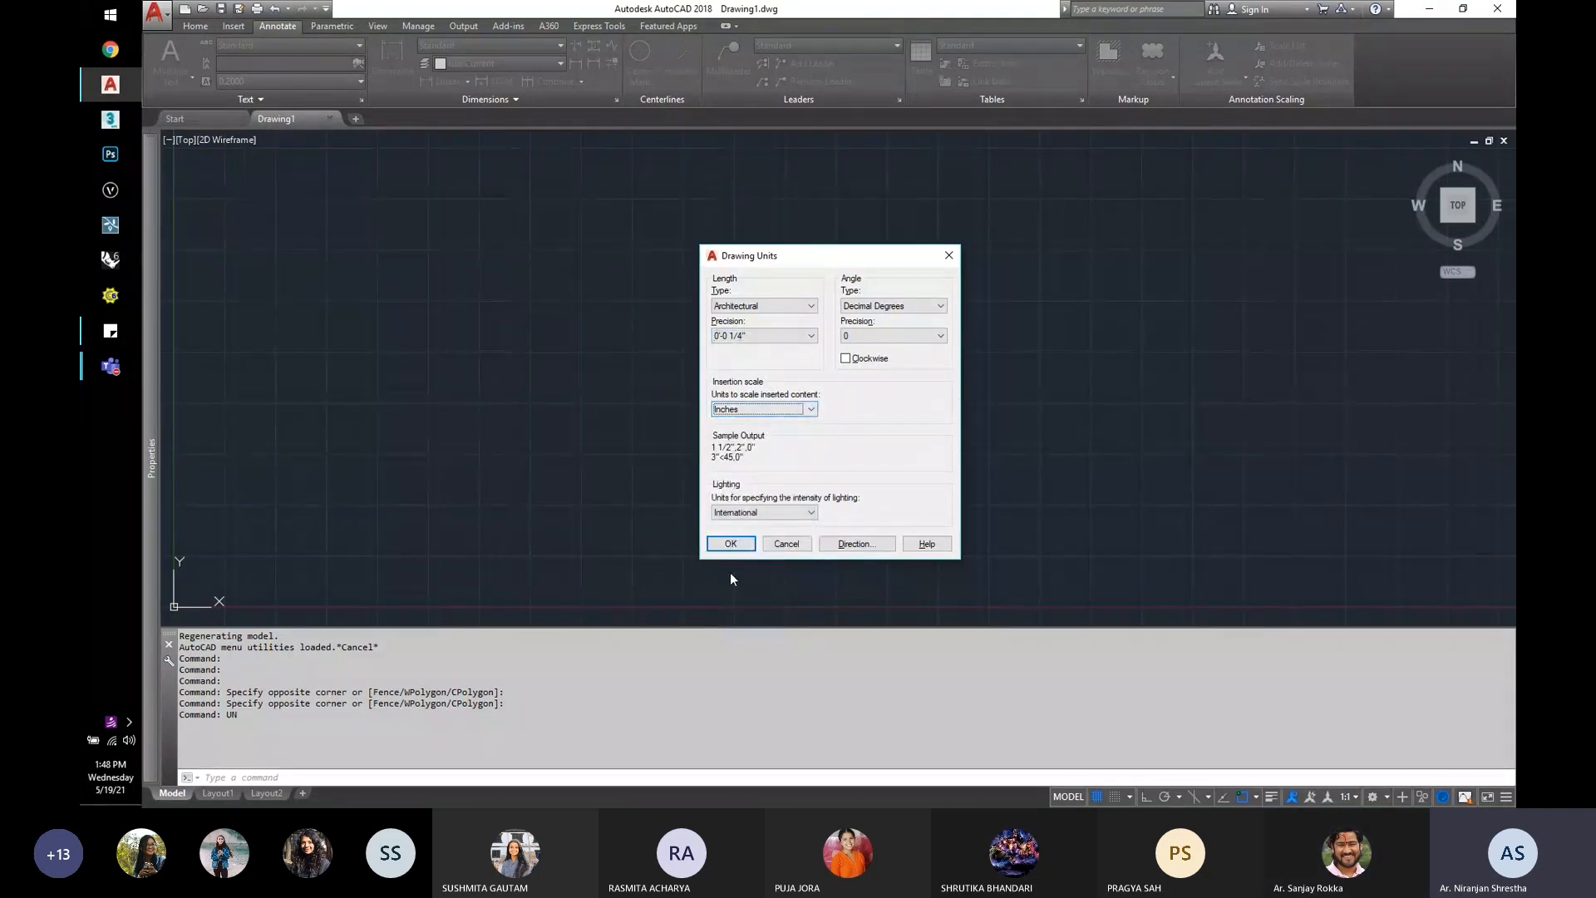
left_click(742, 542)
left_click(761, 303)
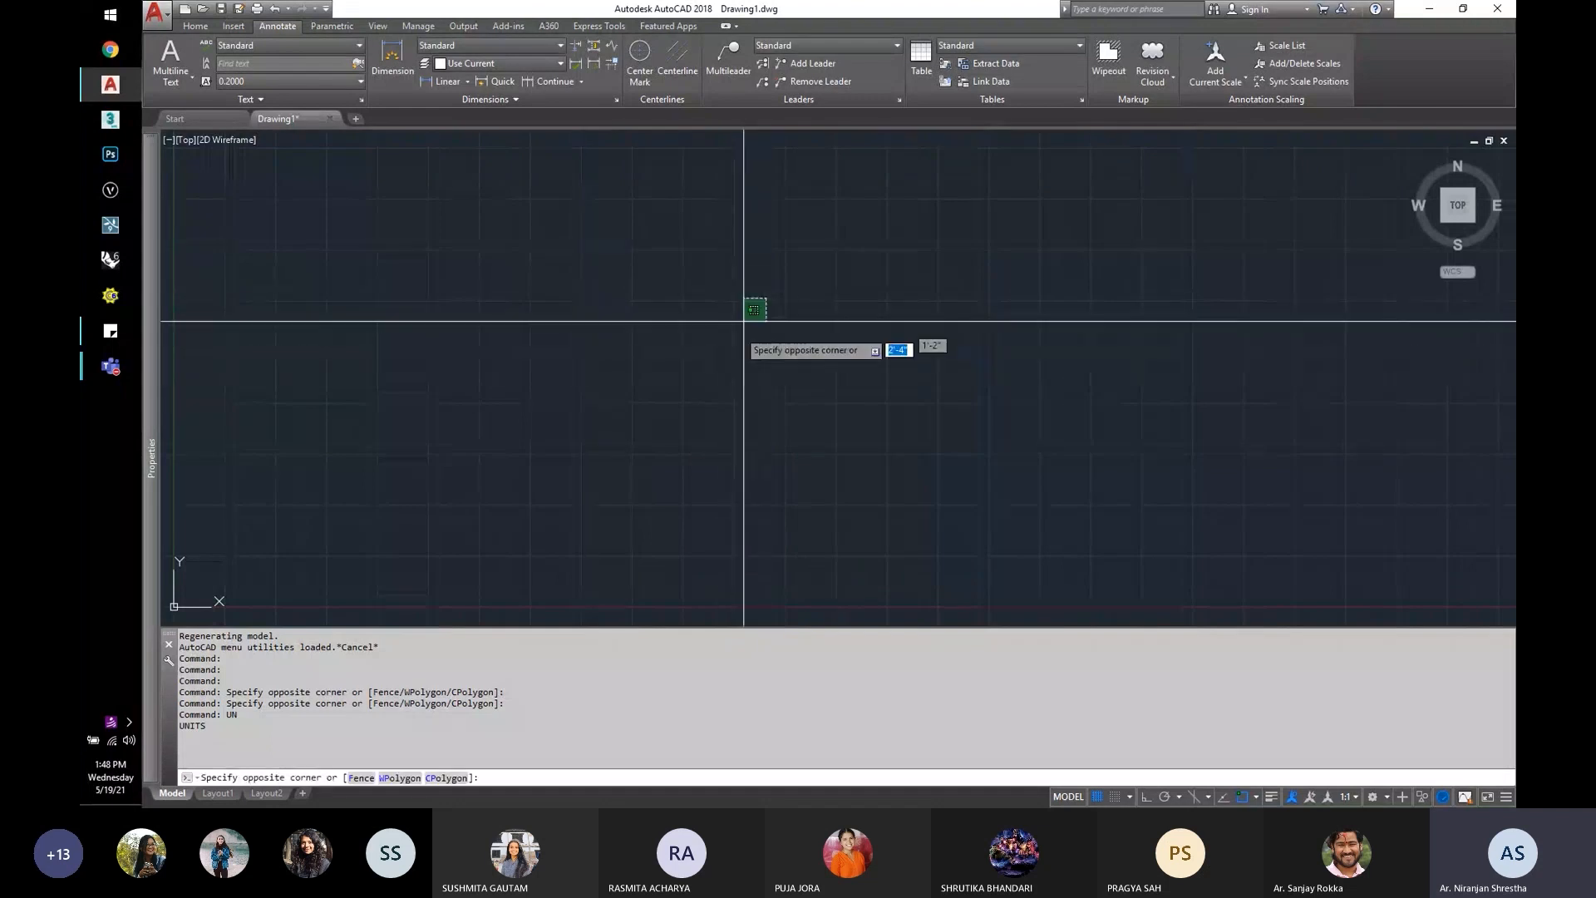
left_click(744, 335)
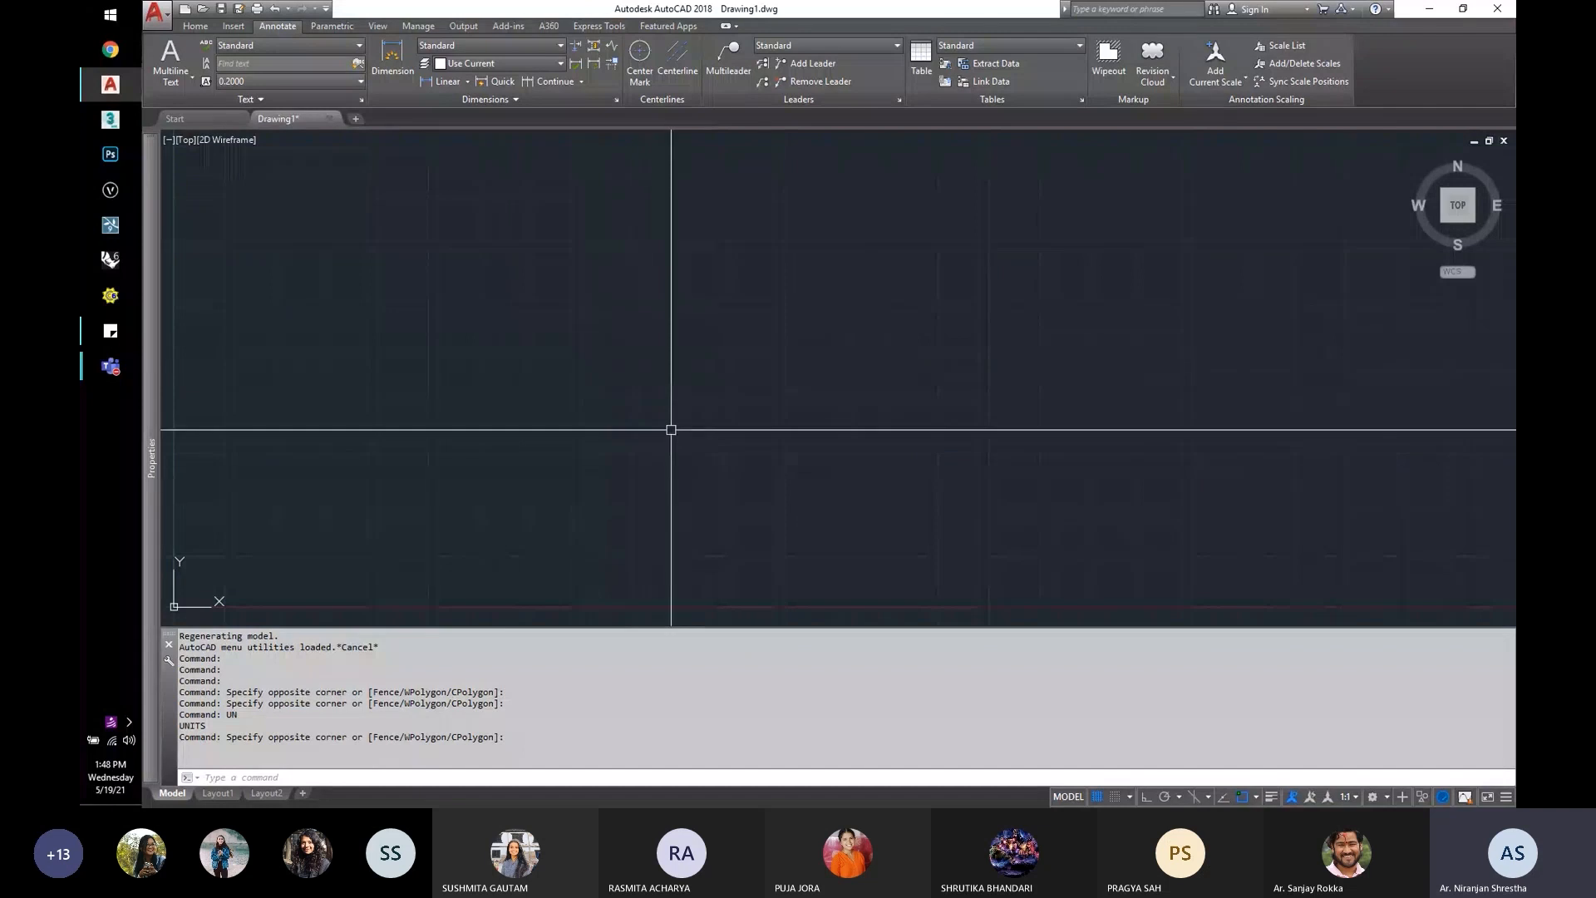
left_click(499, 456)
left_click(988, 305)
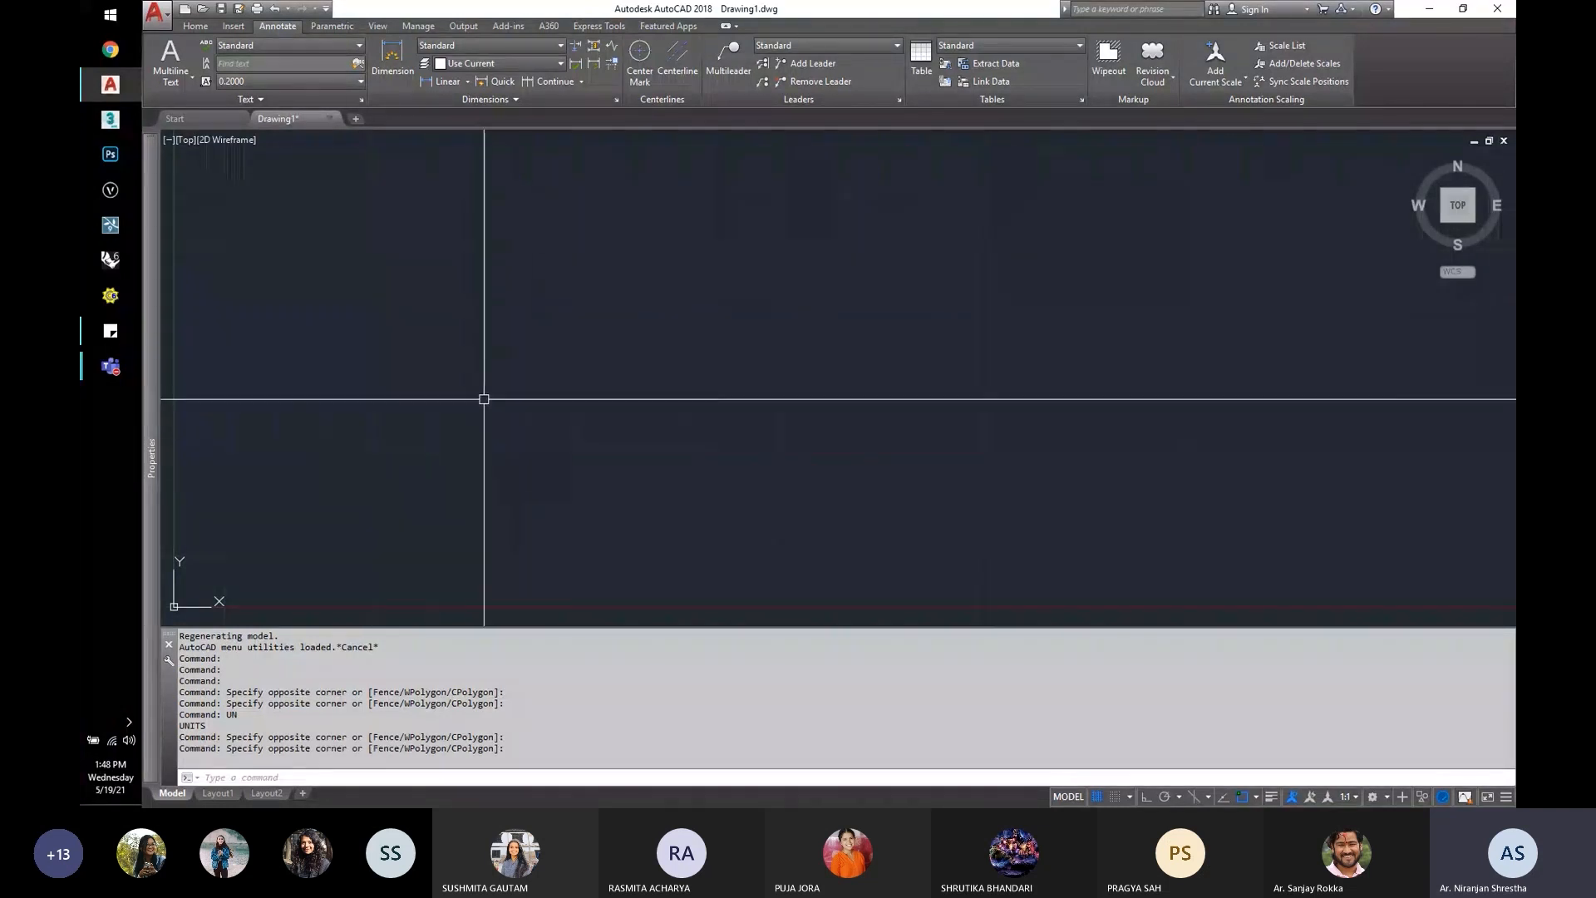
left_click(481, 399)
left_click(1165, 414)
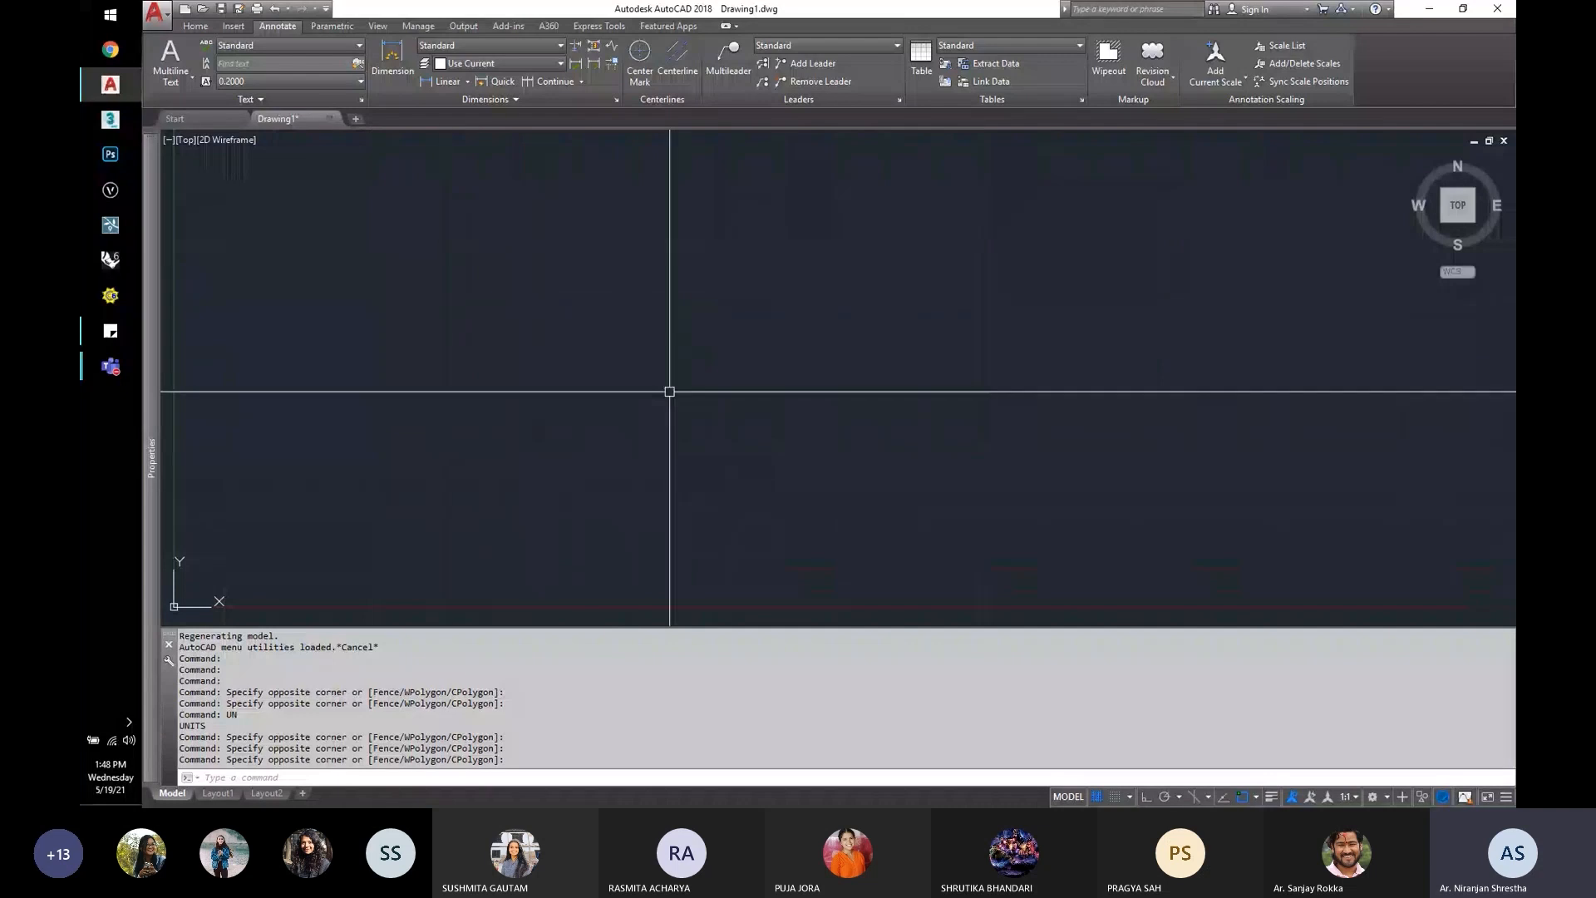
left_click(669, 392)
left_click(1036, 399)
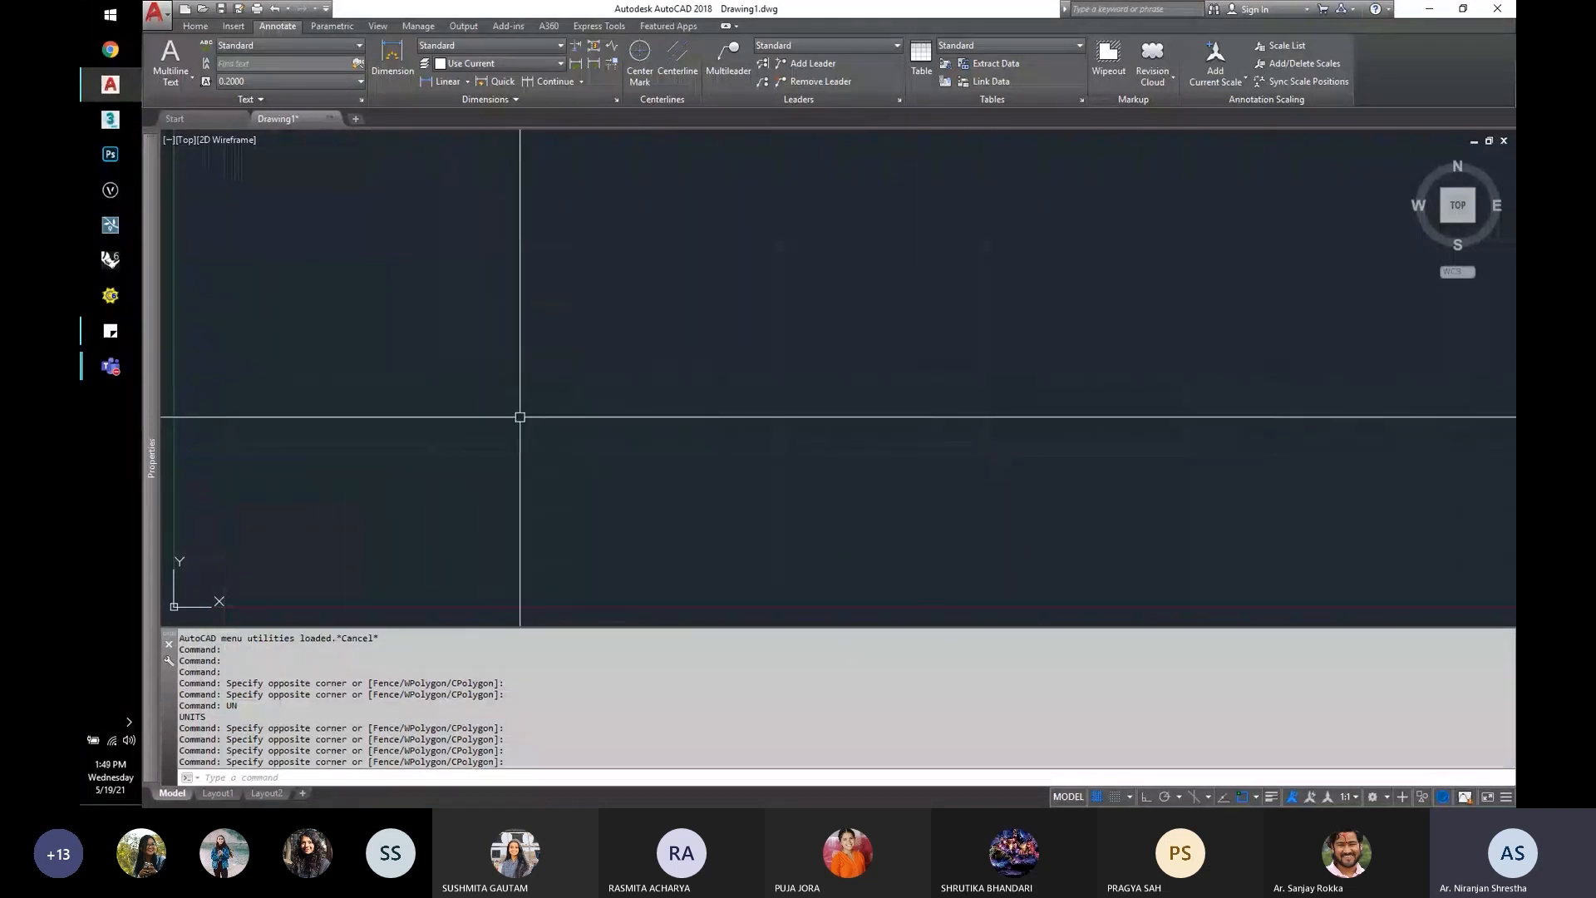
Step: Draw a single straight line near the origin, rising at about 20°, with the Line command
key("Return")
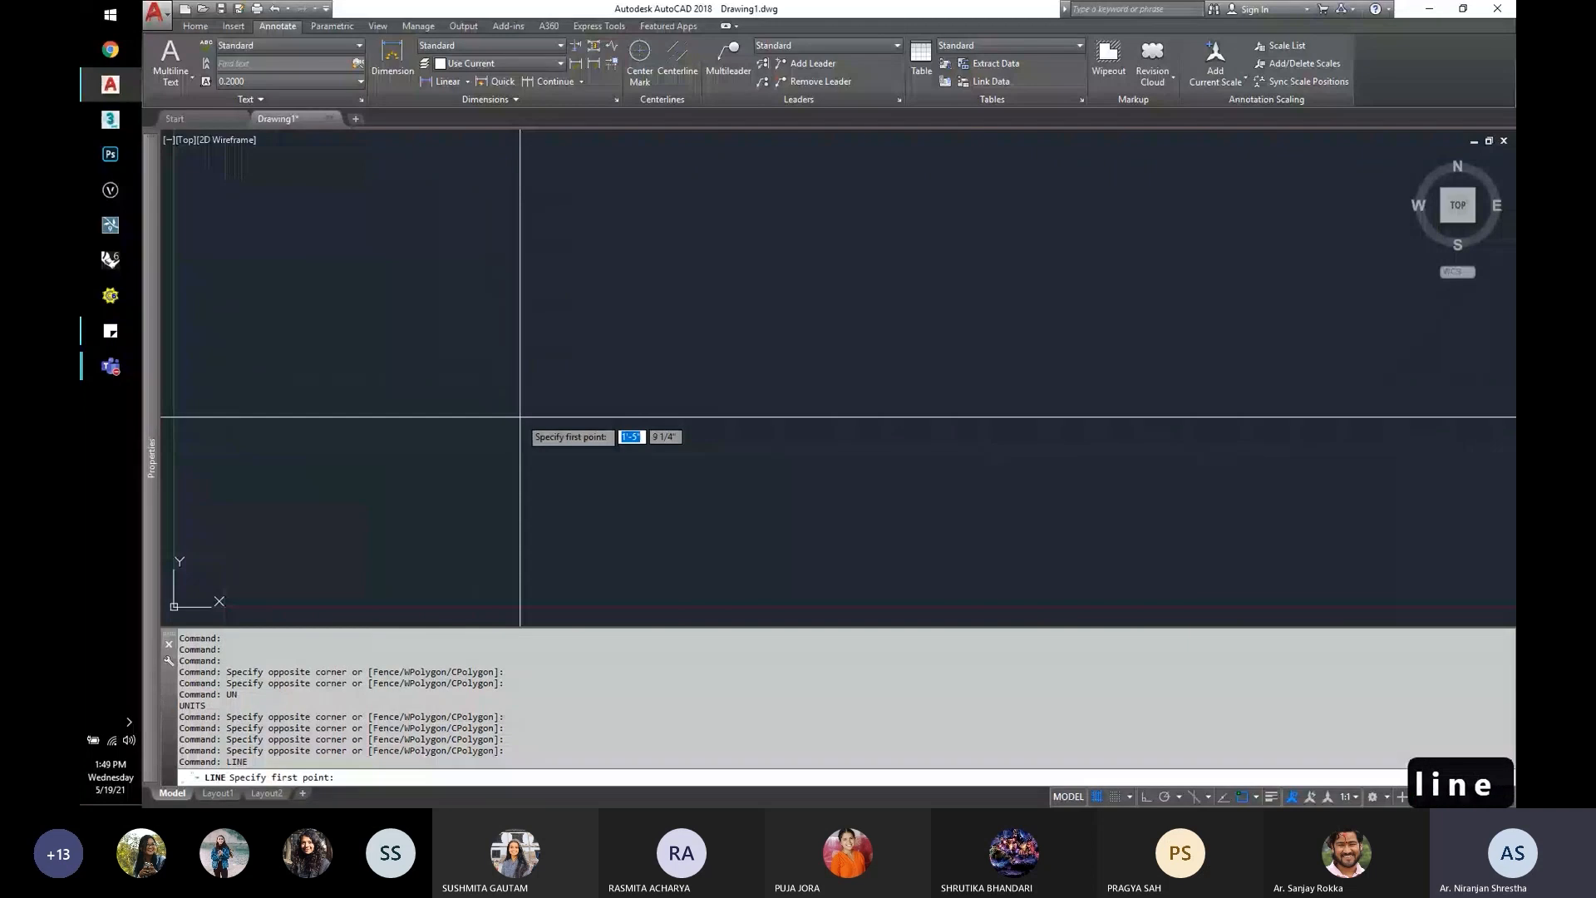
left_click(441, 424)
scroll(642, 506, "down", 4)
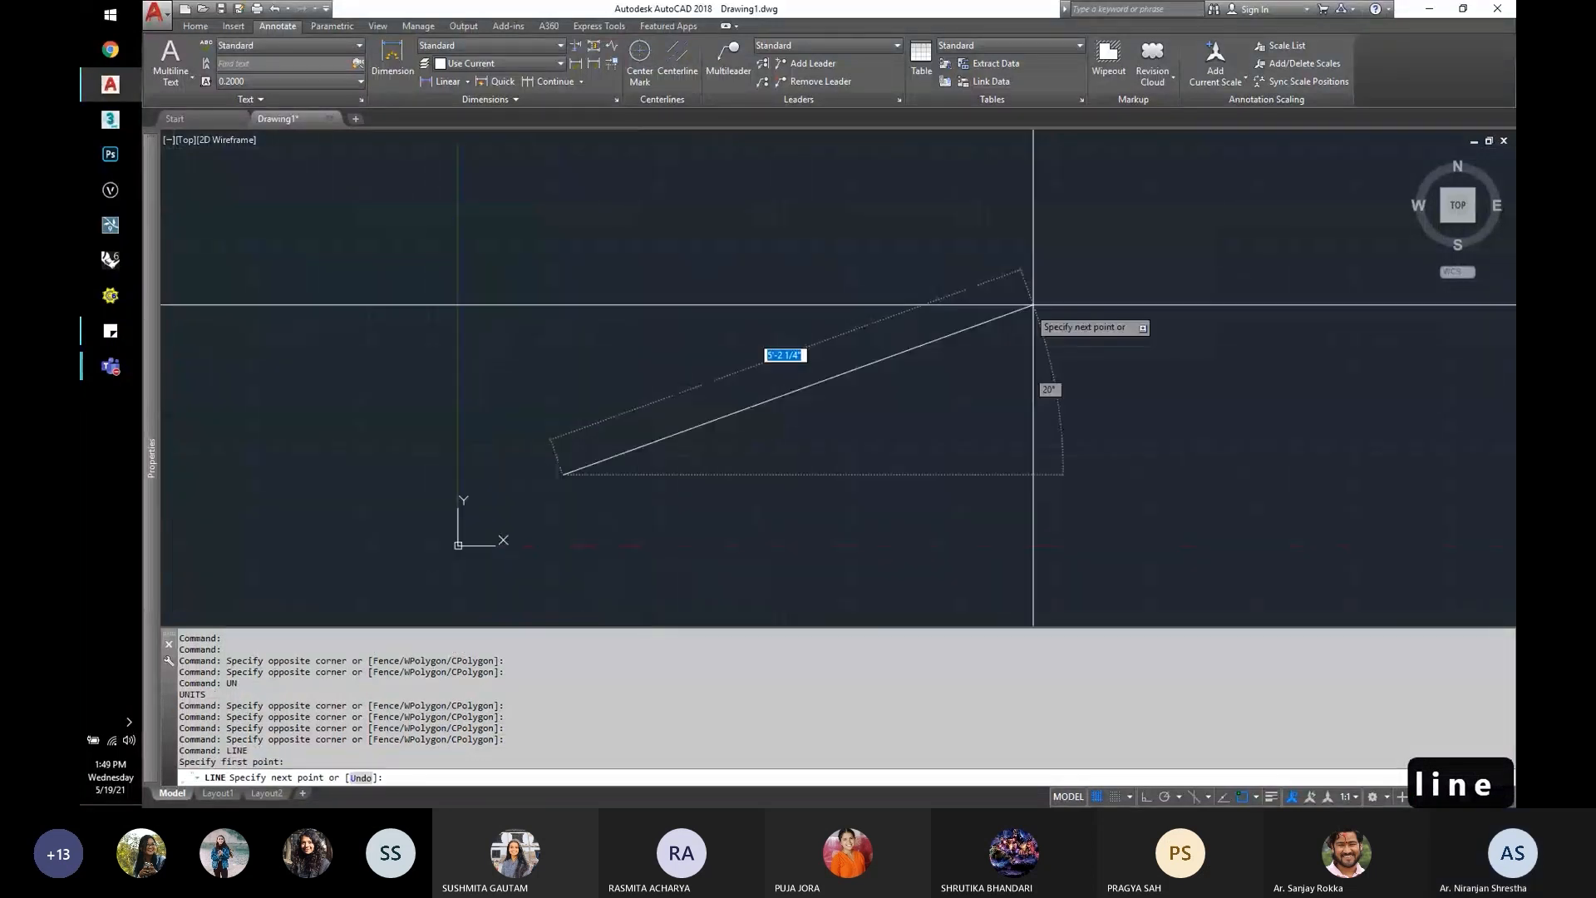
scroll(872, 324, "down", 2)
left_click(1003, 301)
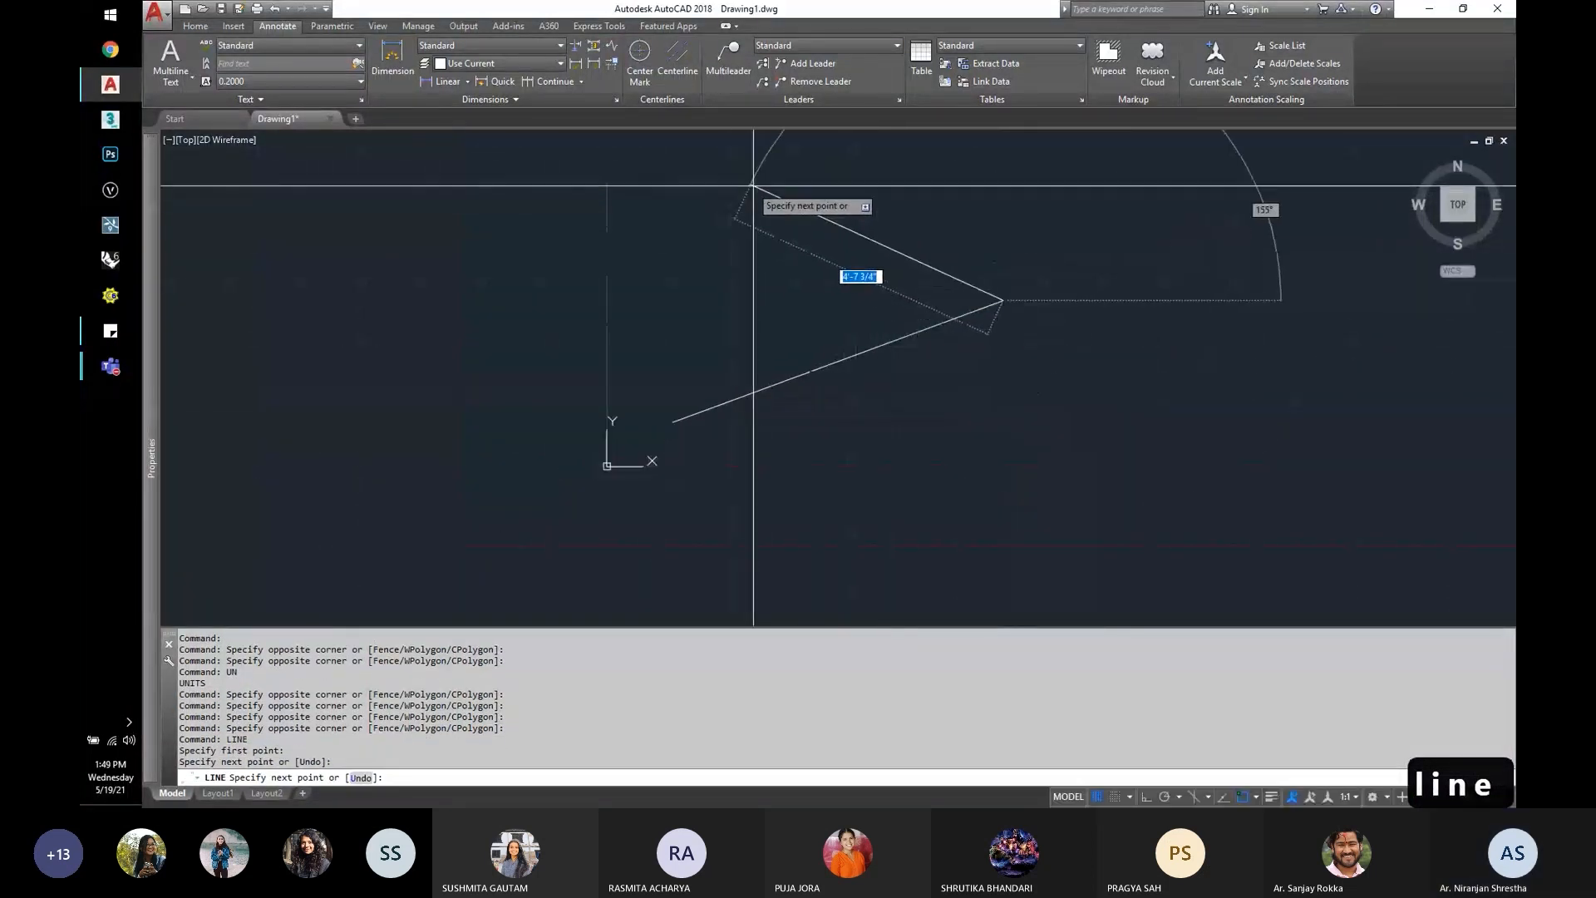
key("Escape")
Step: Draw an irregular five-sided polyline beside the slanted line, ending back at its start point
scroll(769, 349, "down", 2)
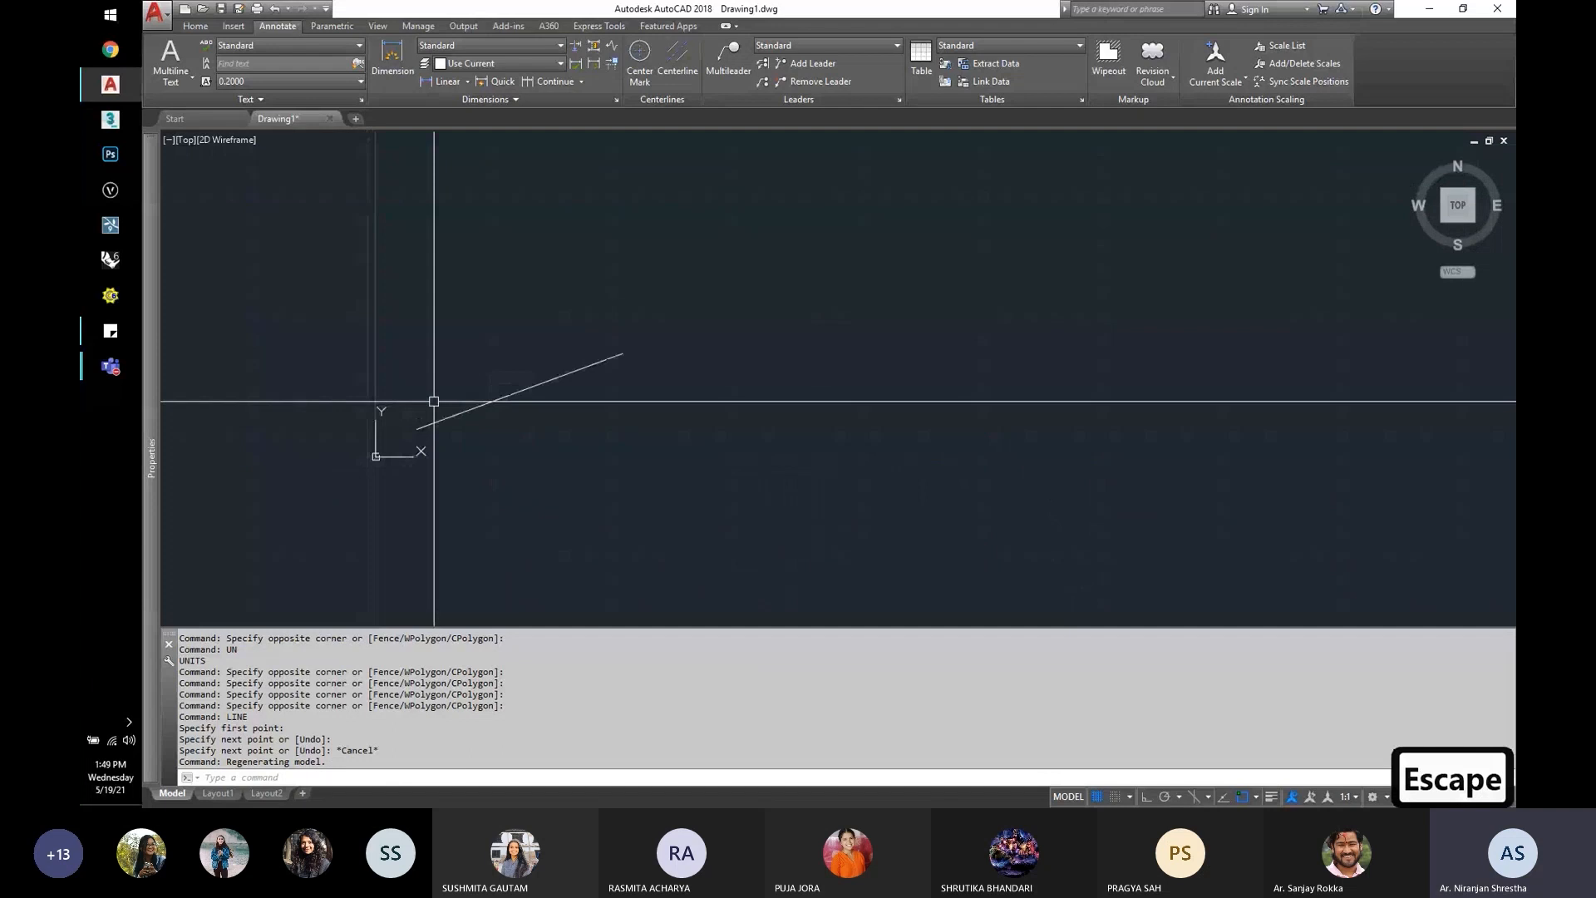
type("pl")
key("Return")
left_click(762, 395)
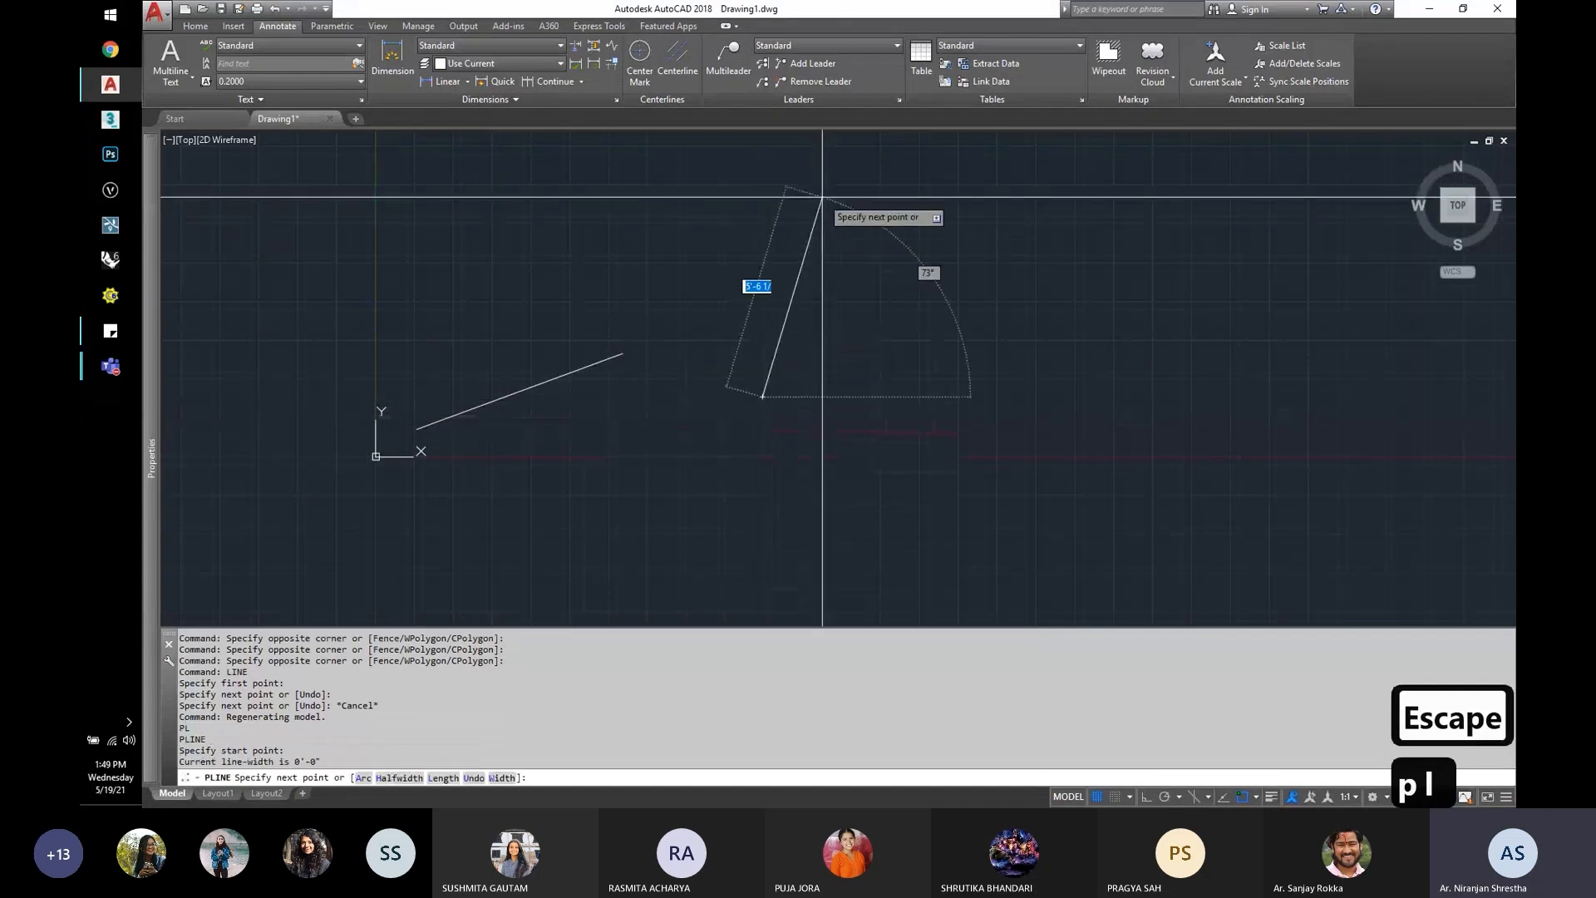
left_click(822, 198)
left_click(1143, 256)
left_click(1101, 402)
left_click(795, 497)
left_click(759, 395)
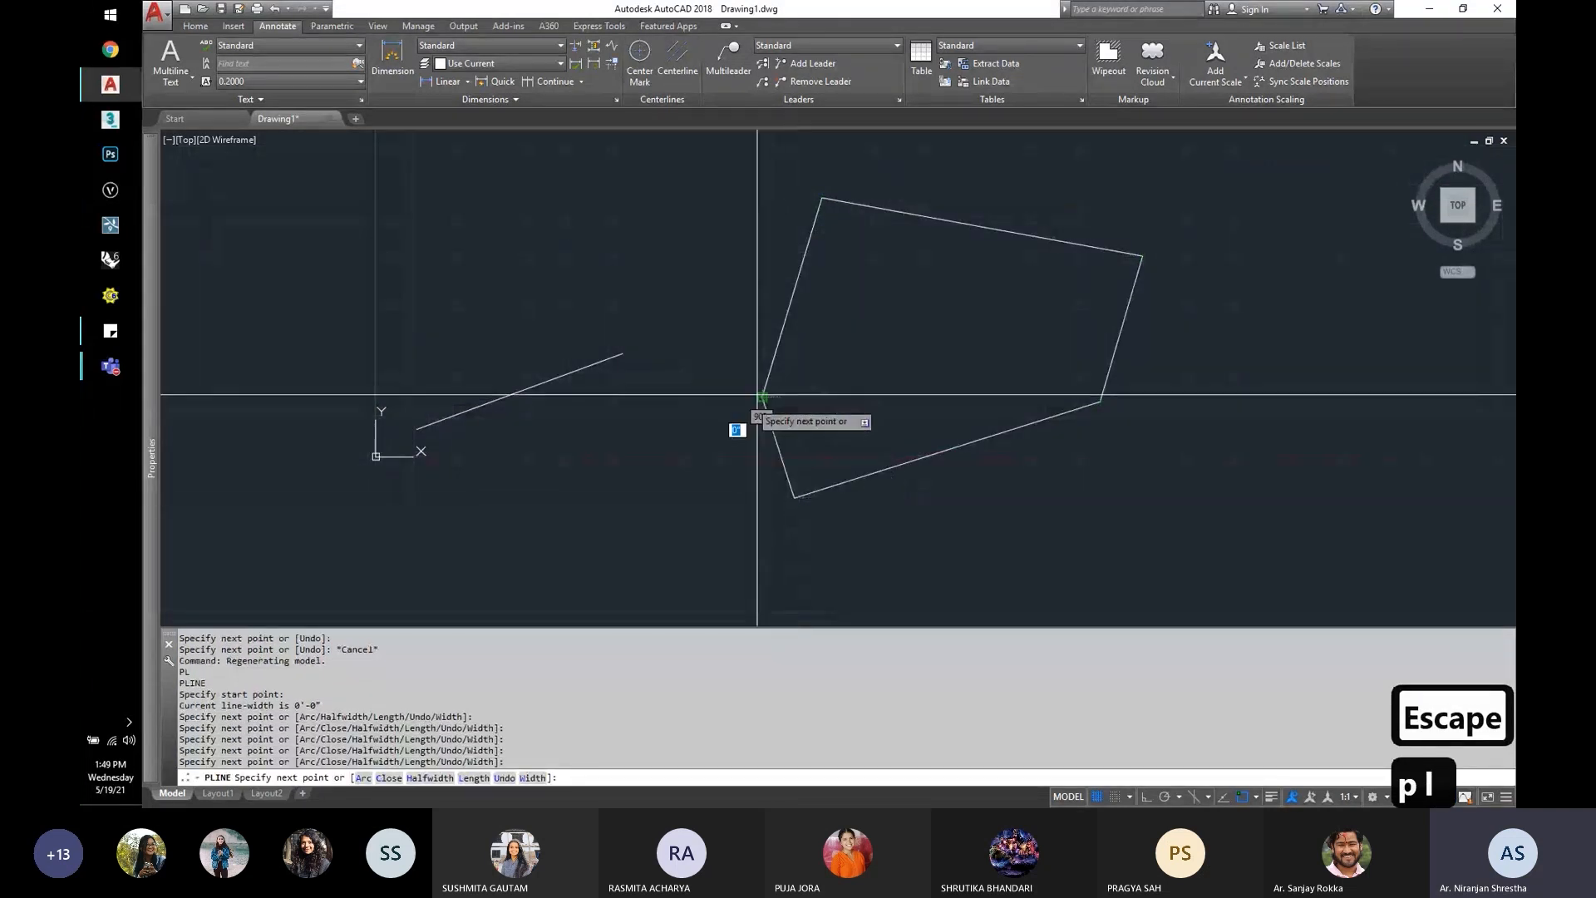
key("Escape")
Step: Draw a circle beside the five-sided polyline, on the side away from the line
scroll(640, 403, "down", 2)
middle_click_drag(791, 356, 535, 370)
scroll(534, 371, "down", 2)
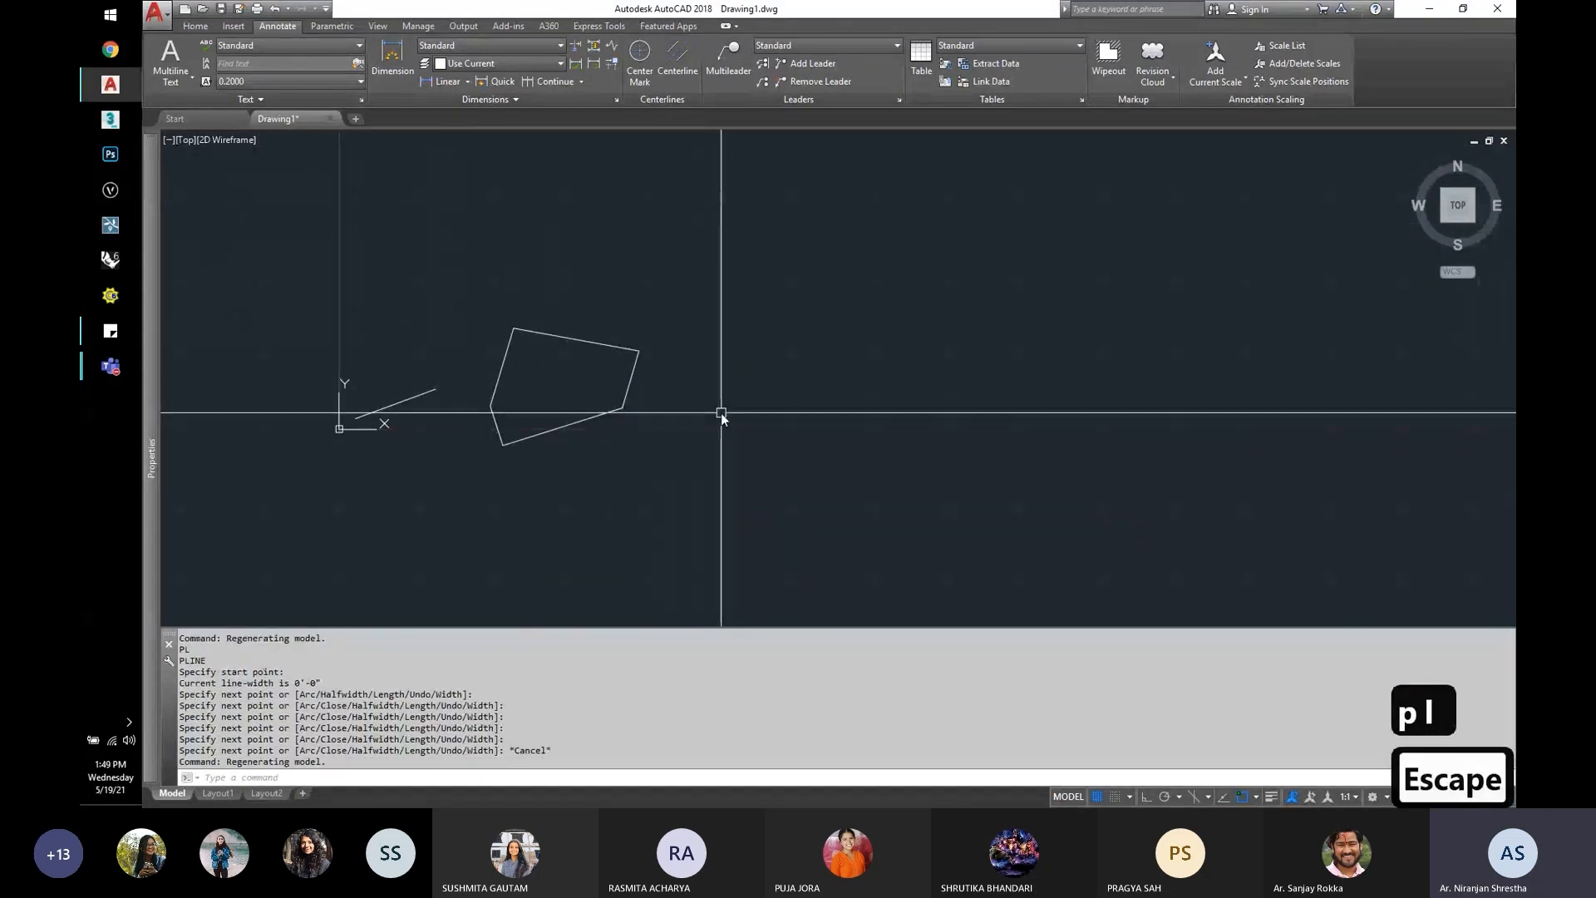
type("c")
key("Return")
left_click(750, 374)
left_click(808, 378)
scroll(598, 445, "down", 2)
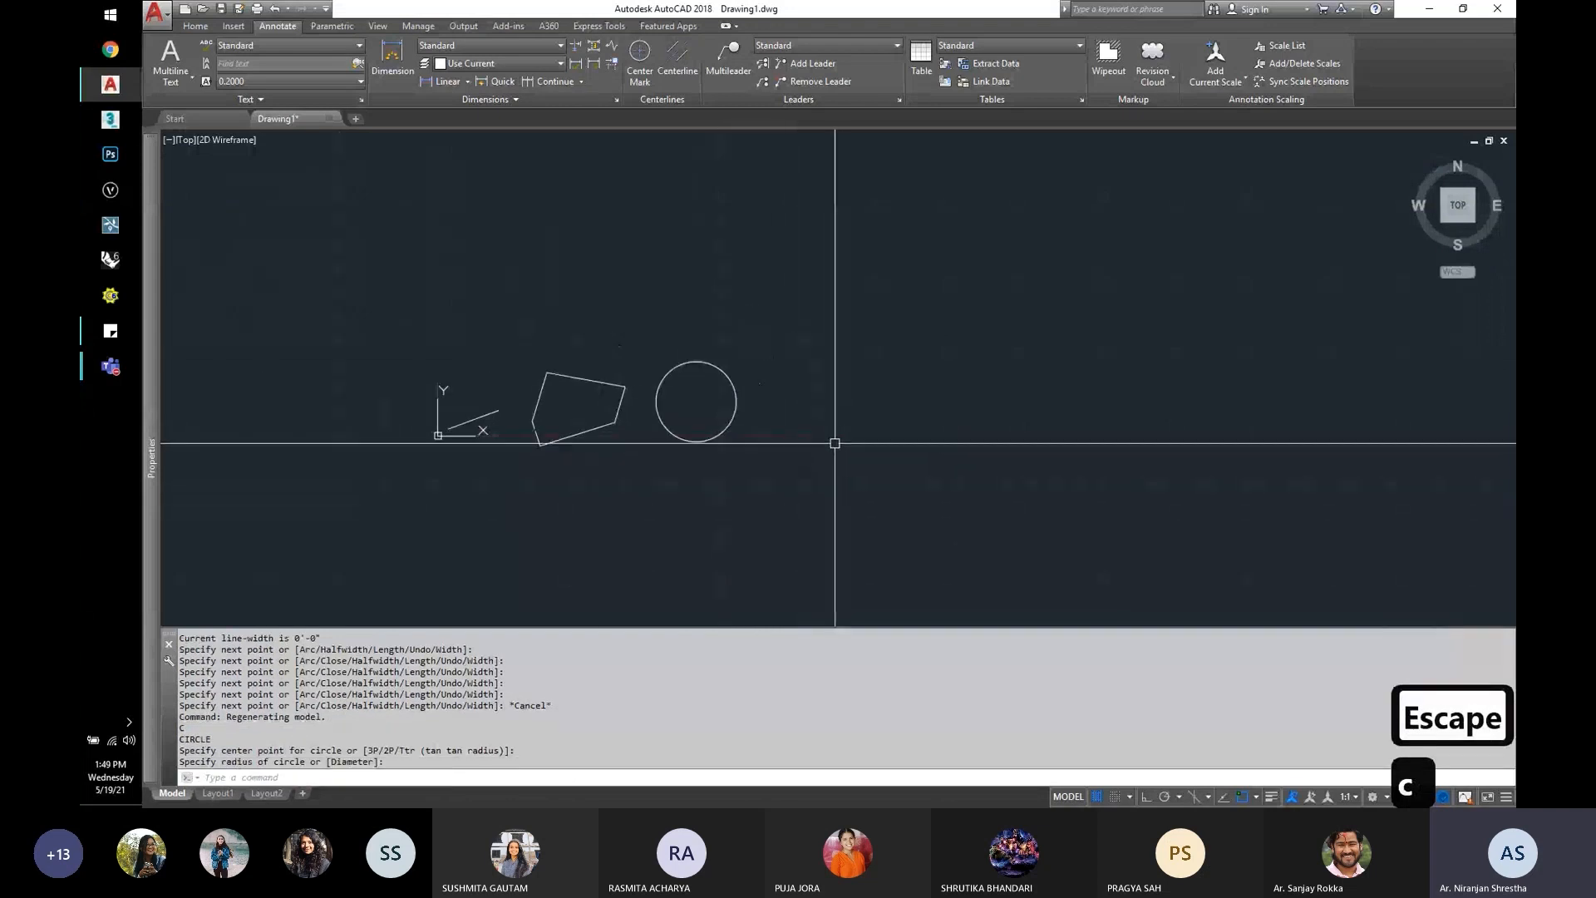
Step: Offset the slanted line to its upper side, picking two points for an offset distance of about 7 inches
scroll(834, 443, "up", 2)
middle_click_drag(489, 405, 752, 398)
scroll(497, 396, "up", 2)
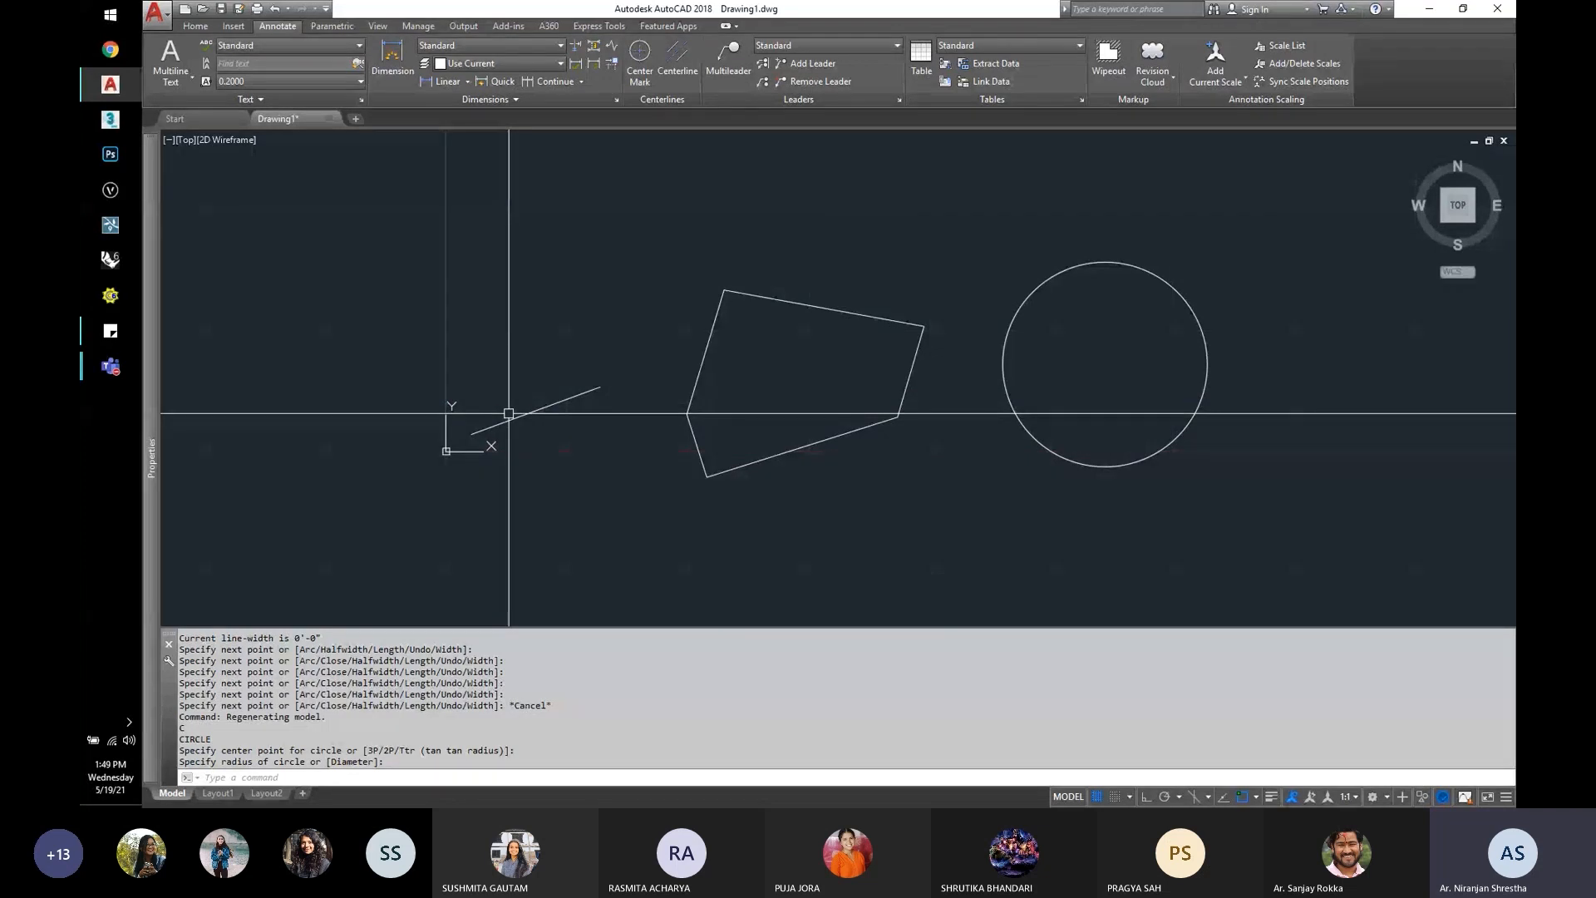
key("Return")
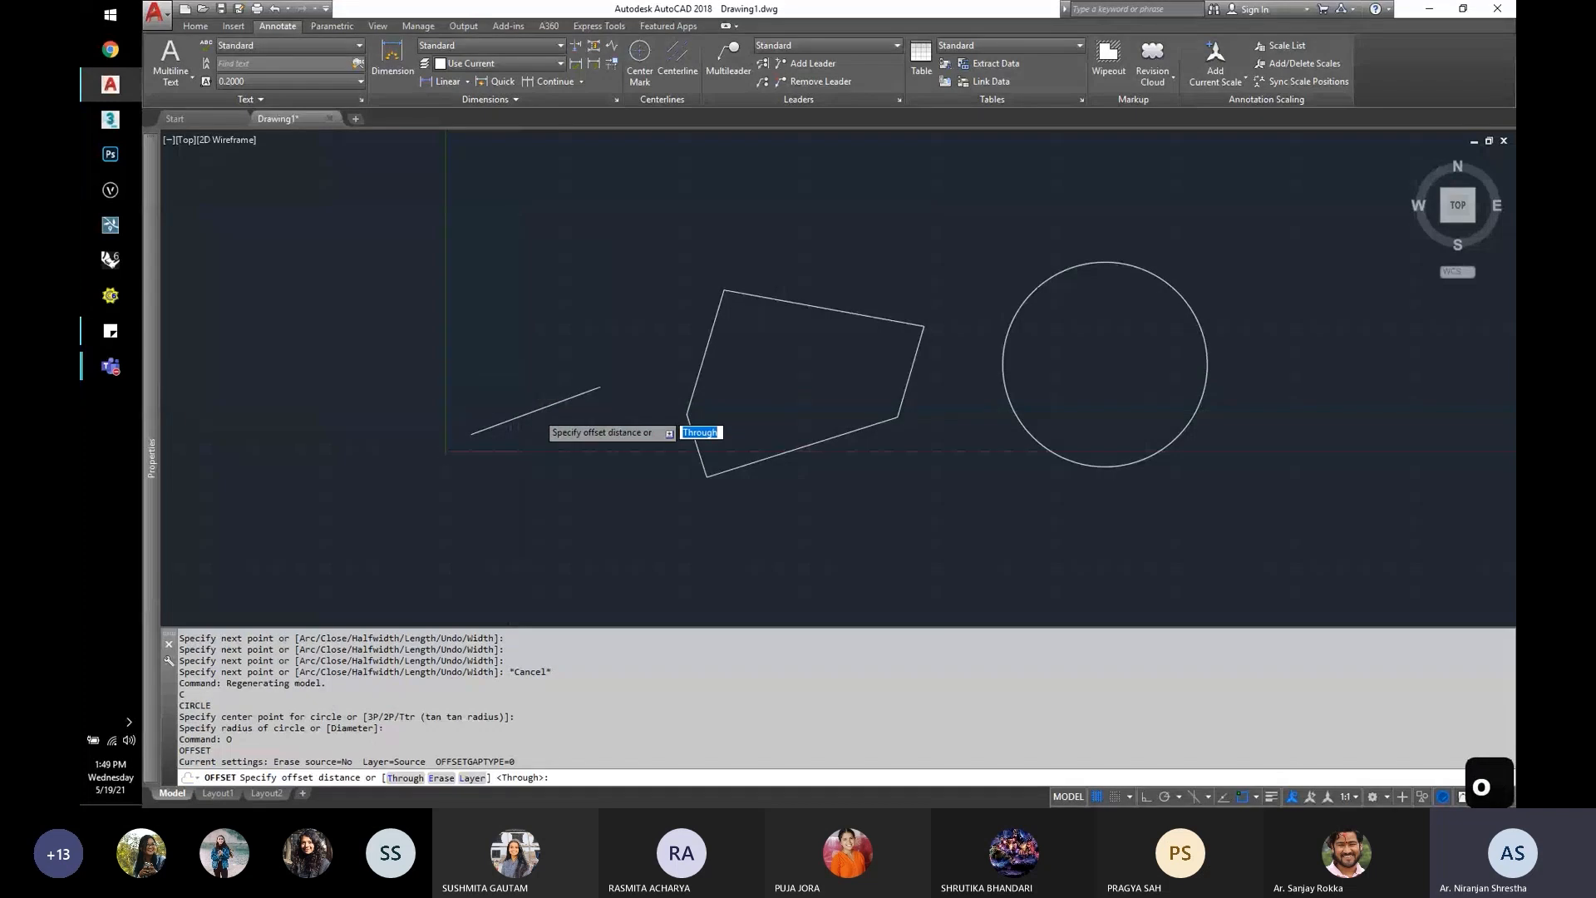
scroll(539, 412, "up", 4)
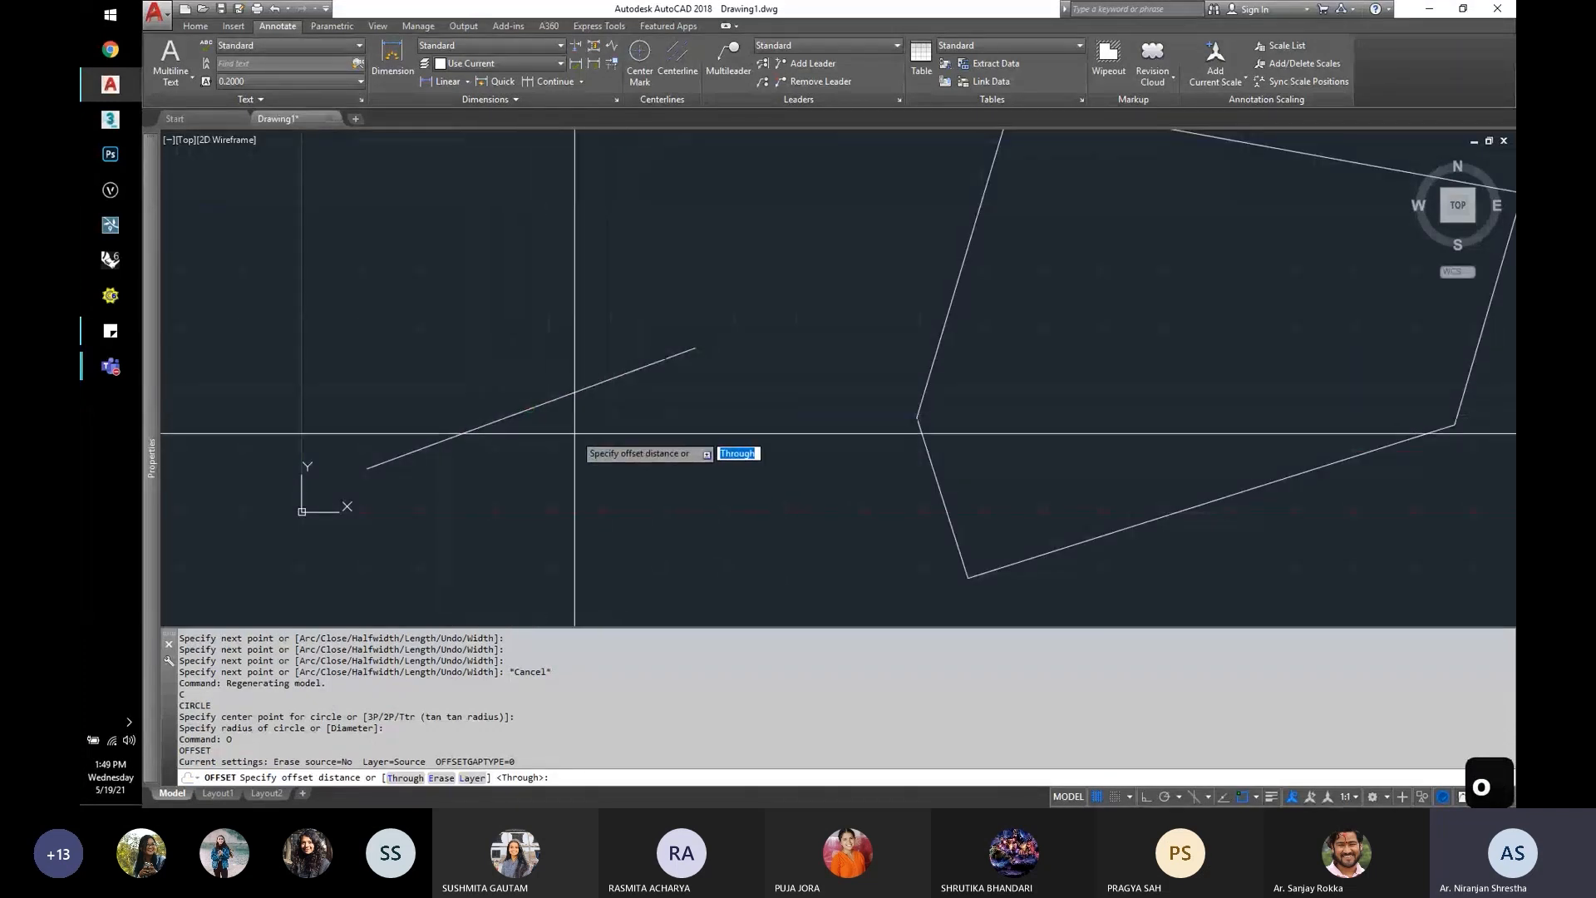
left_click(522, 406)
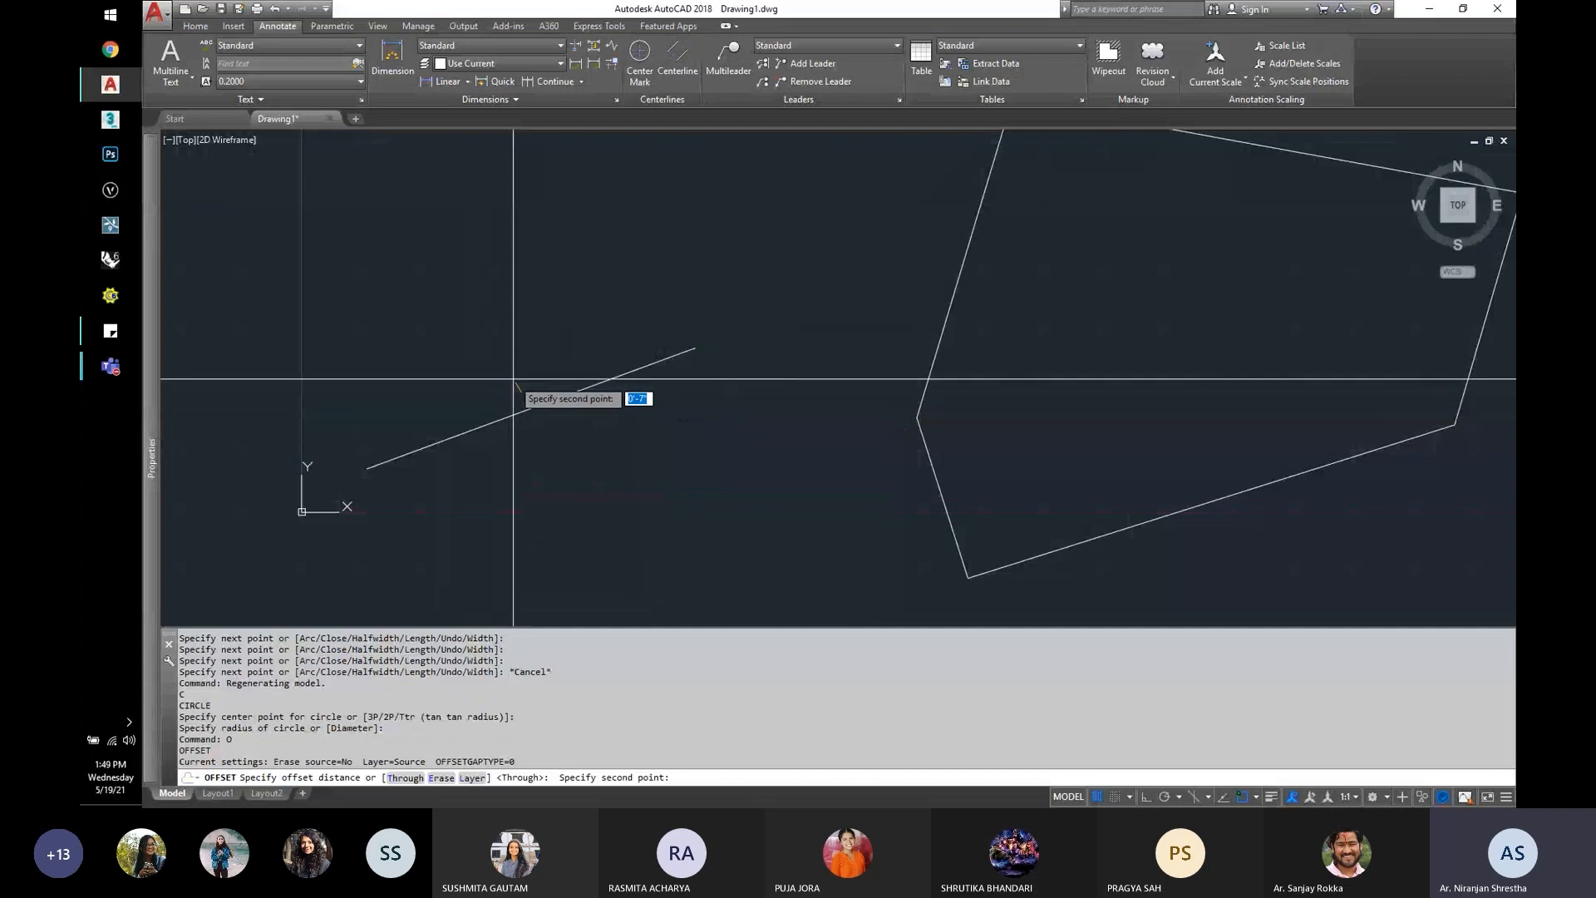
left_click(523, 379)
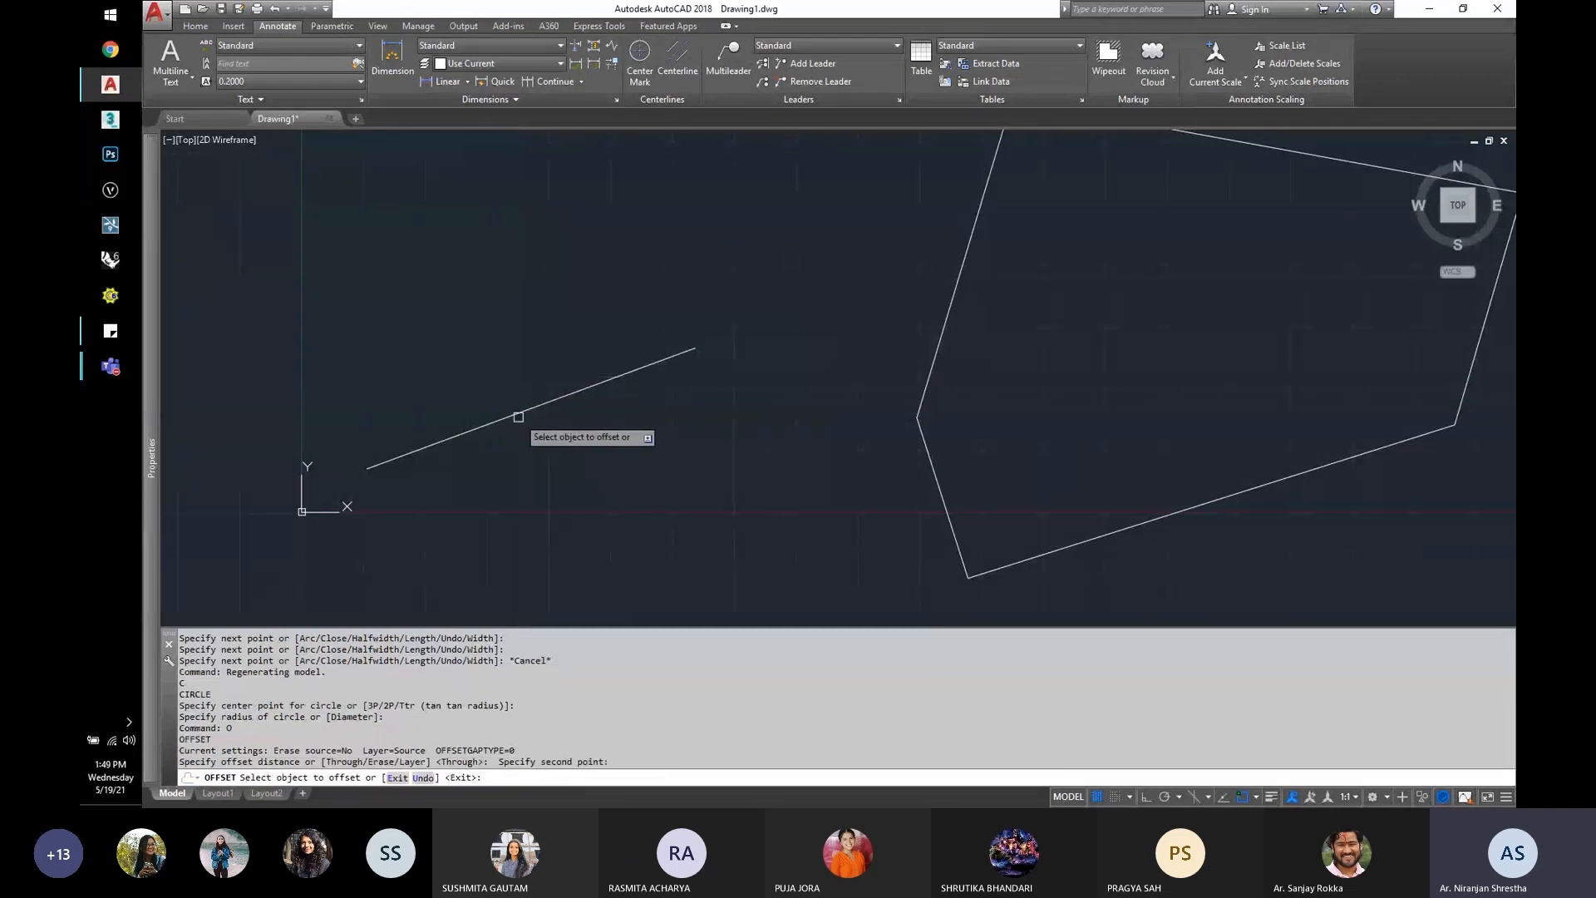
left_click(517, 416)
left_click(509, 391)
scroll(391, 445, "down", 2)
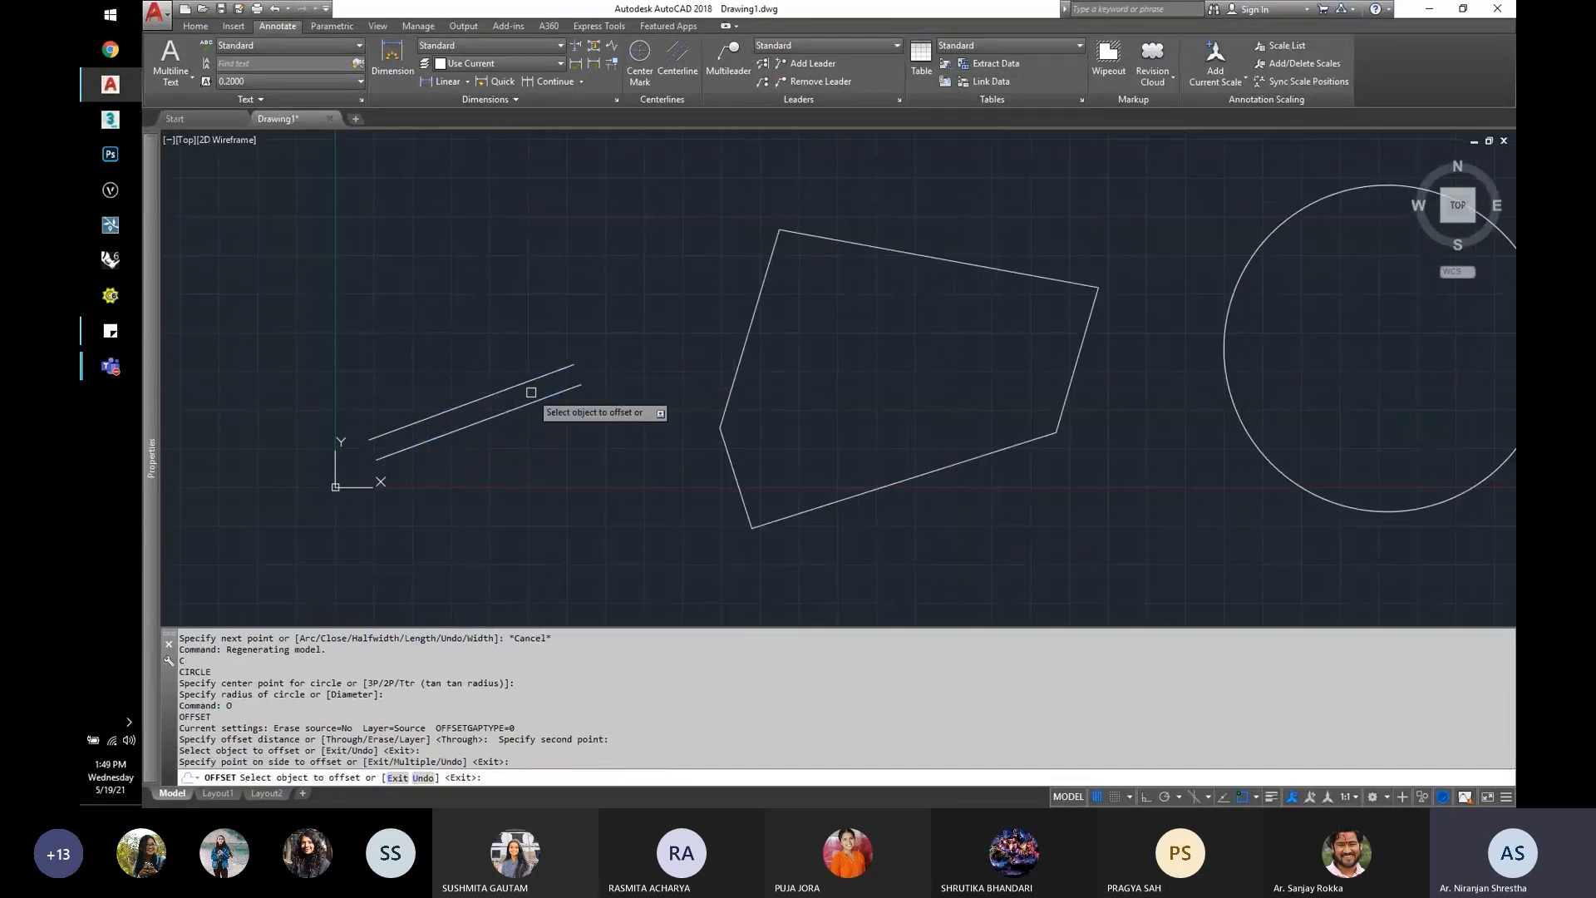
Step: Offset the five-sided polyline once inward and once outward at the same distance
scroll(468, 412, "down", 4)
scroll(684, 388, "up", 4)
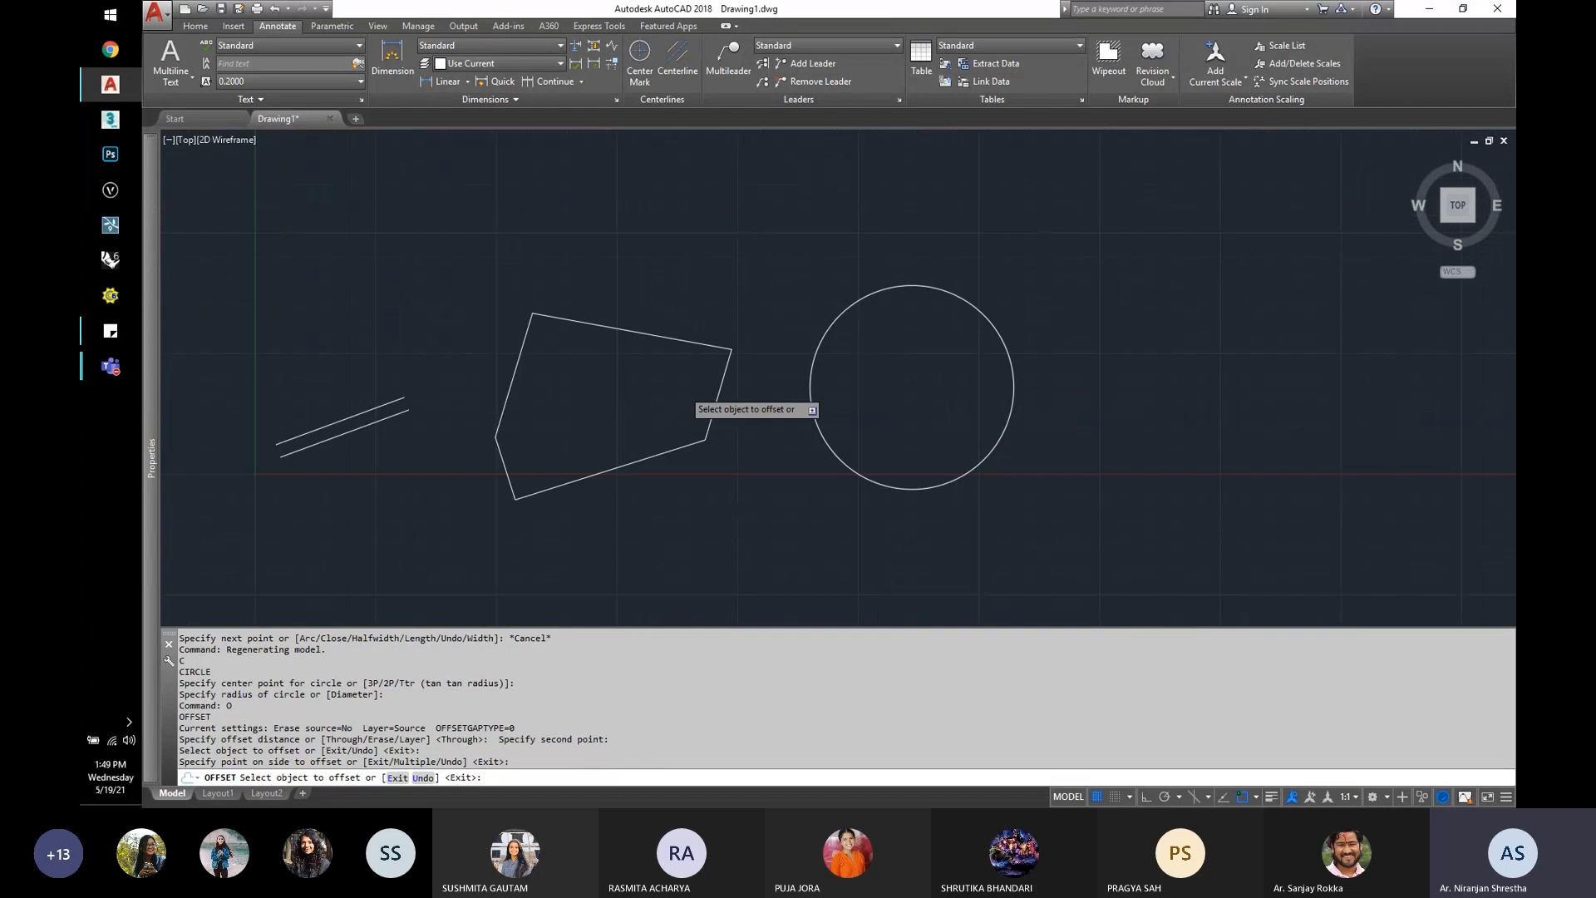
left_click(409, 378)
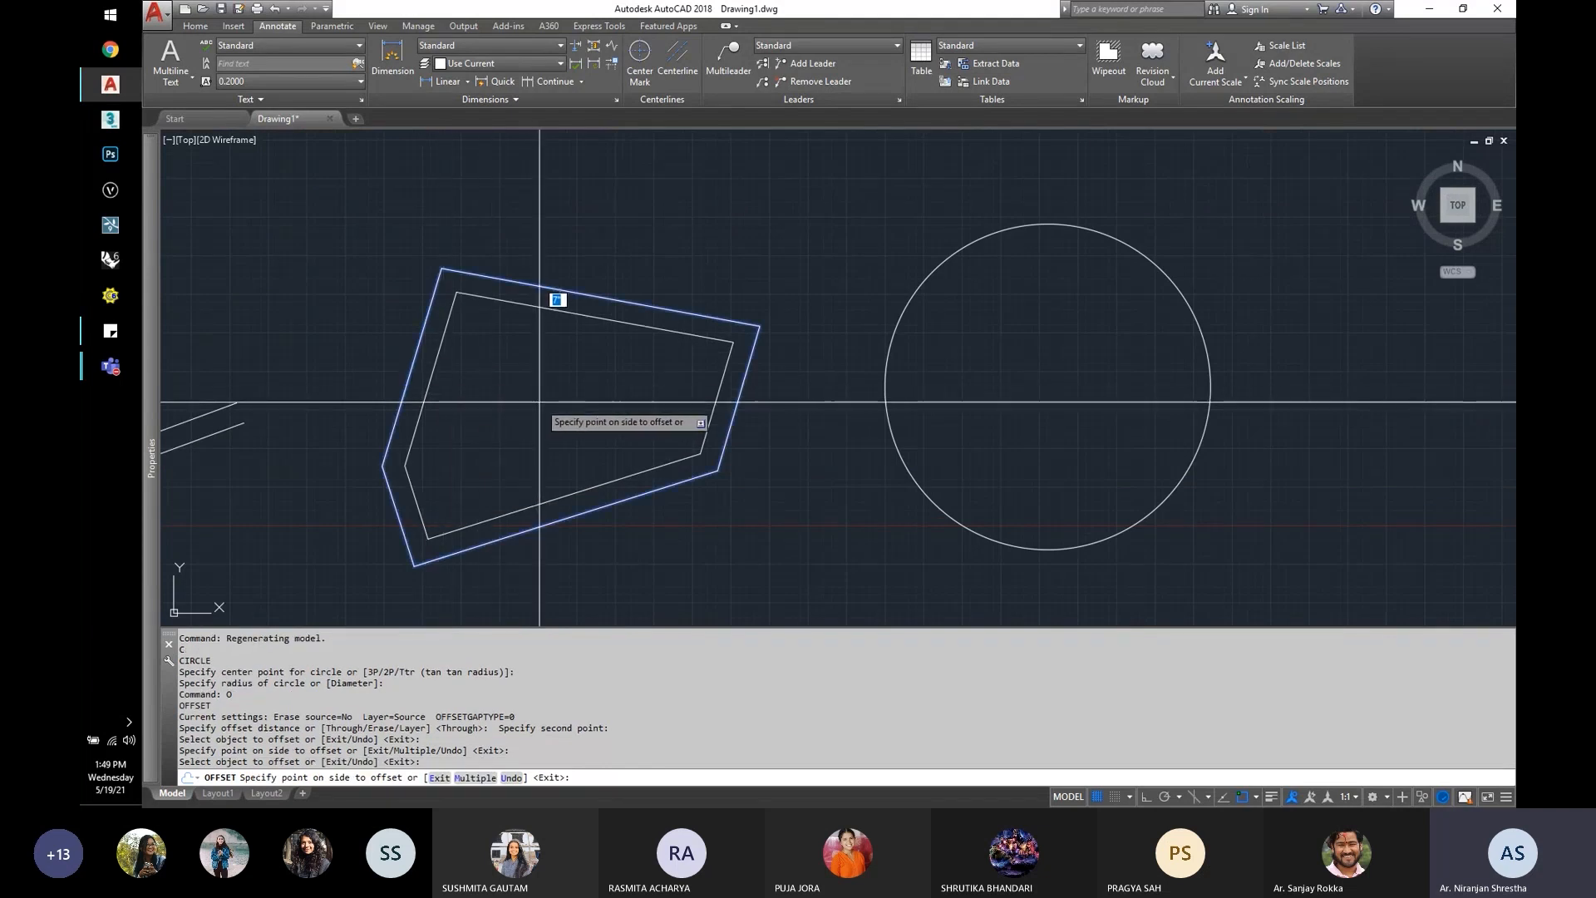
left_click(548, 309)
left_click(420, 333)
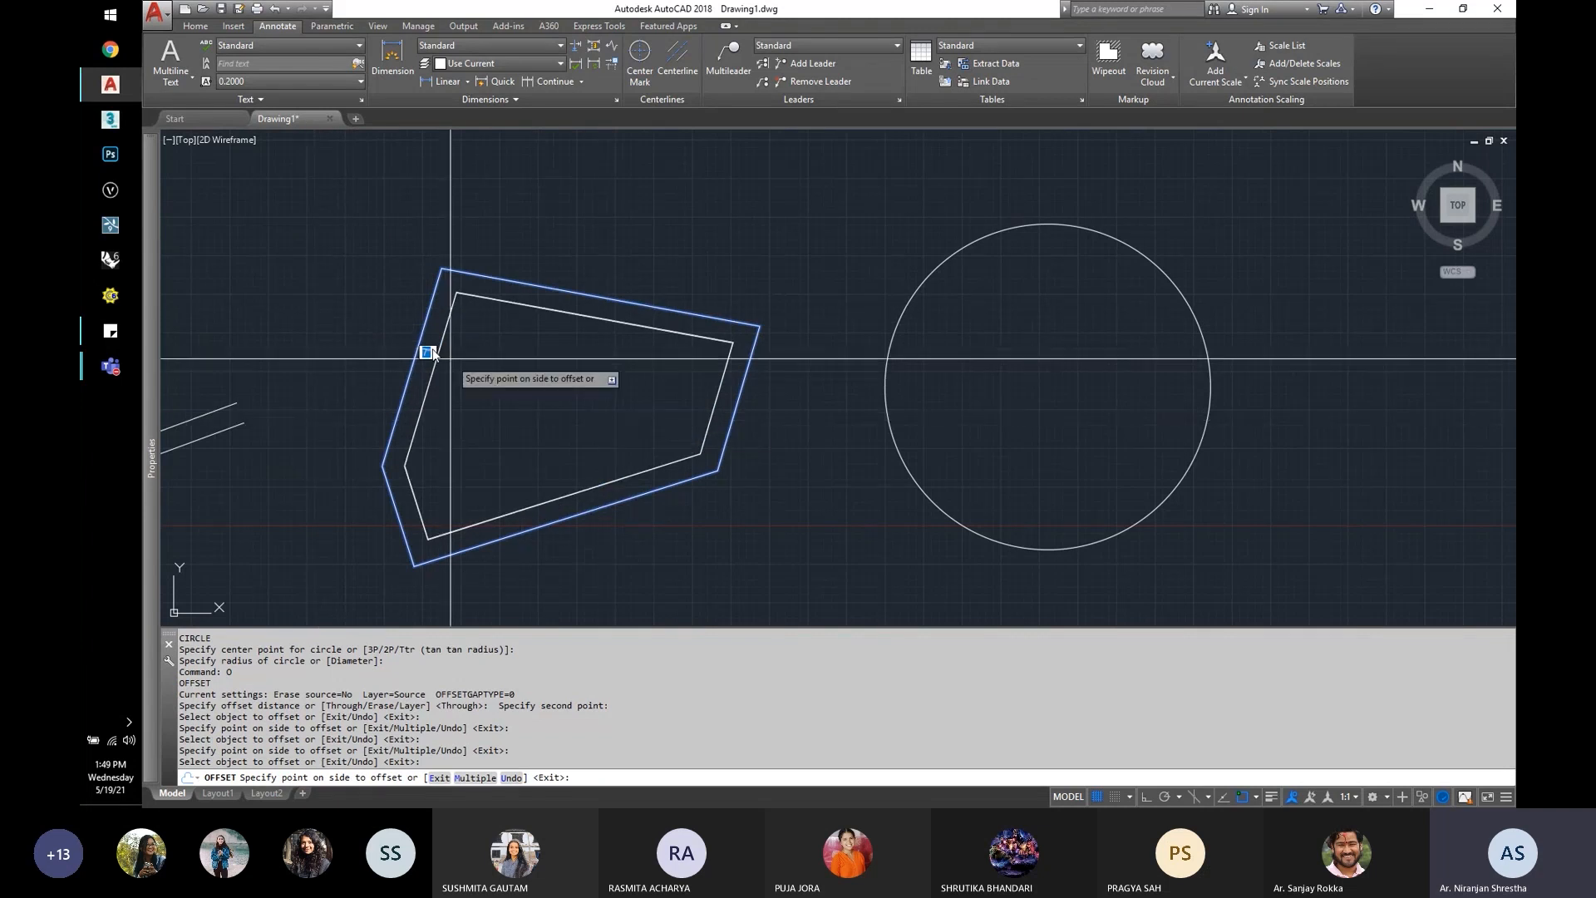
left_click(343, 314)
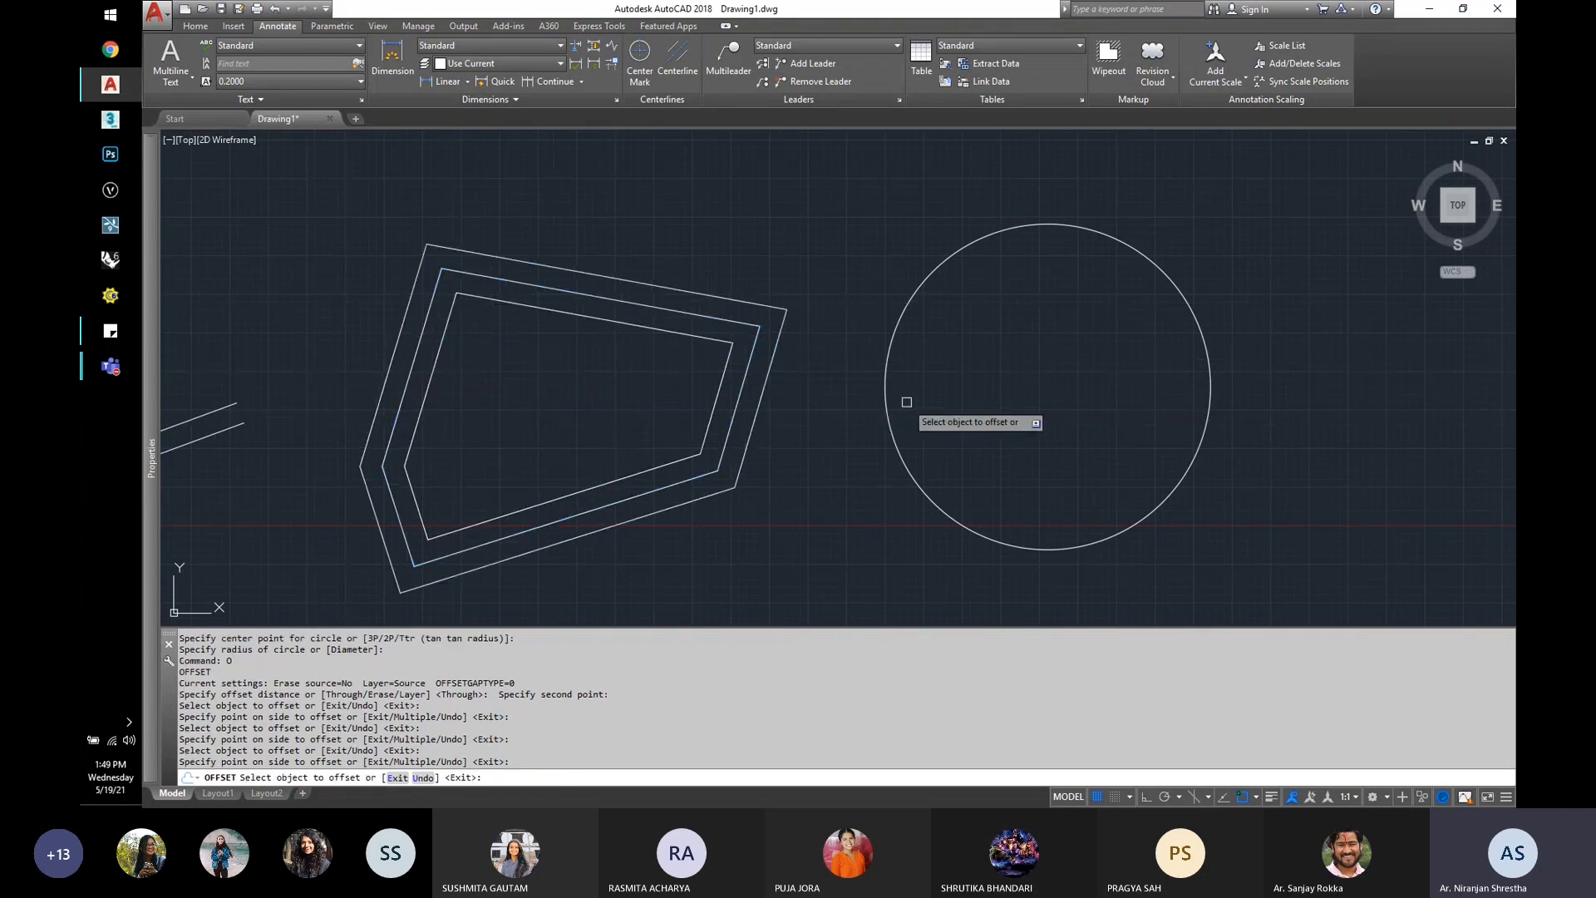
Step: Offset the circle once to the outside at the same distance
scroll(798, 401, "down", 3)
left_click(943, 353)
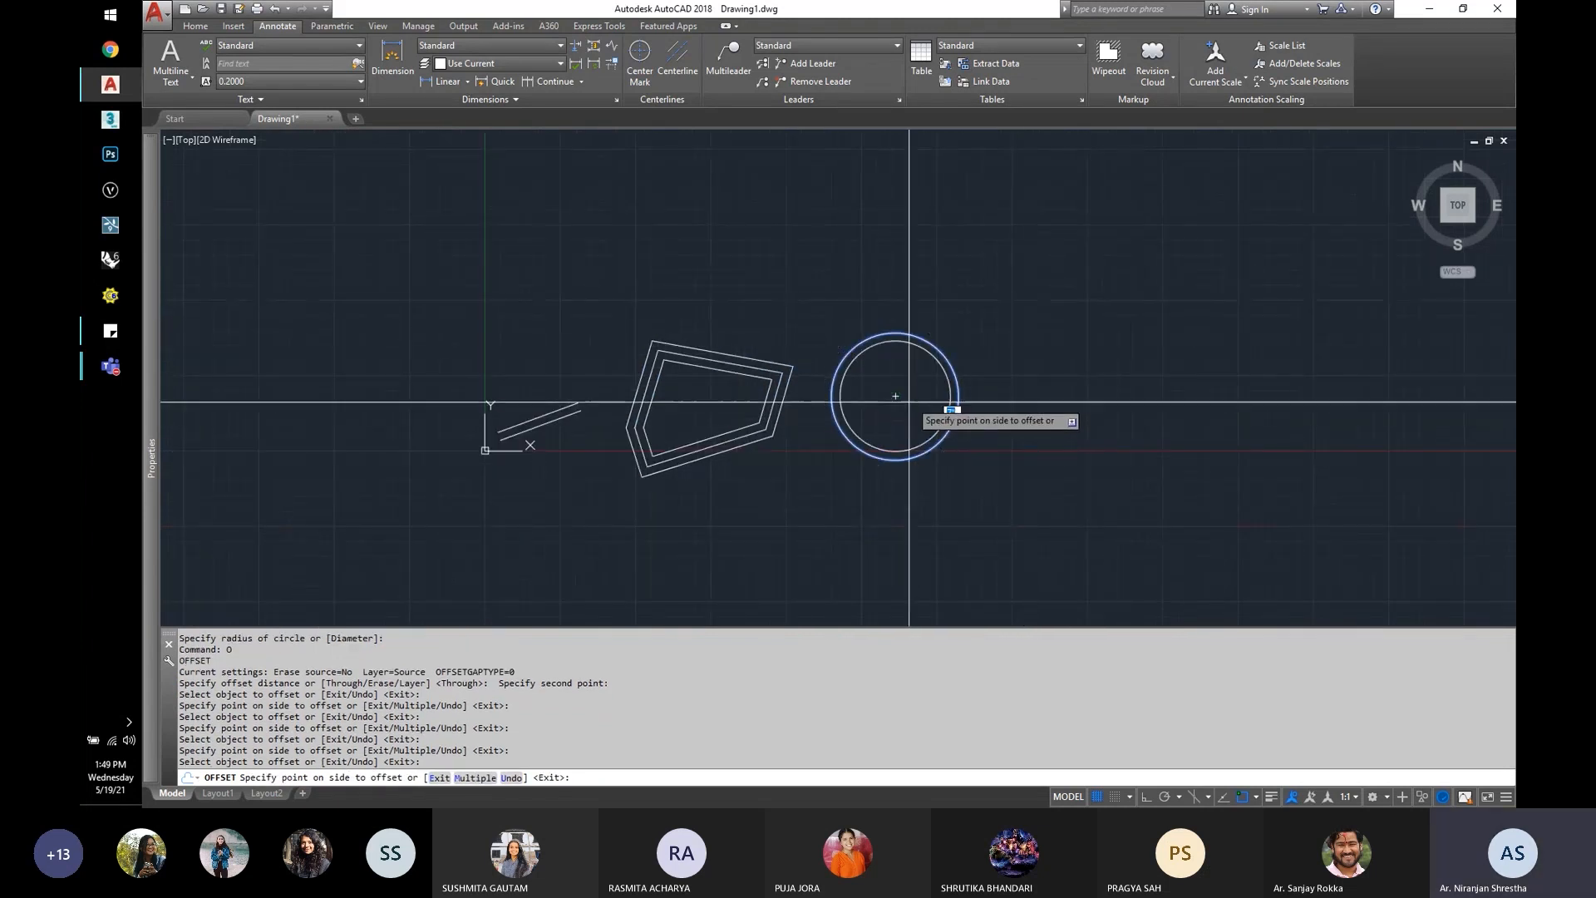
scroll(908, 401, "up", 2)
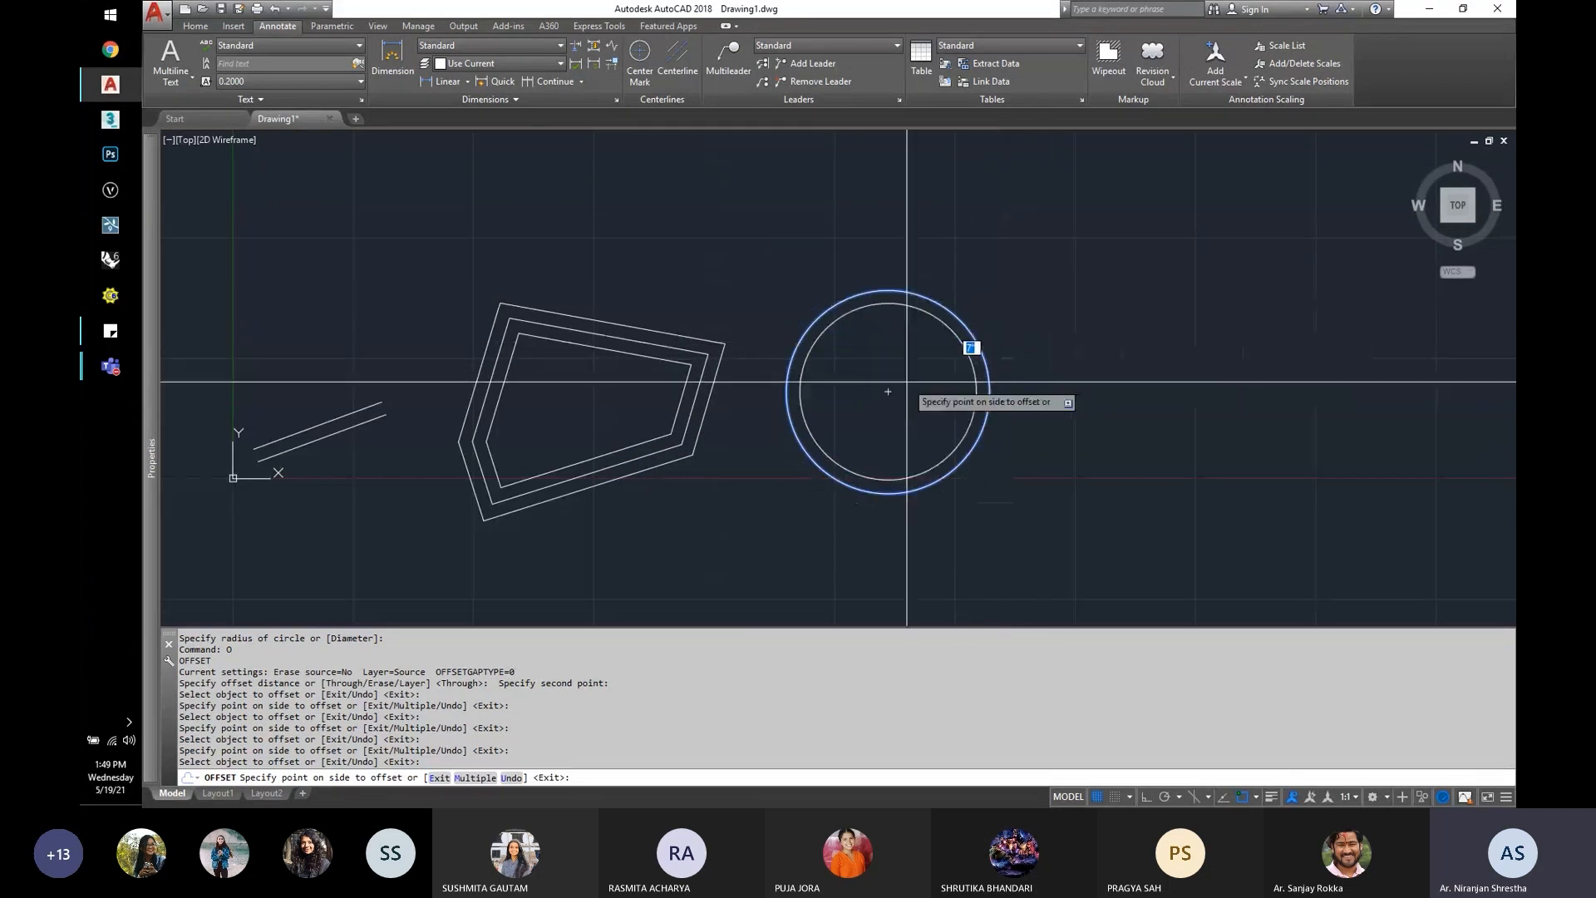
left_click(1020, 285)
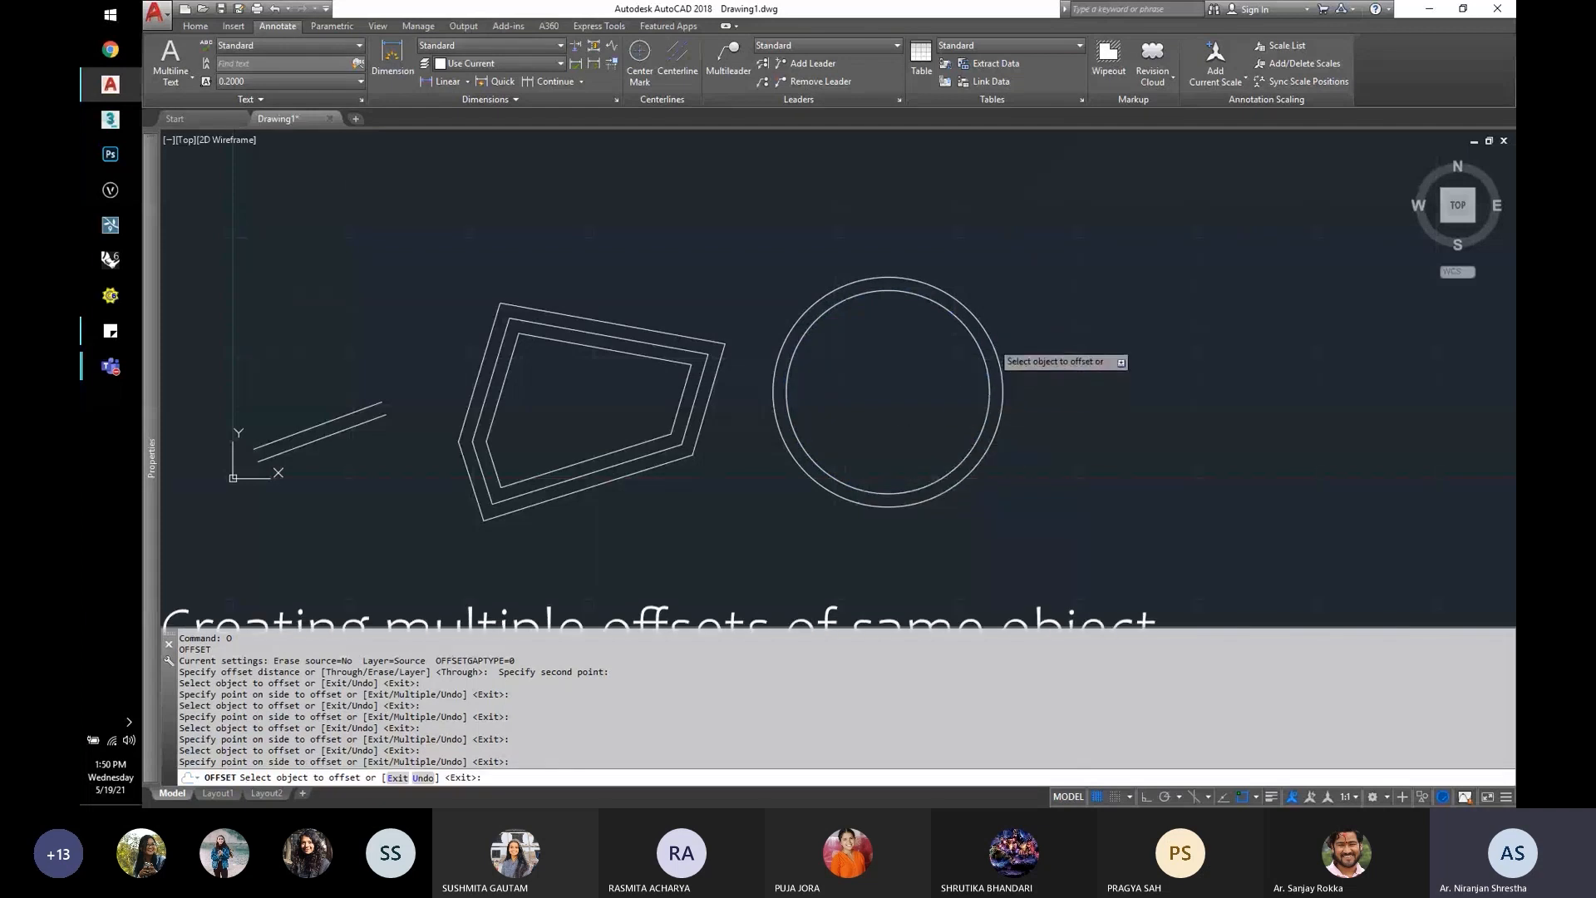
Step: Offset the outer circle outward about fifteen times at the same distance using the Multiple option, and finish the Offset command
left_click(997, 356)
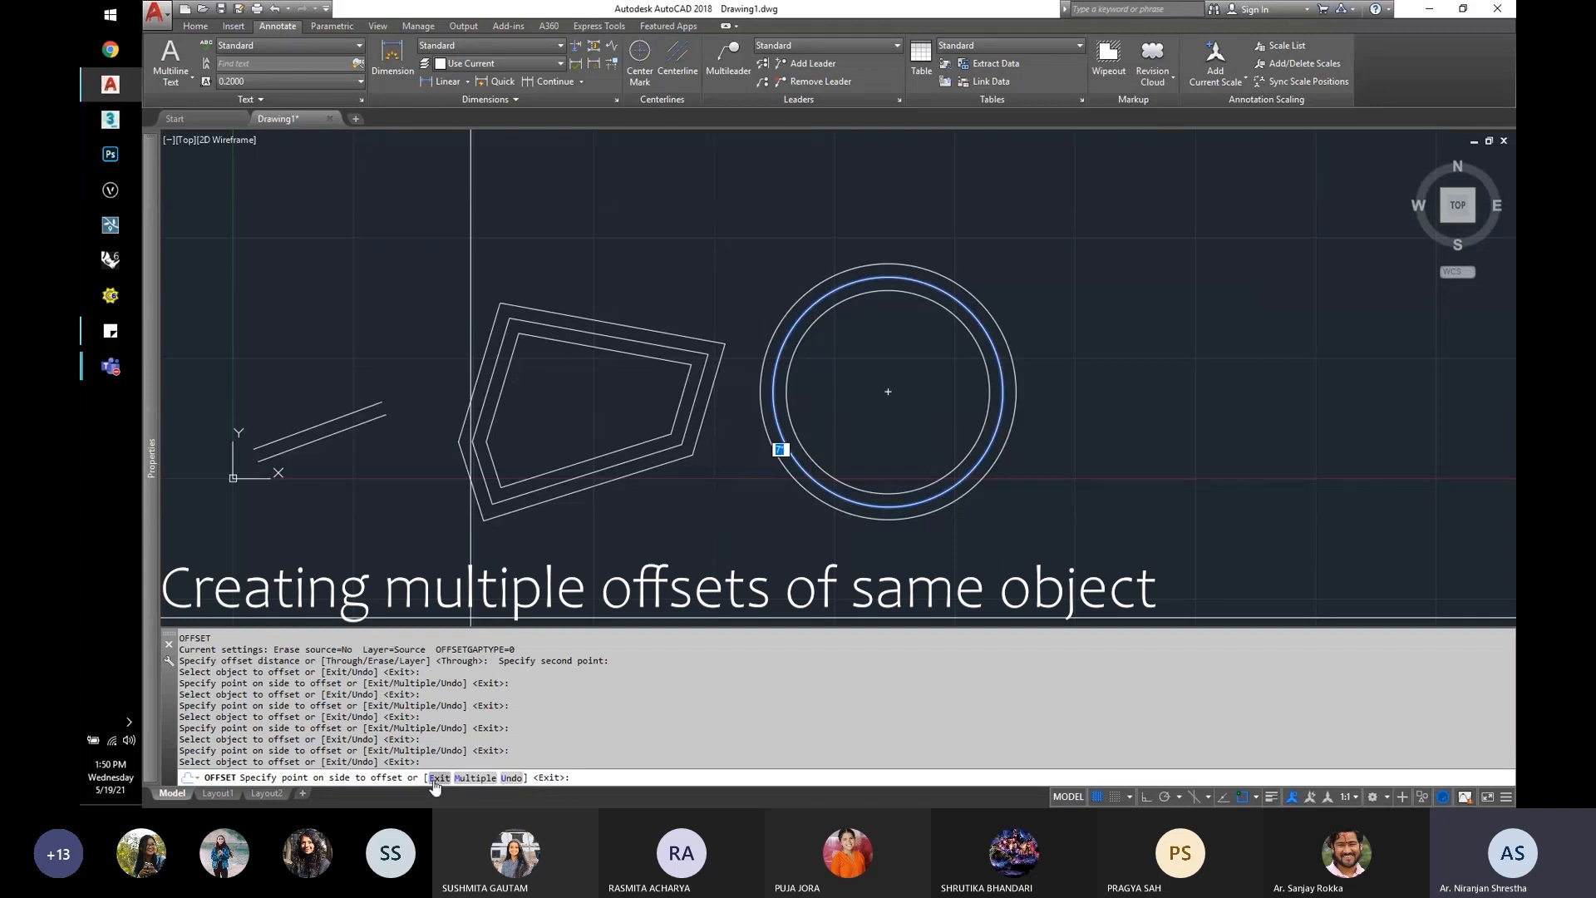
left_click(475, 778)
scroll(742, 498, "down", 3)
scroll(831, 399, "up", 4)
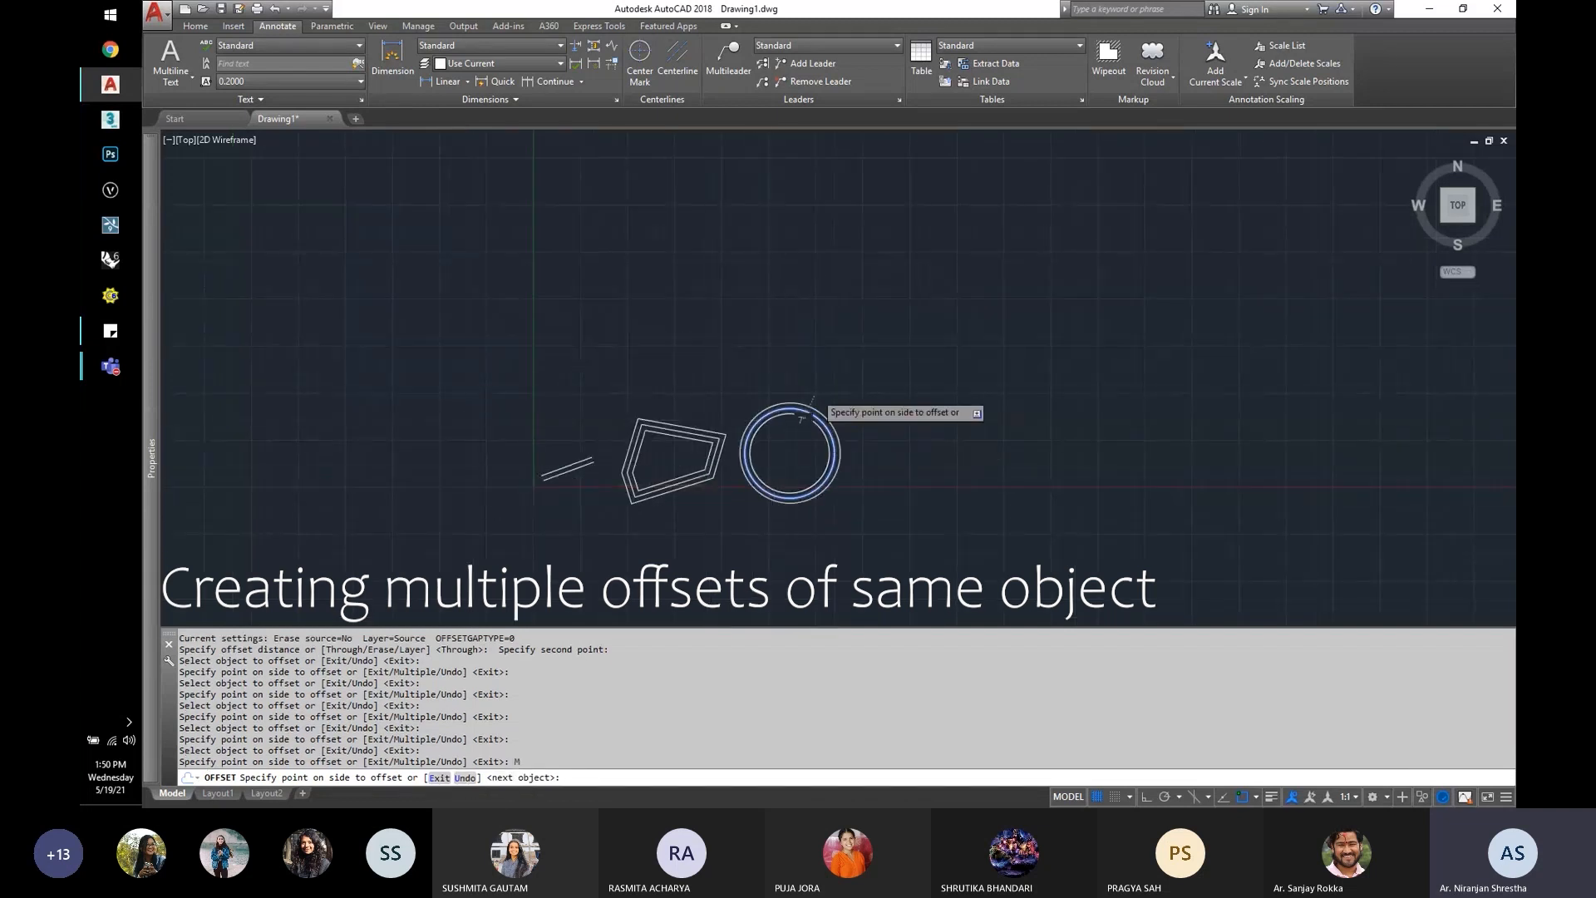
scroll(839, 393, "down", 2)
scroll(787, 470, "up", 5)
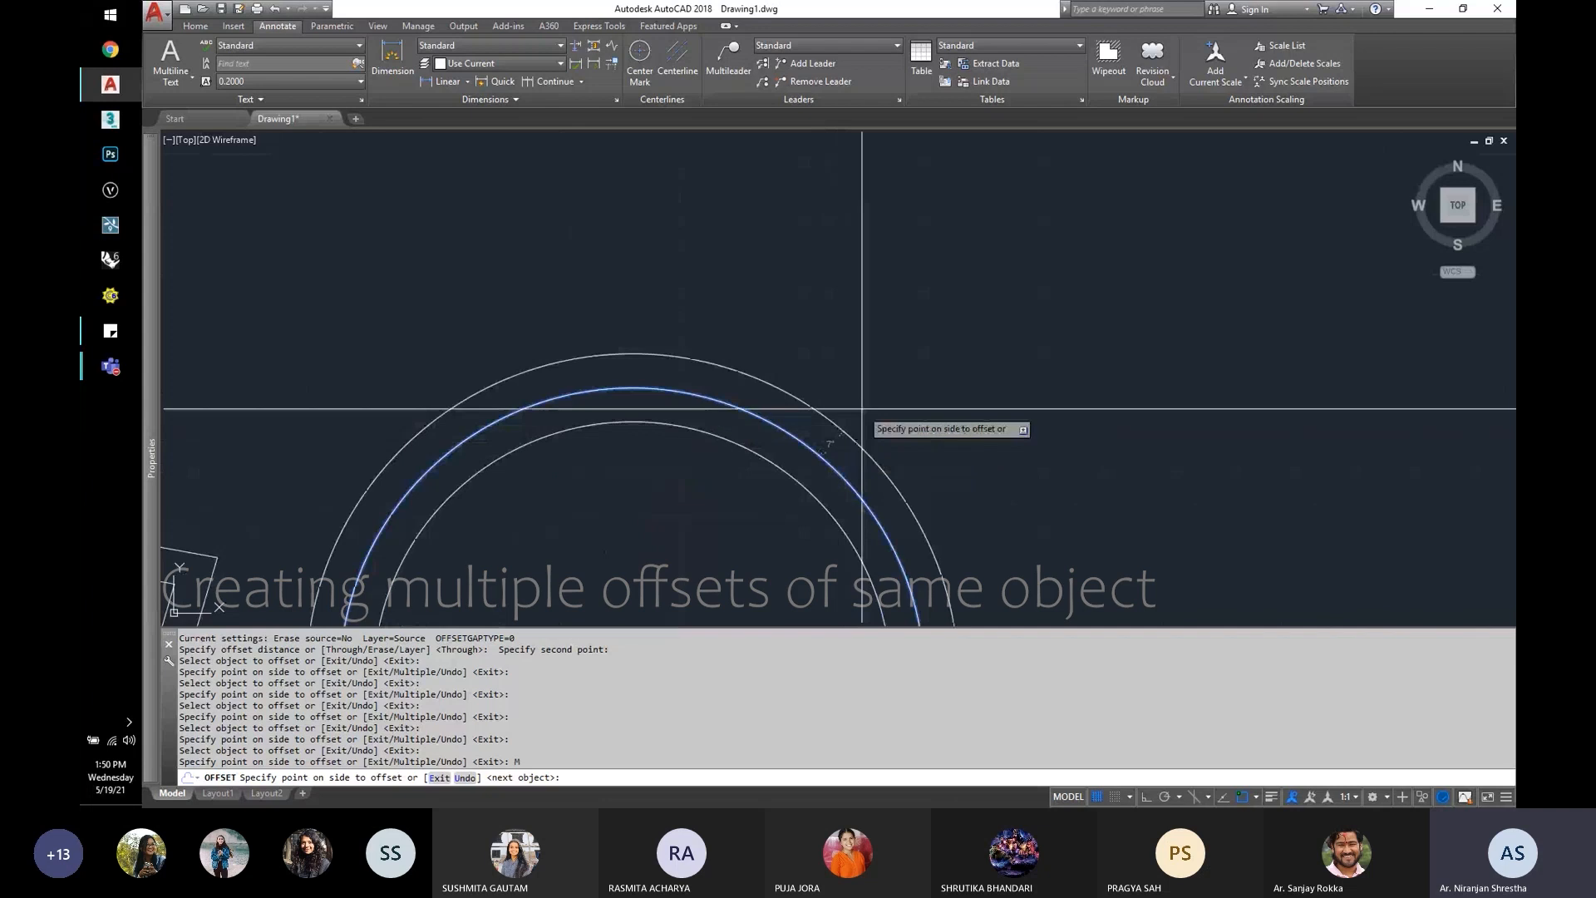
scroll(859, 413, "down", 3)
left_click(930, 351)
left_click(955, 334)
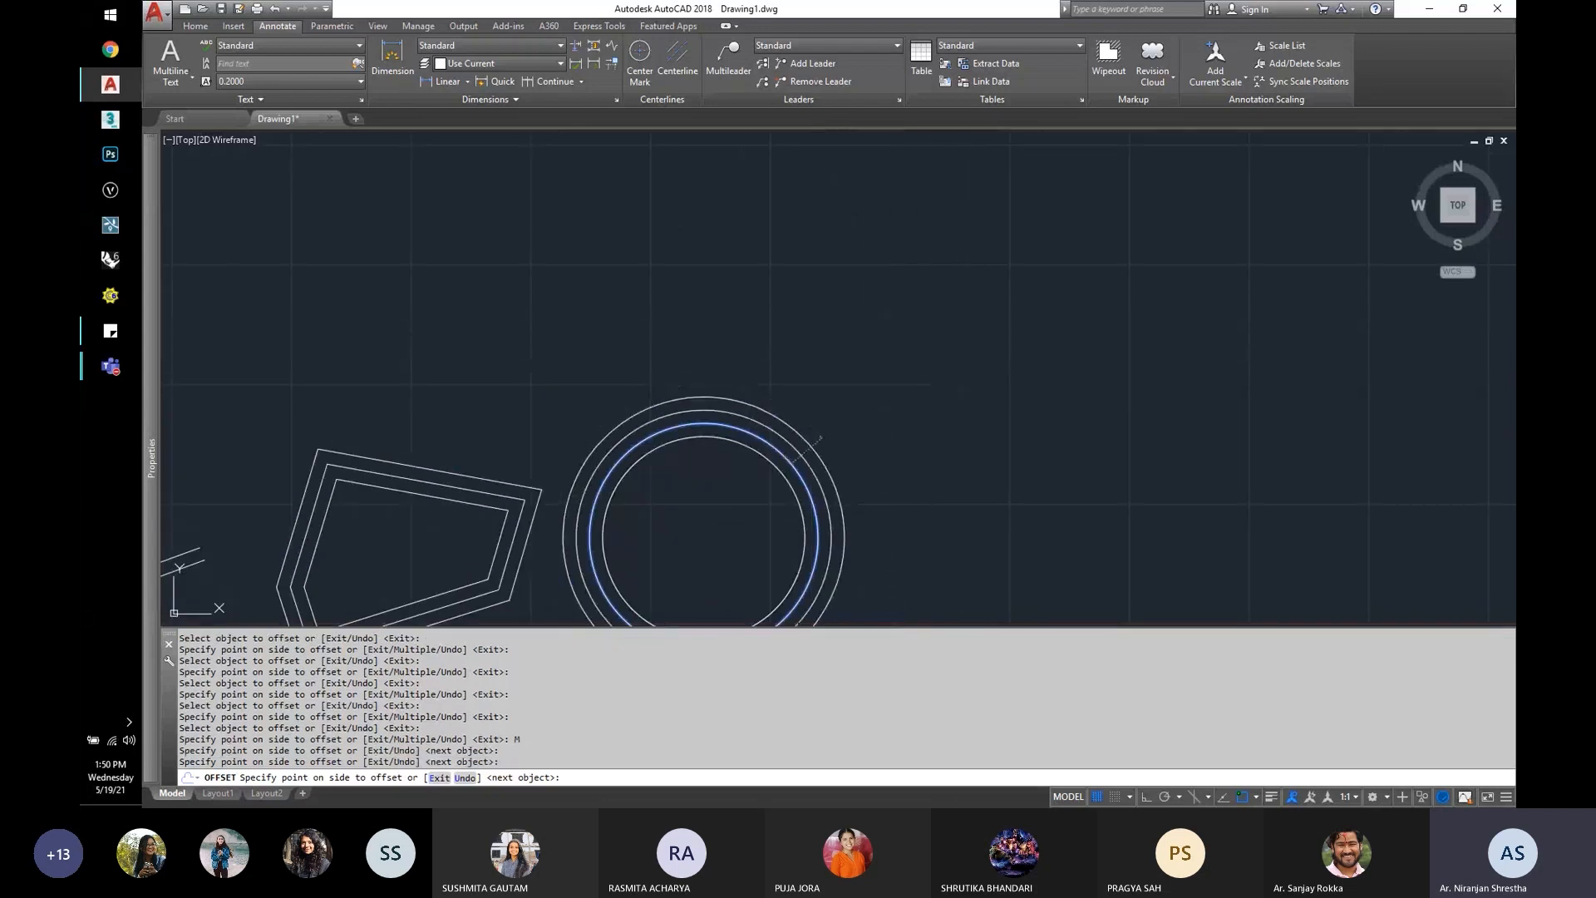
left_click(993, 299)
left_click(1014, 279)
left_click(1037, 250)
left_click(1057, 233)
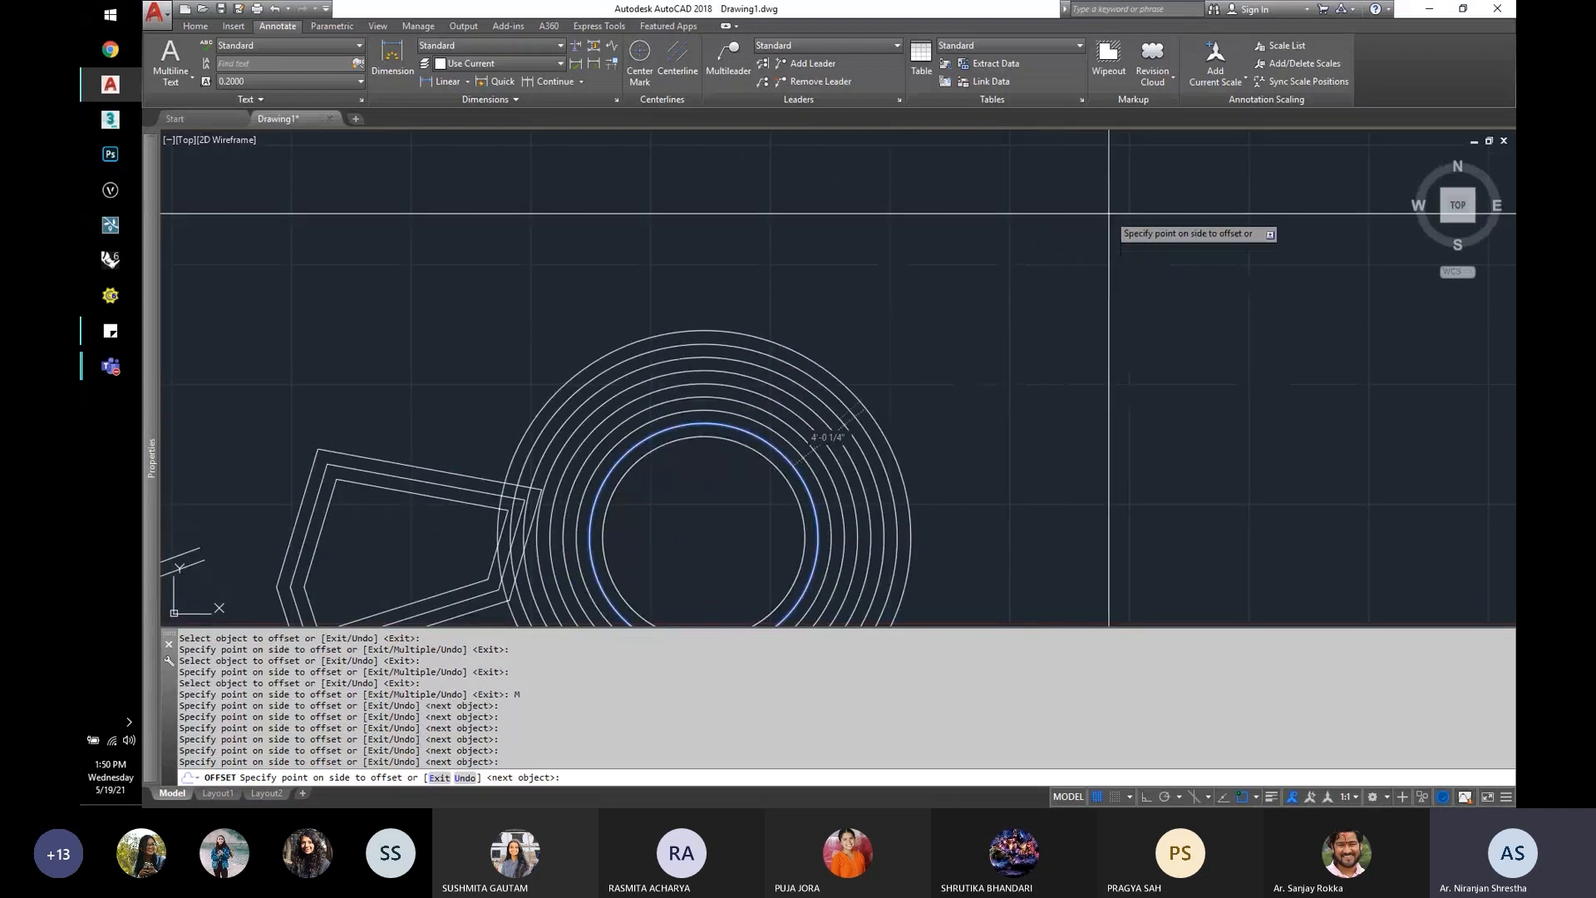
left_click(1059, 253)
left_click(1067, 247)
left_click(1076, 244)
left_click(1106, 246)
left_click(1111, 242)
left_click(1118, 237)
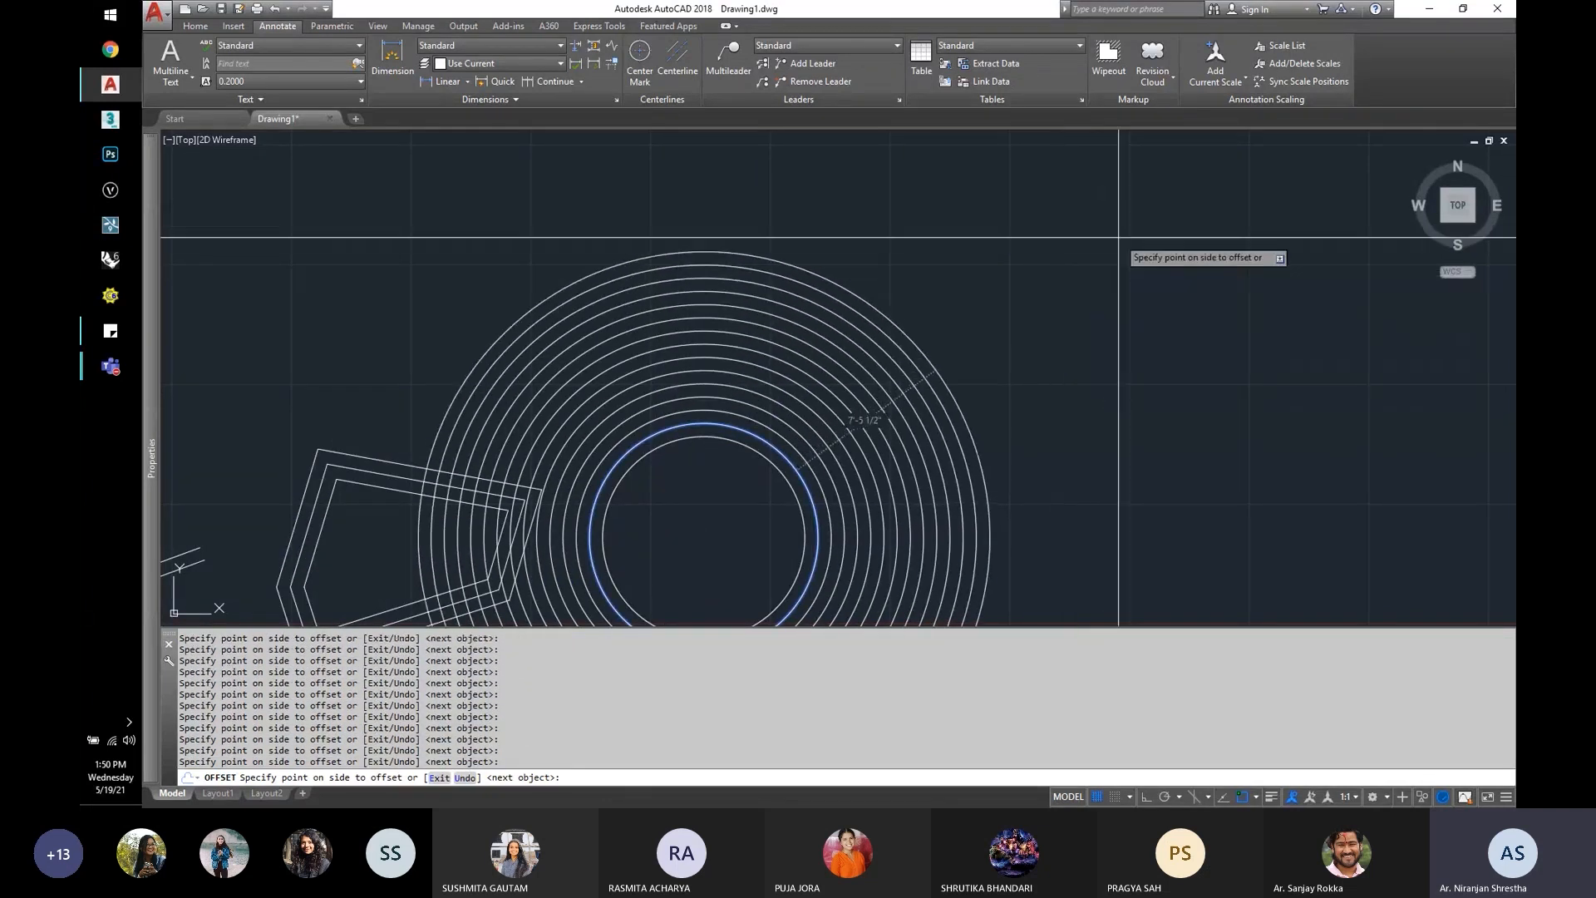
left_click(1145, 230)
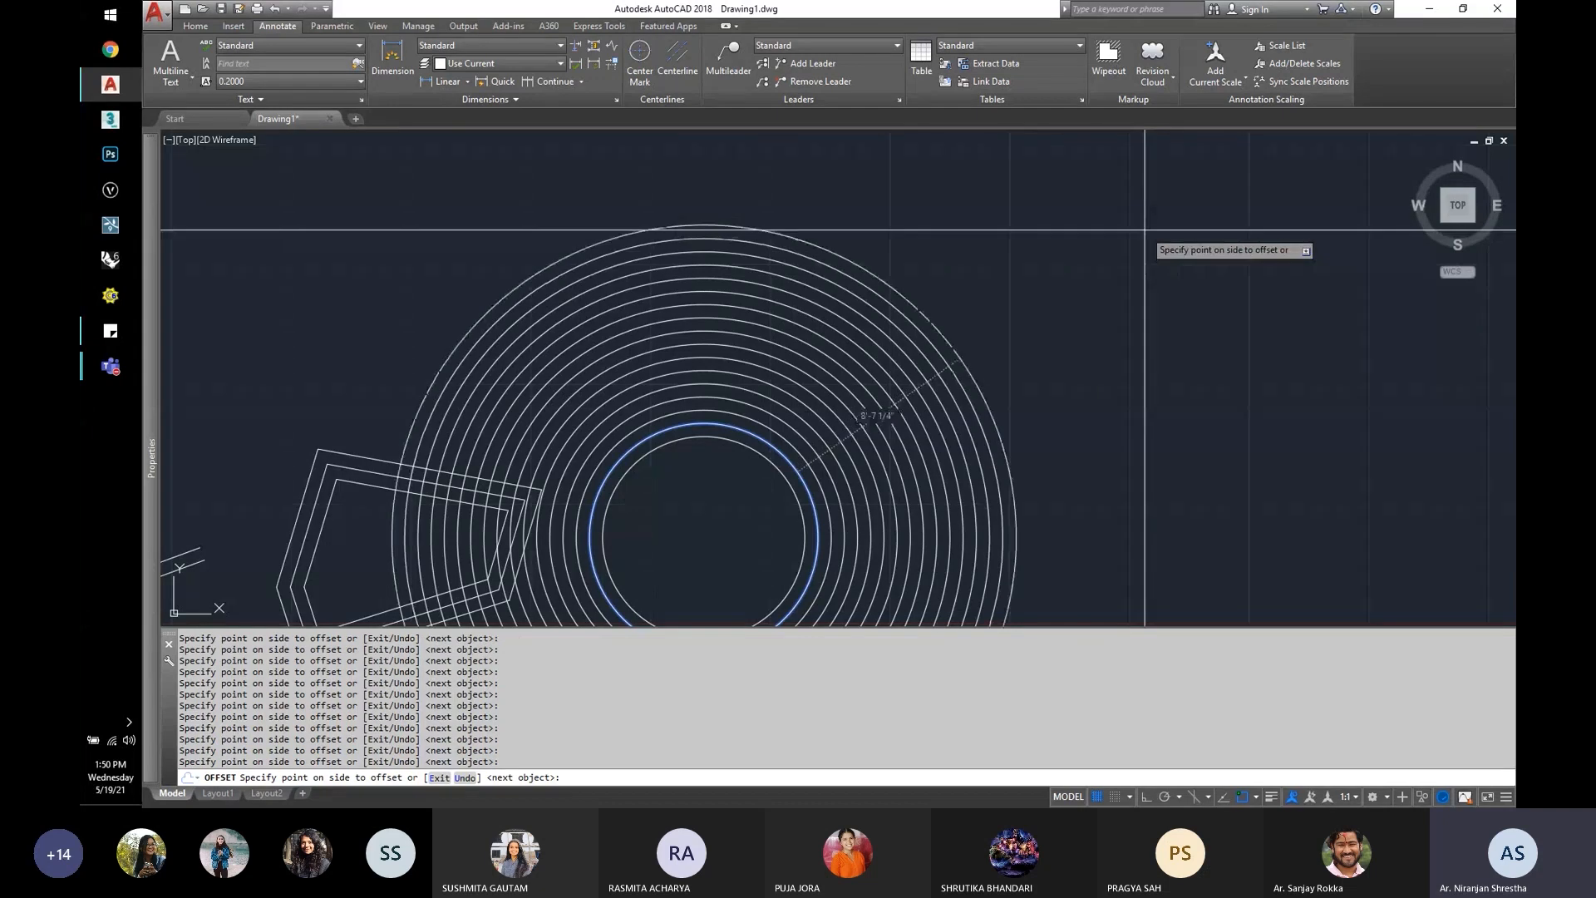
key("Return")
key("Return")
Step: Move the whole set of concentric circles away from the five-sided polylines so that they no longer overlap
scroll(1032, 432, "down", 3)
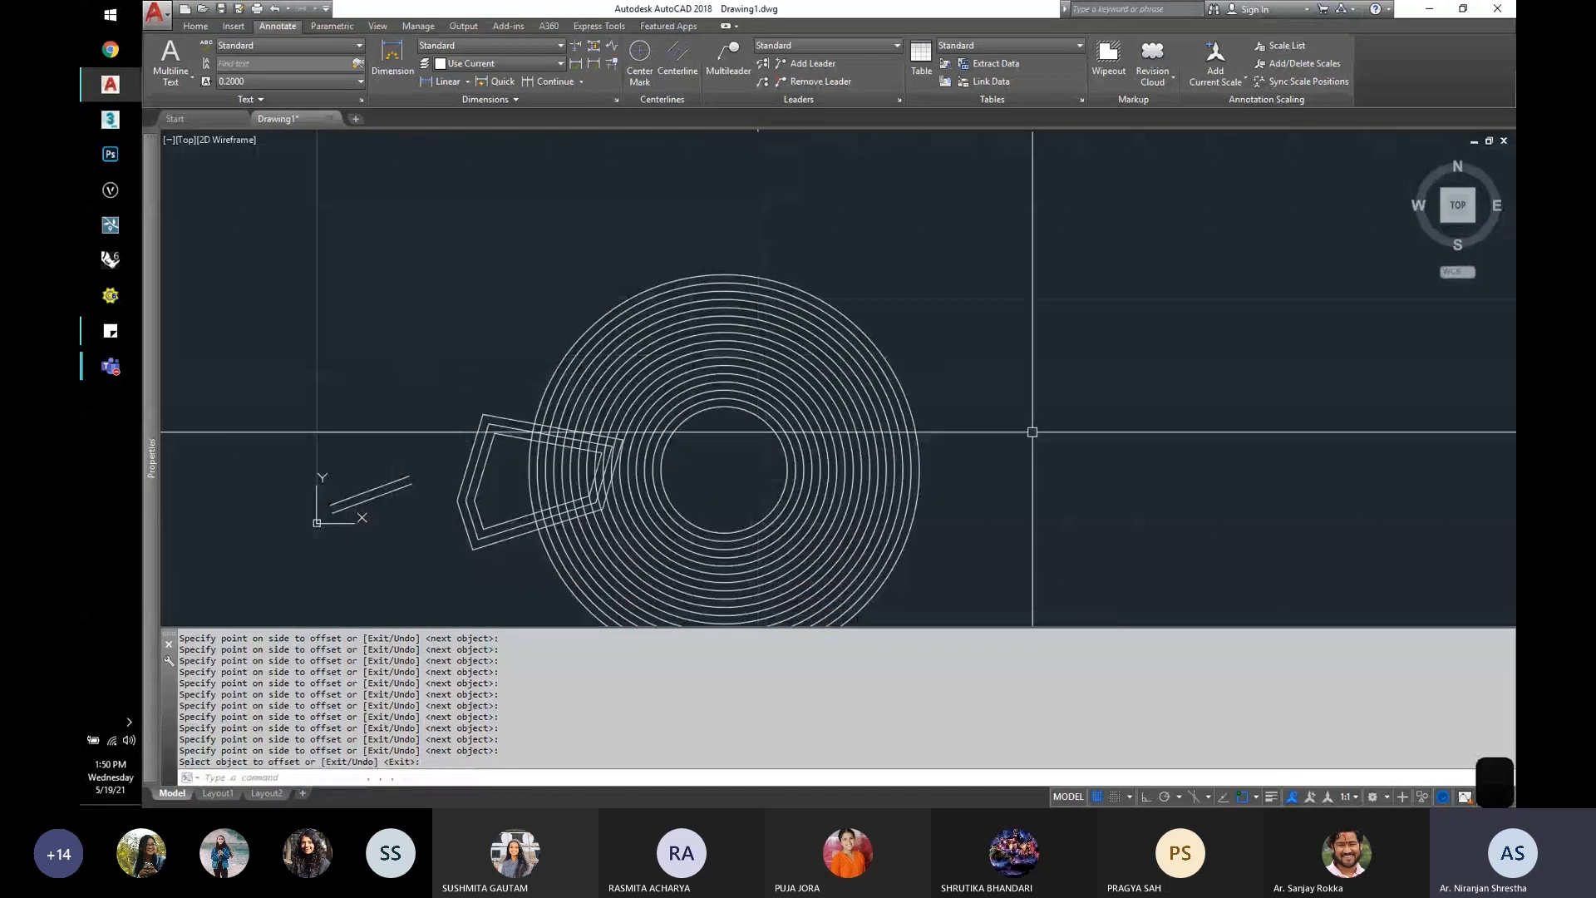
middle_click_drag(1033, 431, 999, 410)
key("Escape")
type("m")
left_click(902, 415)
left_click(665, 491)
key("space")
left_click(678, 458)
scroll(833, 346, "down", 2)
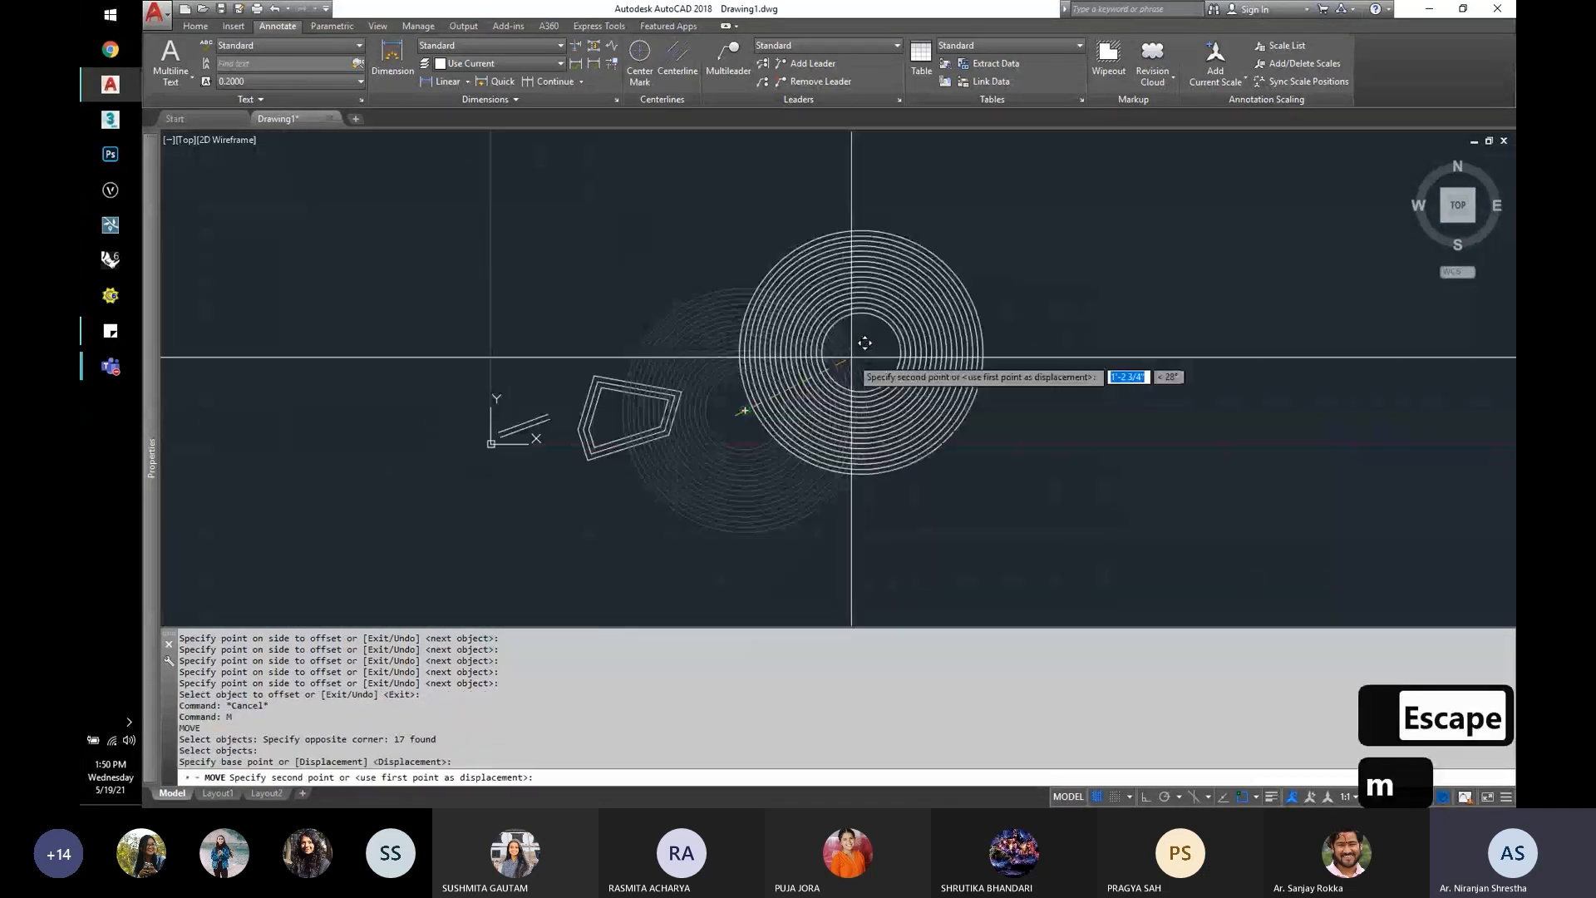
key("Escape")
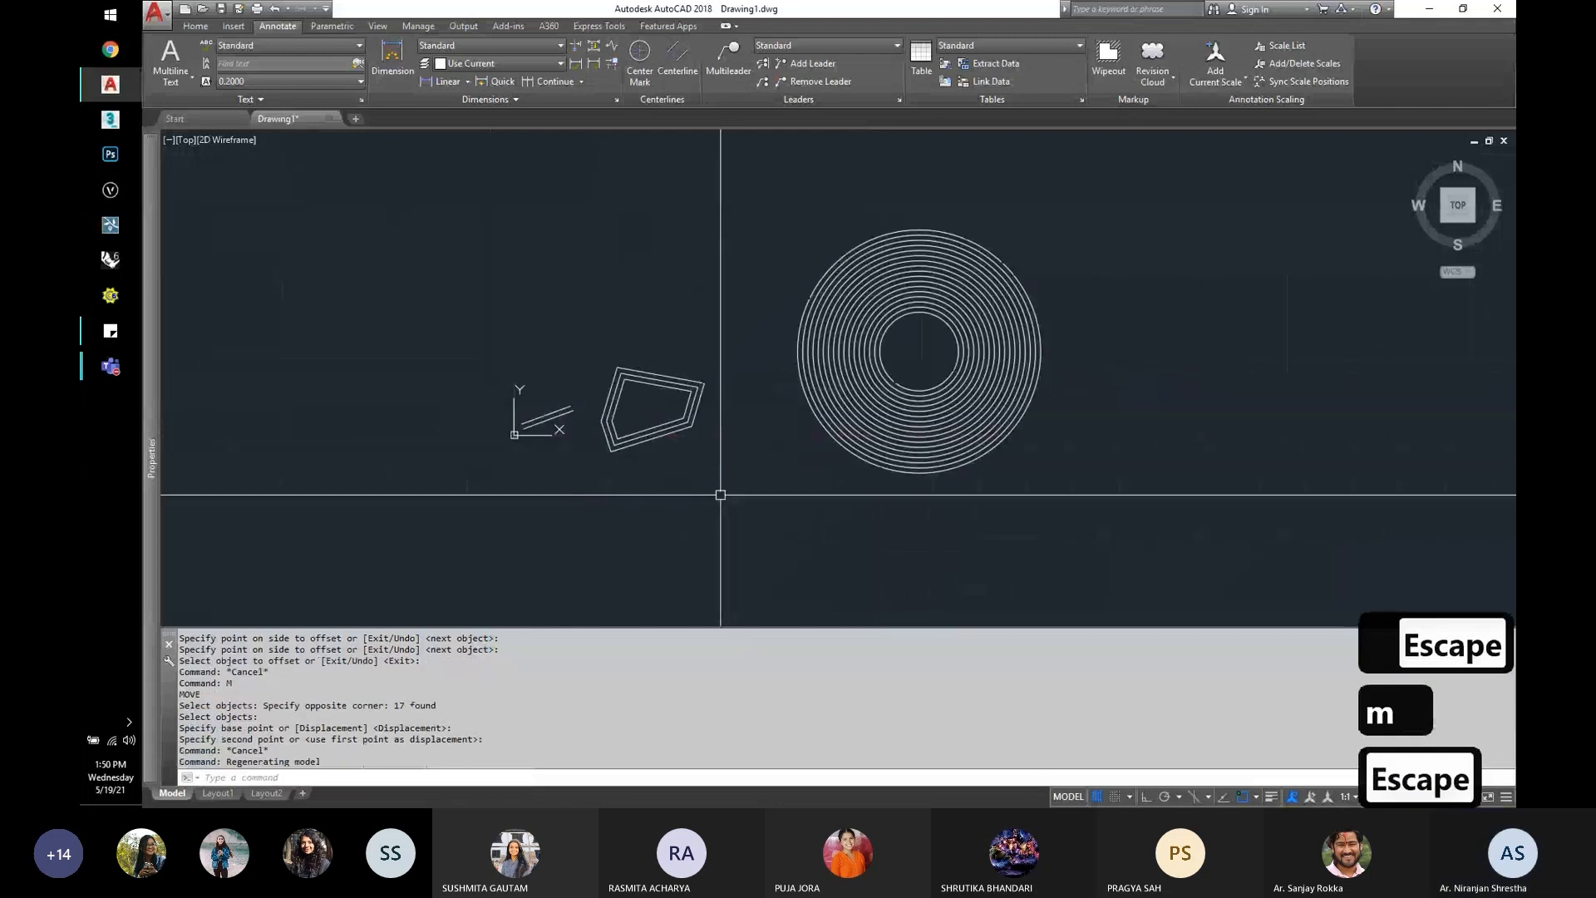
Step: Move the three nested five-sided polylines upward, clear of the two slanted lines
type("m")
key("space")
left_click(724, 474)
left_click(634, 306)
key("space")
left_click(627, 379)
left_click(657, 255)
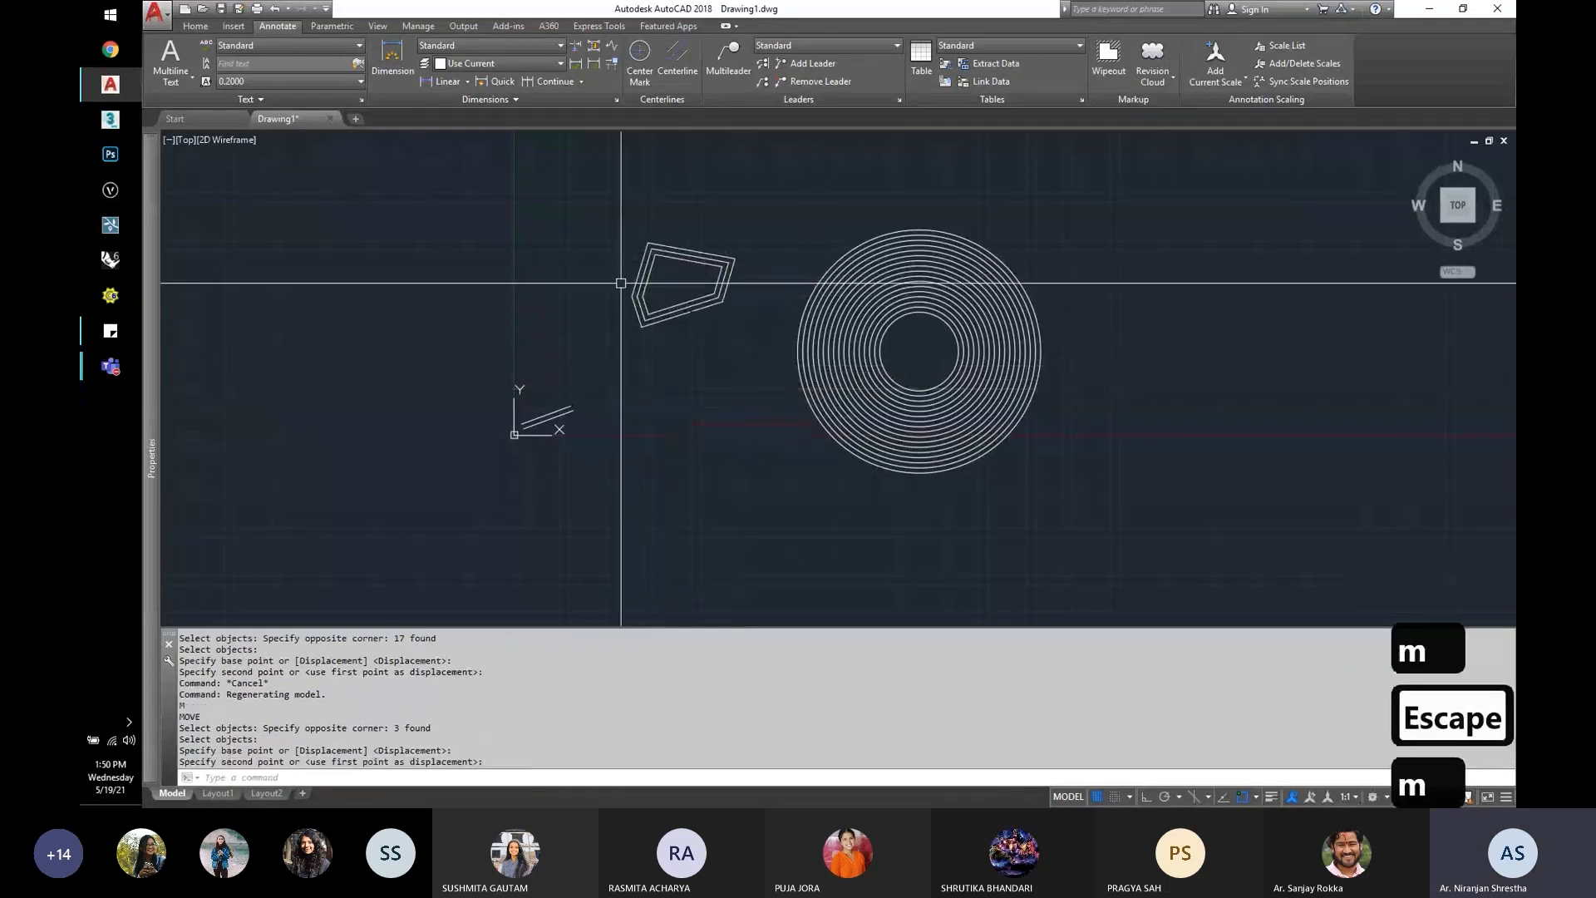
key("Escape")
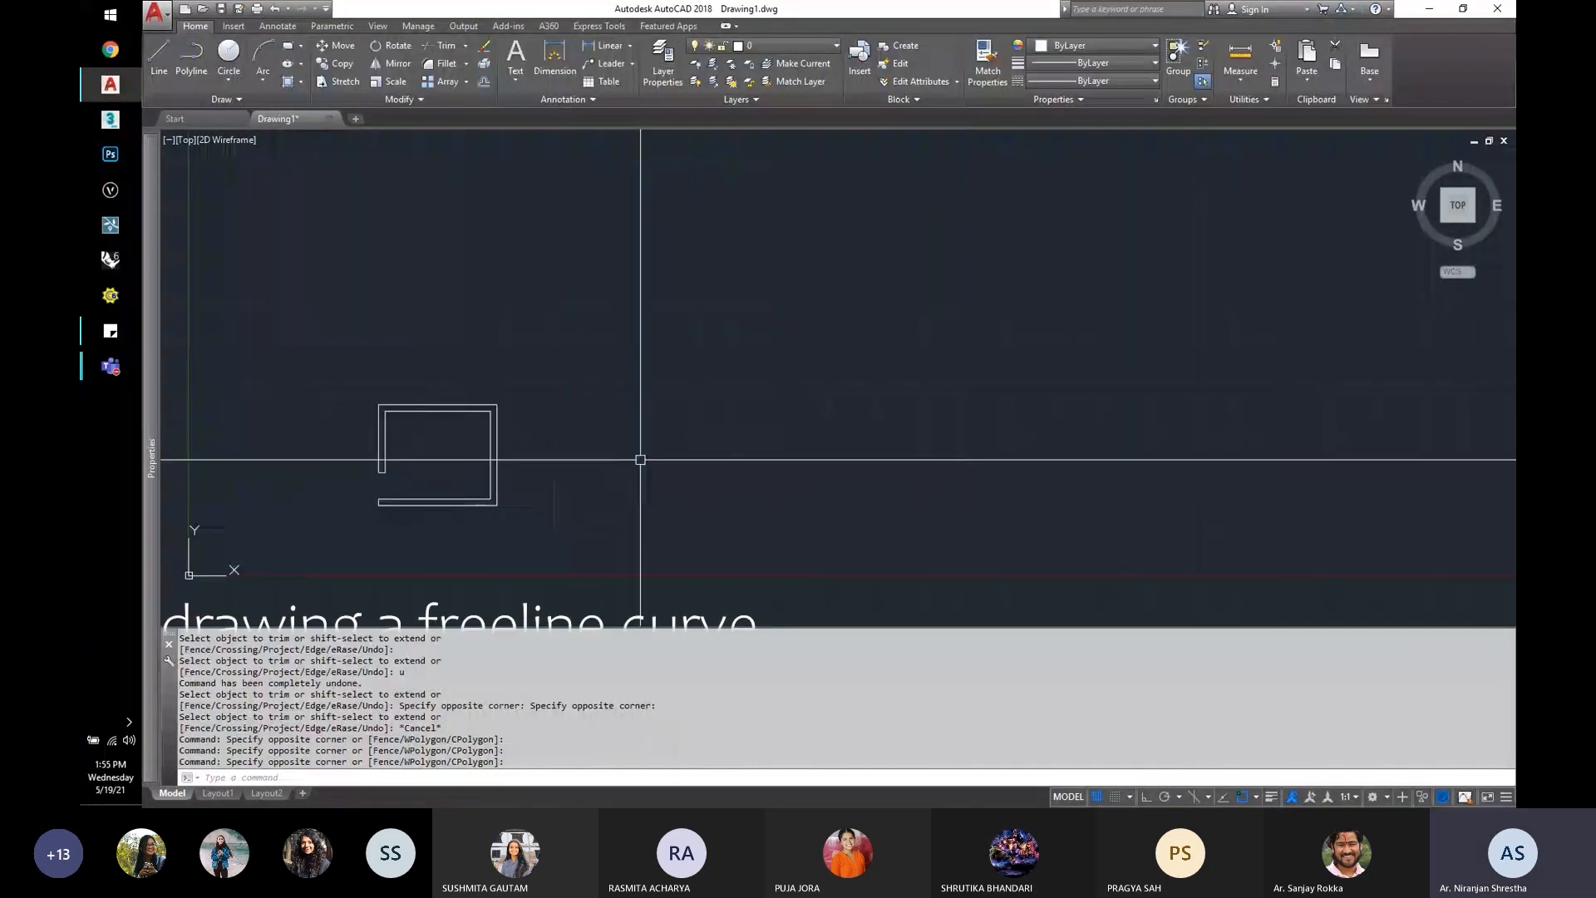
Step: Draw two small circles above and beyond the double-line rectangle, the first with a radius of about 4 1/2 inches
type("c")
key("space")
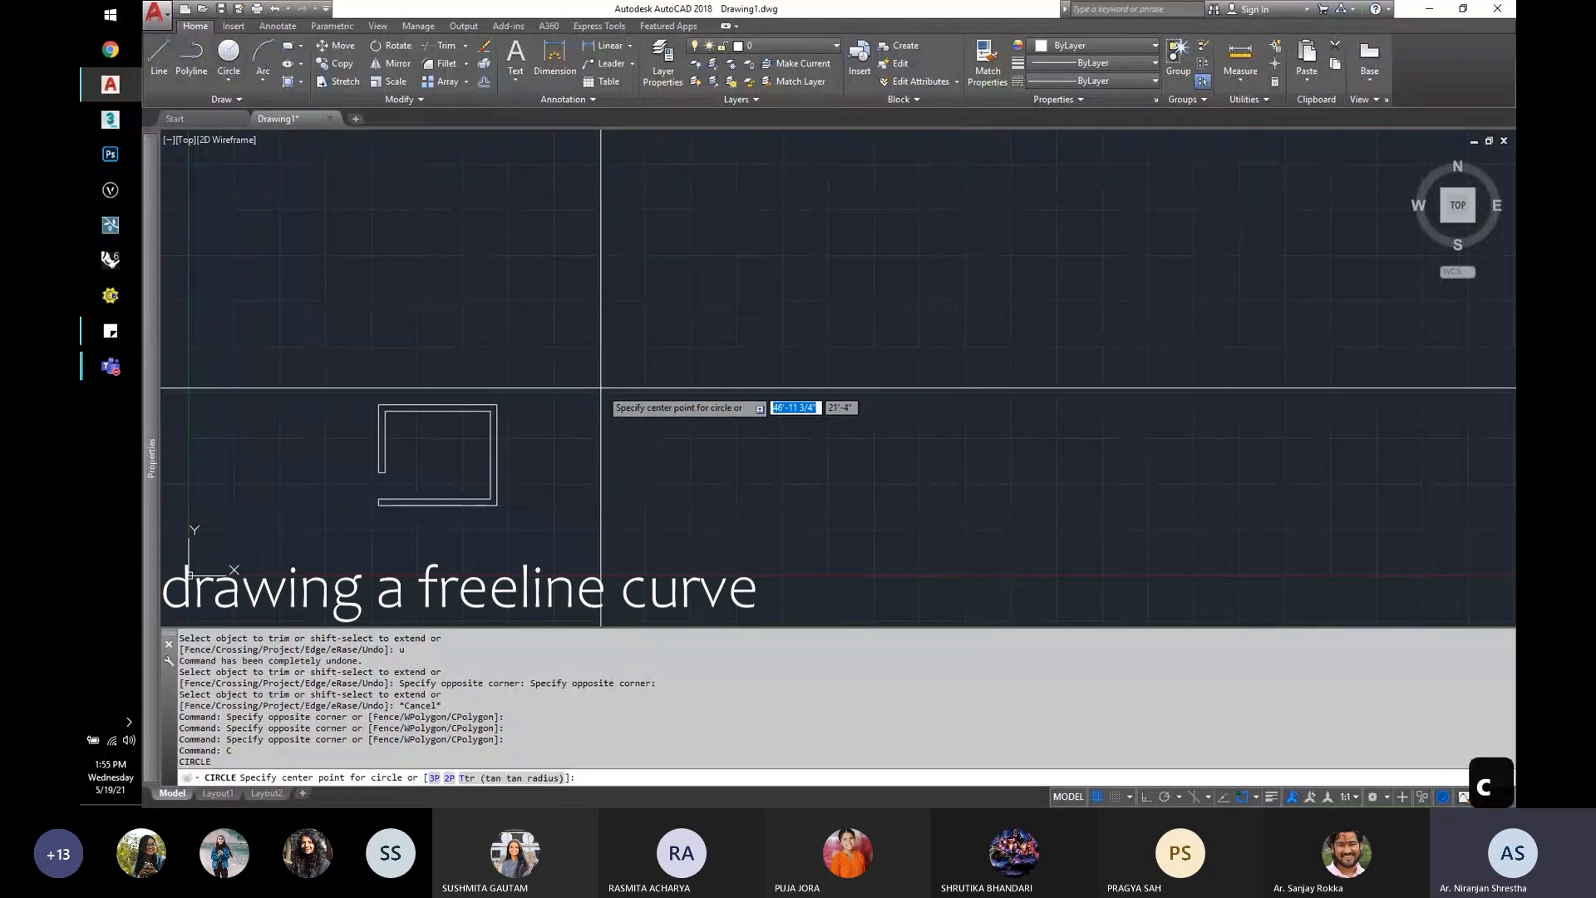
left_click(595, 383)
scroll(598, 388, "up", 4)
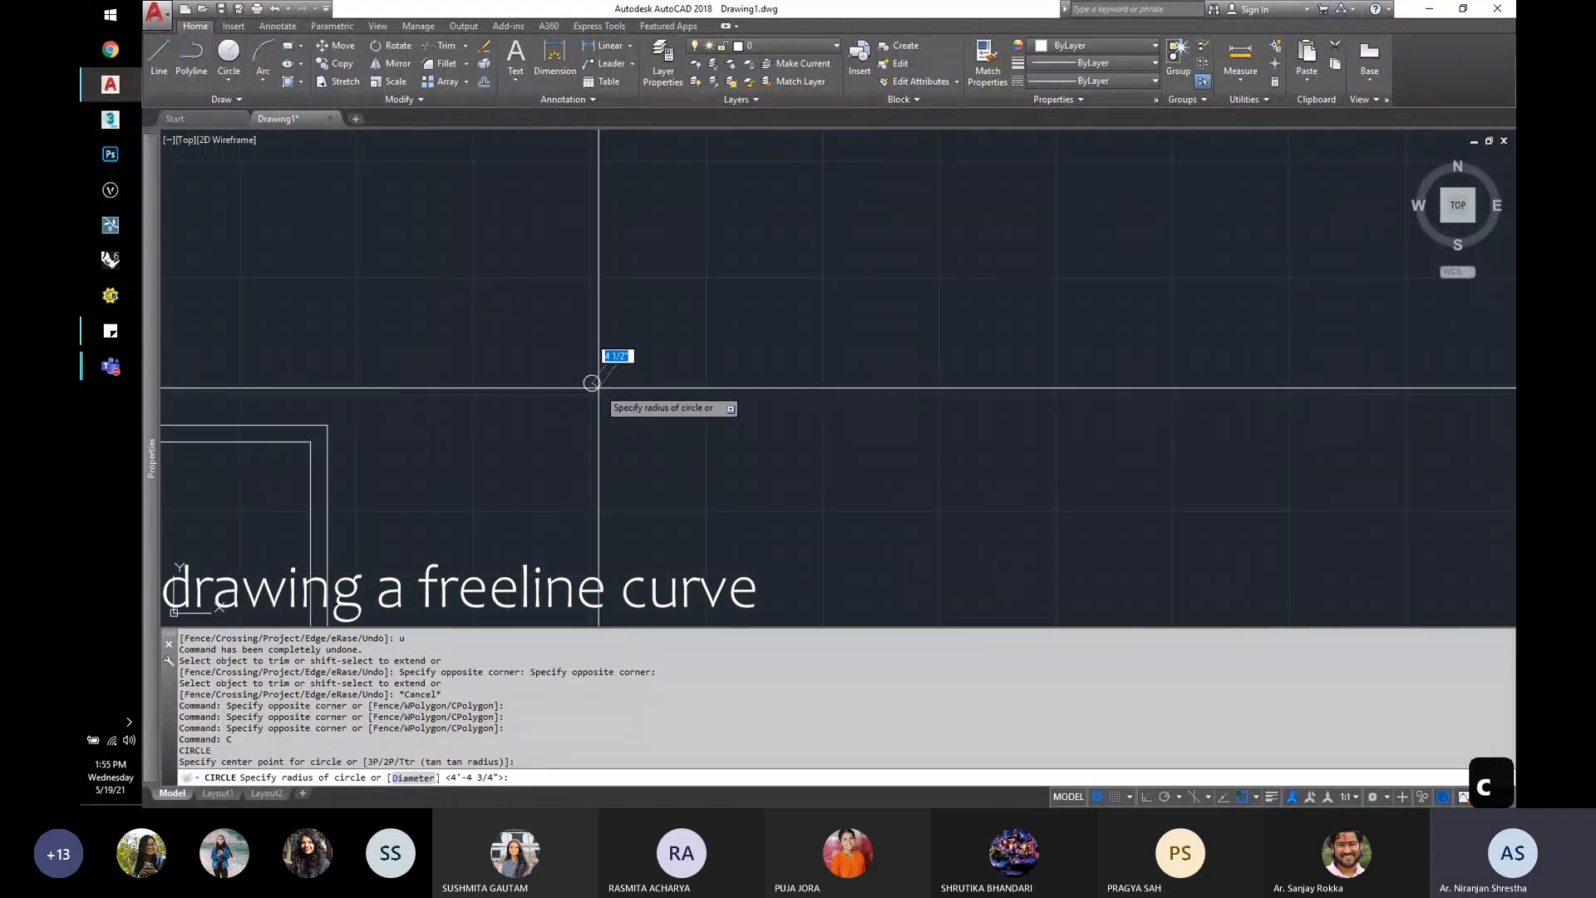
left_click(598, 387)
scroll(598, 387, "down", 2)
key("space")
left_click(689, 335)
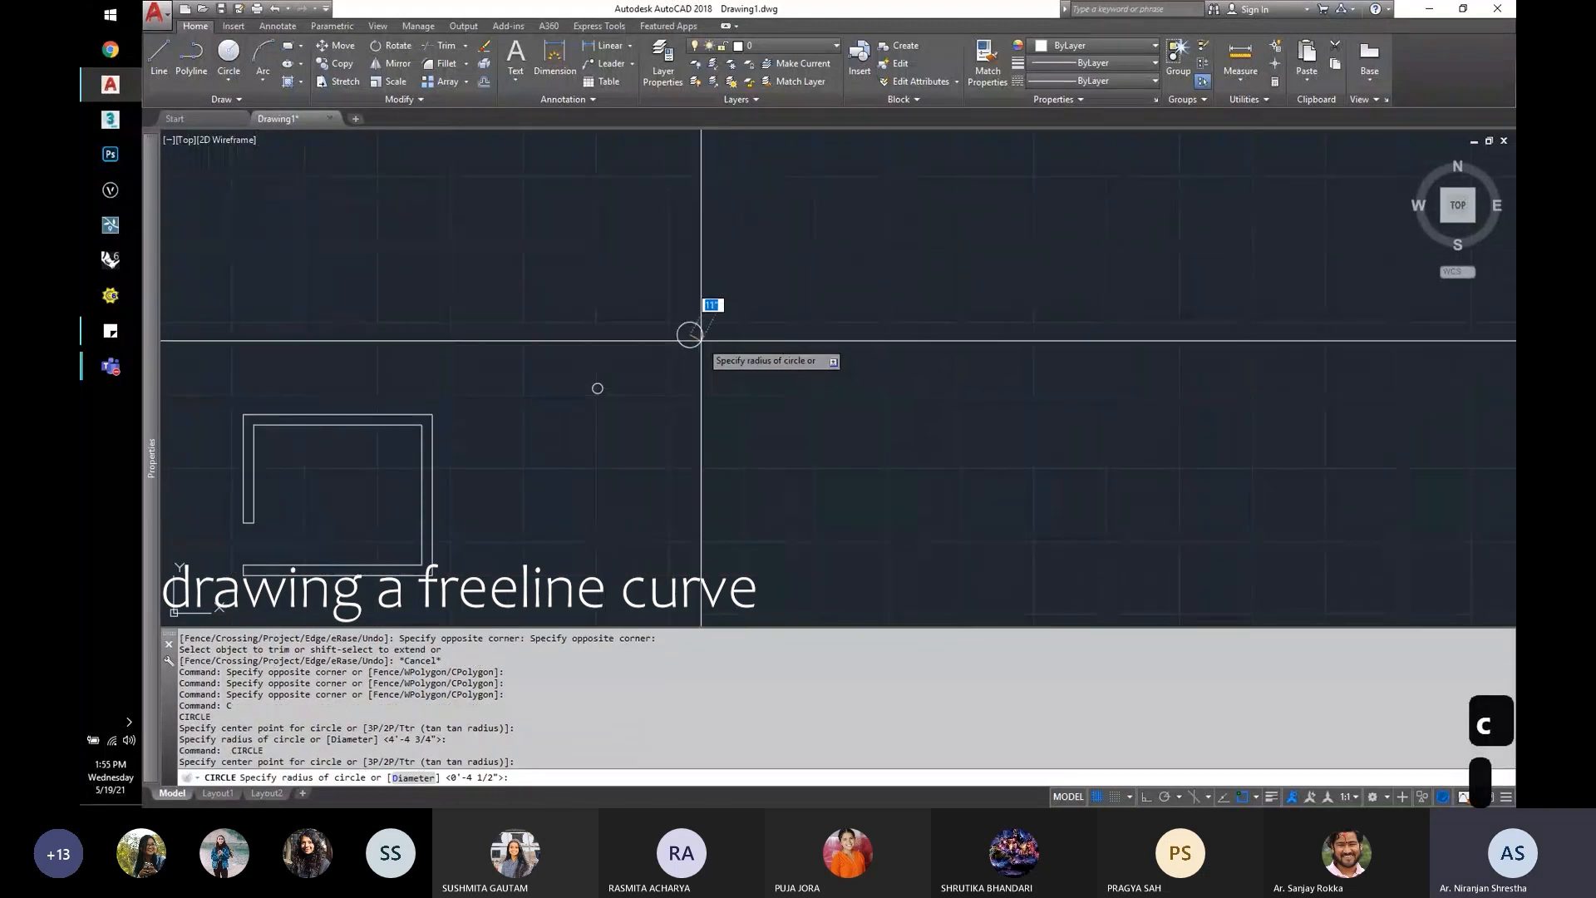
scroll(689, 334, "up", 2)
left_click(692, 337)
Step: Copy the second small circle to four more spots so that the six circles form a loose ring of guide points
type("c")
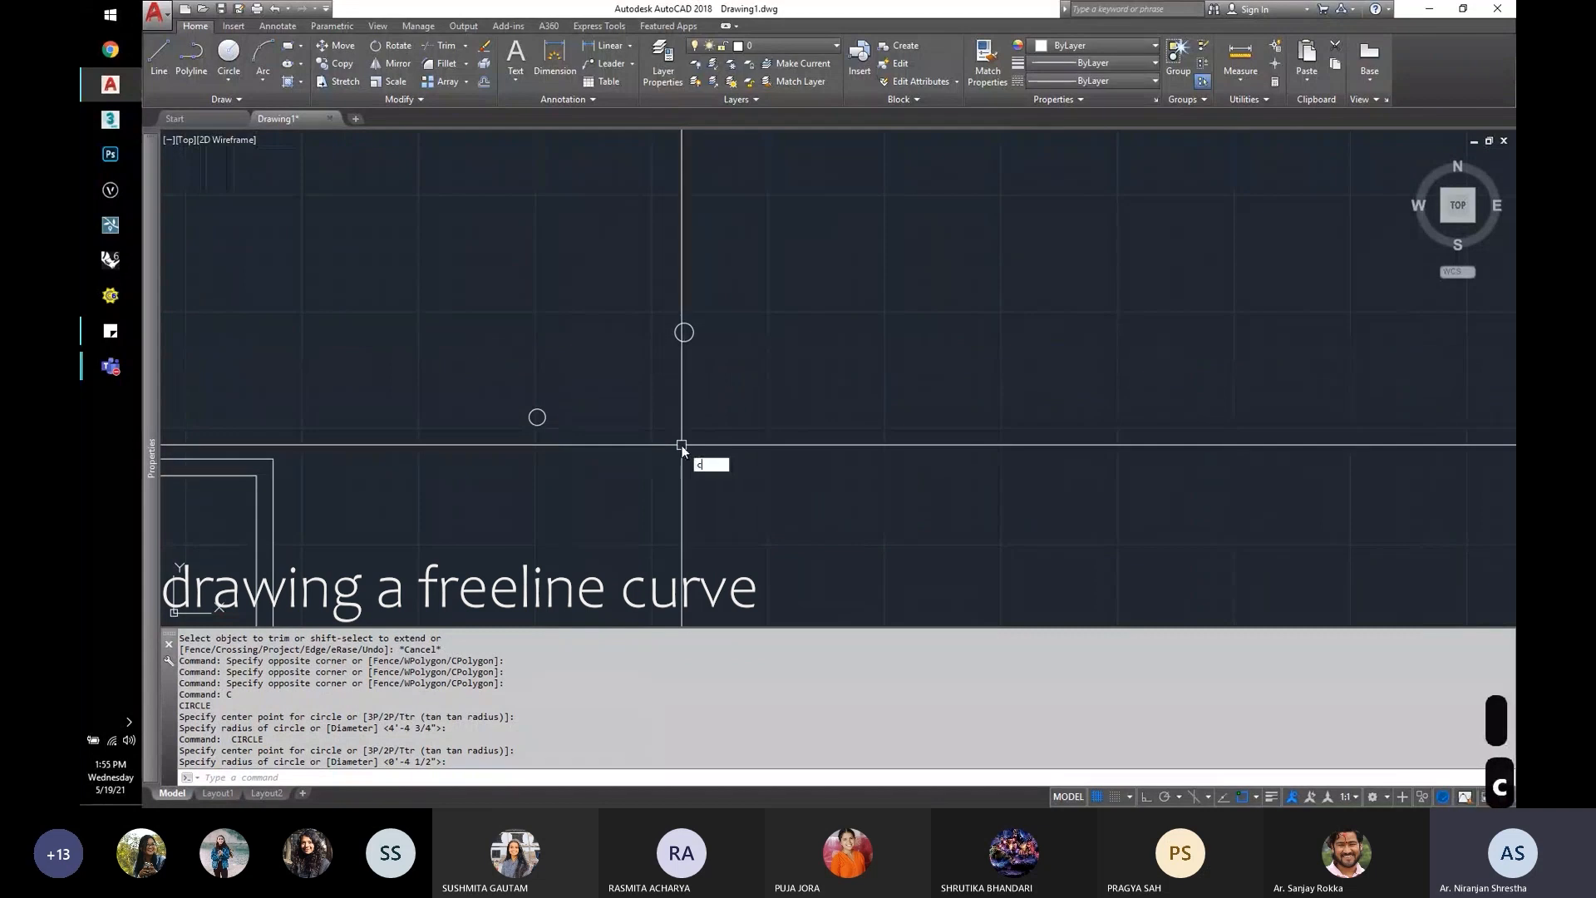
type("o")
key("Return")
left_click(761, 301)
left_click(648, 382)
key("Return")
left_click(647, 380)
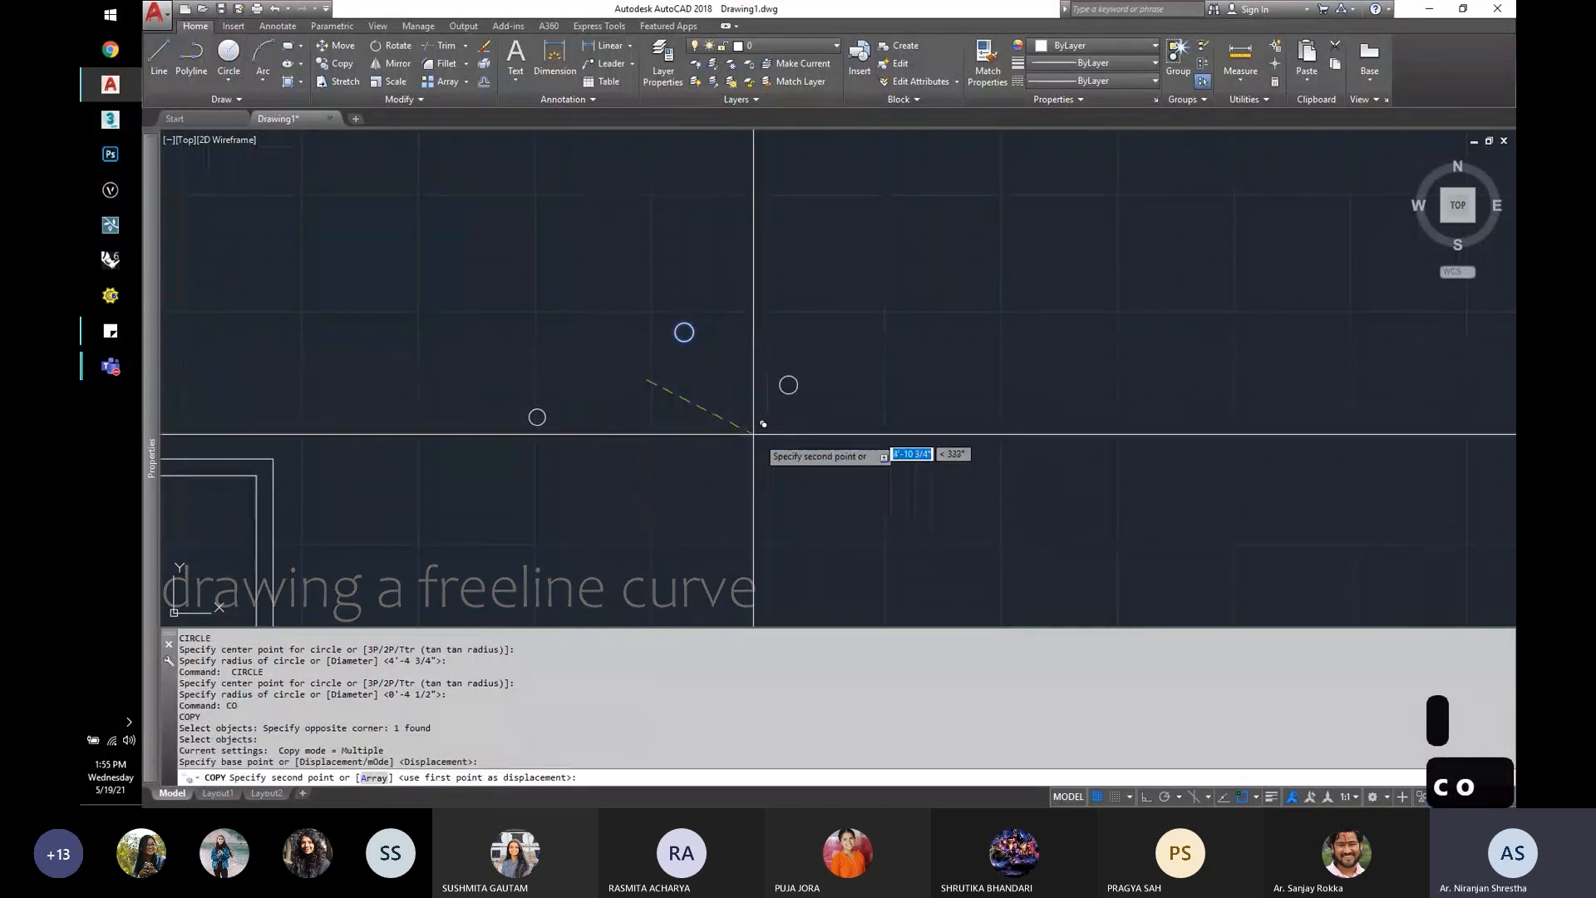
left_click(795, 448)
left_click(993, 334)
scroll(893, 448, "down", 4)
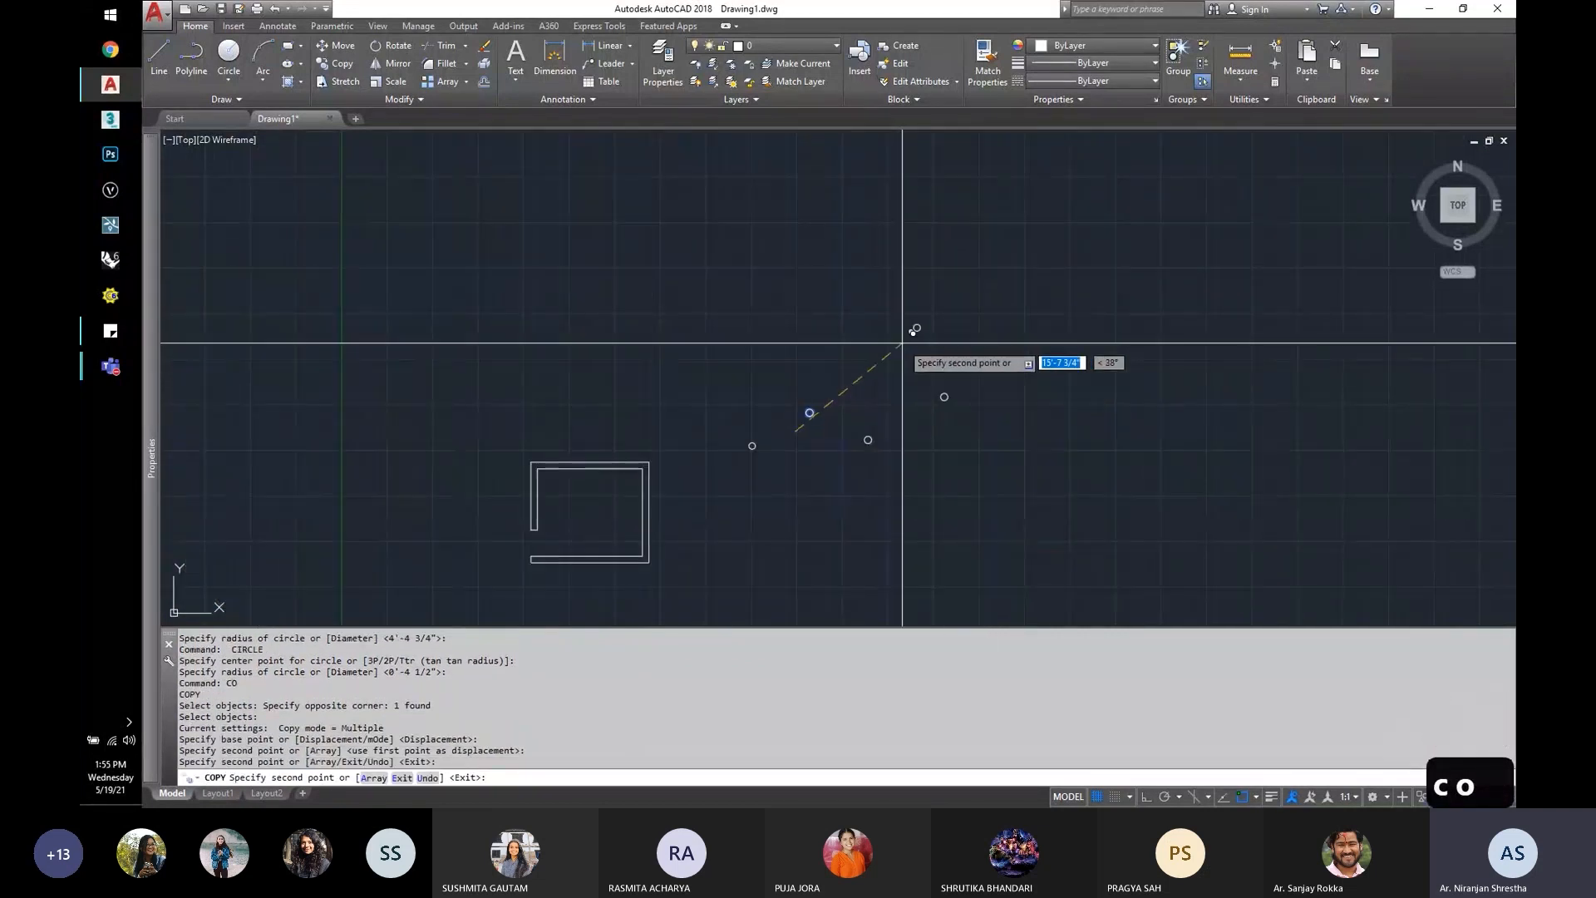
left_click(864, 303)
left_click(722, 321)
key("Escape")
scroll(773, 449, "up", 2)
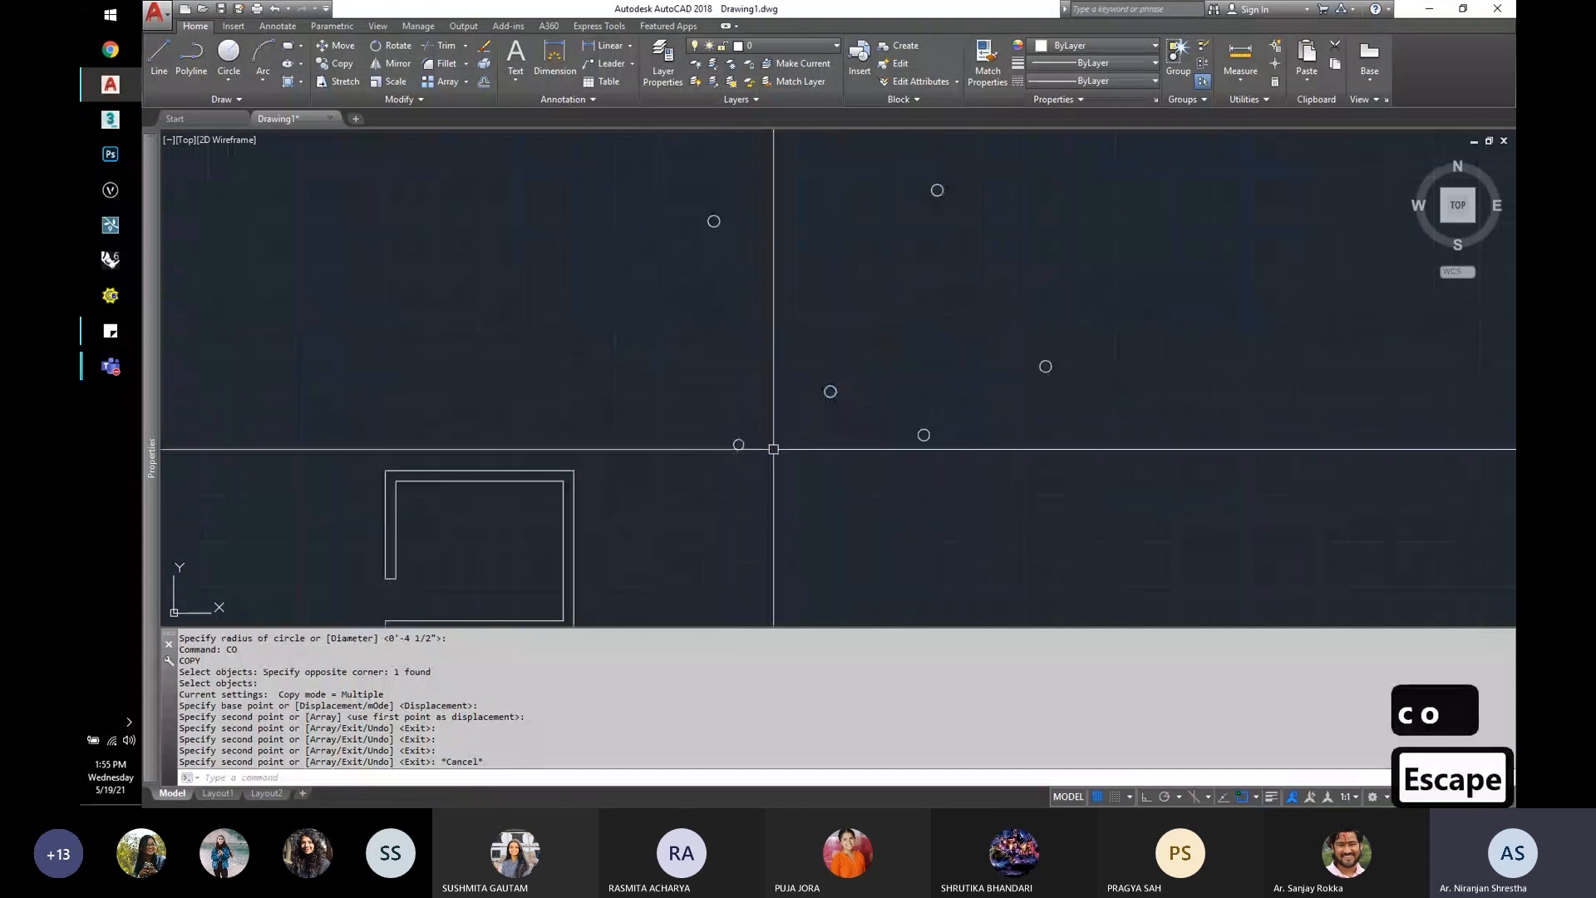
Step: Draw a spline through the centres of all six small circles, starting at the one nearest the rectangle and ending back on it
scroll(942, 451, "up", 2)
scroll(673, 492, "down", 2)
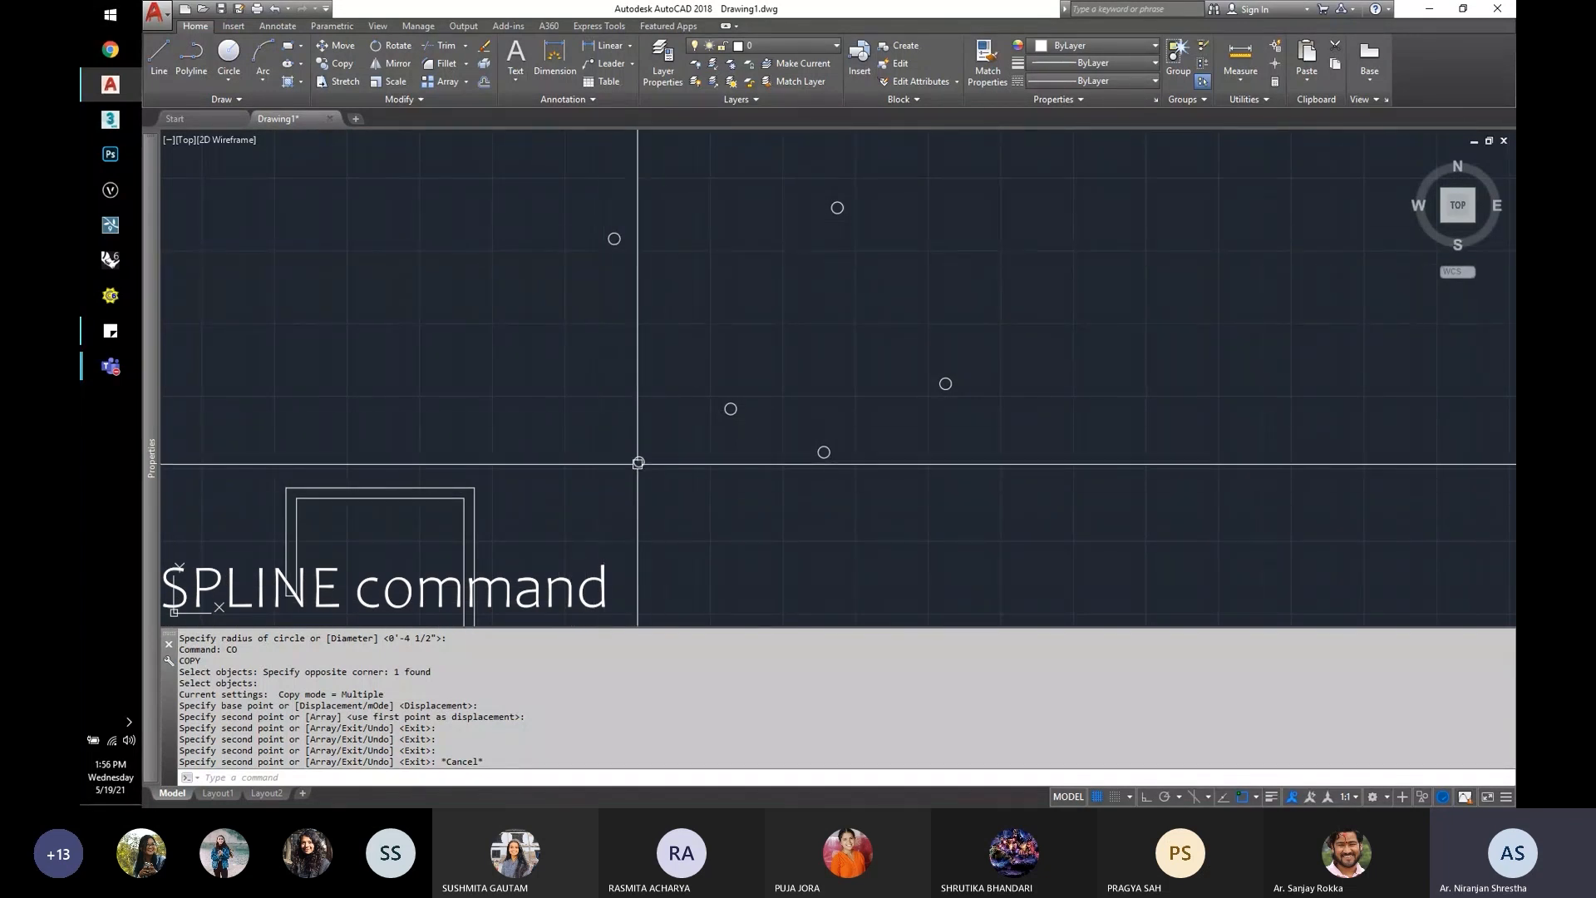
scroll(711, 294, "up", 2)
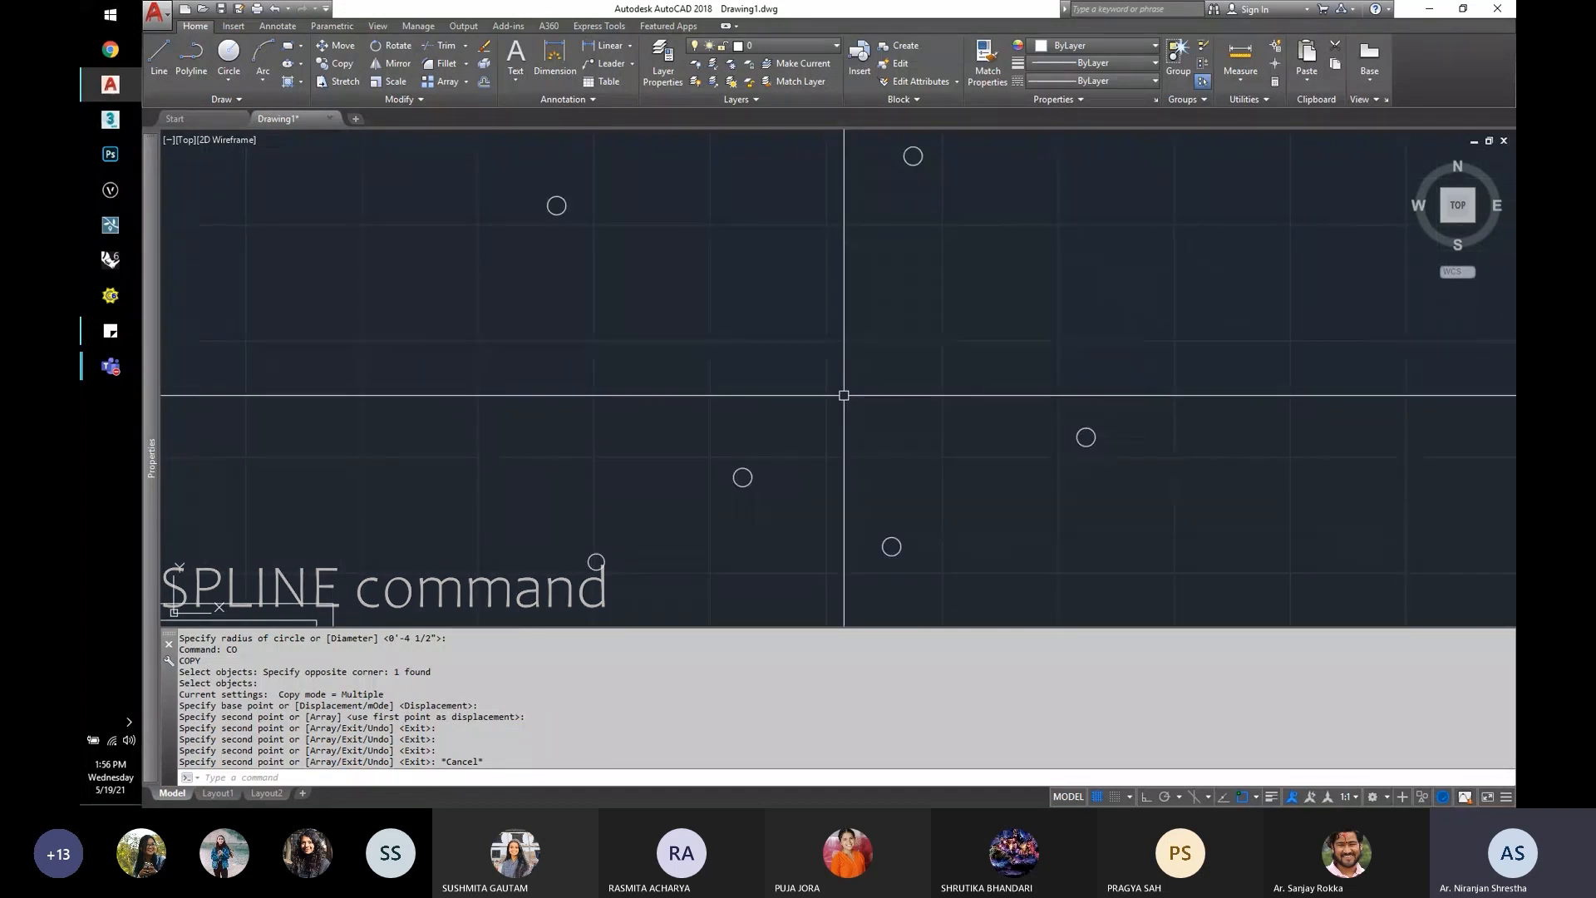
type("spl")
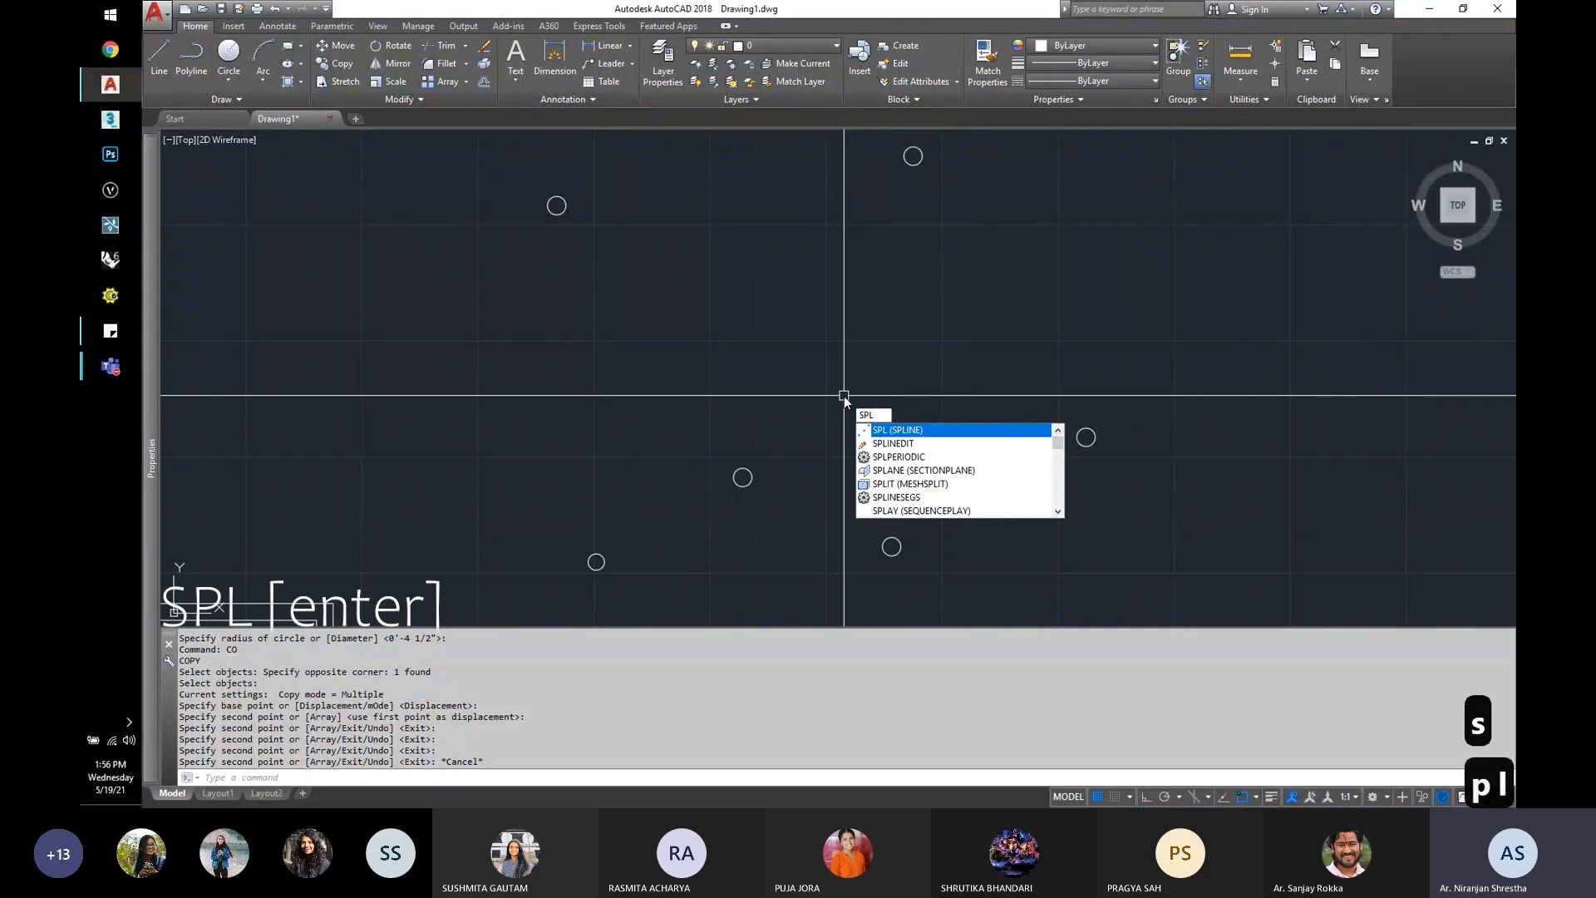
key("Return")
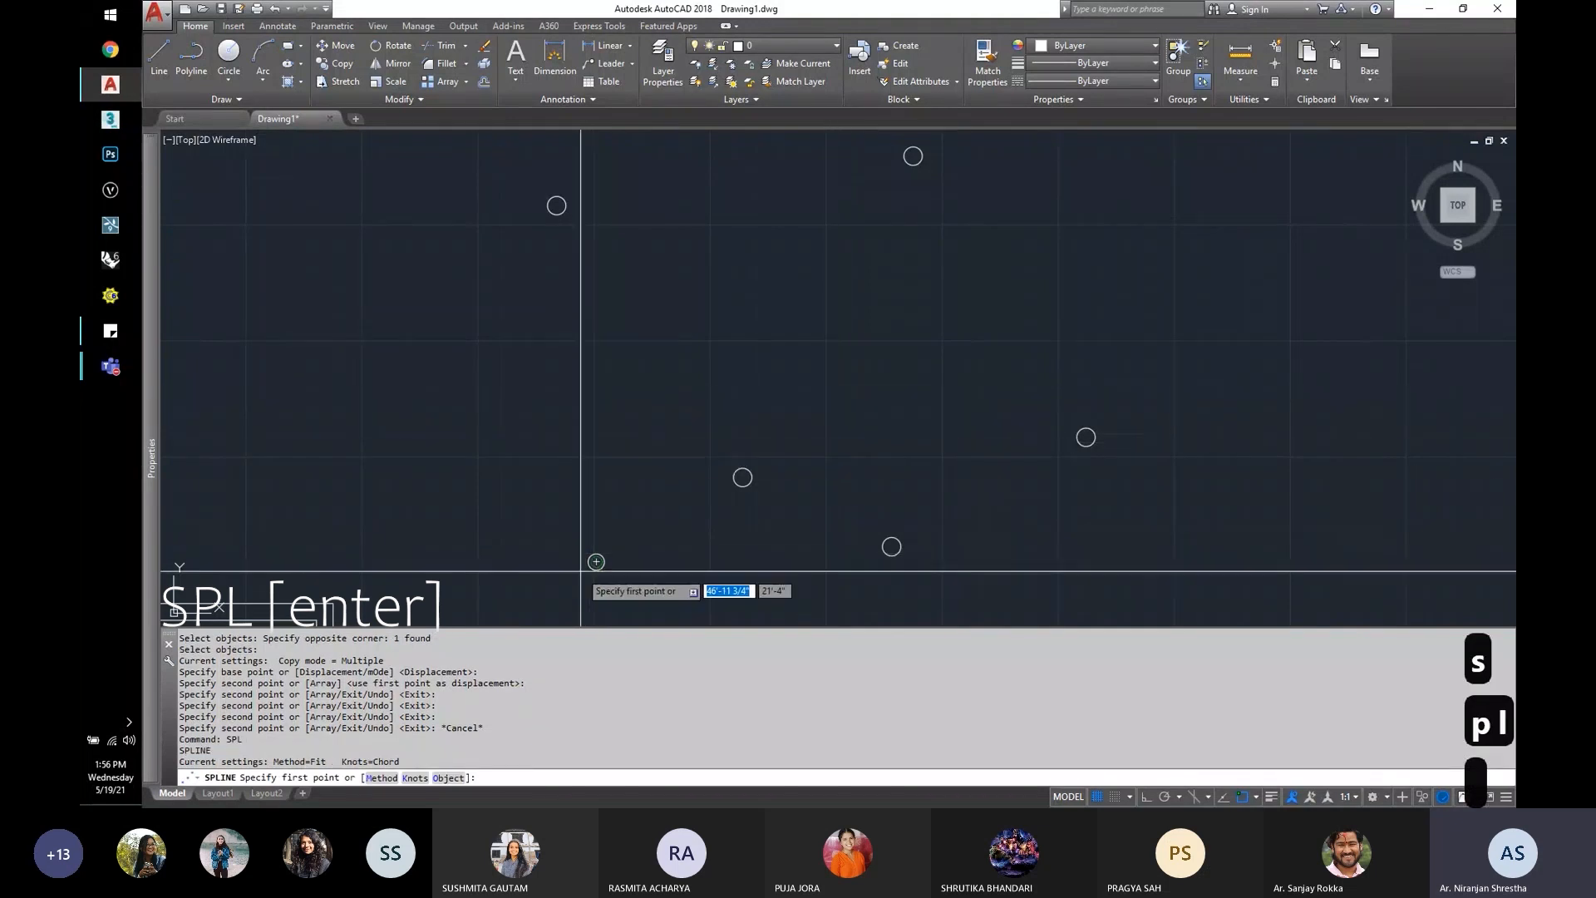
left_click(596, 561)
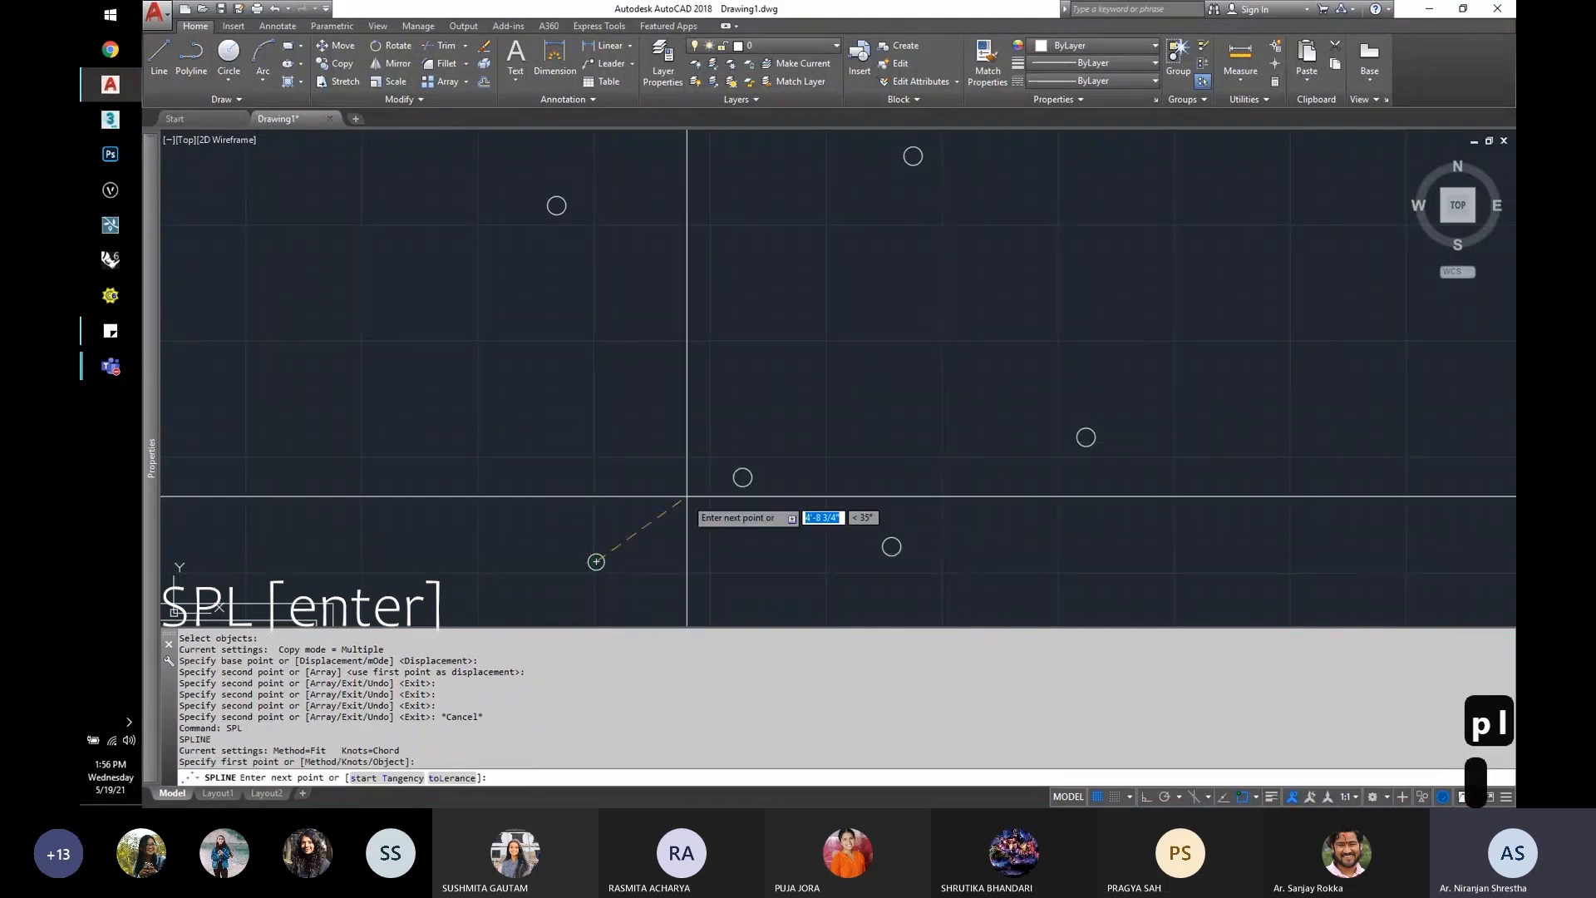
left_click(742, 477)
left_click(890, 546)
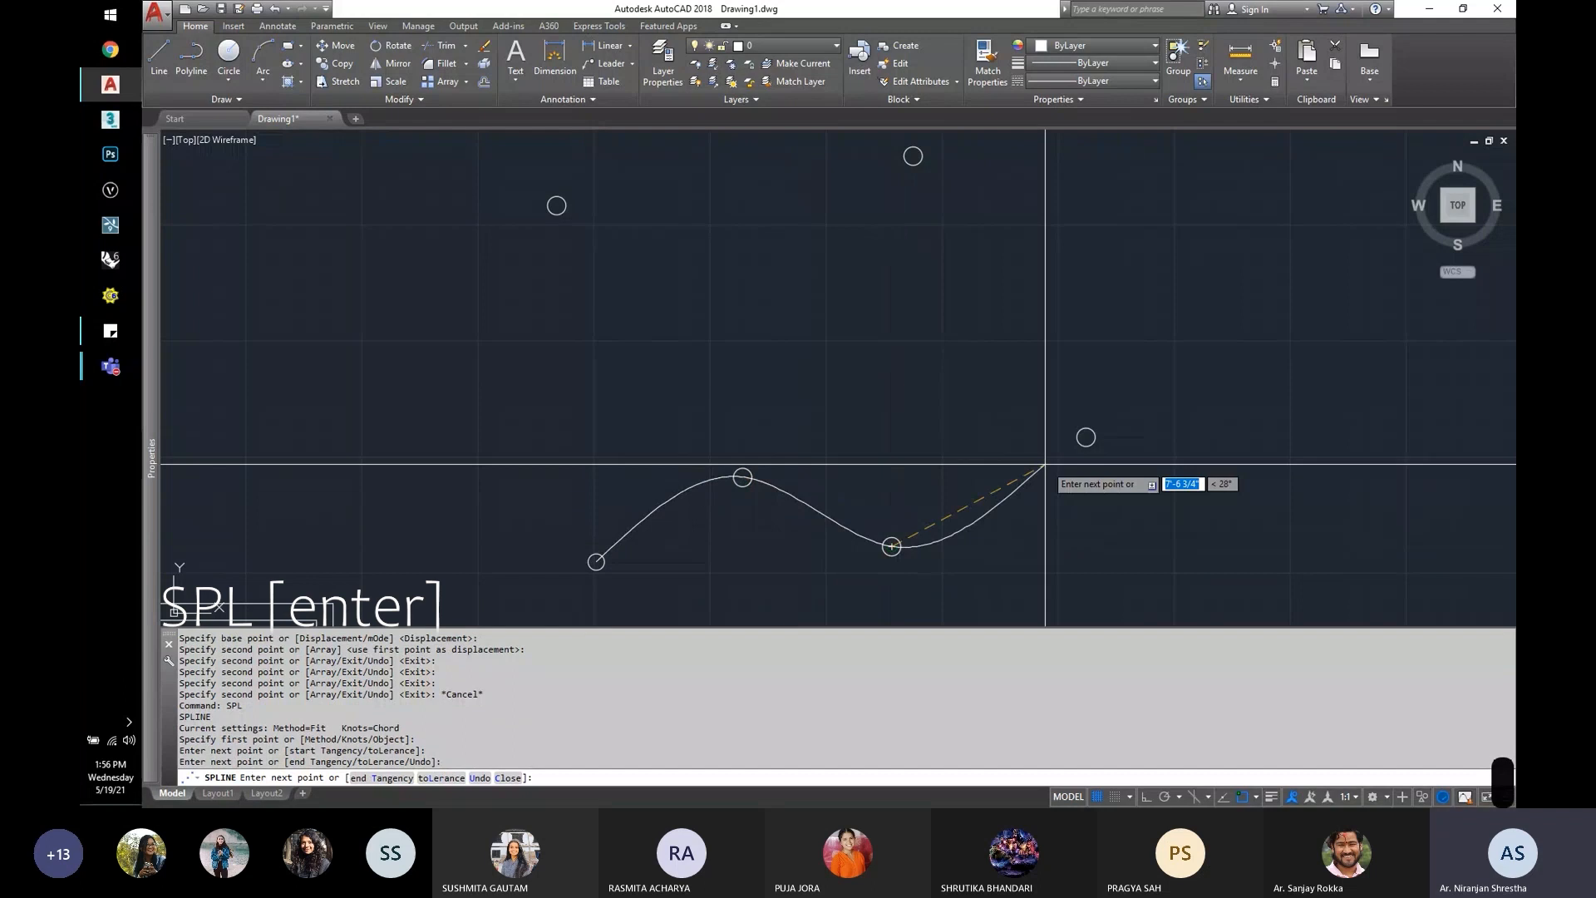
left_click(1085, 436)
left_click(913, 156)
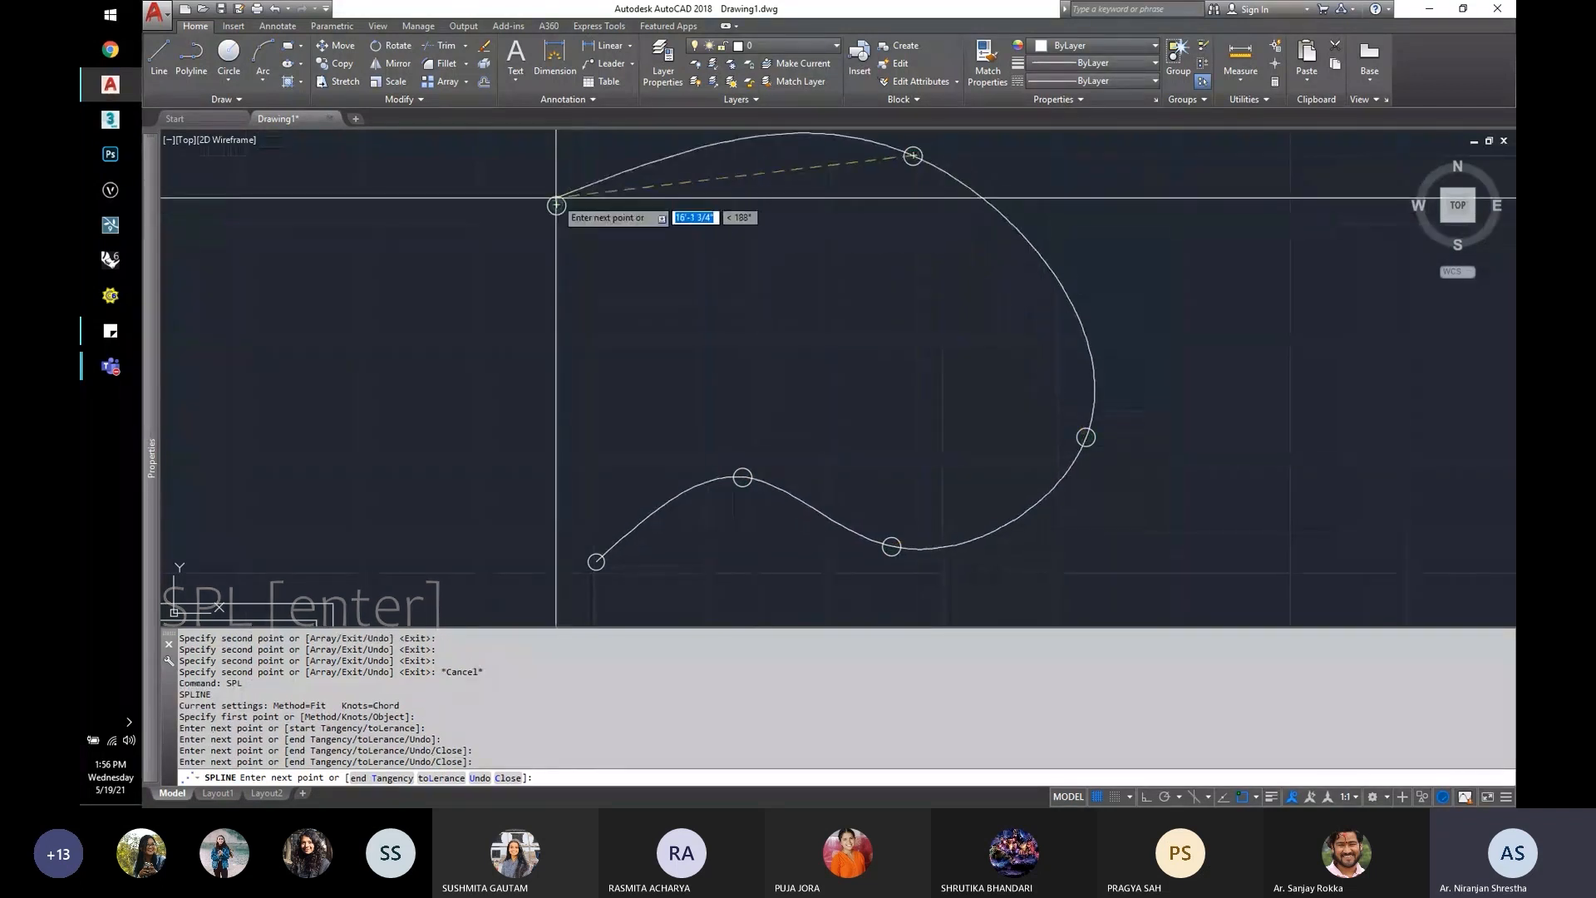
left_click(556, 205)
left_click(596, 562)
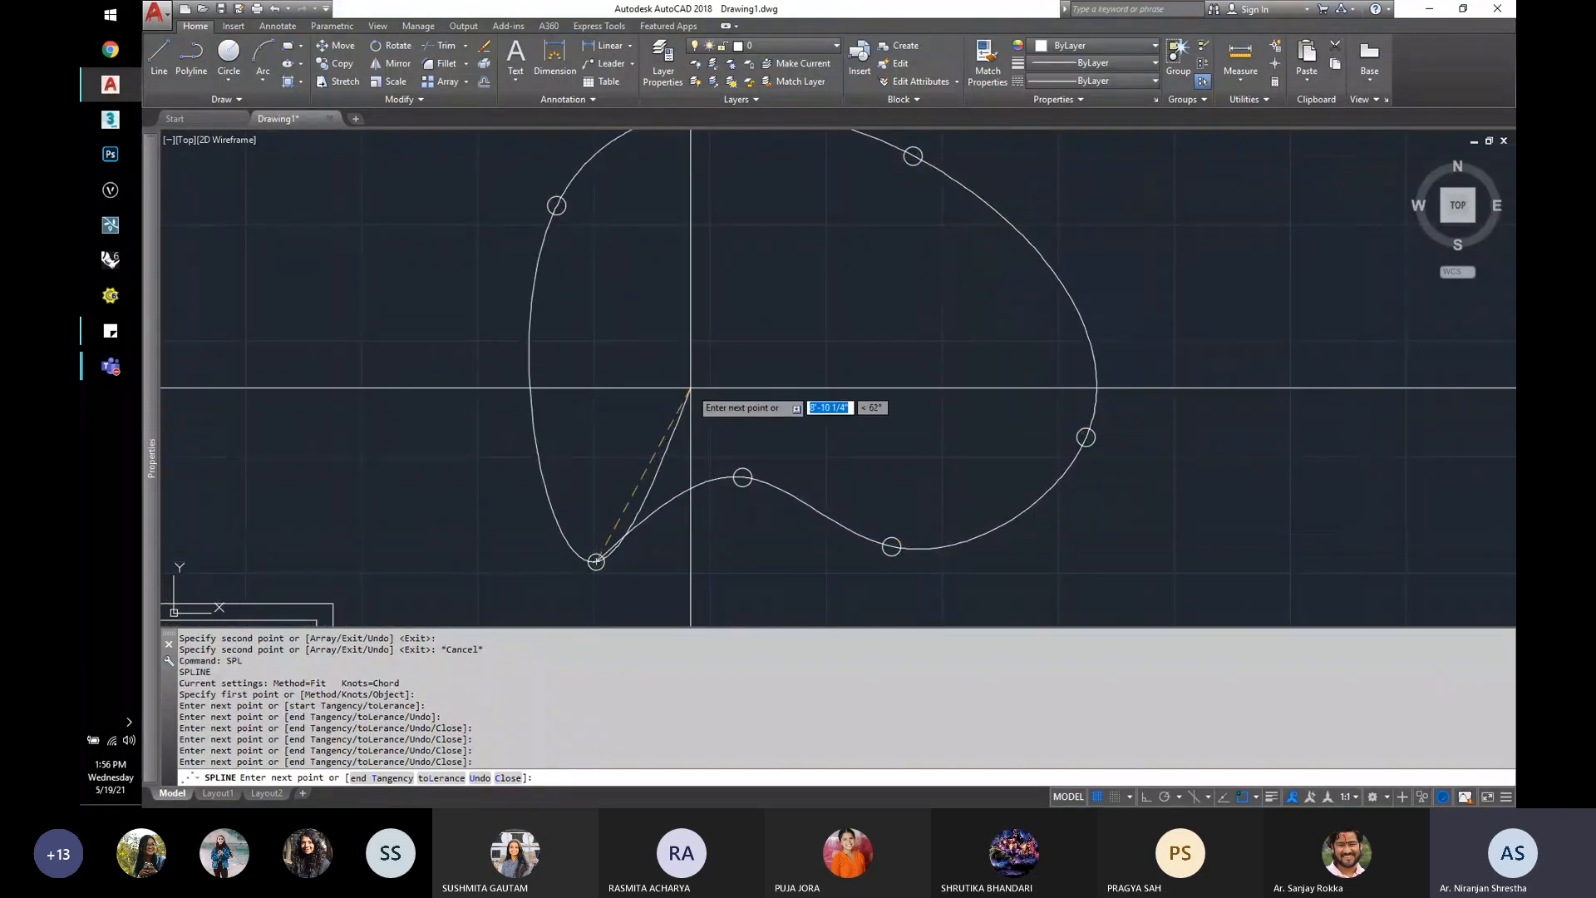
key("Return")
Step: Offset the spline 9 inches to the inside and end the Offset command
scroll(570, 309, "down", 4)
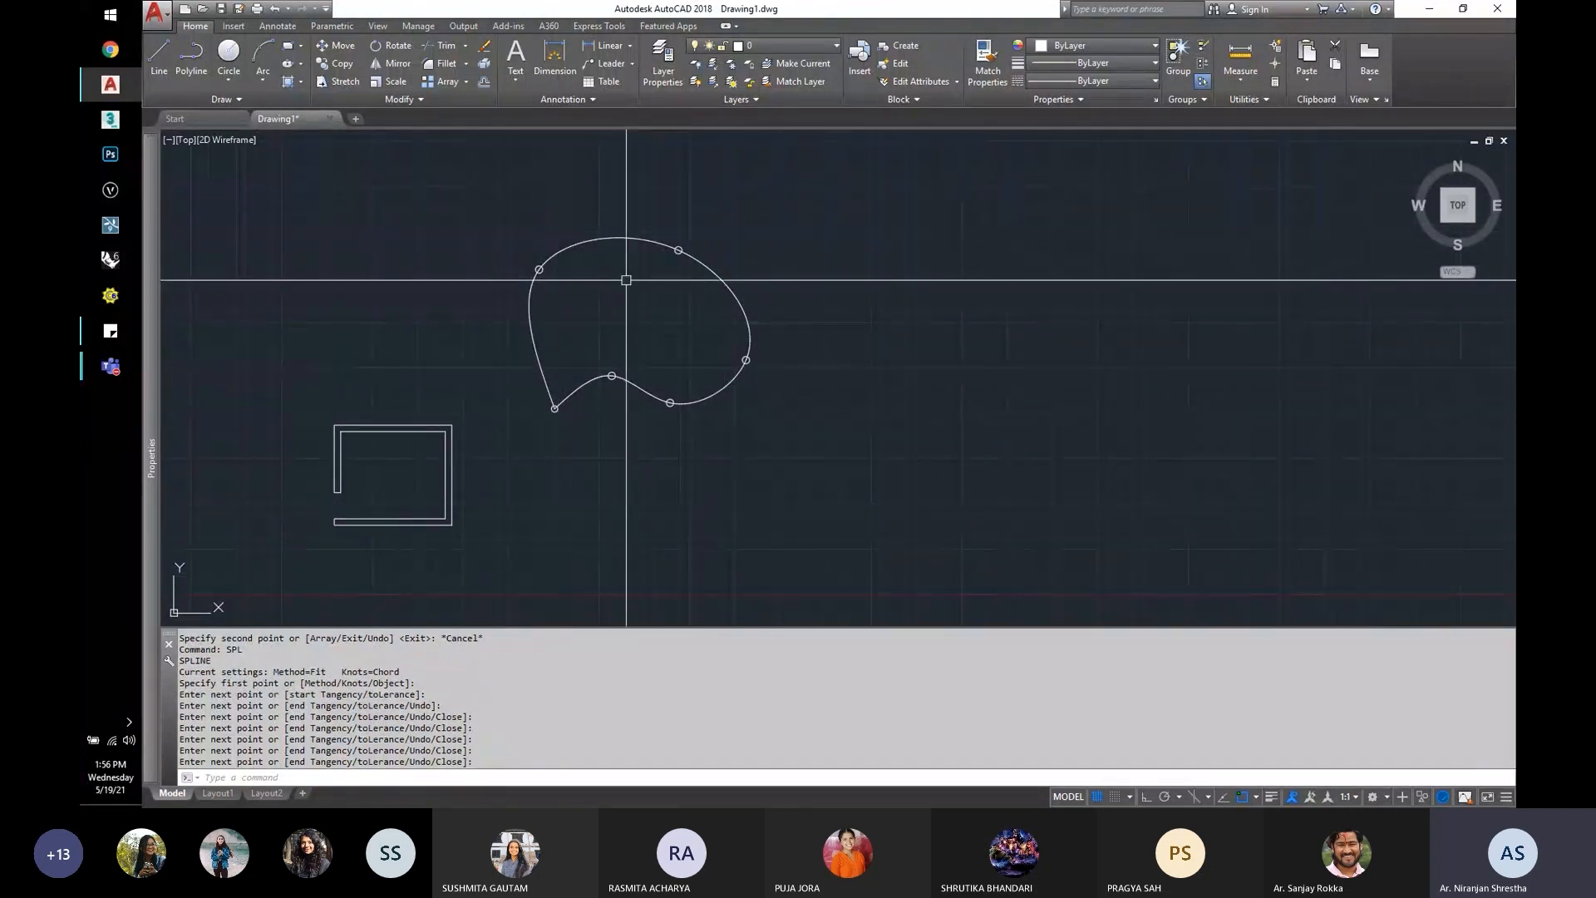
scroll(632, 266, "up", 2)
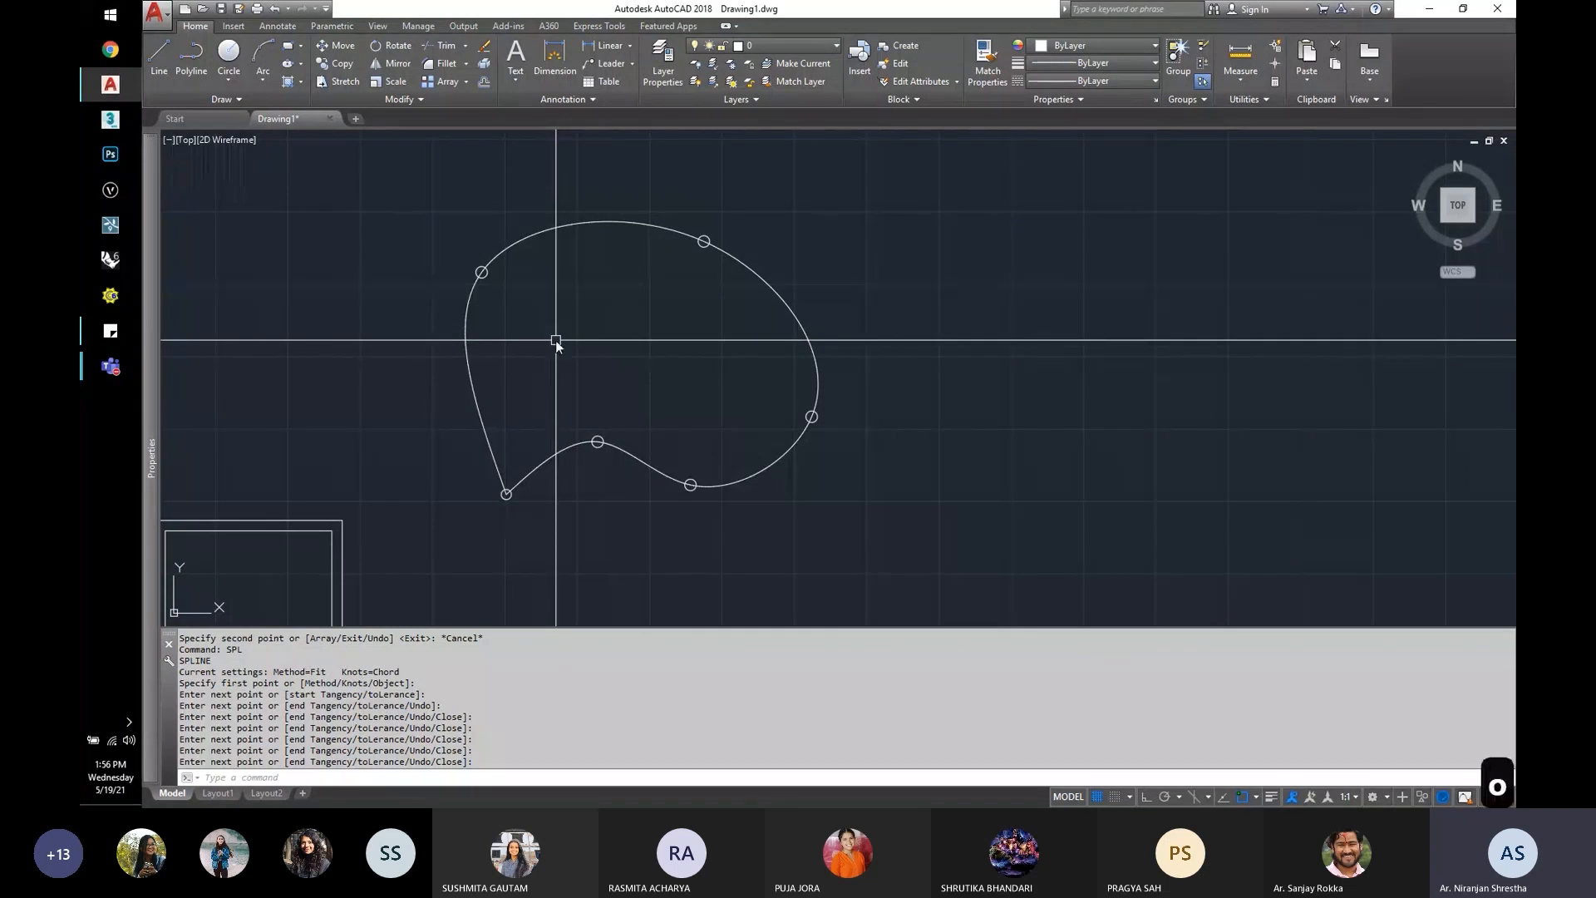
type("o")
key("Return")
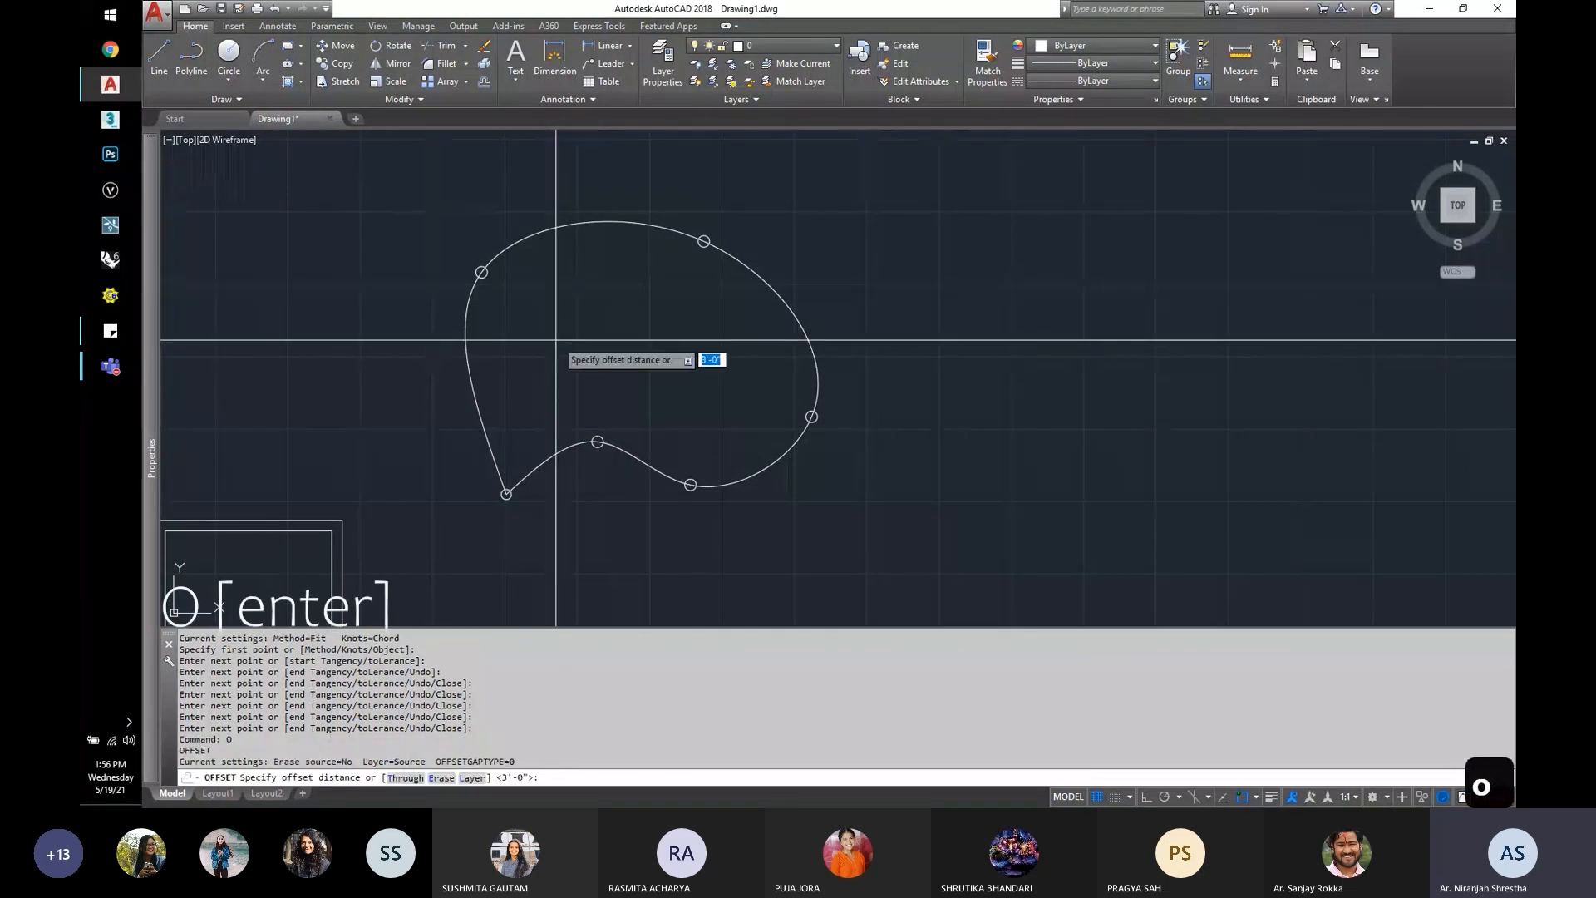
type("9")
key("Return")
left_click(599, 222)
left_click(605, 425)
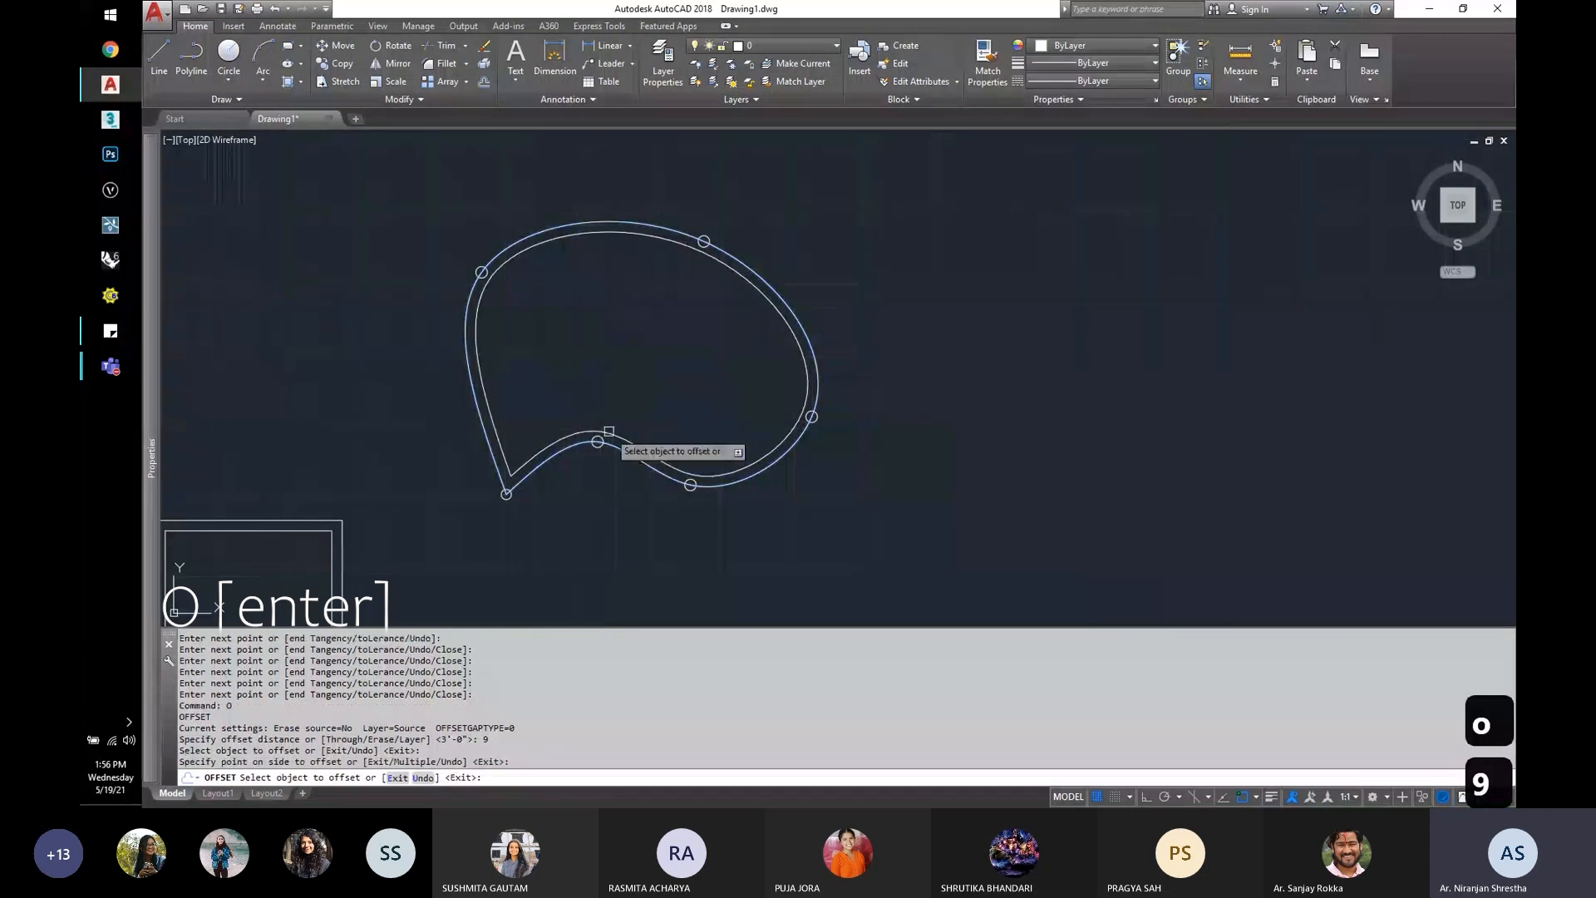
key("Escape")
Step: Stretch the outer spline's fit point at the crest of its lower wave straight down, flattening that side of the curve
scroll(564, 503, "up", 2)
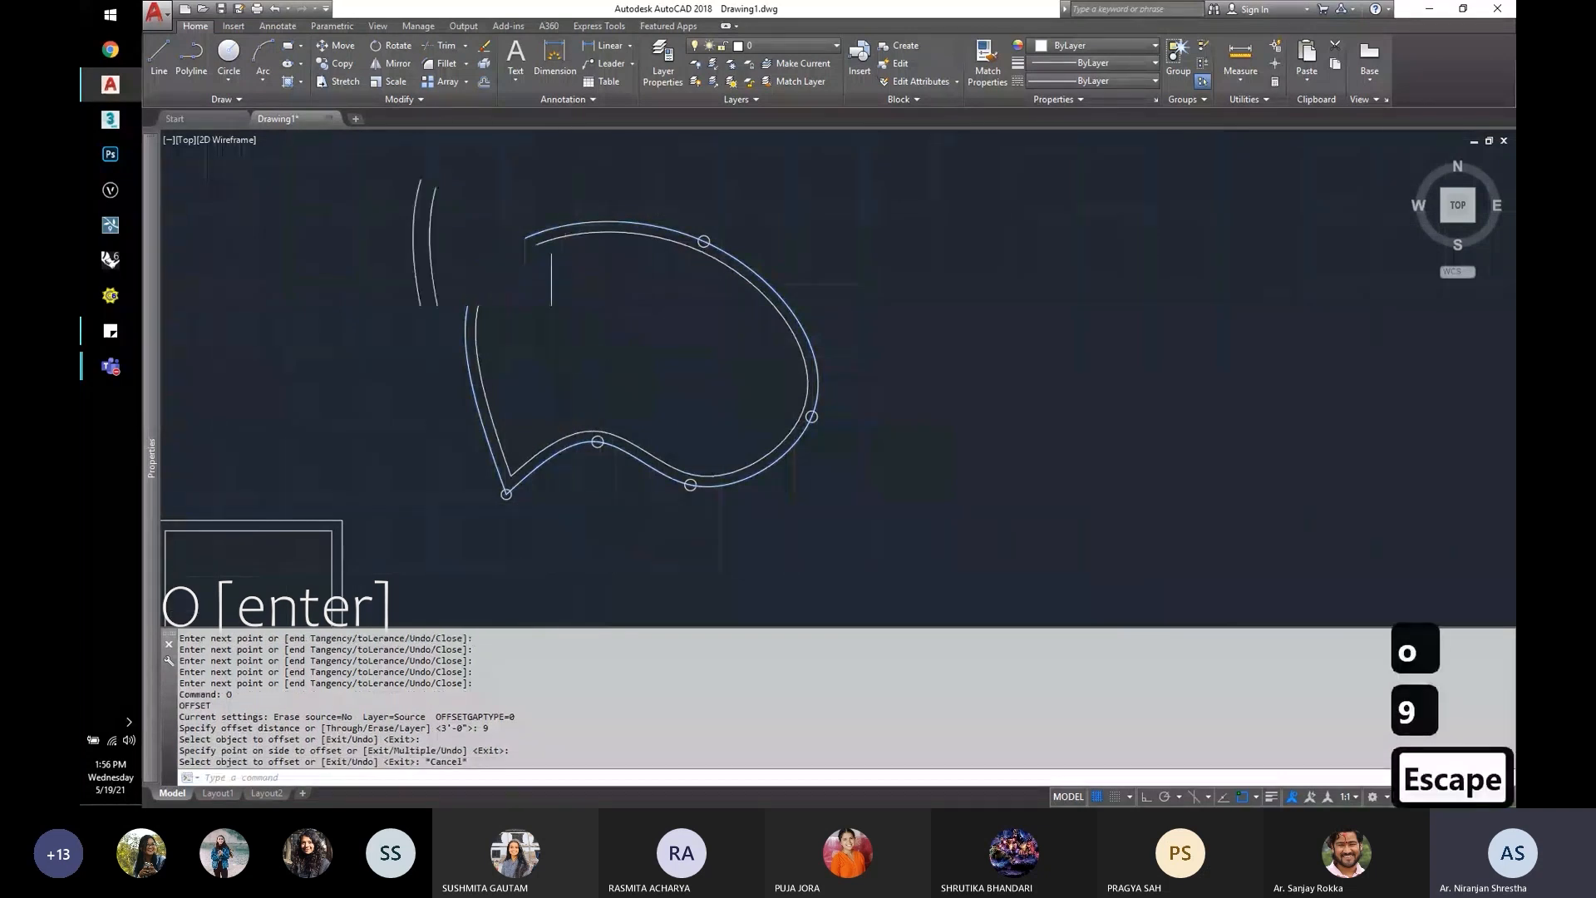
left_click(558, 437)
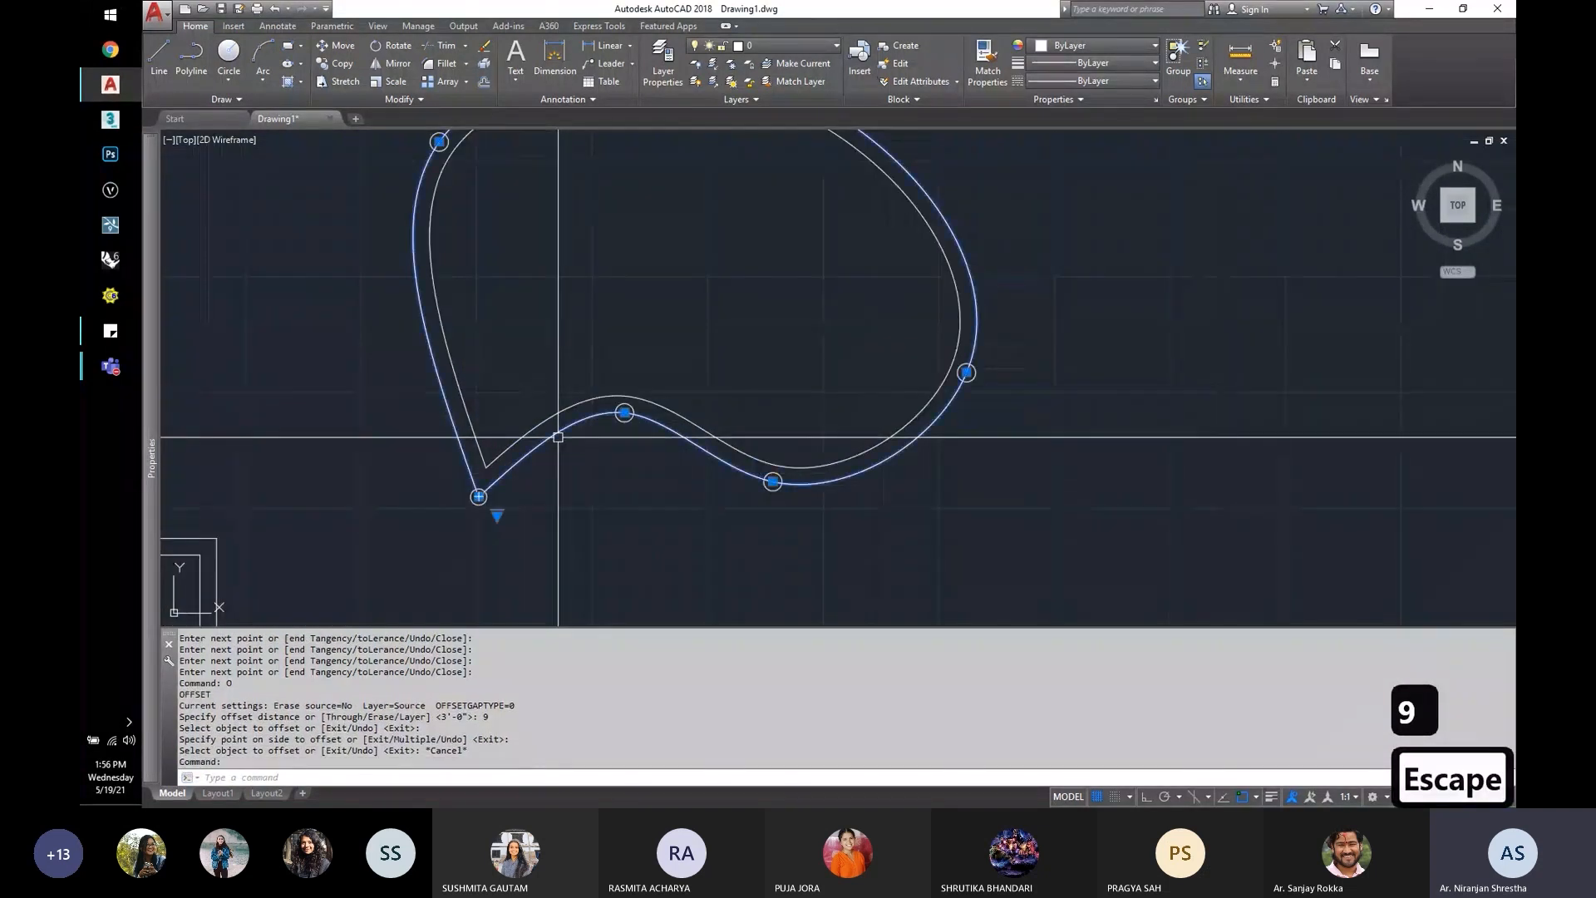
scroll(619, 413, "up", 2)
left_click(624, 413)
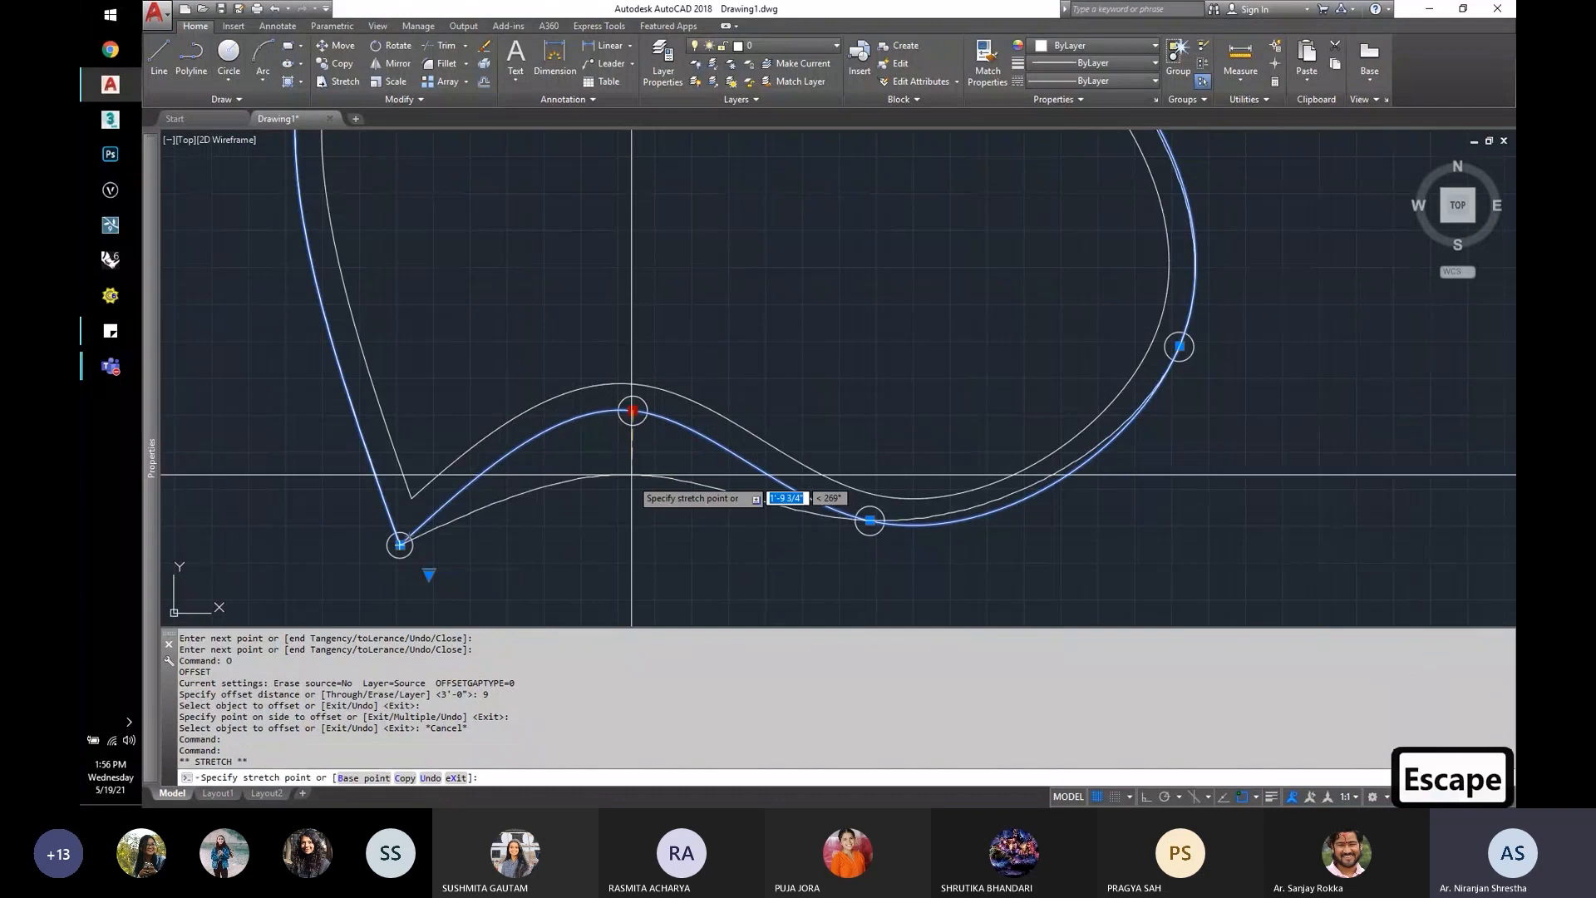
left_click(625, 537)
left_click(636, 505)
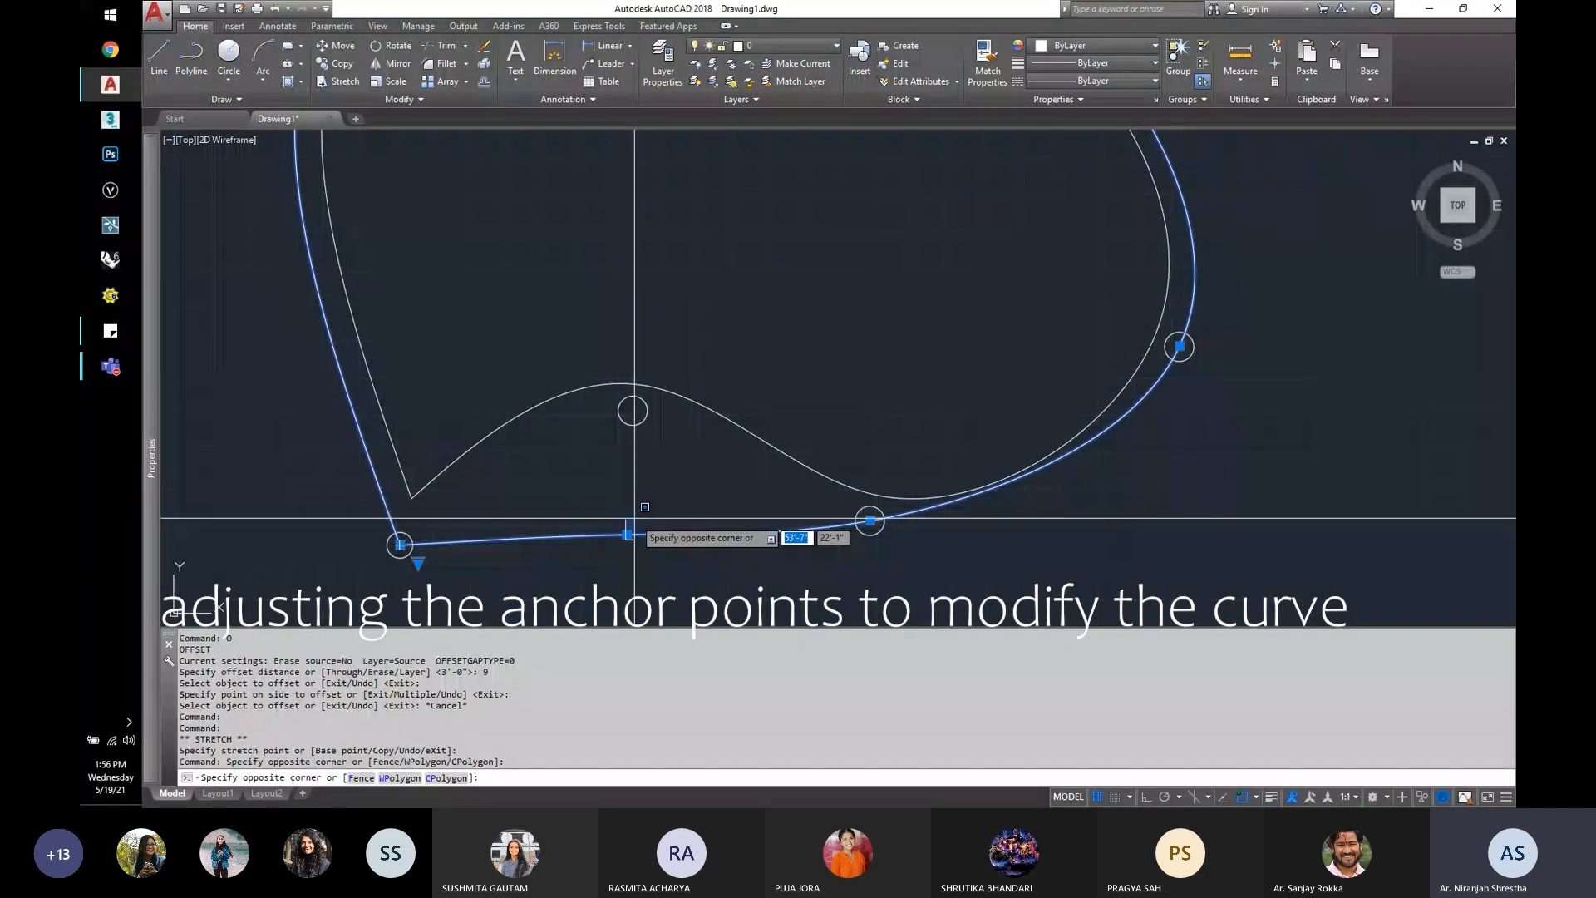
left_click(635, 517)
Step: Stretch the moved fit point back onto its guide circle and deselect the outer spline
left_click(627, 534)
left_click(649, 427)
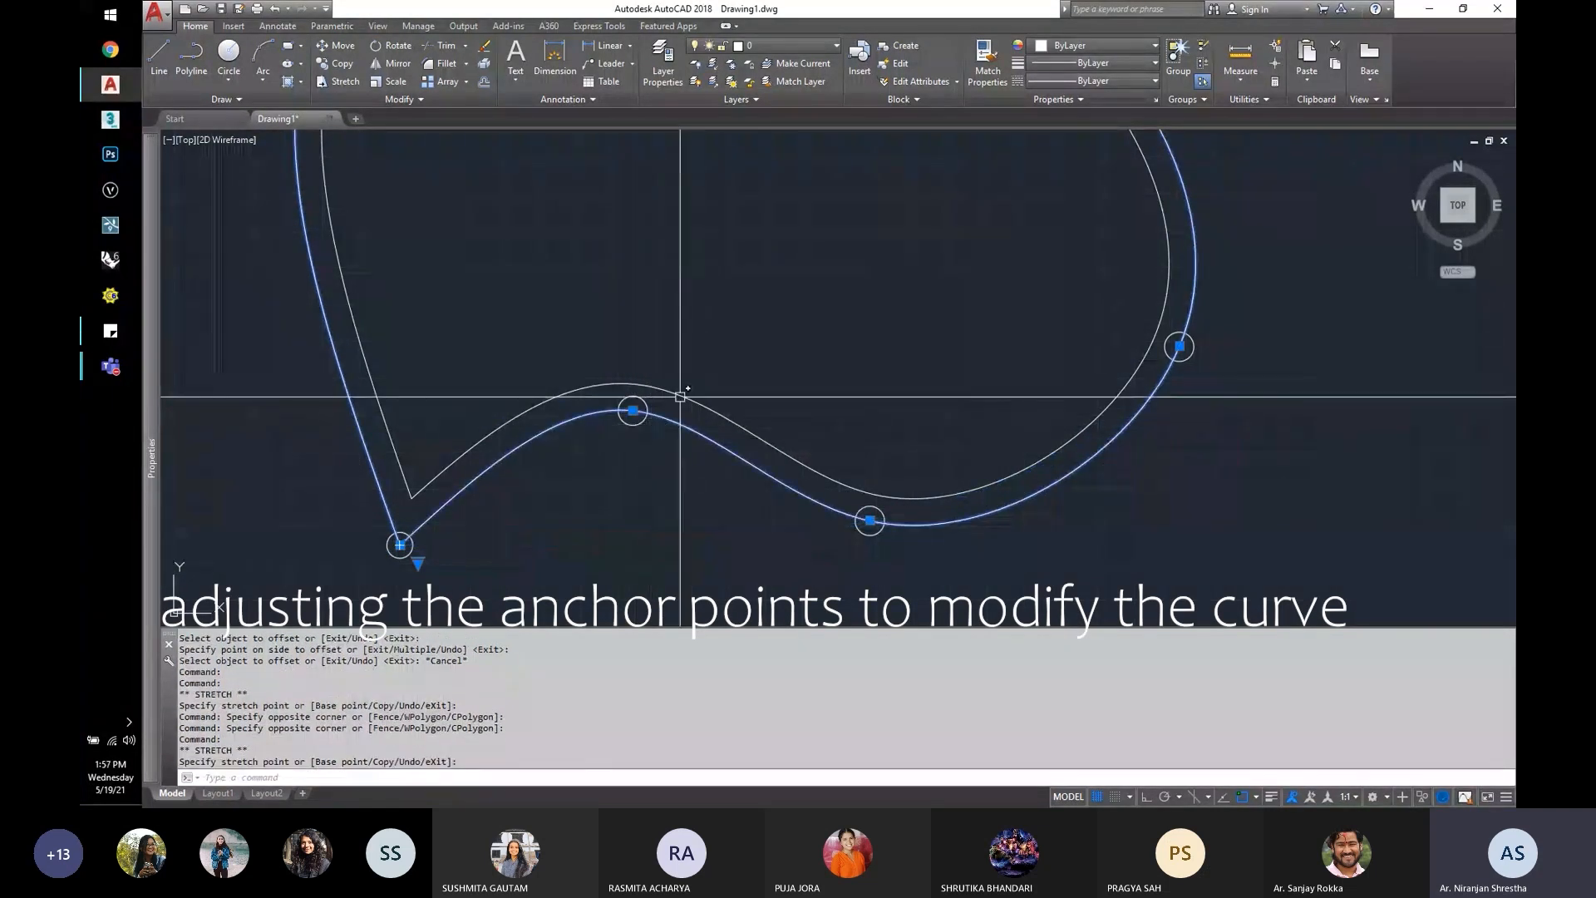
key("Escape")
Step: Stretch a control point beside the inner offset curve's sharp corner outward and undo the change
scroll(464, 482, "up", 5)
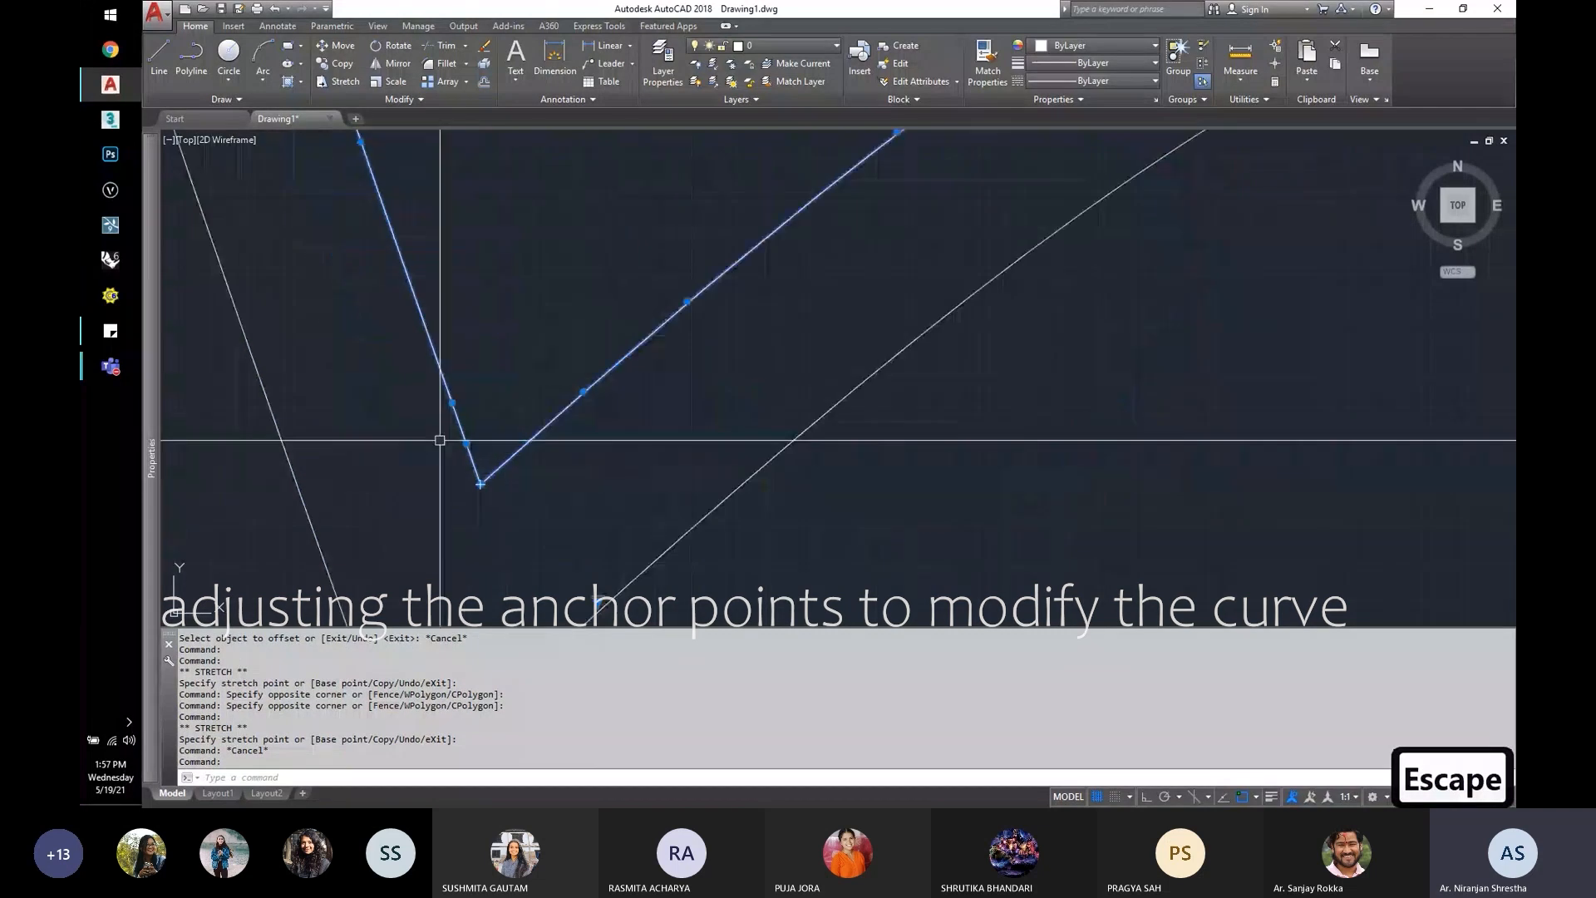
left_click(465, 443)
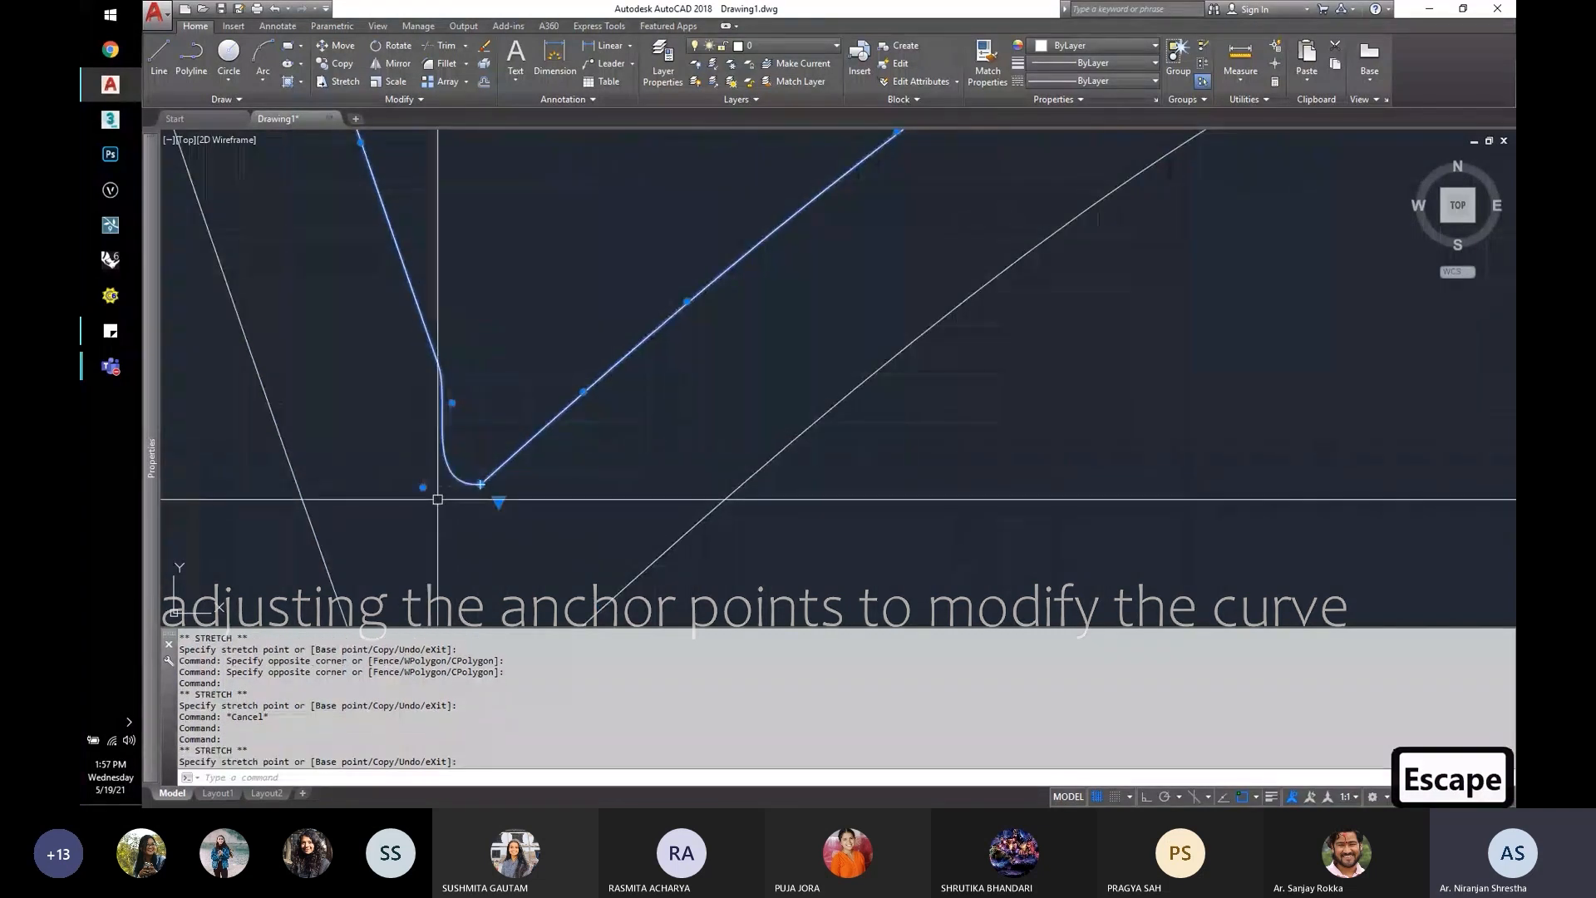
scroll(440, 416, "up", 2)
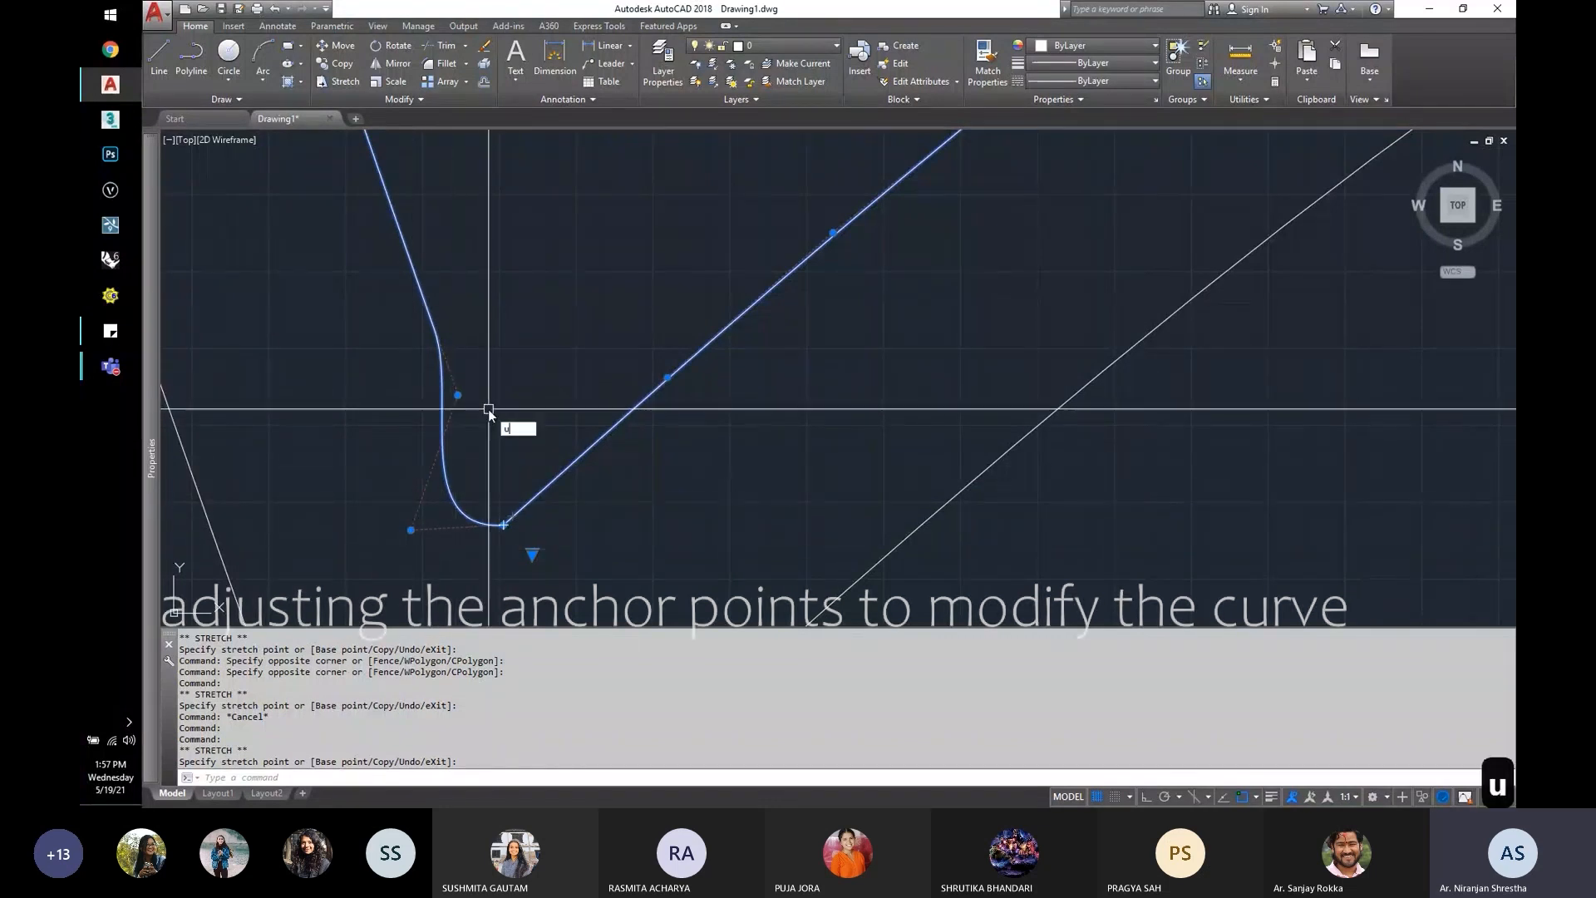
type("u")
key("Return")
type("u")
key("Return")
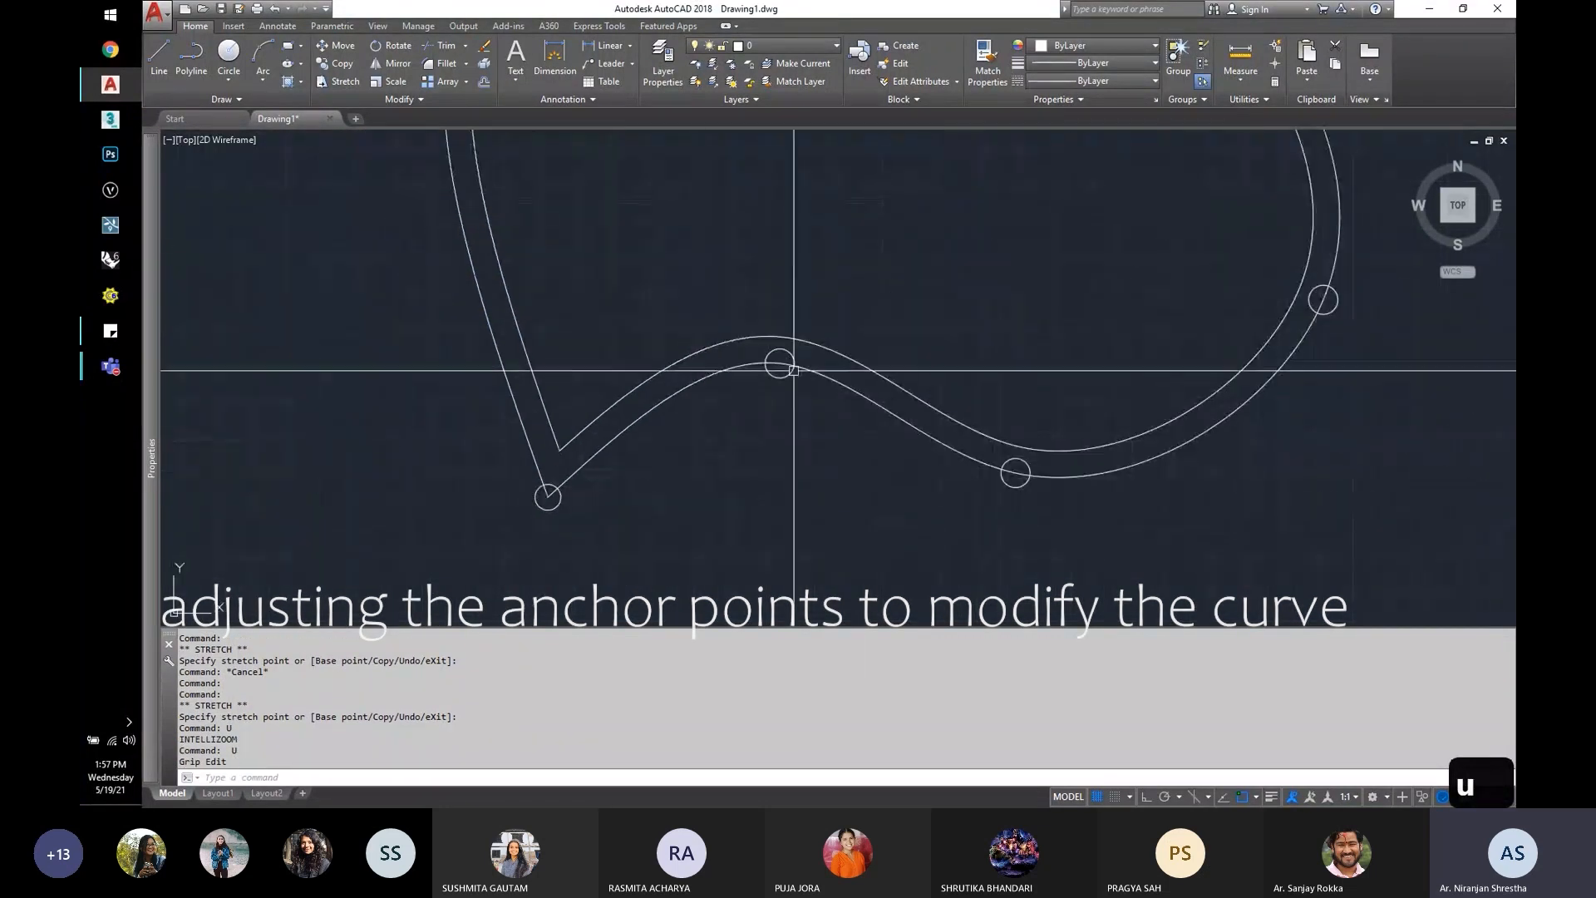
Step: Examine the number and spacing of the control points along the inner offset curve
scroll(897, 437, "up", 10)
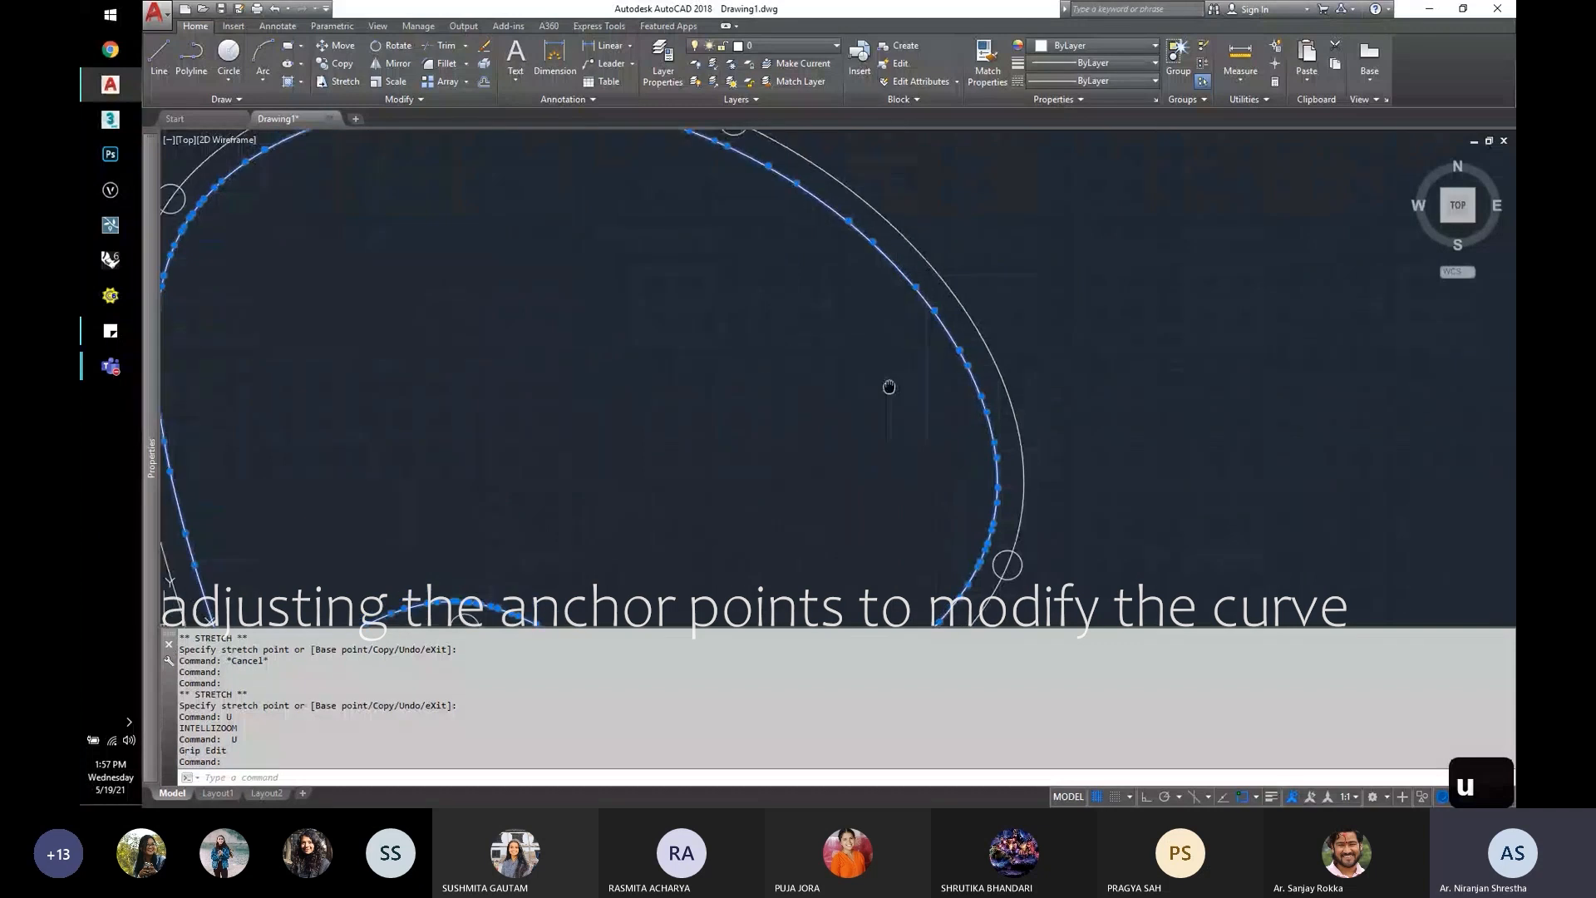
scroll(910, 327, "up", 2)
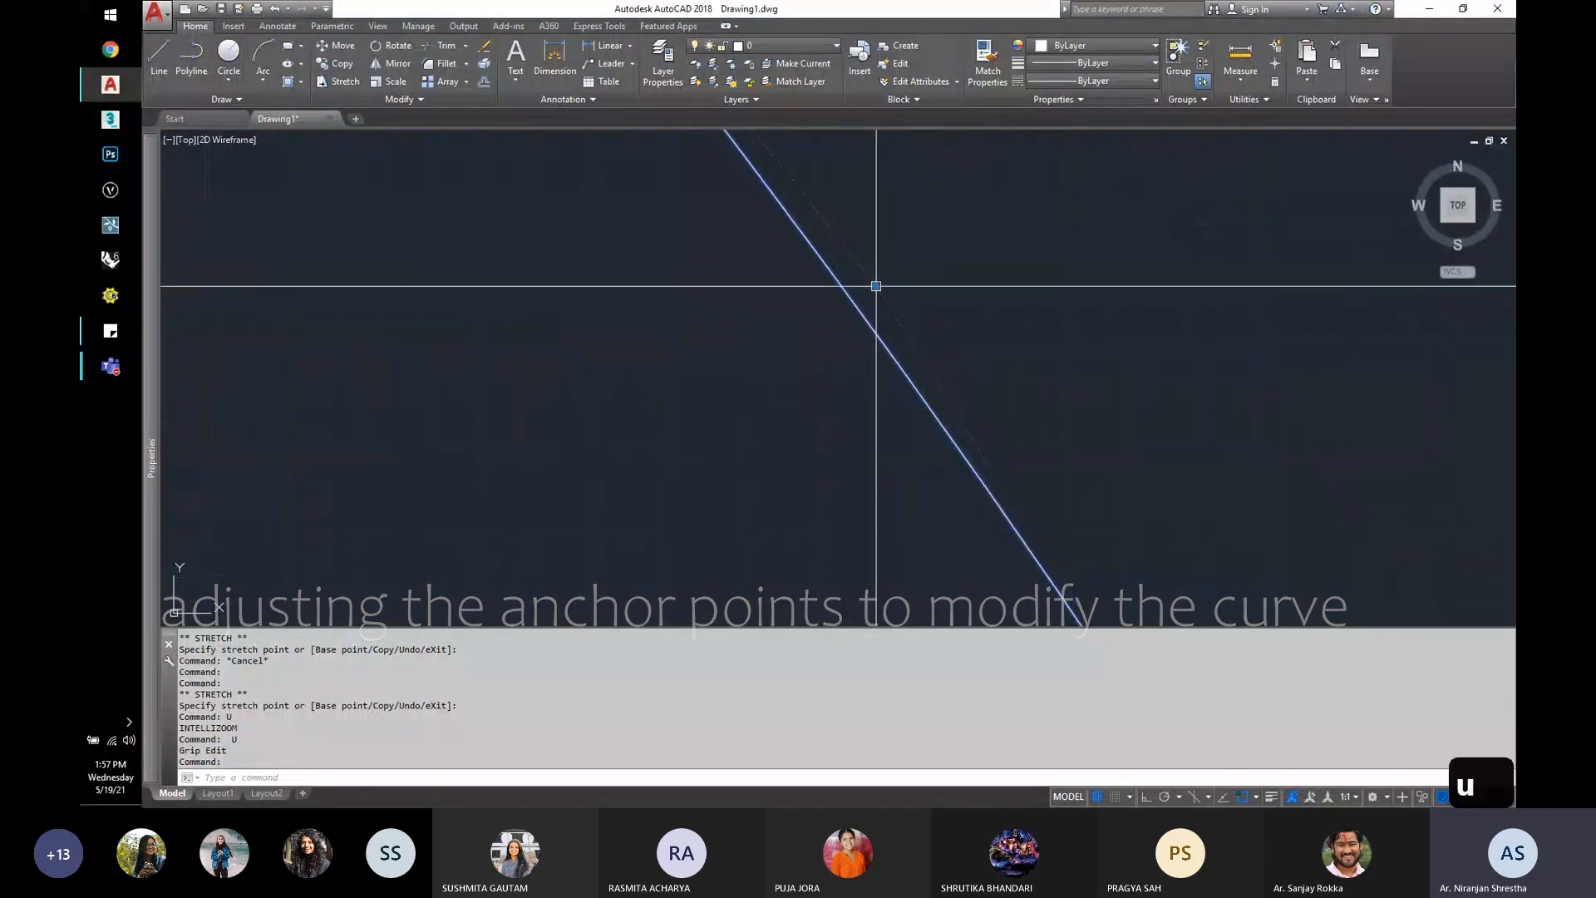
scroll(759, 202, "down", 2)
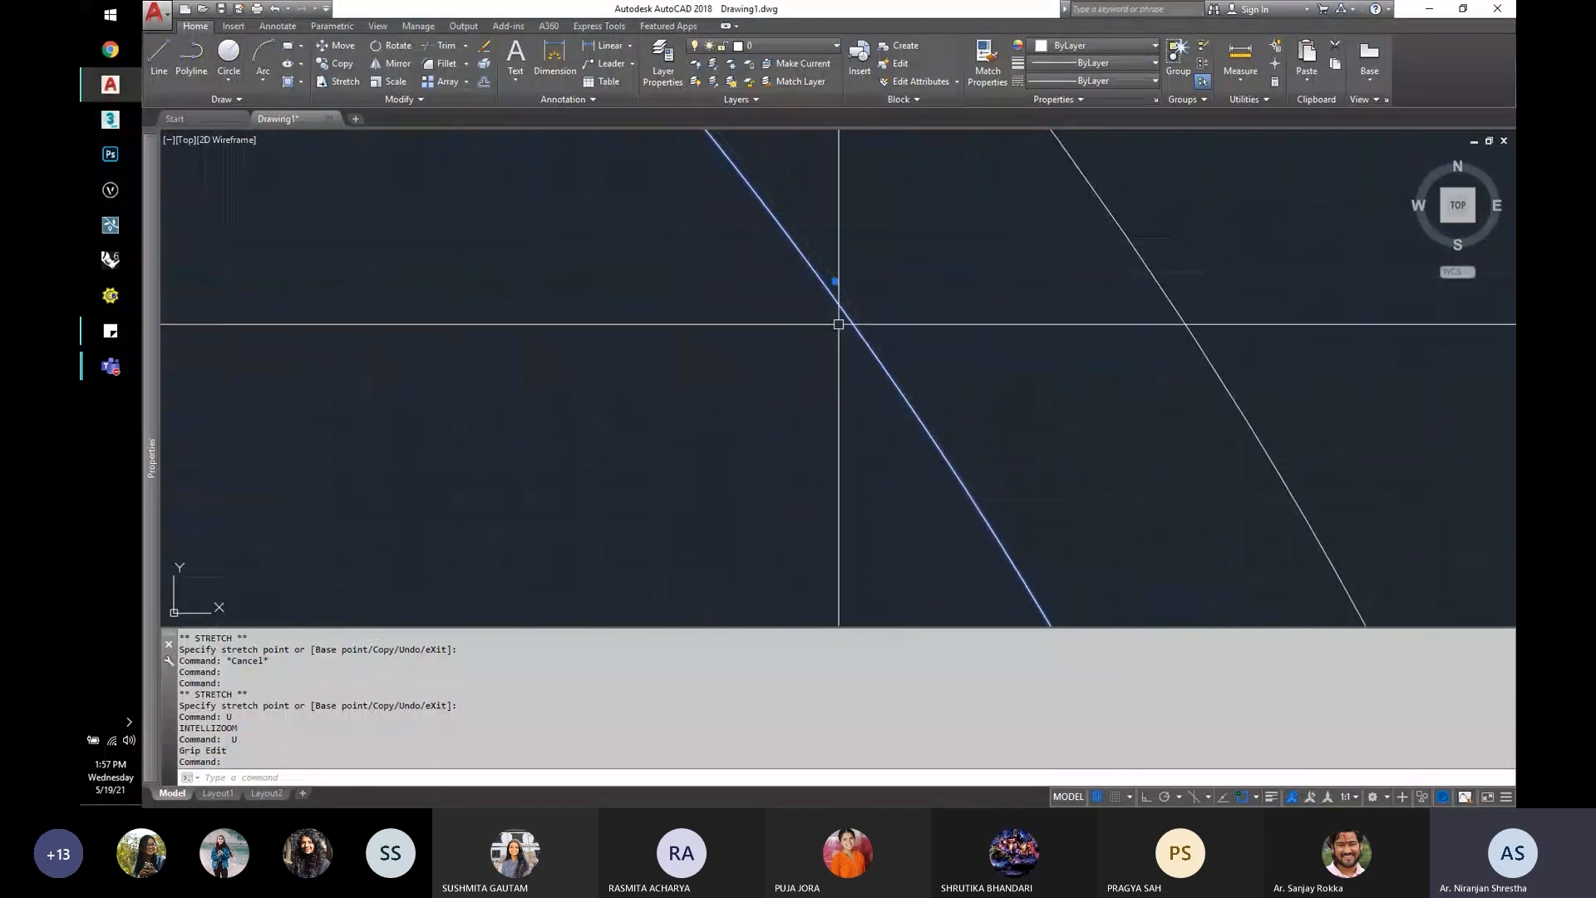
scroll(844, 324, "up", 2)
scroll(989, 411, "down", 2)
scroll(1051, 449, "up", 3)
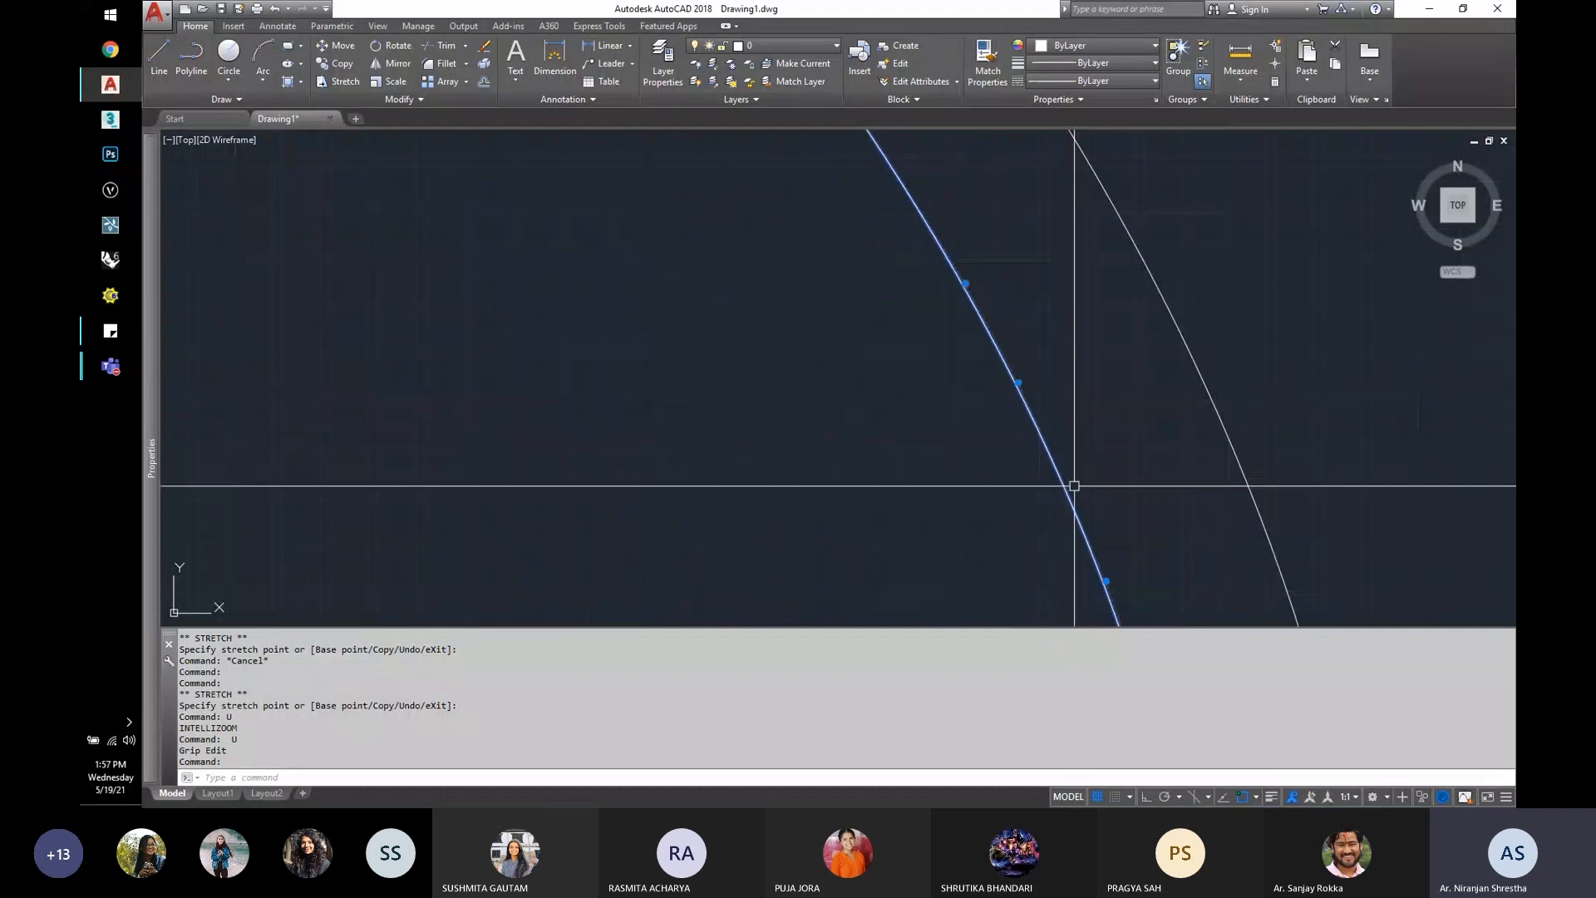
scroll(991, 363, "down", 6)
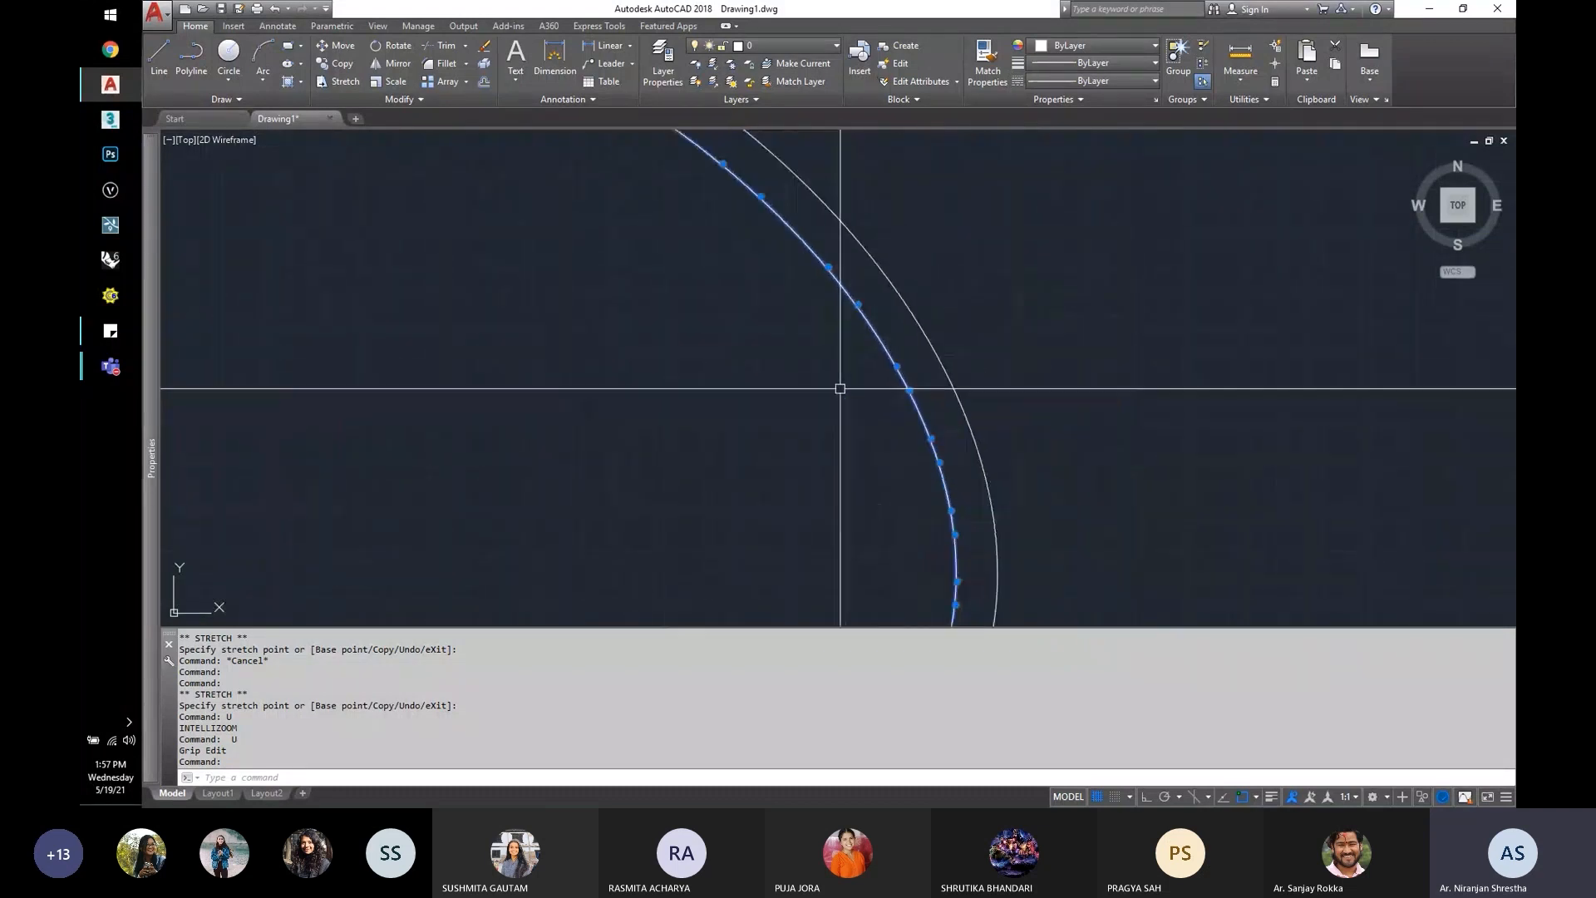
key("Escape")
middle_click_drag(486, 345, 541, 310)
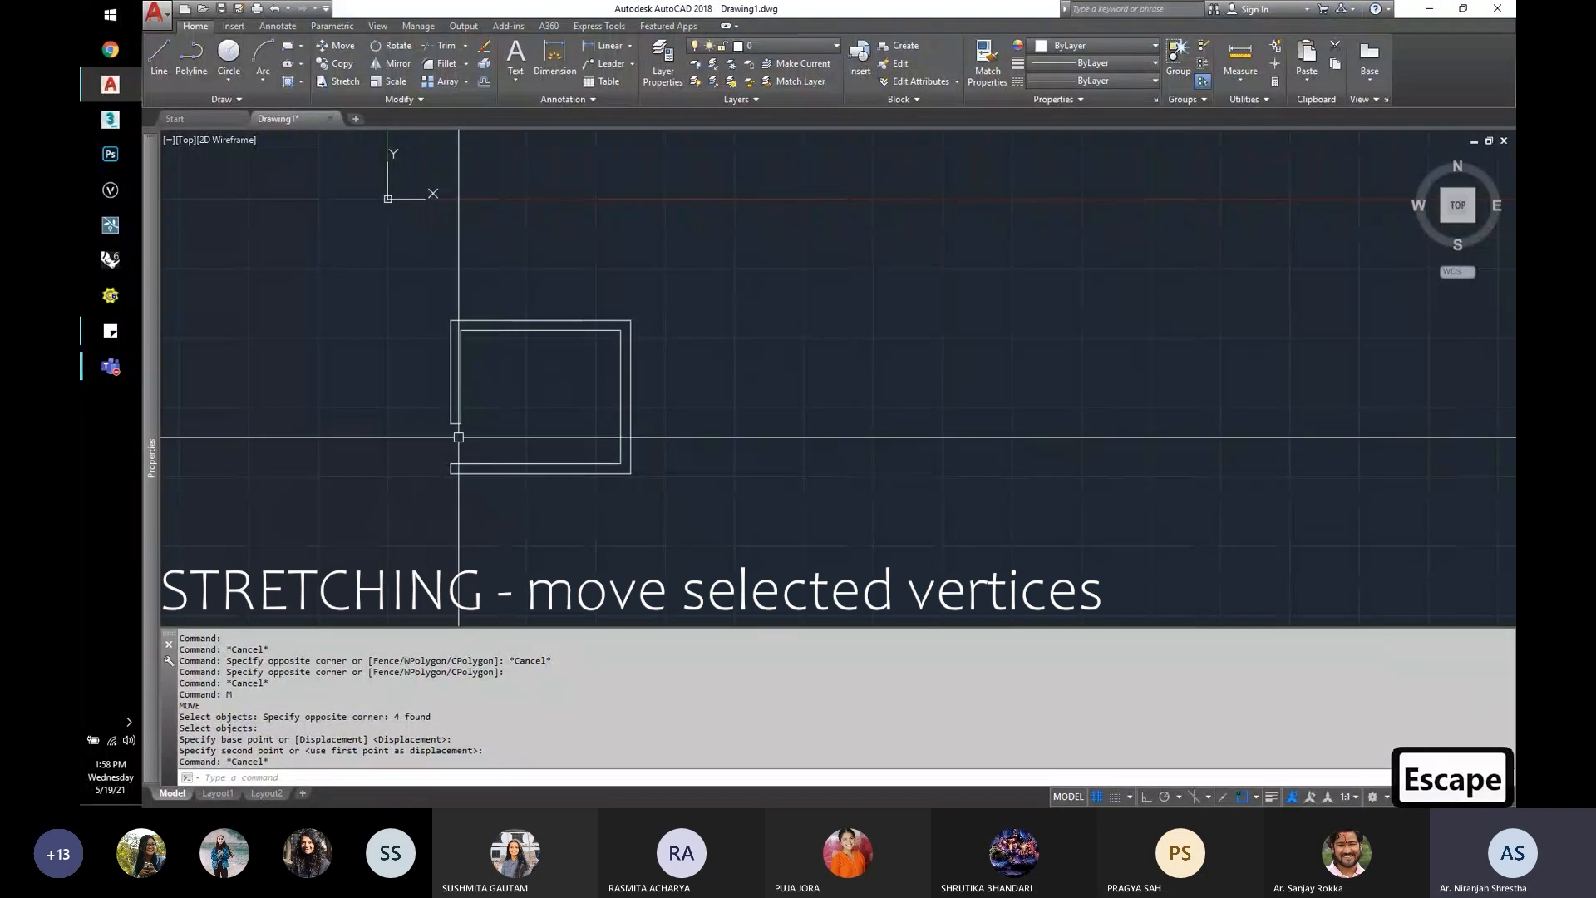
left_click(486, 456)
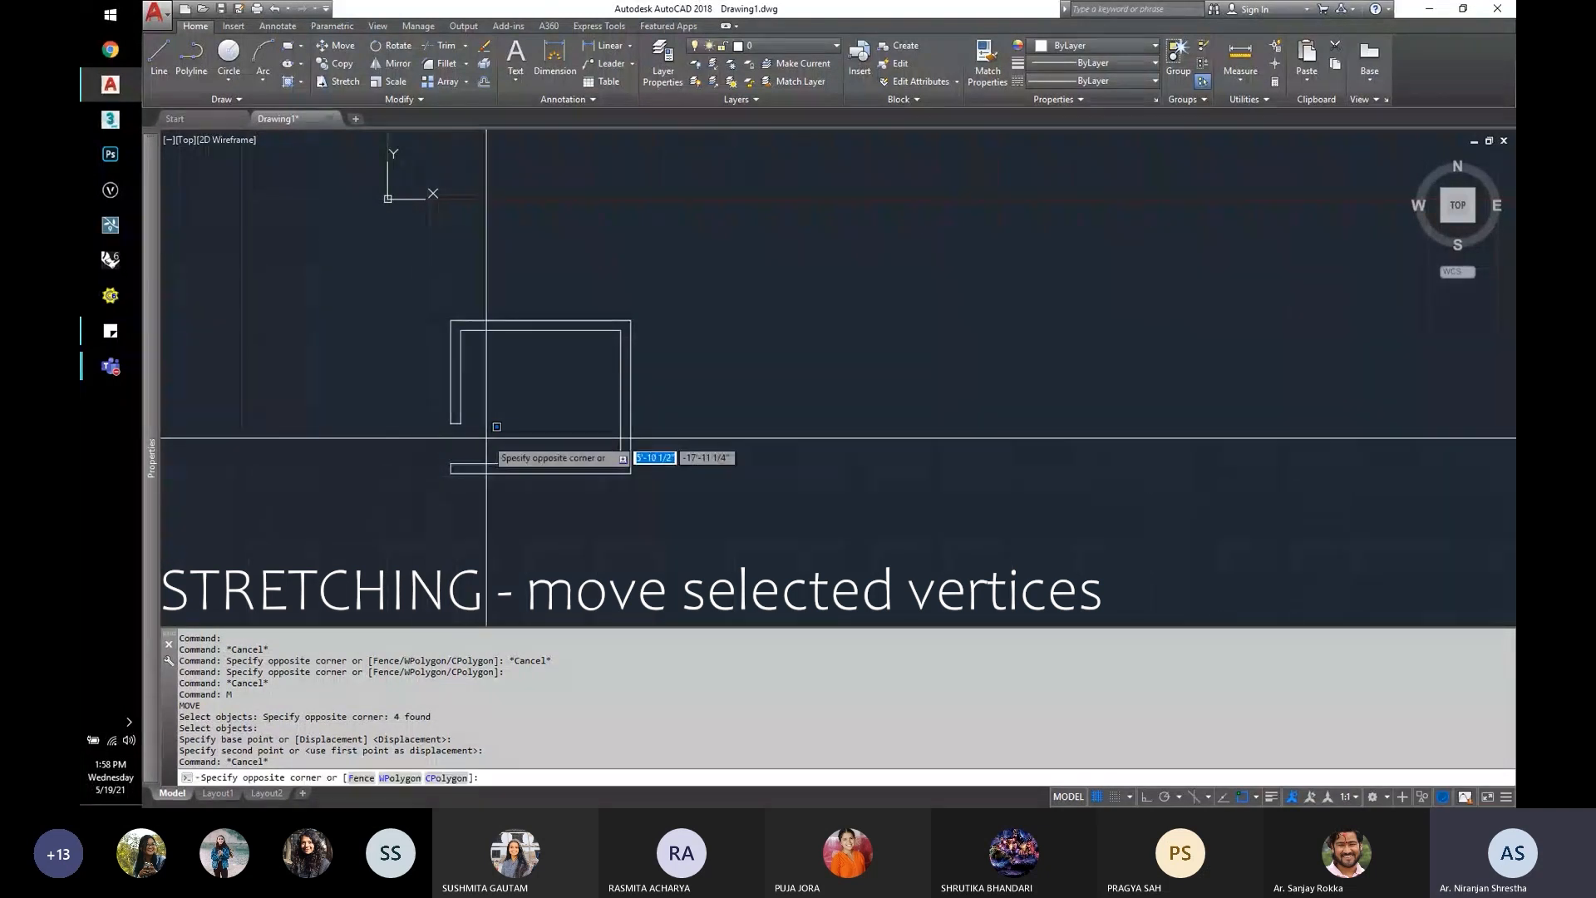
scroll(625, 463, "up", 5)
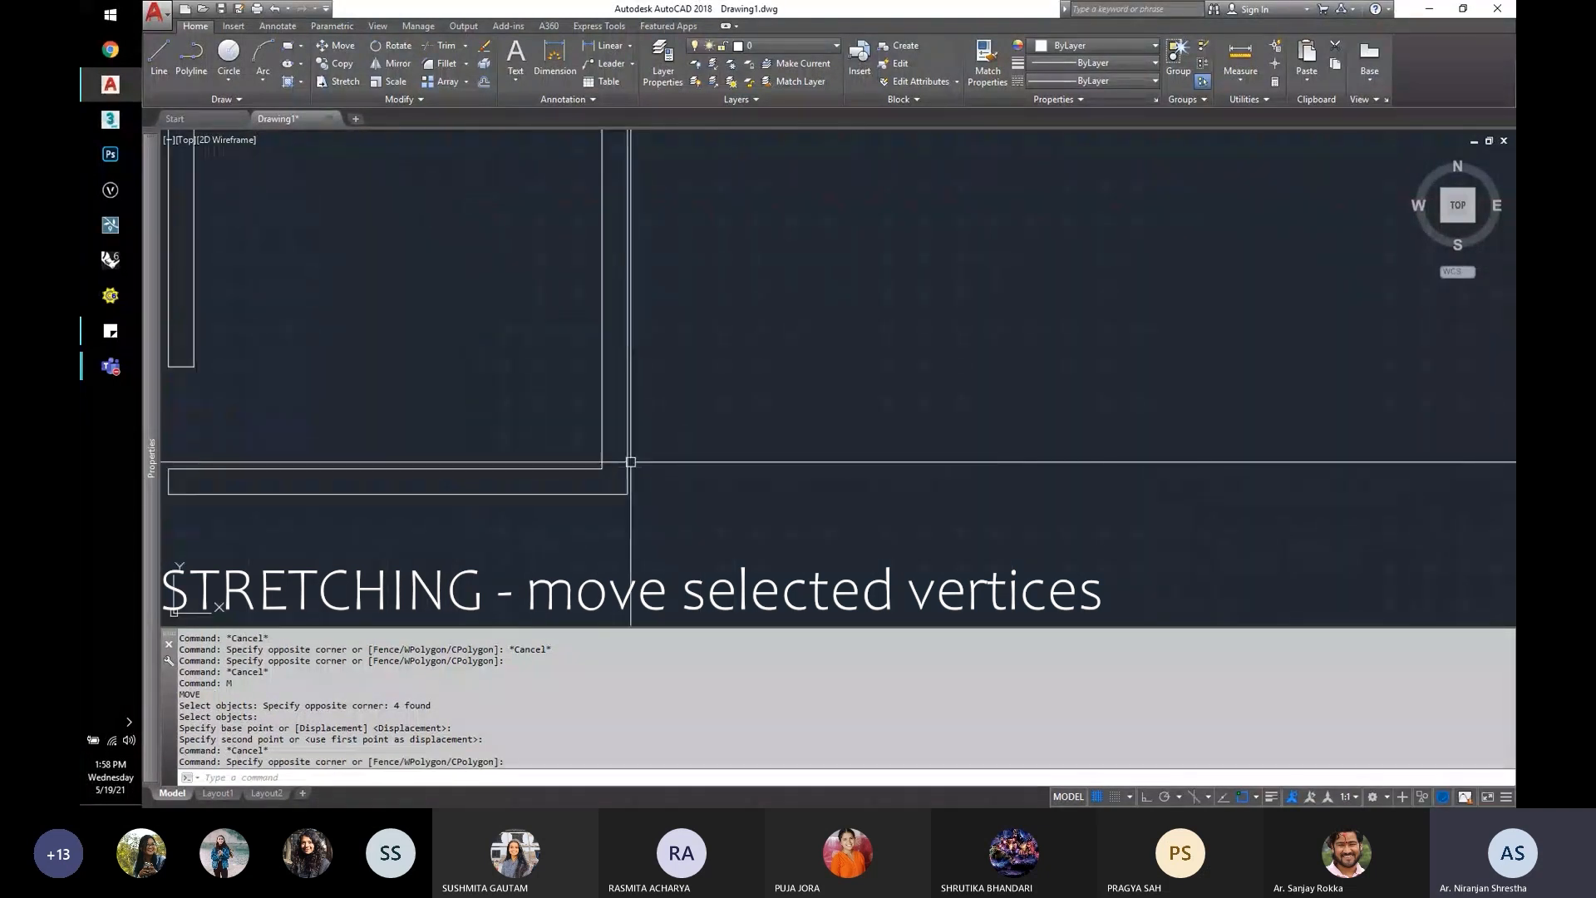
scroll(625, 463, "down", 5)
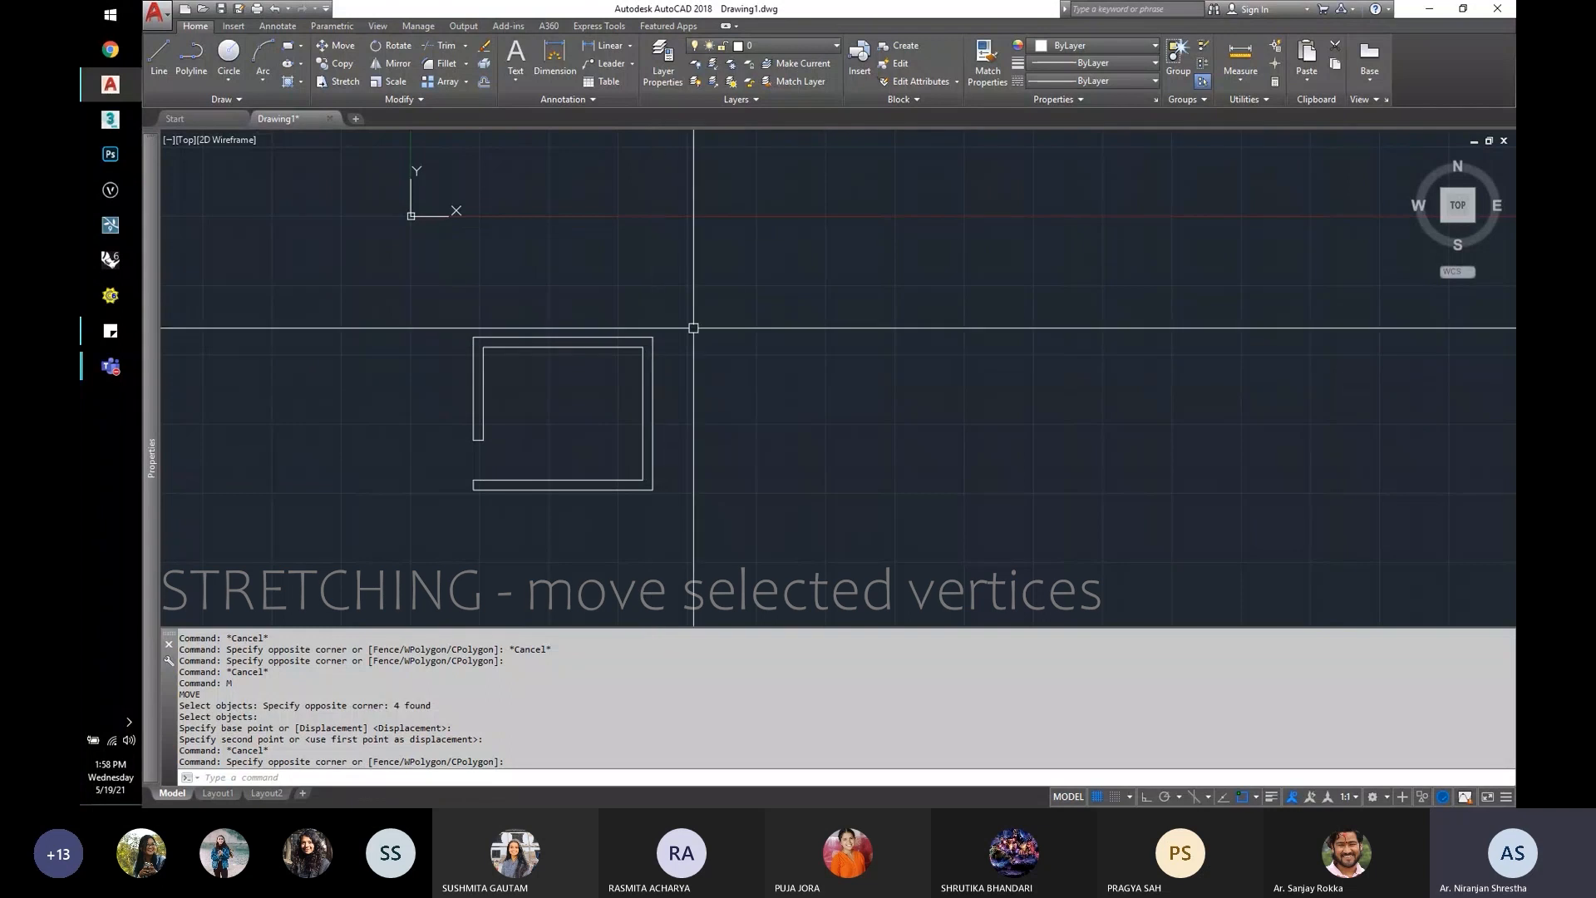
Step: Add a vertical linear dimension between the inner upper and inner lower corners of the wall opposite the opening
left_click(614, 52)
left_click(643, 348)
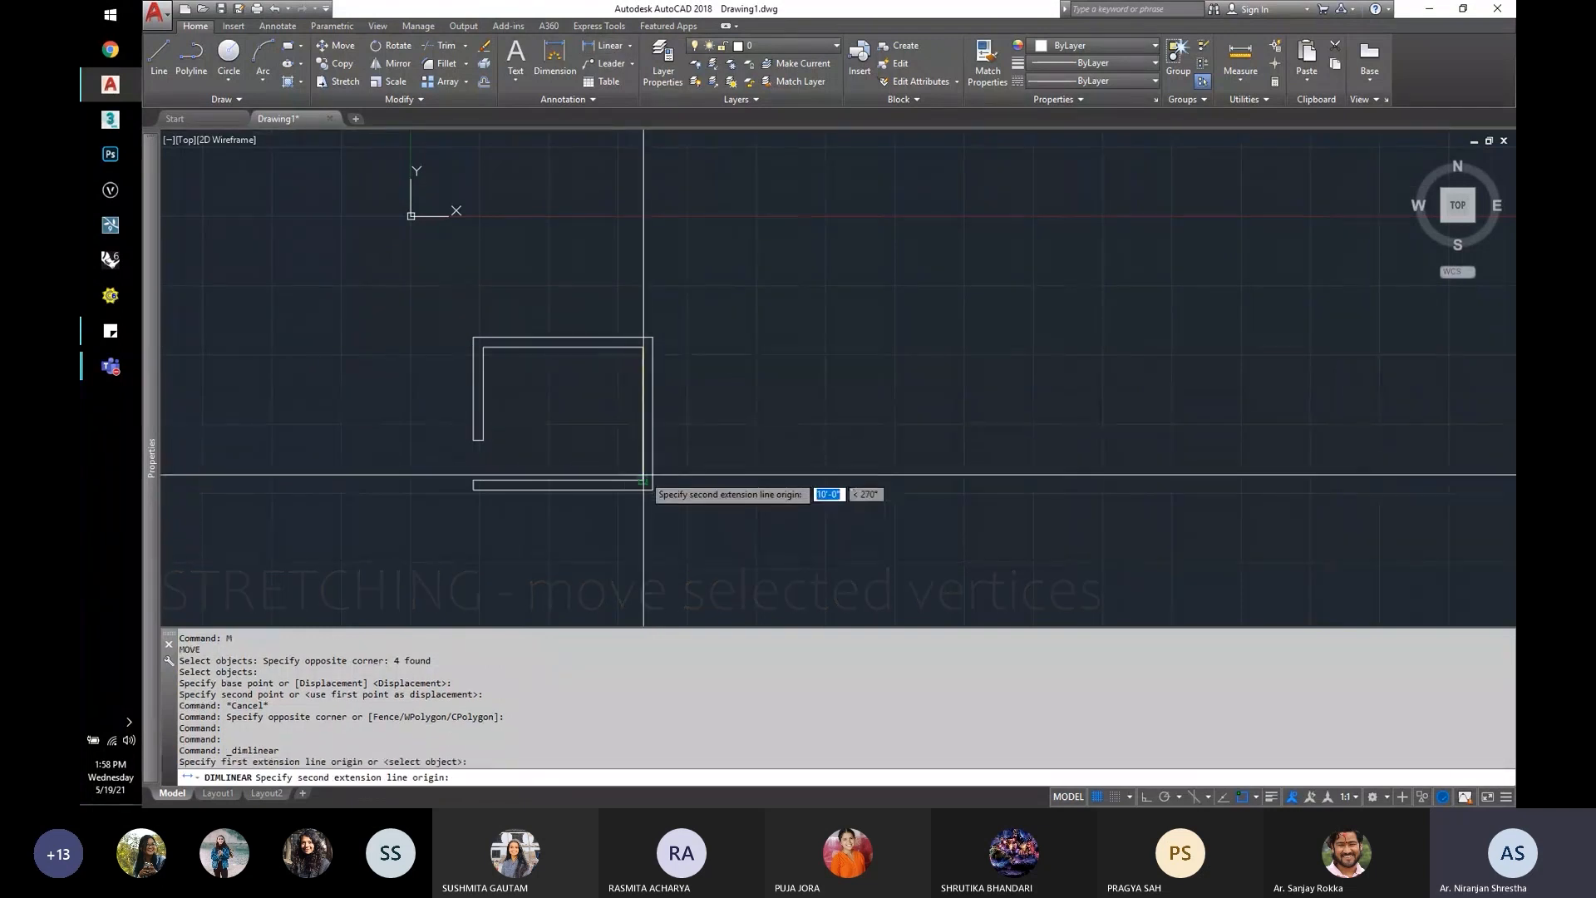
left_click(643, 479)
scroll(603, 427, "up", 2)
left_click(630, 426)
scroll(640, 427, "up", 8)
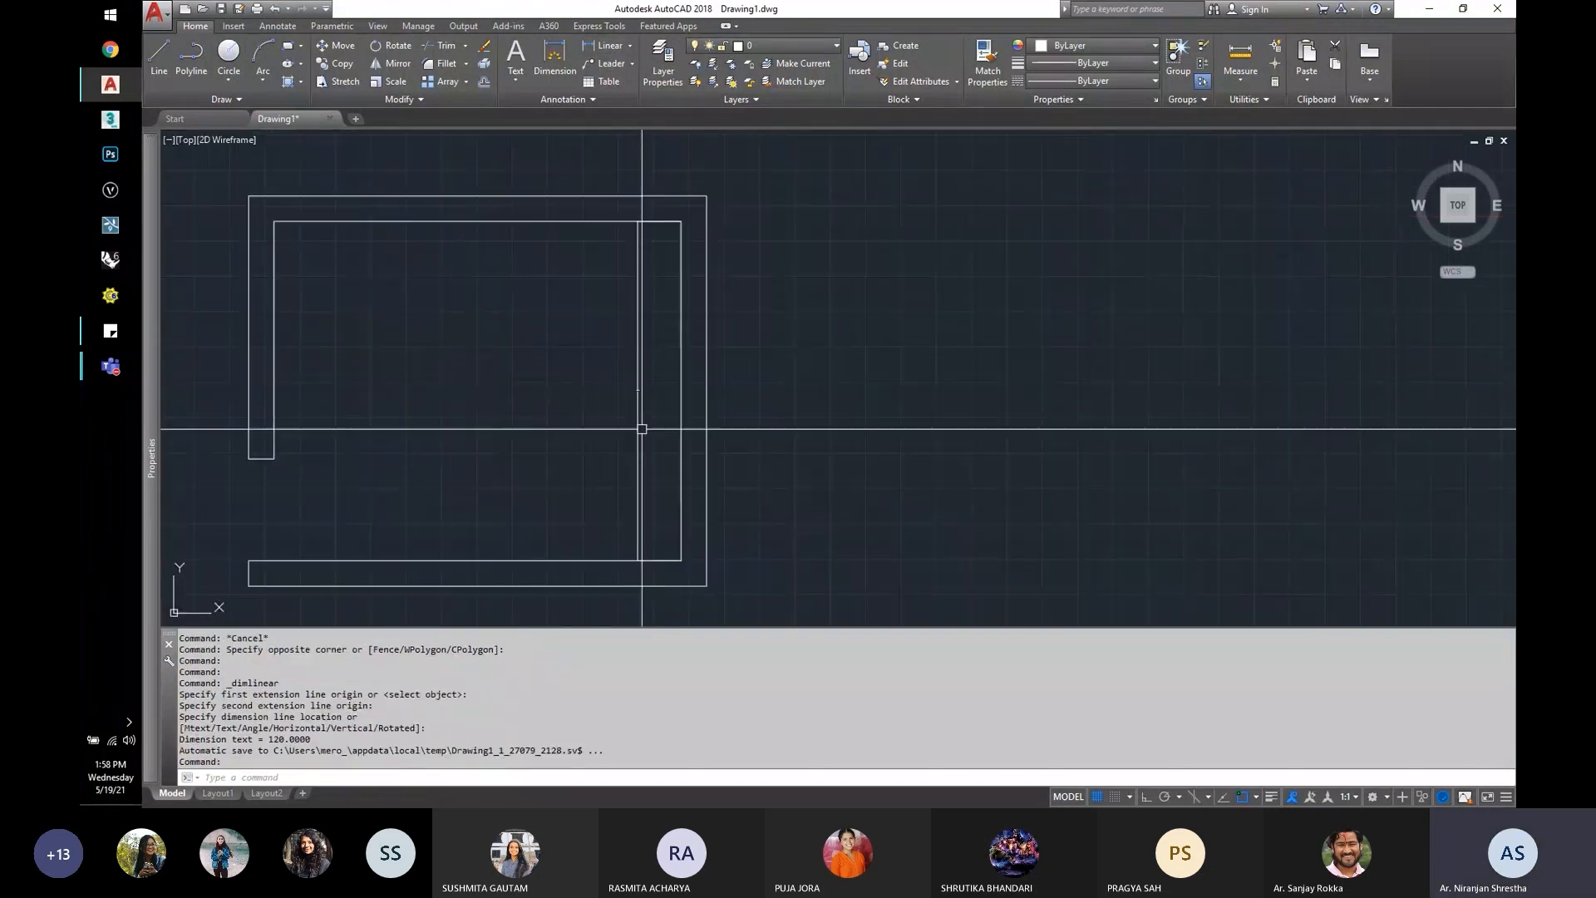
type("e")
key("Return")
key("Escape")
Step: Erase the linear dimension placed inside the double-line room outline
scroll(632, 390, "down", 8)
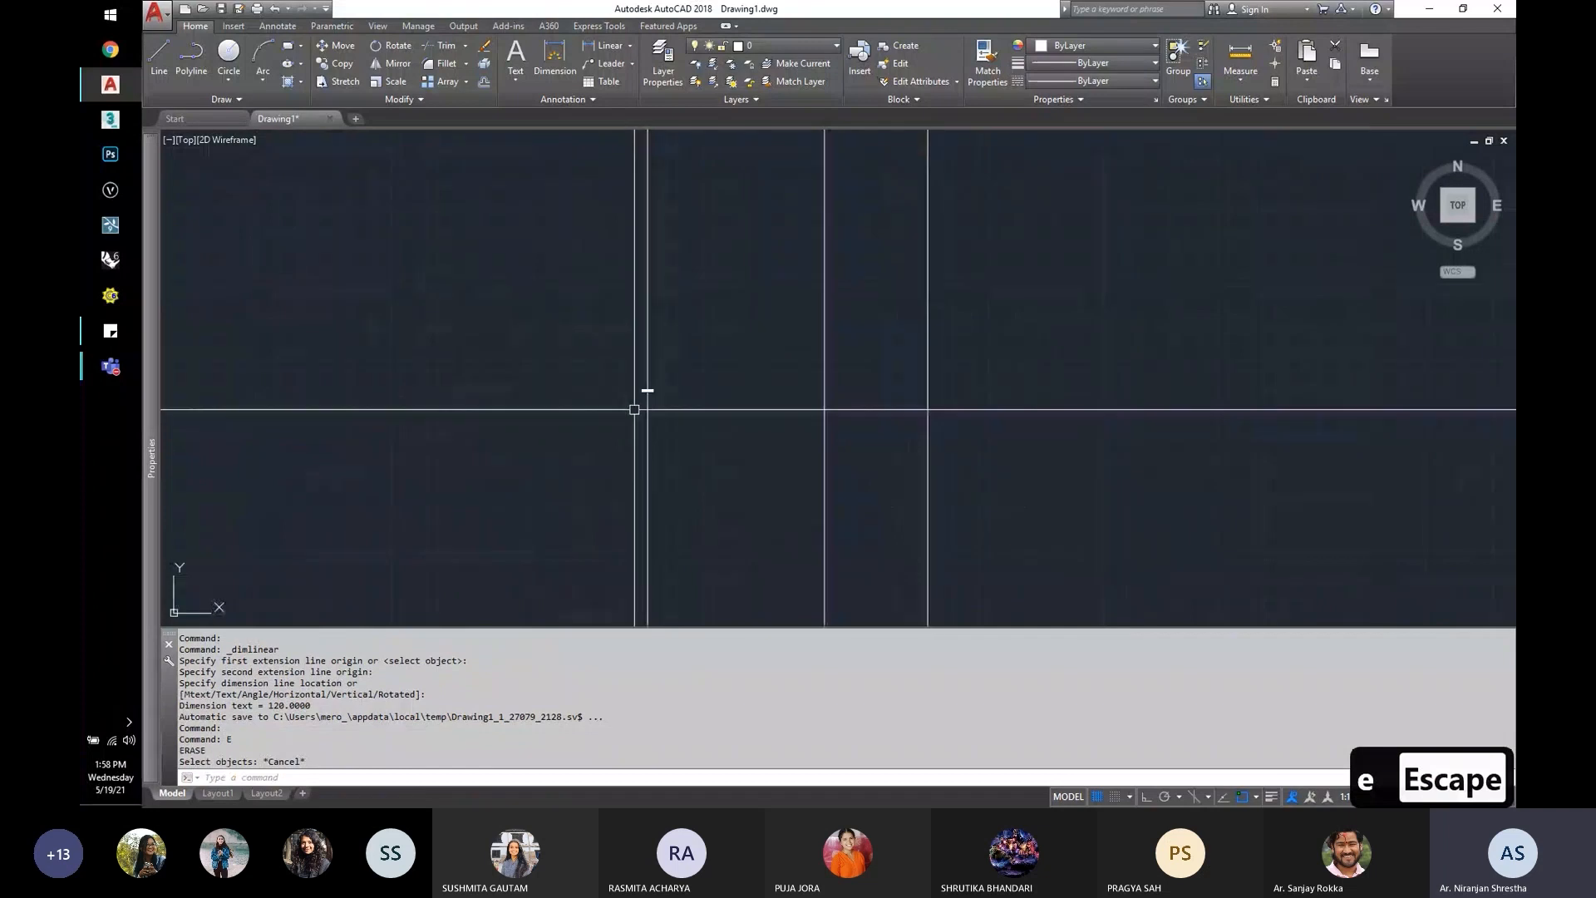
scroll(631, 413, "up", 6)
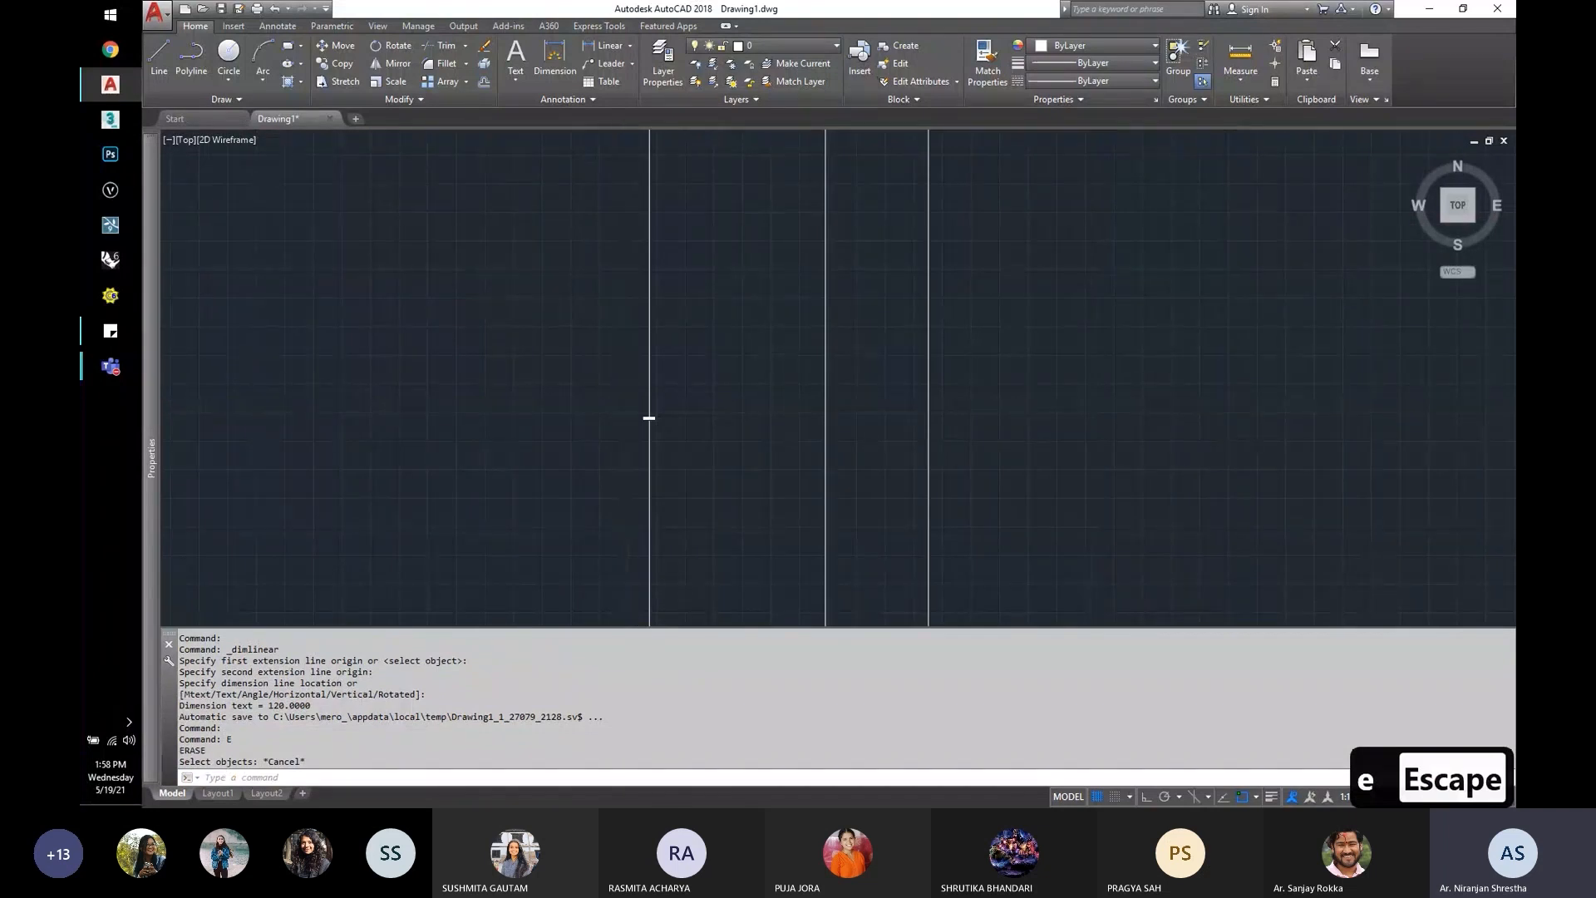
scroll(610, 414, "down", 4)
left_click(655, 382)
left_click(524, 463)
type("e")
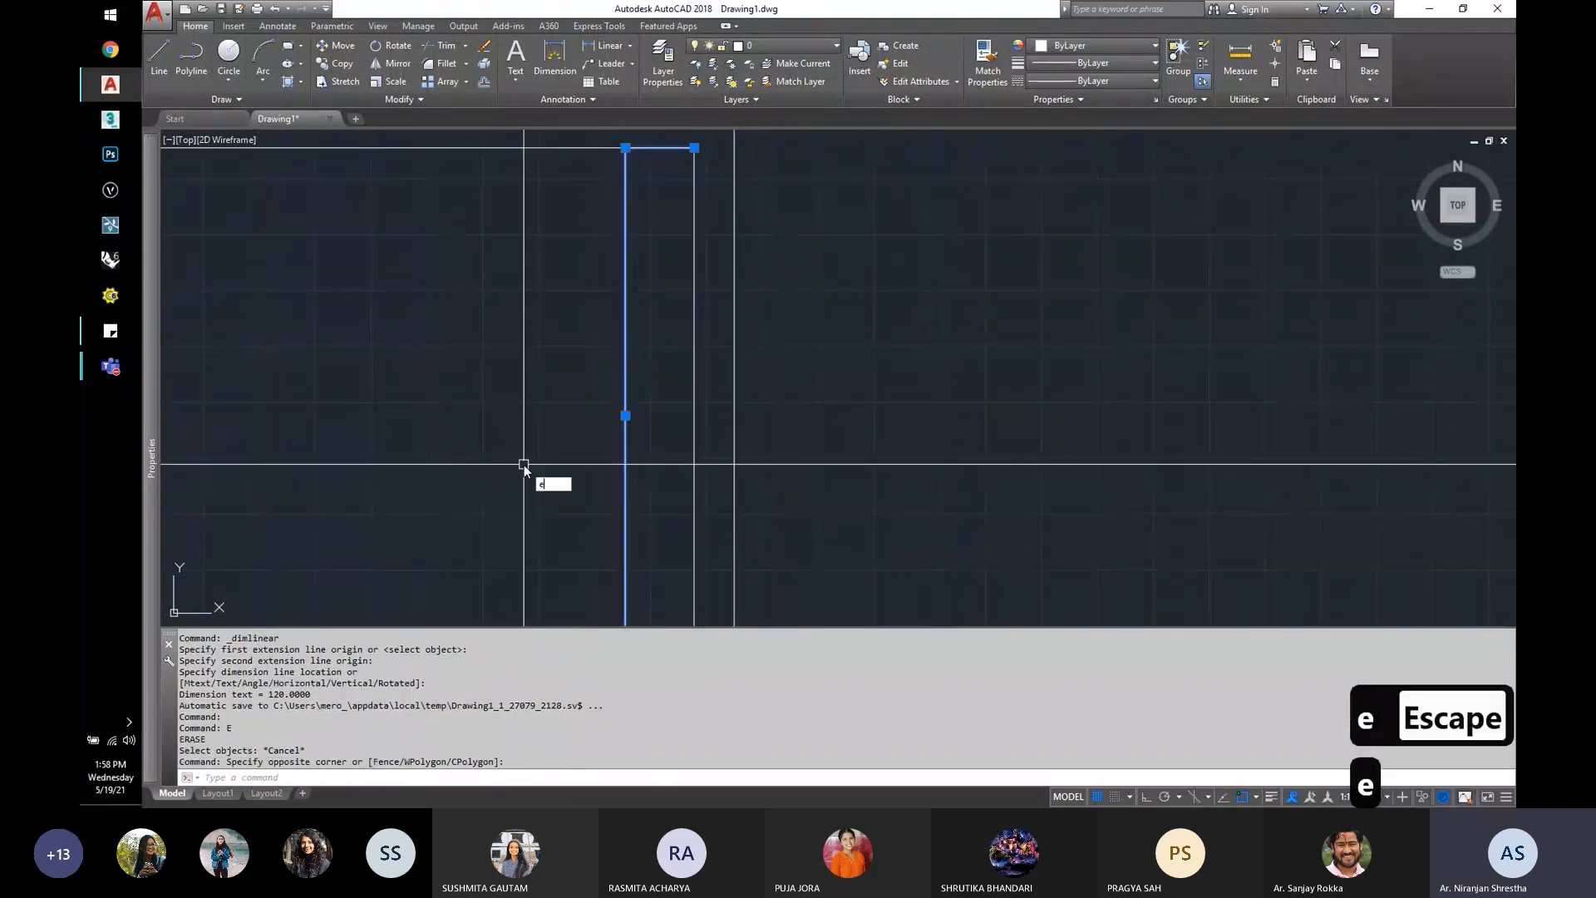
key("Return")
scroll(523, 463, "down", 3)
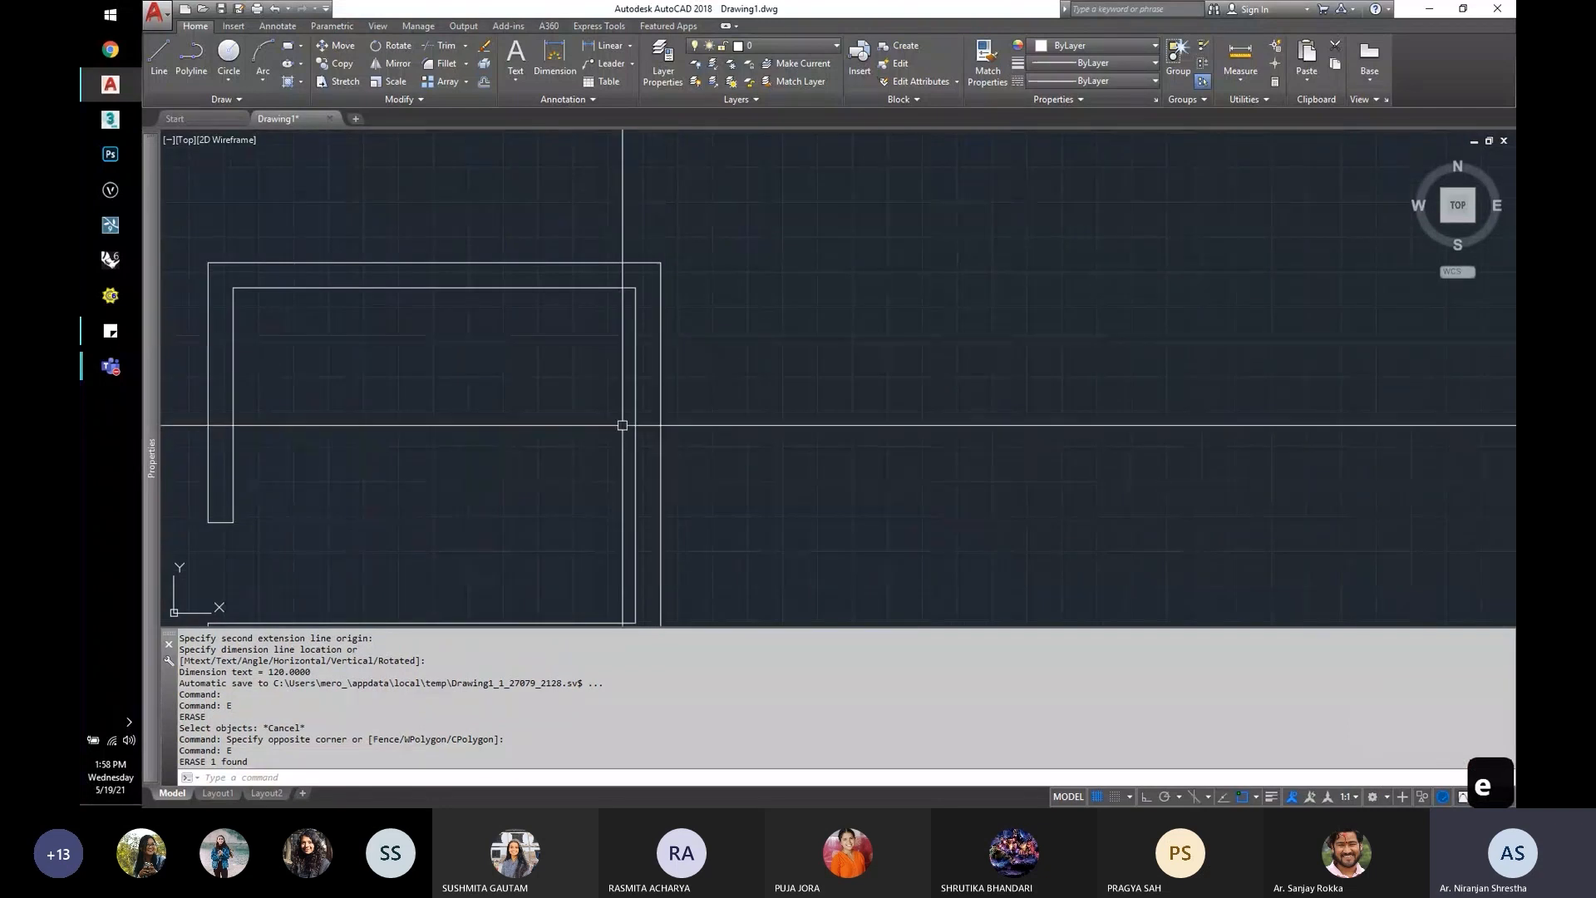
Step: Stretch the upper-right corner of both wall lines 20 inches straight up, using a crossing selection around the corner and Ortho on
scroll(623, 425, "down", 2)
mouse_move(689, 361)
middle_mouse_down()
mouse_move(693, 383)
mouse_move(796, 371)
middle_mouse_up()
scroll(796, 371, "up", 2)
middle_click_drag(796, 371, 845, 307)
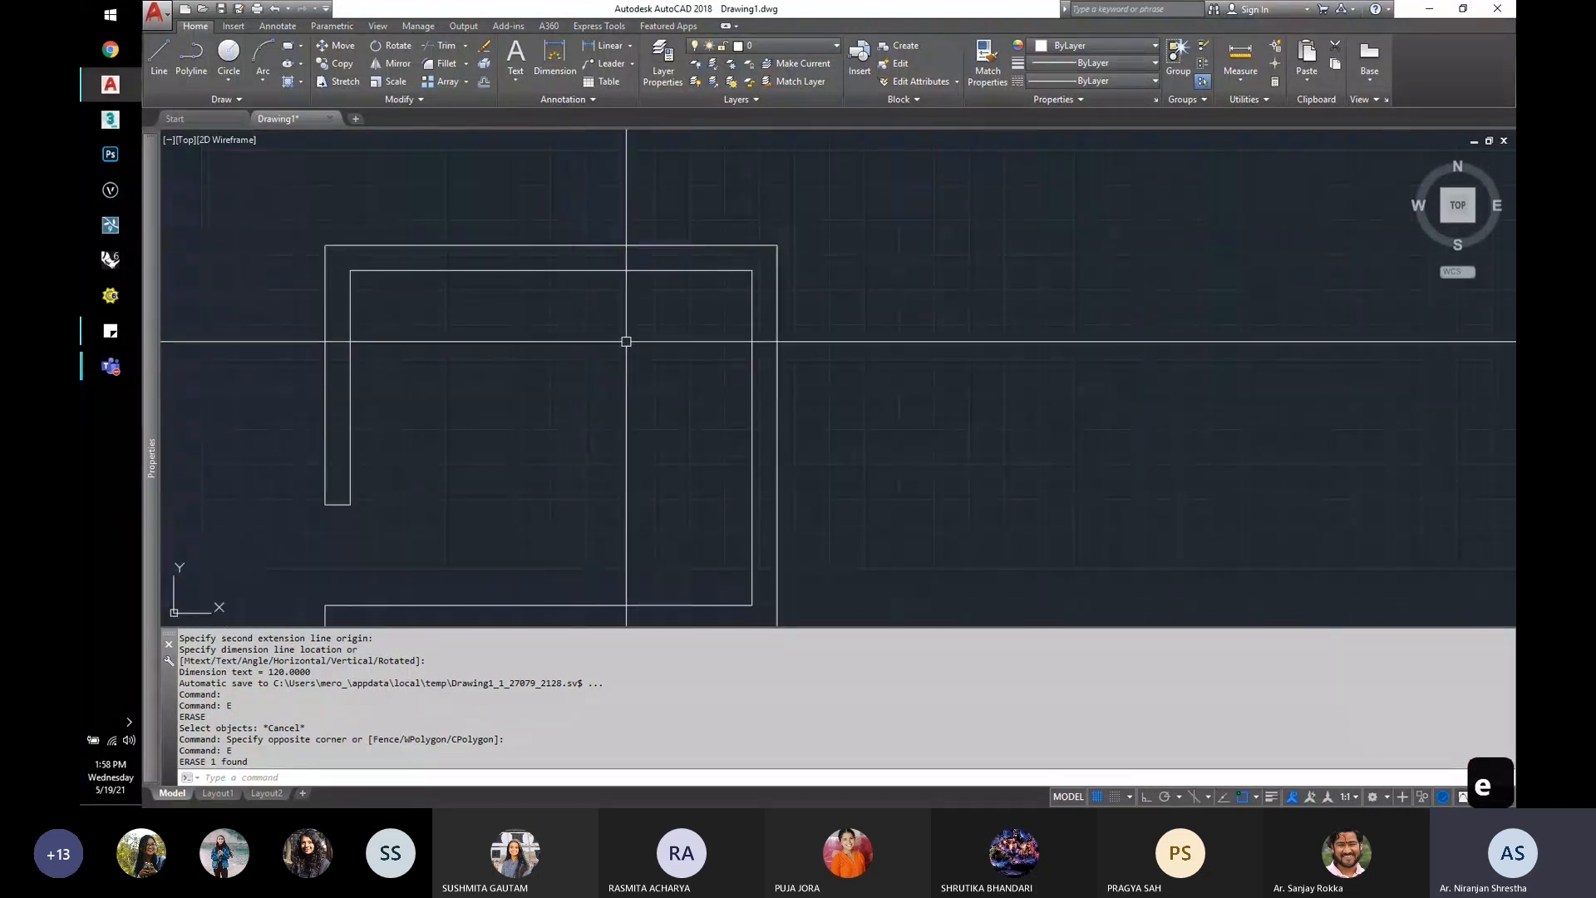
type("s")
key("Return")
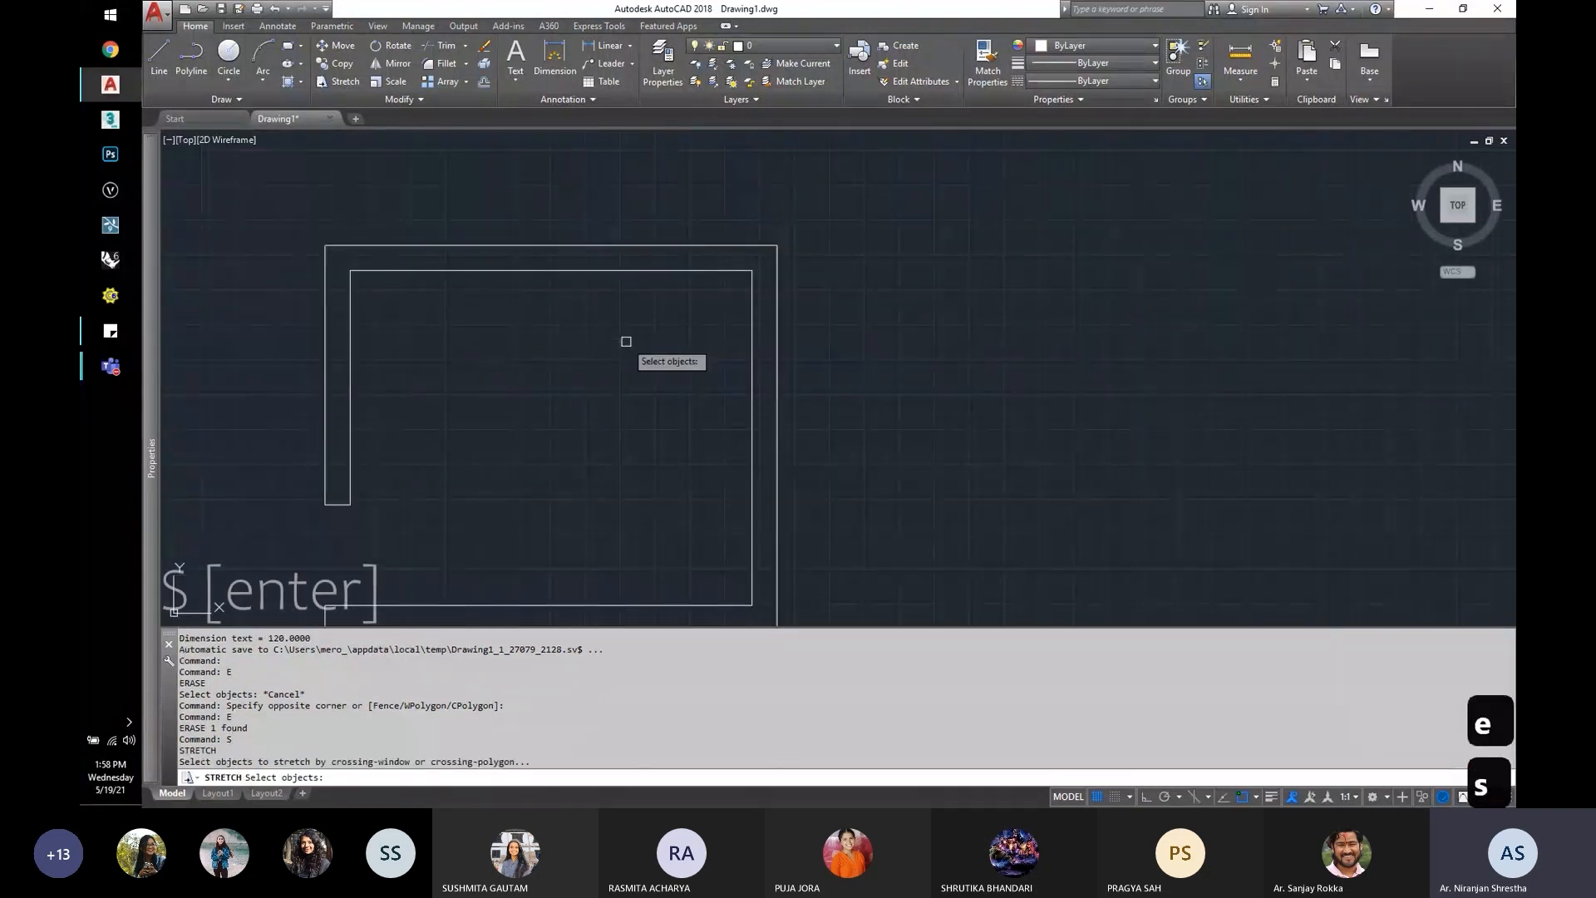
left_click(851, 203)
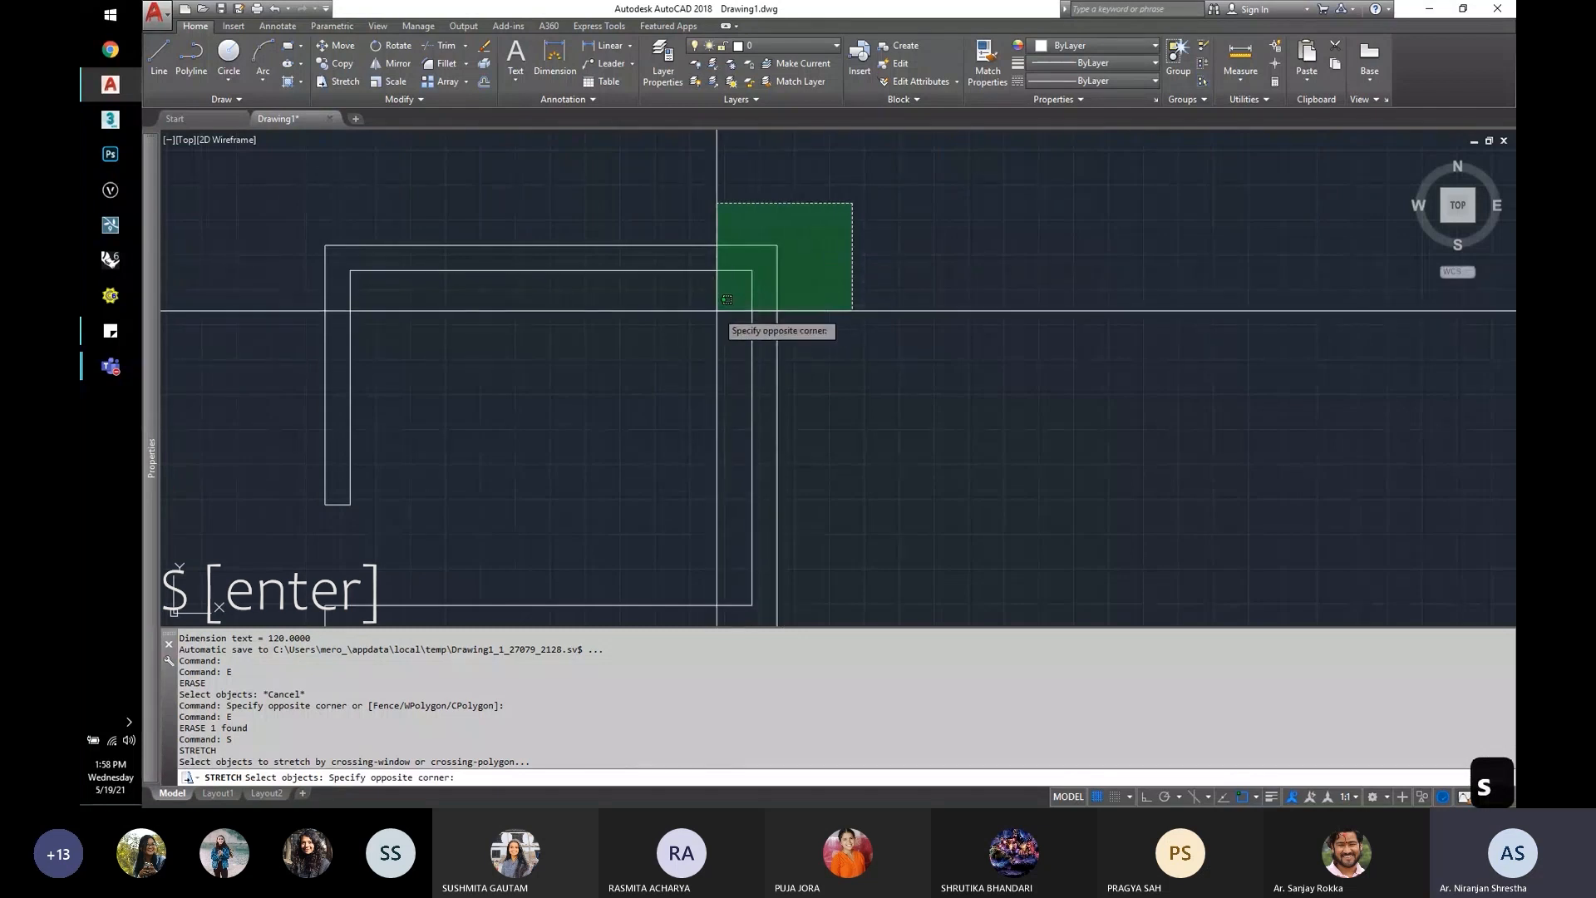
left_click(727, 299)
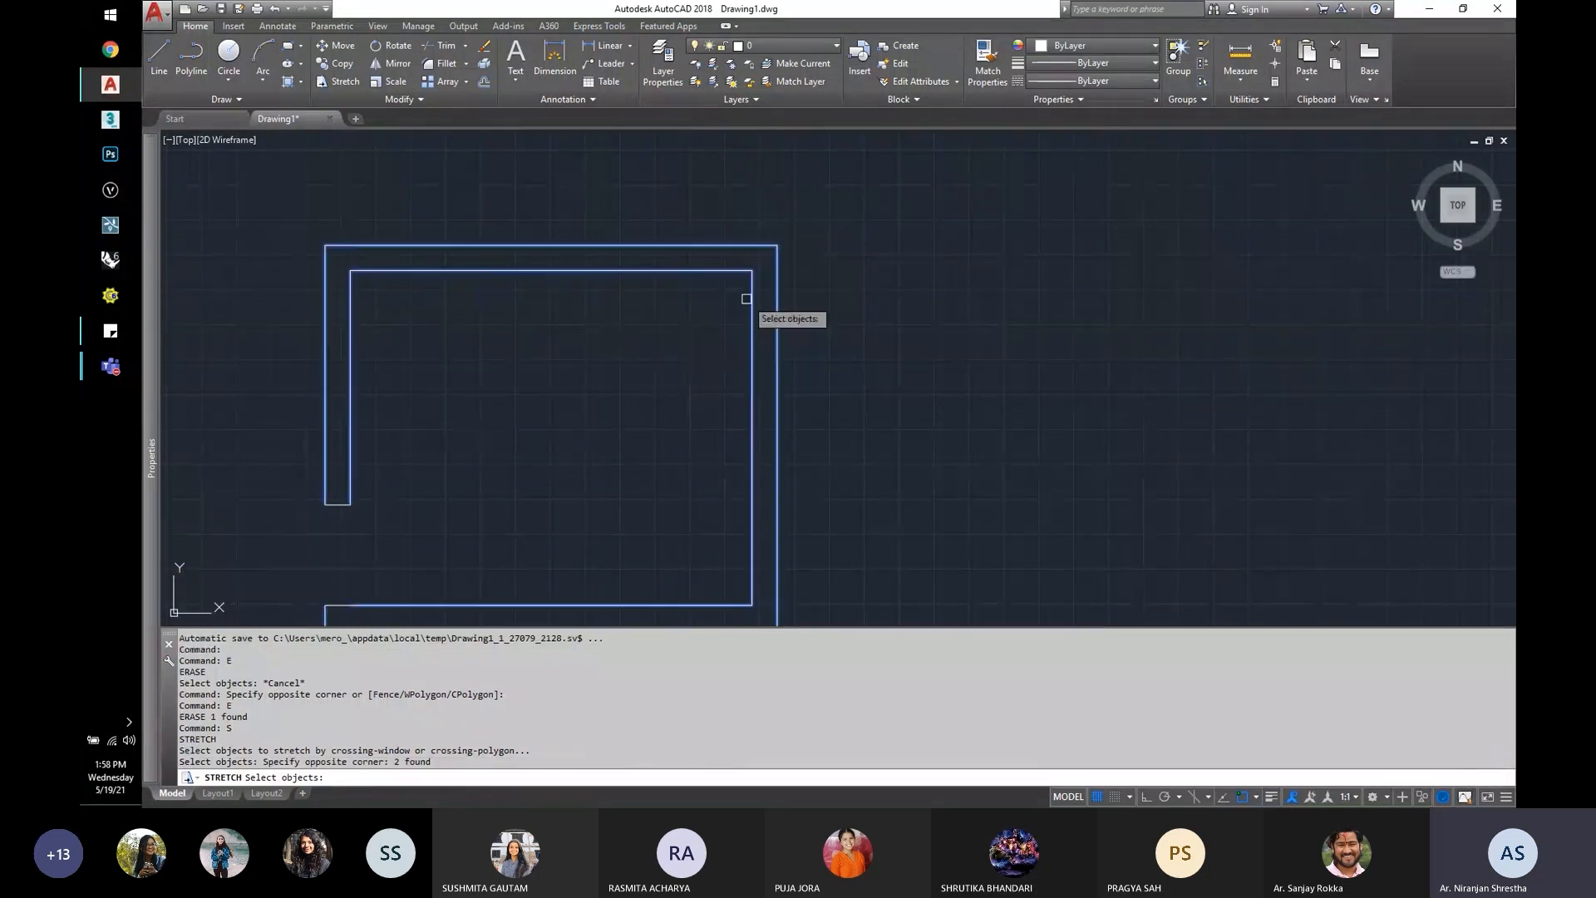
scroll(652, 370, "down", 3)
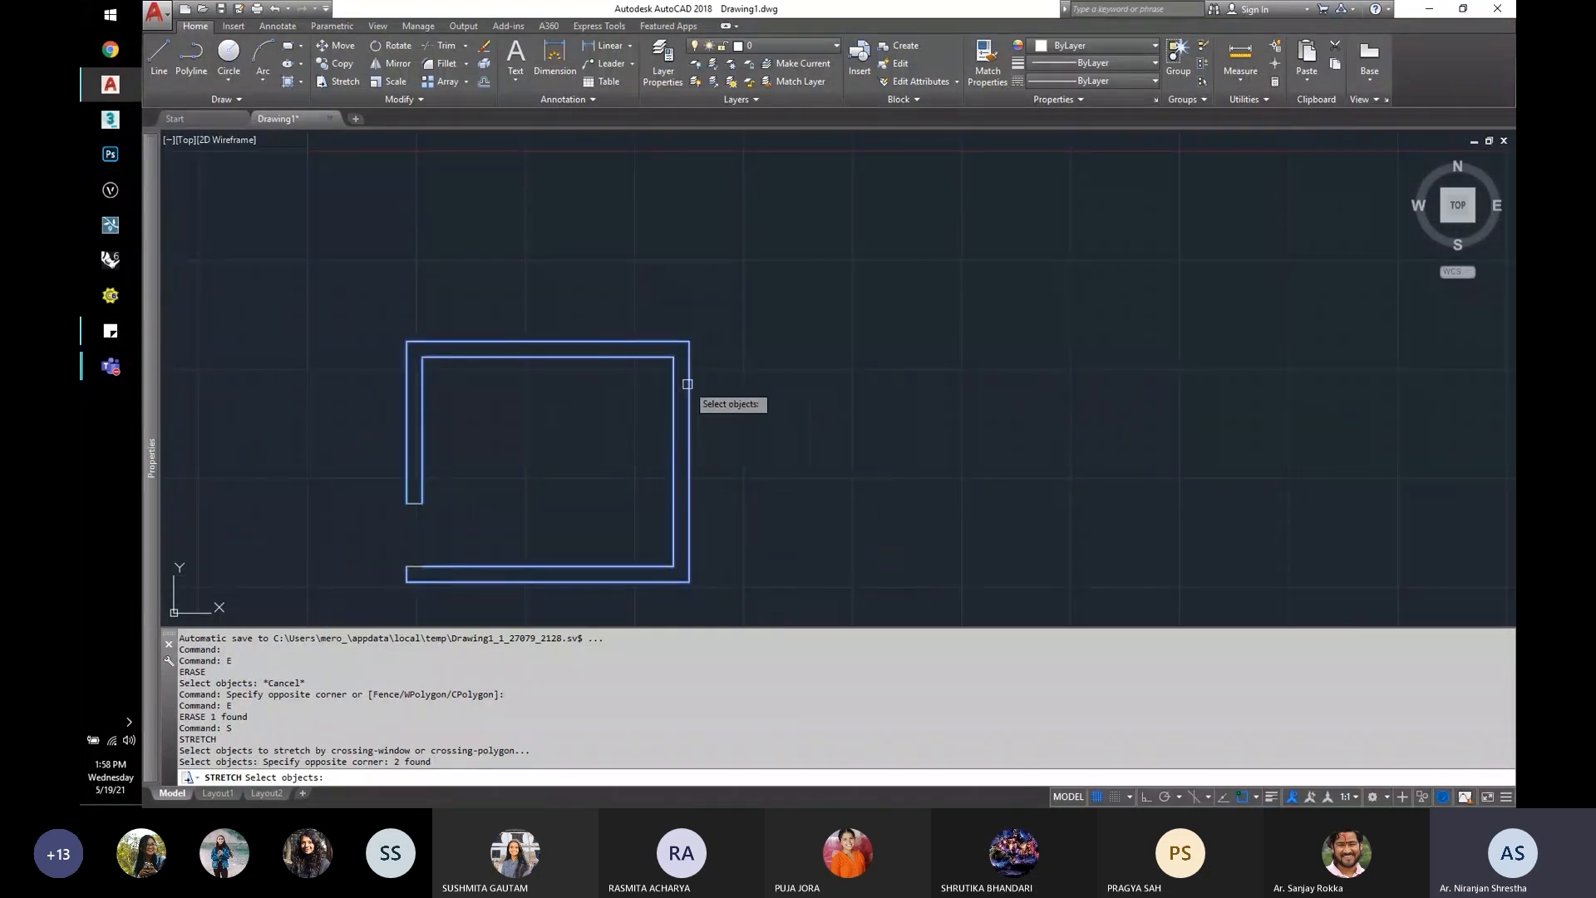
key("Return")
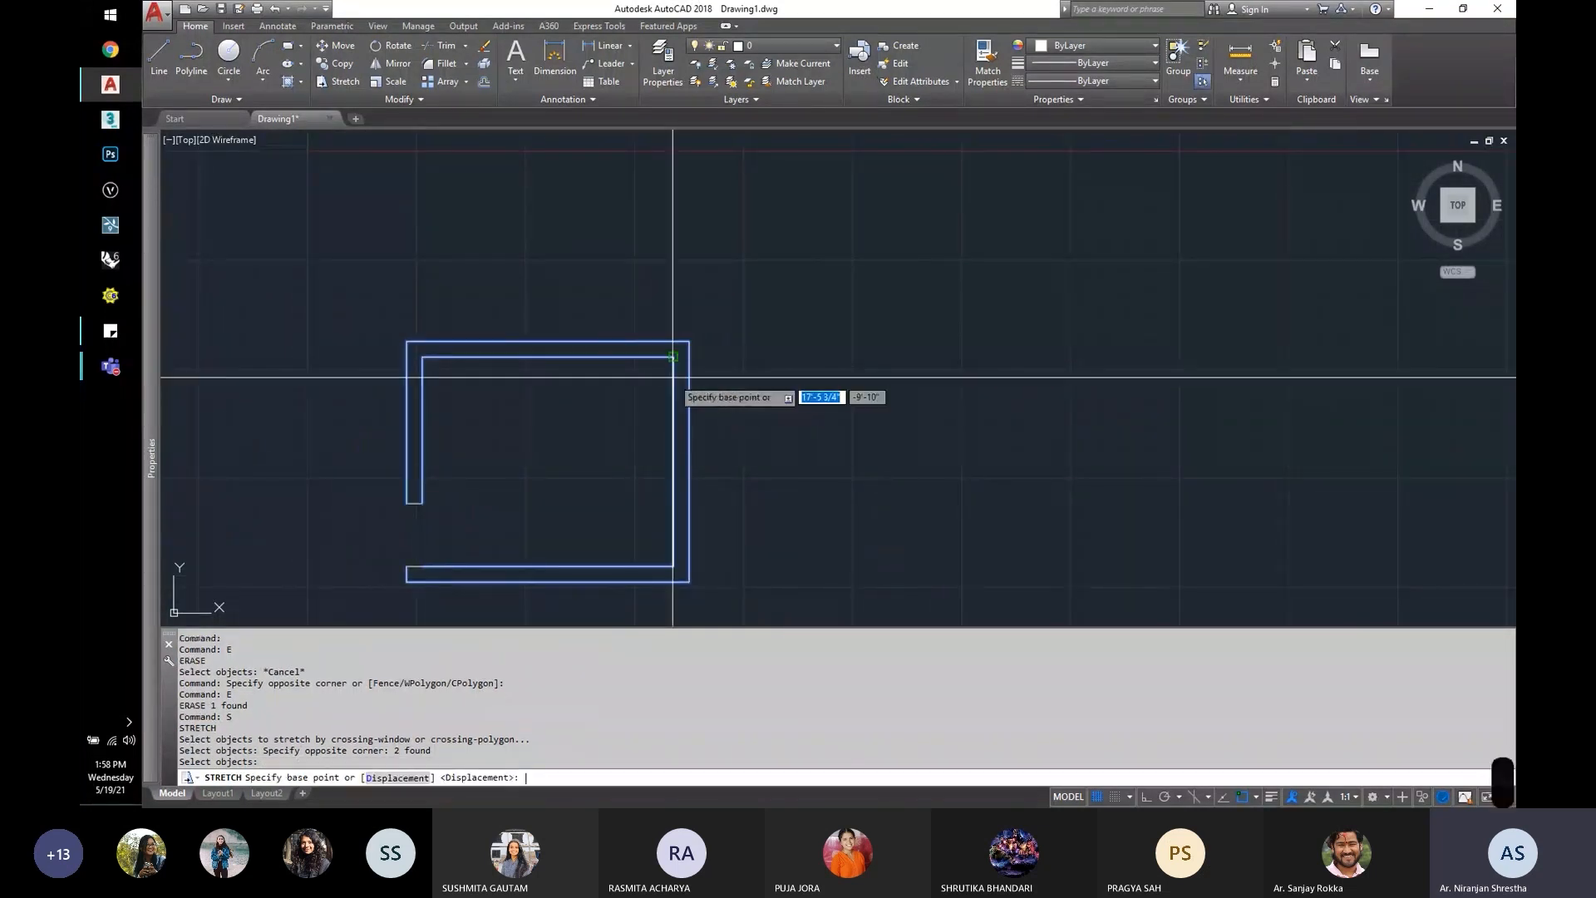
left_click(806, 417)
key("F8")
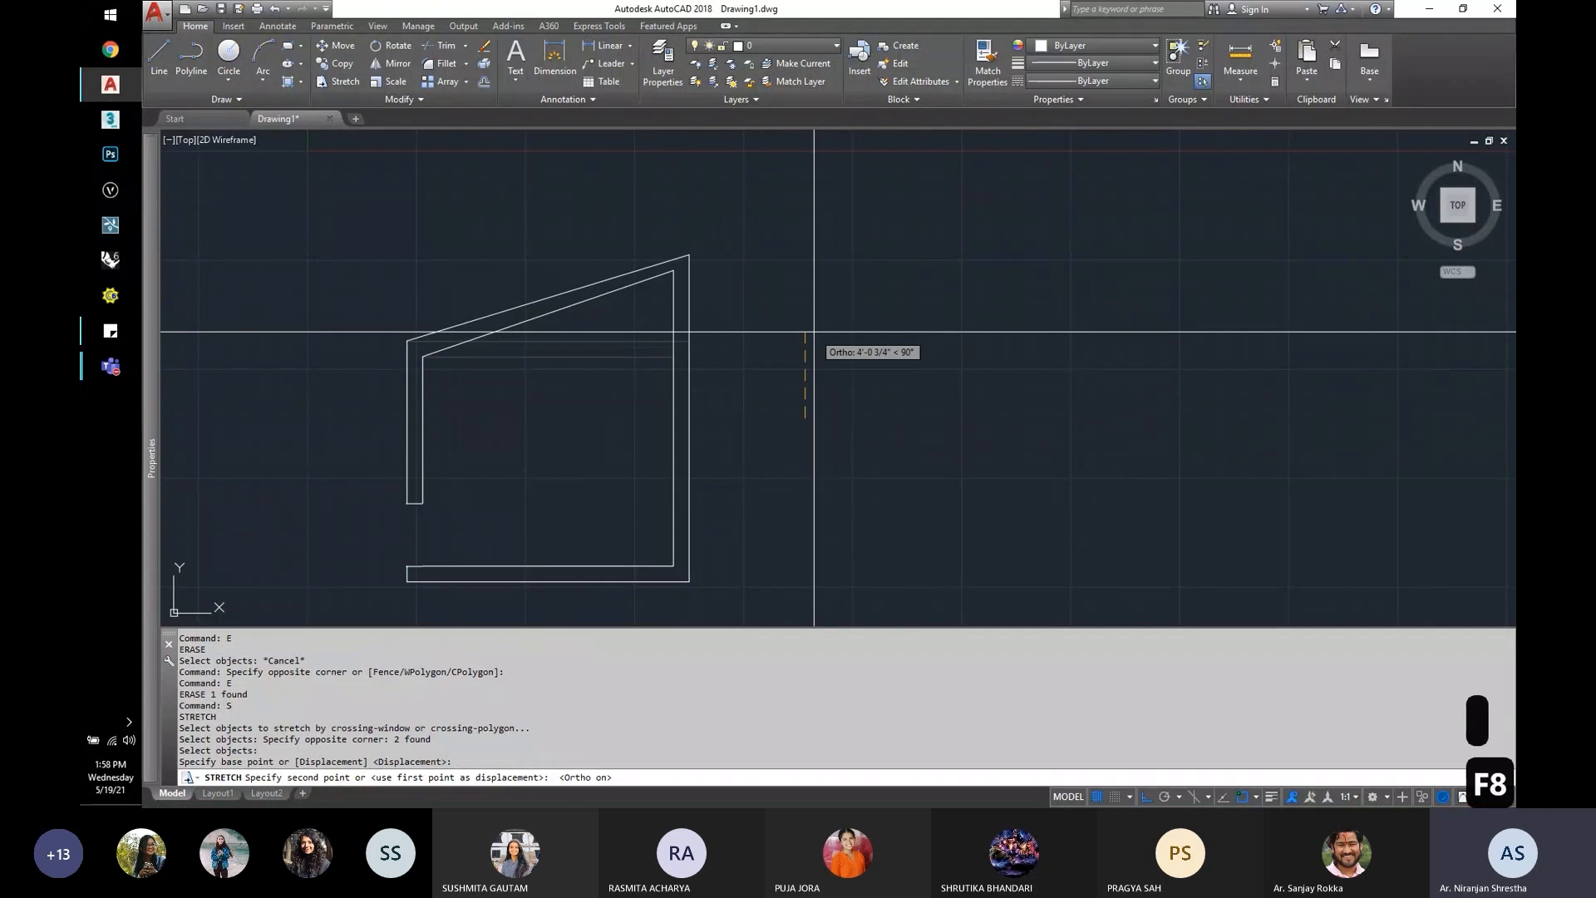
type("20")
key("Return")
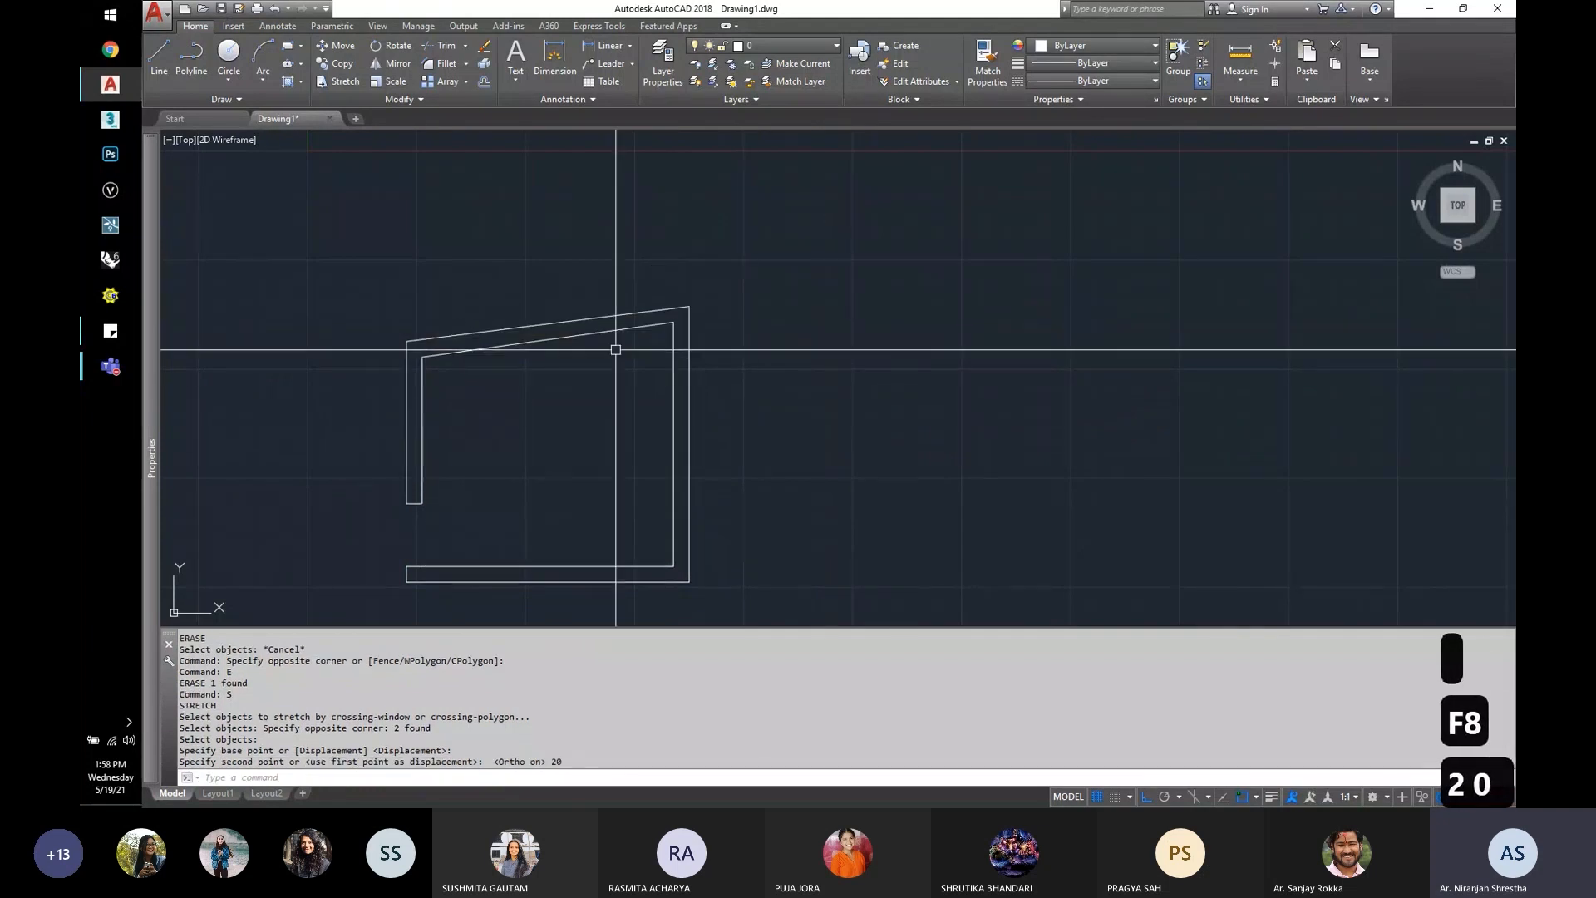
Step: Erase the outer wall line of the stretched room outline
left_click(527, 327)
type("e")
key("Return")
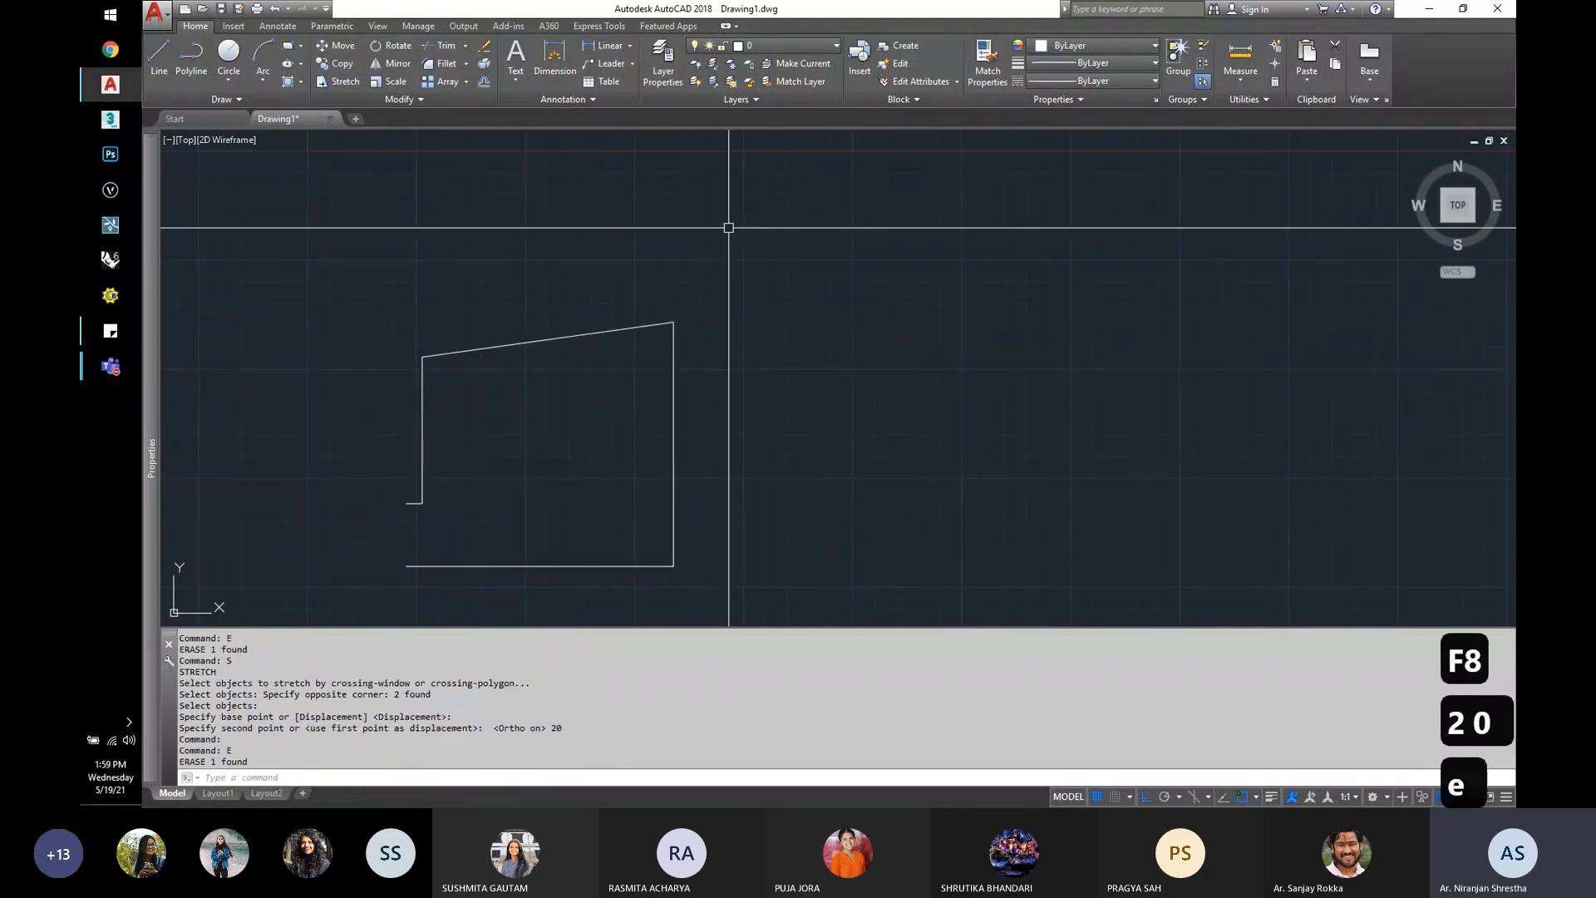
Step: Offset the remaining wall line of the stretched room 9 inches outward
type("o")
key("Return")
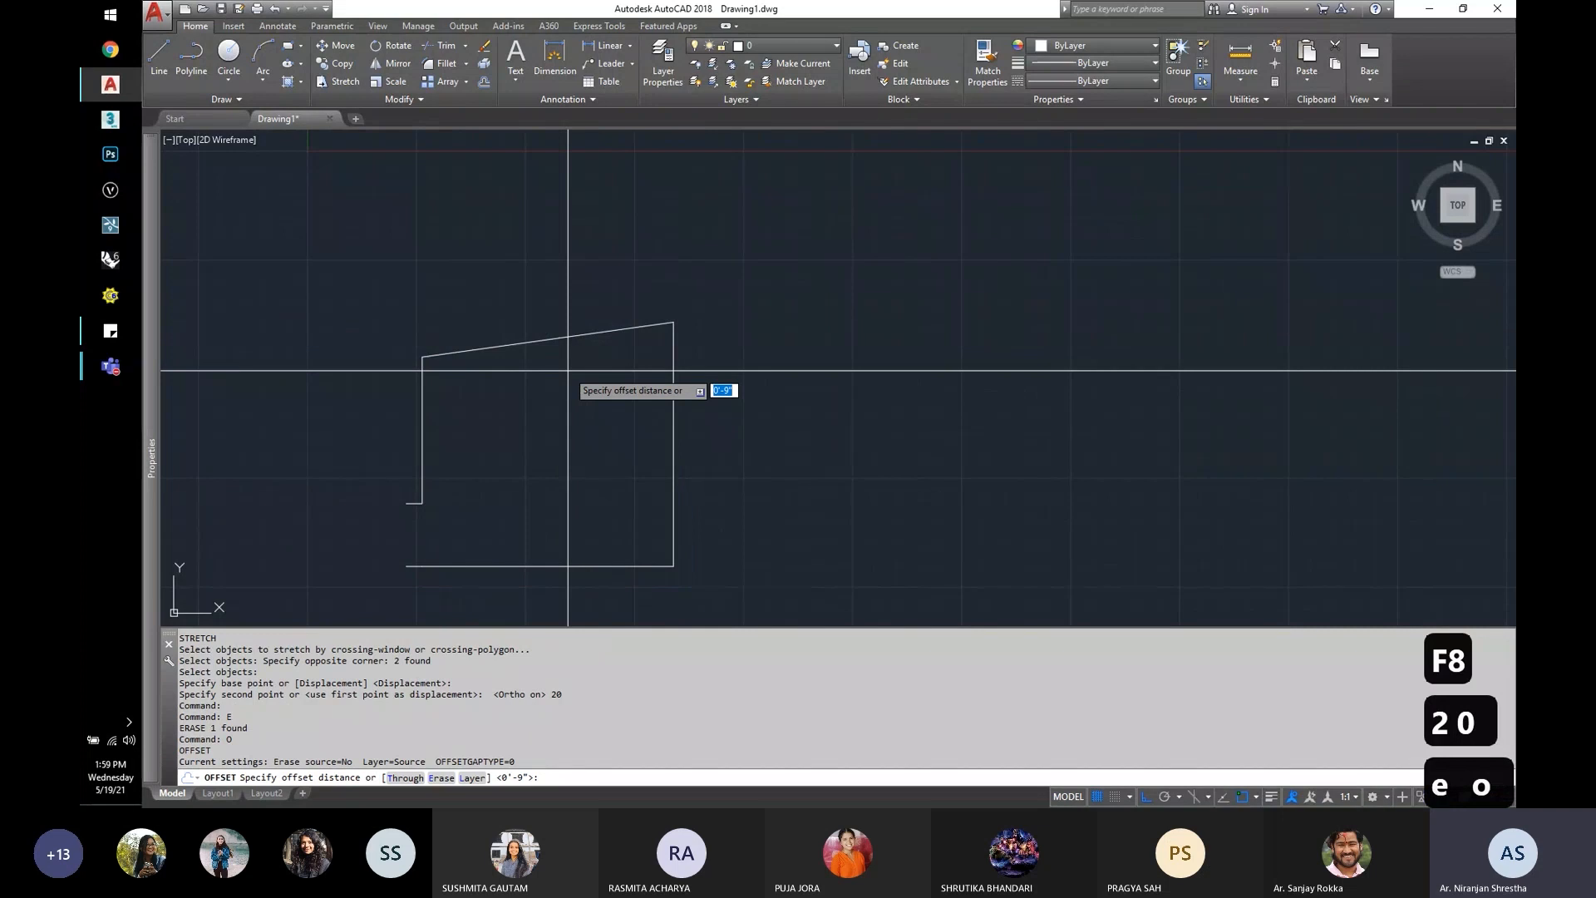
key("Return")
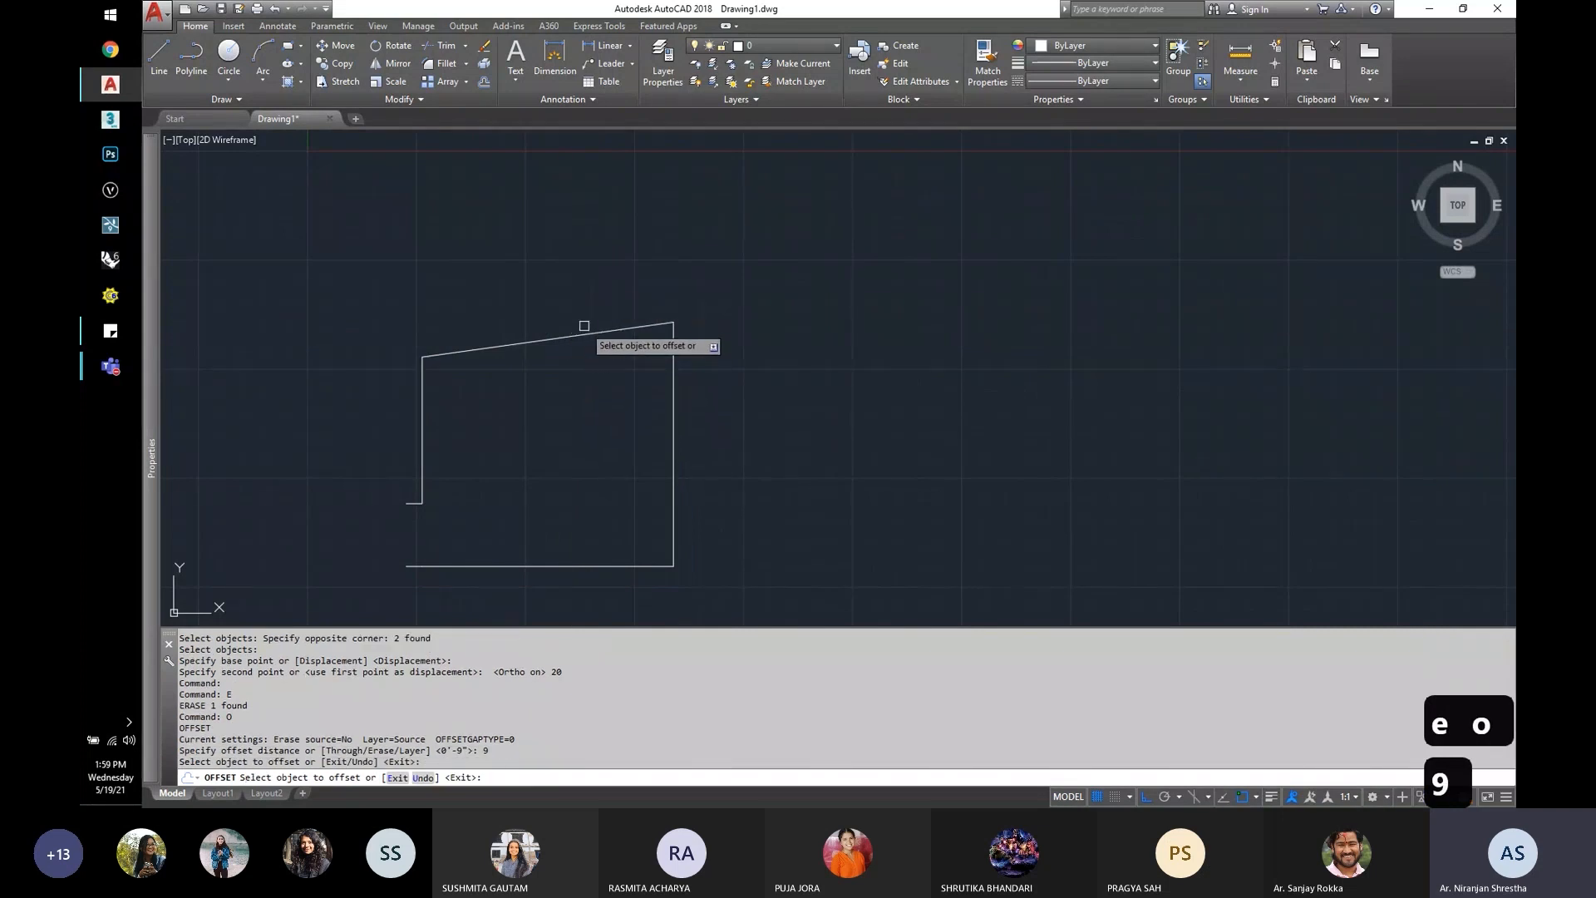
left_click(584, 325)
left_click(570, 279)
key("Escape")
scroll(389, 578, "up", 2)
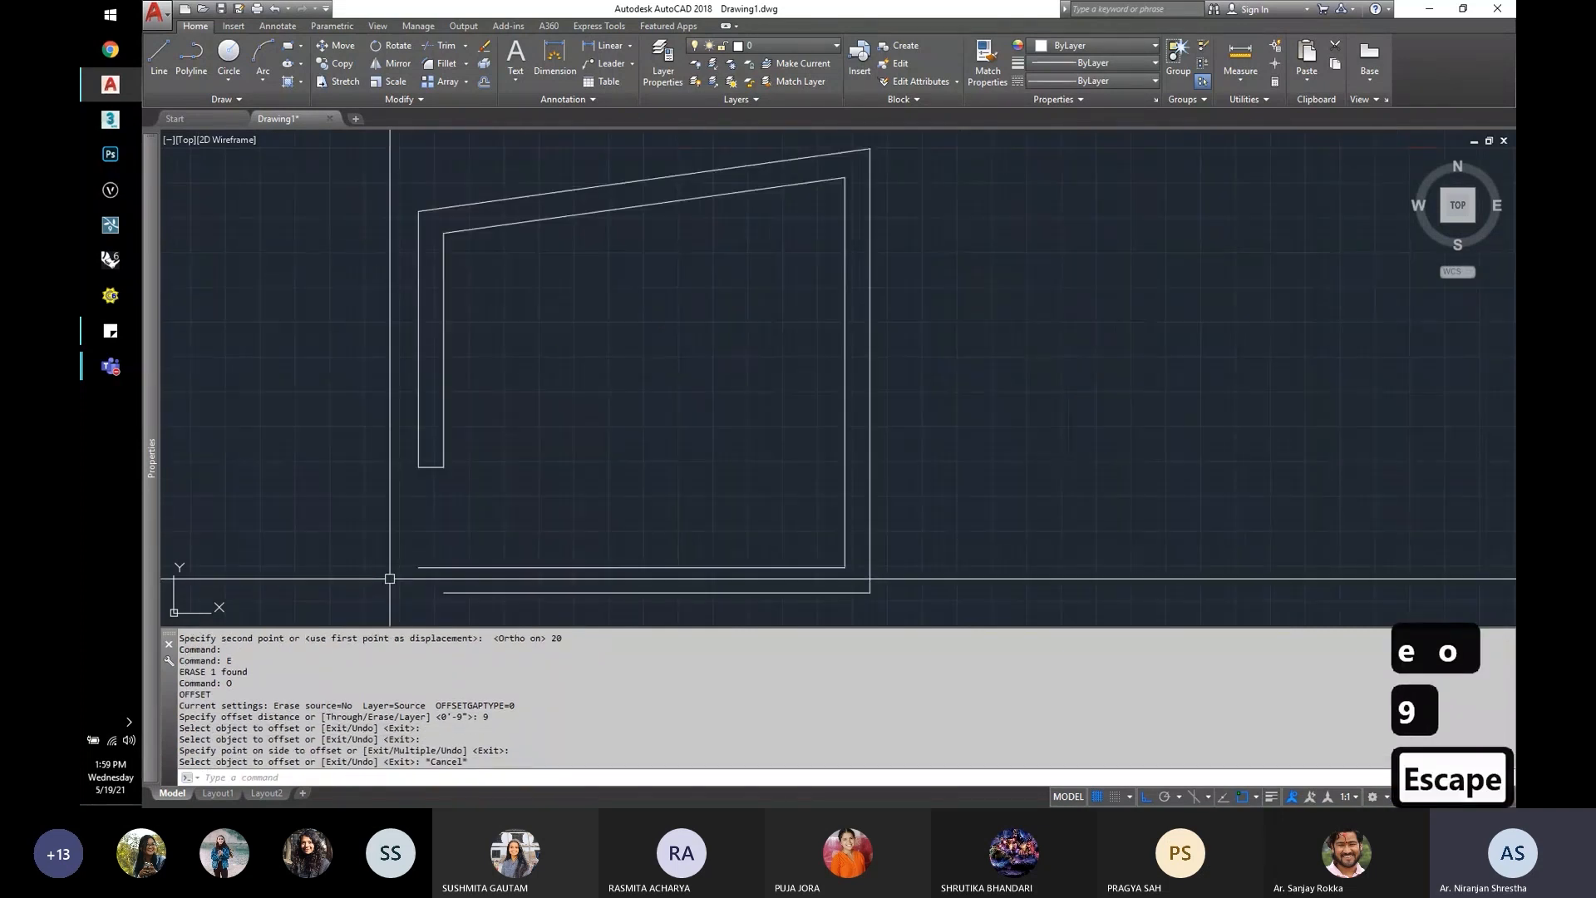
Step: Draw a vertical line about 1'-3" long from the inner line's end at the opening down past the lower outer wall line
scroll(389, 577, "up", 4)
type("l")
key("Return")
left_click(435, 455)
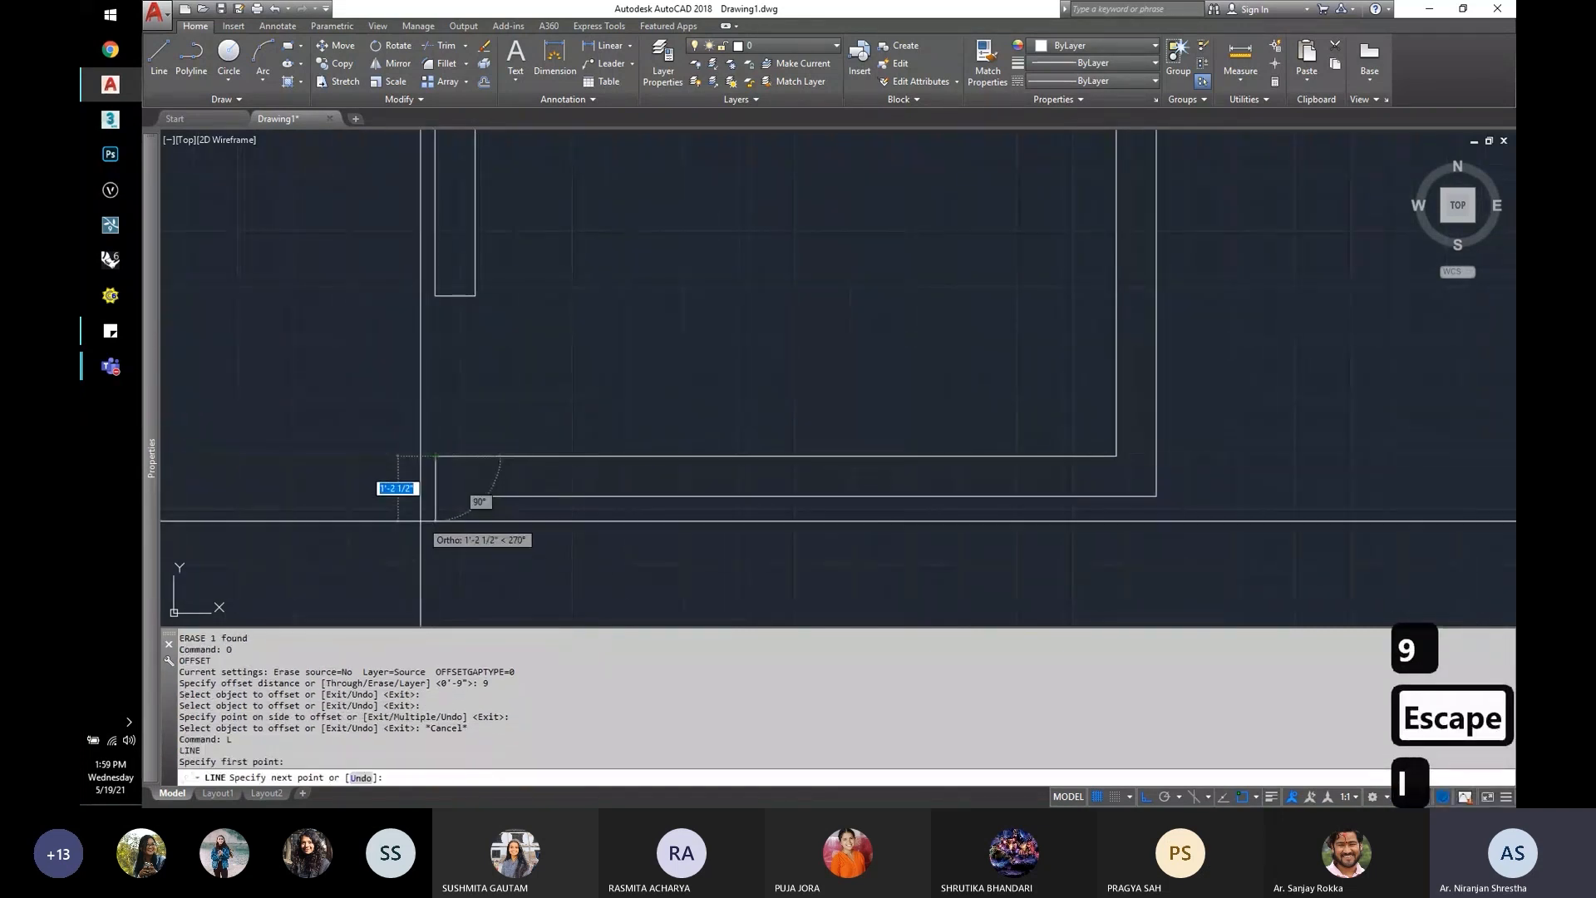
left_click(420, 527)
key("Escape")
Step: Fillet the lower outer wall line and the short vertical closing line into a sharp corner with radius 0
type("f")
key("space")
left_click(476, 496)
left_click(437, 478)
key("Escape")
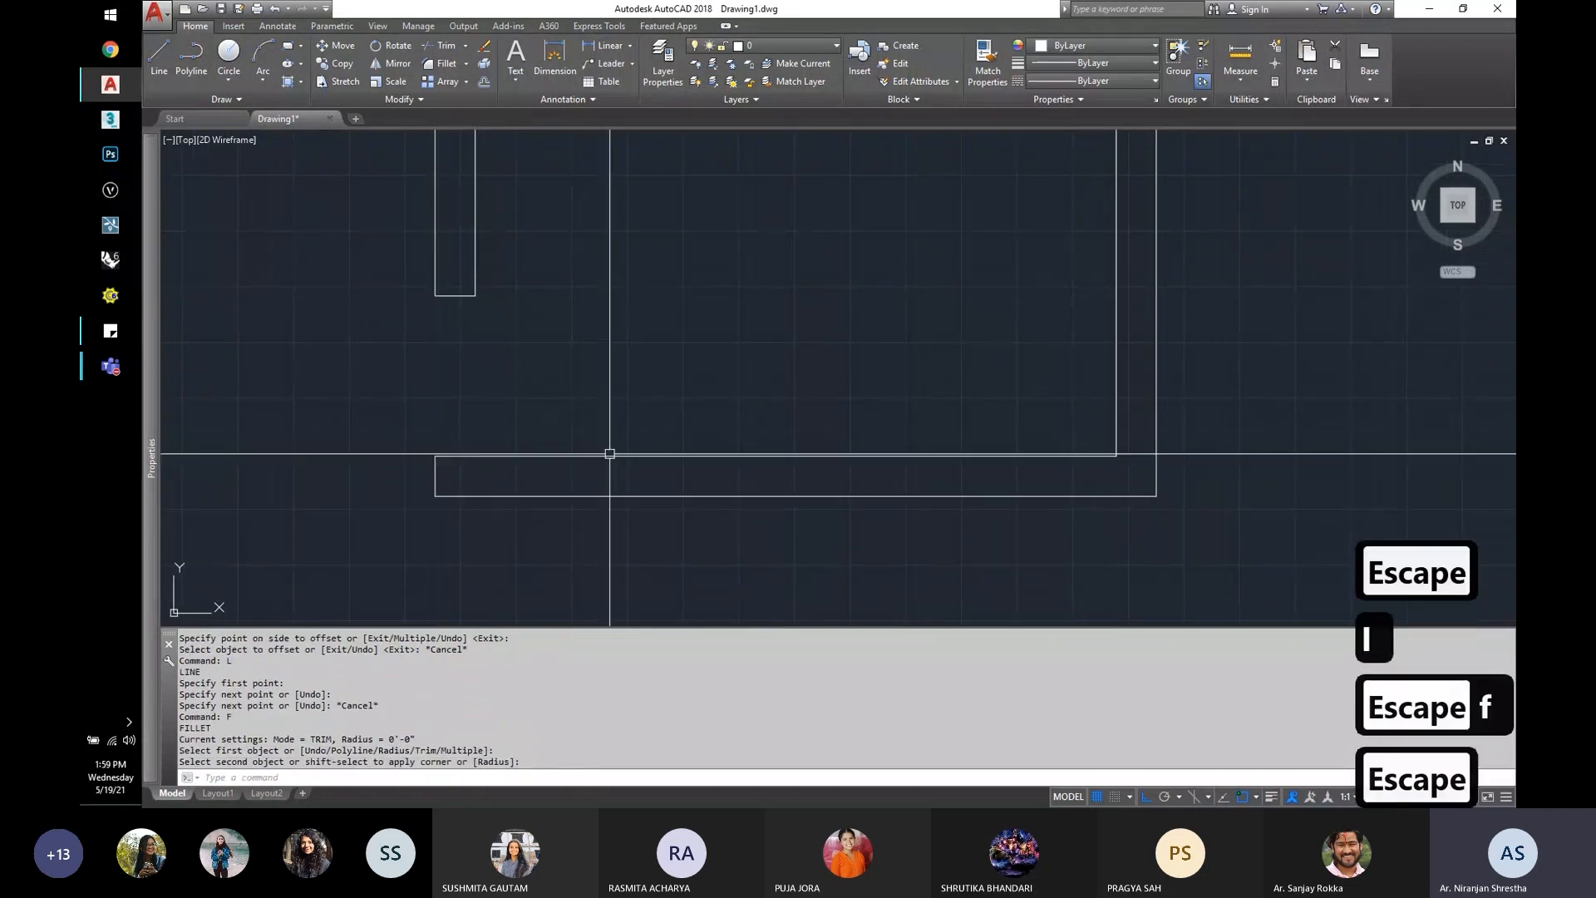
scroll(609, 454, "down", 4)
middle_click_drag(691, 410, 603, 486)
scroll(659, 326, "up", 2)
middle_click_drag(620, 401, 689, 301)
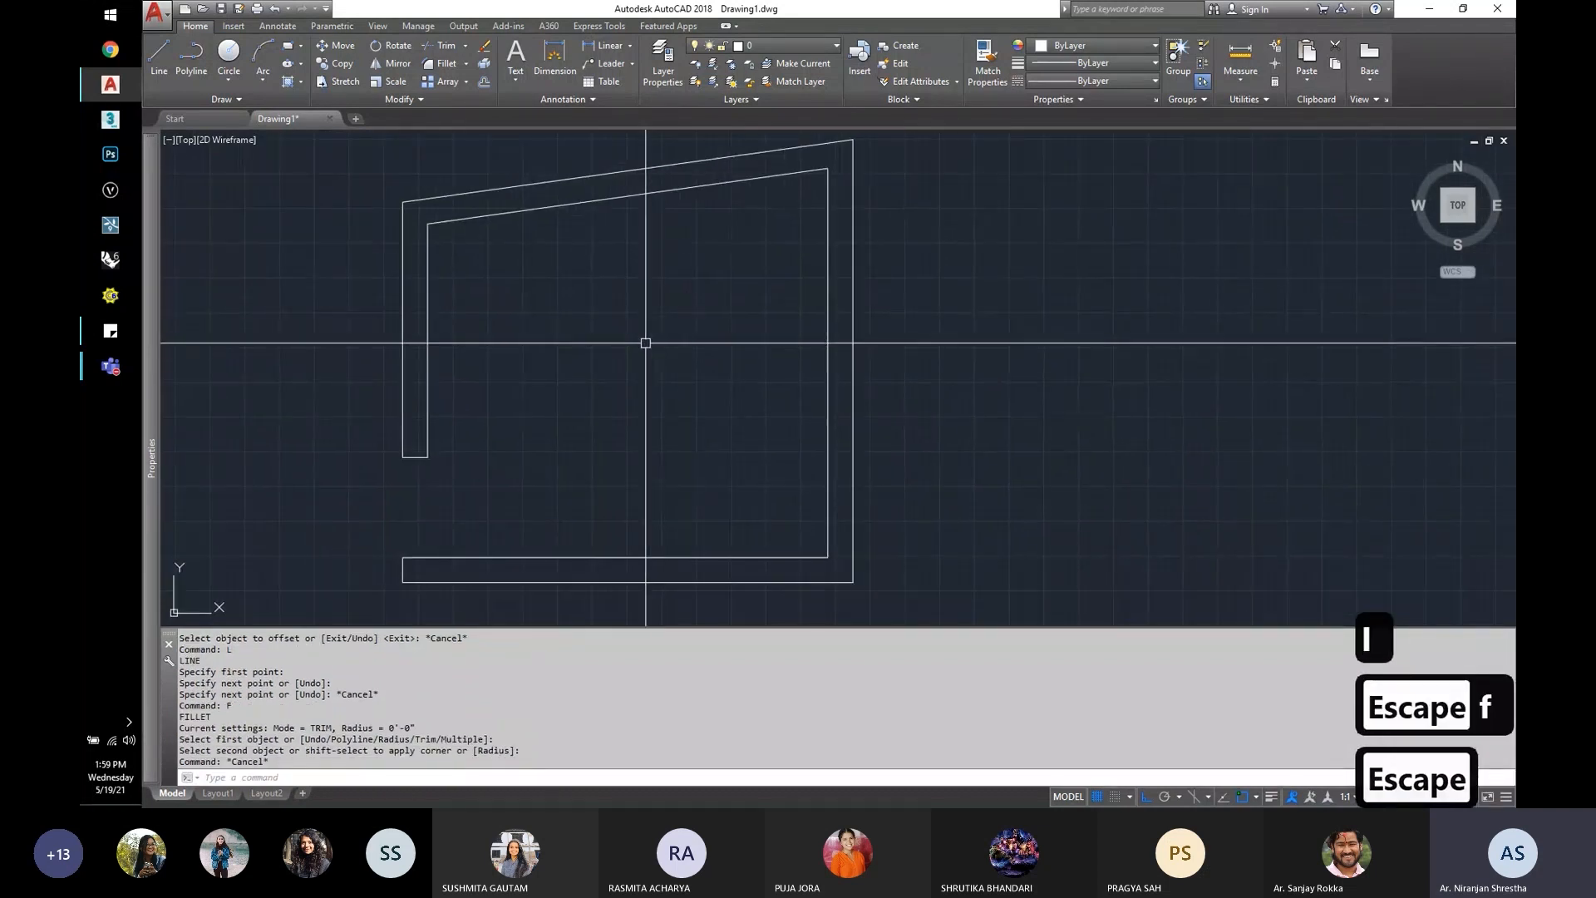
scroll(616, 335, "down", 2)
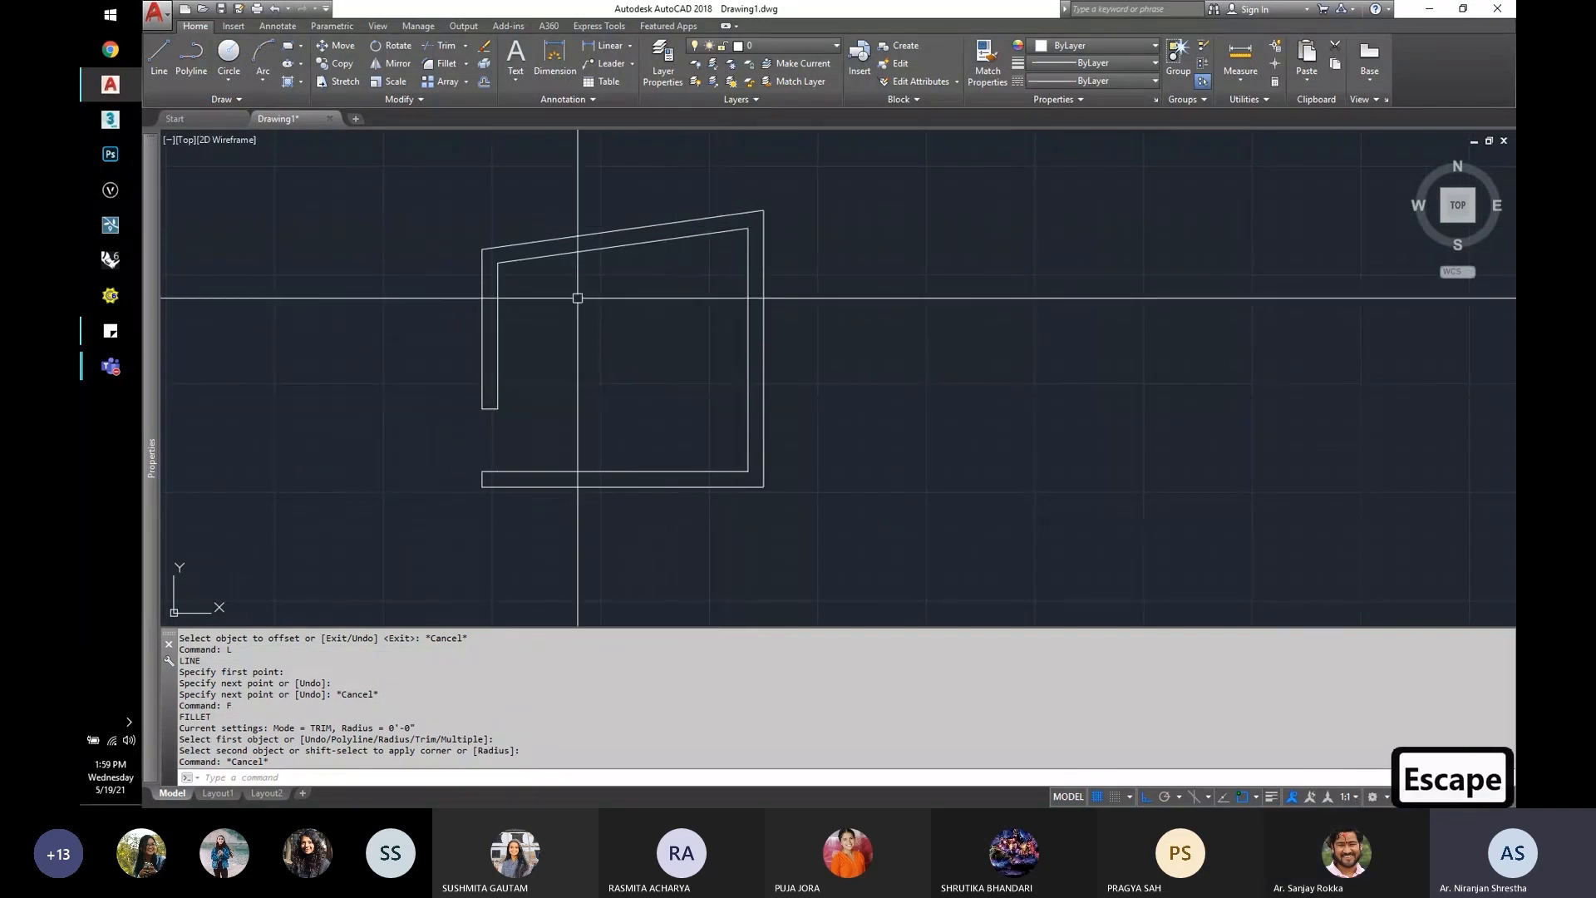
Step: Undo the fillet, closing line, offset, erase and corner stretch to restore the rectangular double-line room outline
type("u")
key("Return")
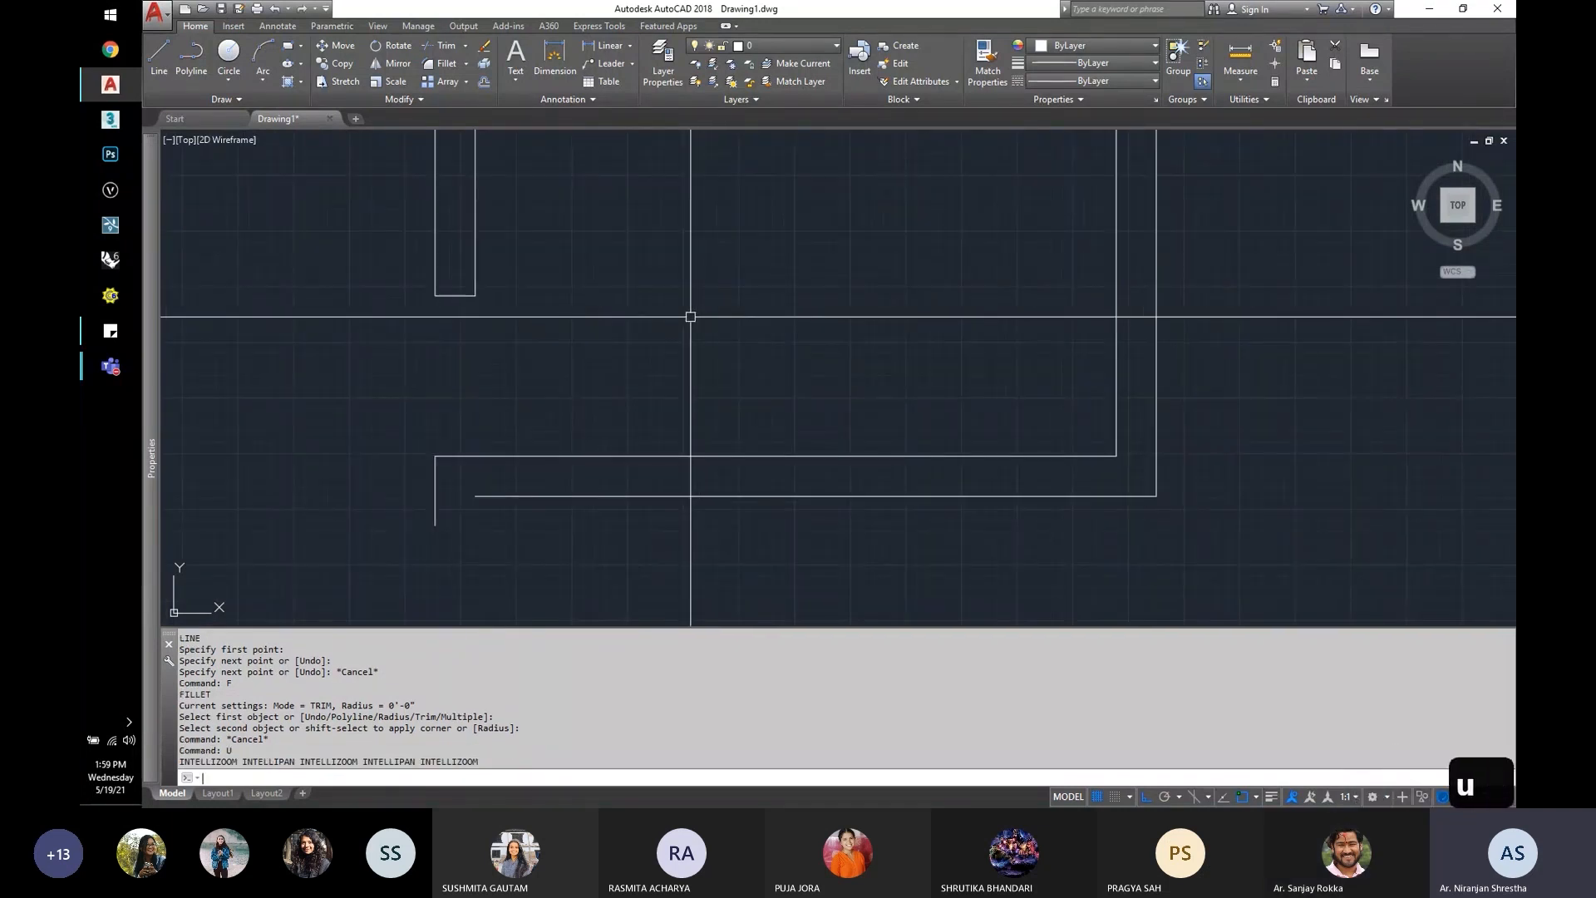
key("space")
key("space")
key("space")
key("space")
key("space")
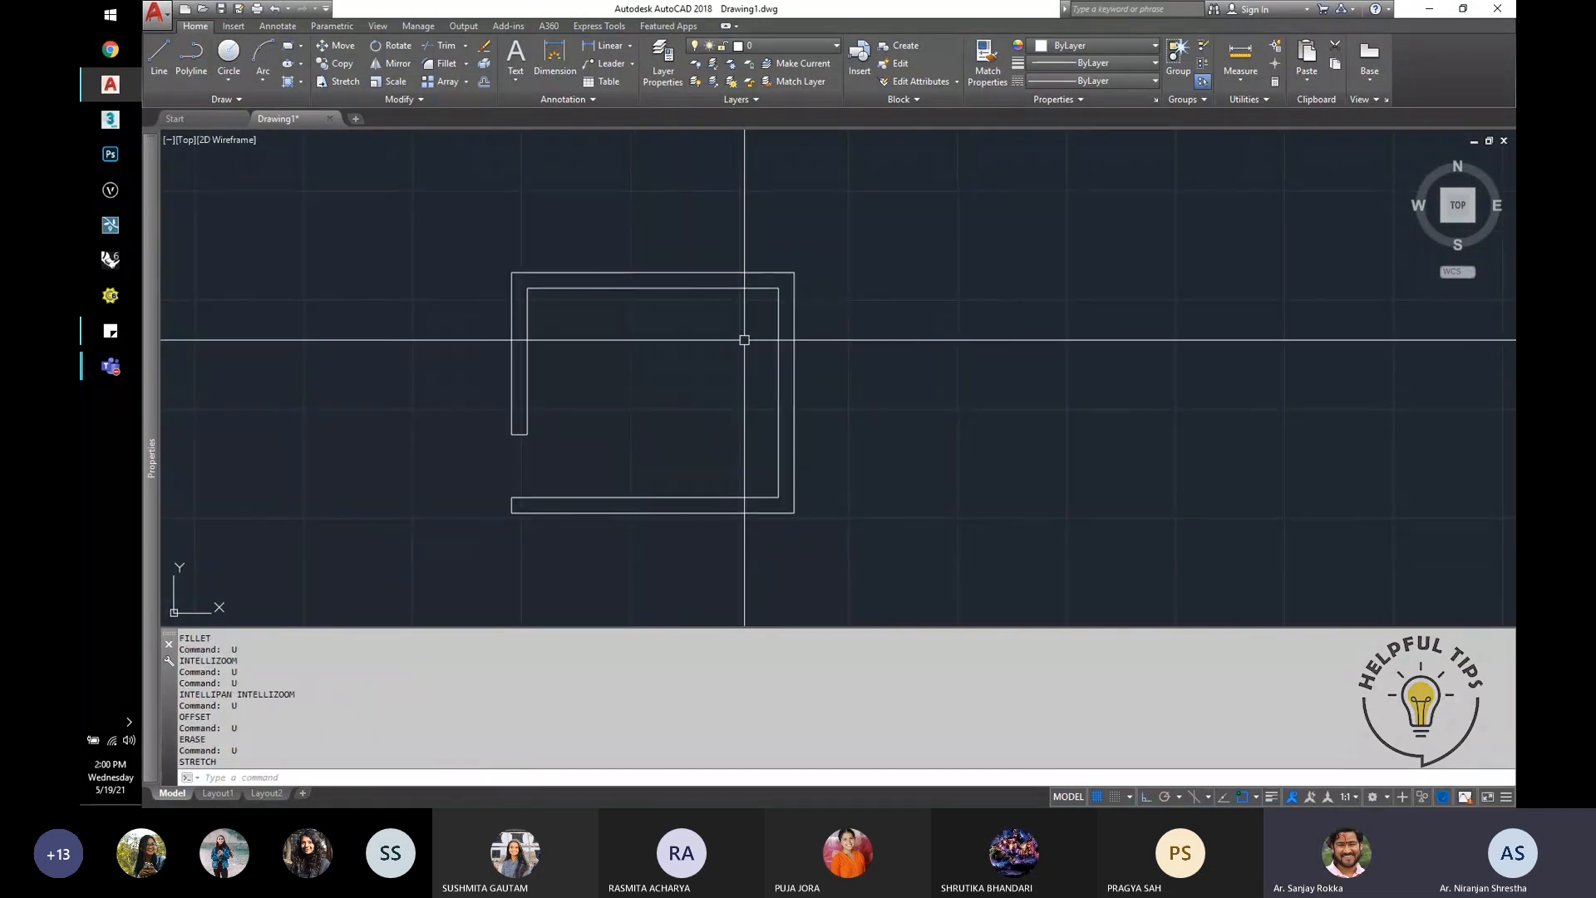
Step: Stretch the room's right-hand wall 24 inches to the right, using a crossing selection around both wall lines and Ortho on
type("s")
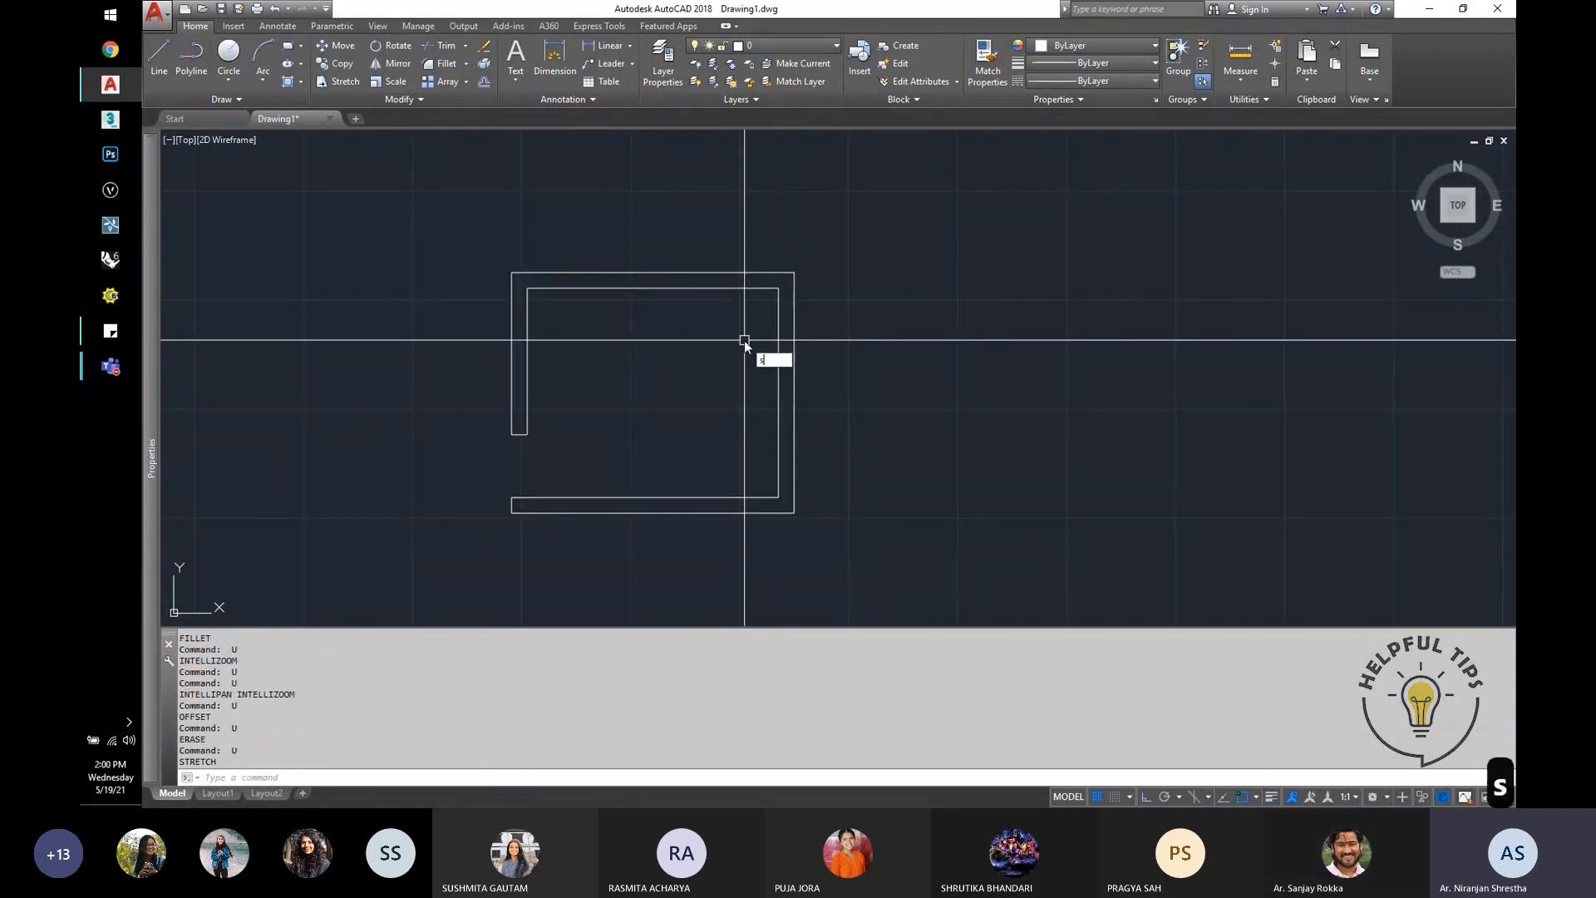
key("space")
left_click(865, 246)
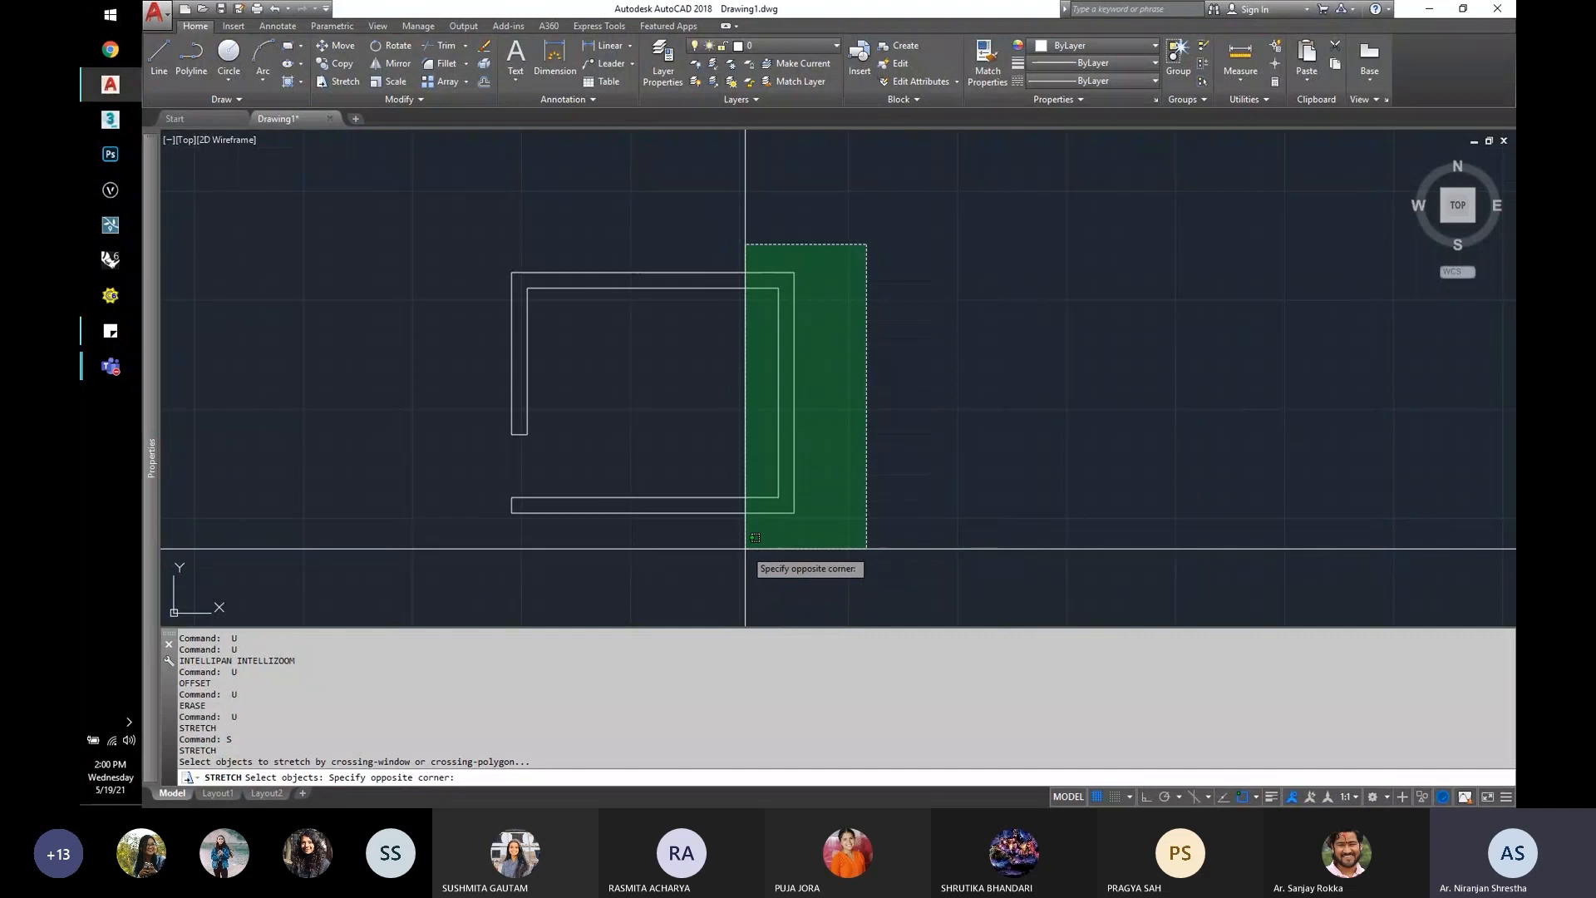
left_click(691, 541)
key("Return")
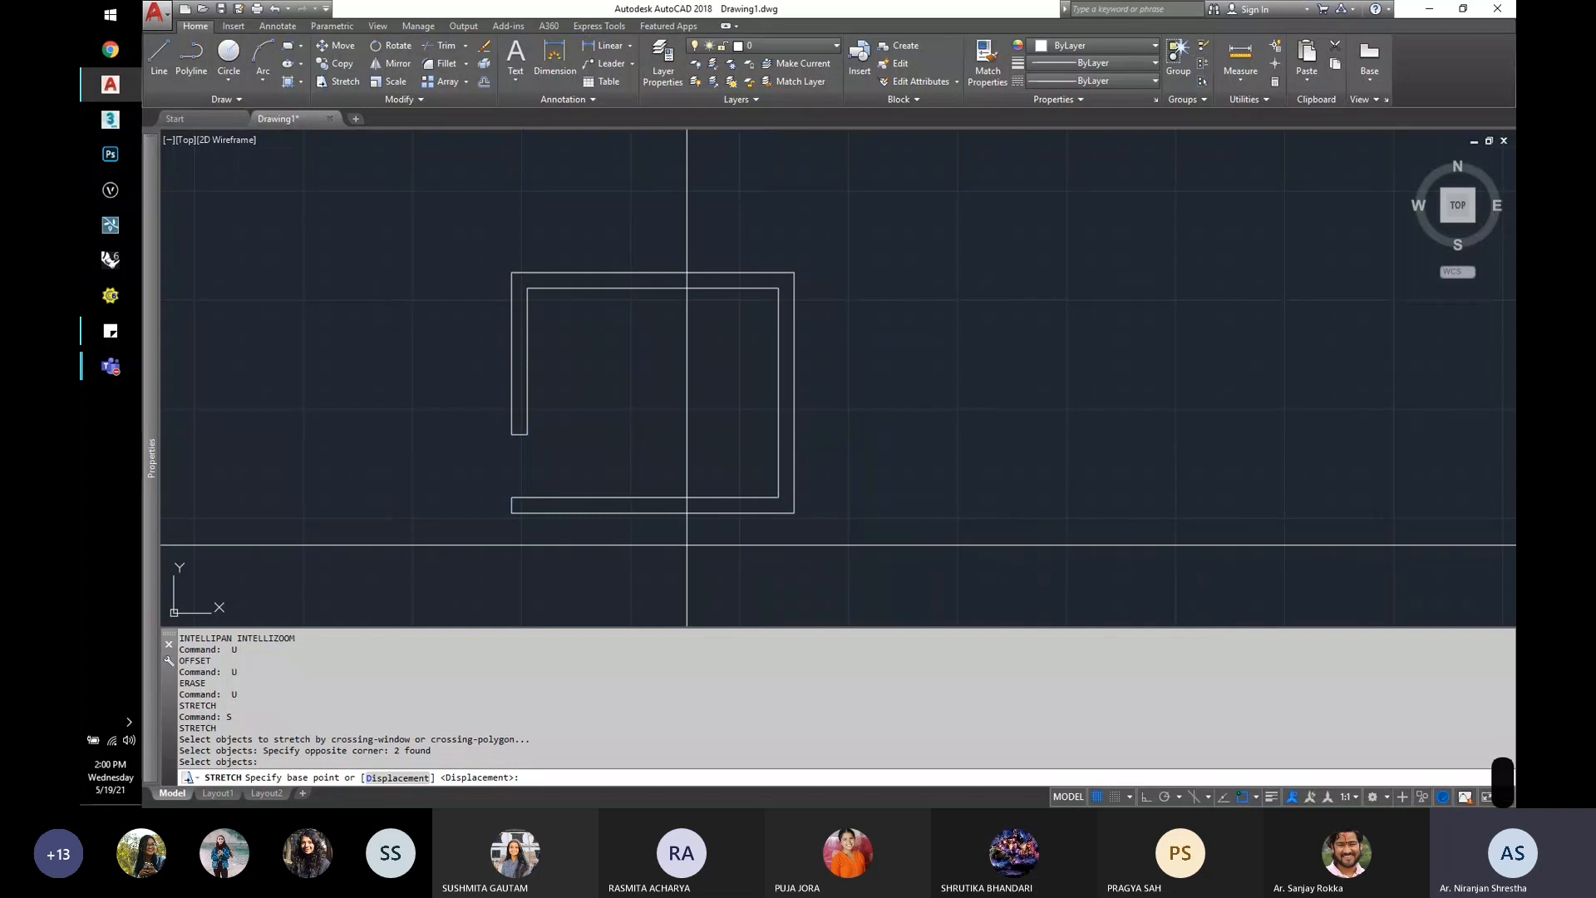
left_click(684, 544)
key("F8")
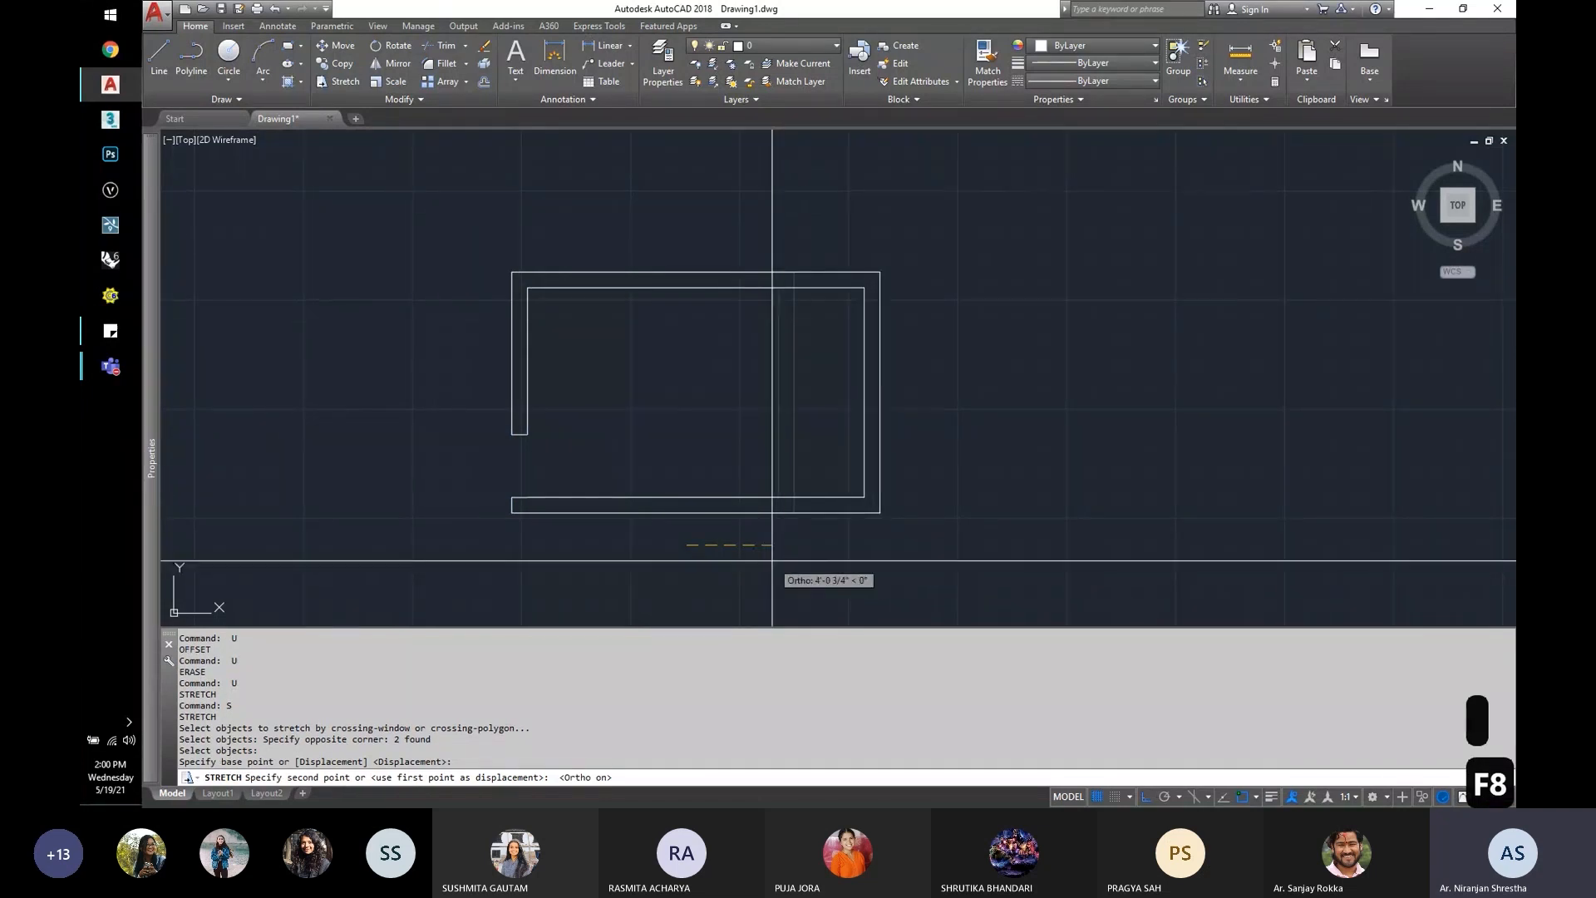
type("24")
key("Return")
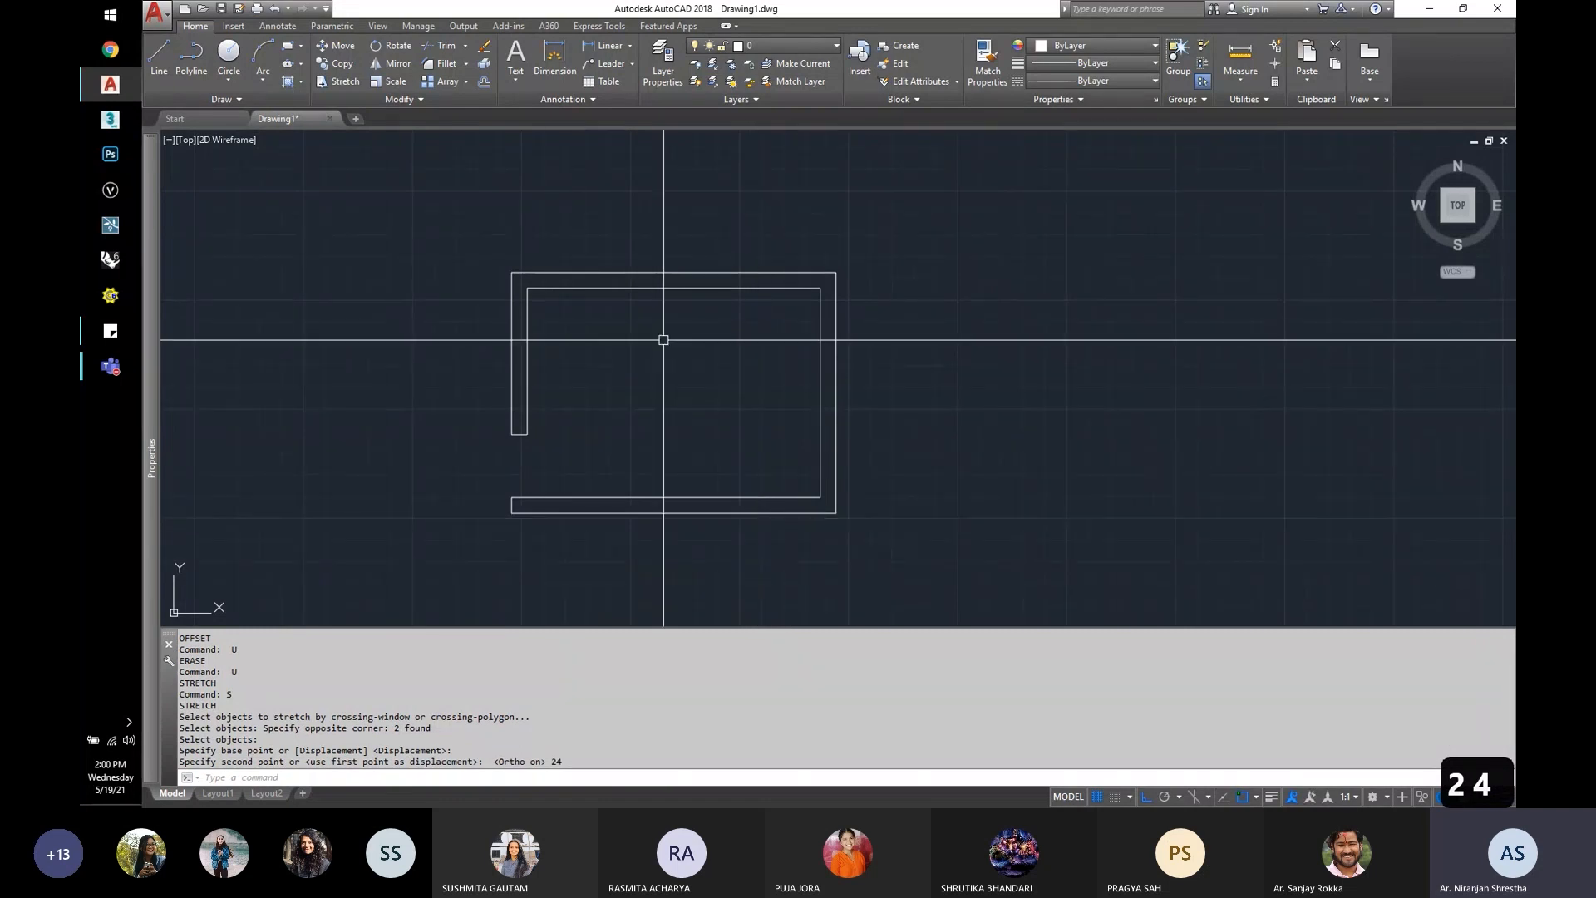
scroll(658, 524, "up", 2)
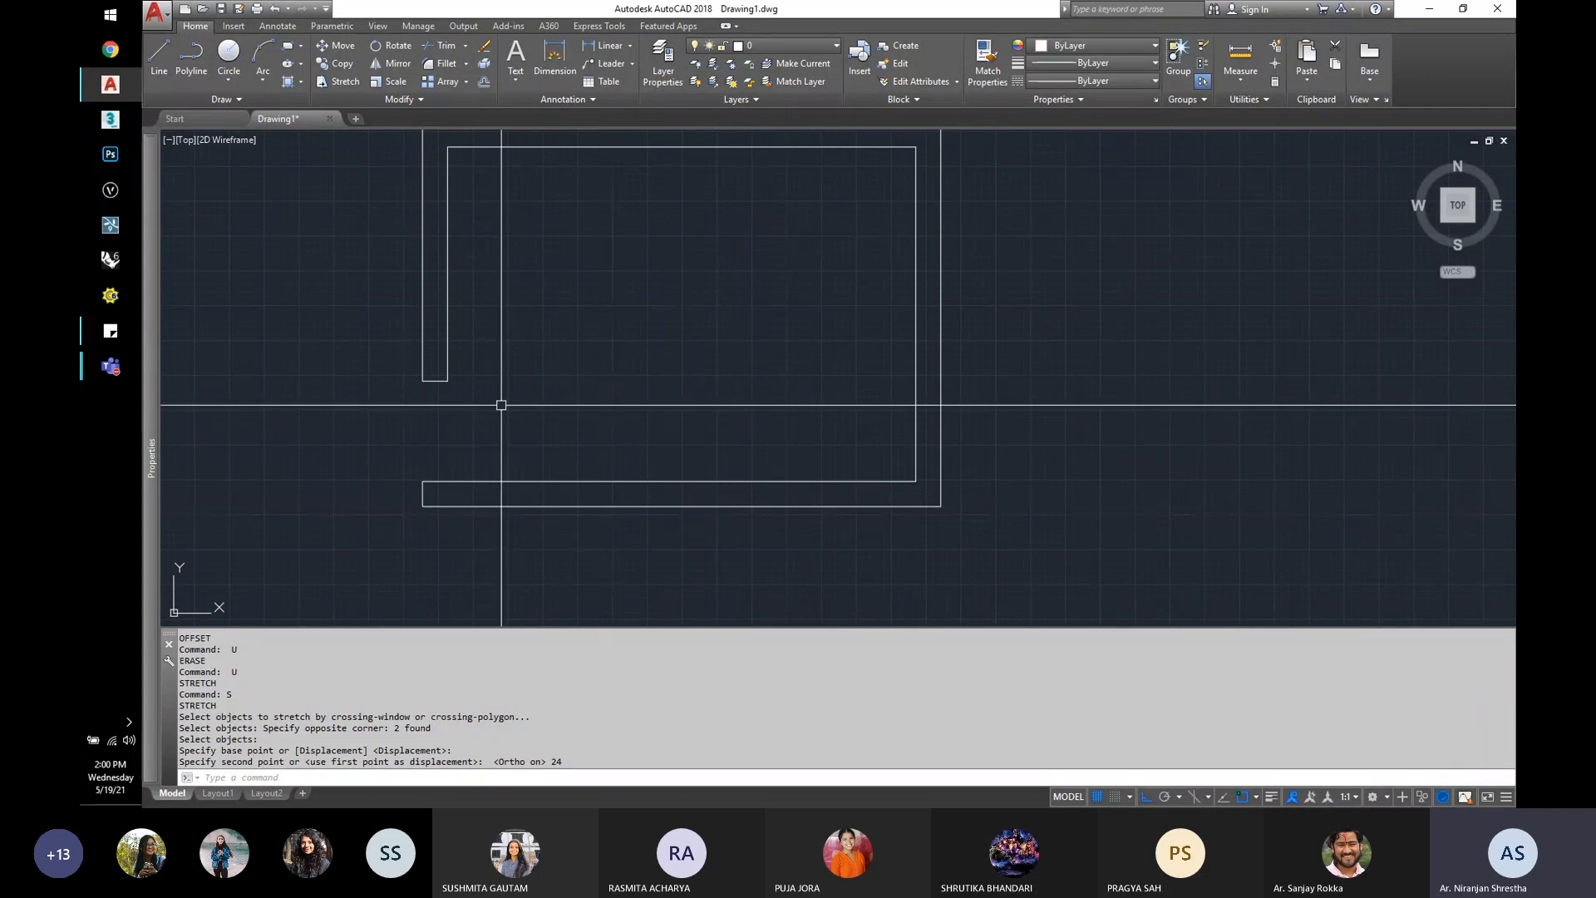
middle_click_drag(433, 348, 576, 413)
scroll(589, 438, "up", 2)
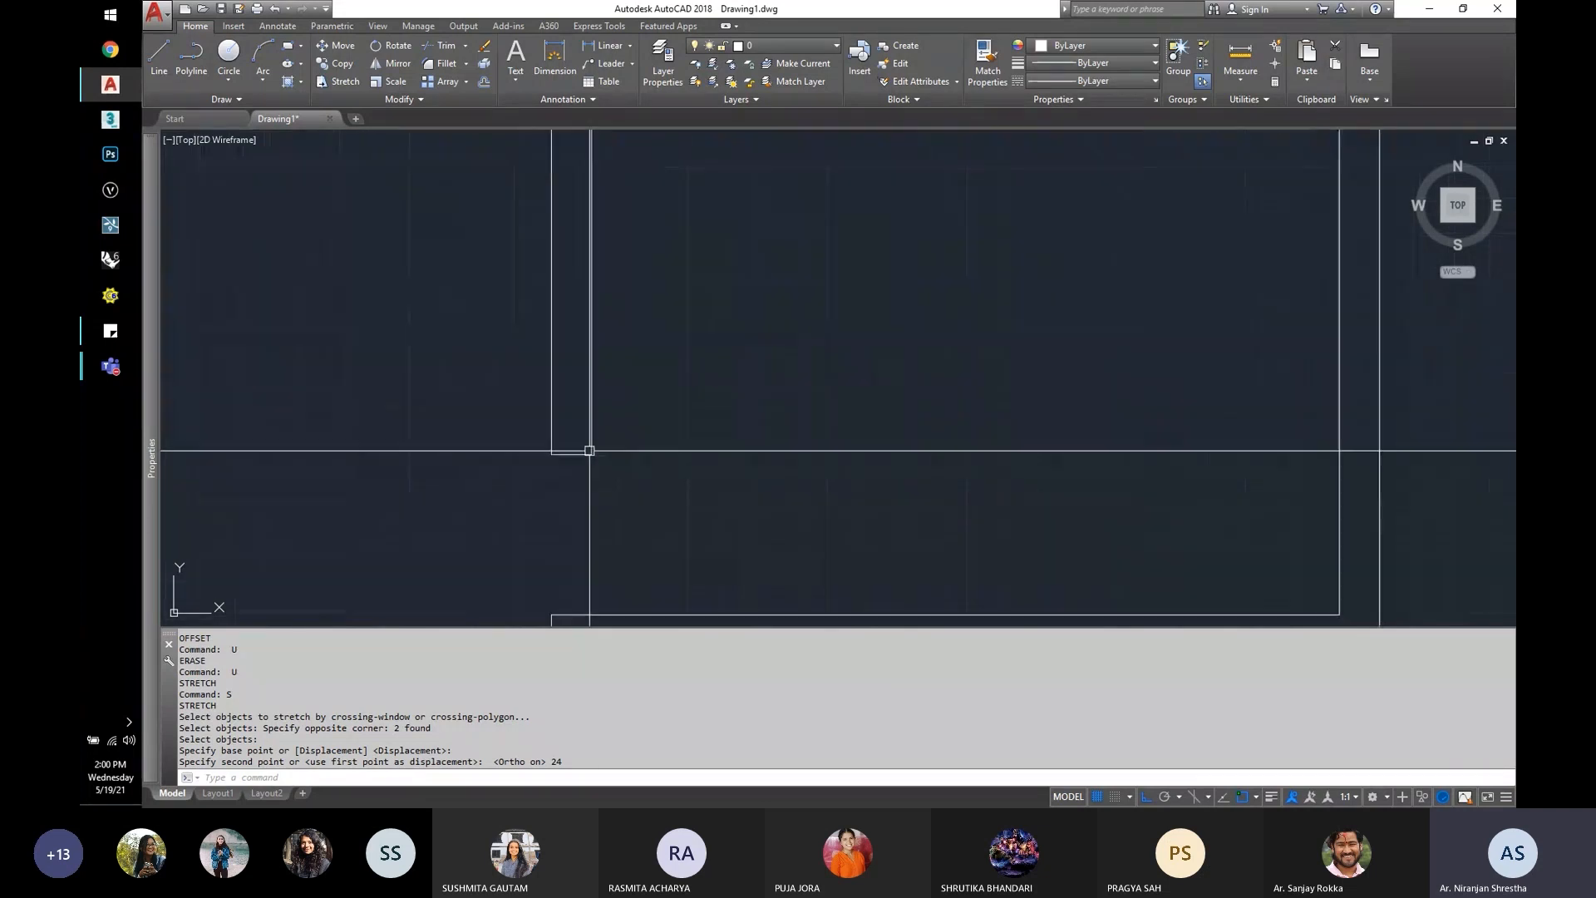
key("s")
key("Return")
left_click(620, 440)
key("Escape")
key("Escape")
Step: Stretch the end of the left wall above the opening 12 inches upward, using a crossing selection around the wall end
key("s")
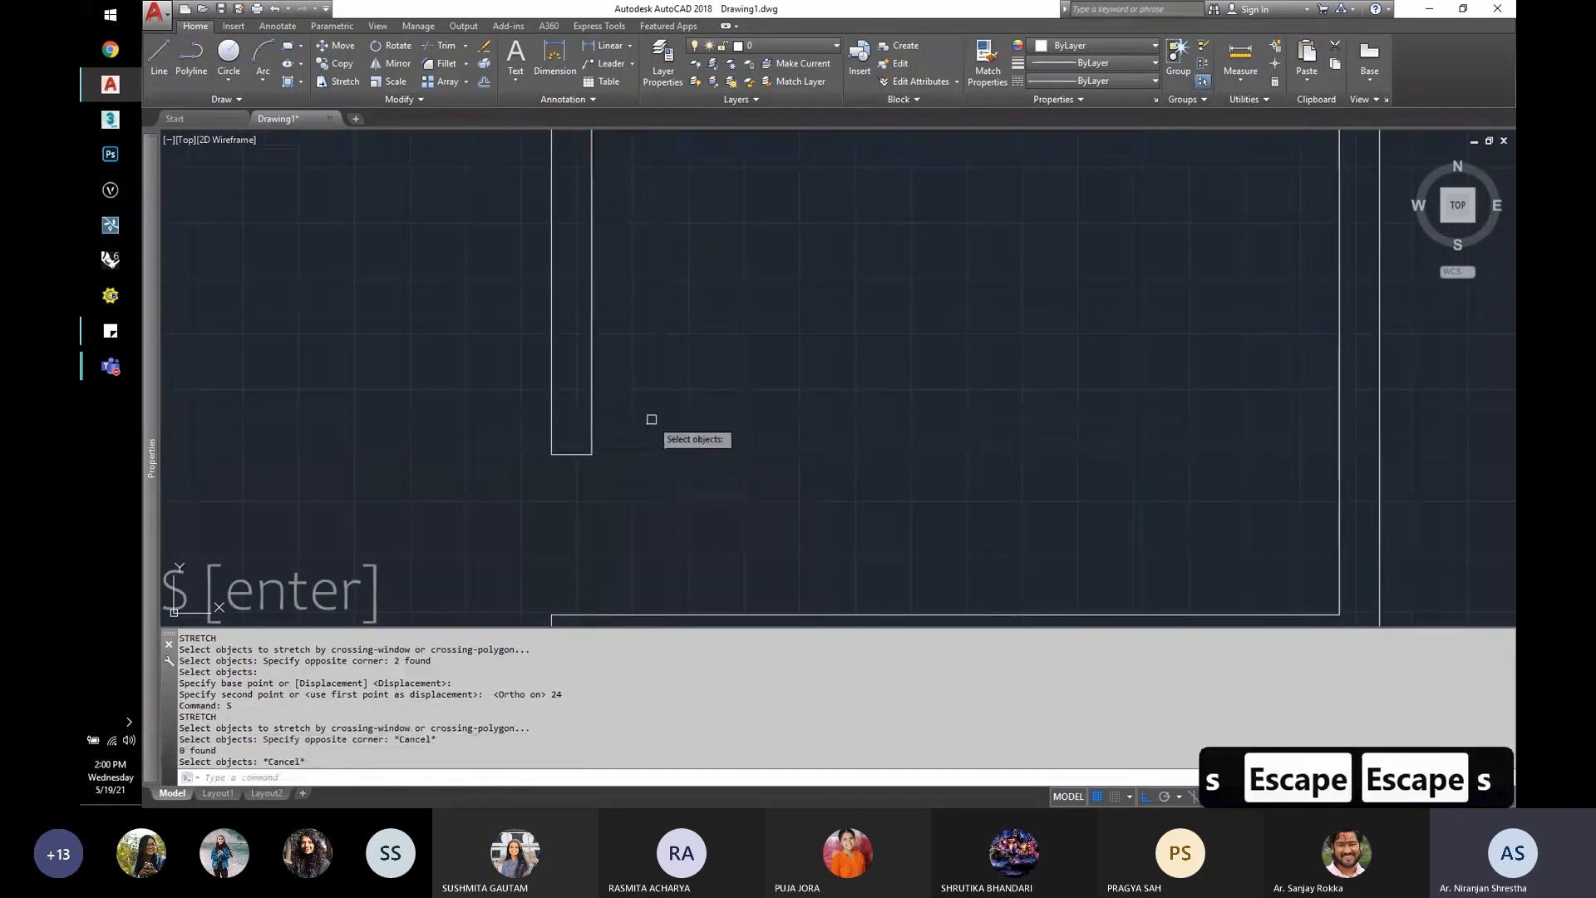
key("Return")
left_click(652, 419)
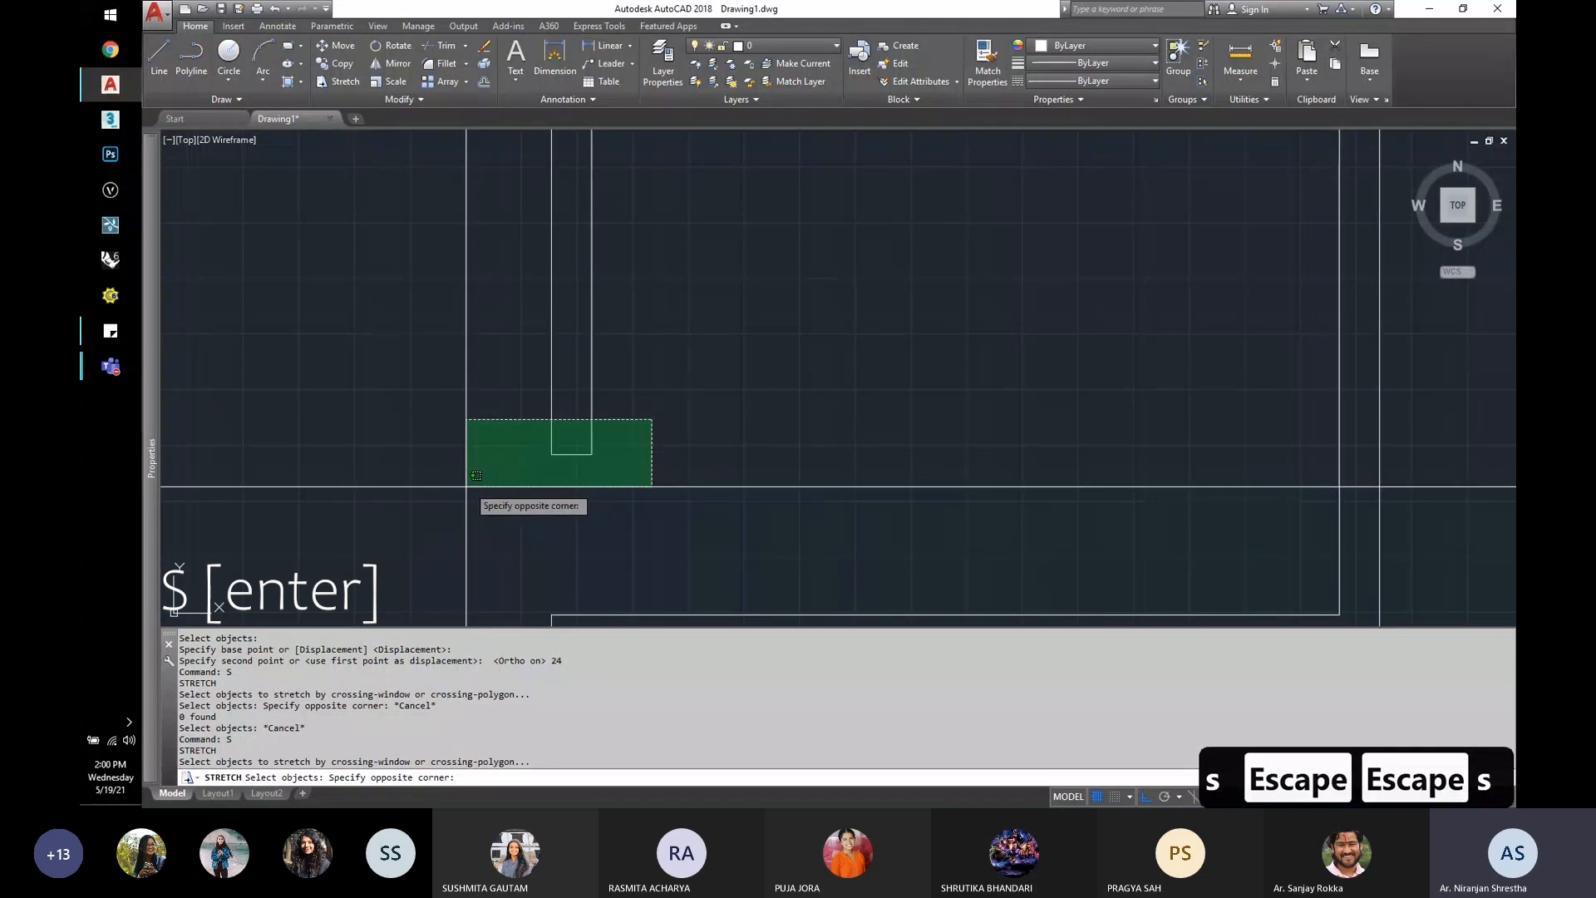
left_click(502, 477)
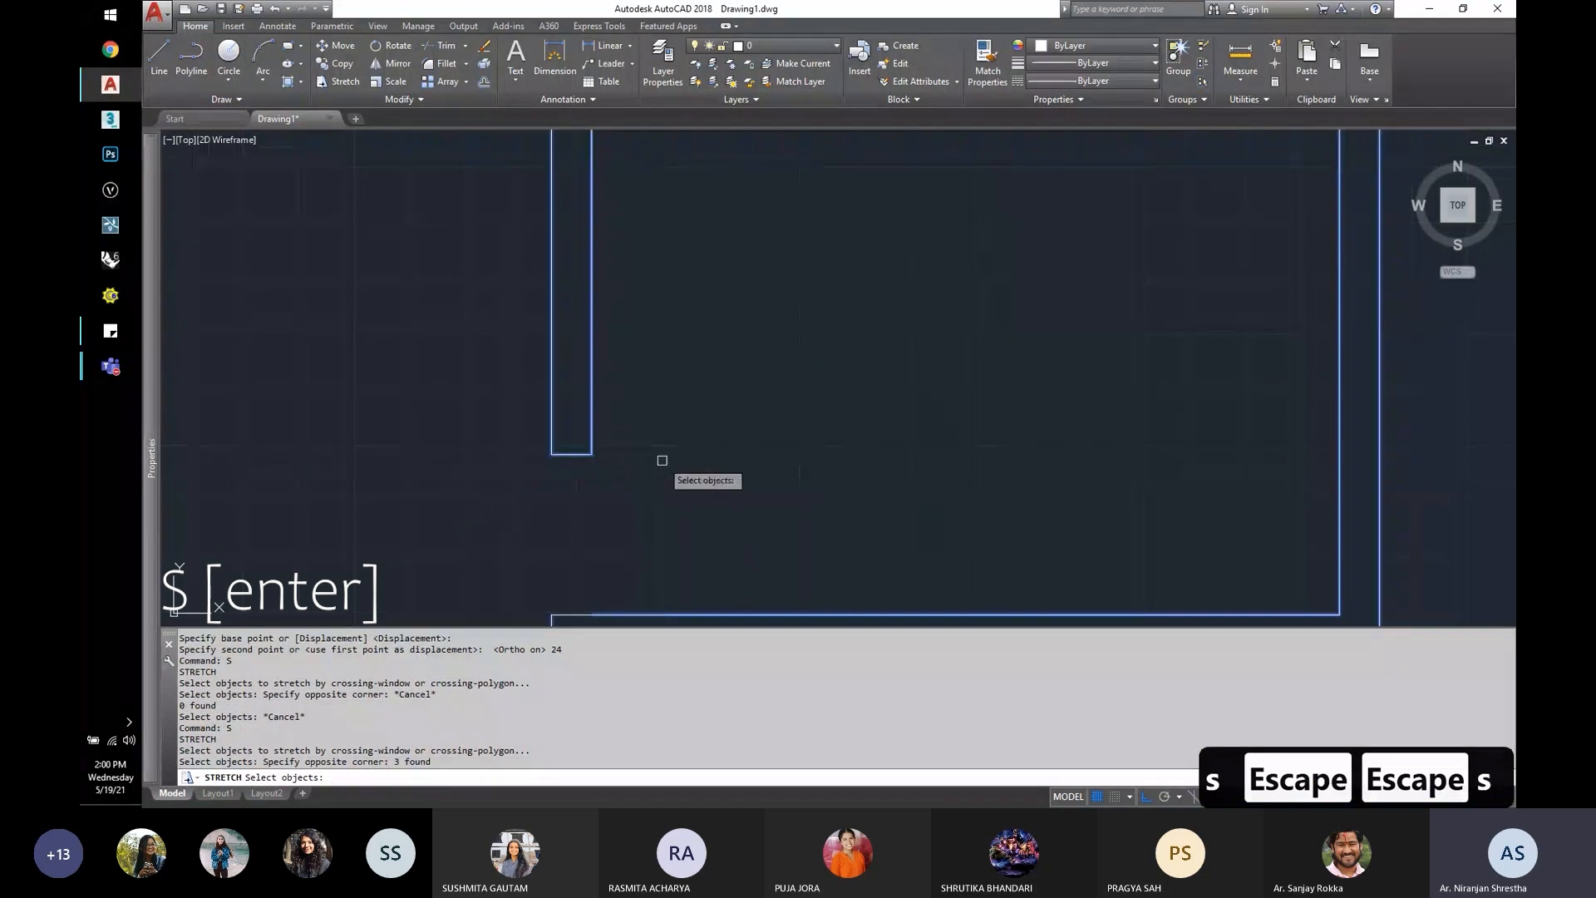
key("Return")
left_click(711, 508)
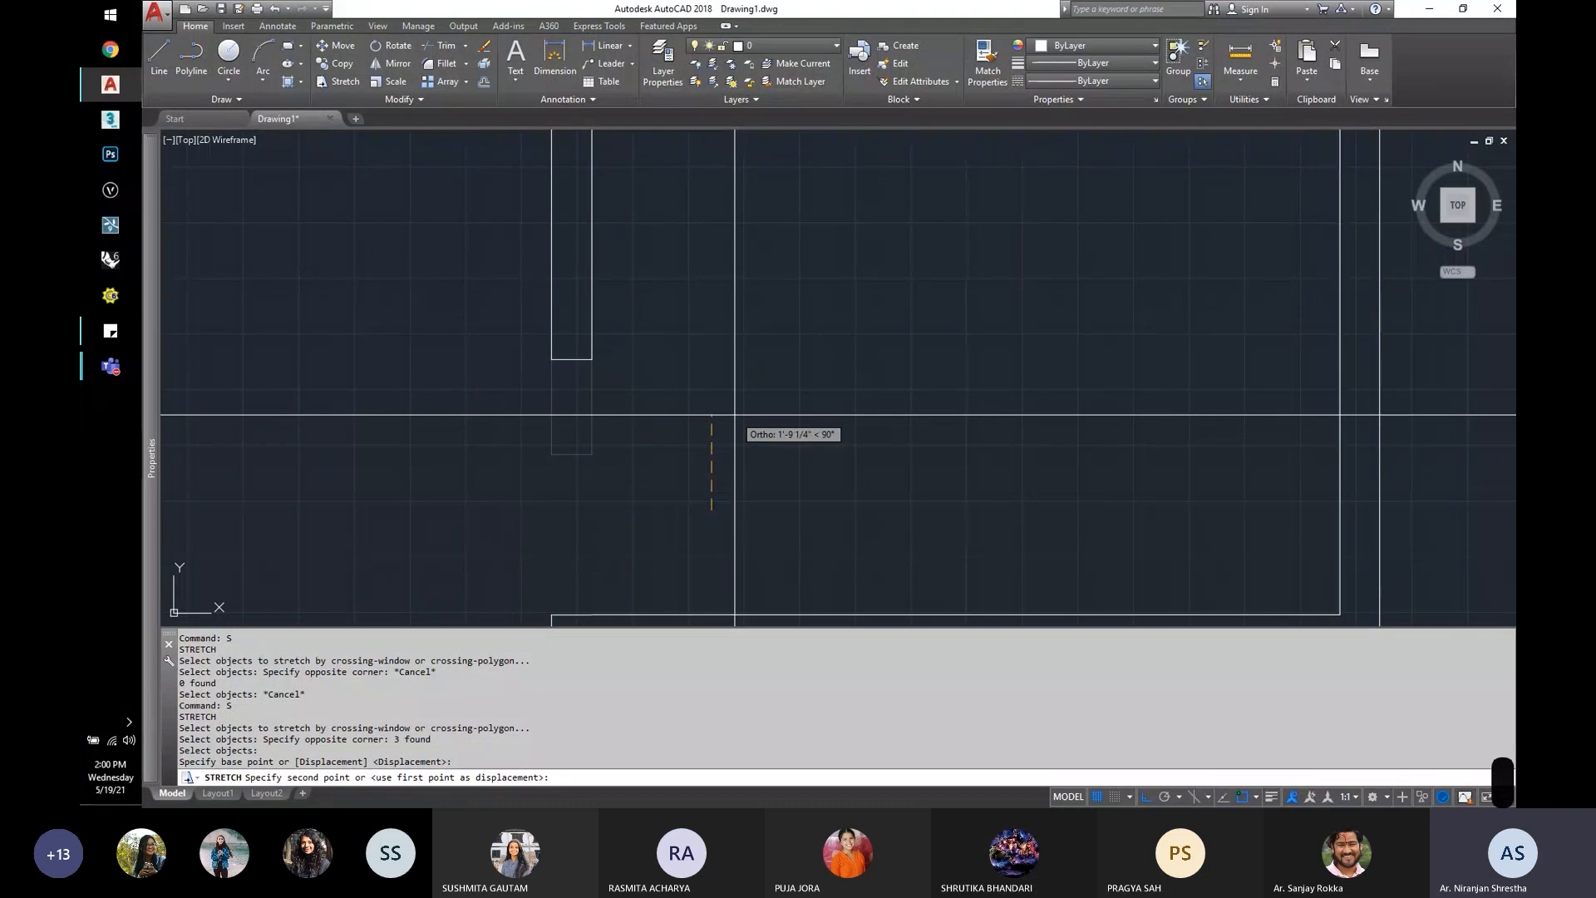
key("Return")
key("Escape")
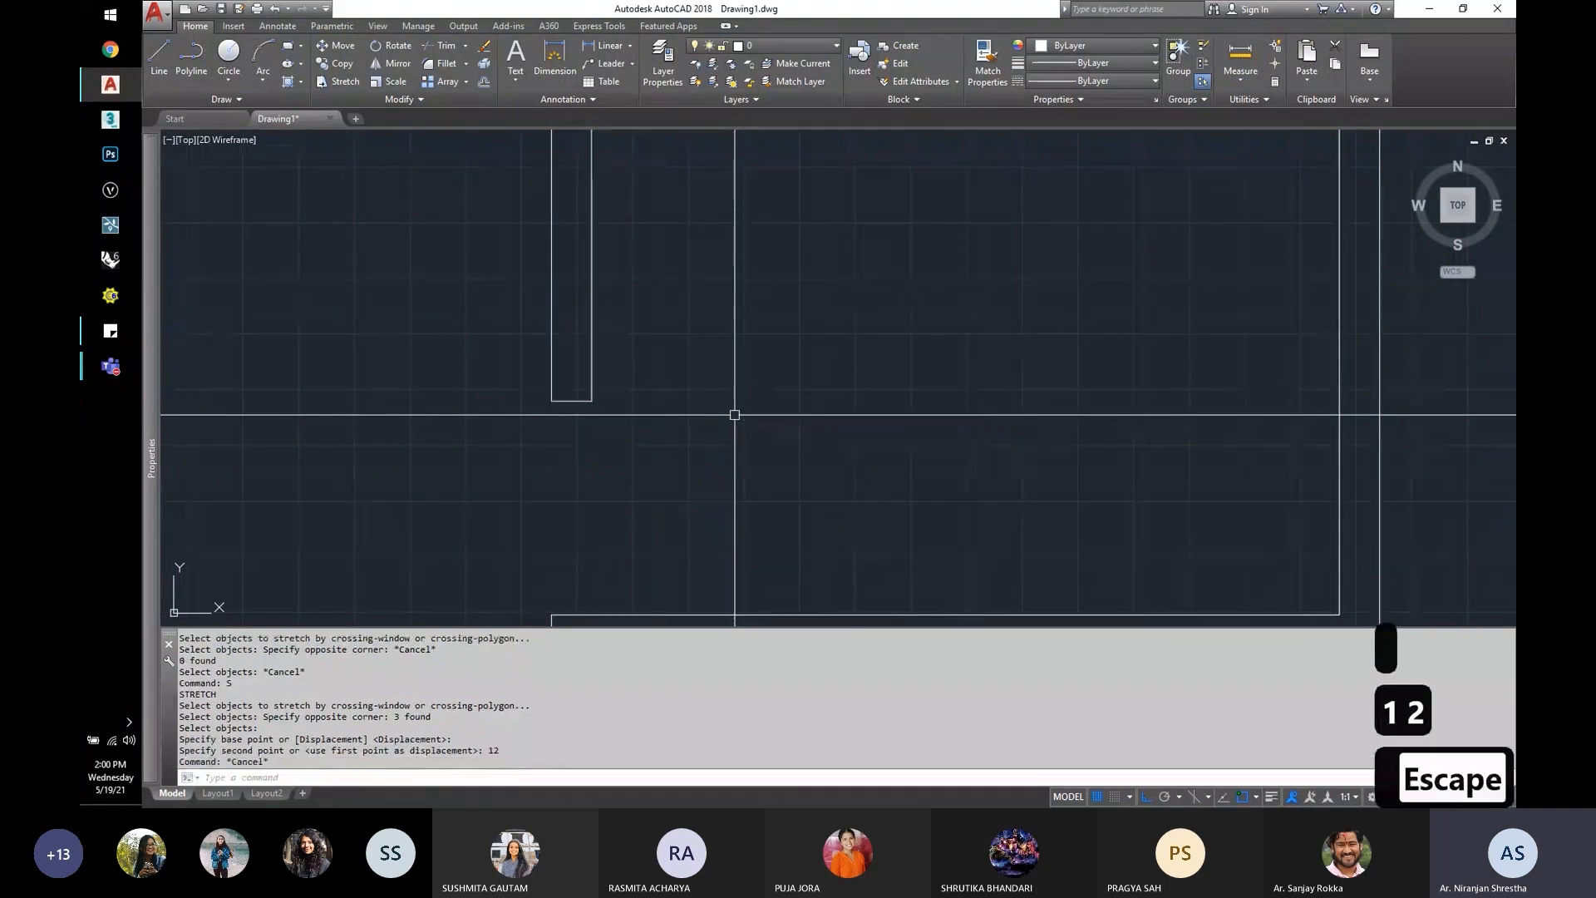
scroll(559, 405, "down", 5)
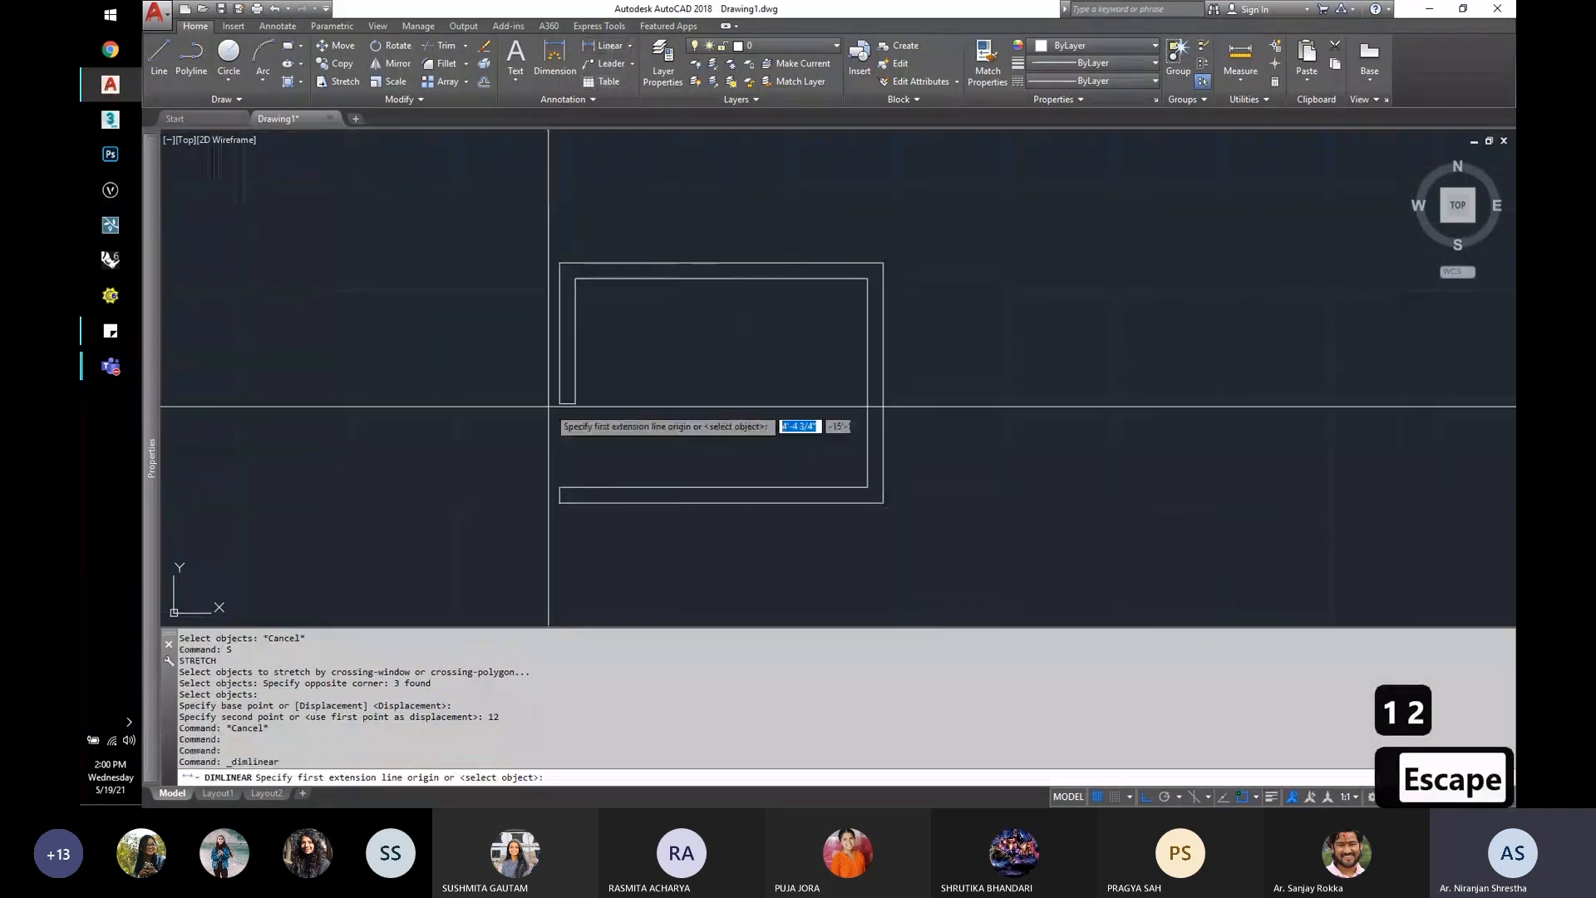
Step: Draw a circle with a radius of about 1'-2" in the empty area to the right of the room outline
type("c")
key("Return")
left_click(735, 368)
scroll(741, 367, "up", 3)
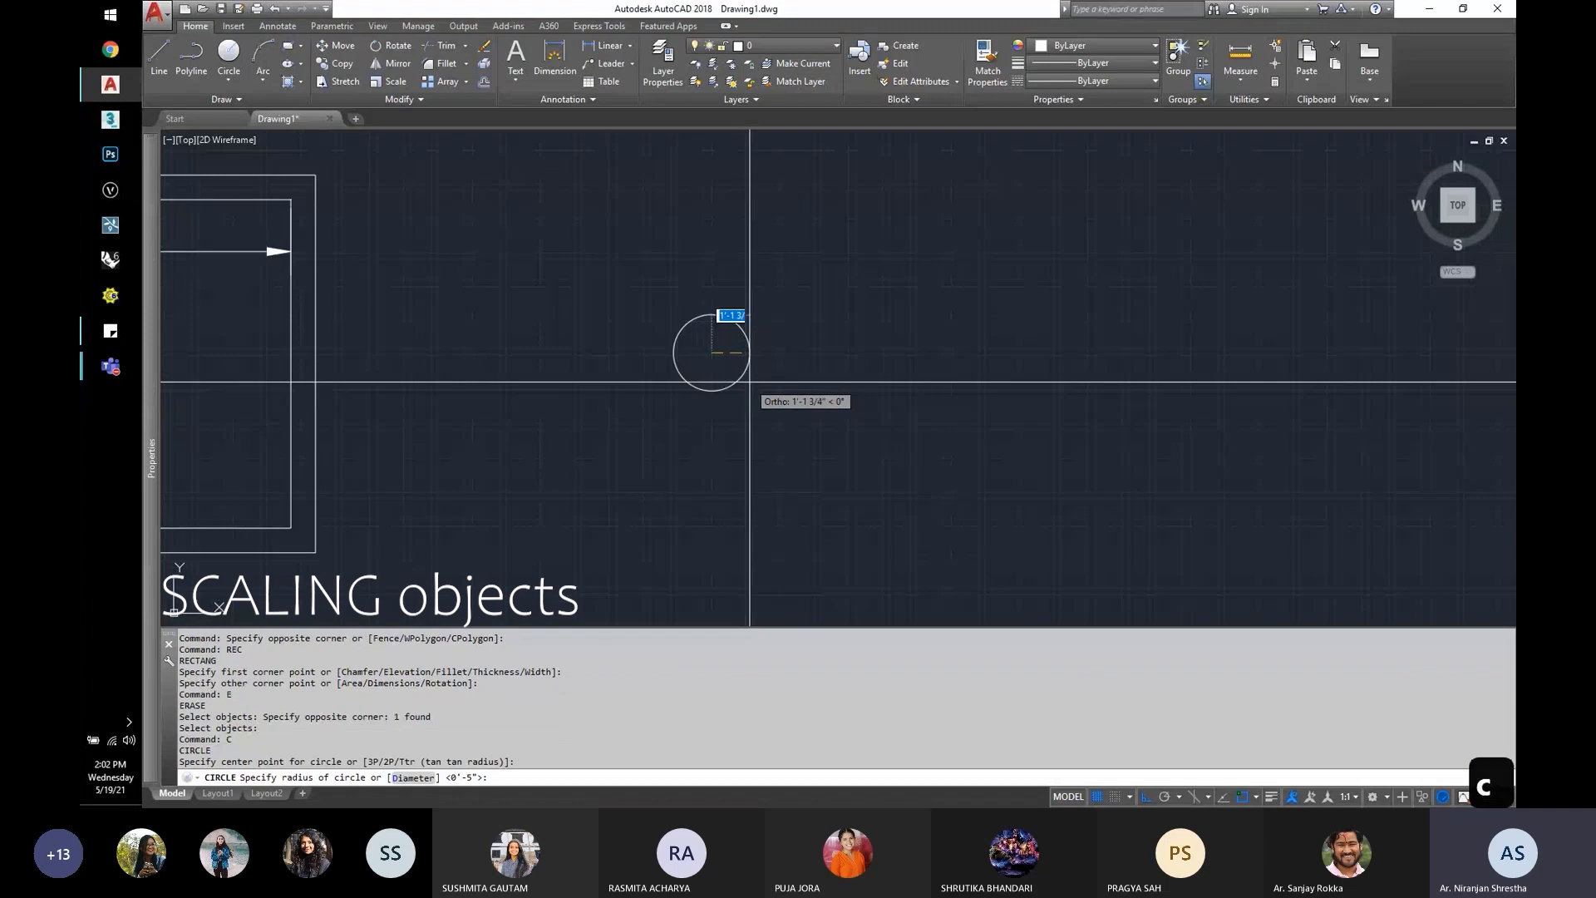
left_click(752, 351)
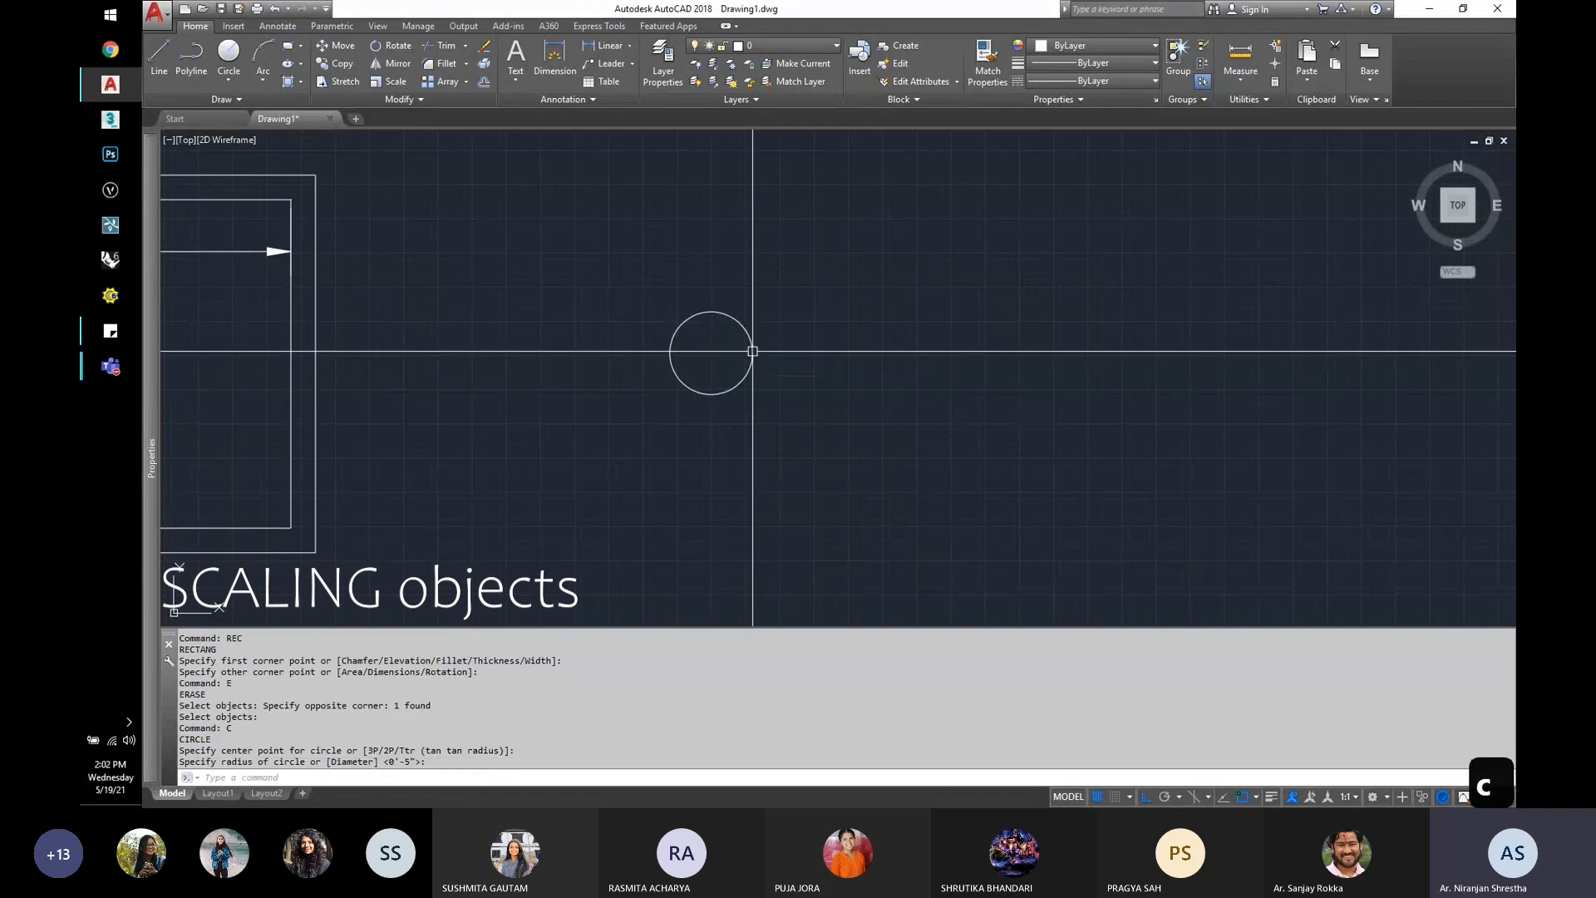
Step: Draw a wide, low rectangle to the right of the circle
scroll(644, 397, "down", 2)
middle_click_drag(772, 415, 755, 416)
scroll(677, 418, "up", 2)
type("rec")
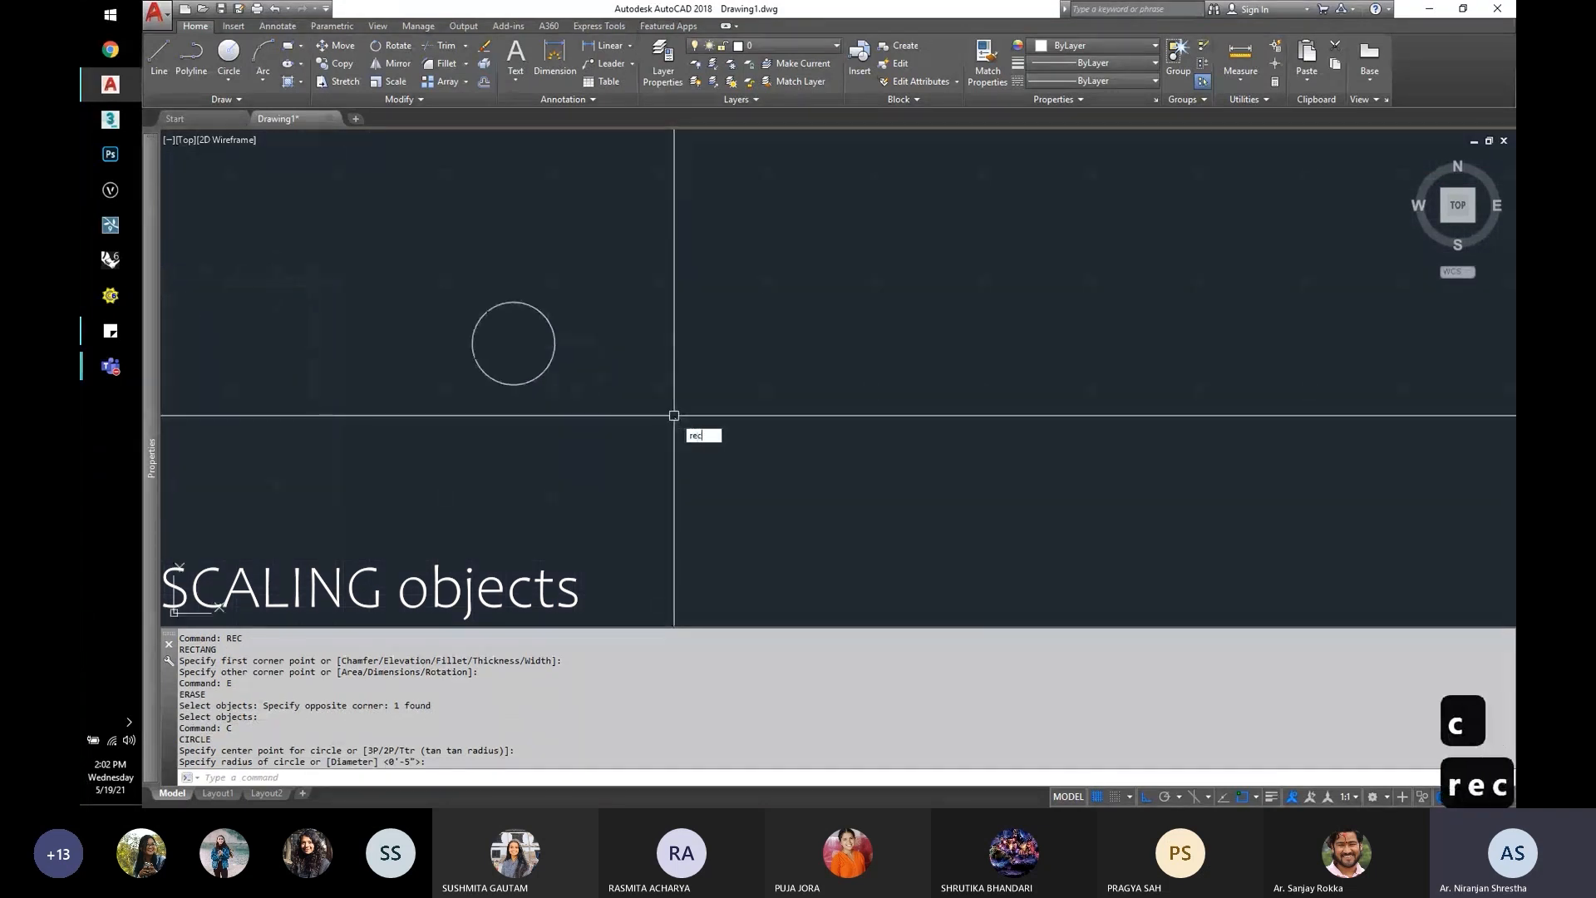
key("Return")
left_click(659, 378)
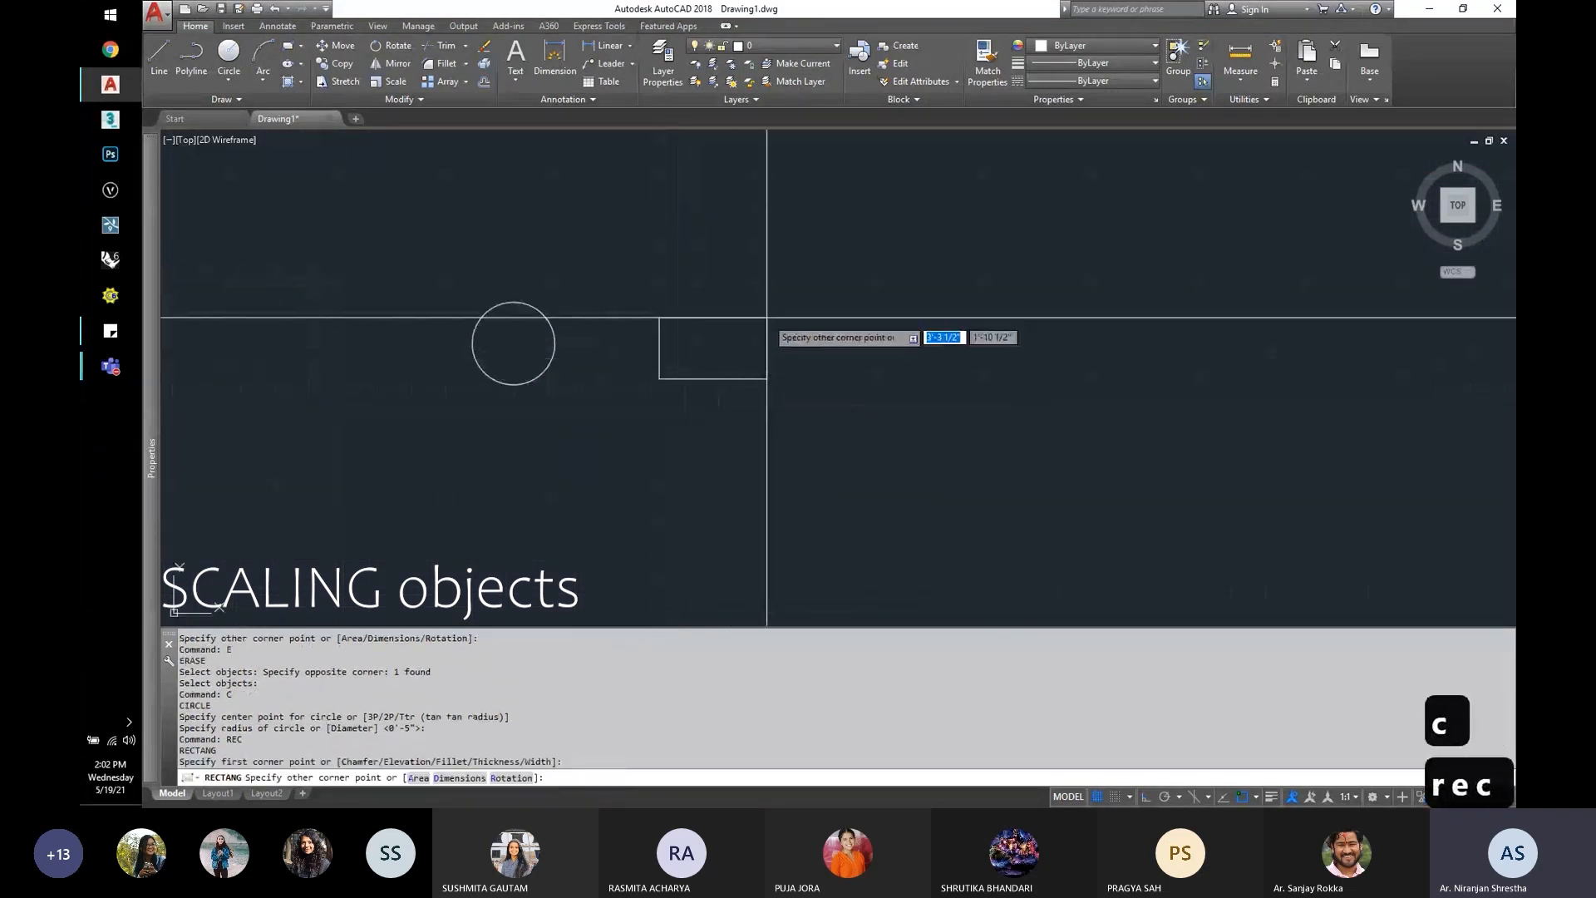
left_click(806, 330)
scroll(429, 313, "up", 3)
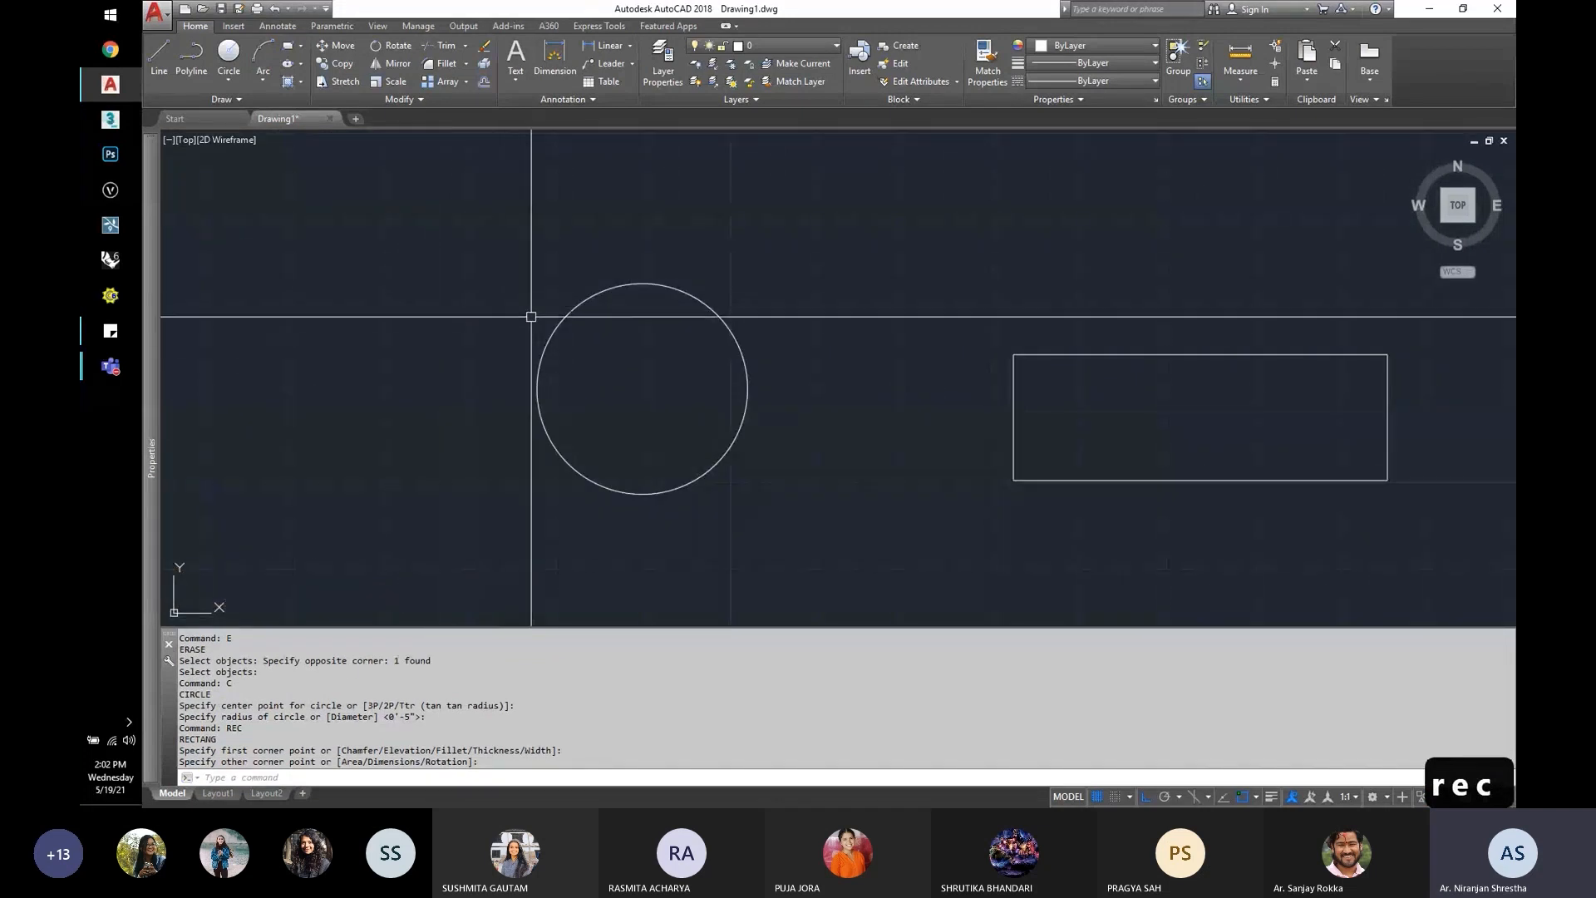
left_click(557, 320)
left_click(443, 349)
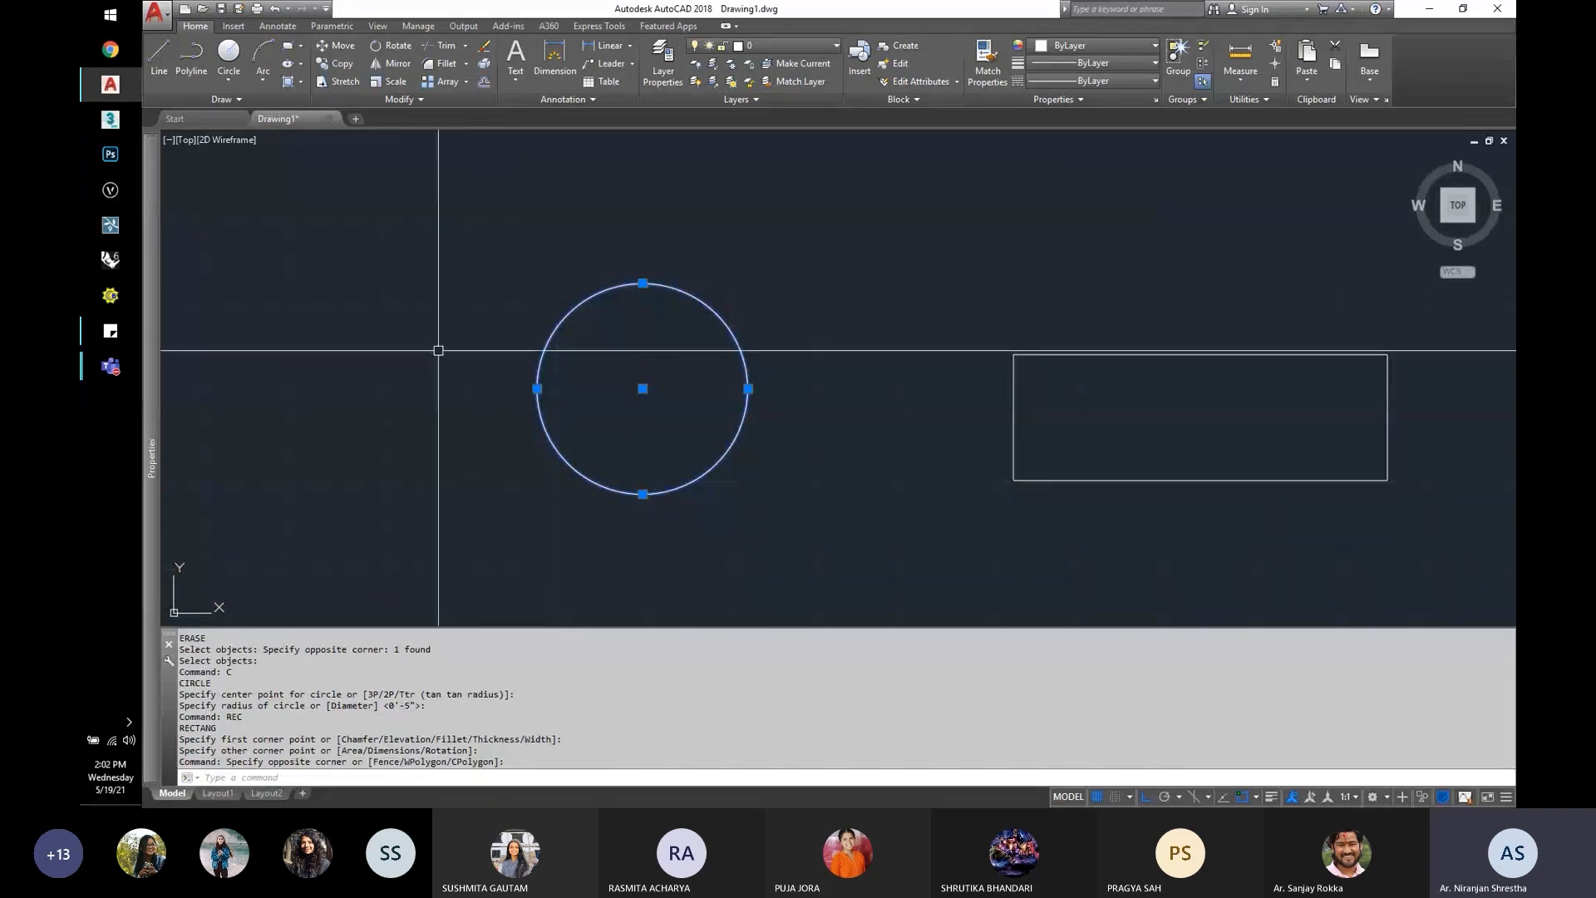
key("Escape")
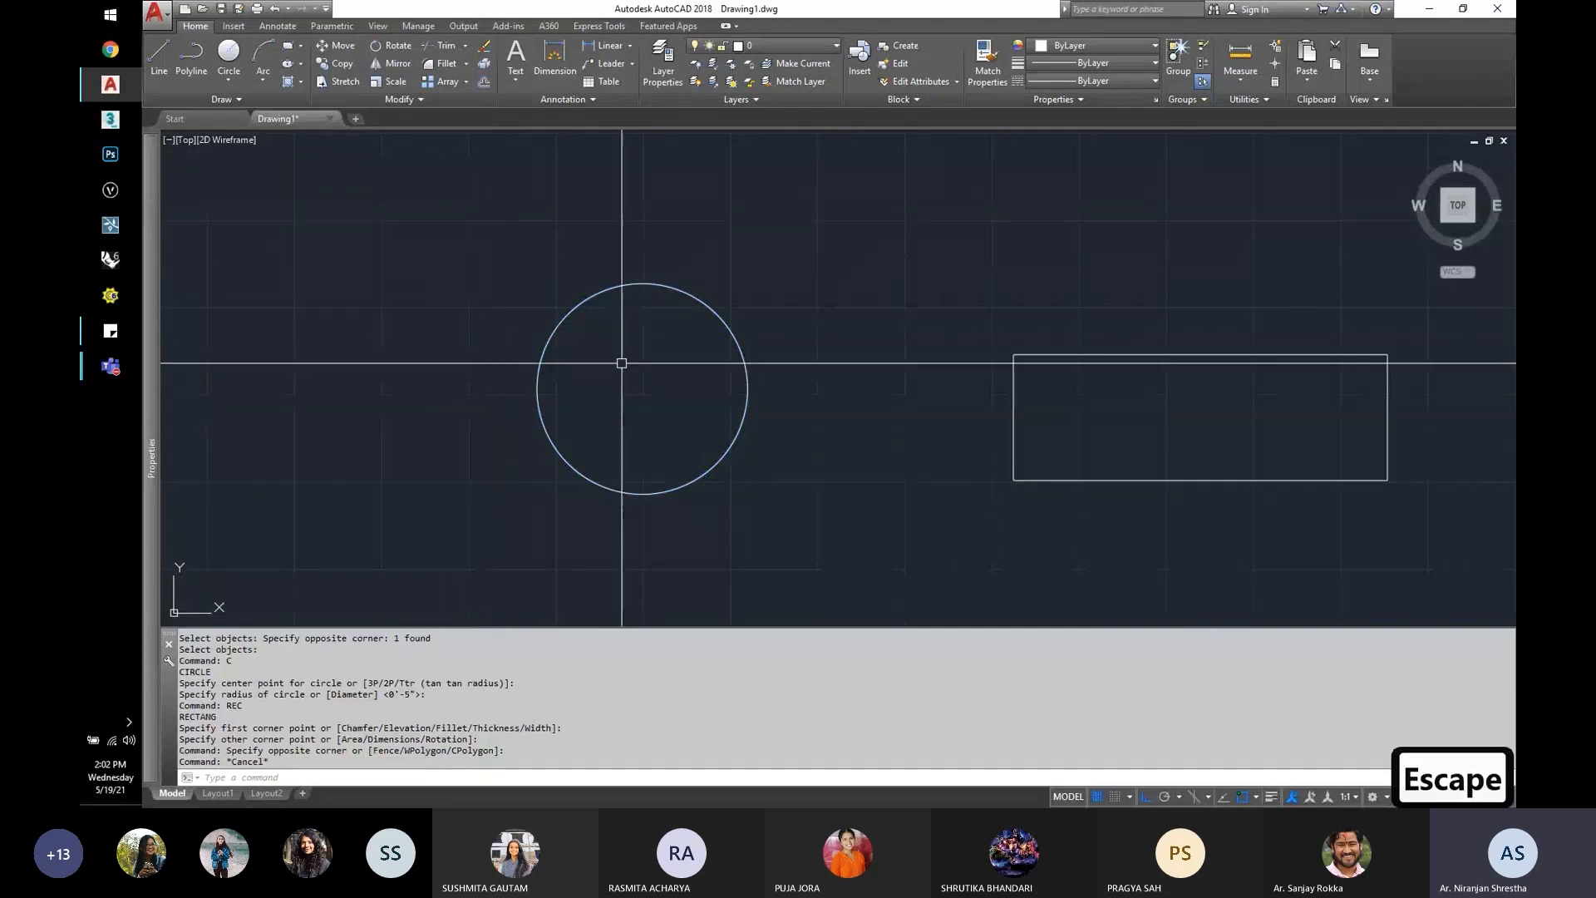
left_click(713, 299)
scroll(634, 340, "down", 2)
key("Escape")
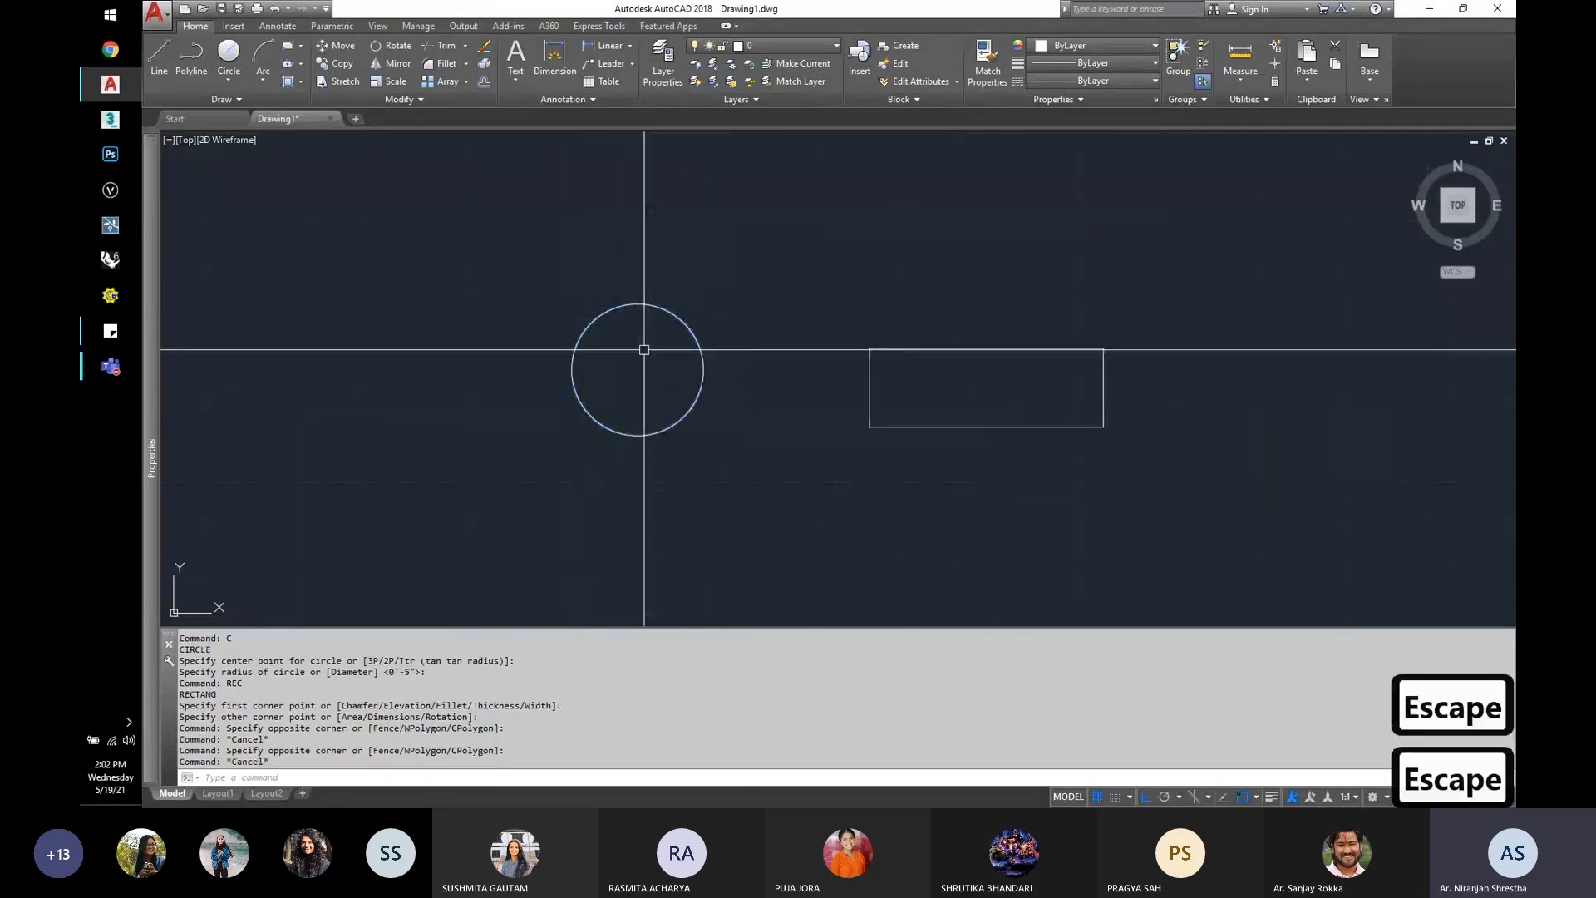
left_click(682, 314)
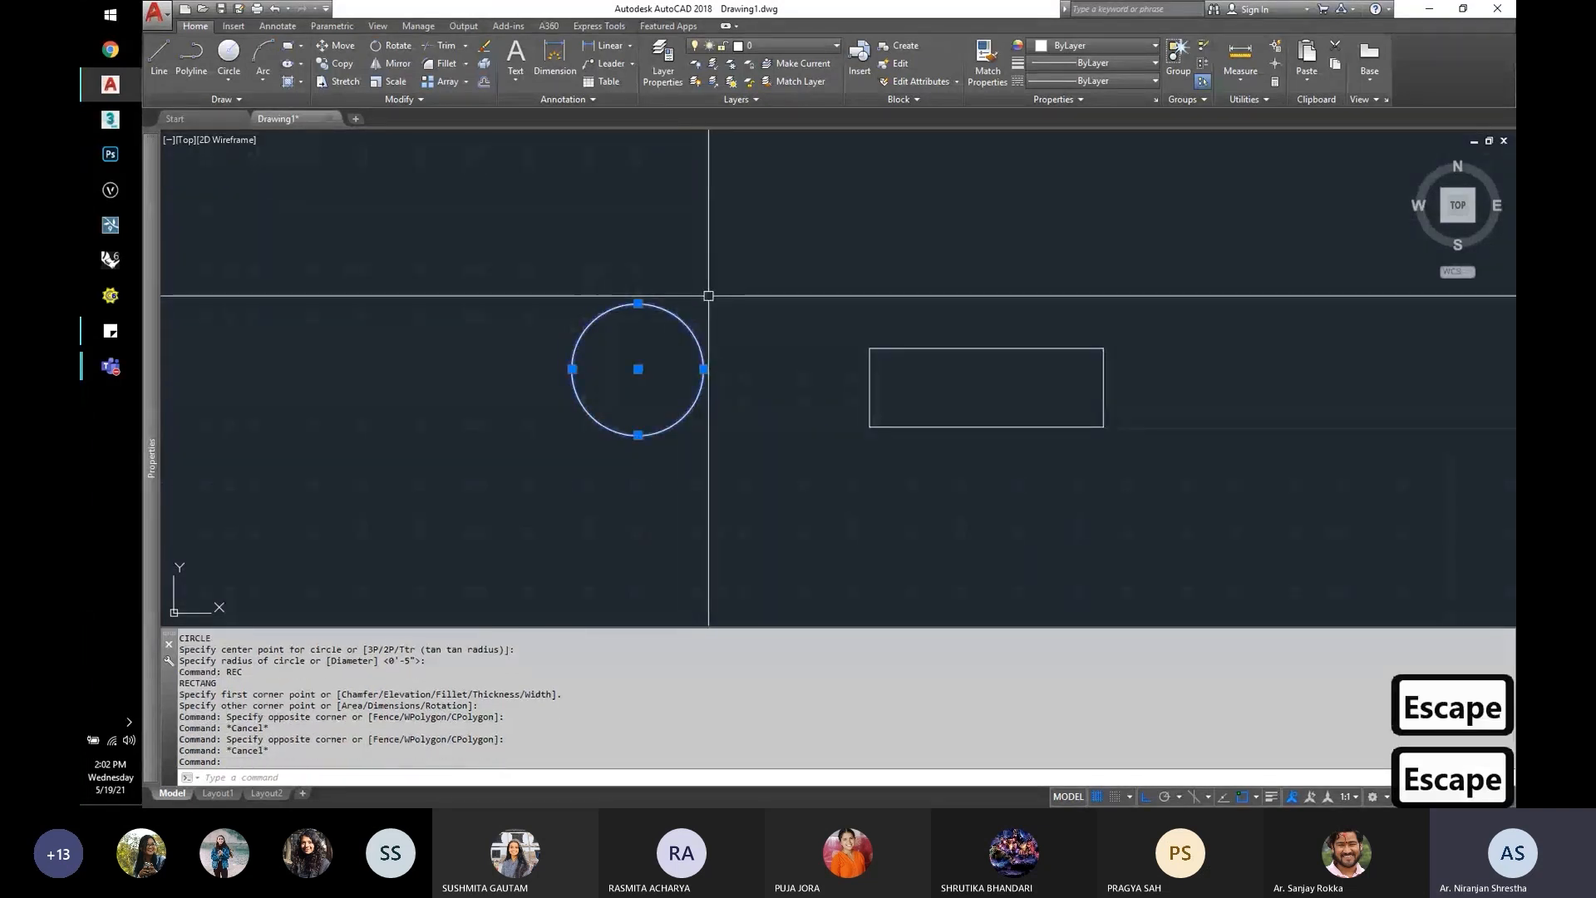
key("Escape")
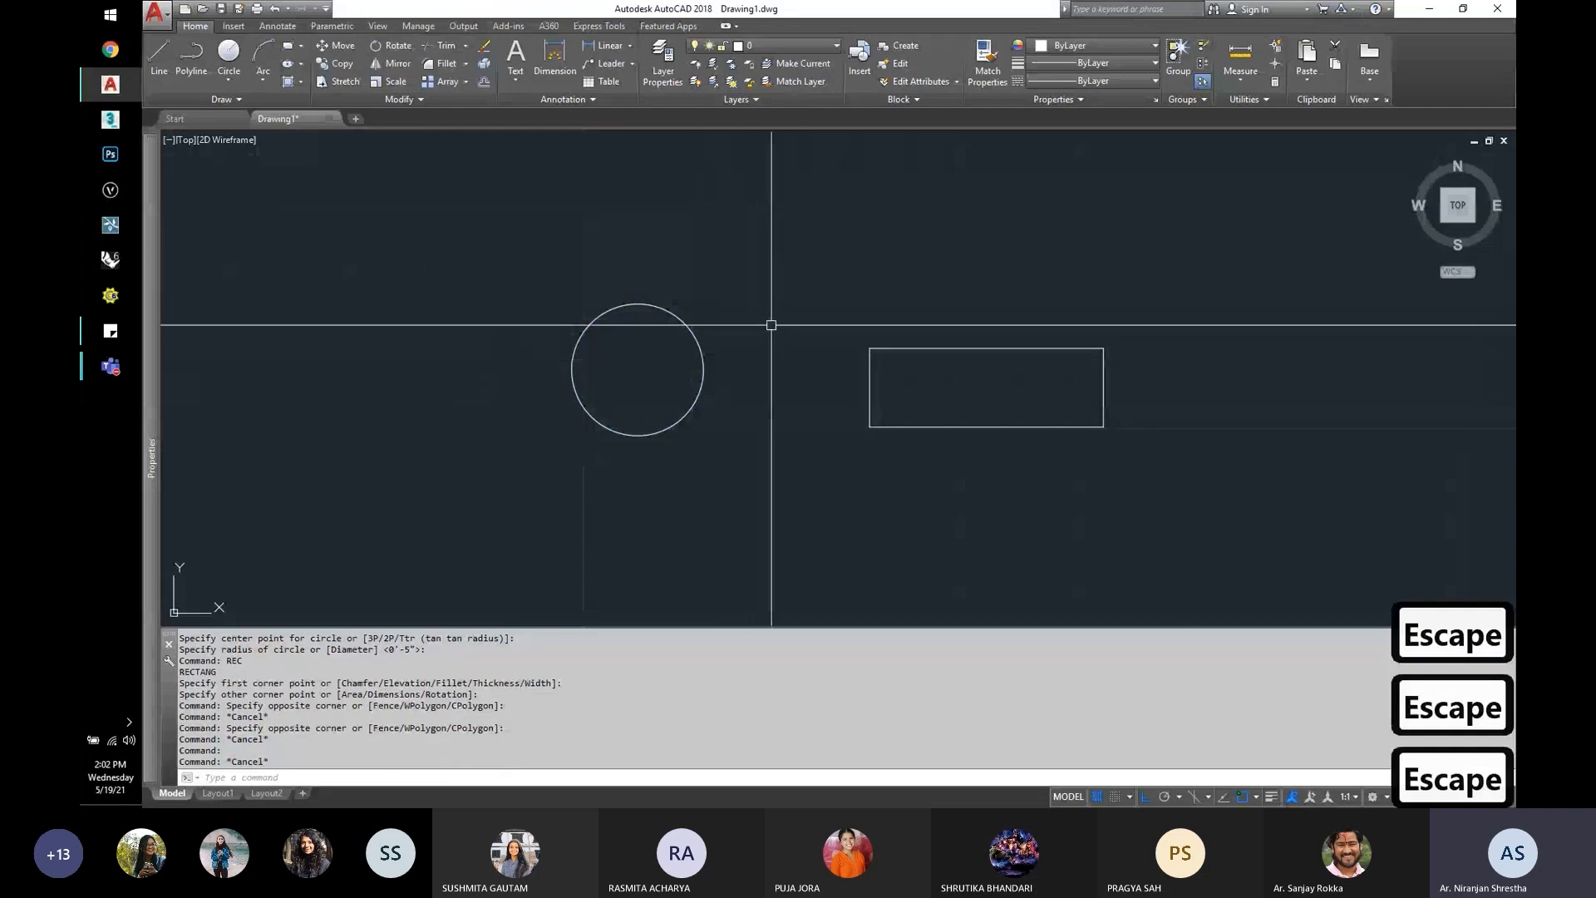
key("Escape")
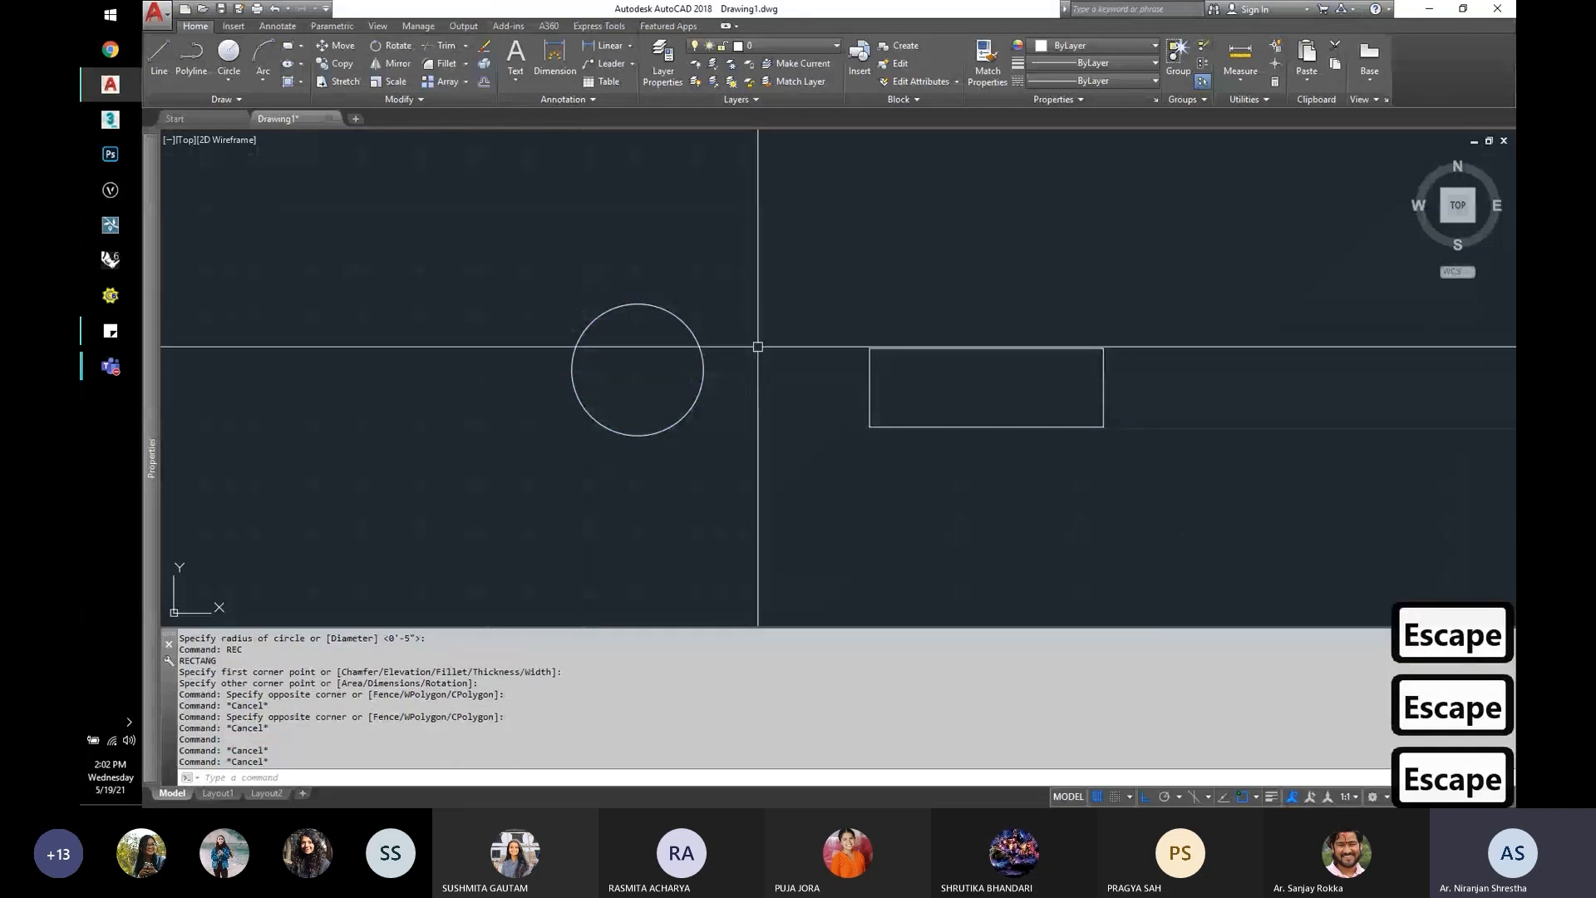
scroll(634, 381, "down", 2)
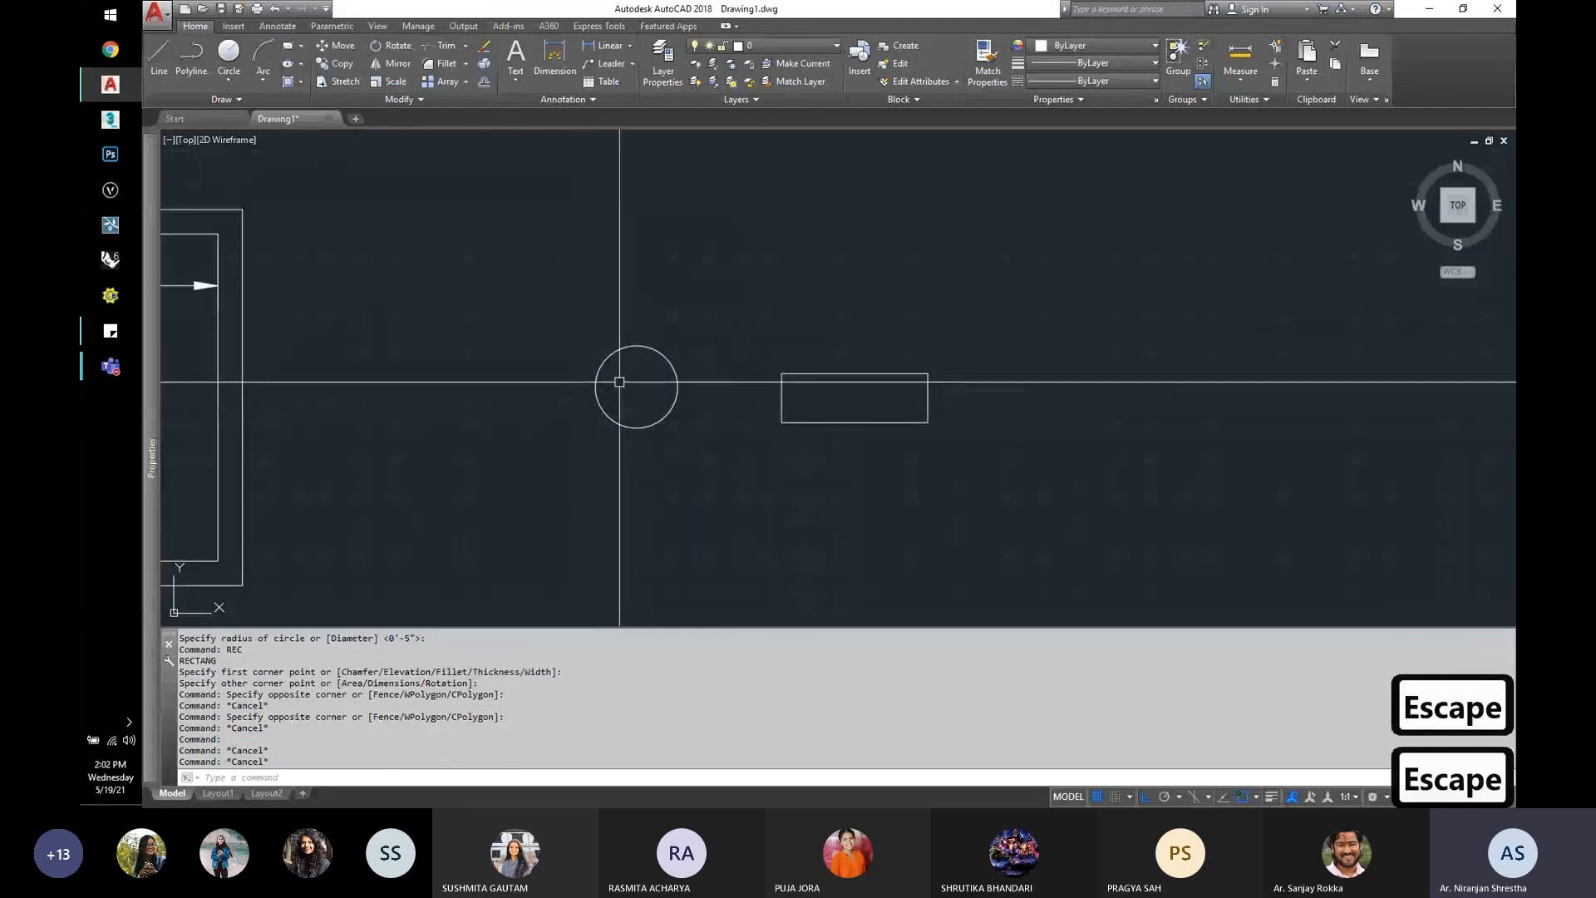
scroll(620, 381, "up", 2)
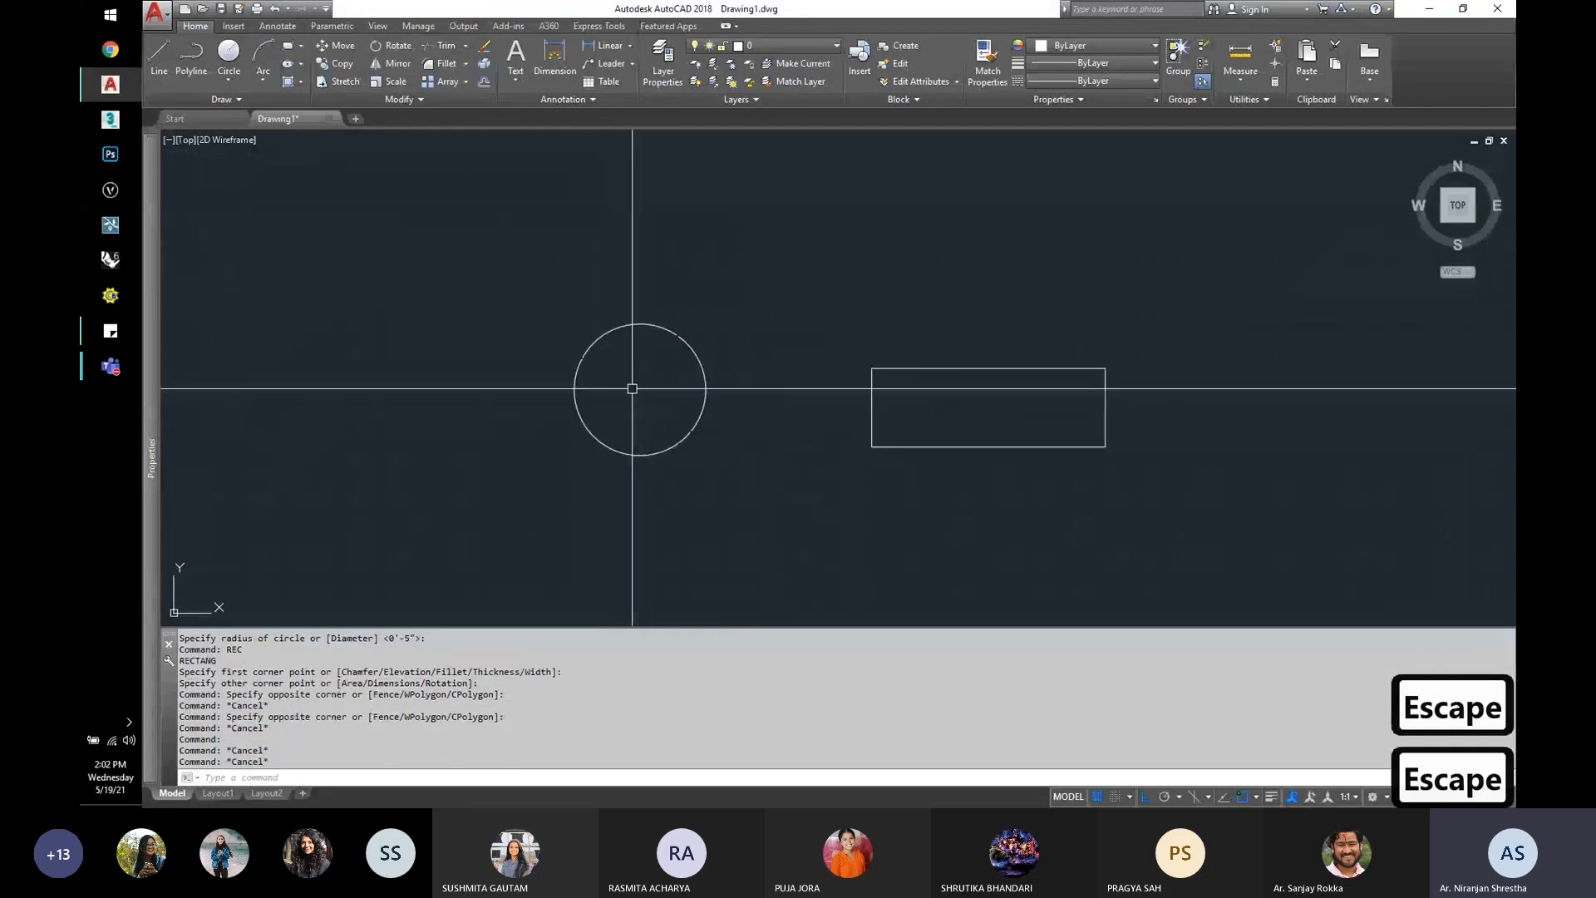
Step: Add a linear dimension above the circle from its center to its right quadrant
left_click(609, 46)
left_click(705, 388)
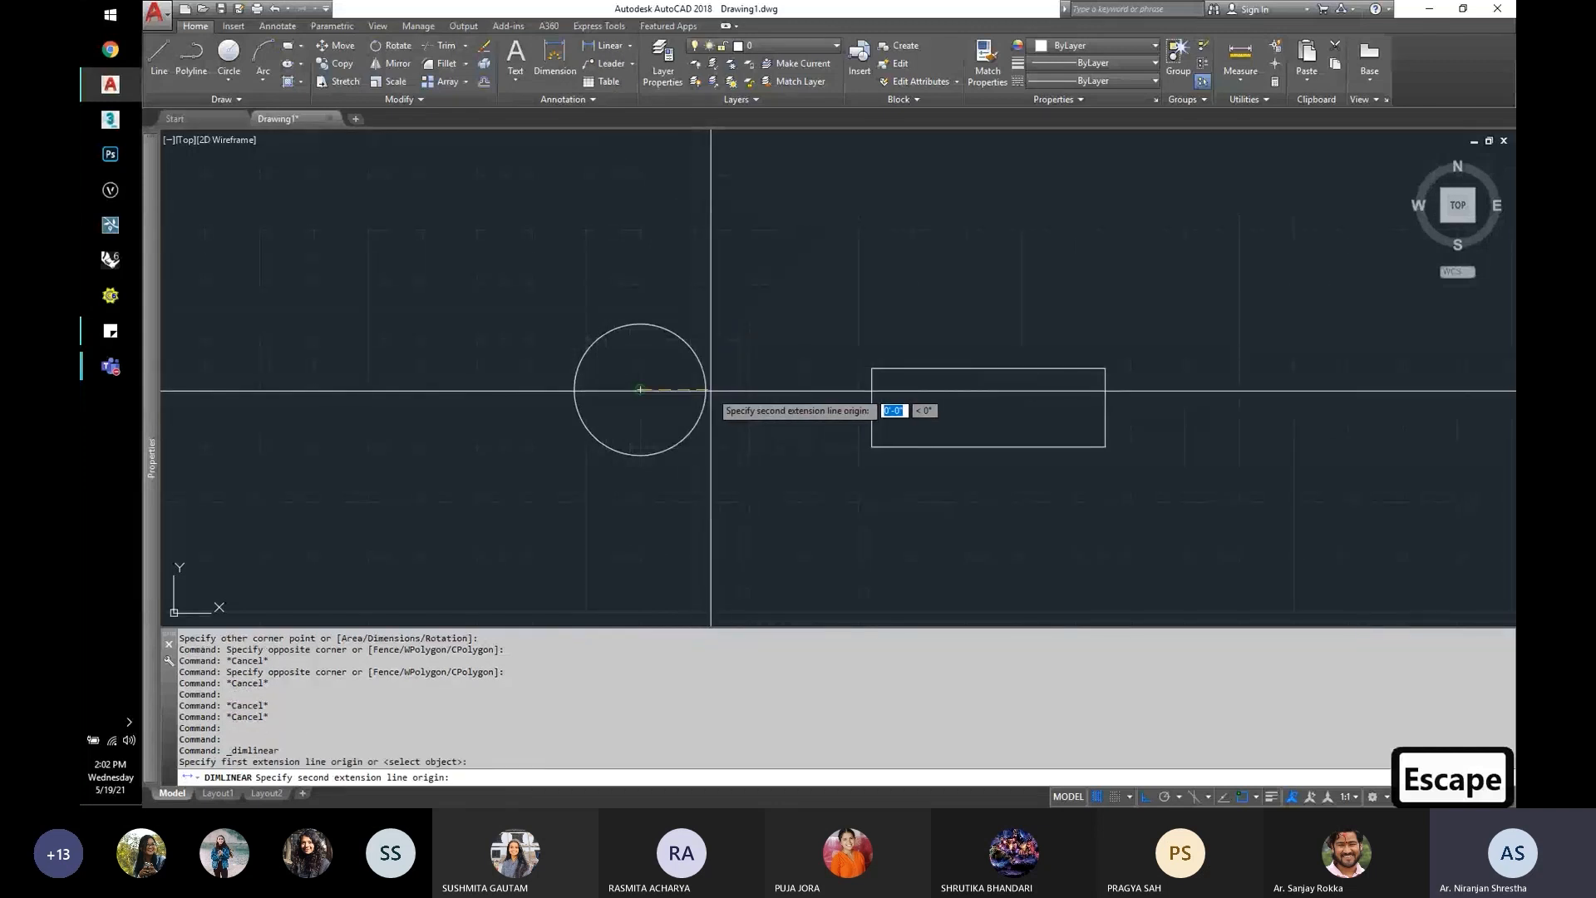
type("quad")
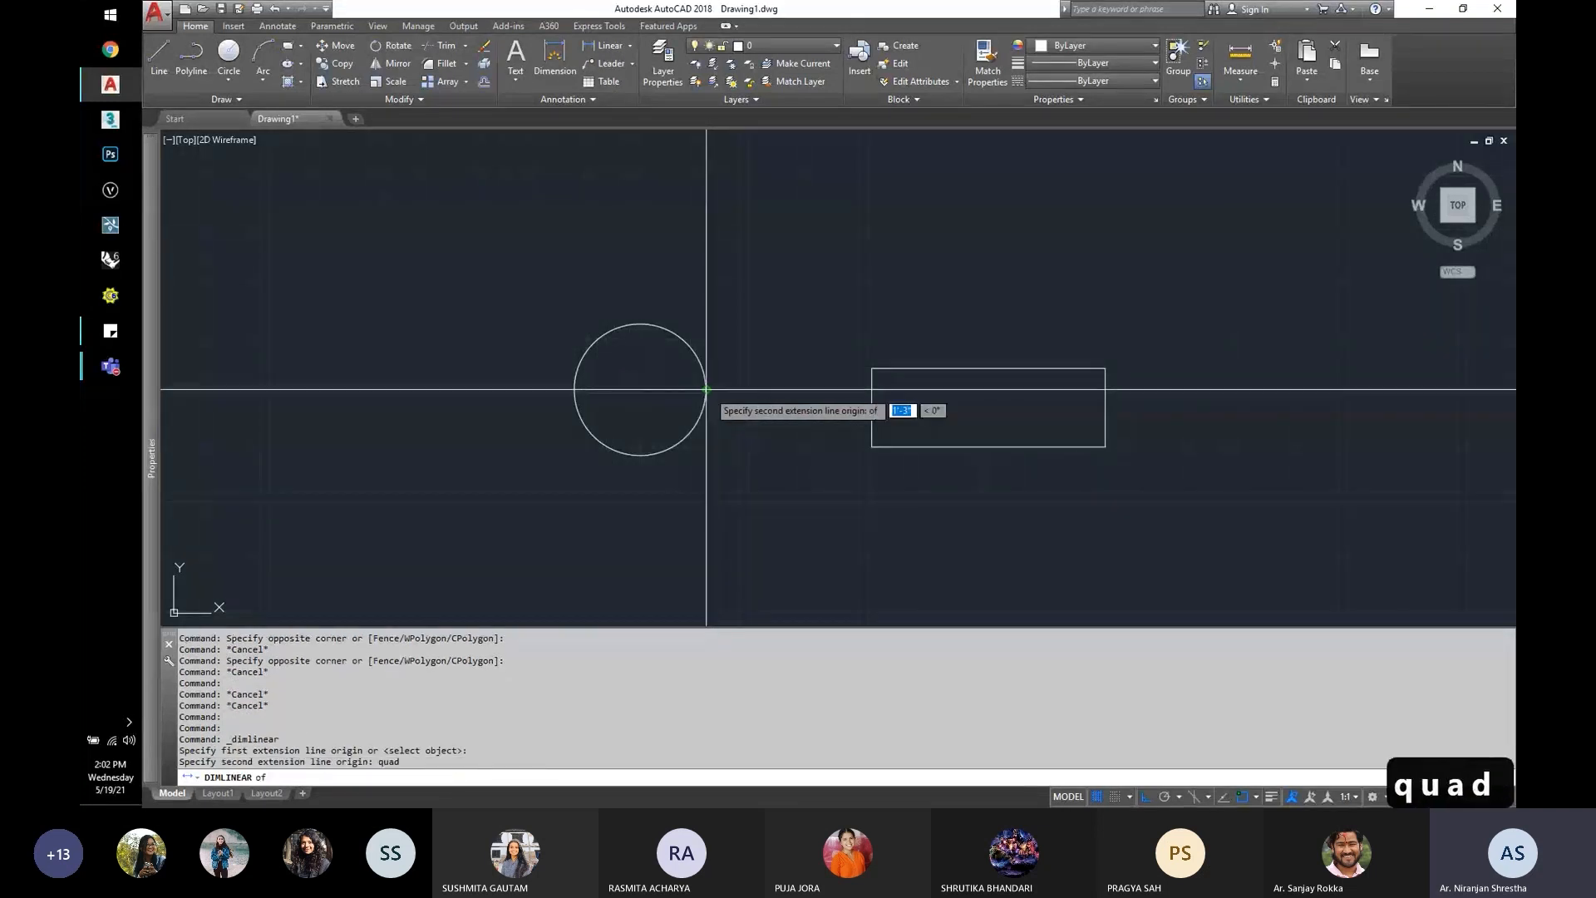
key("Return")
left_click(707, 387)
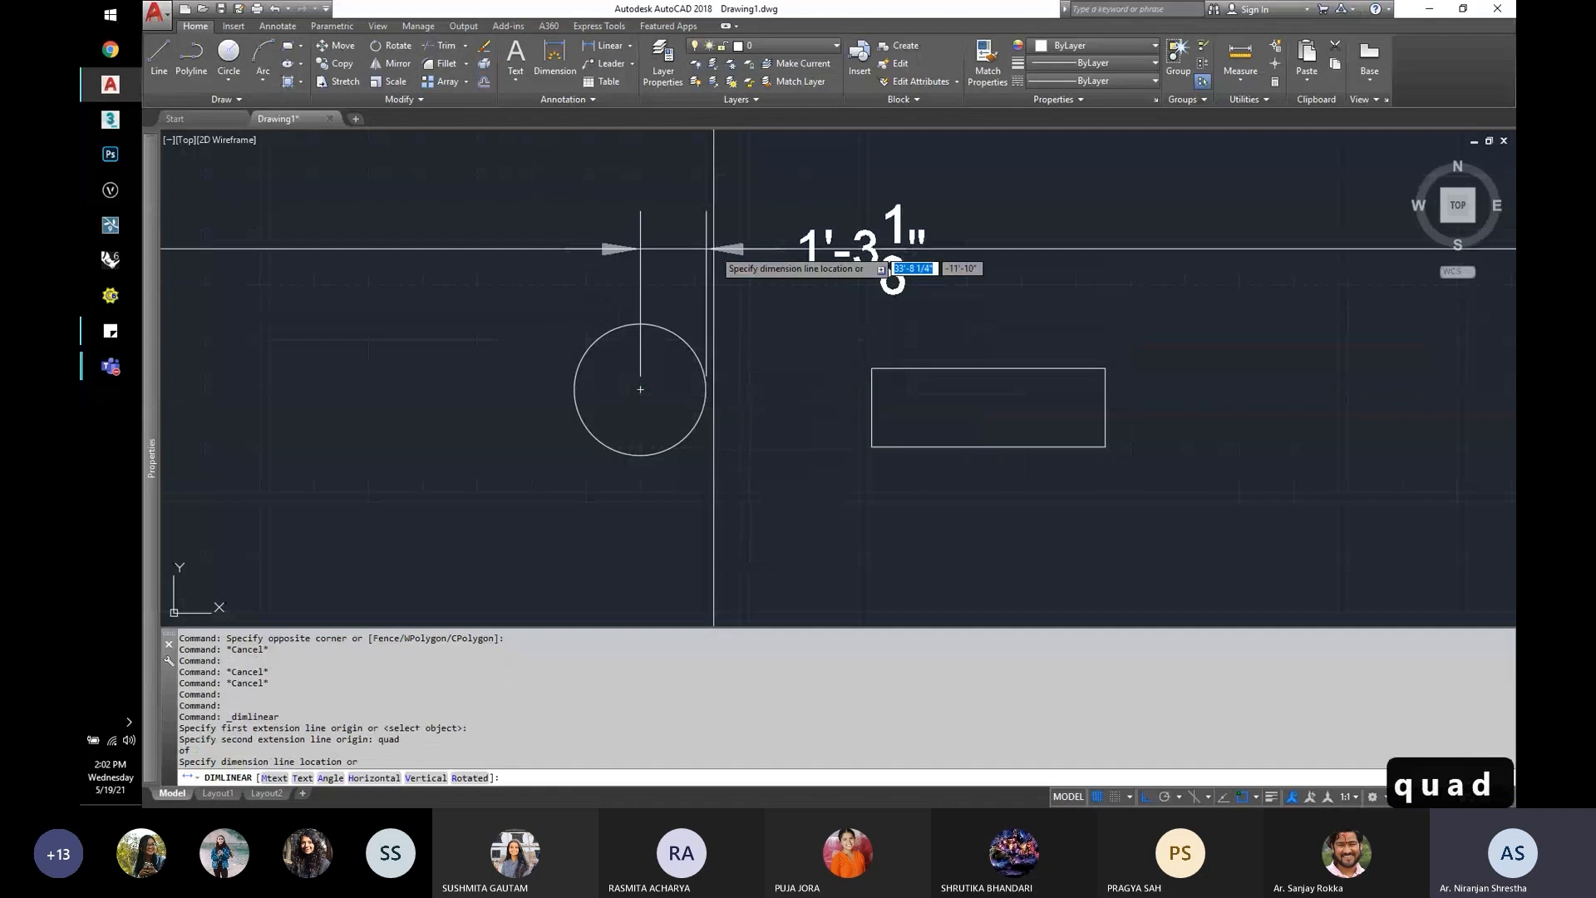
left_click(713, 248)
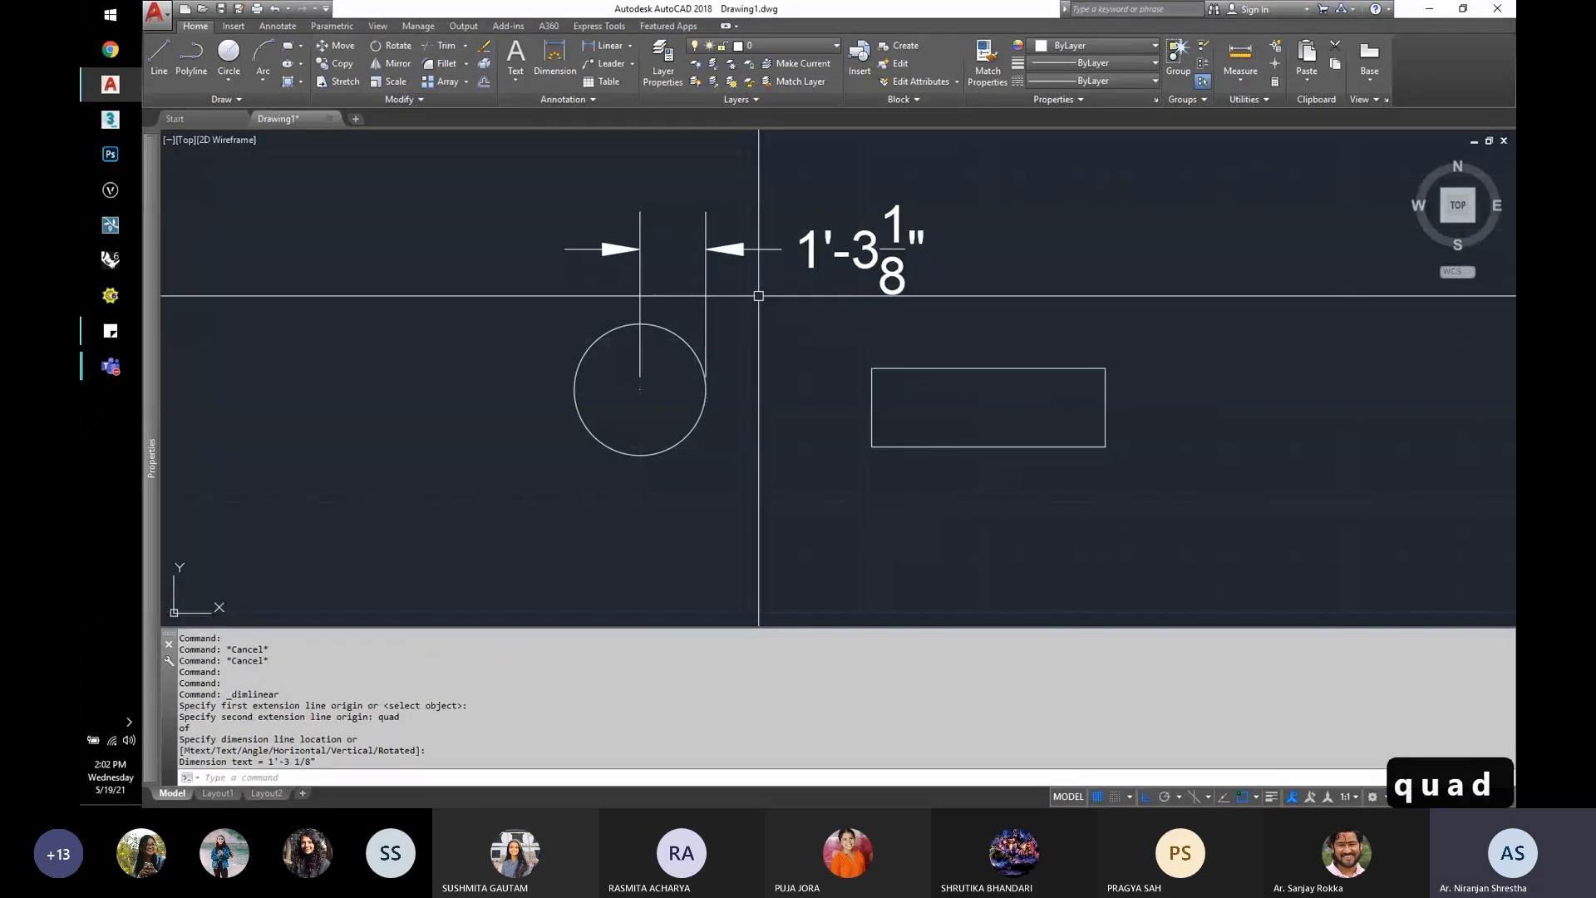
Step: Erase the radius dimension above the circle
type("e")
key("space")
left_click(691, 248)
left_click(557, 200)
key("space")
Step: Erase the rectangle beside the circle
scroll(610, 280, "down", 4)
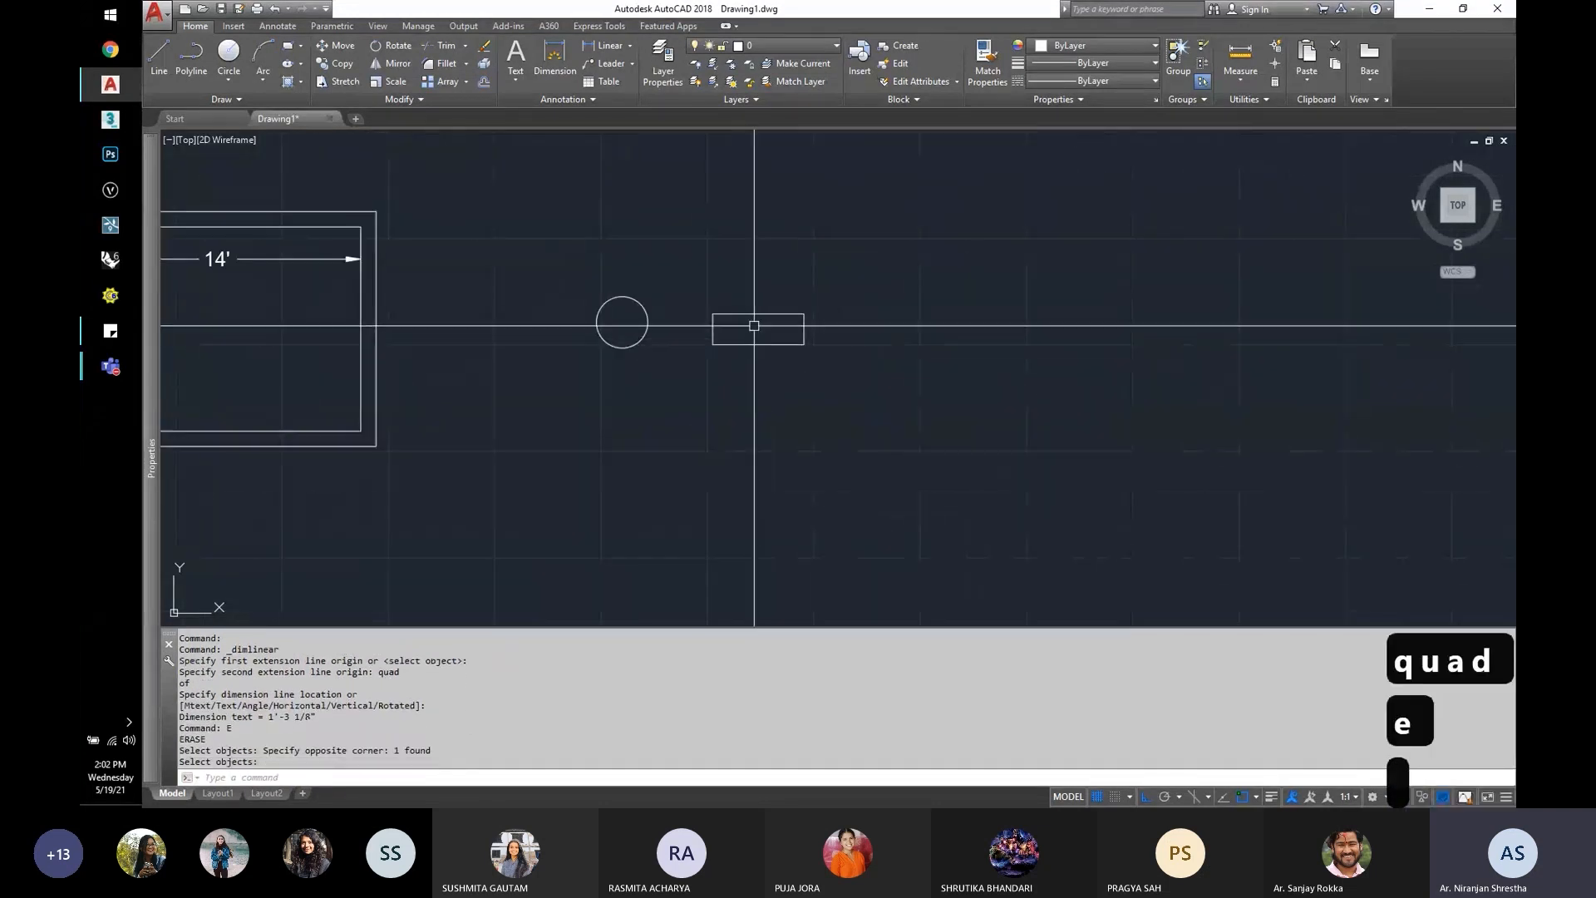
scroll(754, 336, "up", 2)
type("e")
key("space")
left_click(727, 363)
left_click(725, 361)
left_click(771, 300)
left_click(681, 372)
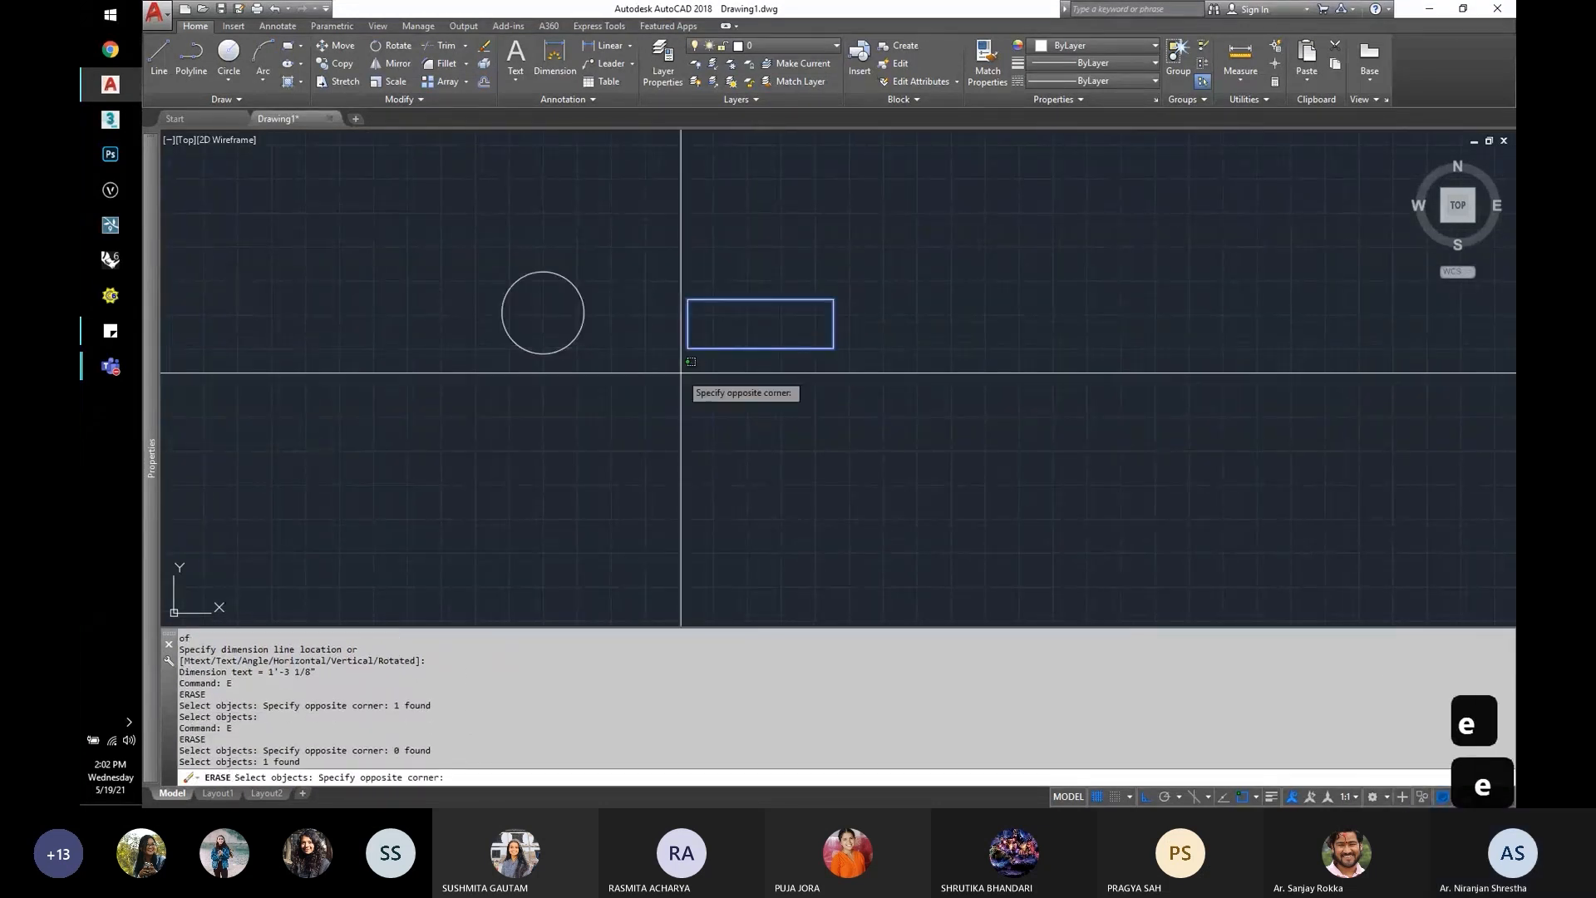
left_click(653, 347)
key("space")
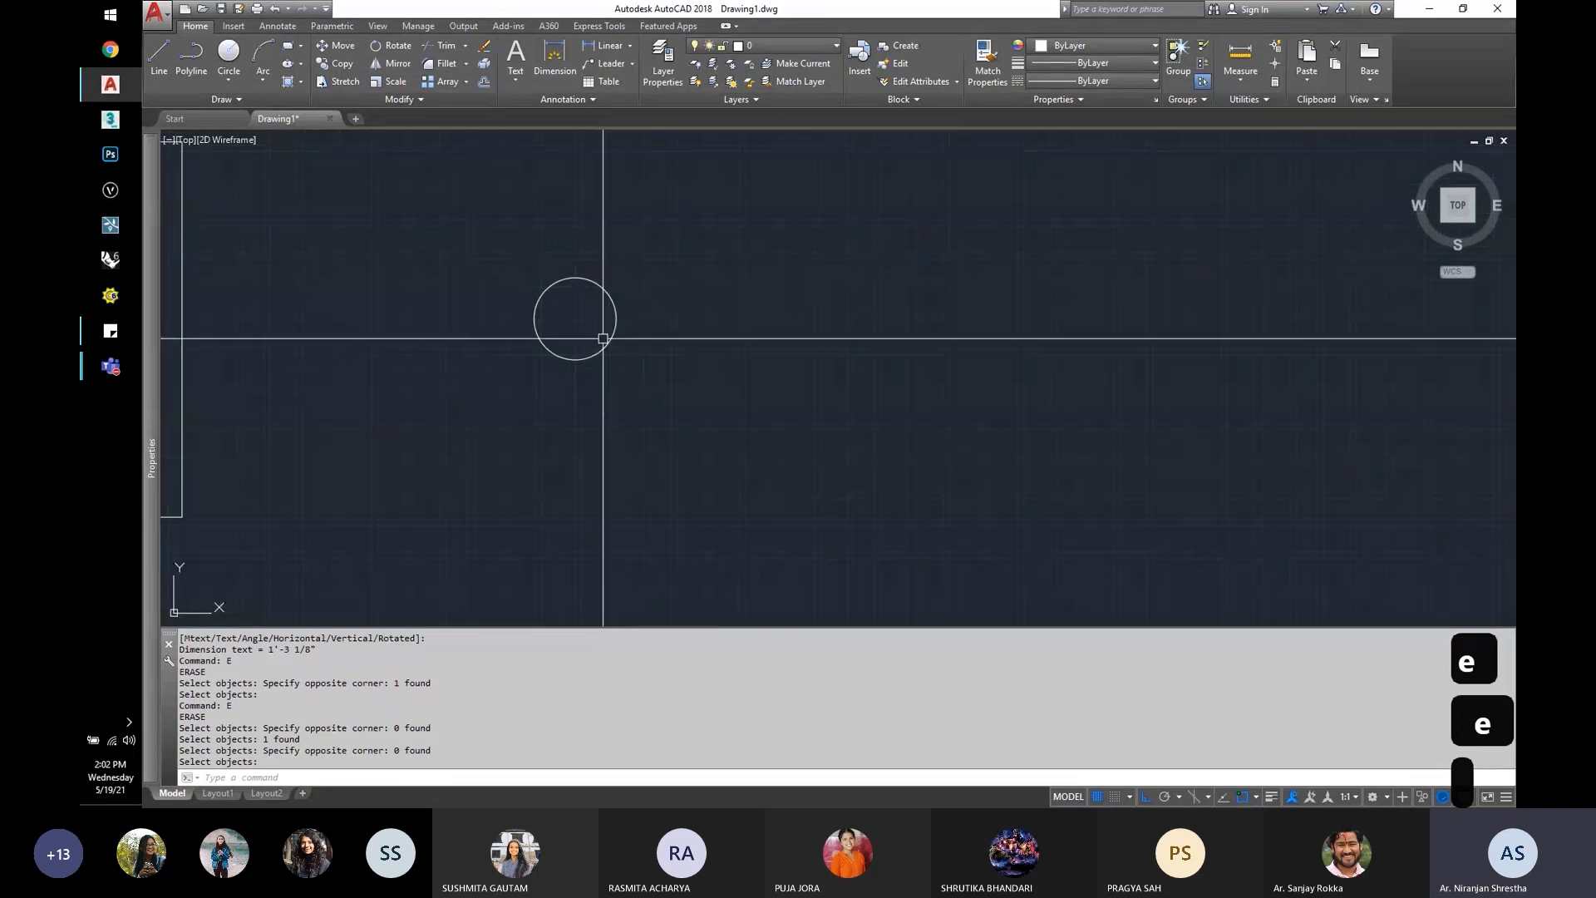
Step: Scale the circle about its center by a factor of 2, with Ortho off
scroll(602, 338, "up", 2)
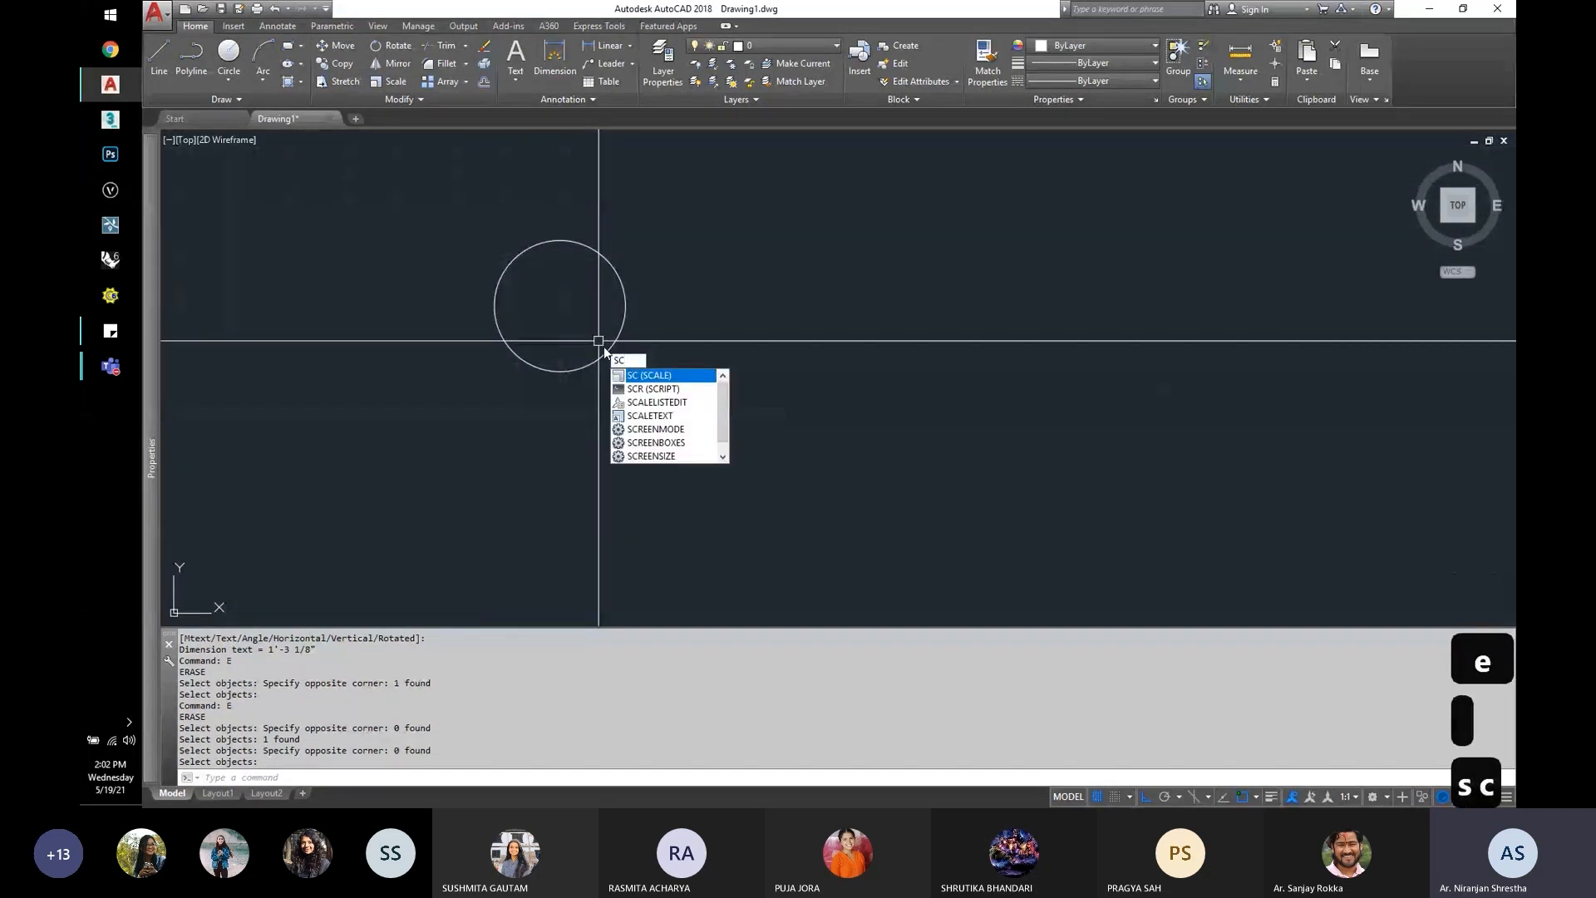
key("Return")
left_click(607, 352)
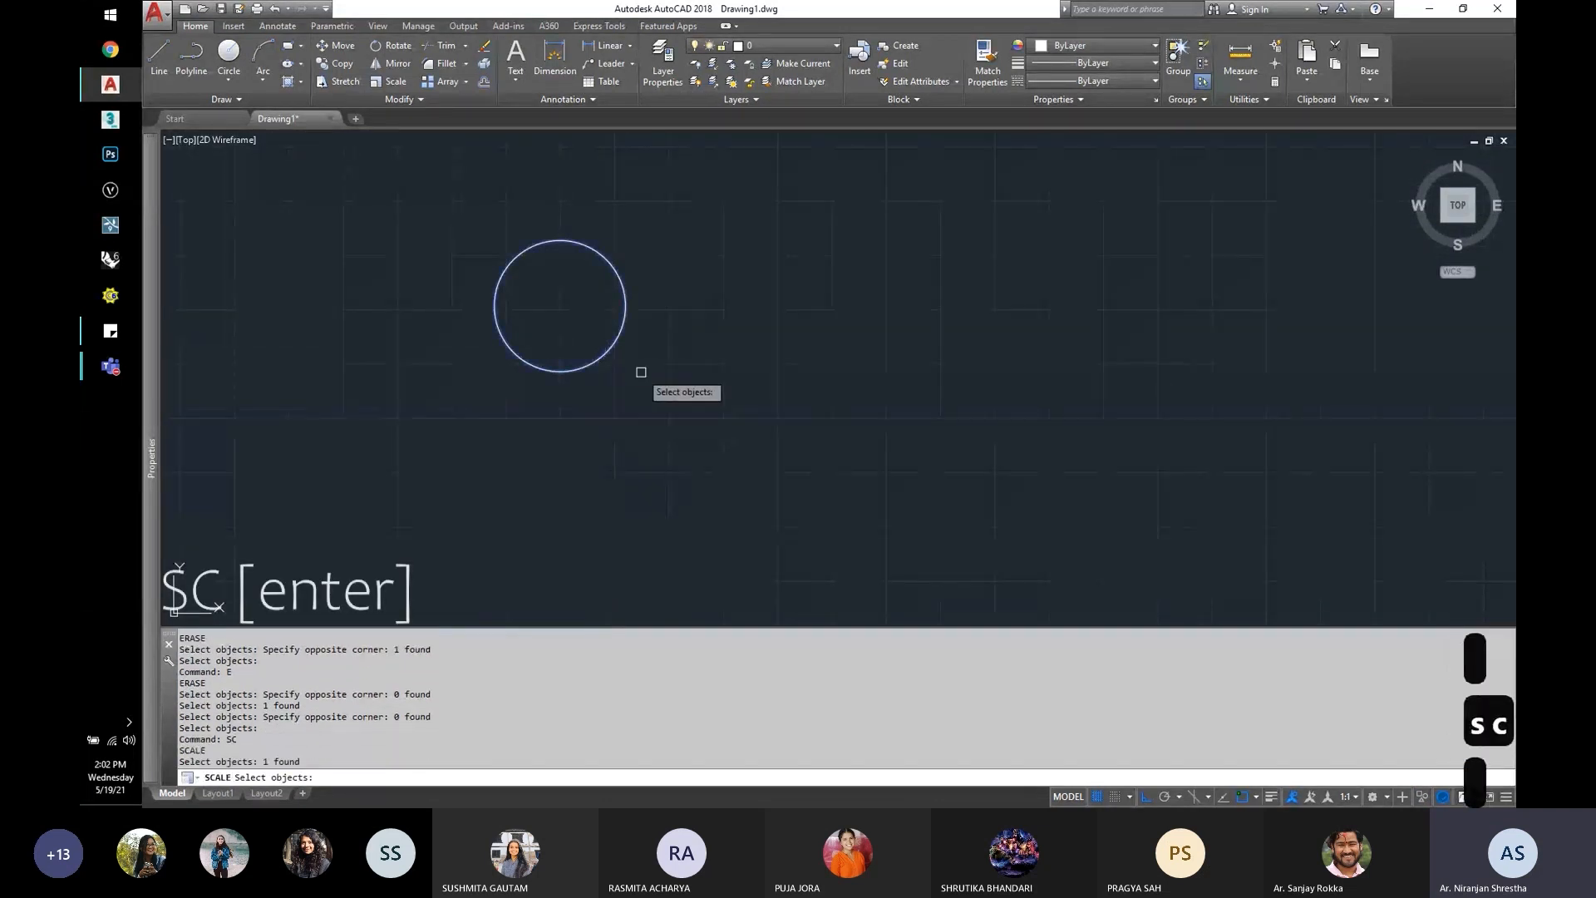
key("Return")
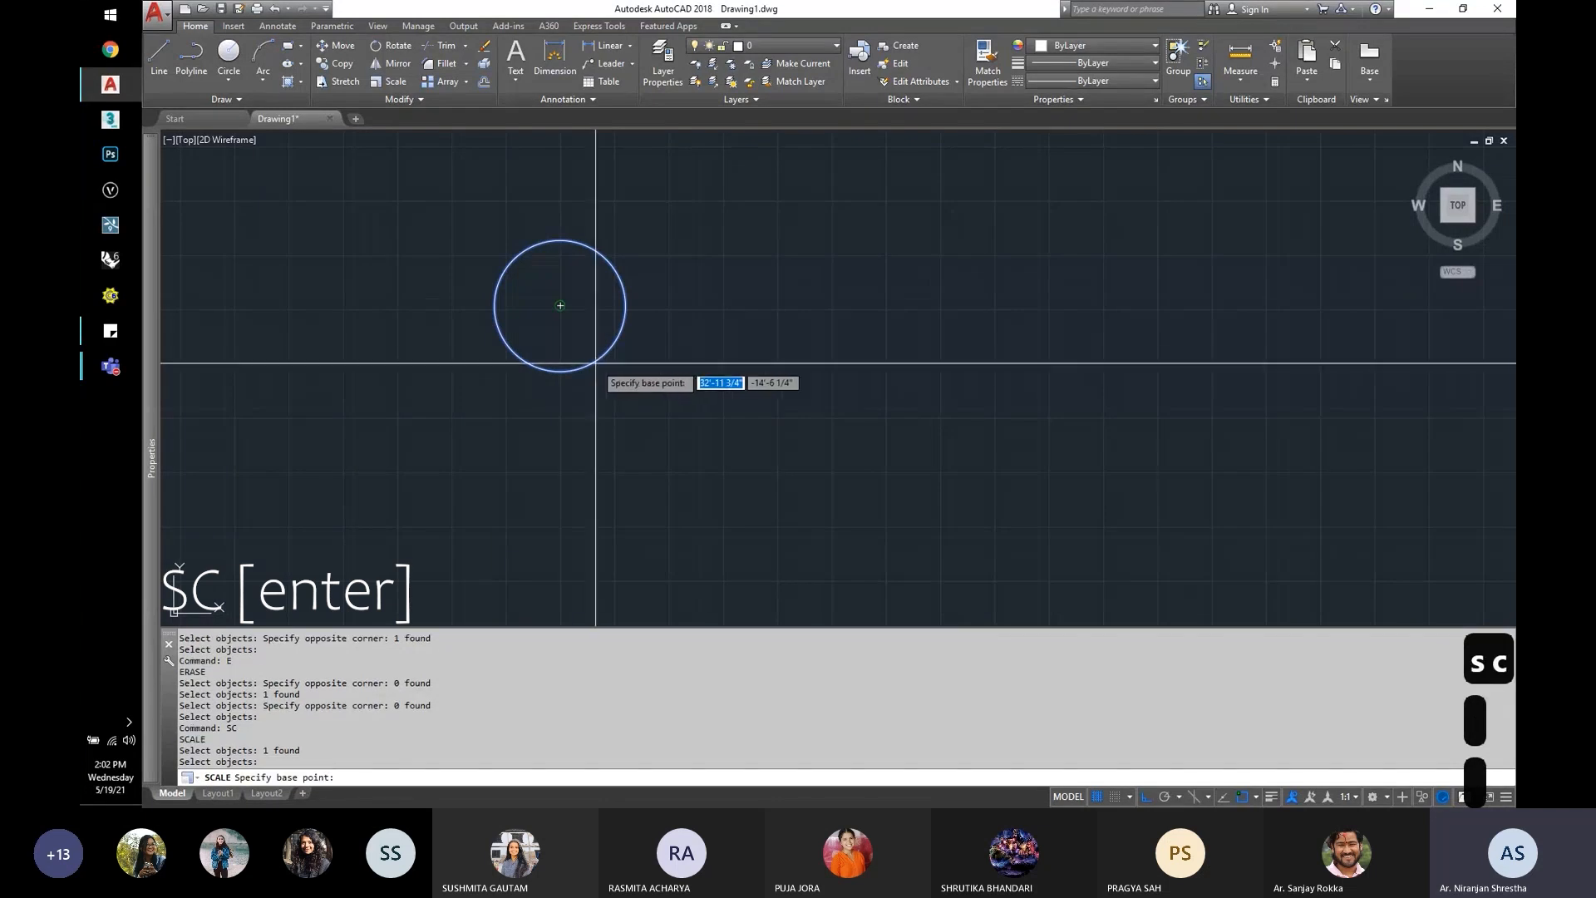
left_click(560, 306)
scroll(582, 325, "up", 2)
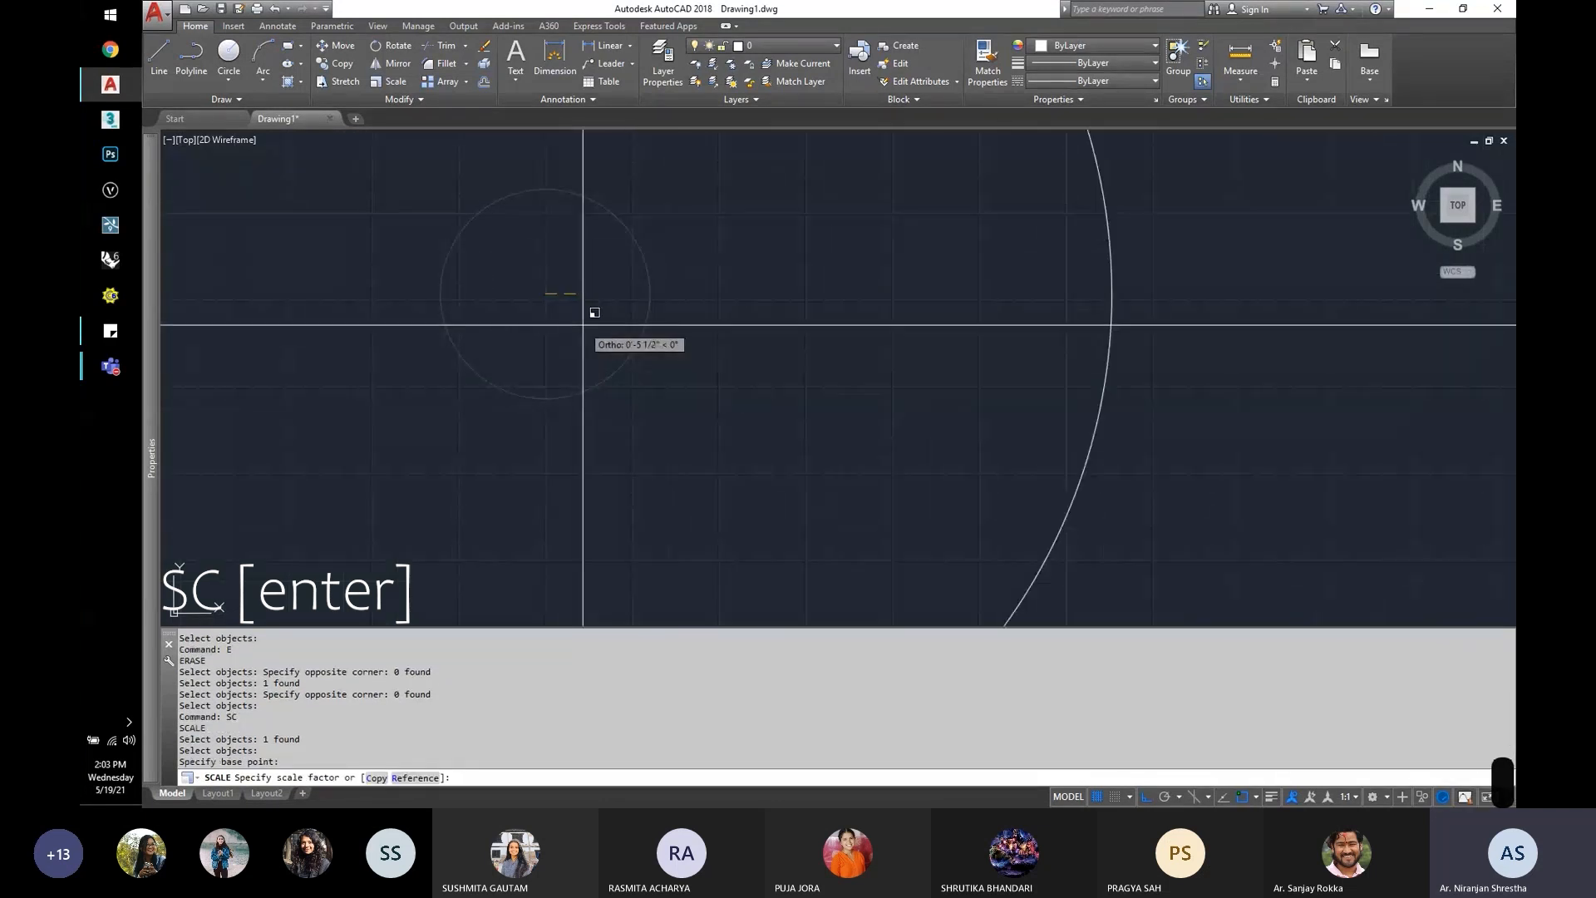
key("F8")
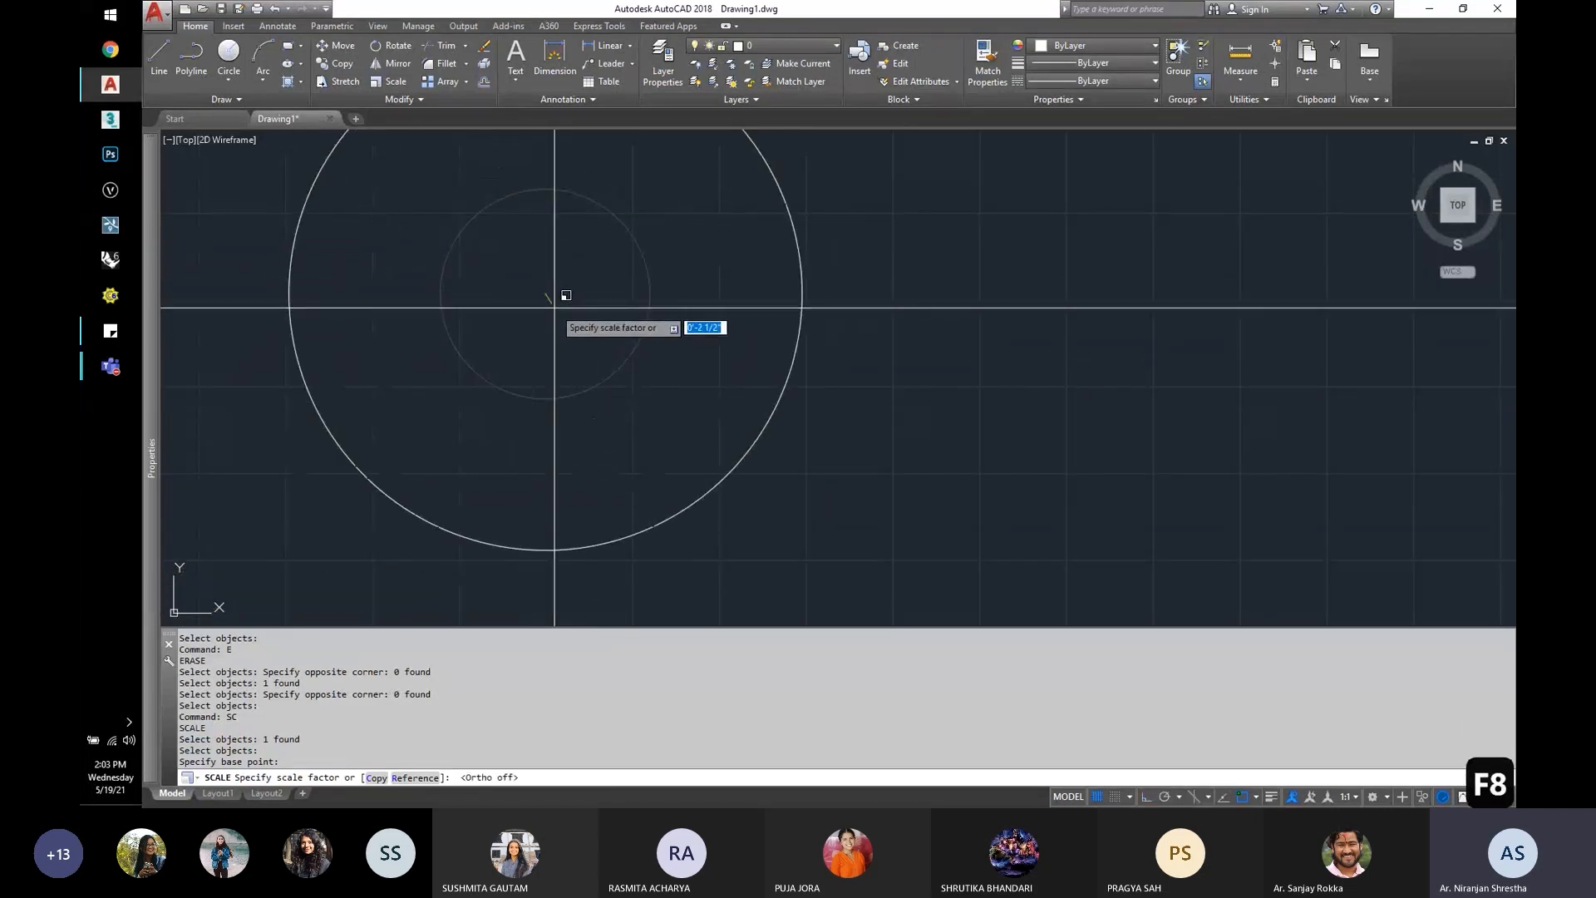
type("2")
key("Return")
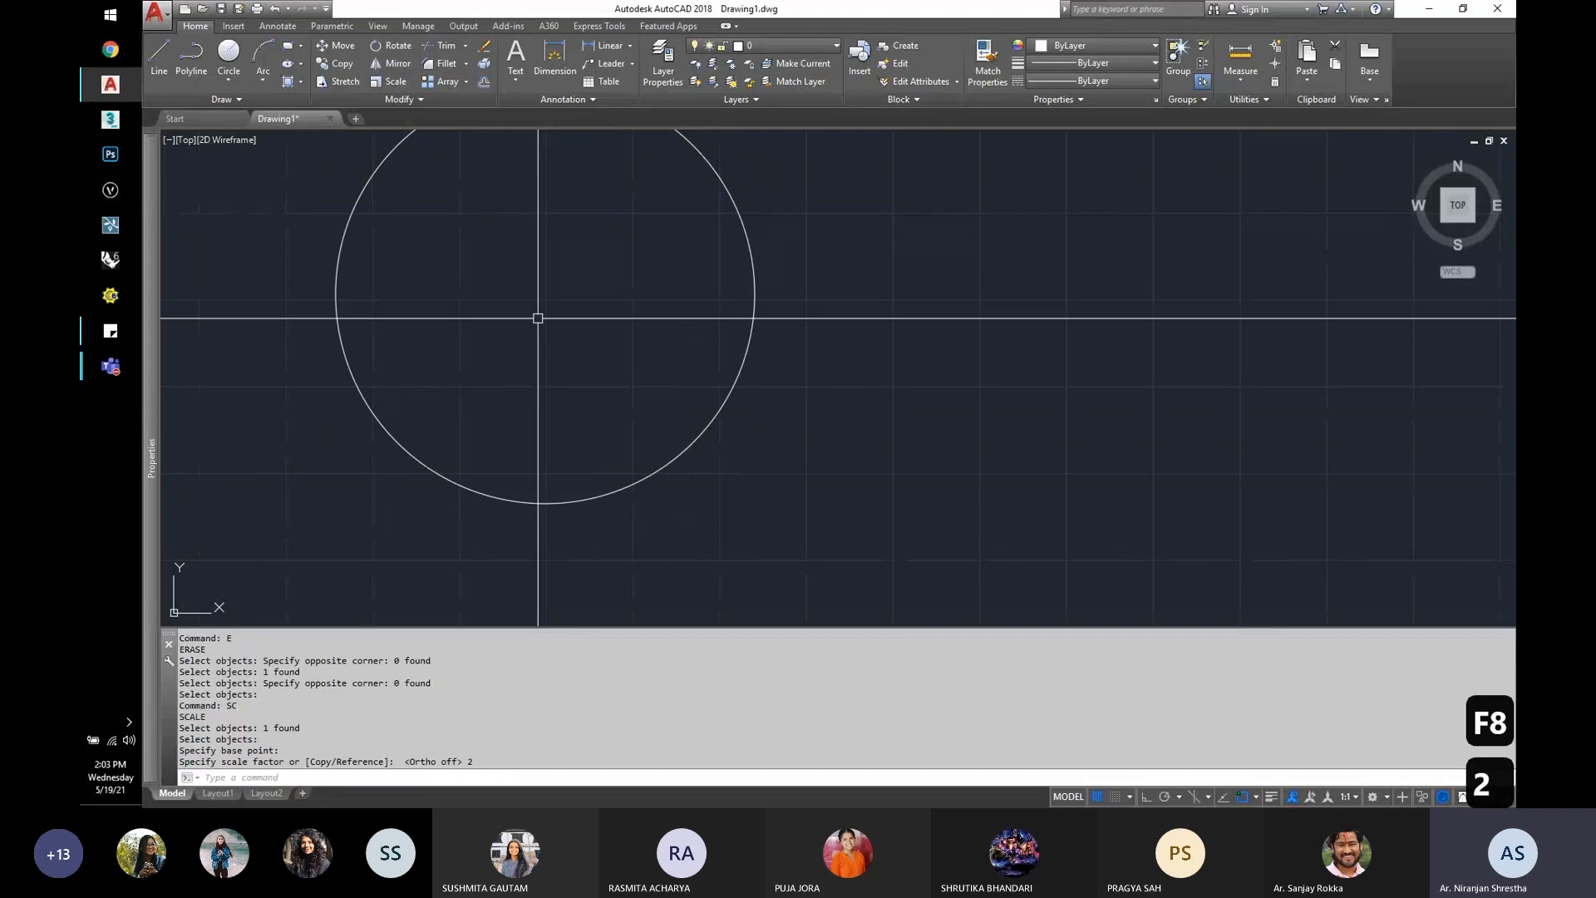
Step: Scale the circle about its center with the Reference option, using center to right quadrant as reference length and 18 inches as new length
scroll(541, 335, "down", 2)
scroll(466, 346, "down", 3)
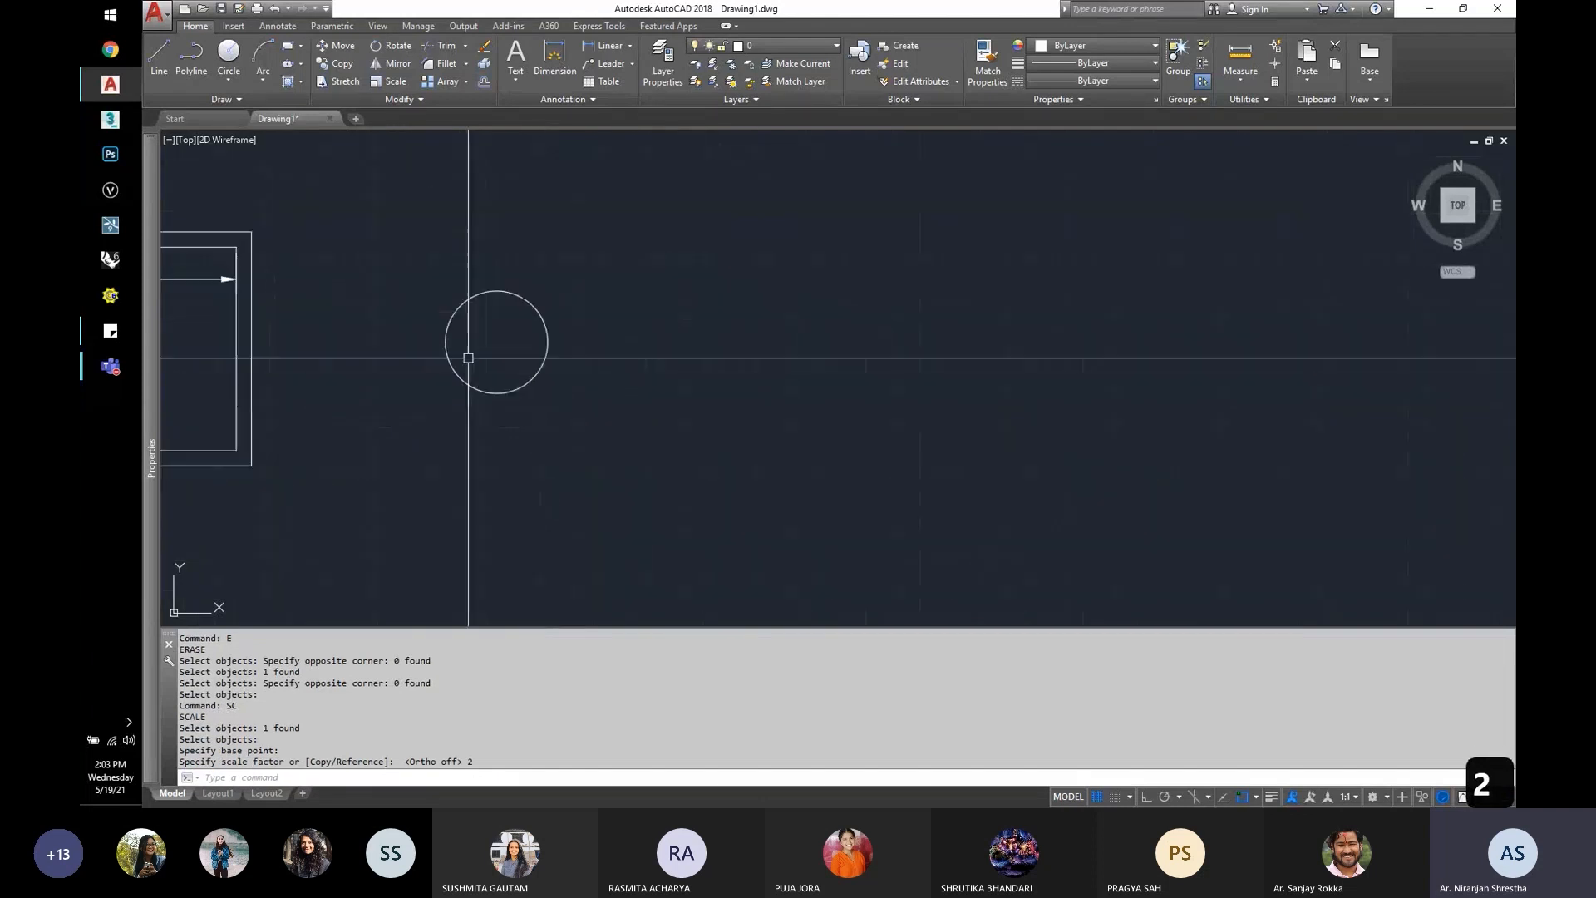
scroll(536, 319, "up", 2)
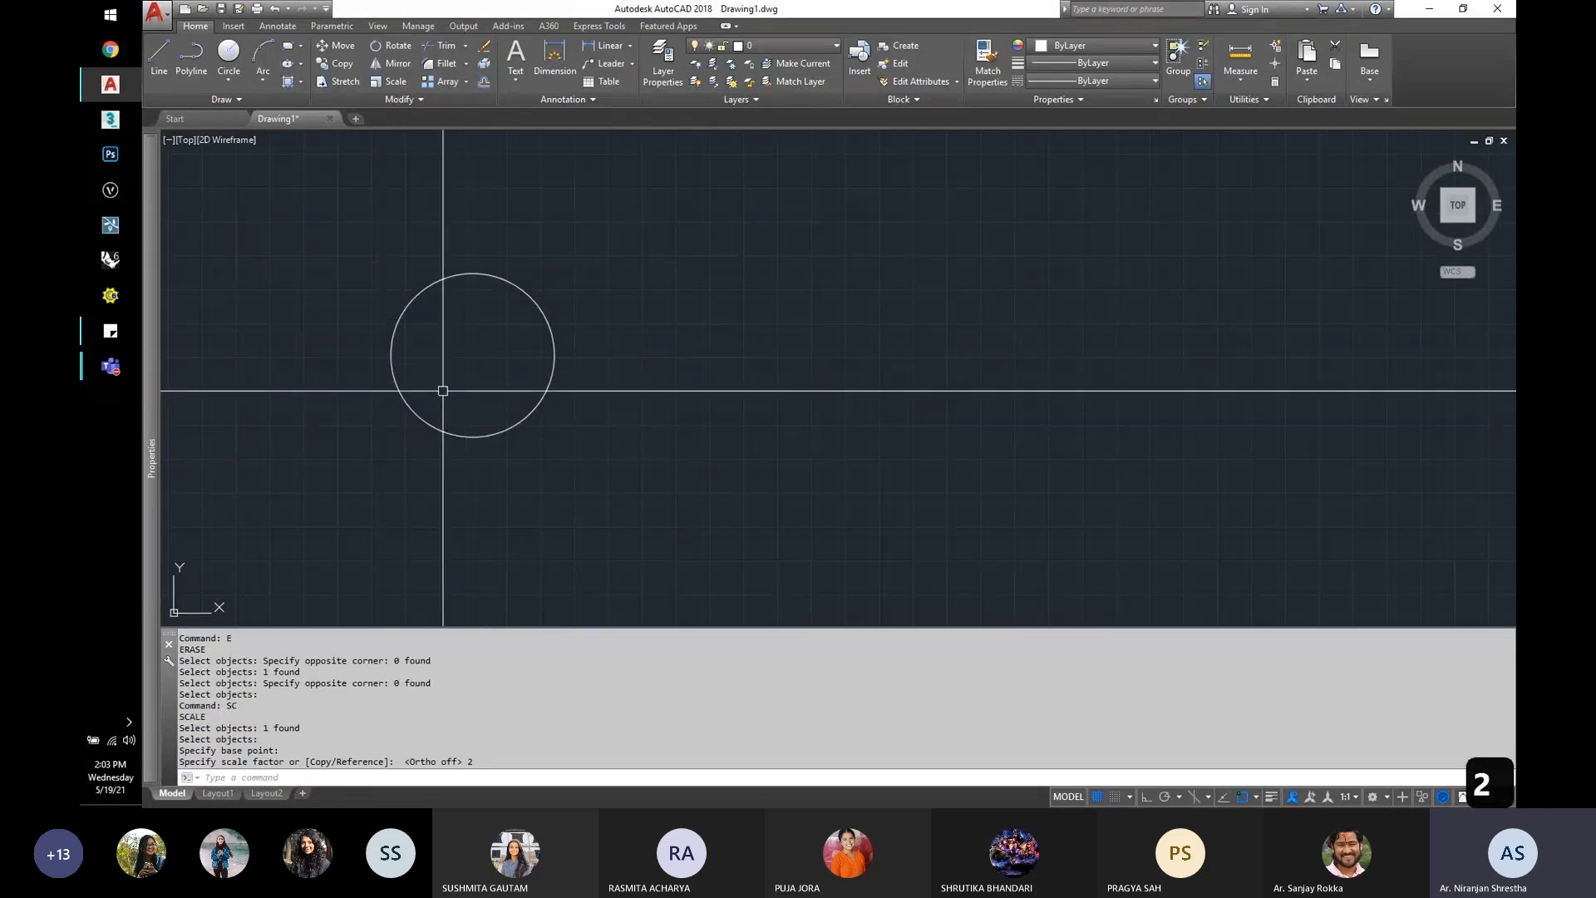
type("sc")
key("Return")
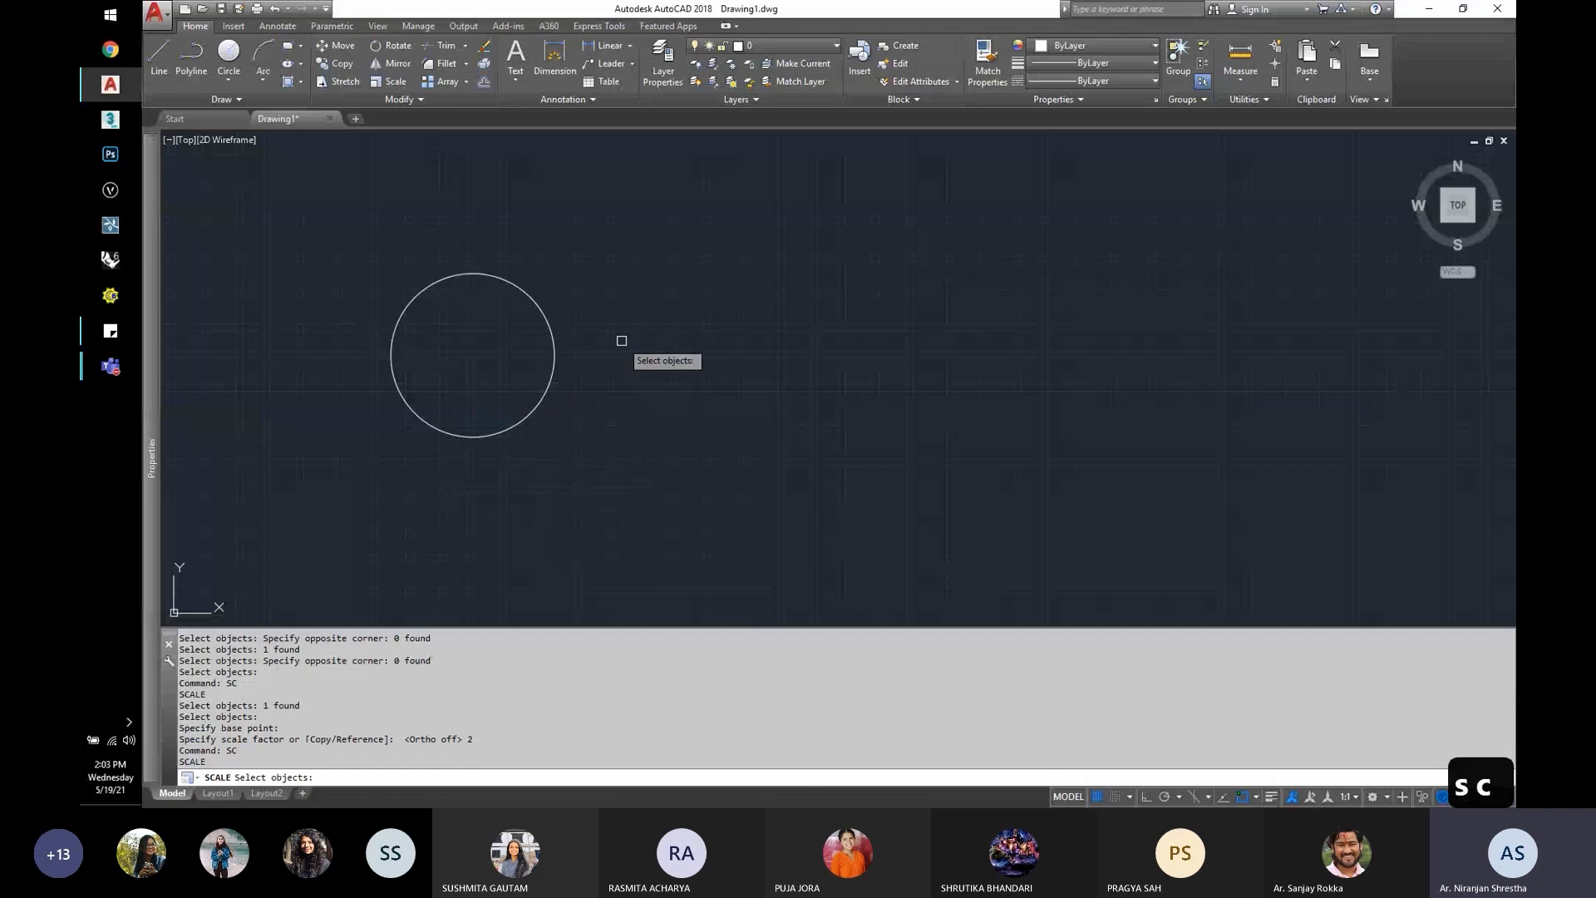
left_click(557, 352)
key("Return")
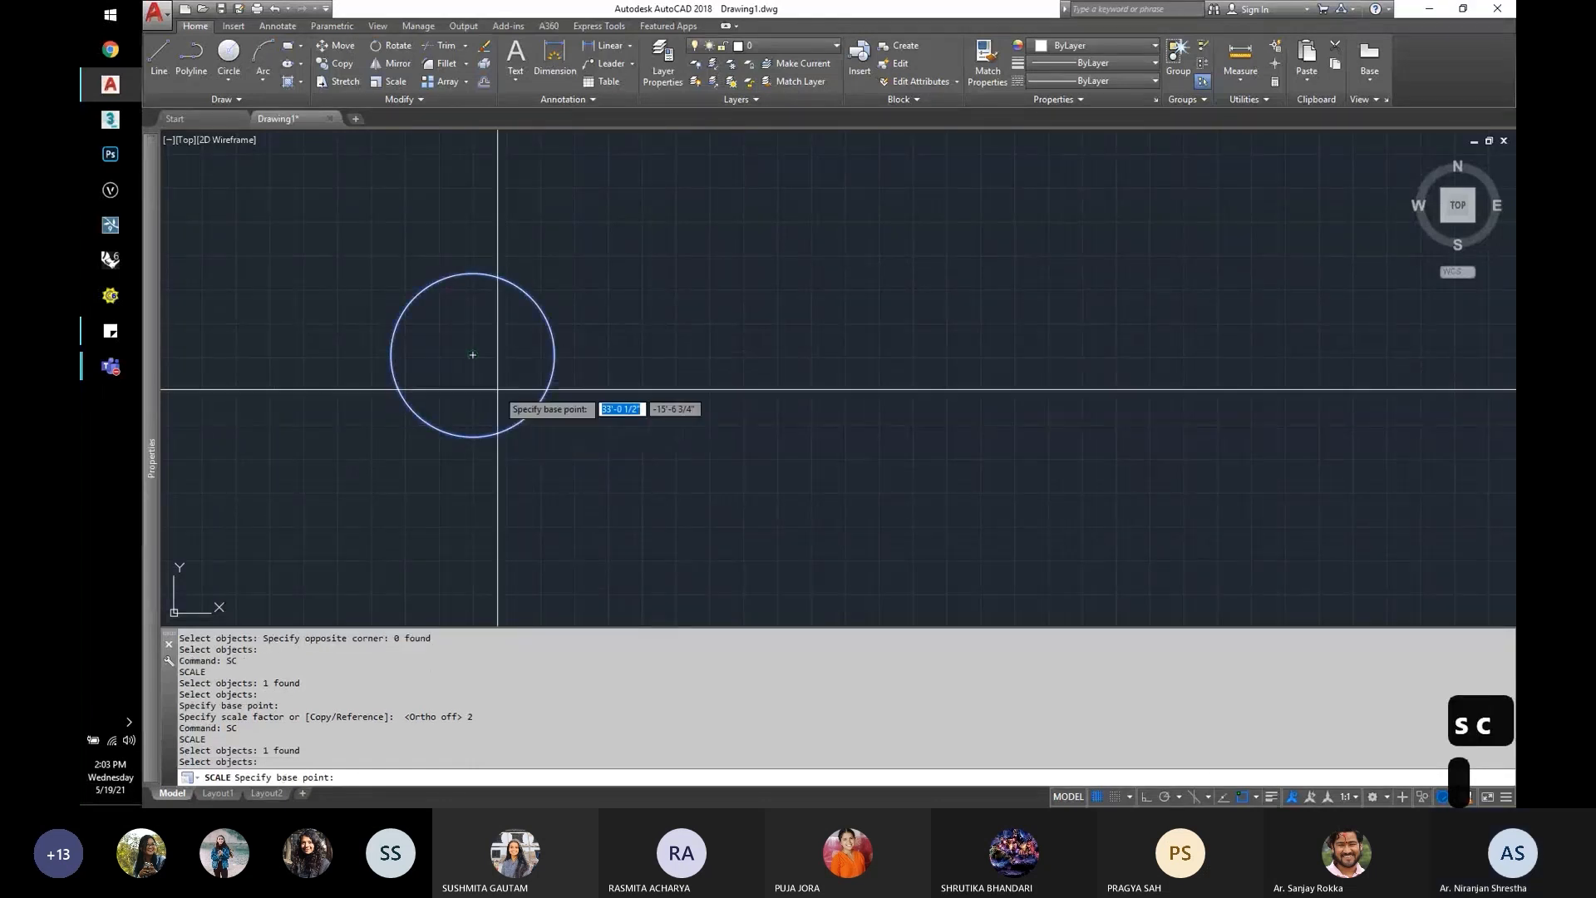
left_click(473, 355)
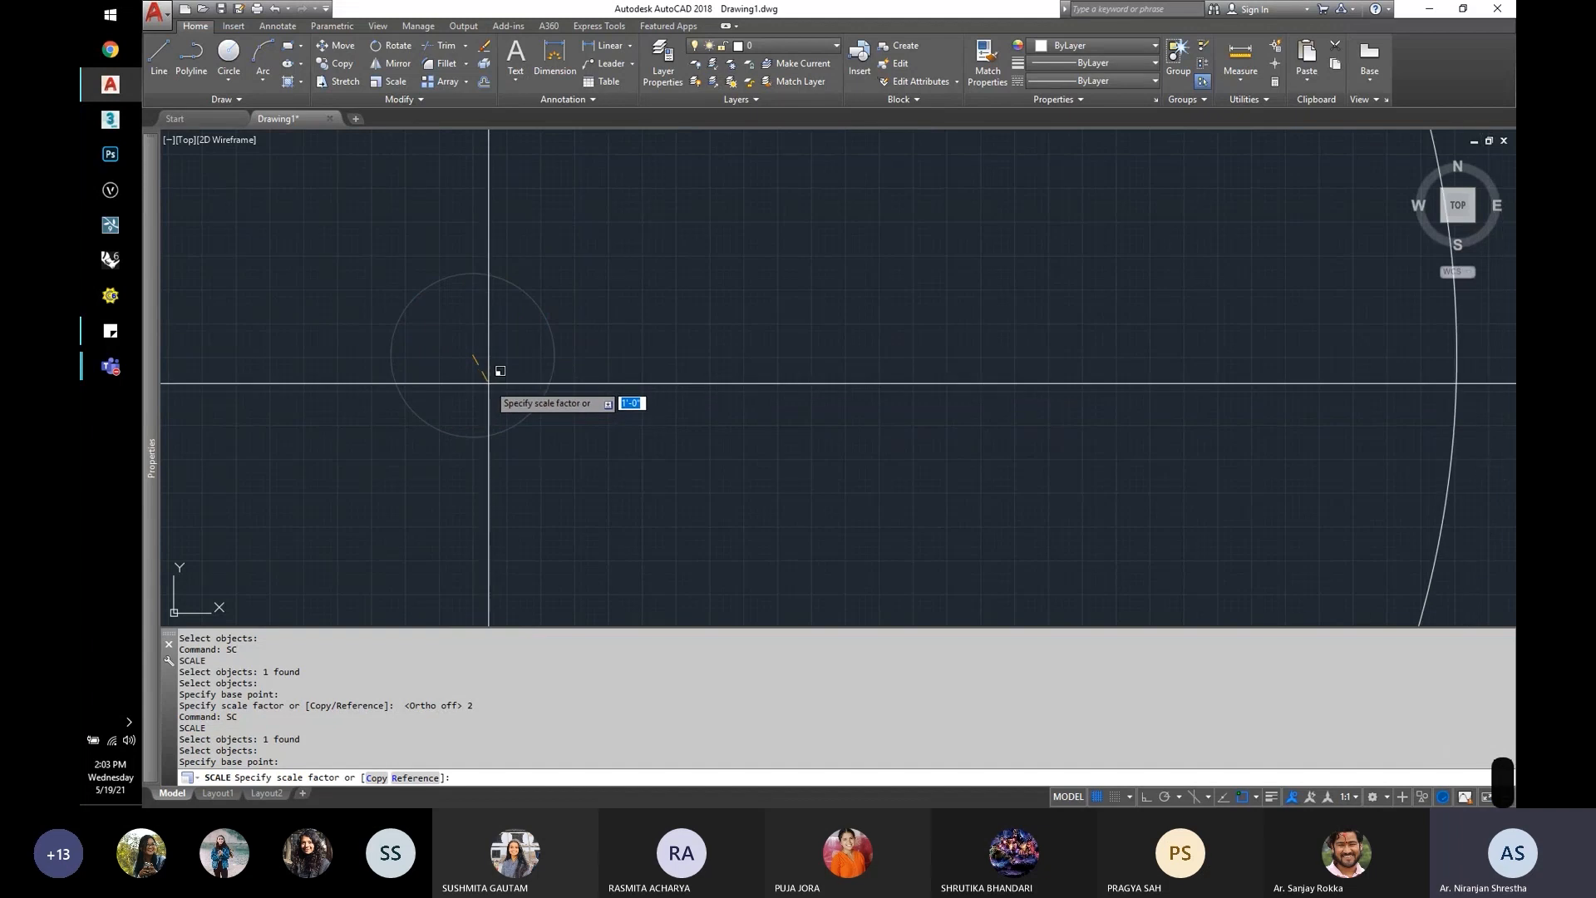
type("r")
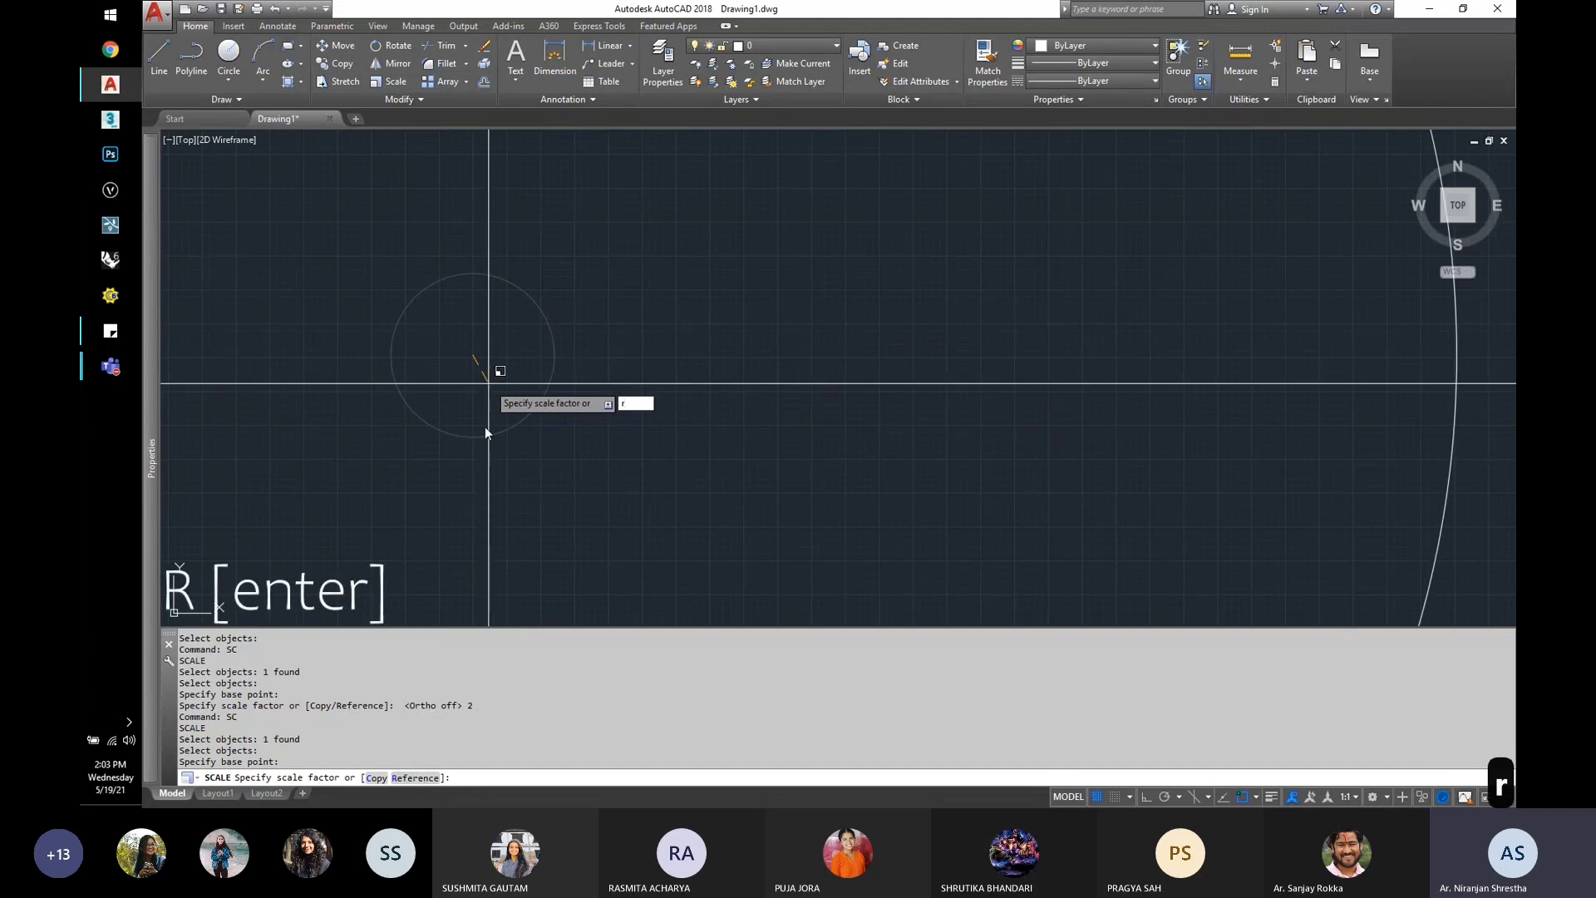
key("Return")
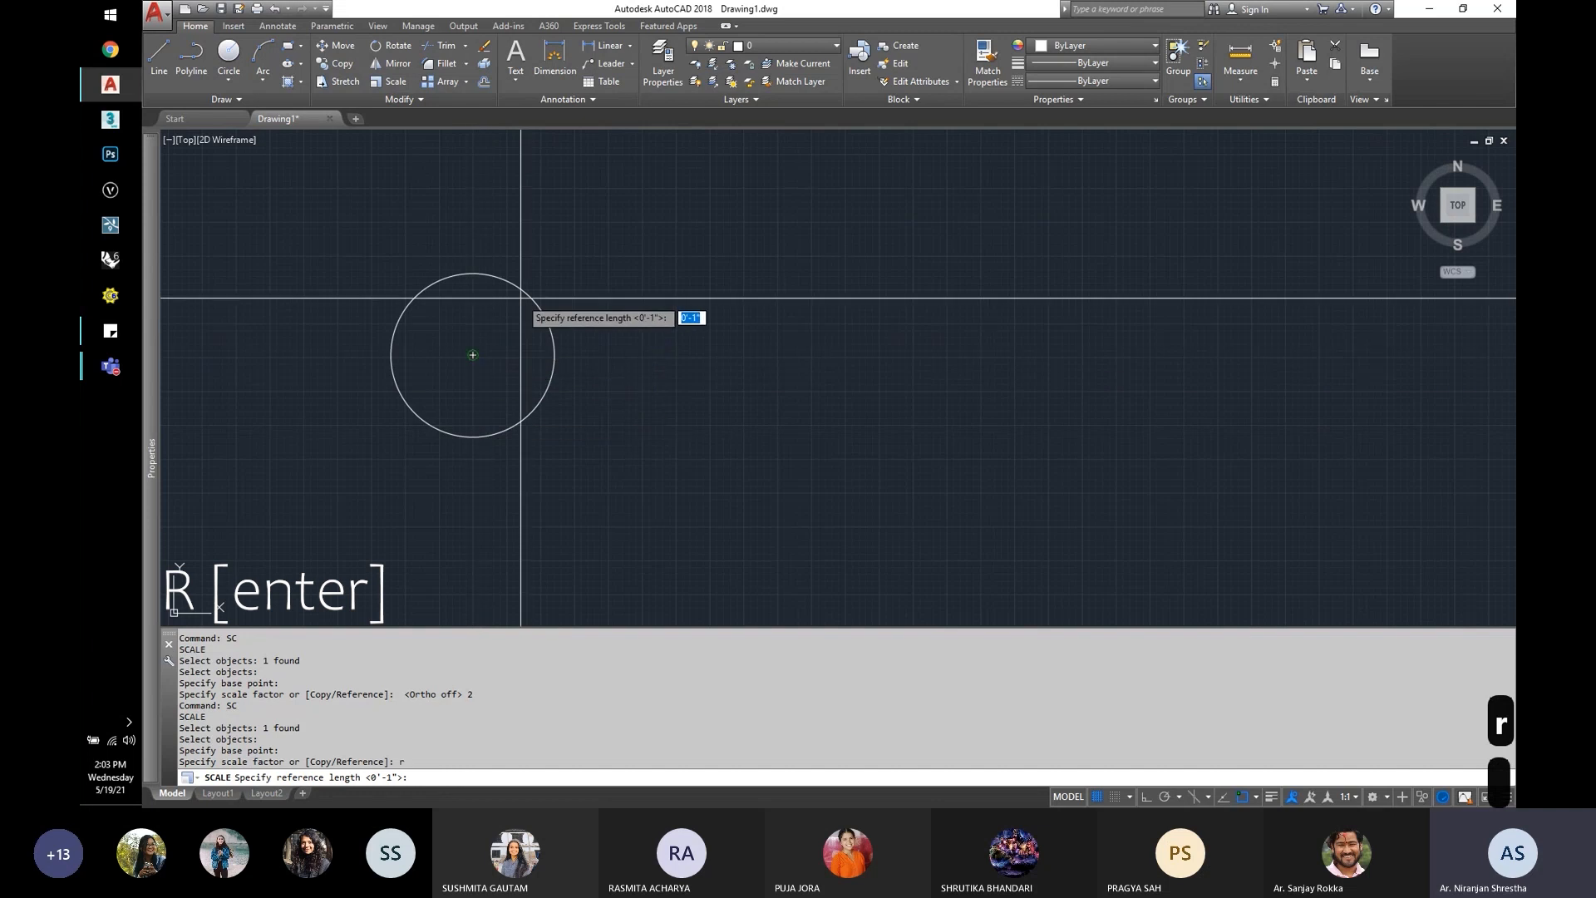
left_click(551, 357)
type("q")
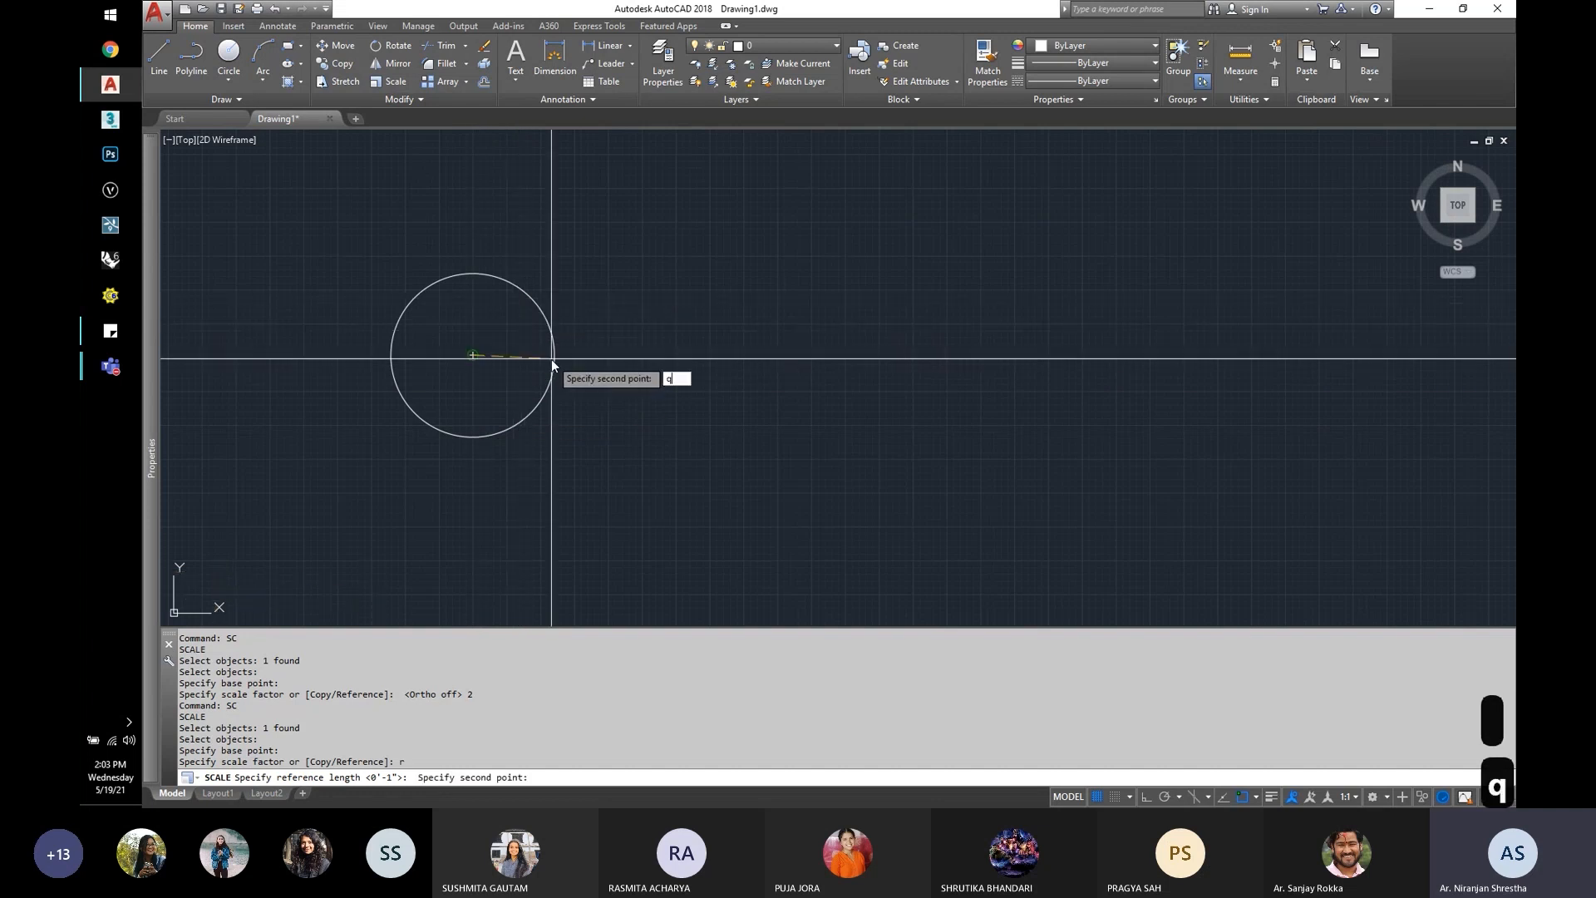
type("uad")
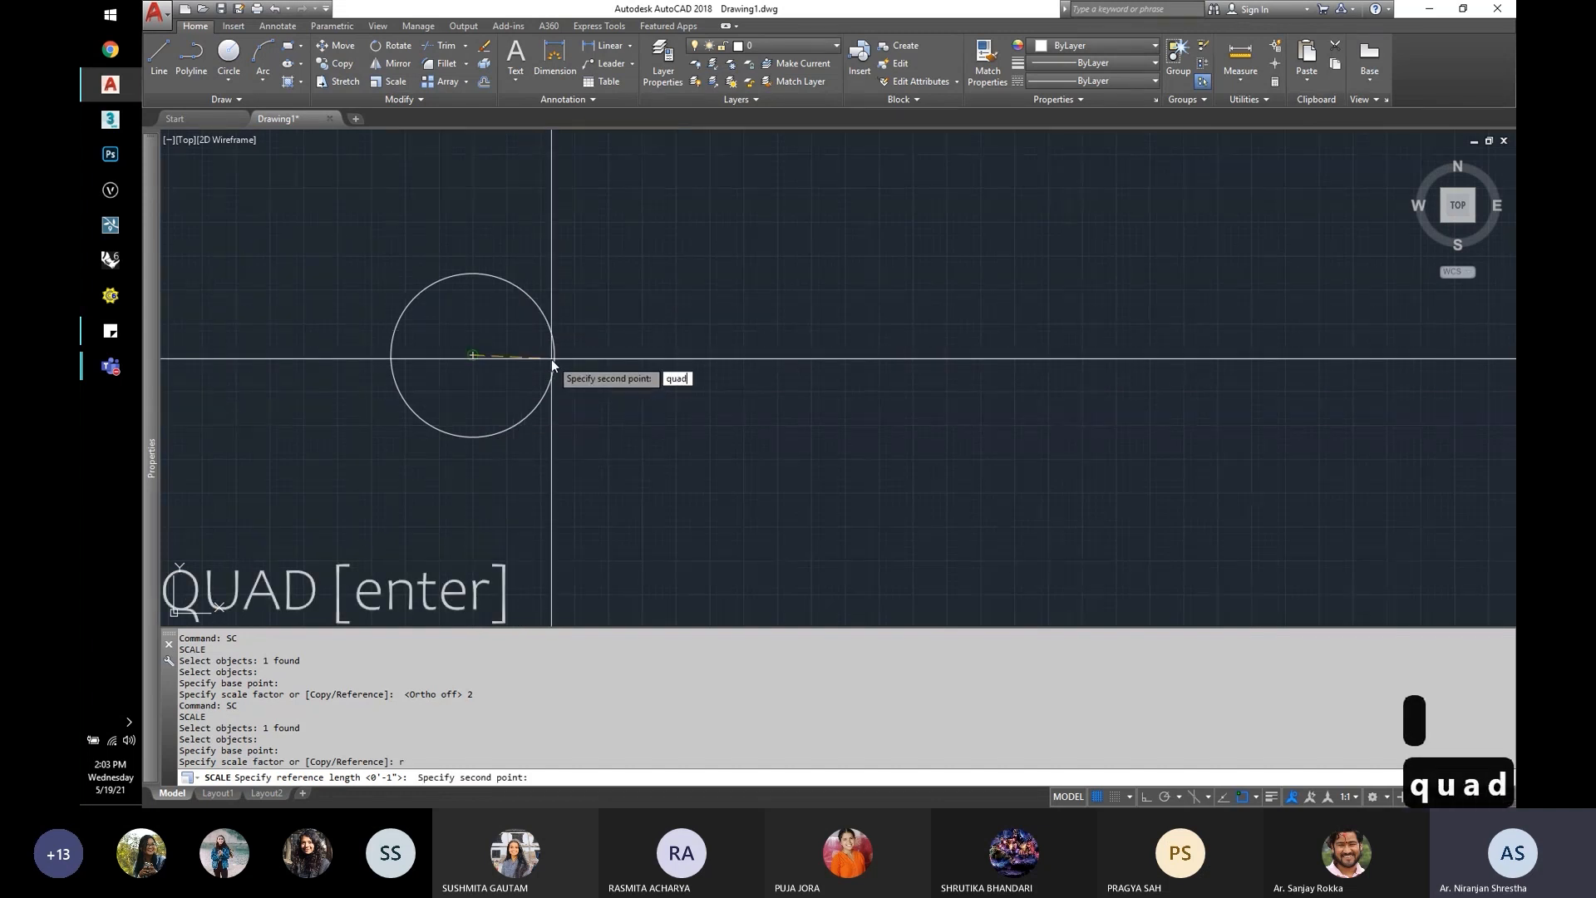
key("Return")
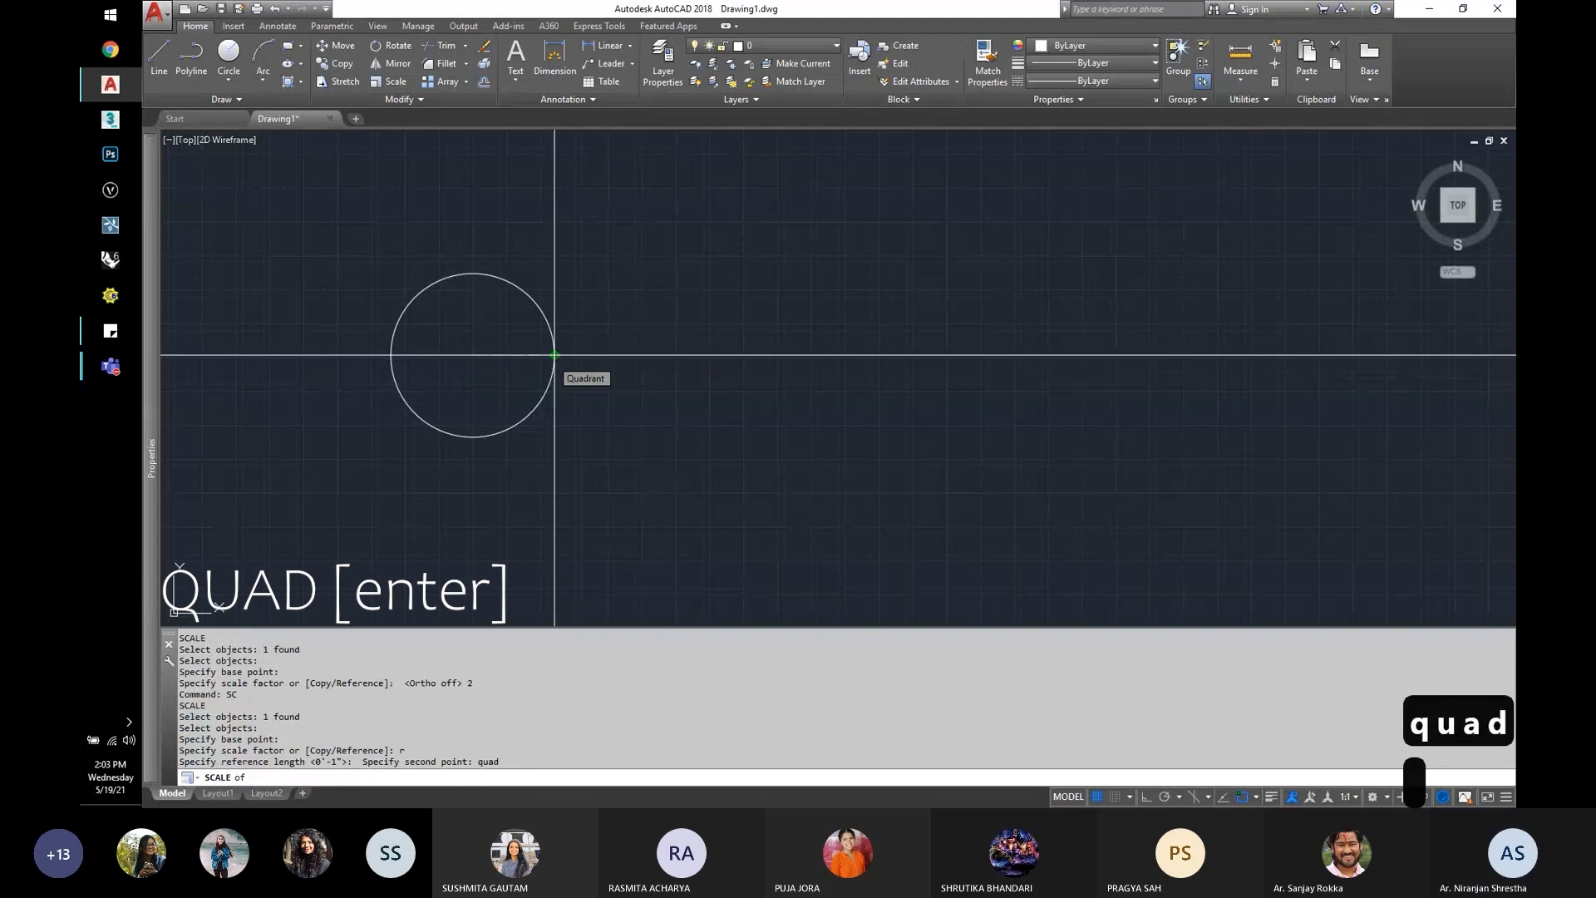
left_click(553, 355)
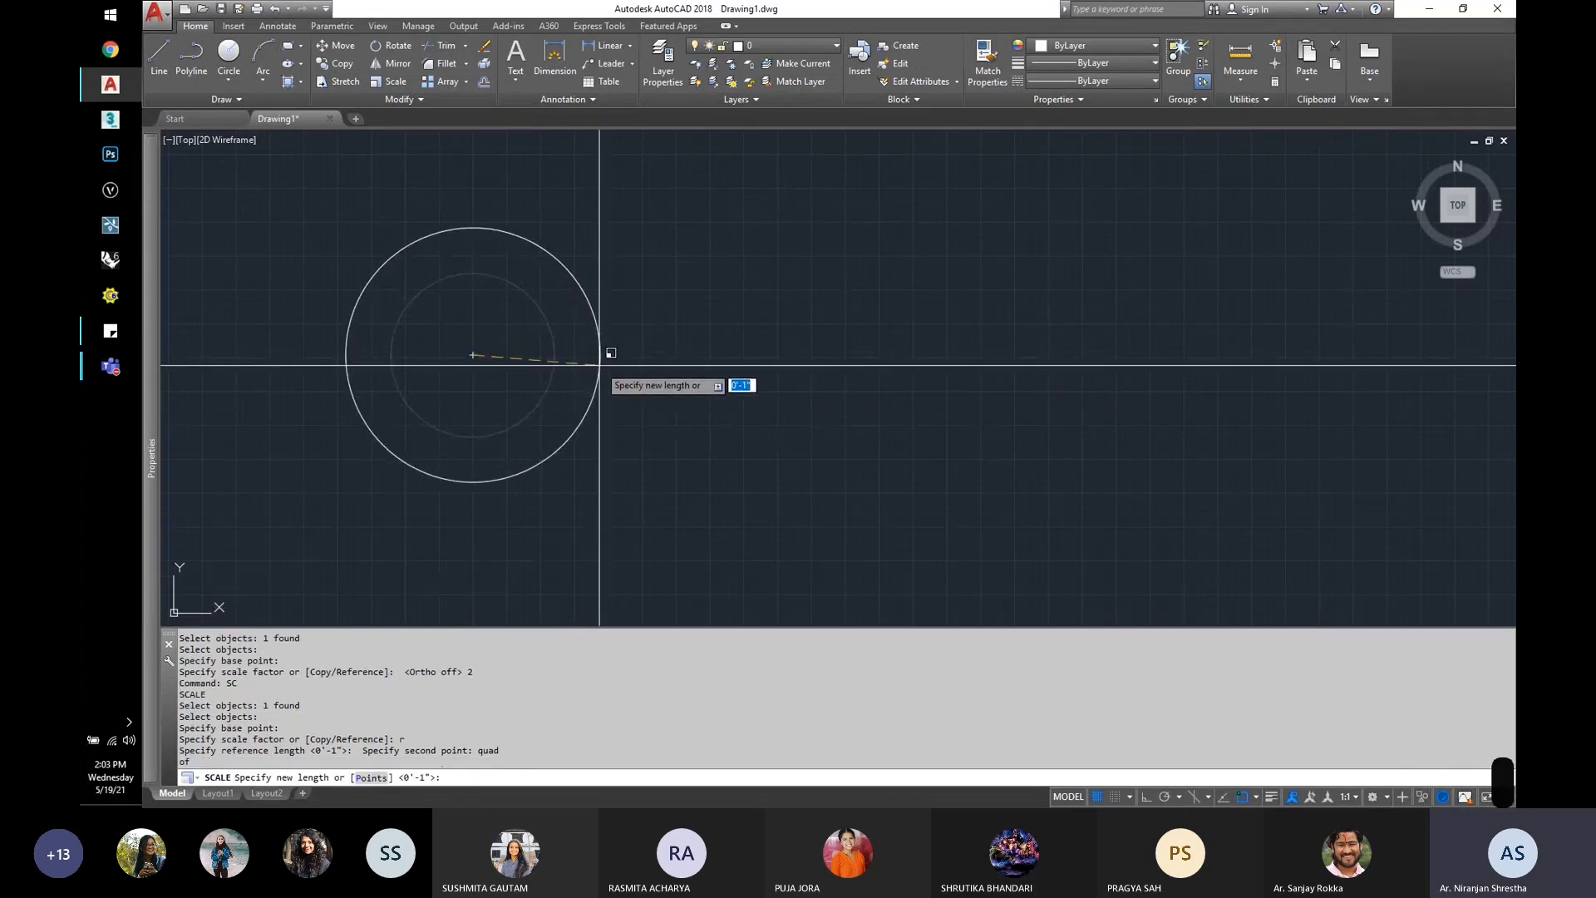
type("18")
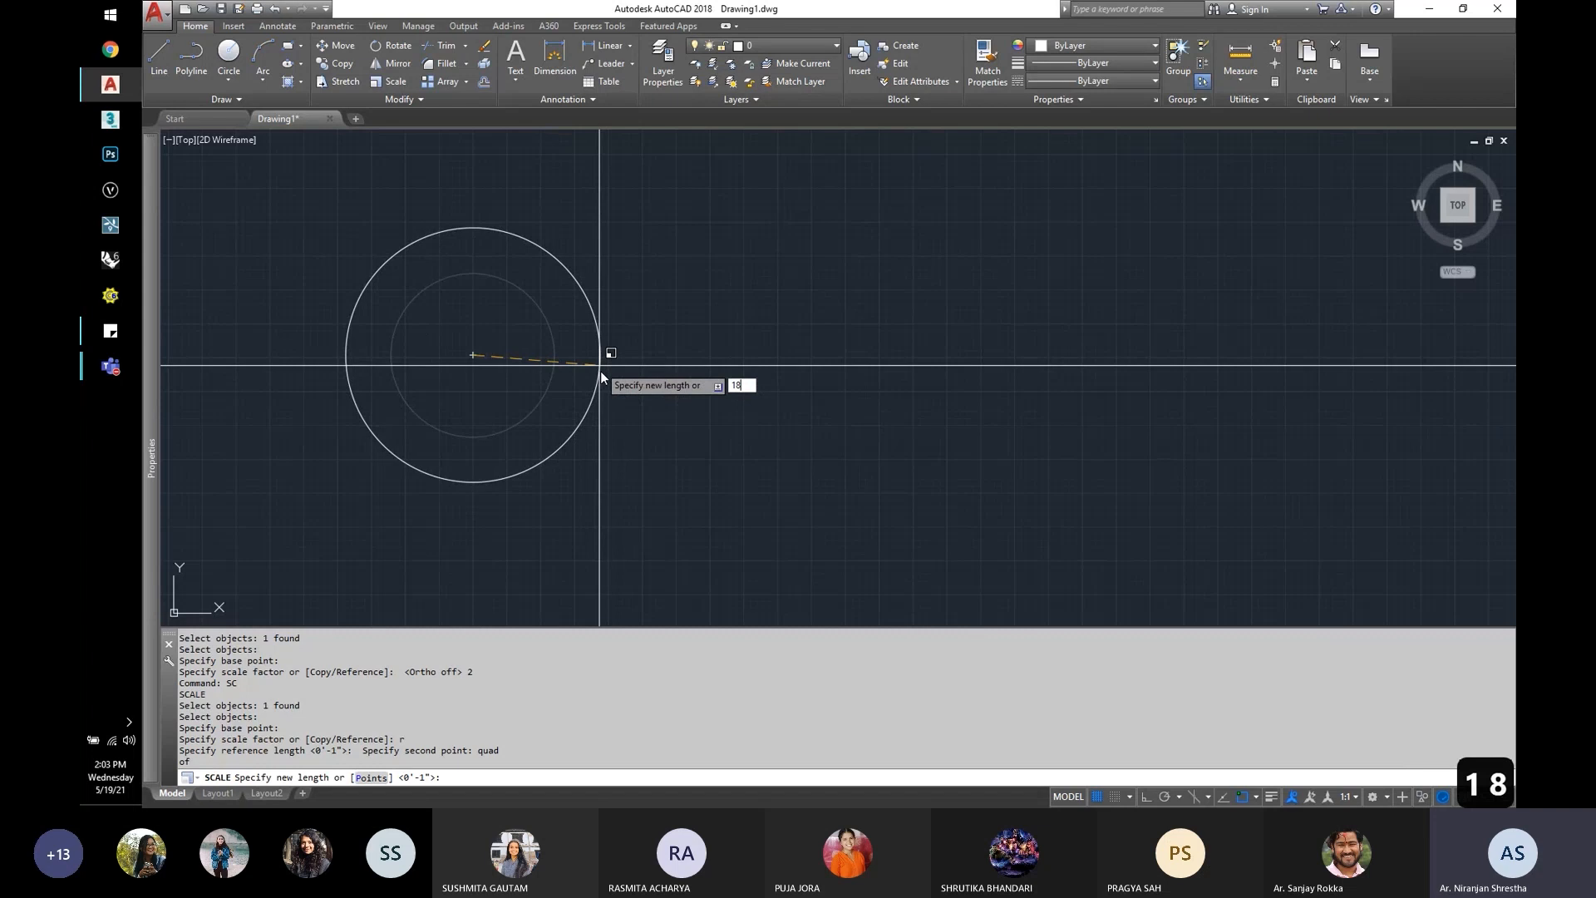
key("Return")
Step: Add a linear dimension for the circle's radius, from its center to its right quadrant, placed just below the circle
scroll(446, 360, "up", 3)
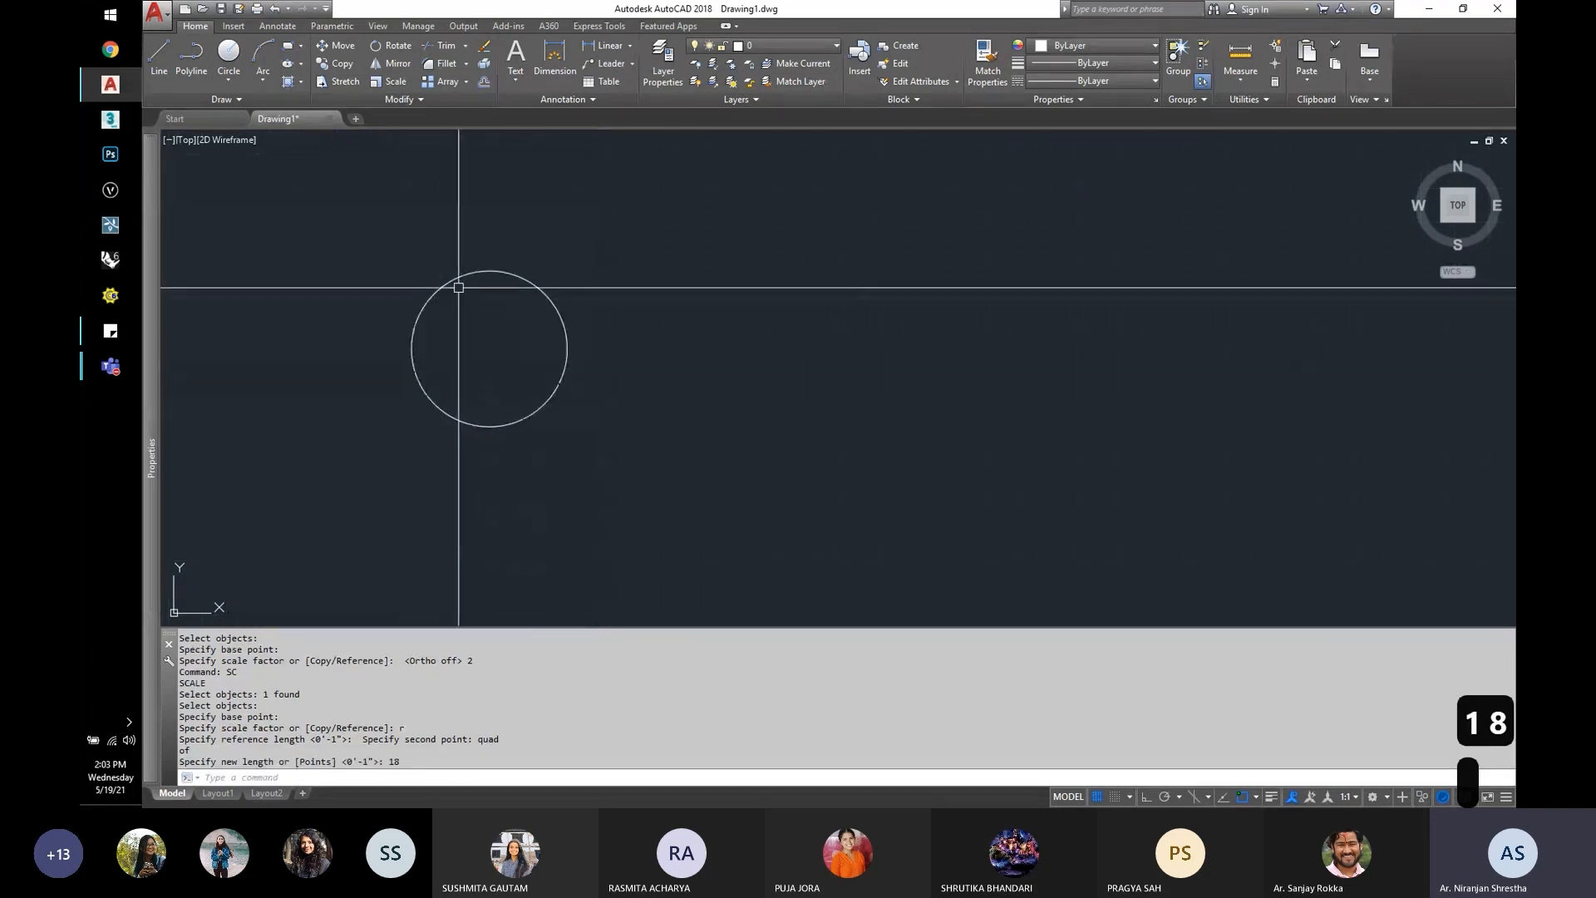
left_click(609, 44)
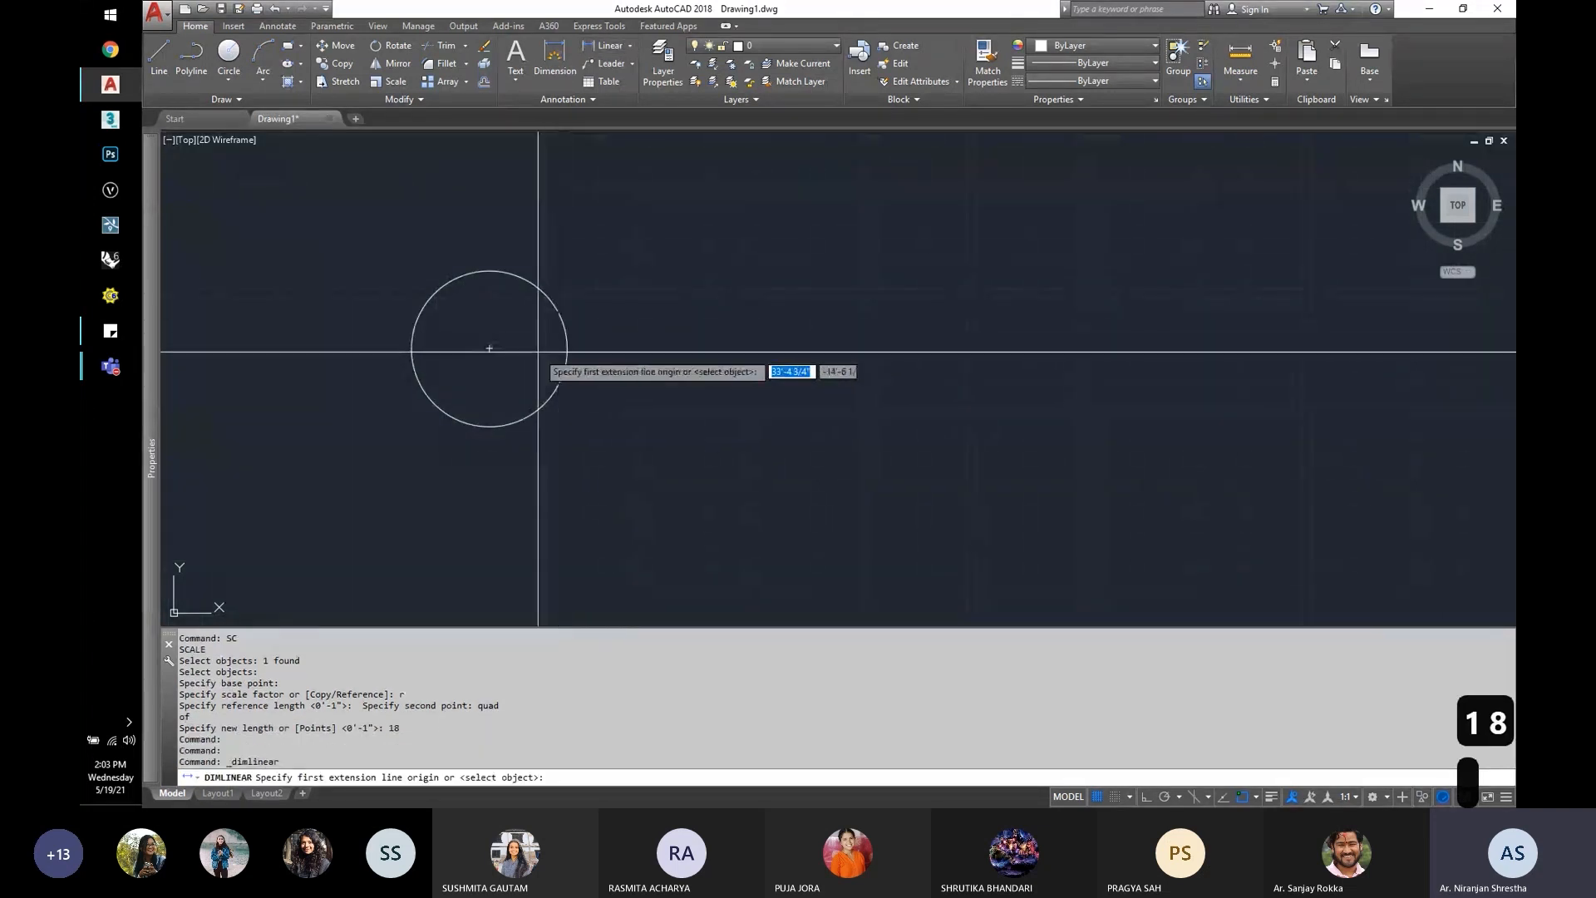
left_click(490, 348)
type("qu")
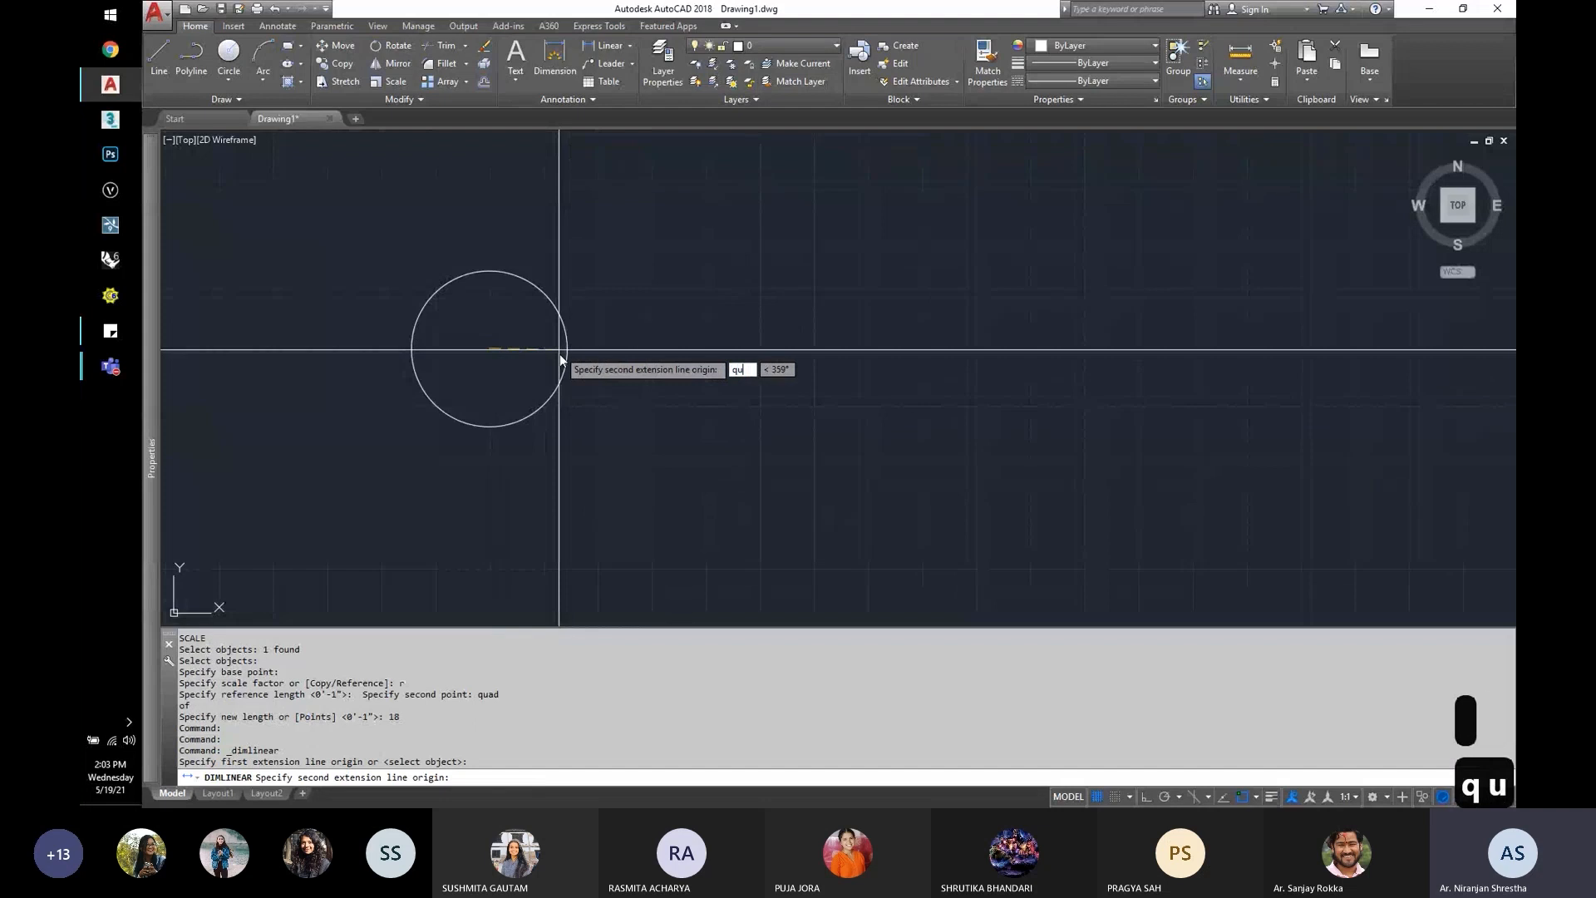
type("ad")
key("Return")
left_click(562, 349)
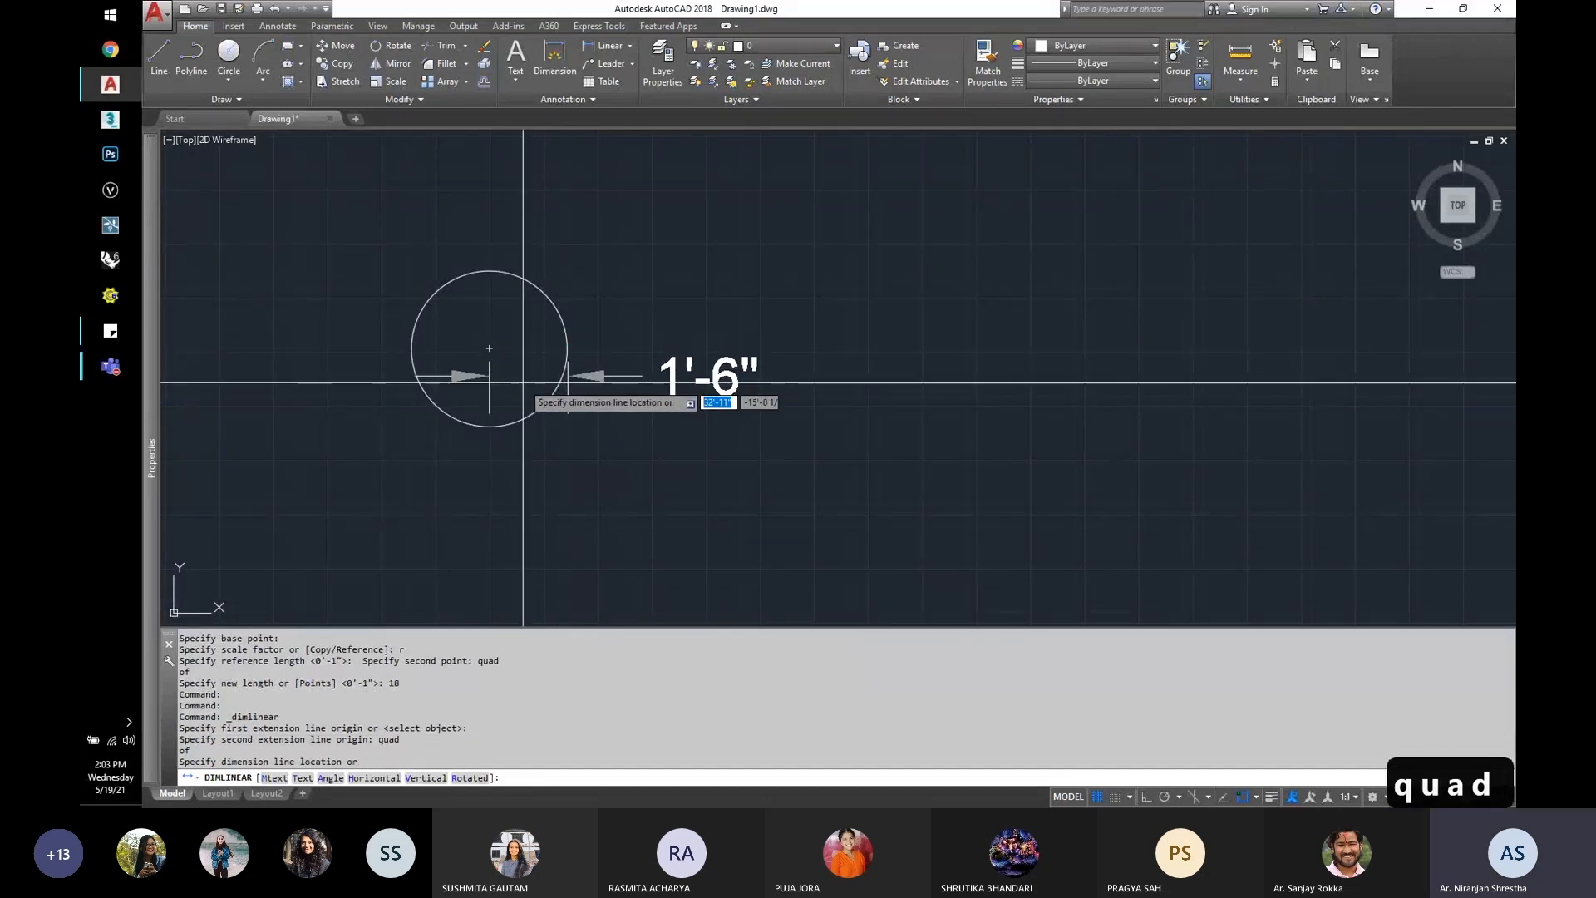
left_click(537, 456)
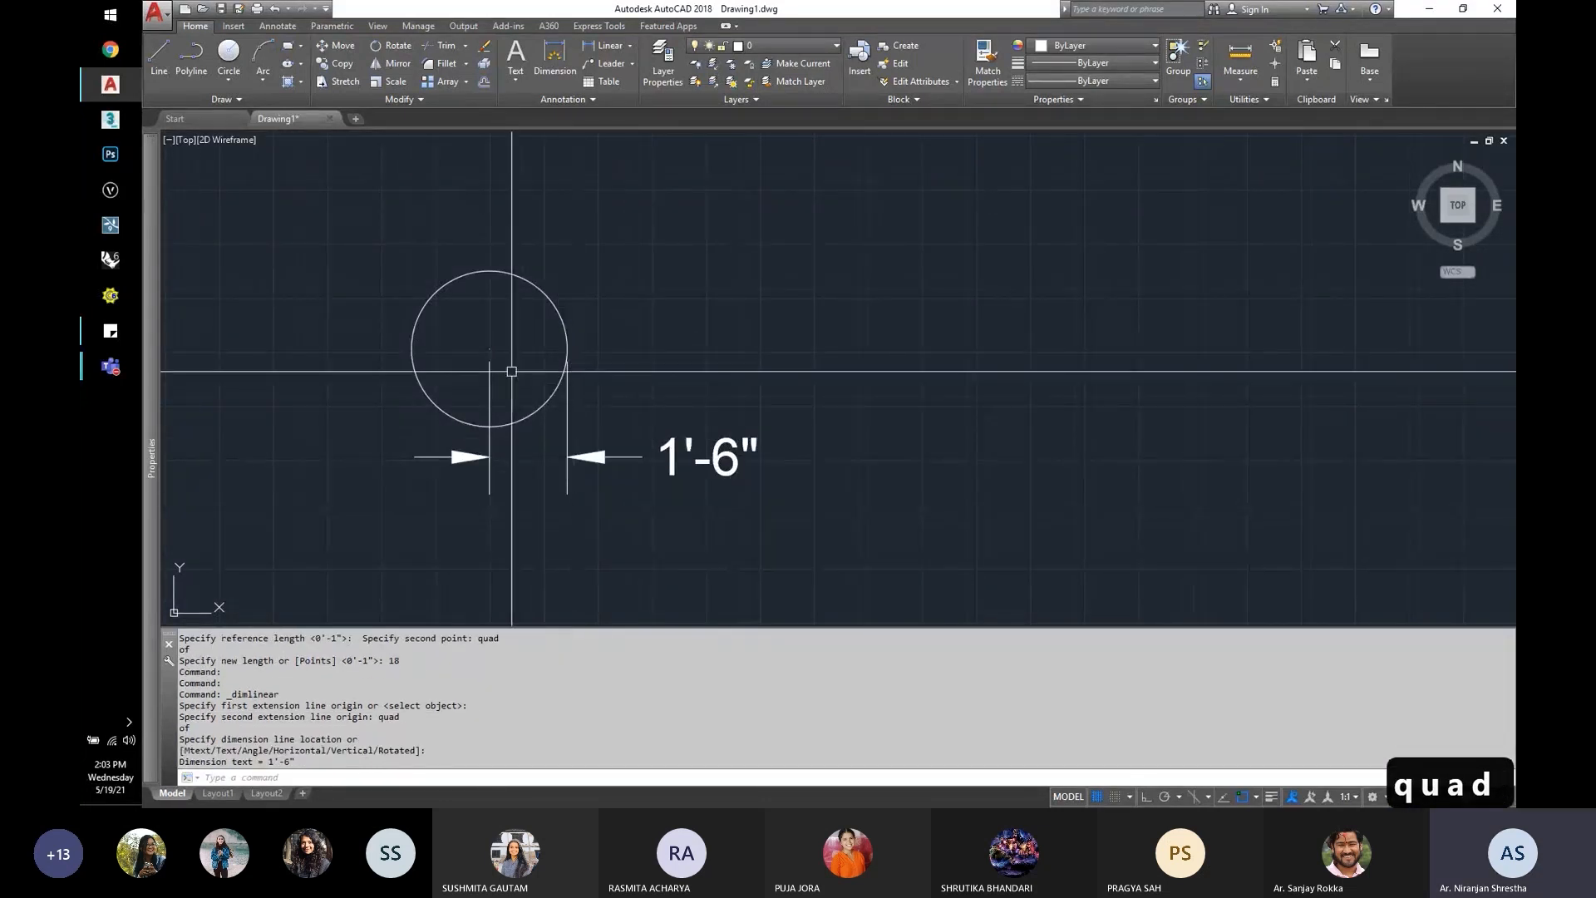
Step: Add a linear dimension for the circle's diameter, from right quadrant to left quadrant, placed below the radius dimension
key("Return")
left_click(557, 349)
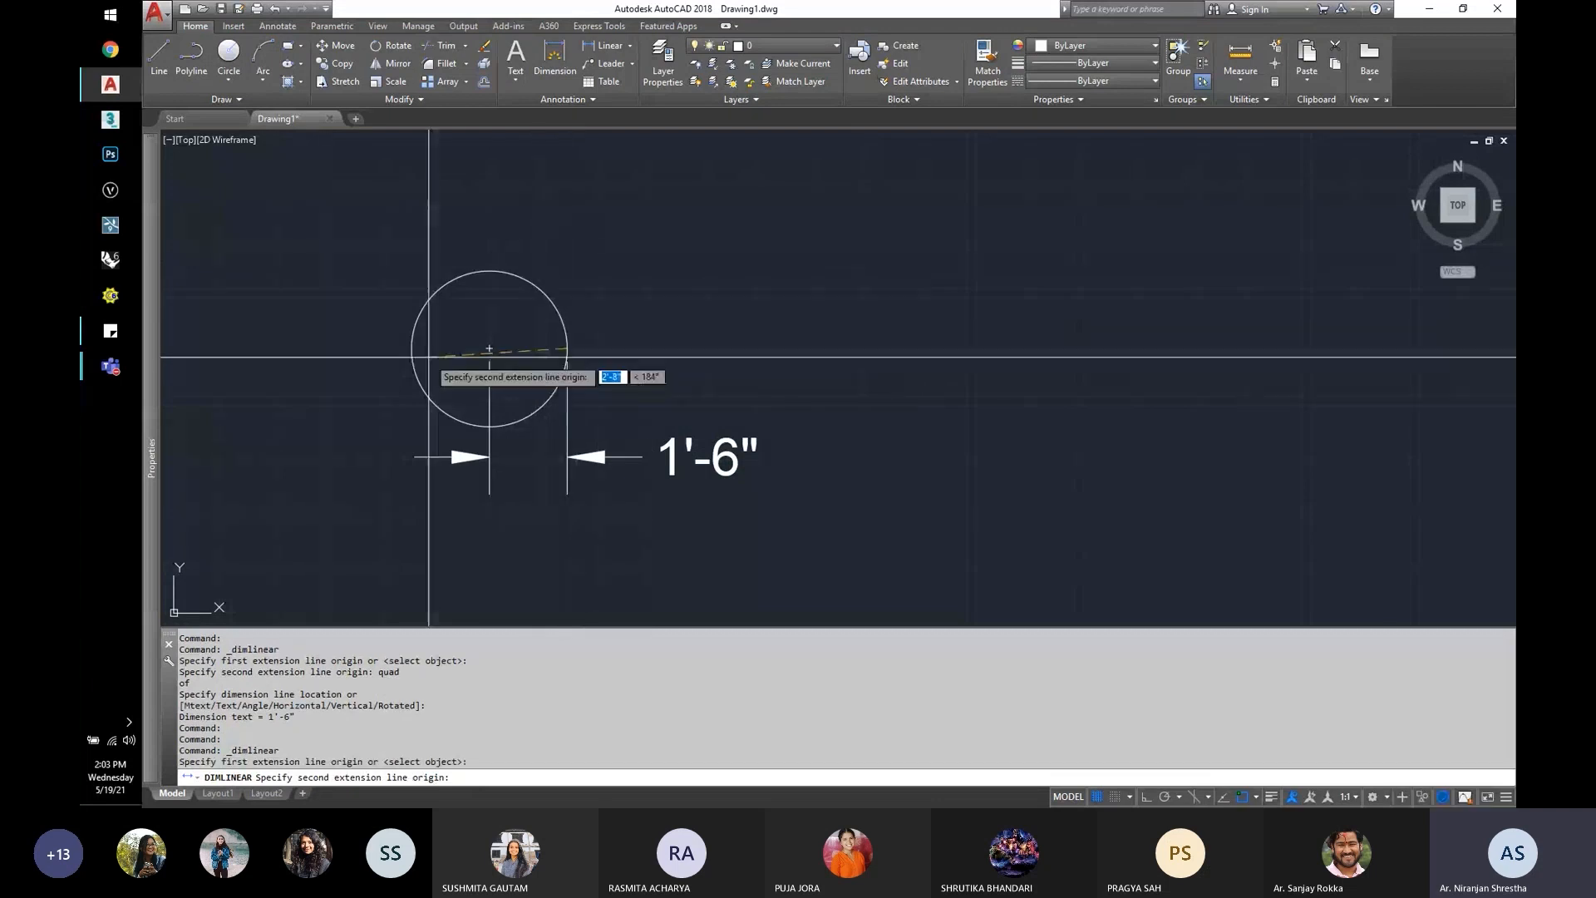
type("quad")
key("Return")
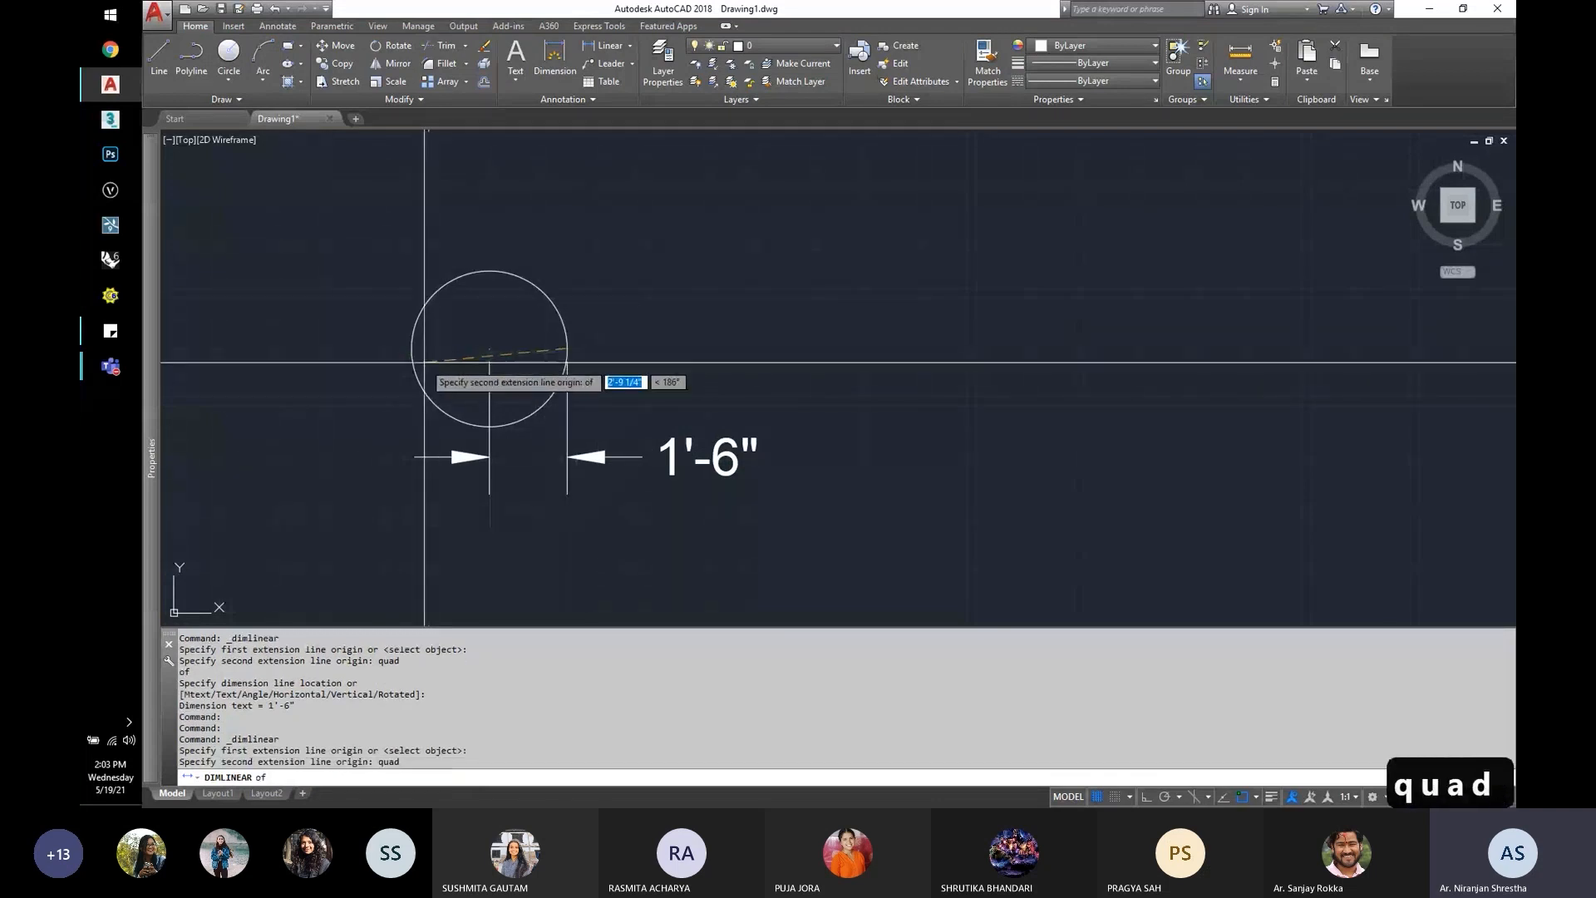
left_click(427, 357)
left_click(402, 562)
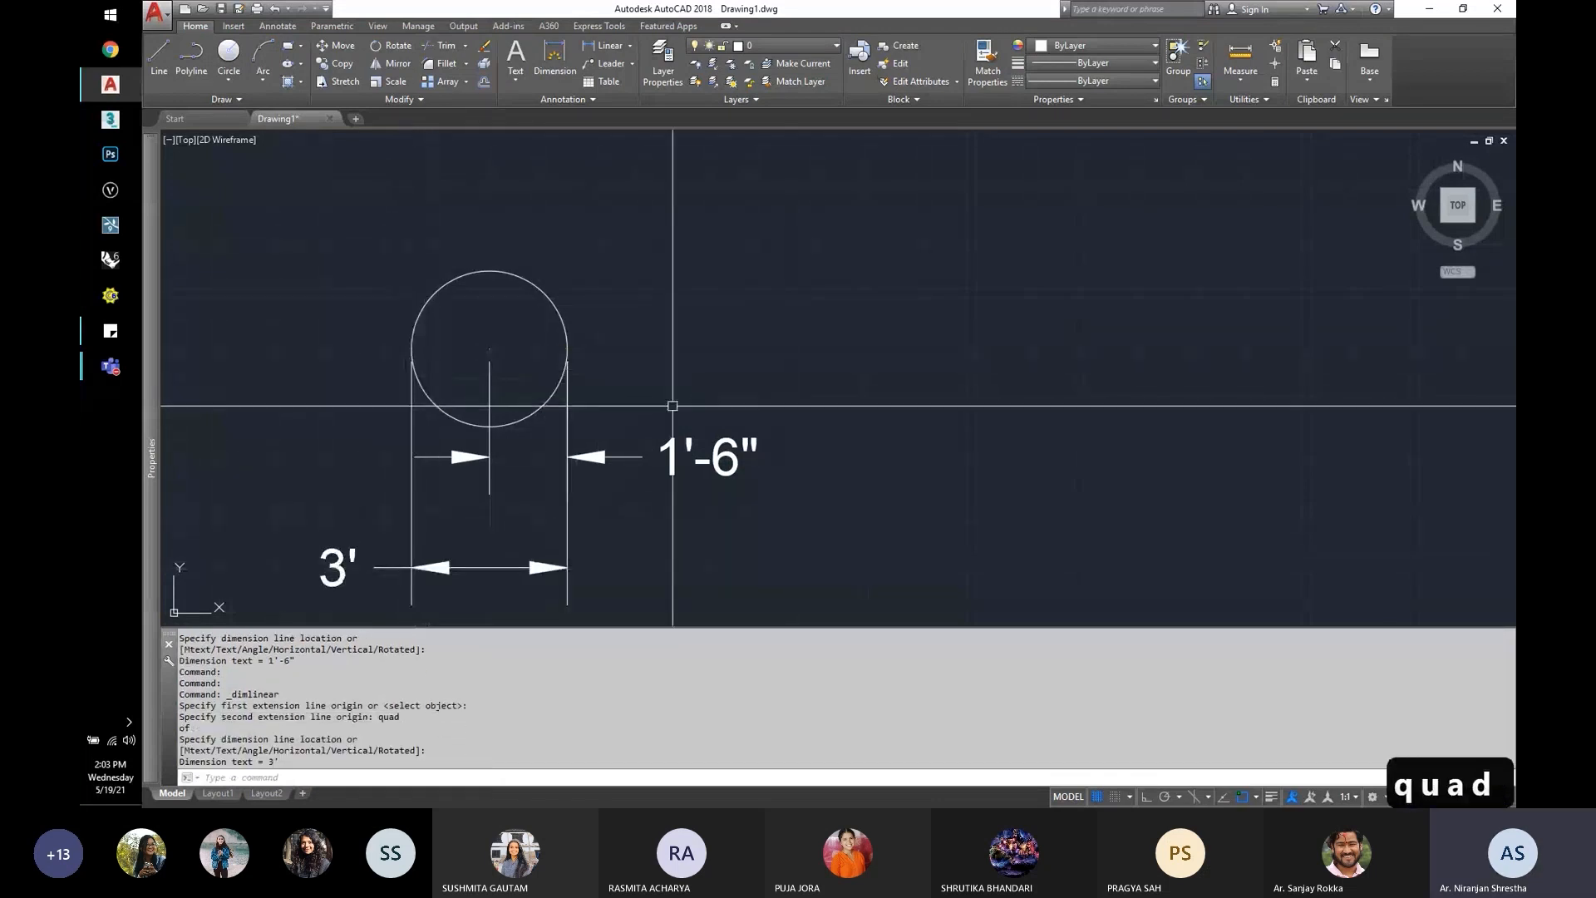
scroll(675, 415, "down", 2)
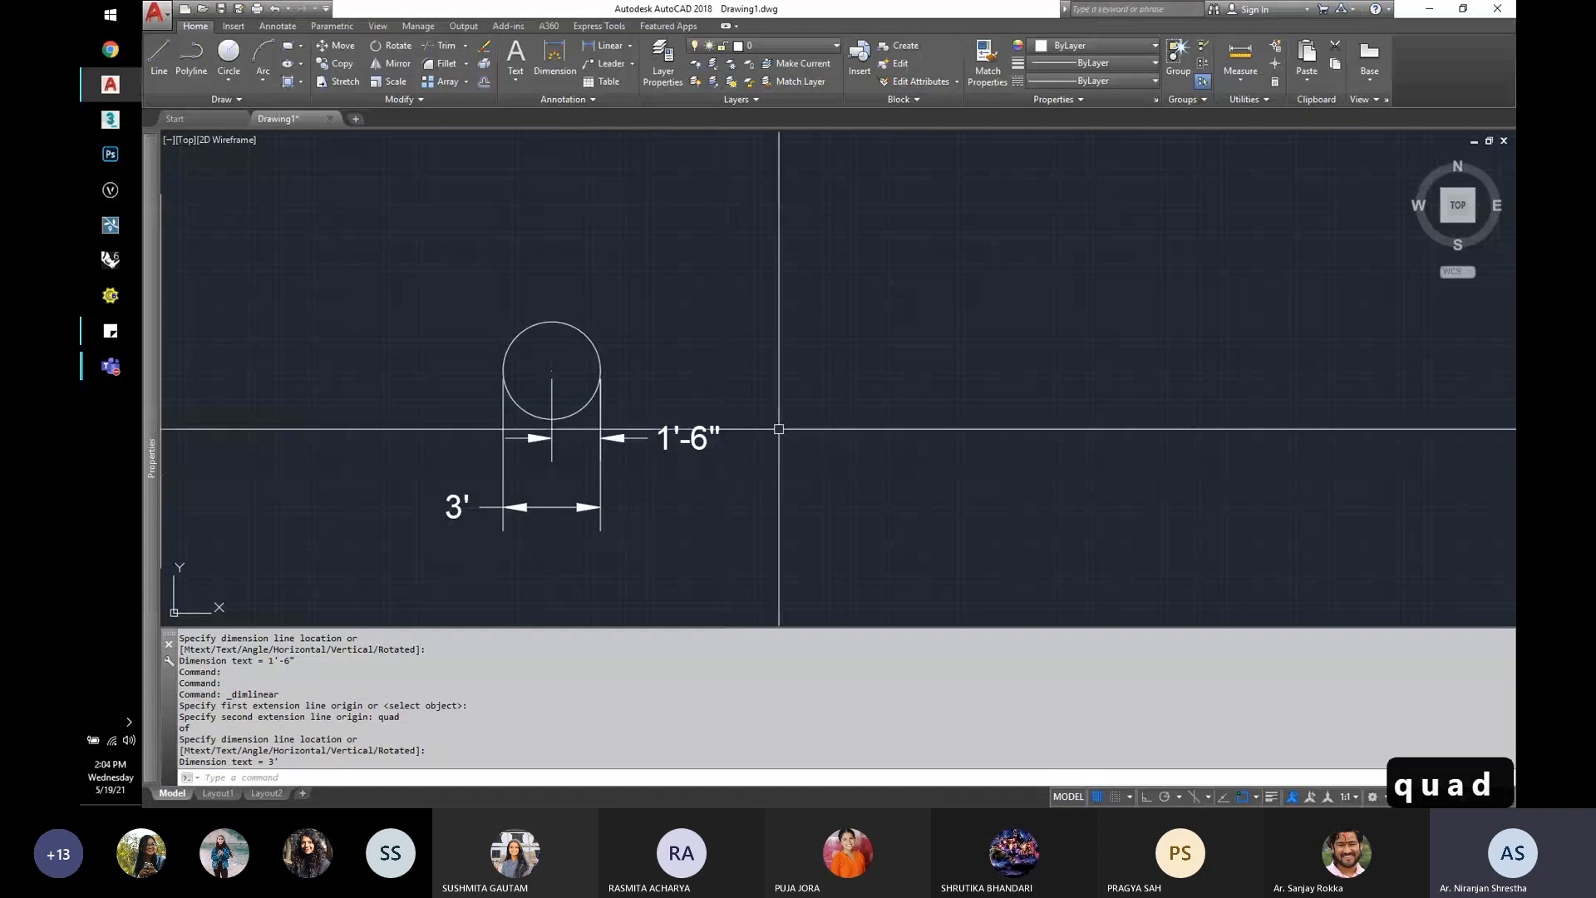
scroll(778, 429, "down", 3)
scroll(490, 424, "up", 2)
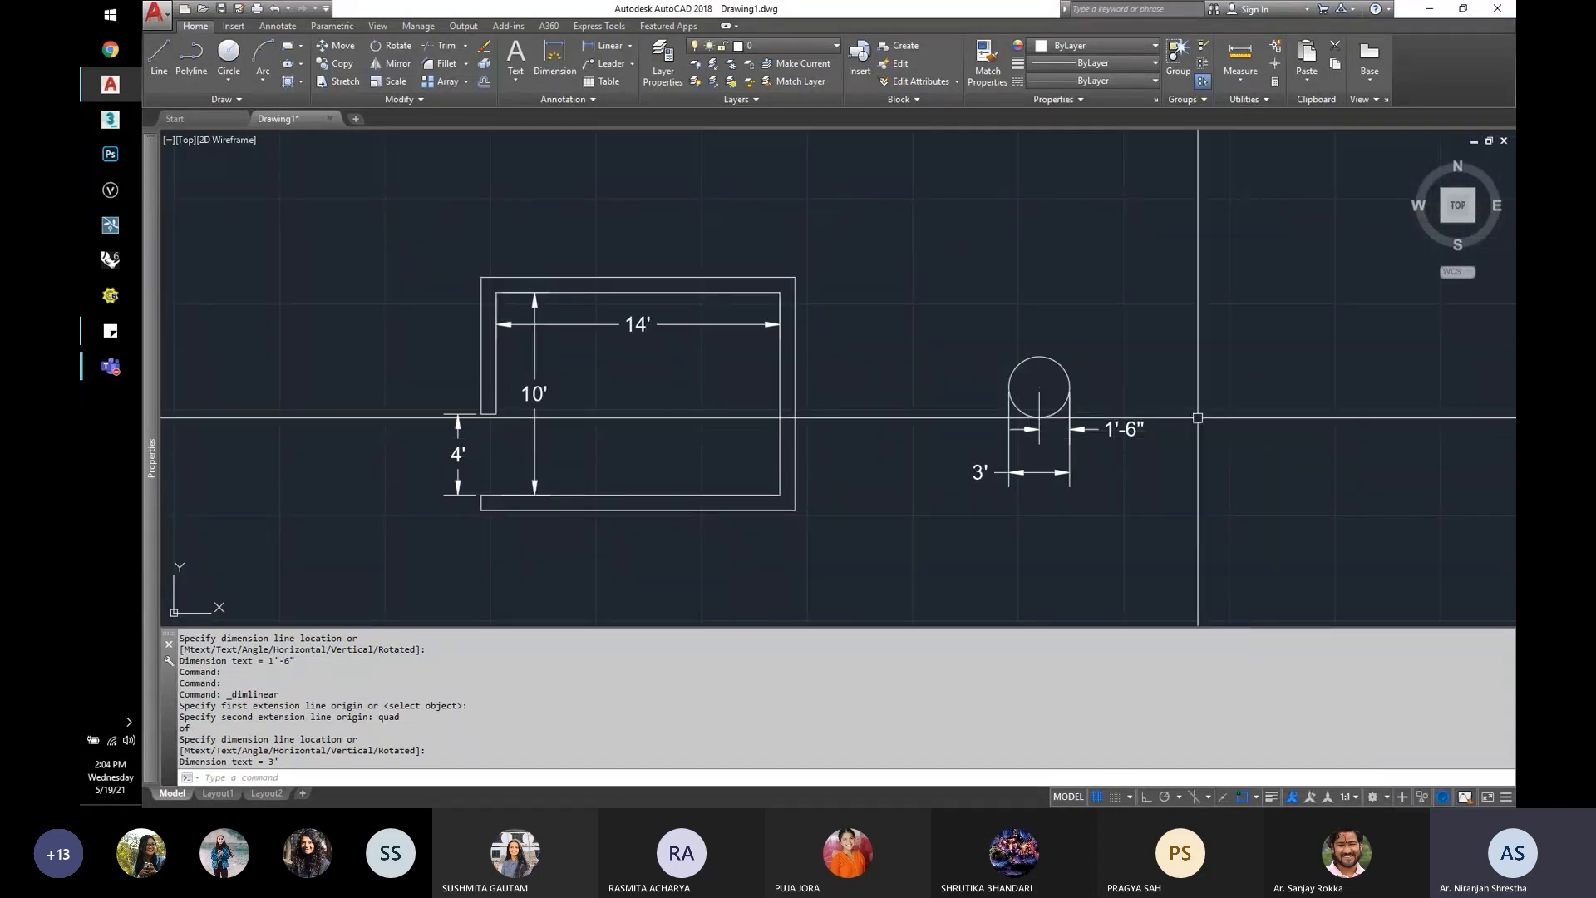
Step: Erase the radius and diameter dimensions below the circle
type("e")
key("Return")
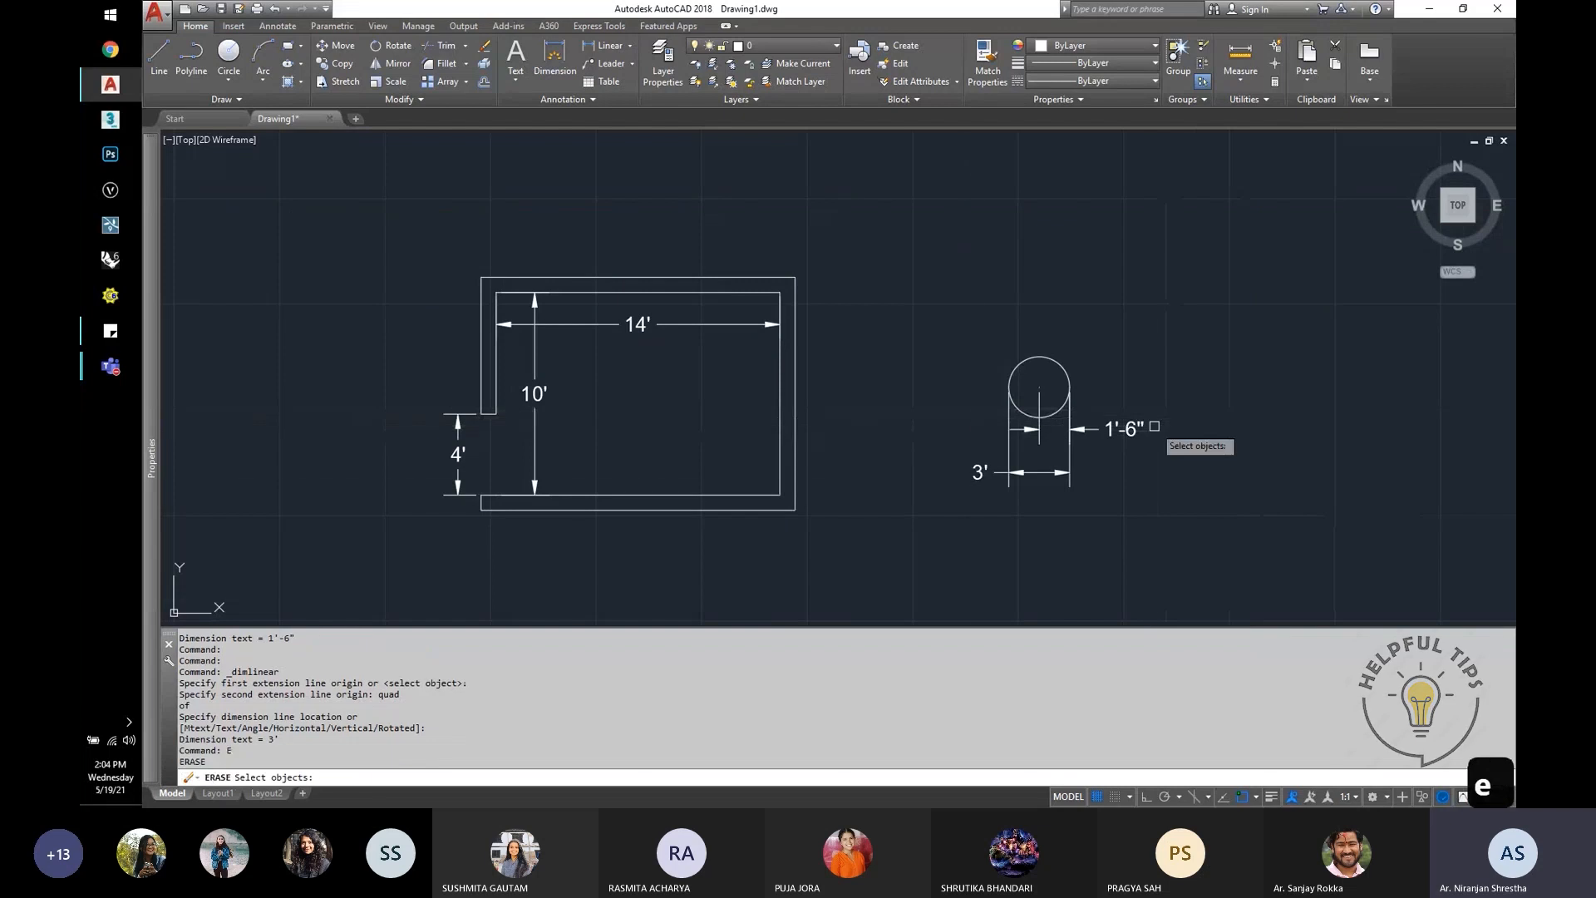
left_click(1165, 422)
left_click(970, 488)
key("Return")
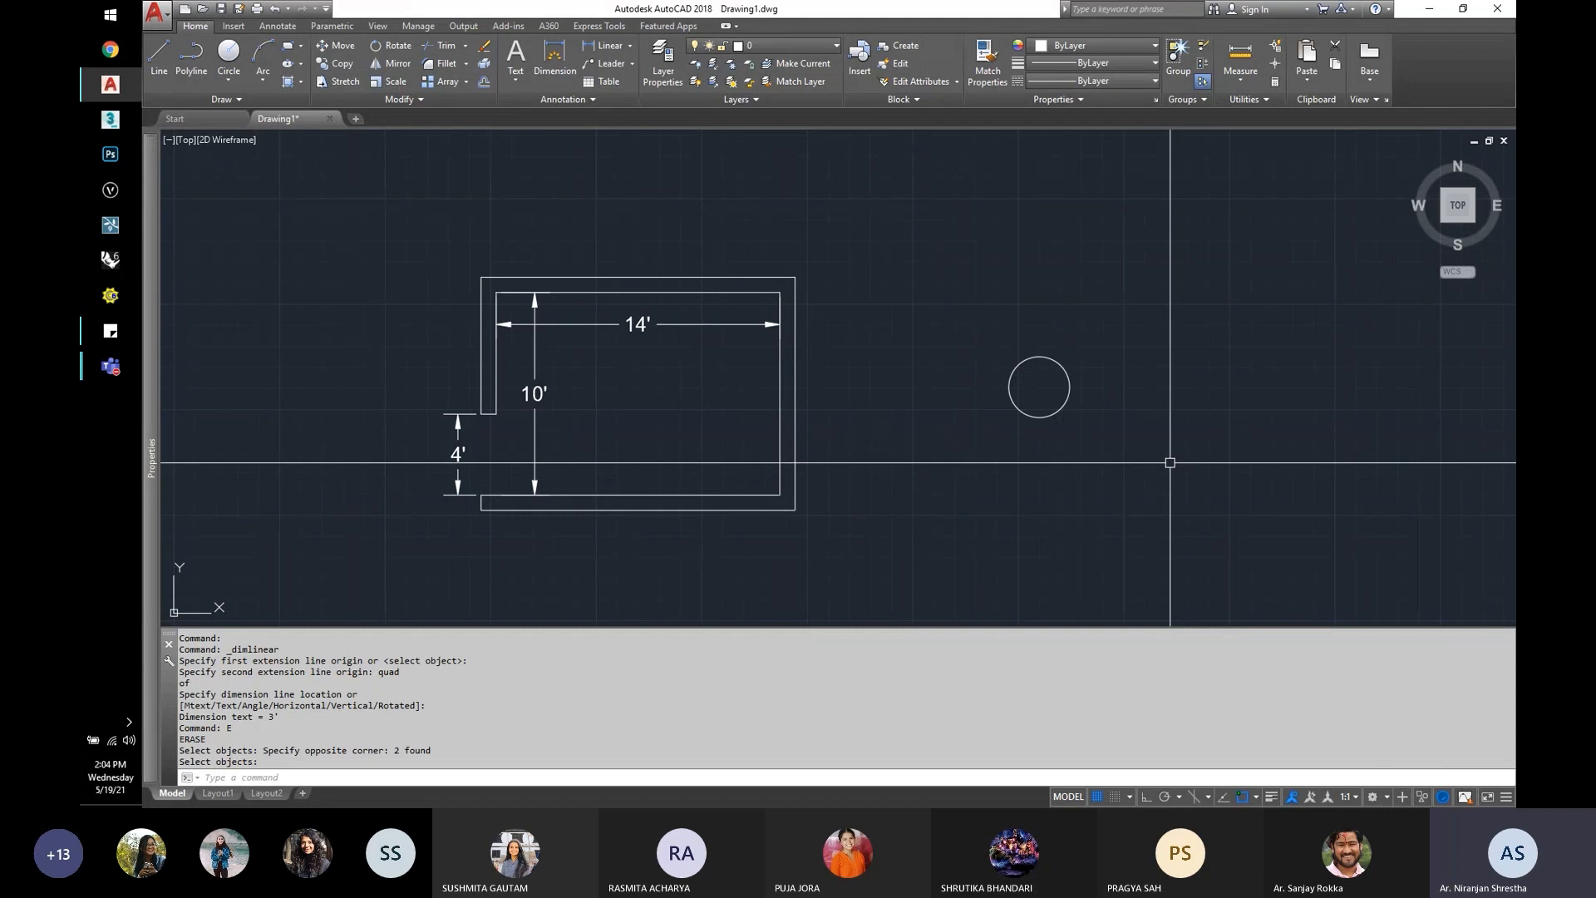
middle_click_drag(892, 453, 736, 446)
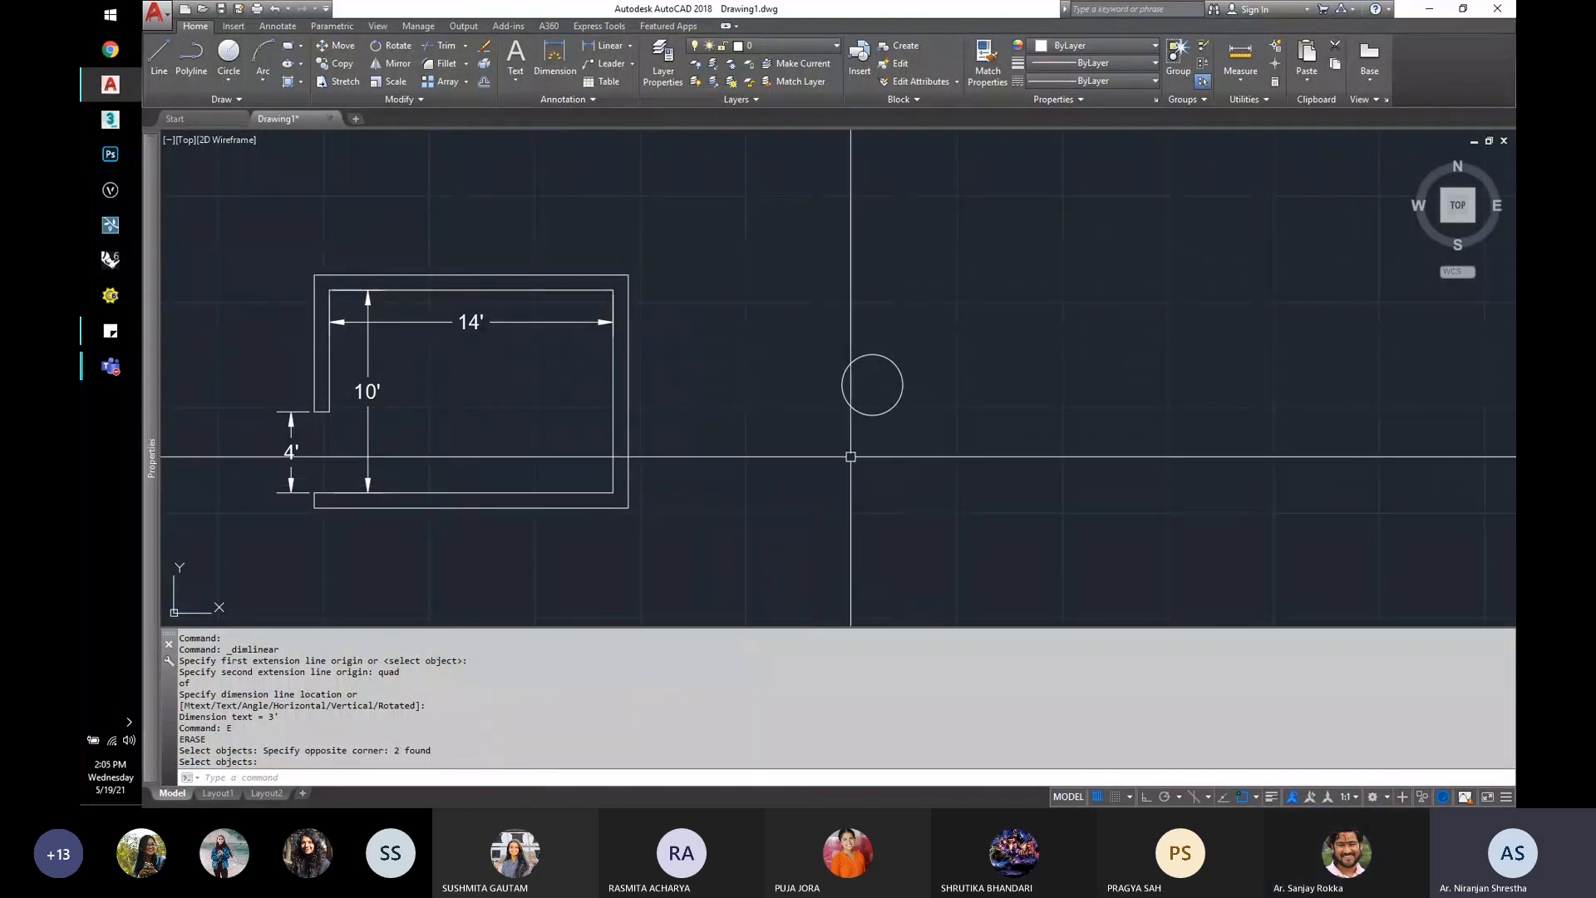
type("dv")
key("Escape")
key("Escape")
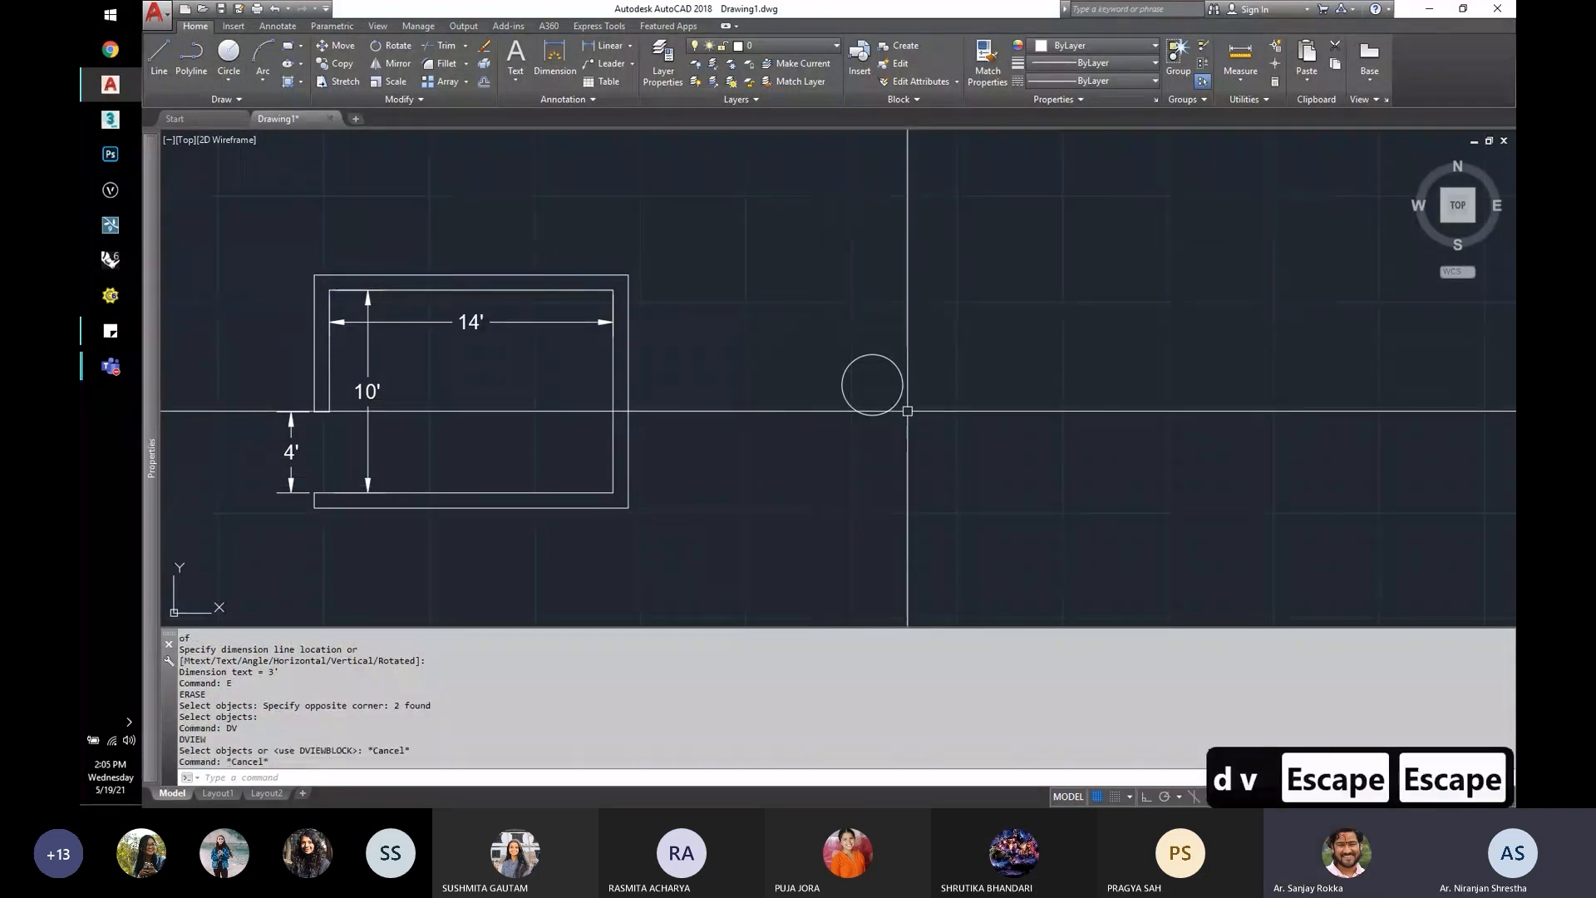
Step: Scale the circle about its center with the Copy option, picking the scale factor freely near the center
type("sc")
key("space")
left_click(897, 400)
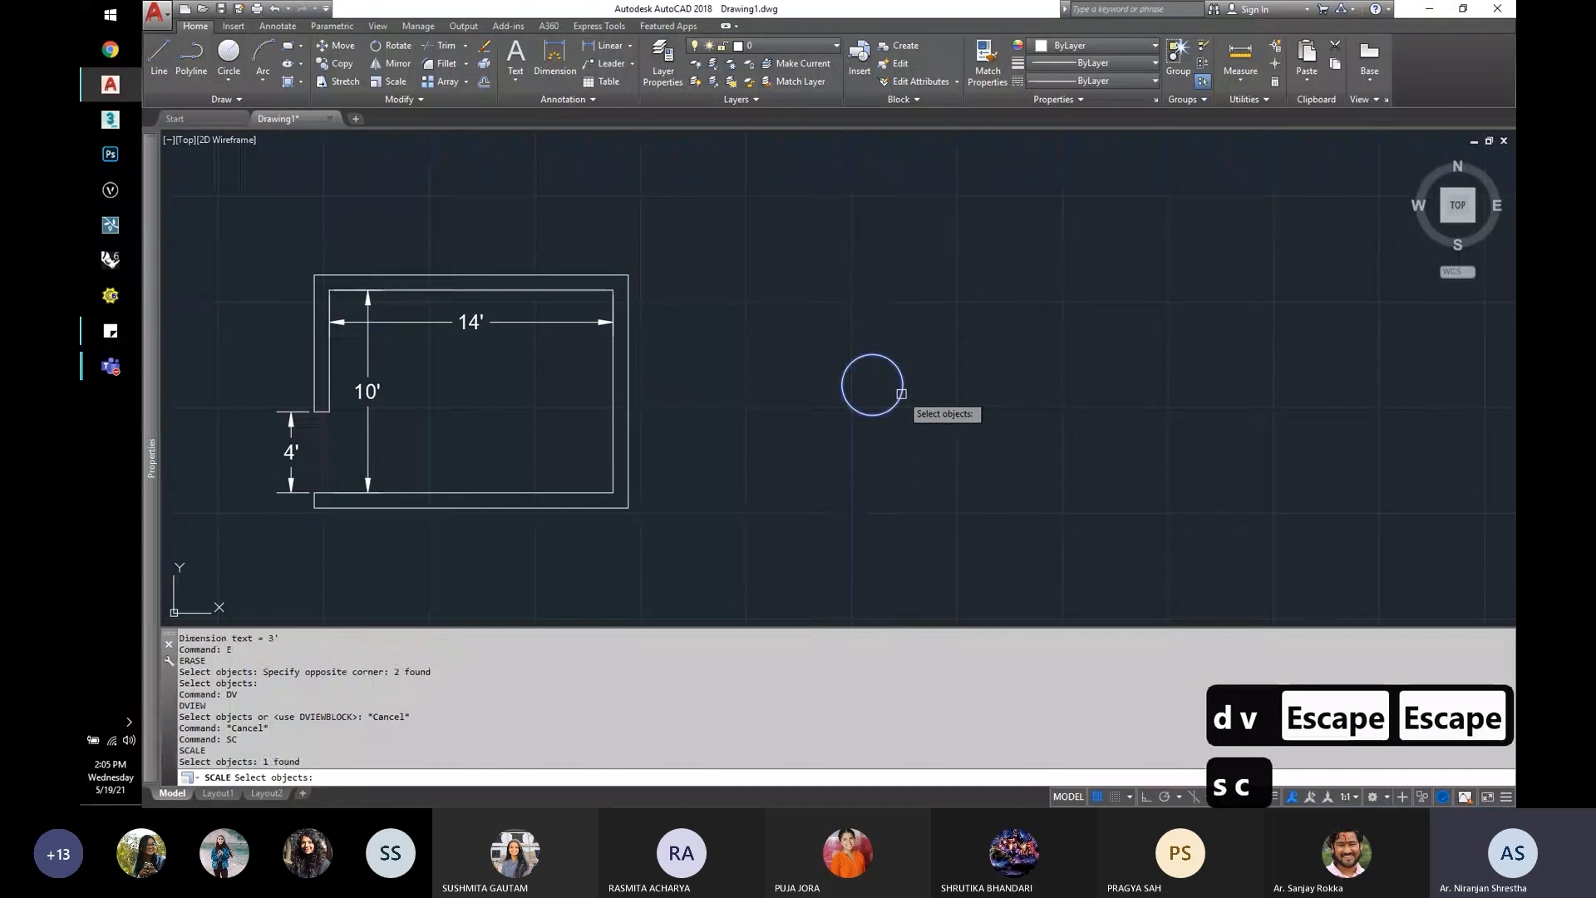
key("space")
scroll(897, 406, "up", 2)
left_click(897, 405)
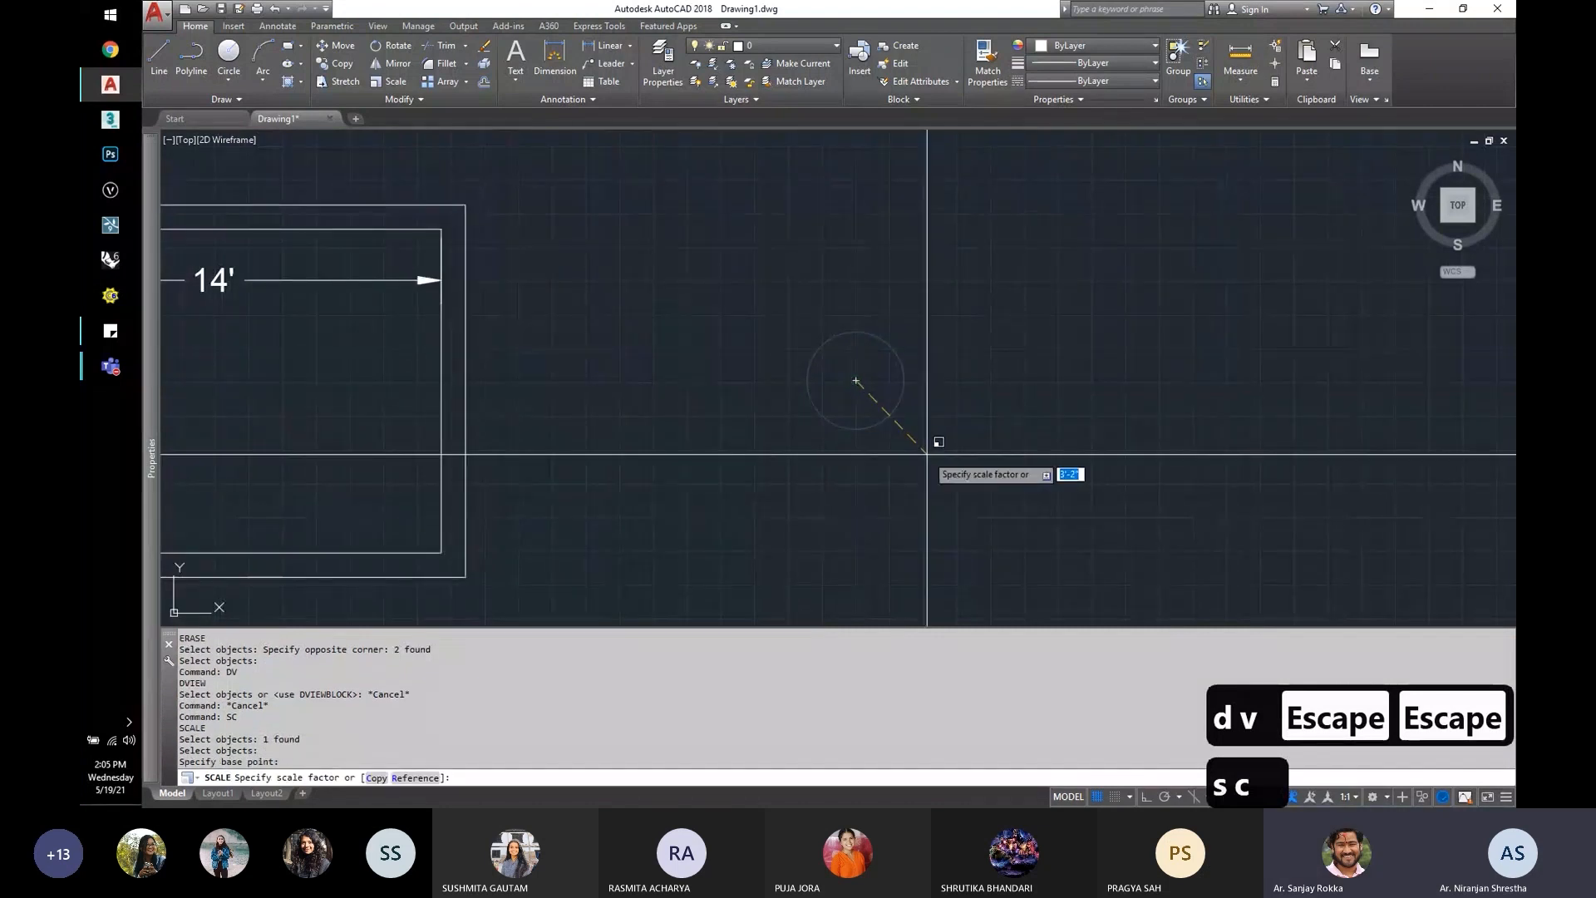
type("c")
key("space")
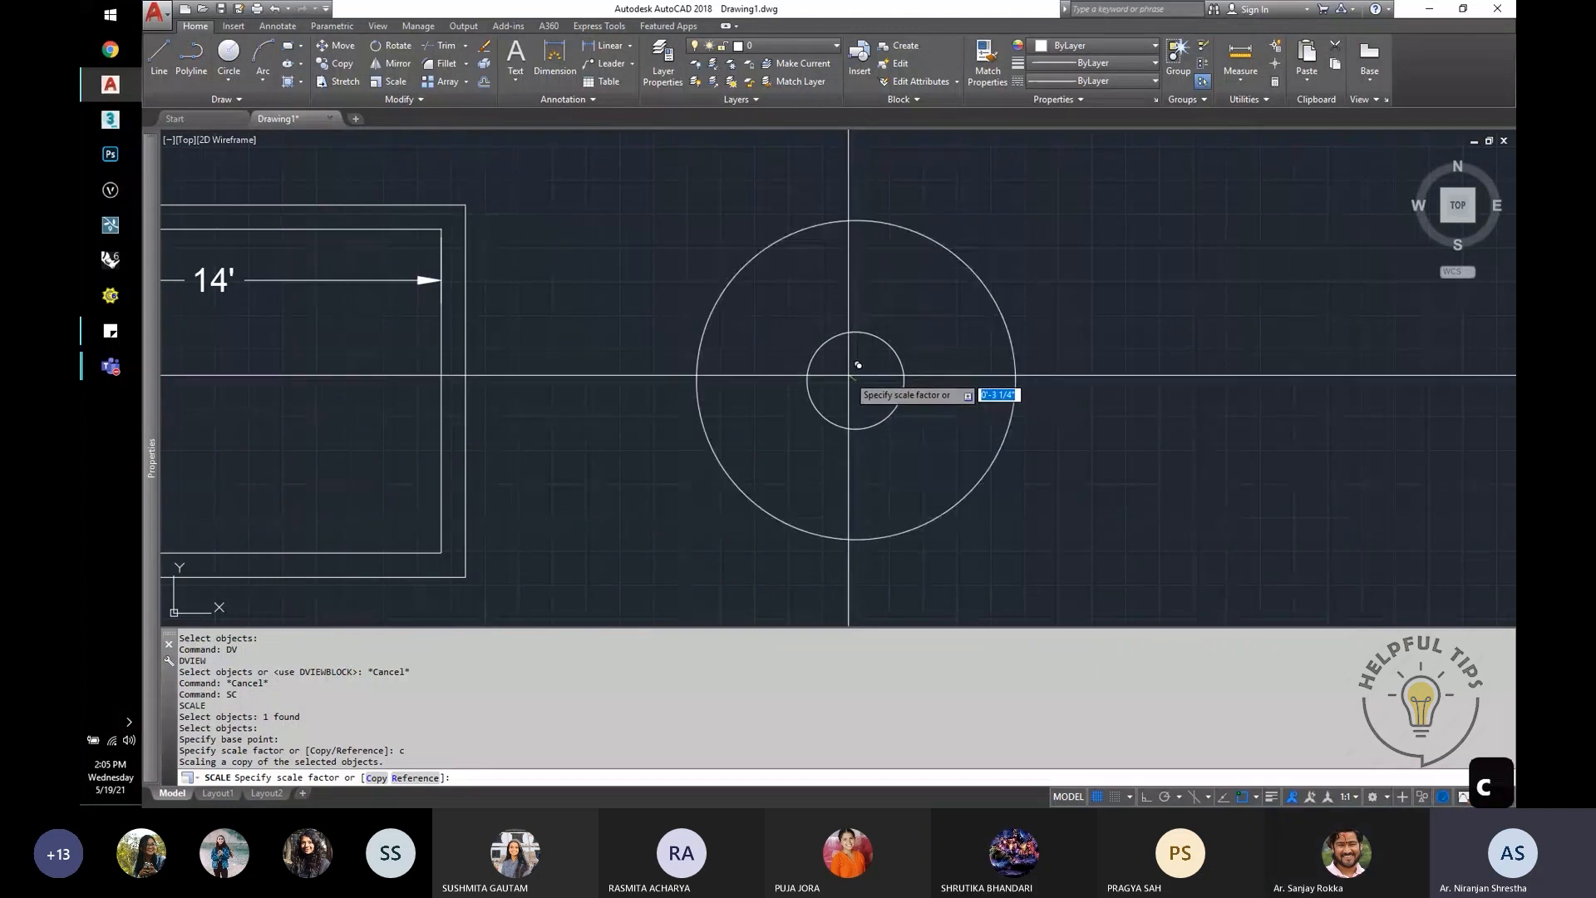
left_click(852, 375)
scroll(778, 422, "down", 2)
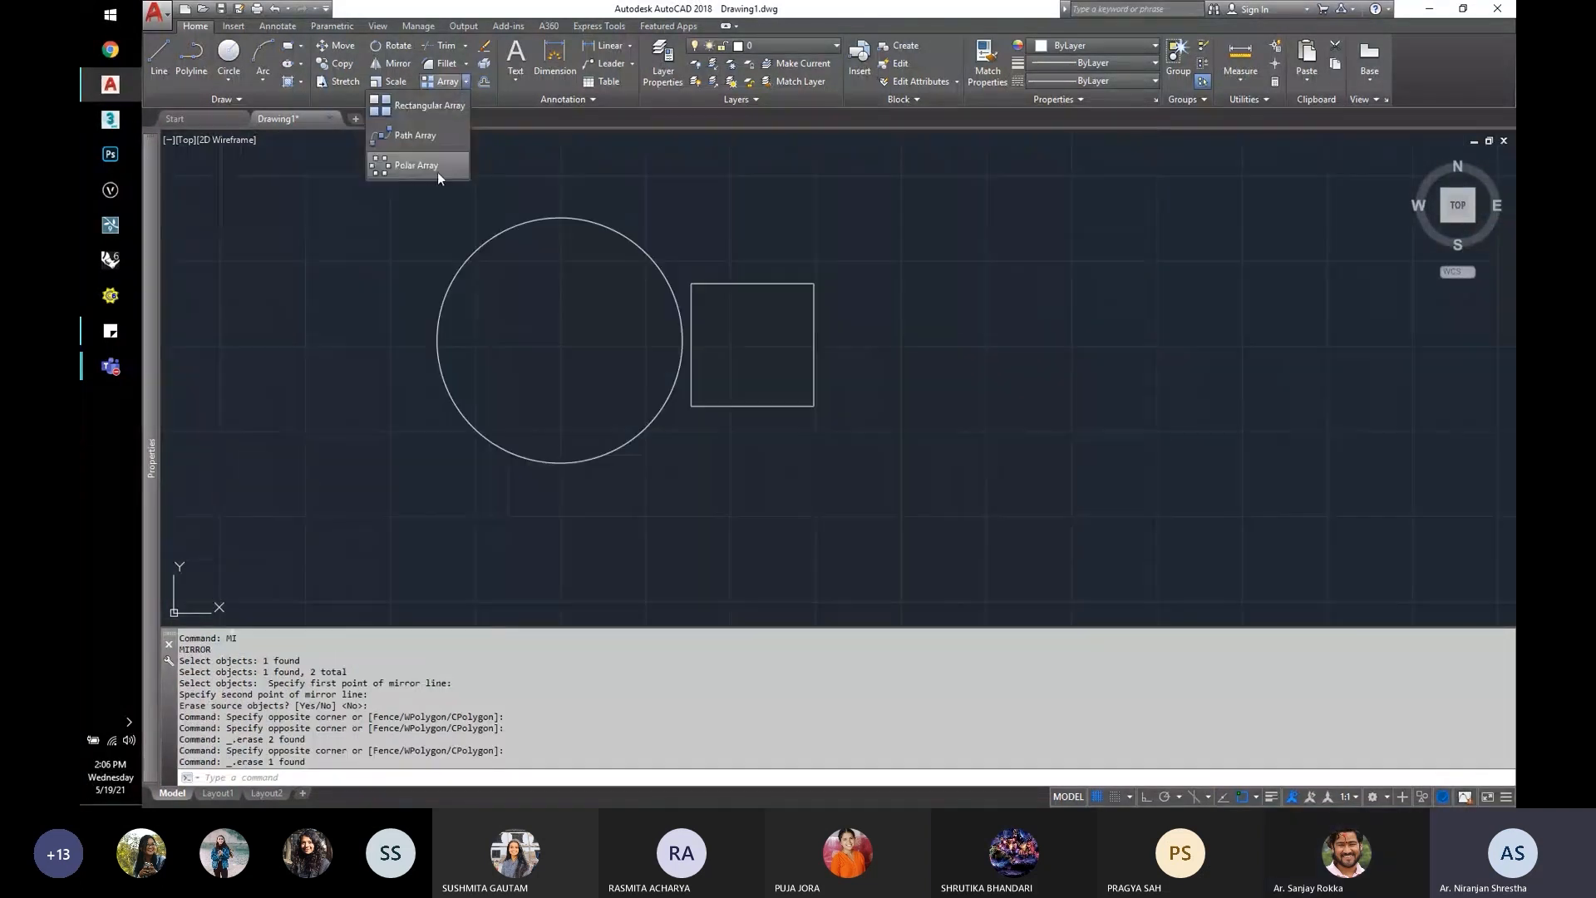
Step: Create a polar array of the square with 6 items around the circle's center
left_click(437, 171)
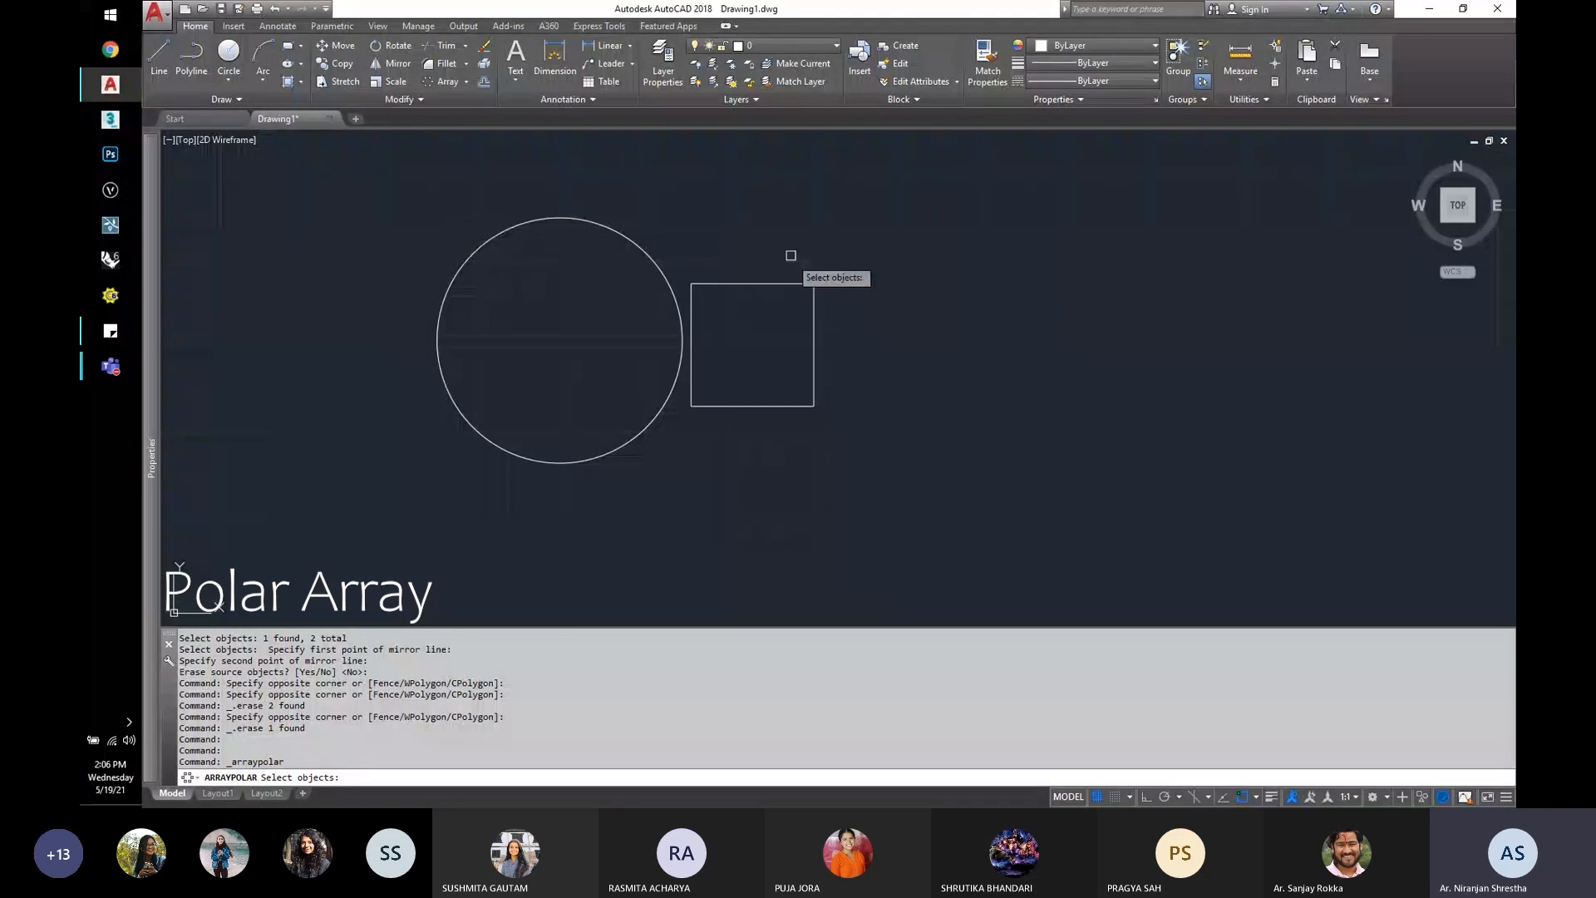
left_click(786, 289)
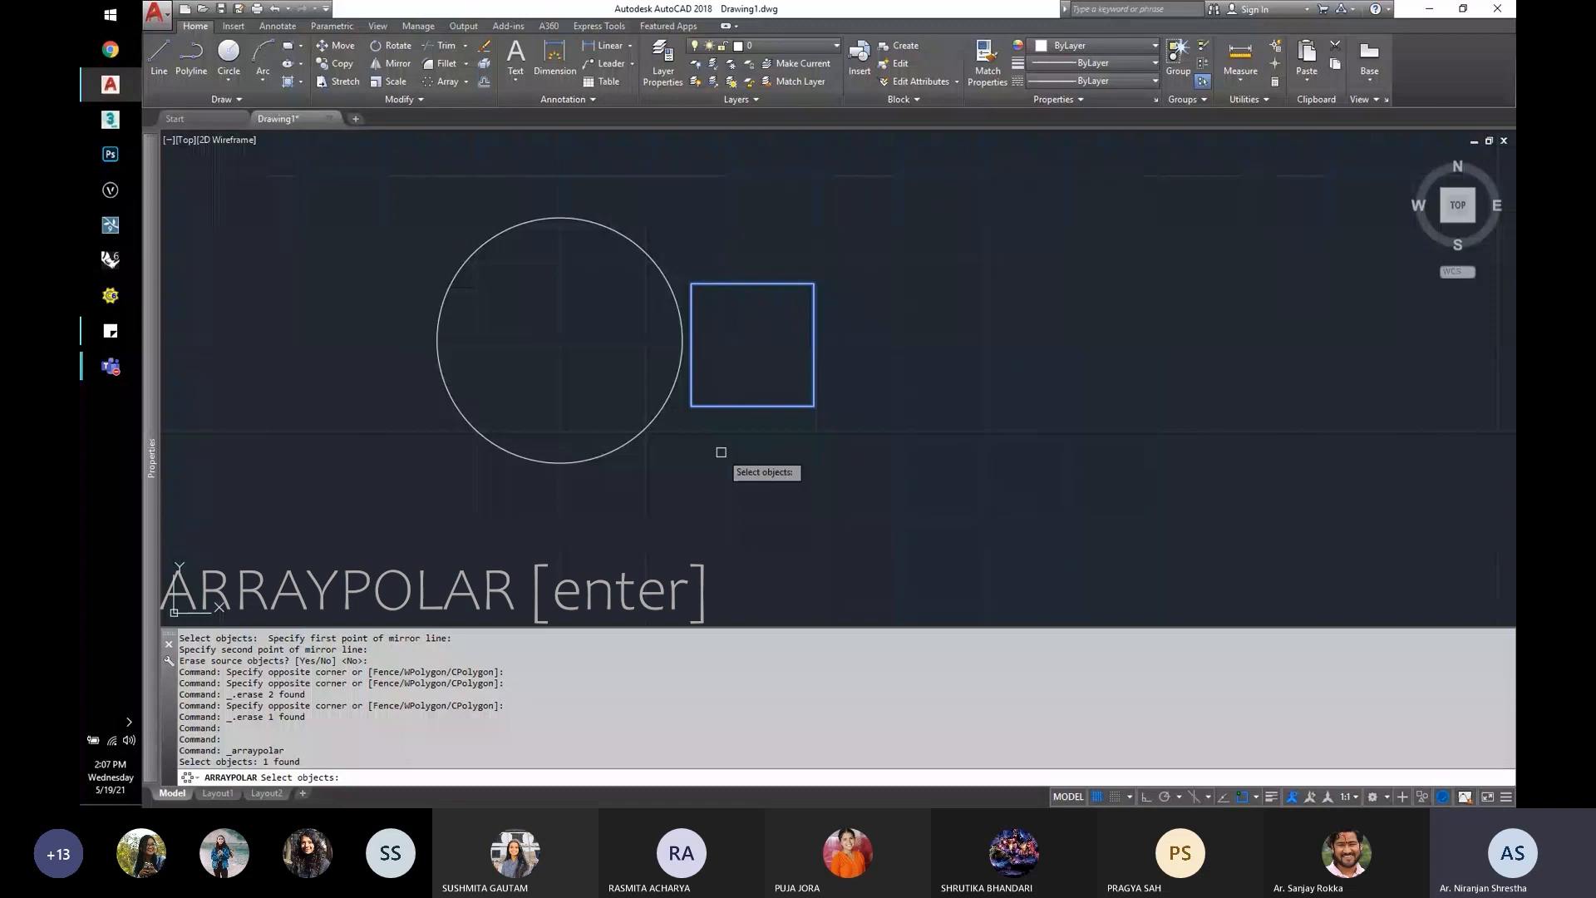
key("Return")
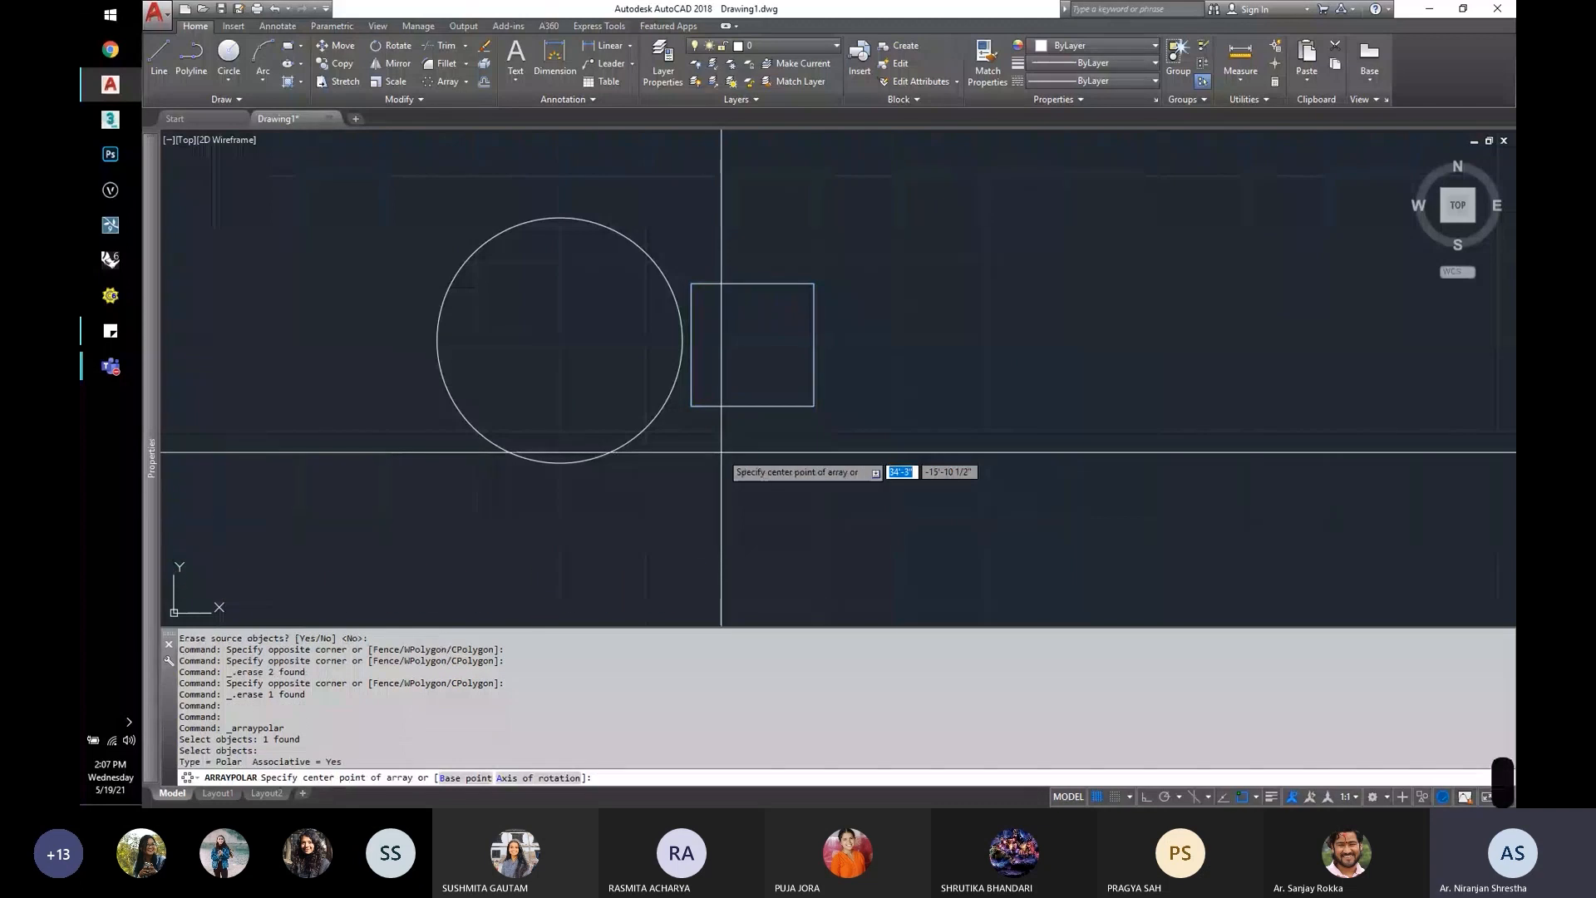
left_click(620, 465)
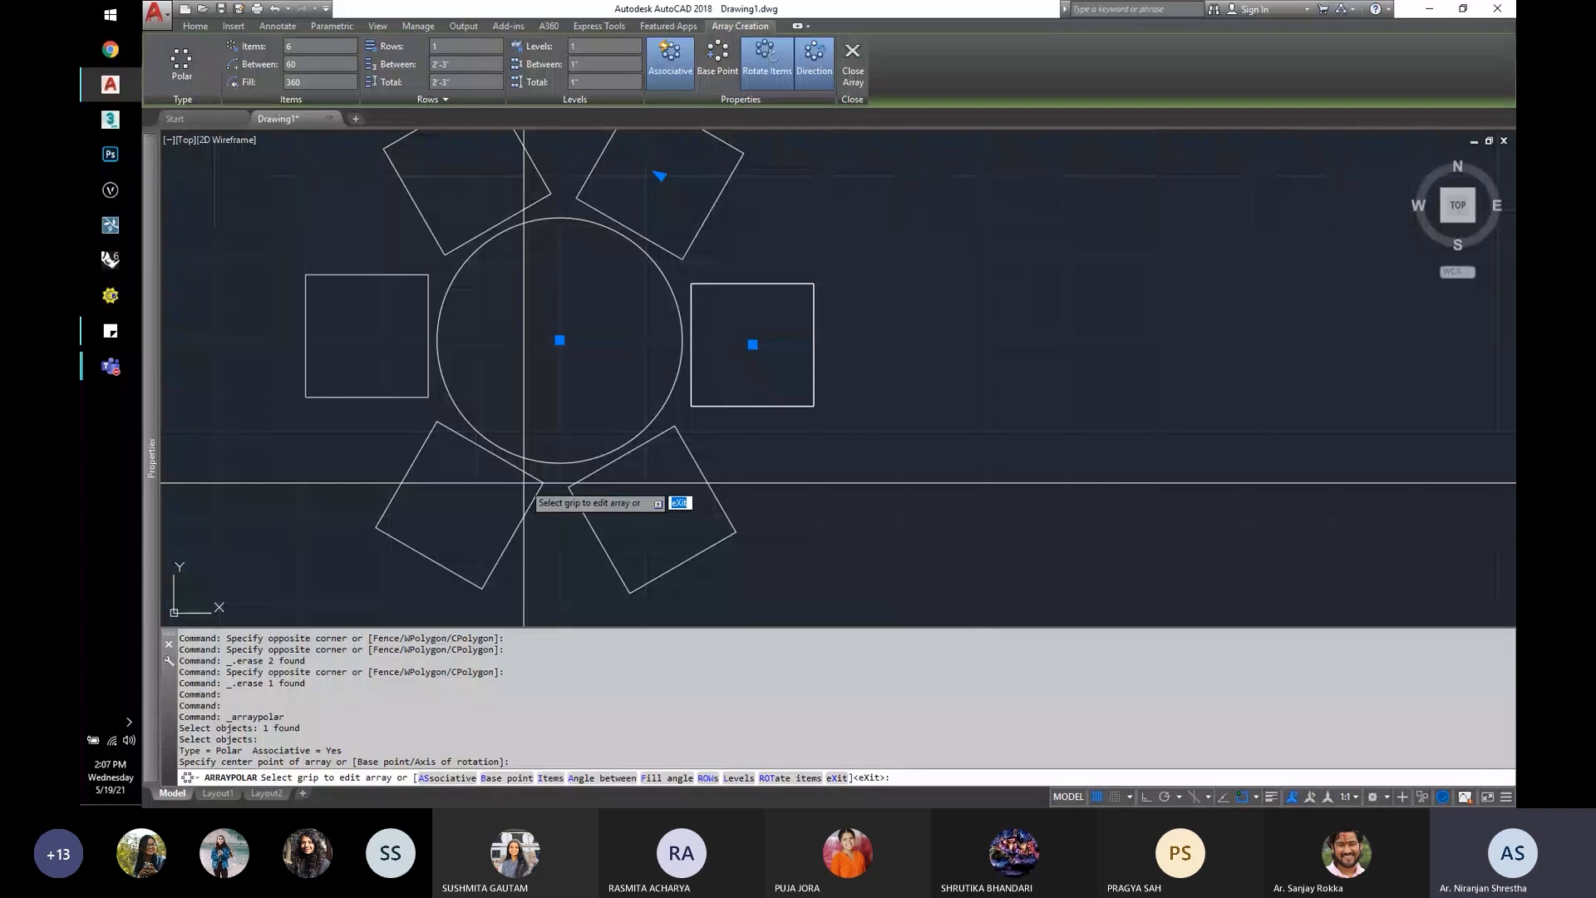
key("Return")
Step: Set the polar array of squares around the circle to 4 items and deselect it
left_click(539, 187)
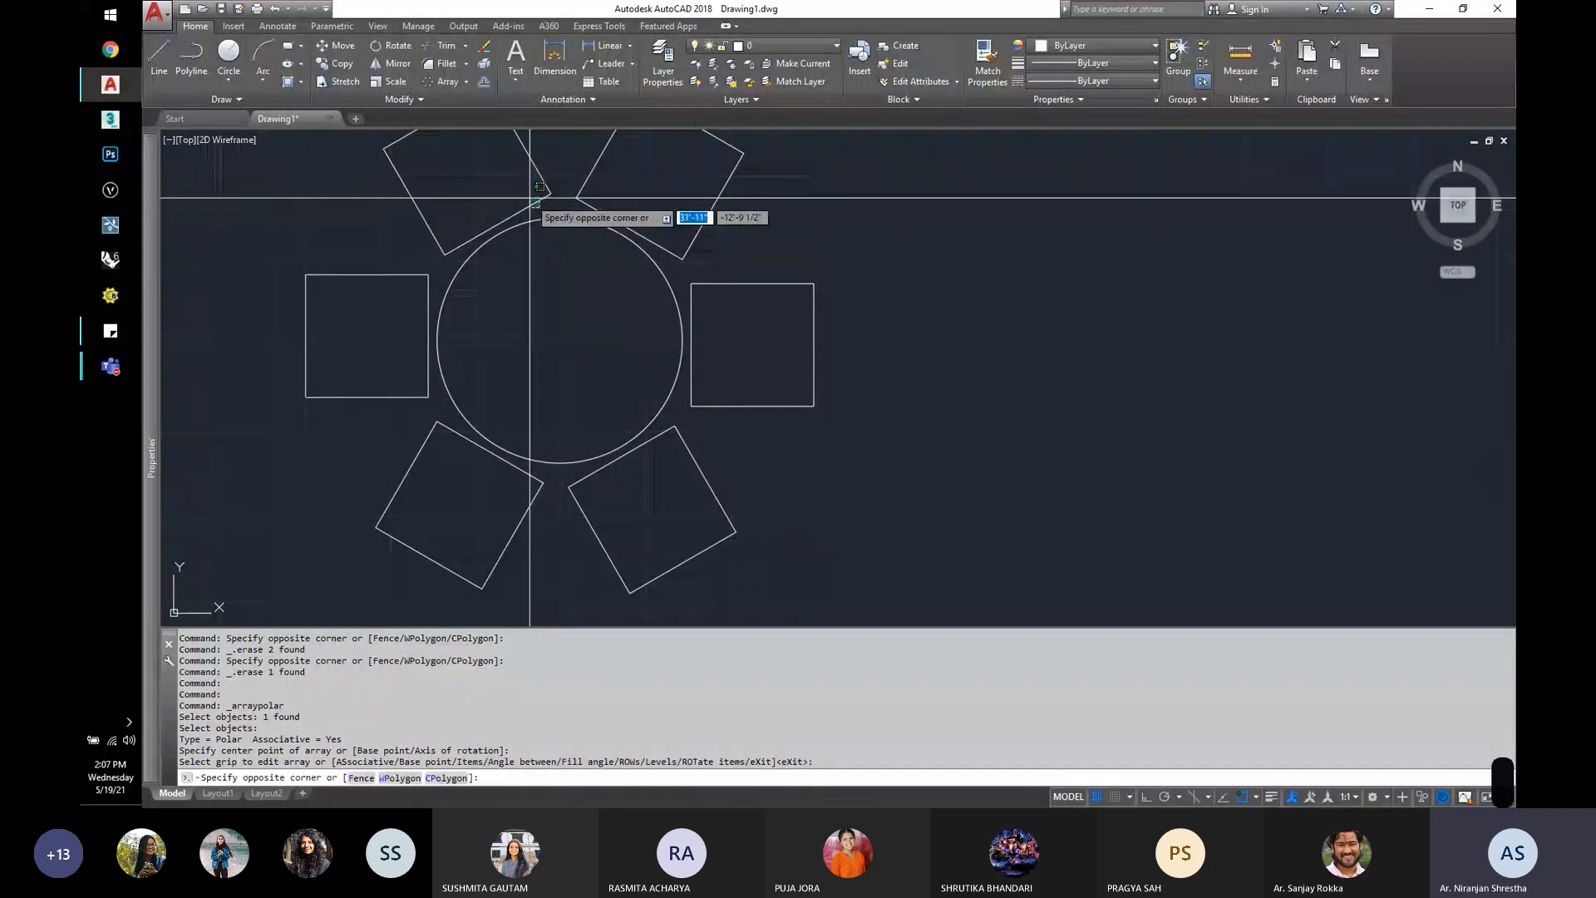
left_click(534, 200)
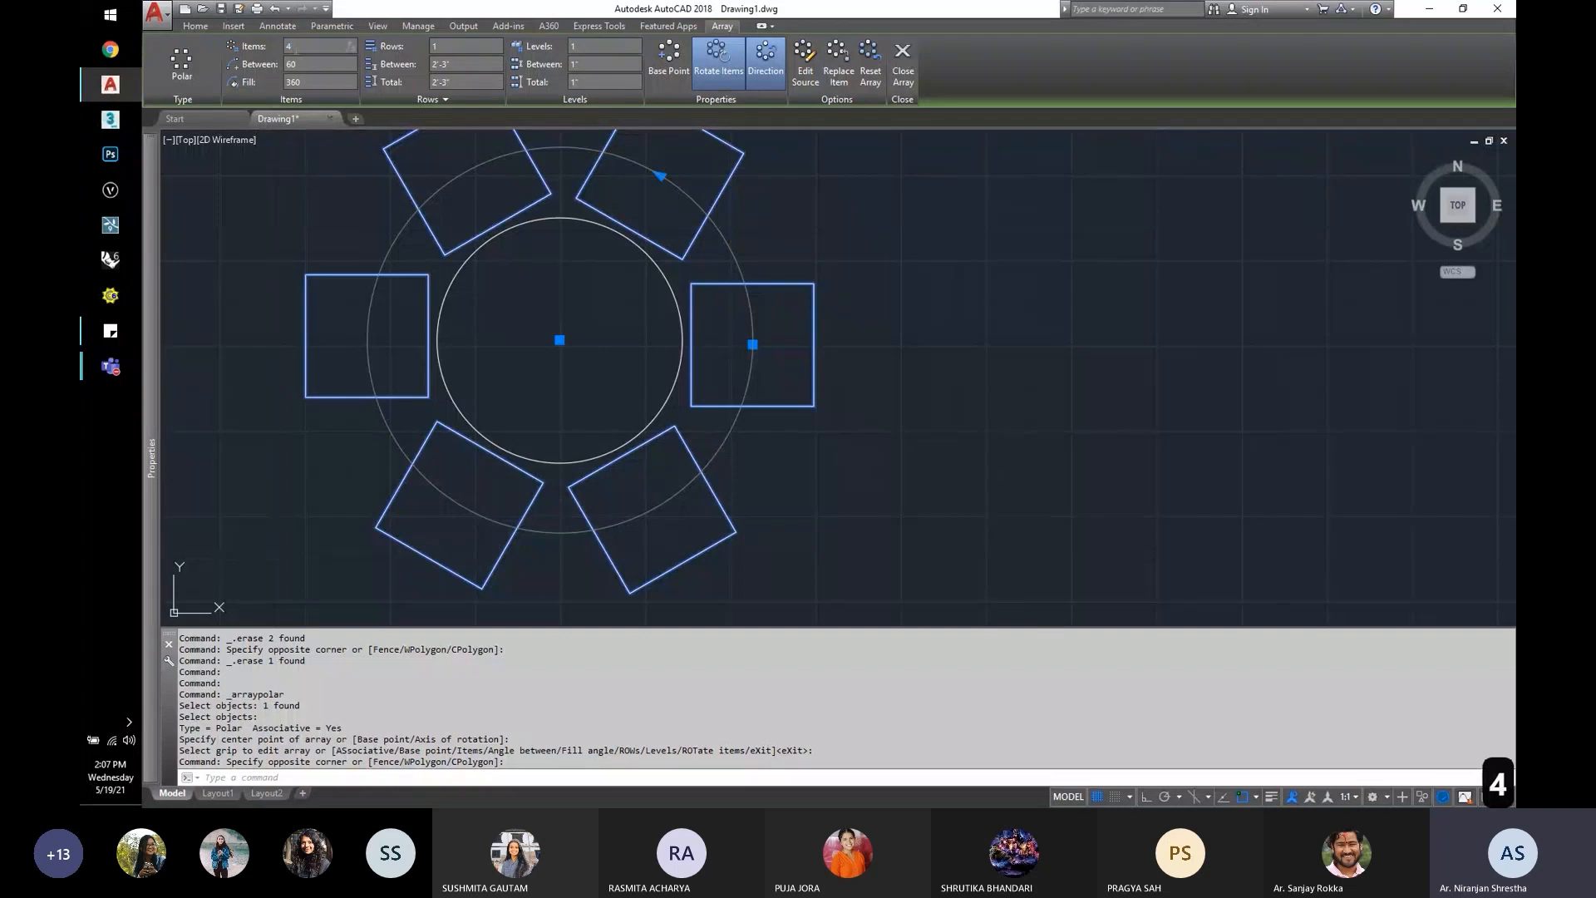
key("Return")
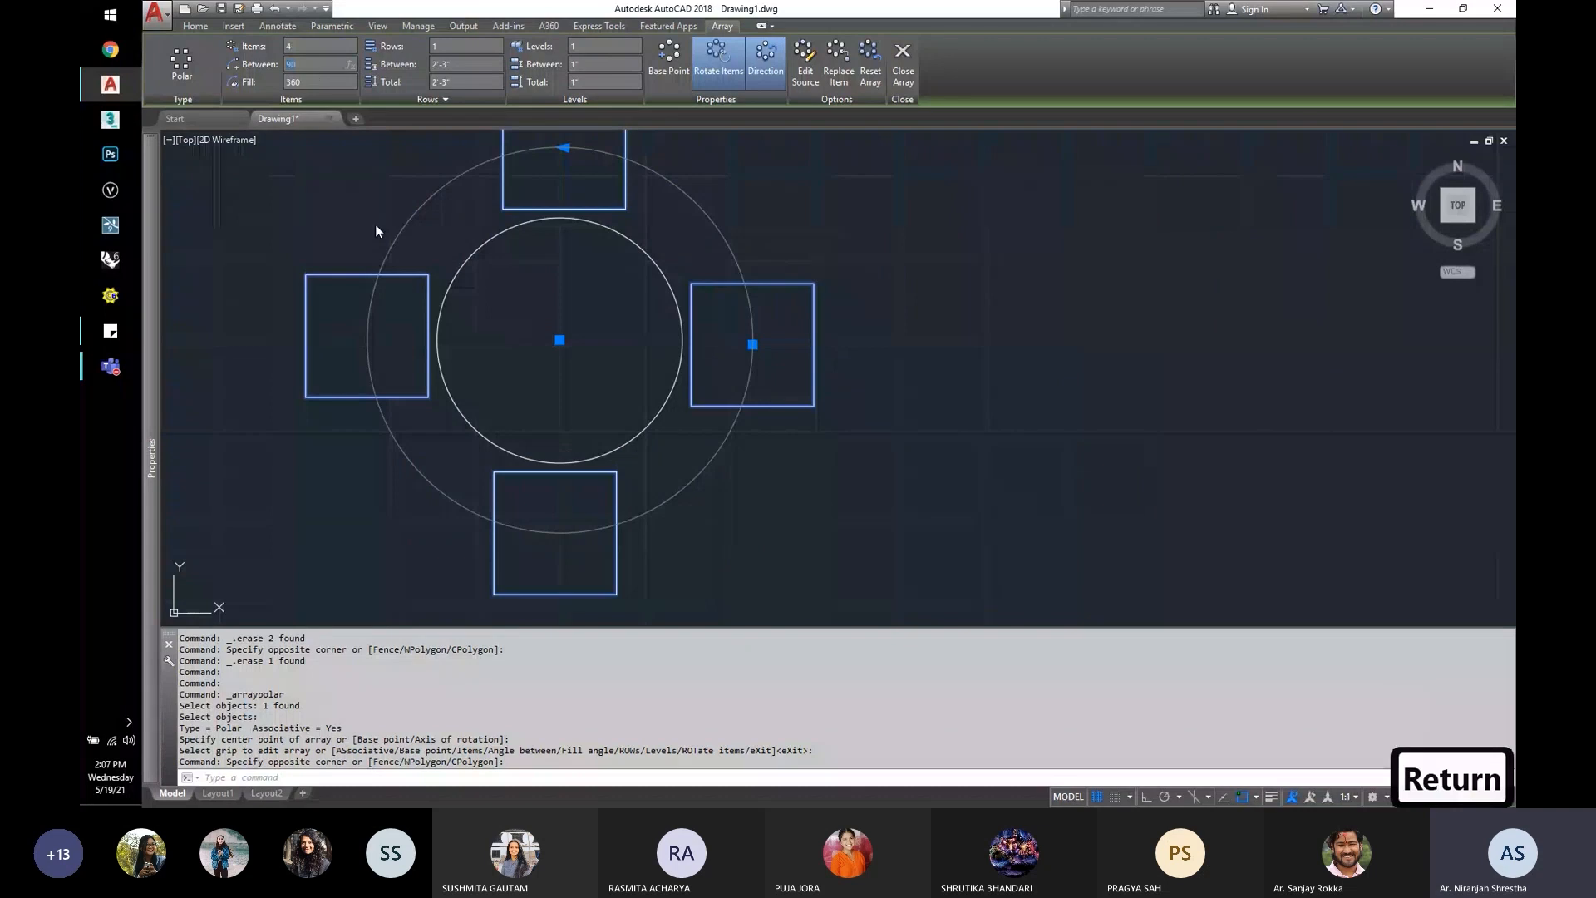
left_click(541, 297)
left_click(589, 285)
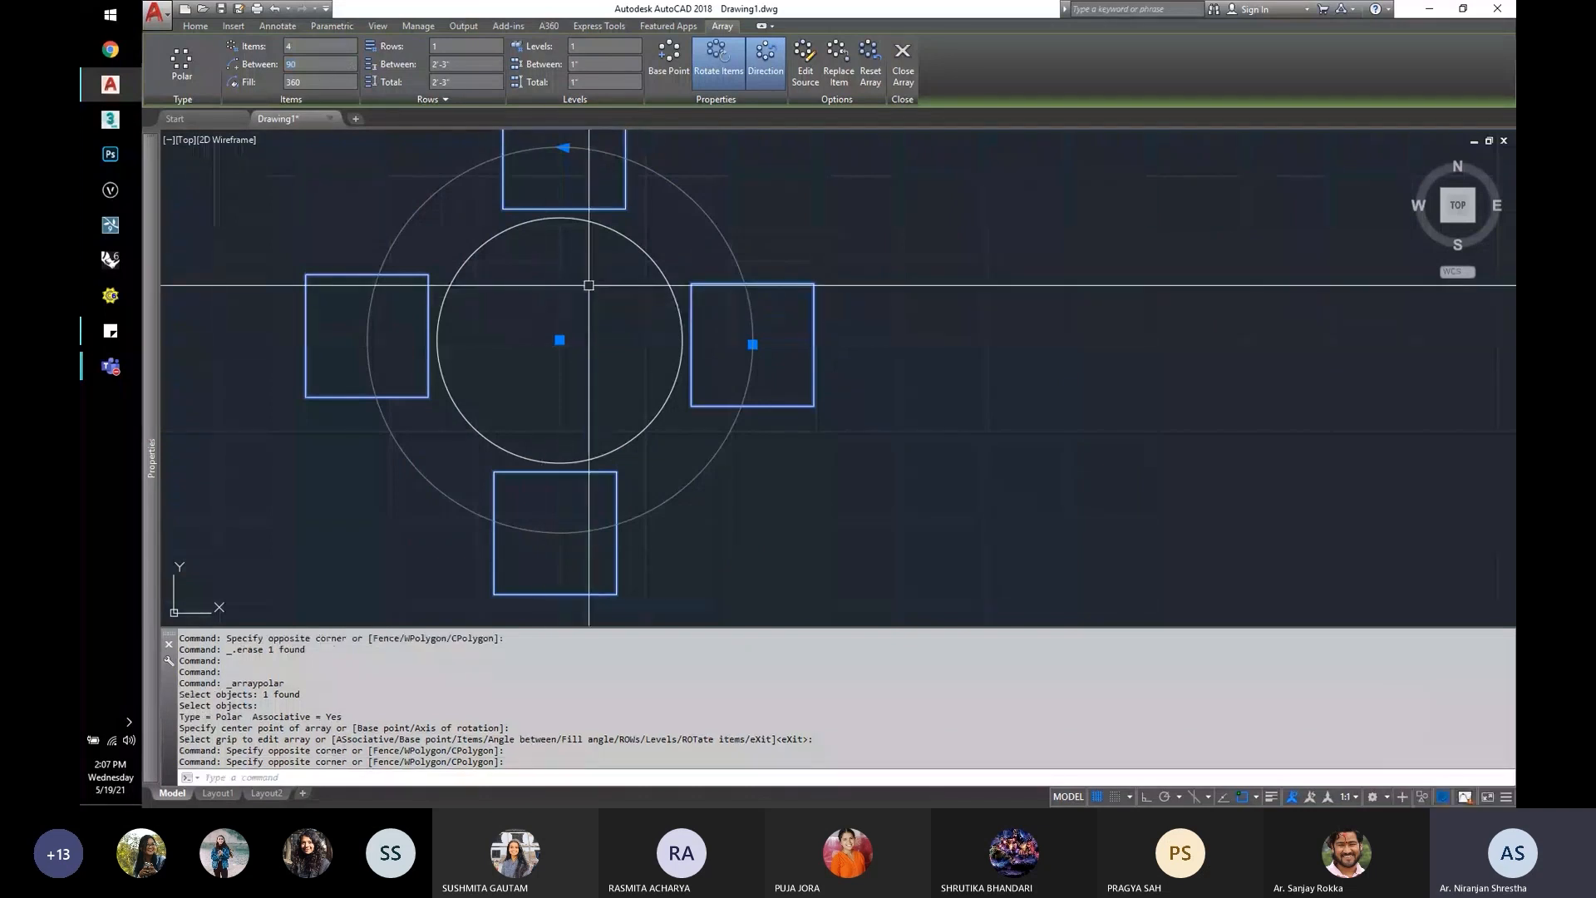
key("Escape")
Step: Move the round table with its four chairs into the room's upper-left corner
scroll(573, 316, "down", 6)
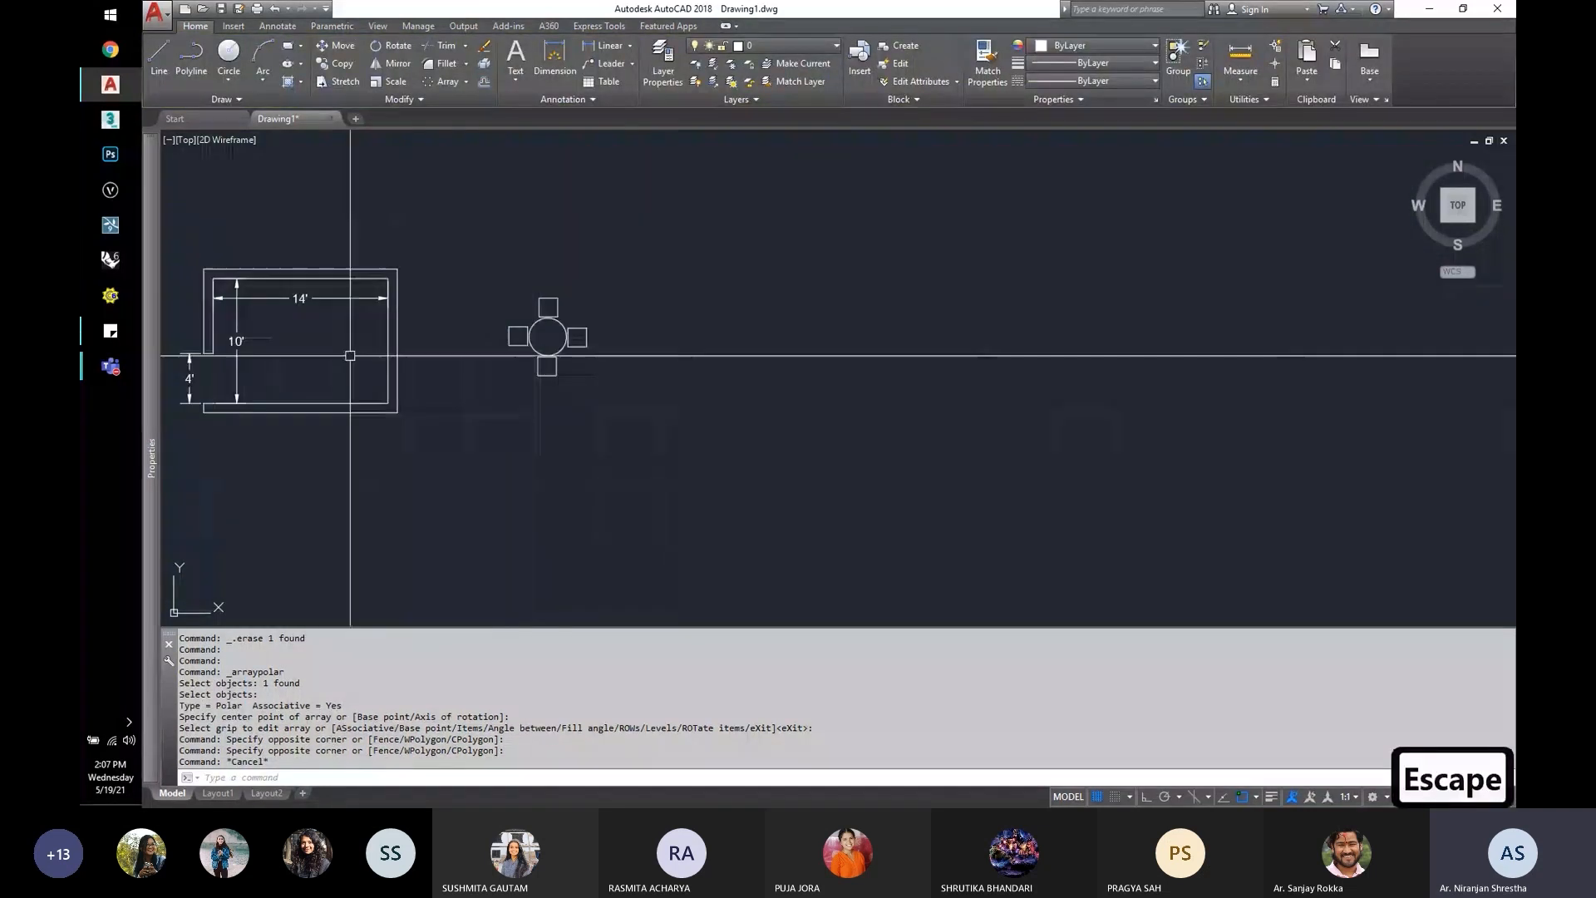
middle_click_drag(350, 355, 816, 374)
scroll(682, 359, "up", 3)
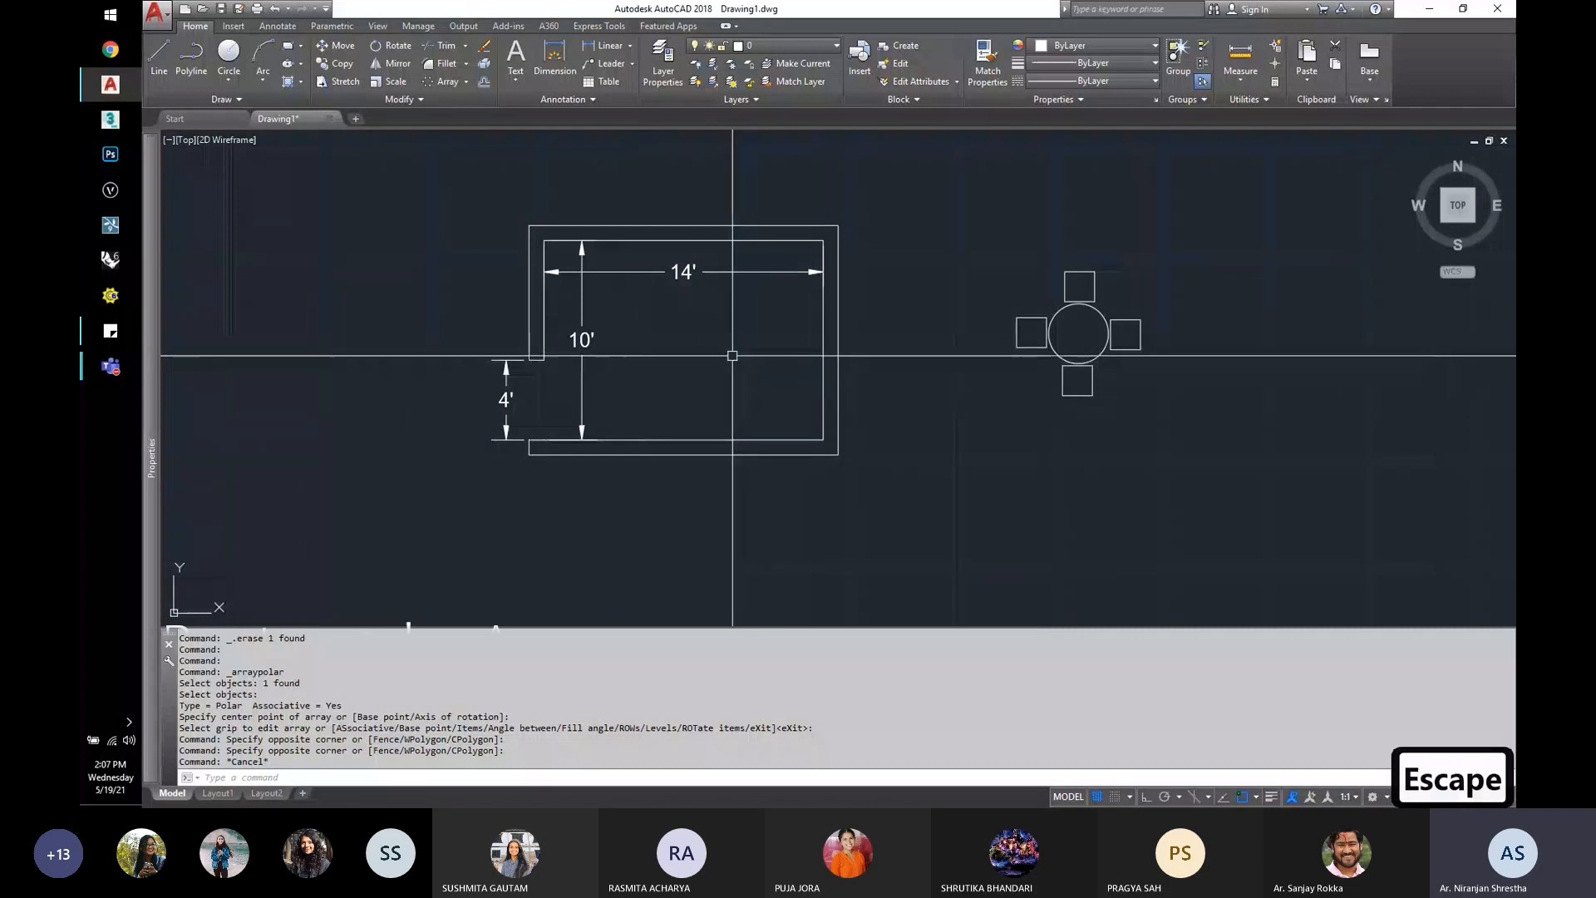
type("m")
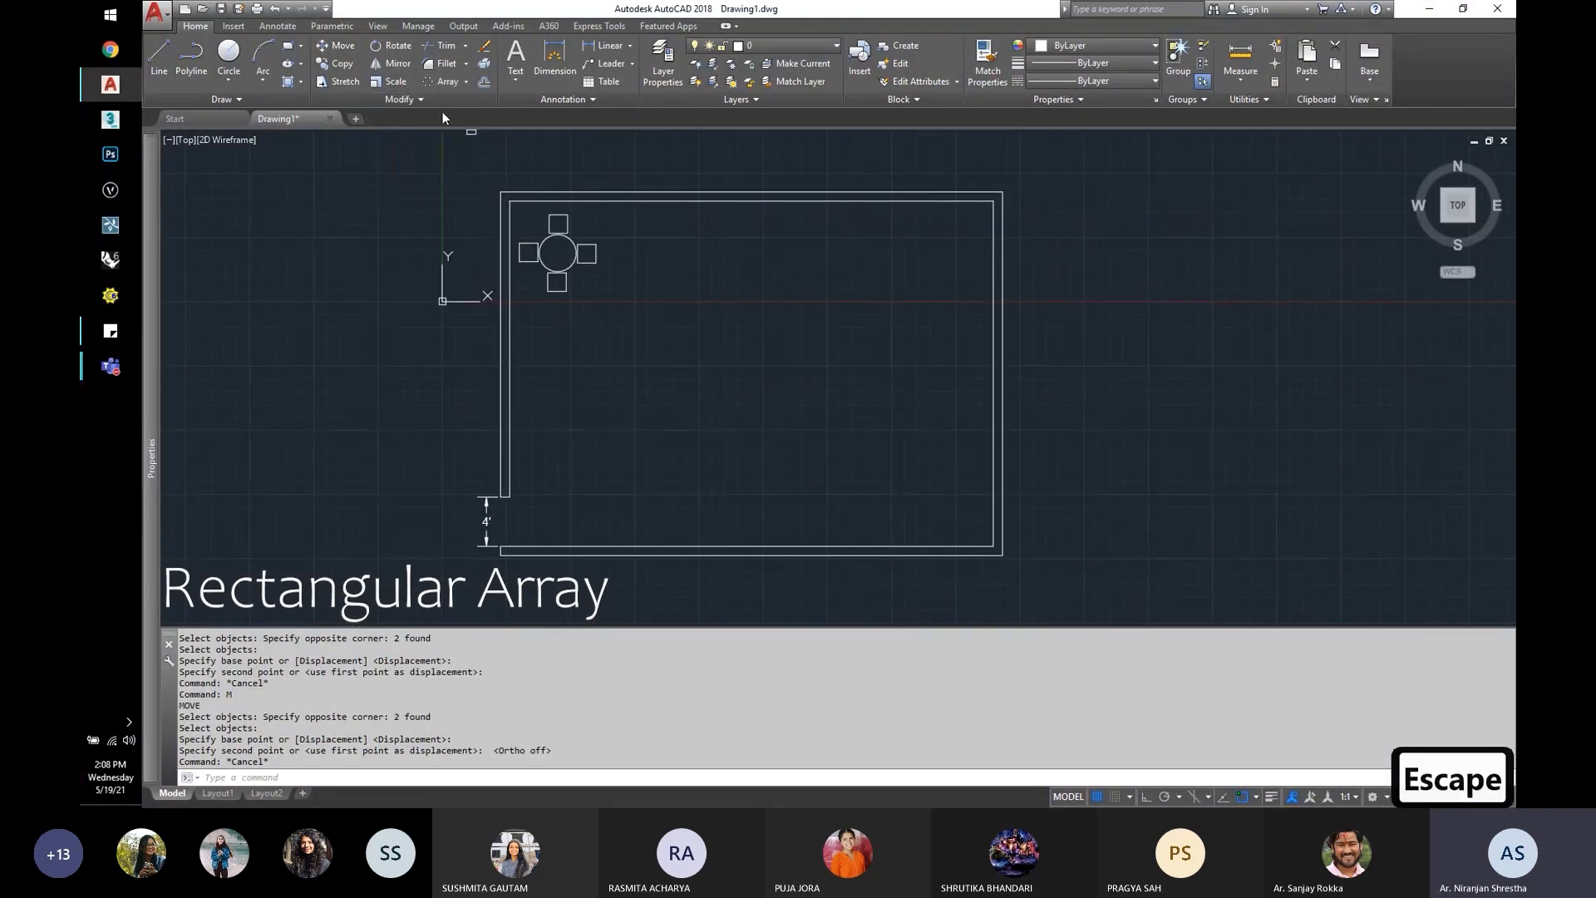
Step: Create a rectangular array of the round table and its four chairs with 4 columns and 2 rows
left_click(444, 82)
scroll(522, 221, "up", 3)
left_click(511, 205)
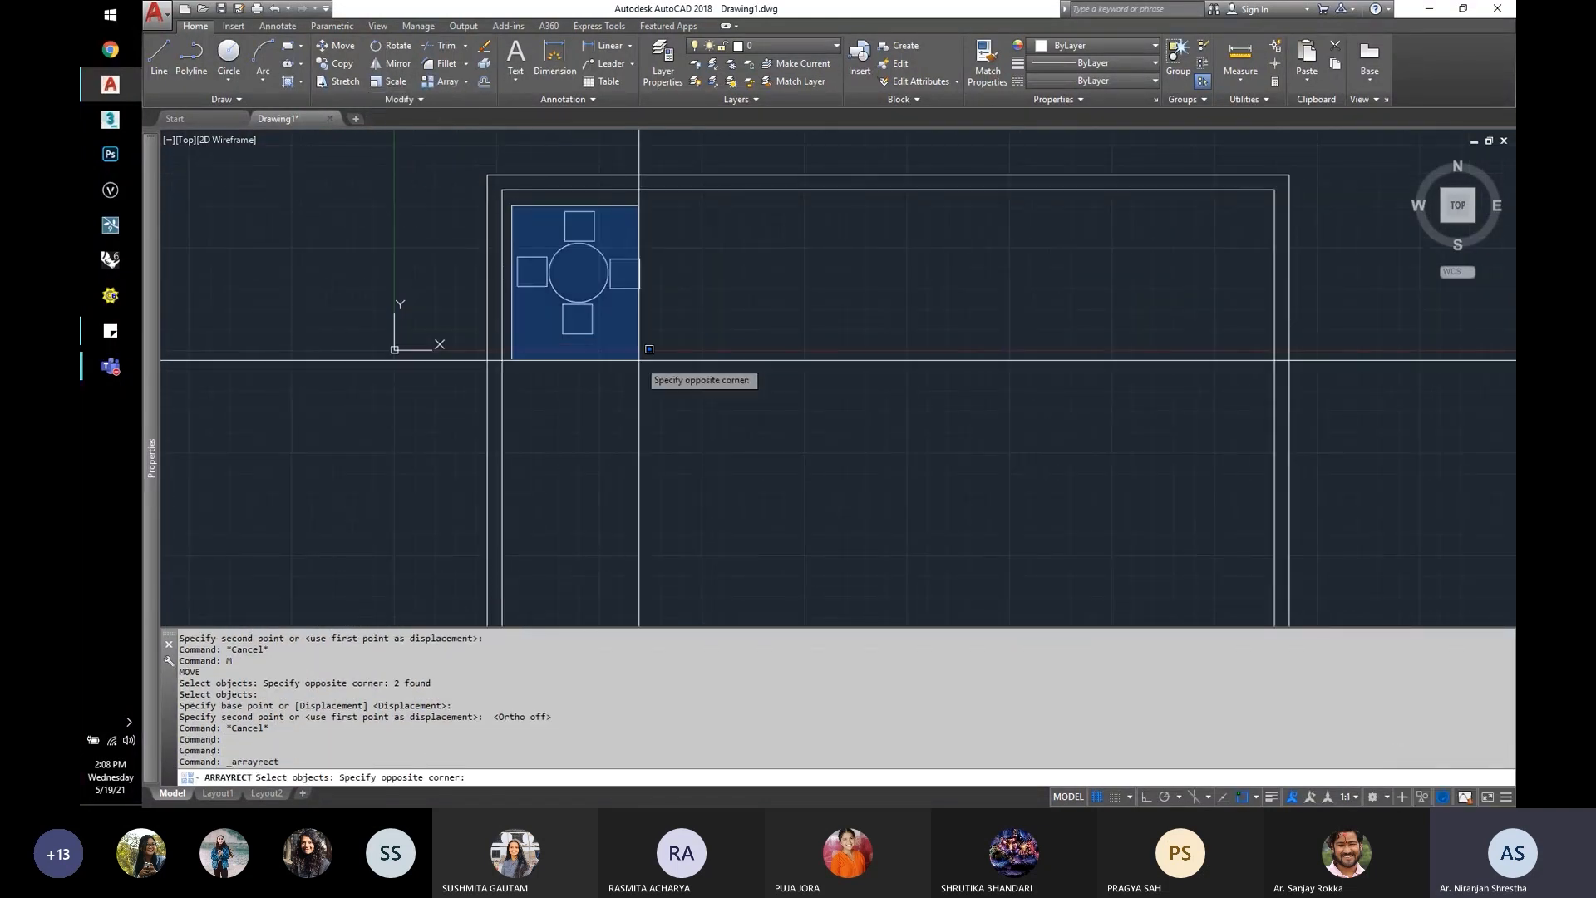
left_click(649, 349)
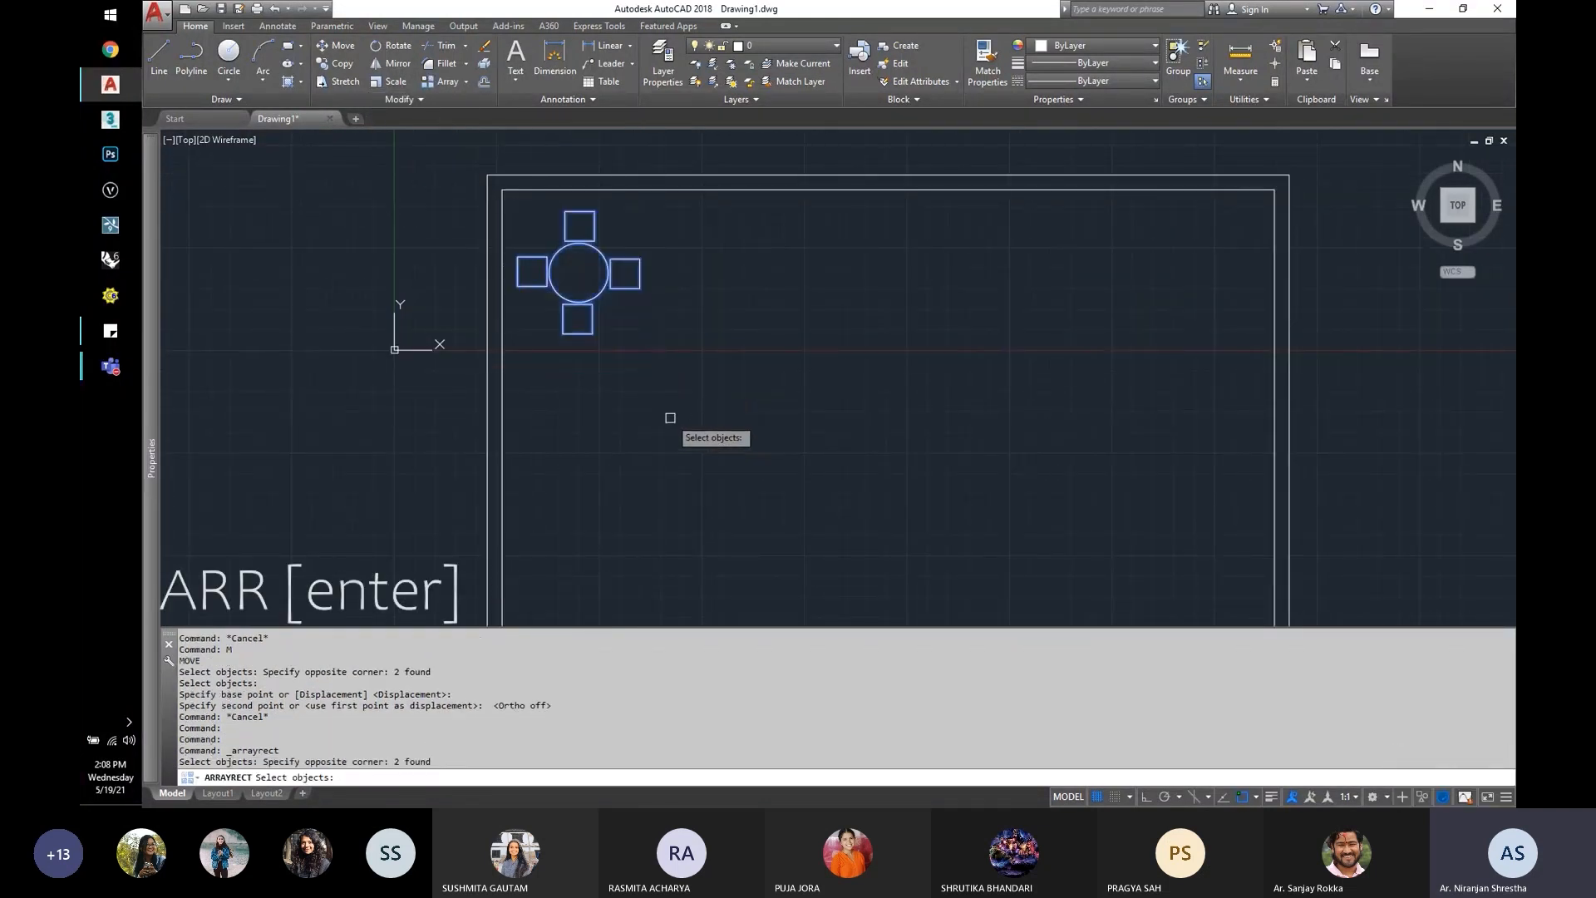
key("Return")
scroll(632, 399, "down", 5)
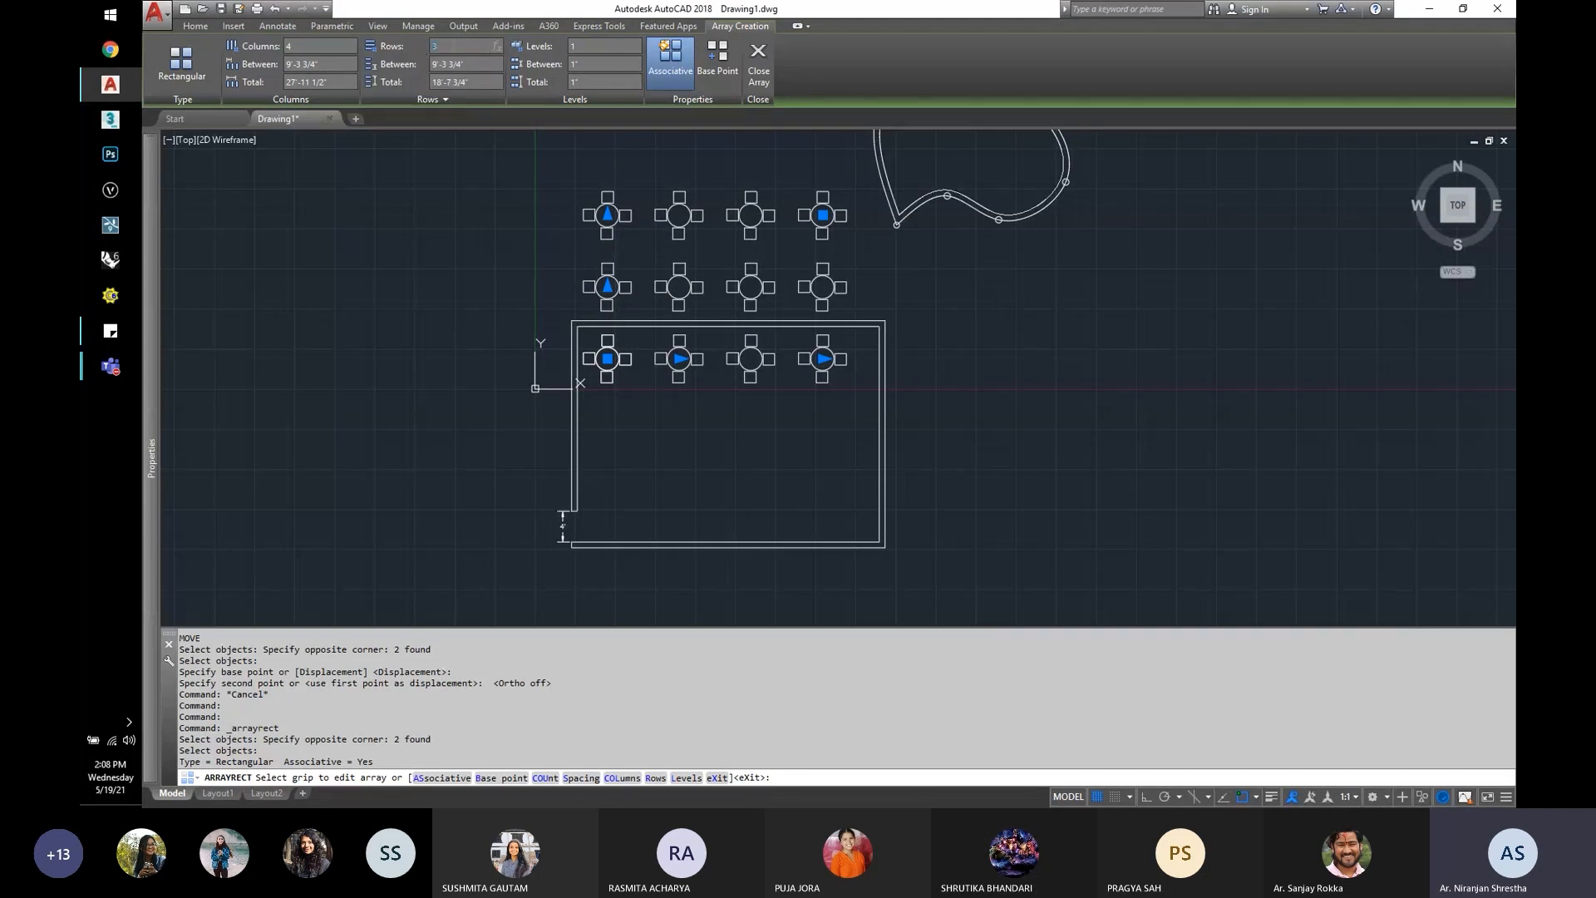
type("2")
key("Return")
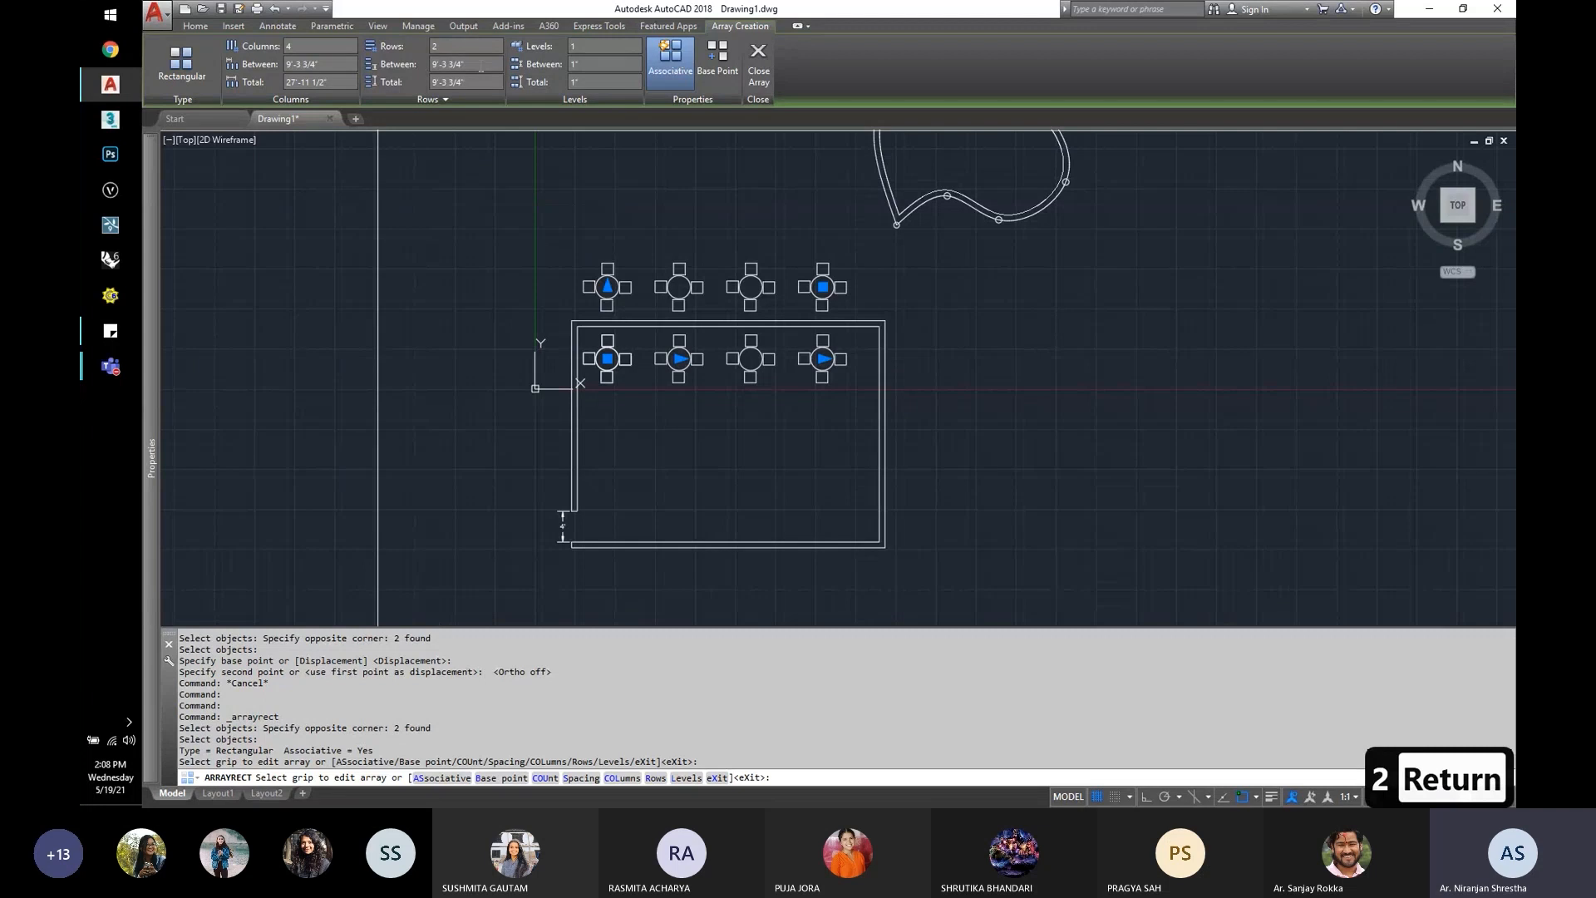
scroll(628, 286, "up", 4)
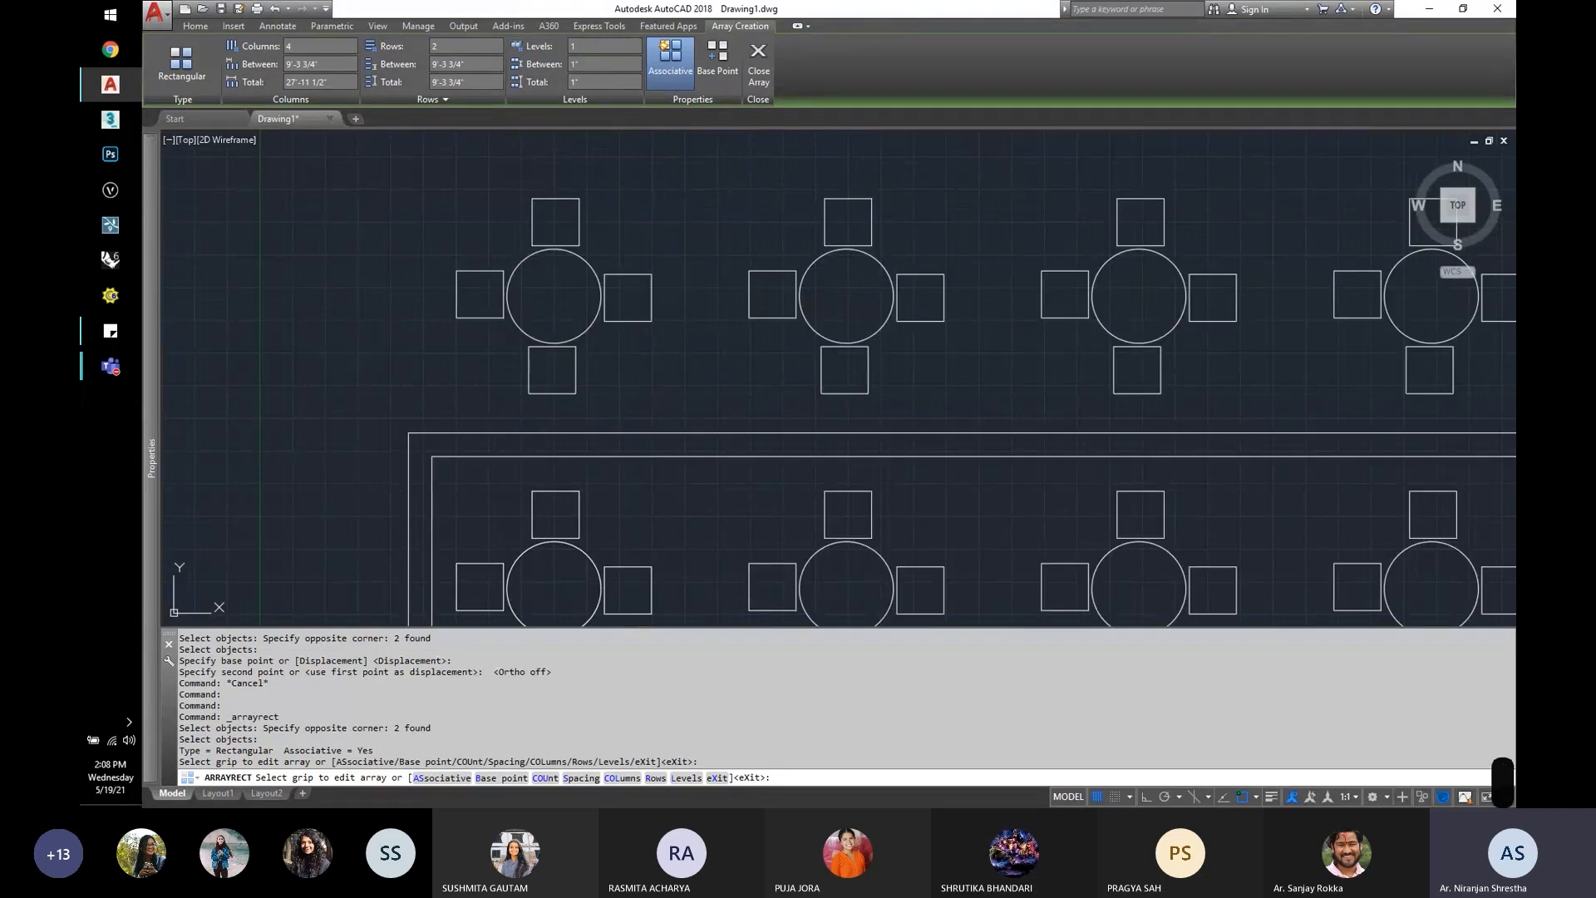
key("Return")
Step: Reduce the table array to 1 row by its row count grip, with Ortho on
left_click(554, 295)
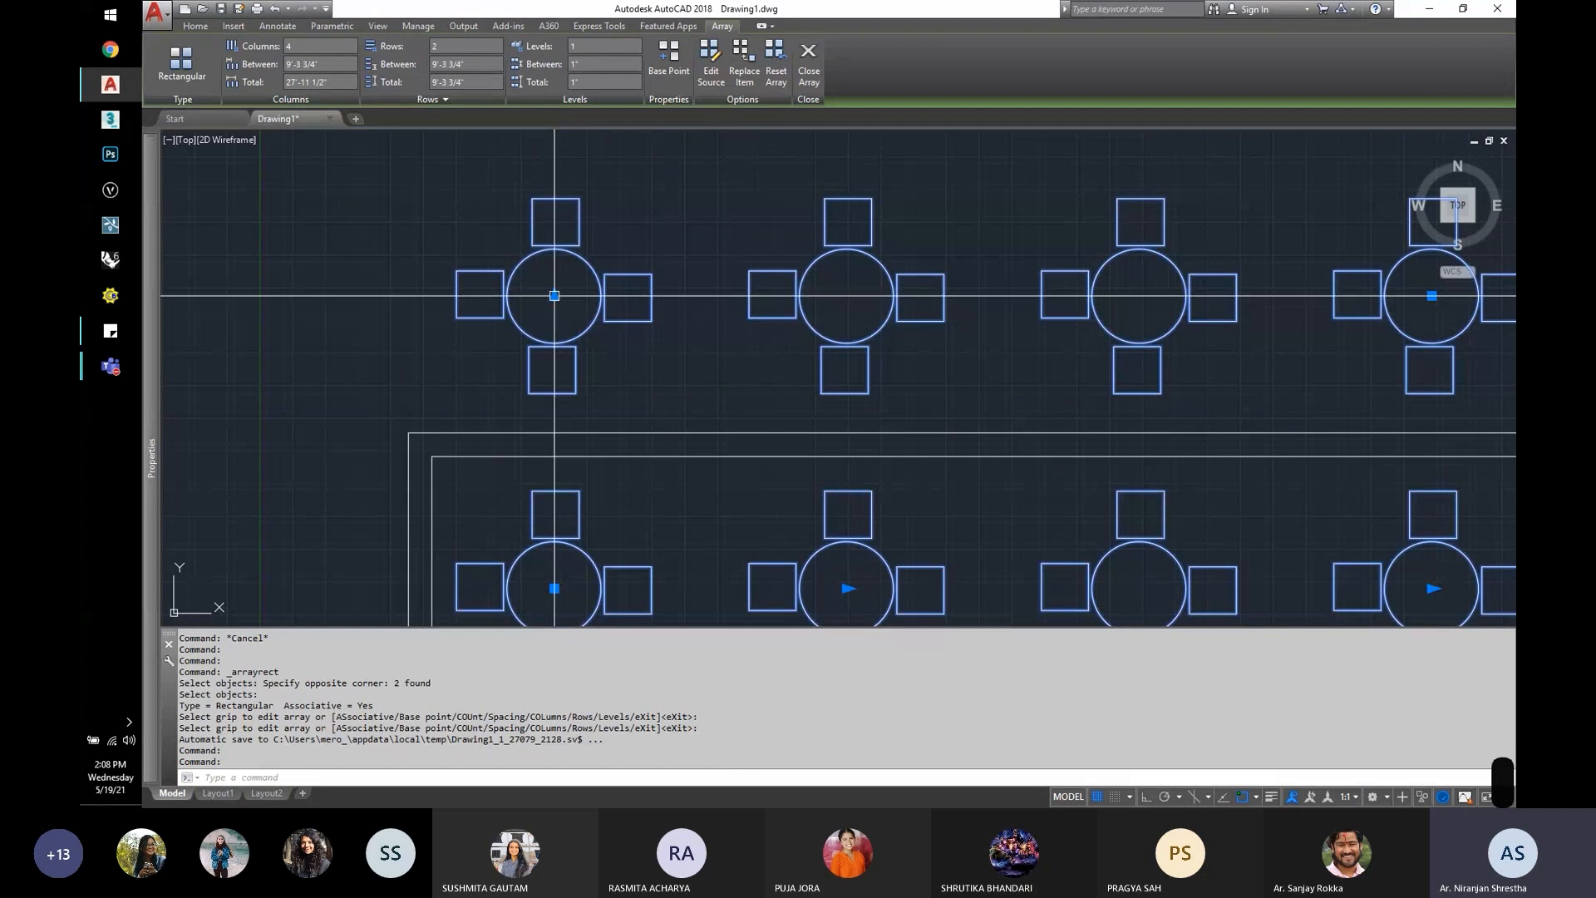
left_click(554, 296)
scroll(567, 315, "up", 2)
key("F8")
scroll(557, 331, "up", 4)
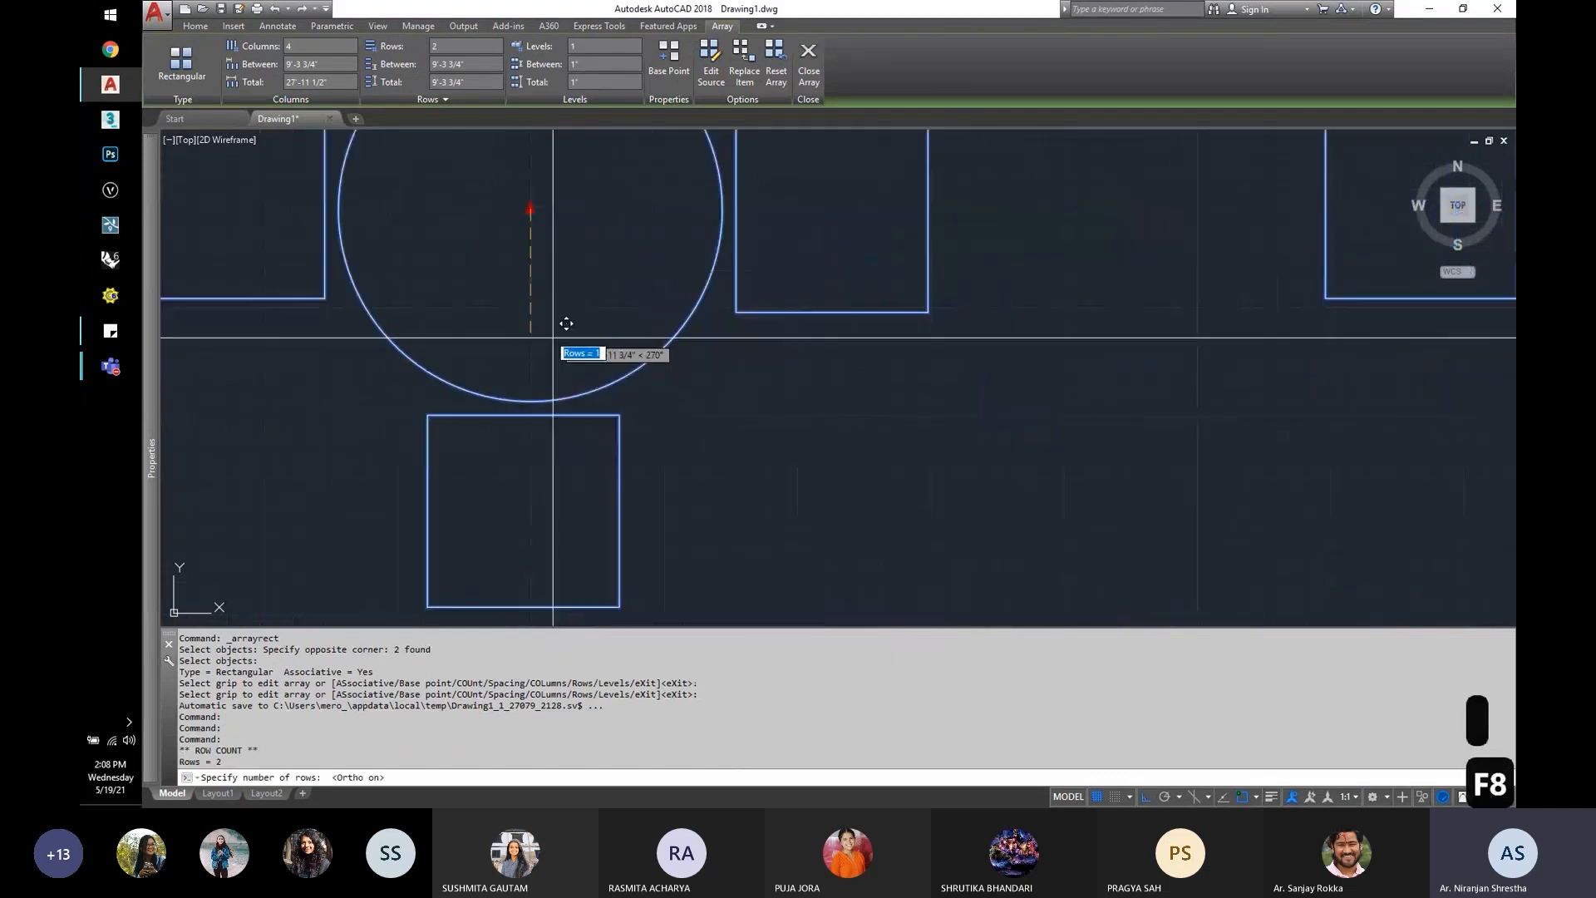
left_click(549, 340)
scroll(544, 286, "down", 8)
scroll(575, 268, "down", 2)
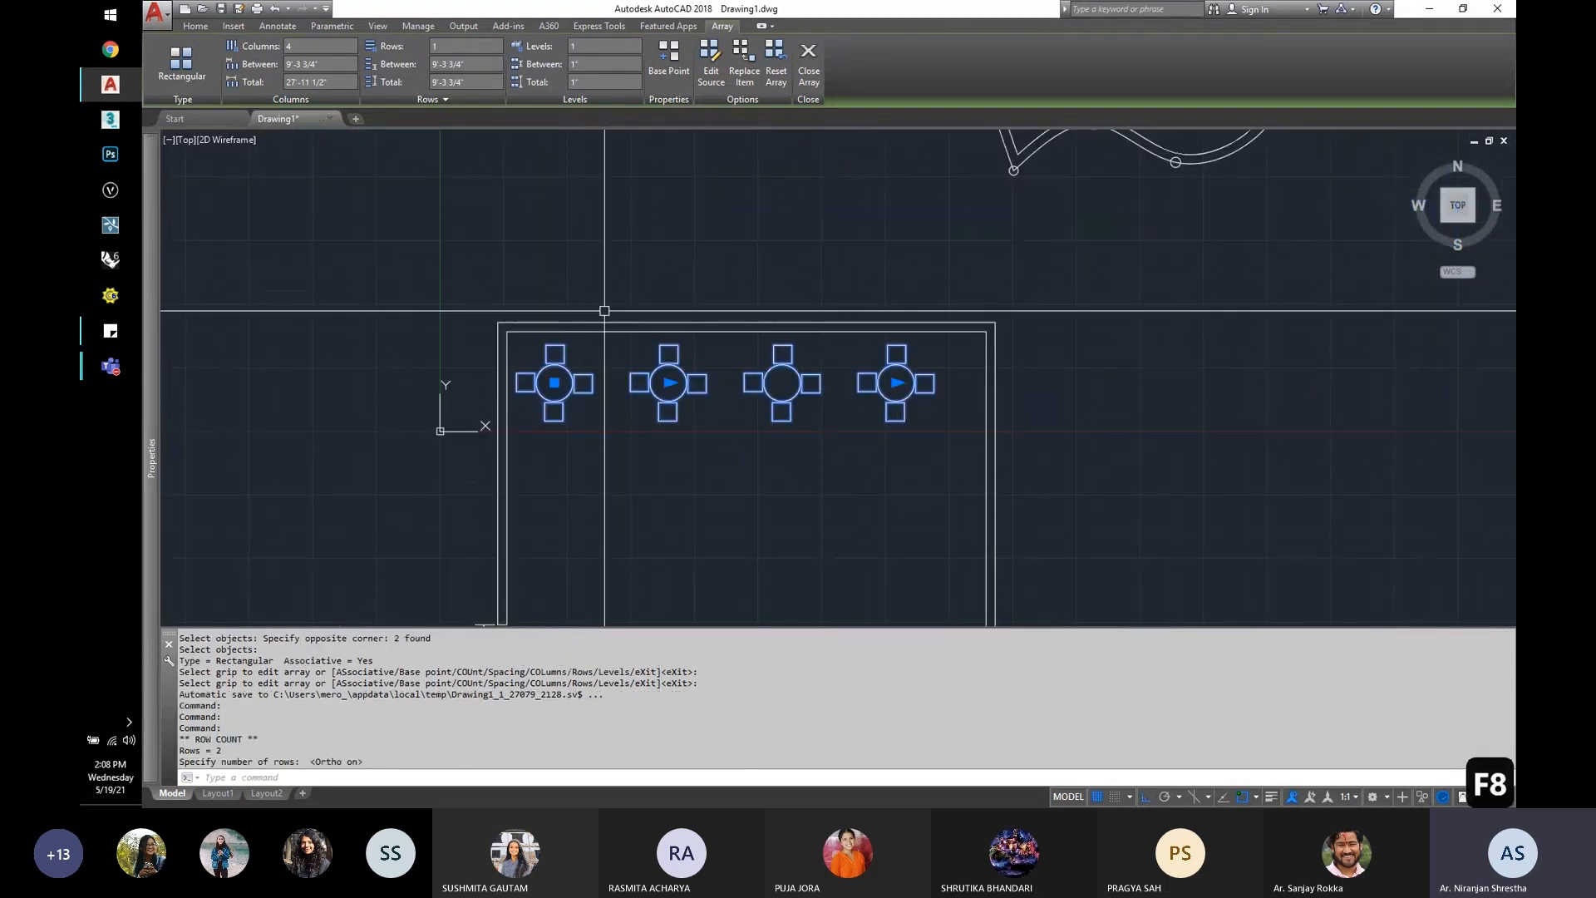
Step: Reduce the table array to 3 columns by its column count grip and extend it back to 4
left_click(895, 382)
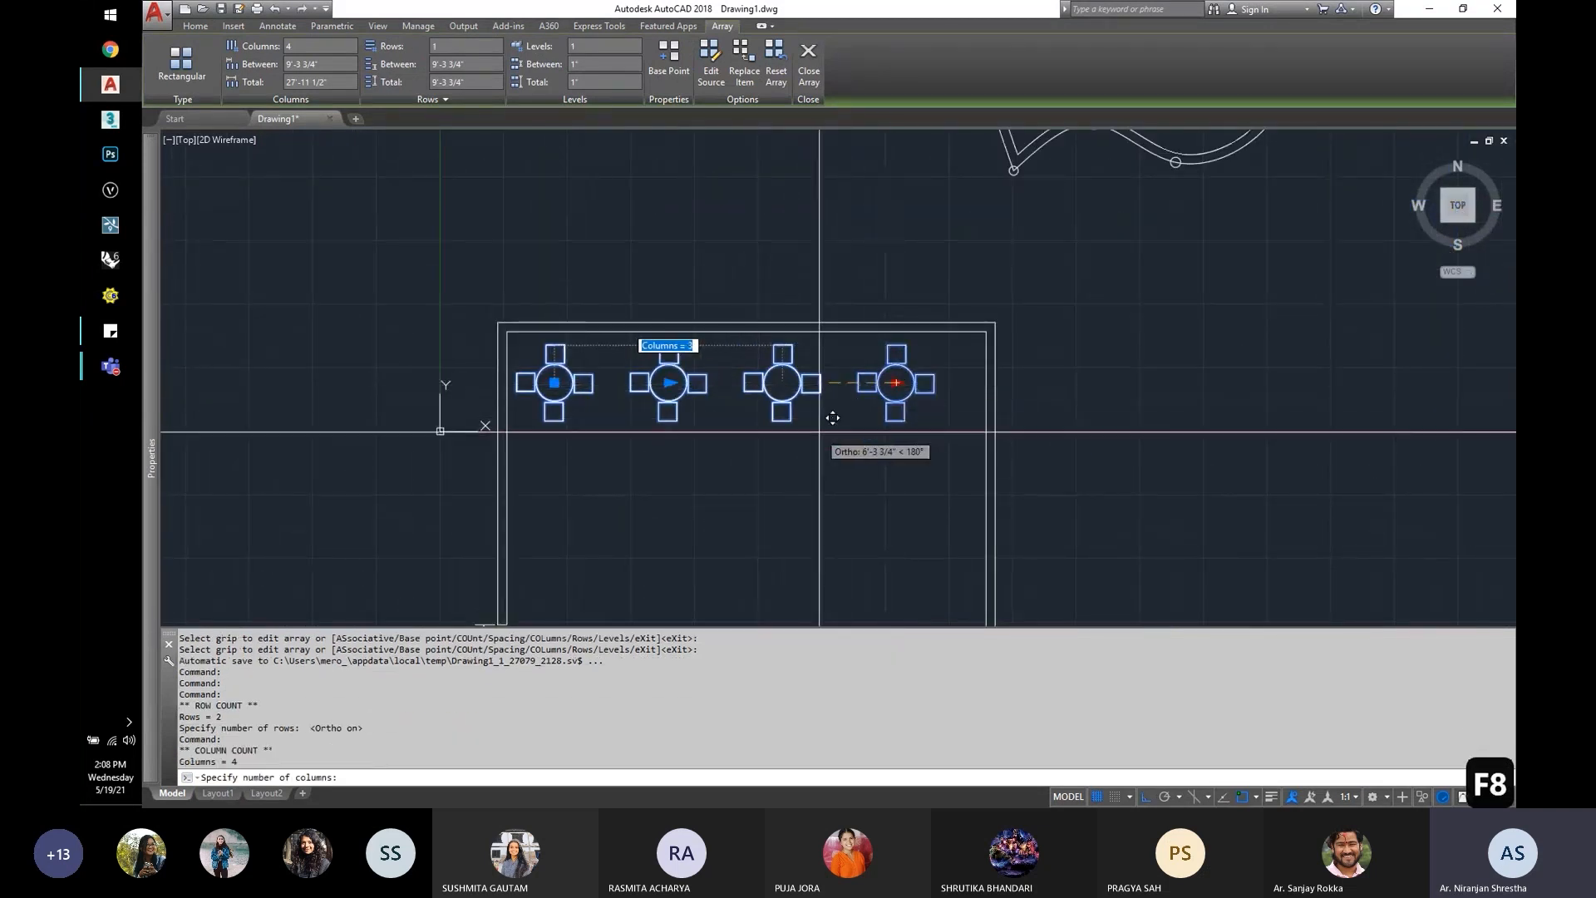
left_click(832, 417)
left_click(784, 383)
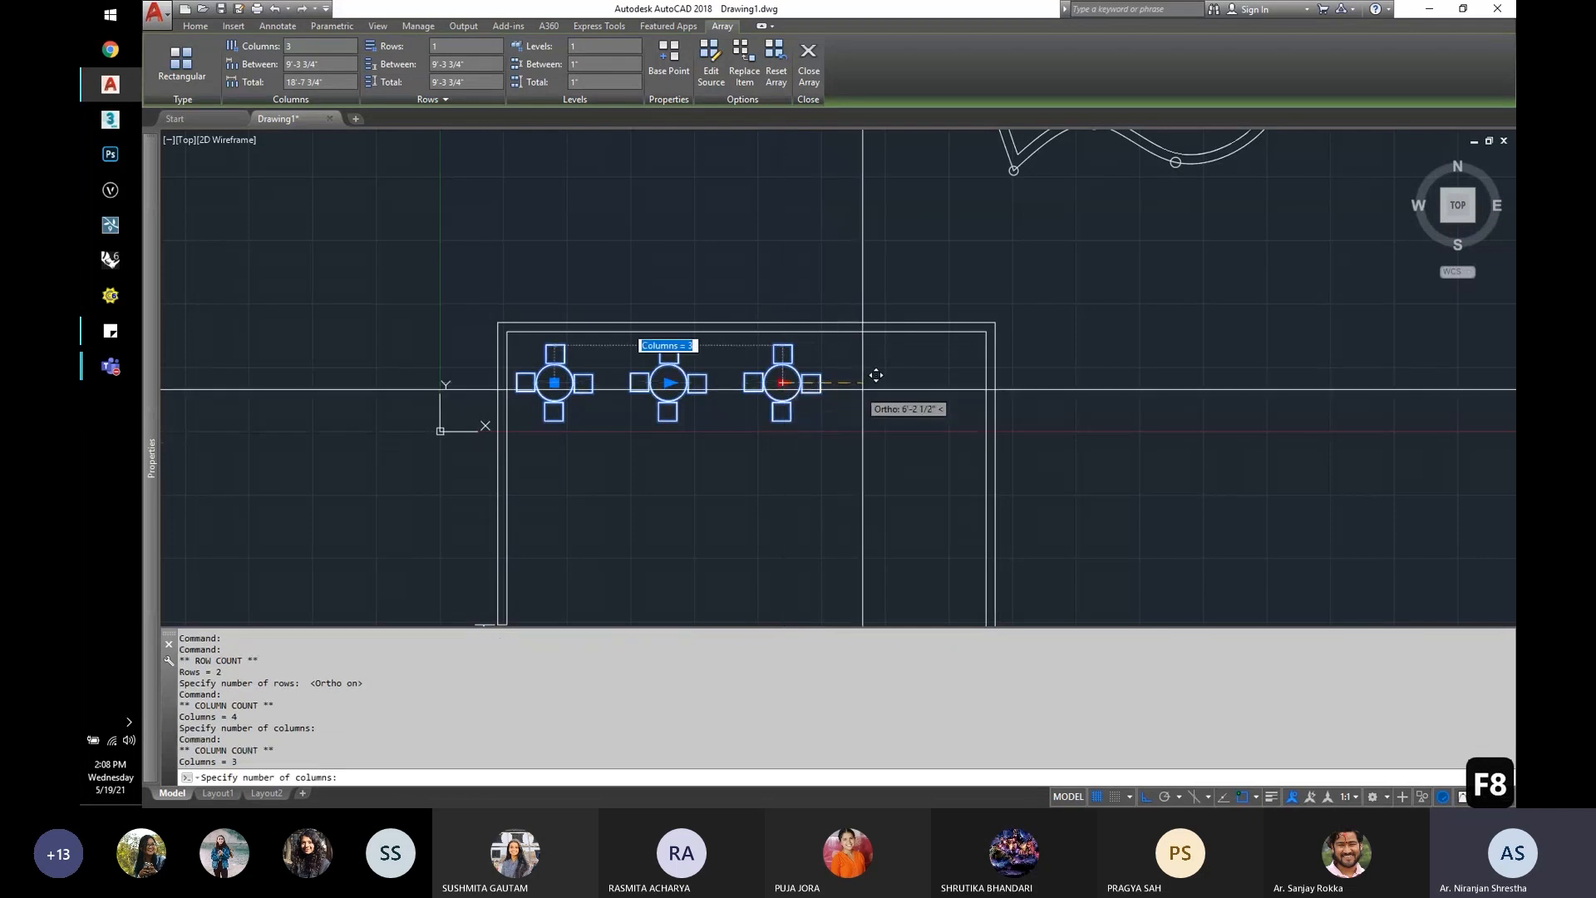
left_click(929, 381)
scroll(582, 349, "down", 3)
scroll(582, 403, "up", 3)
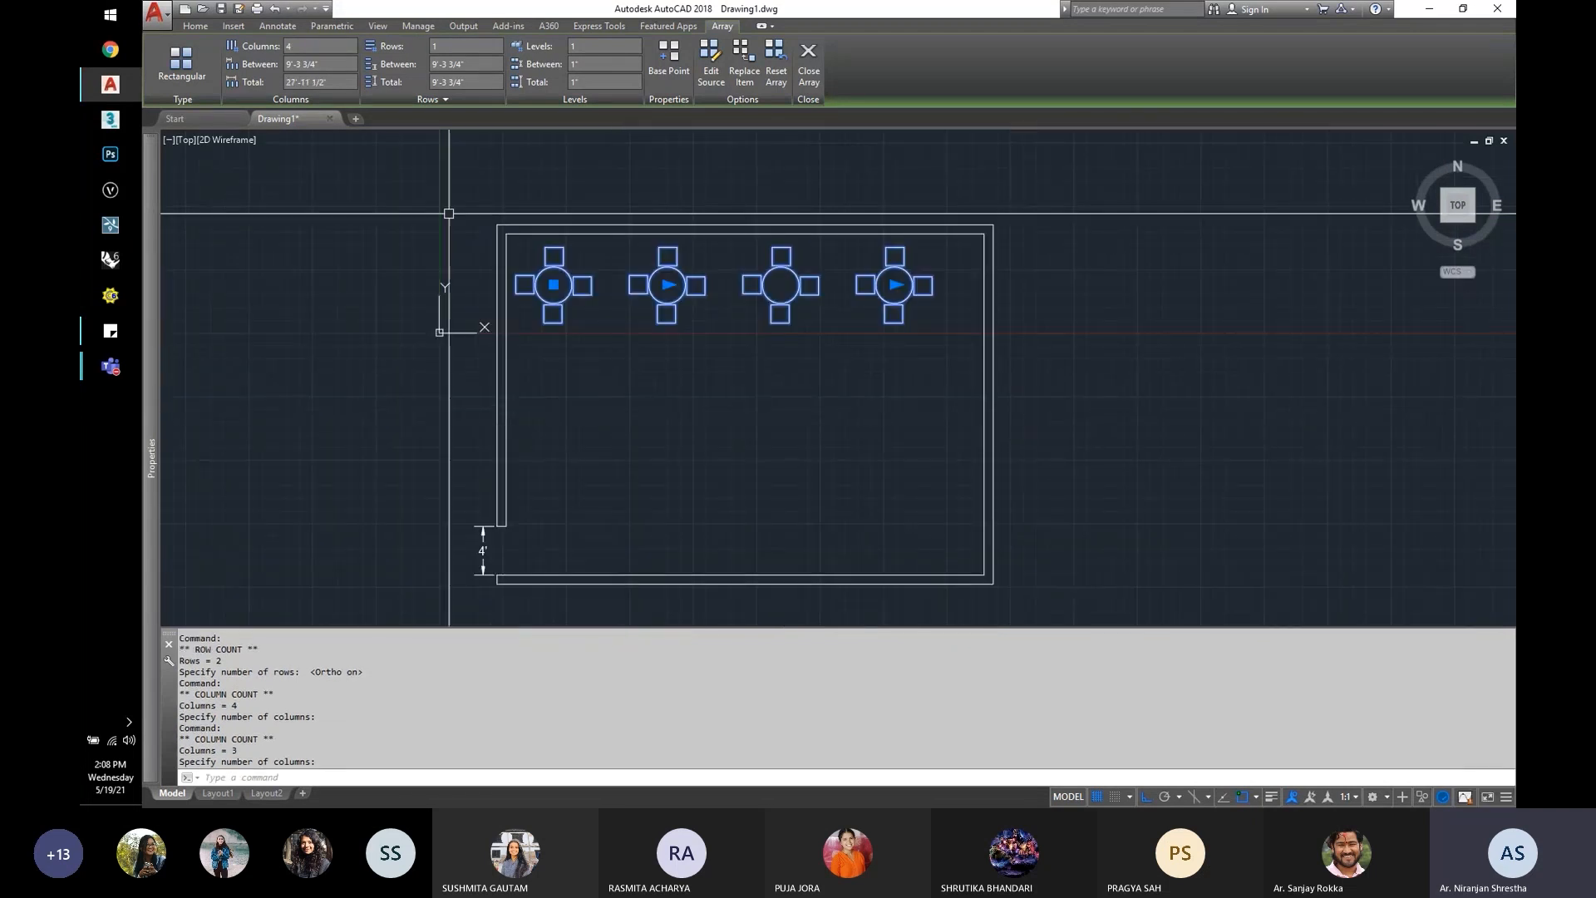
Step: Try a spacing of 10 inches between the table array's columns and change it to 120 inches
left_click(320, 64)
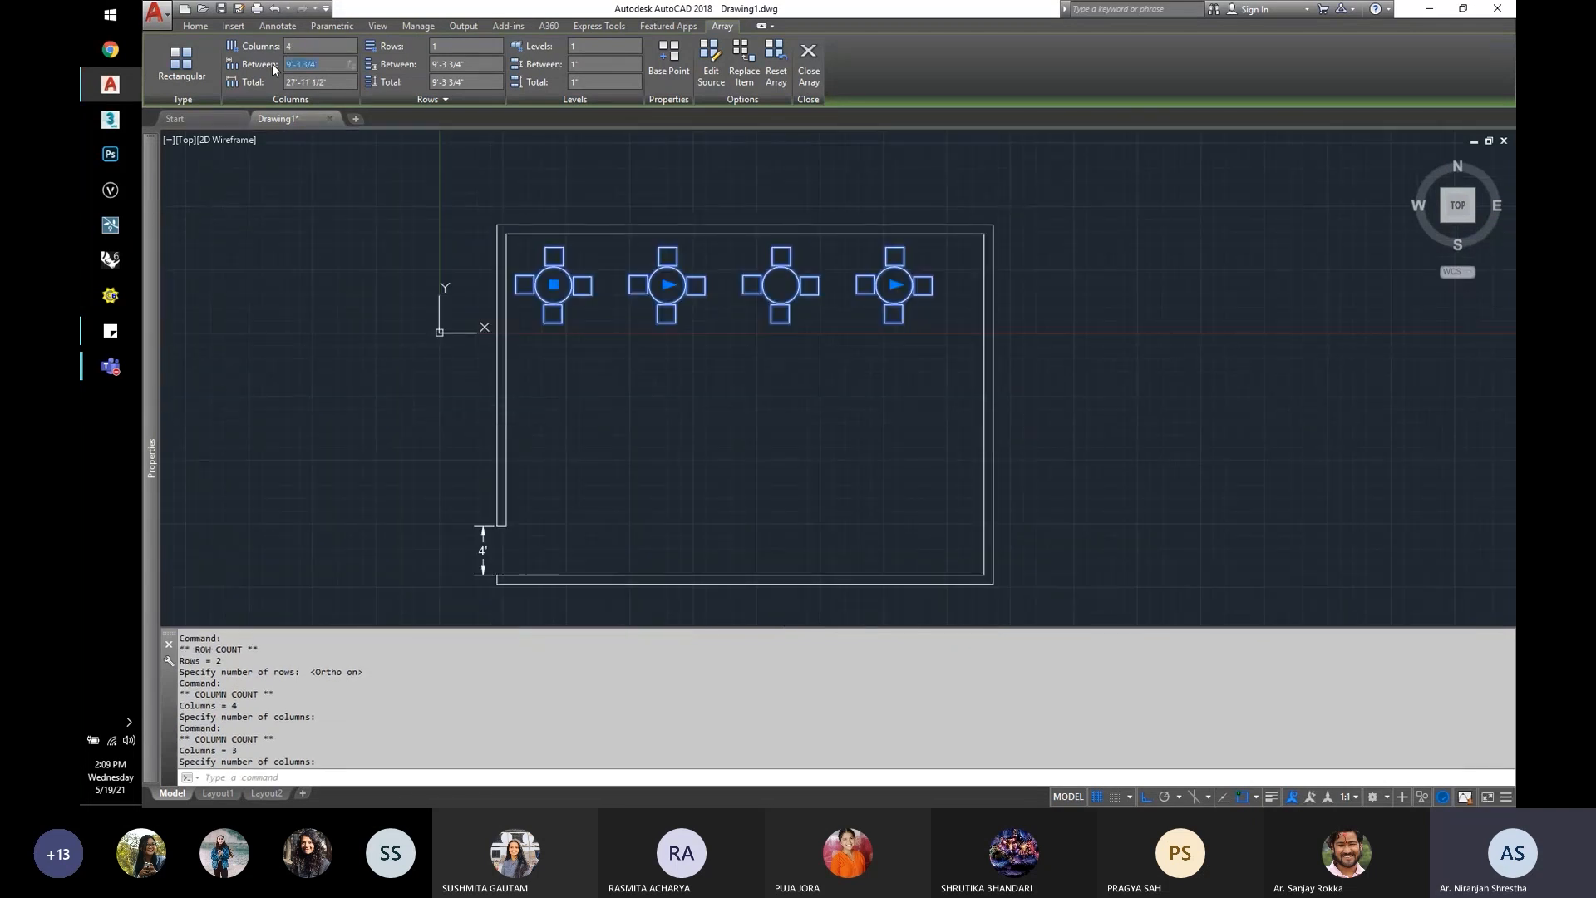
type("10")
key("Return")
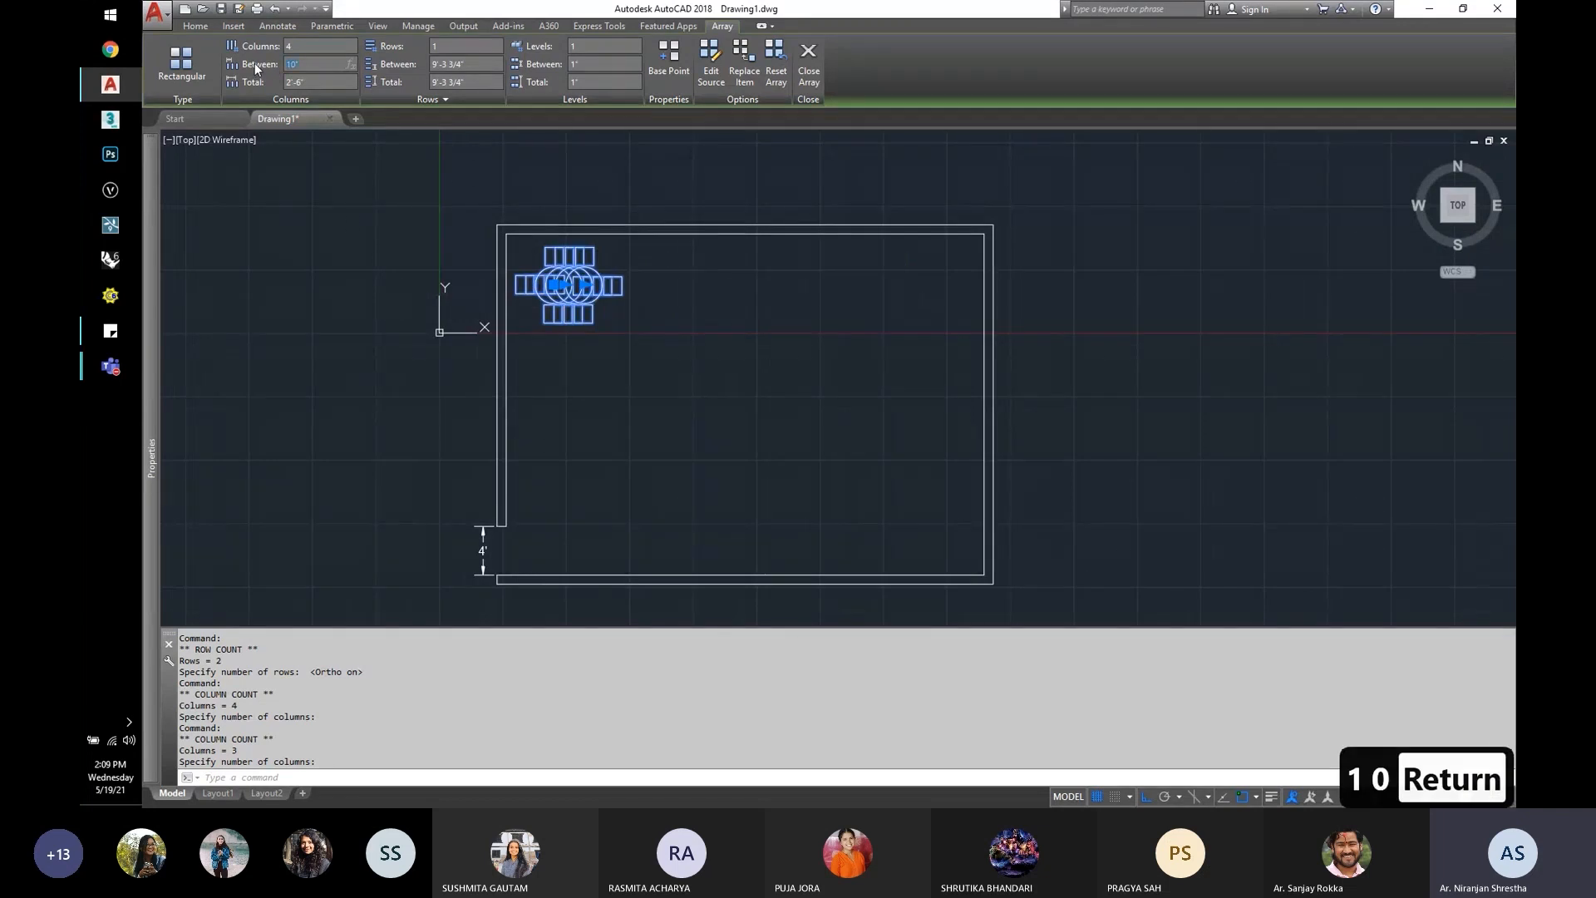
type("120")
key("Return")
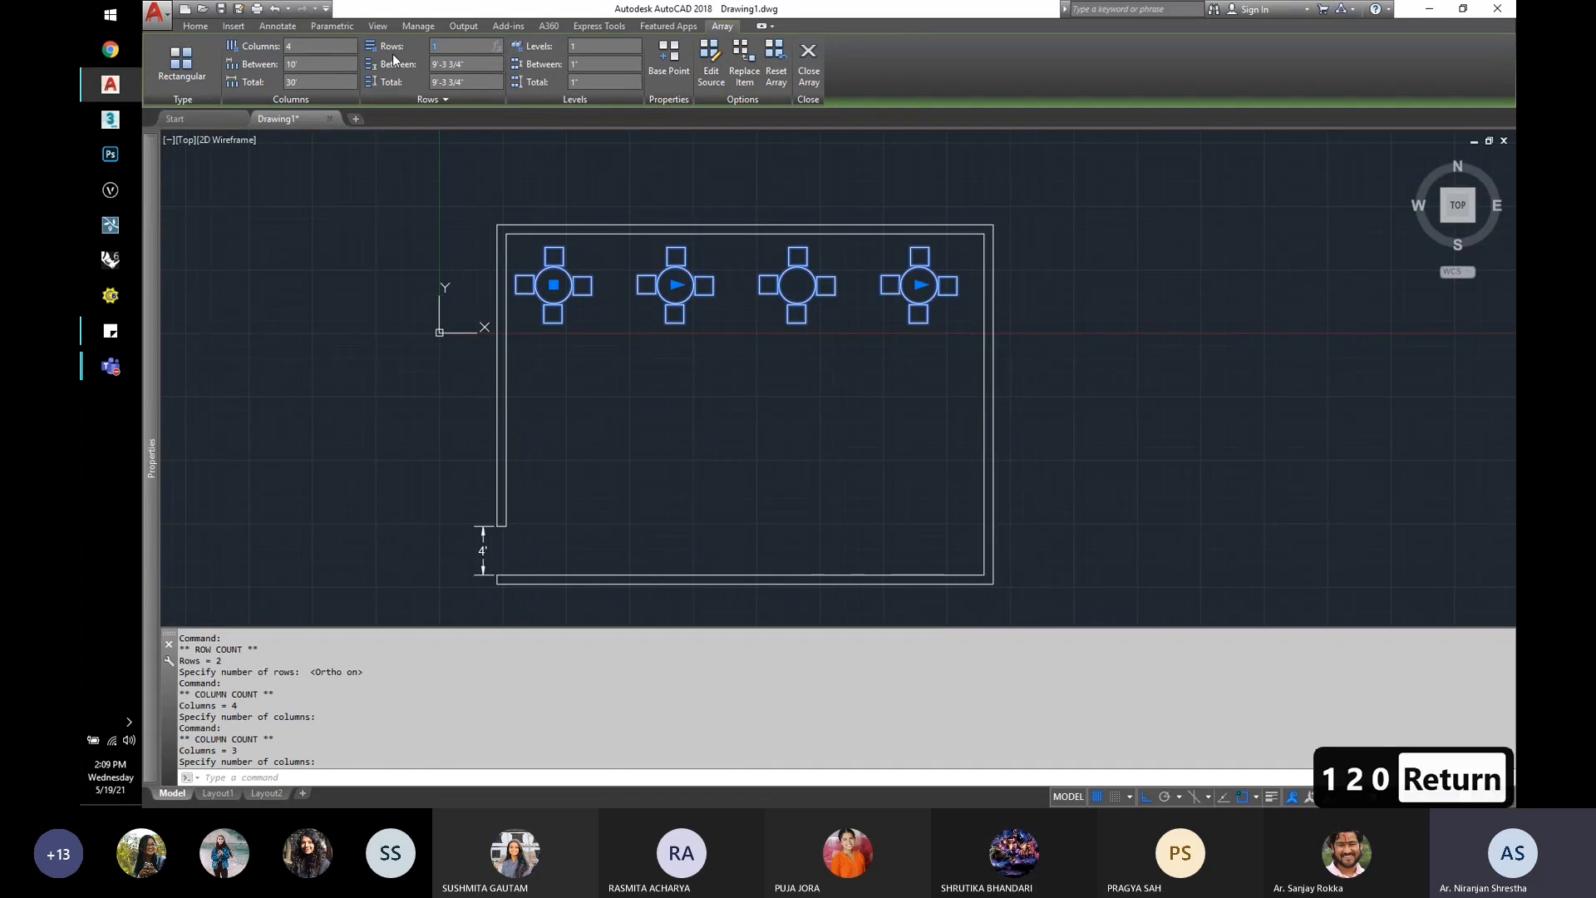
Step: Set the table array to 2 rows and try row spacings of -10 and -120 inches
type("2")
key("Return")
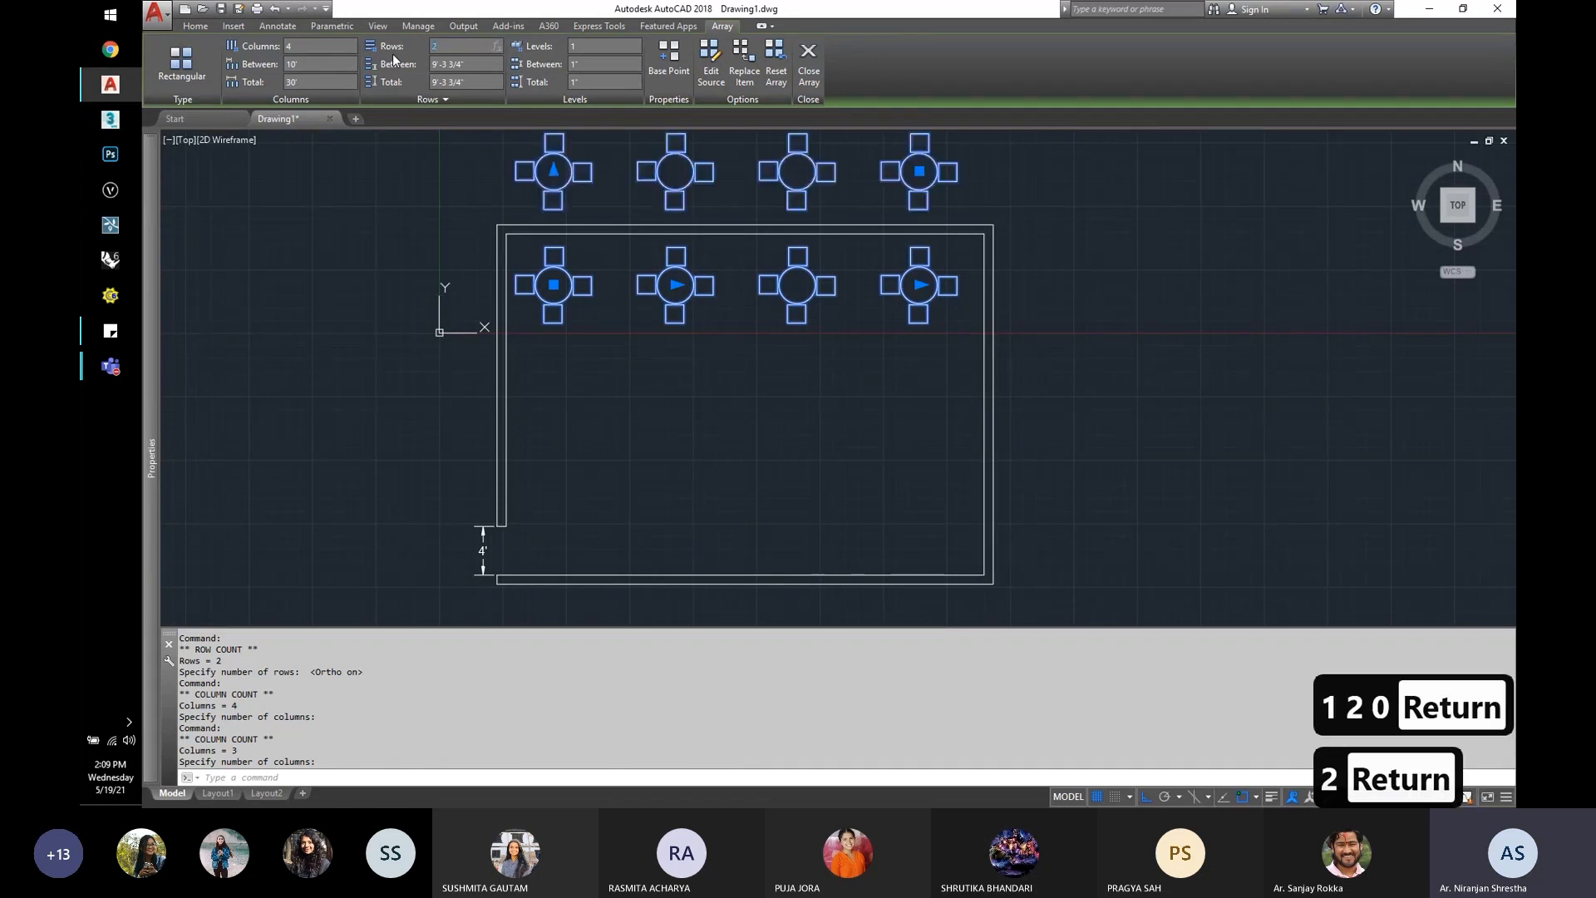
left_click(456, 68)
type("-10")
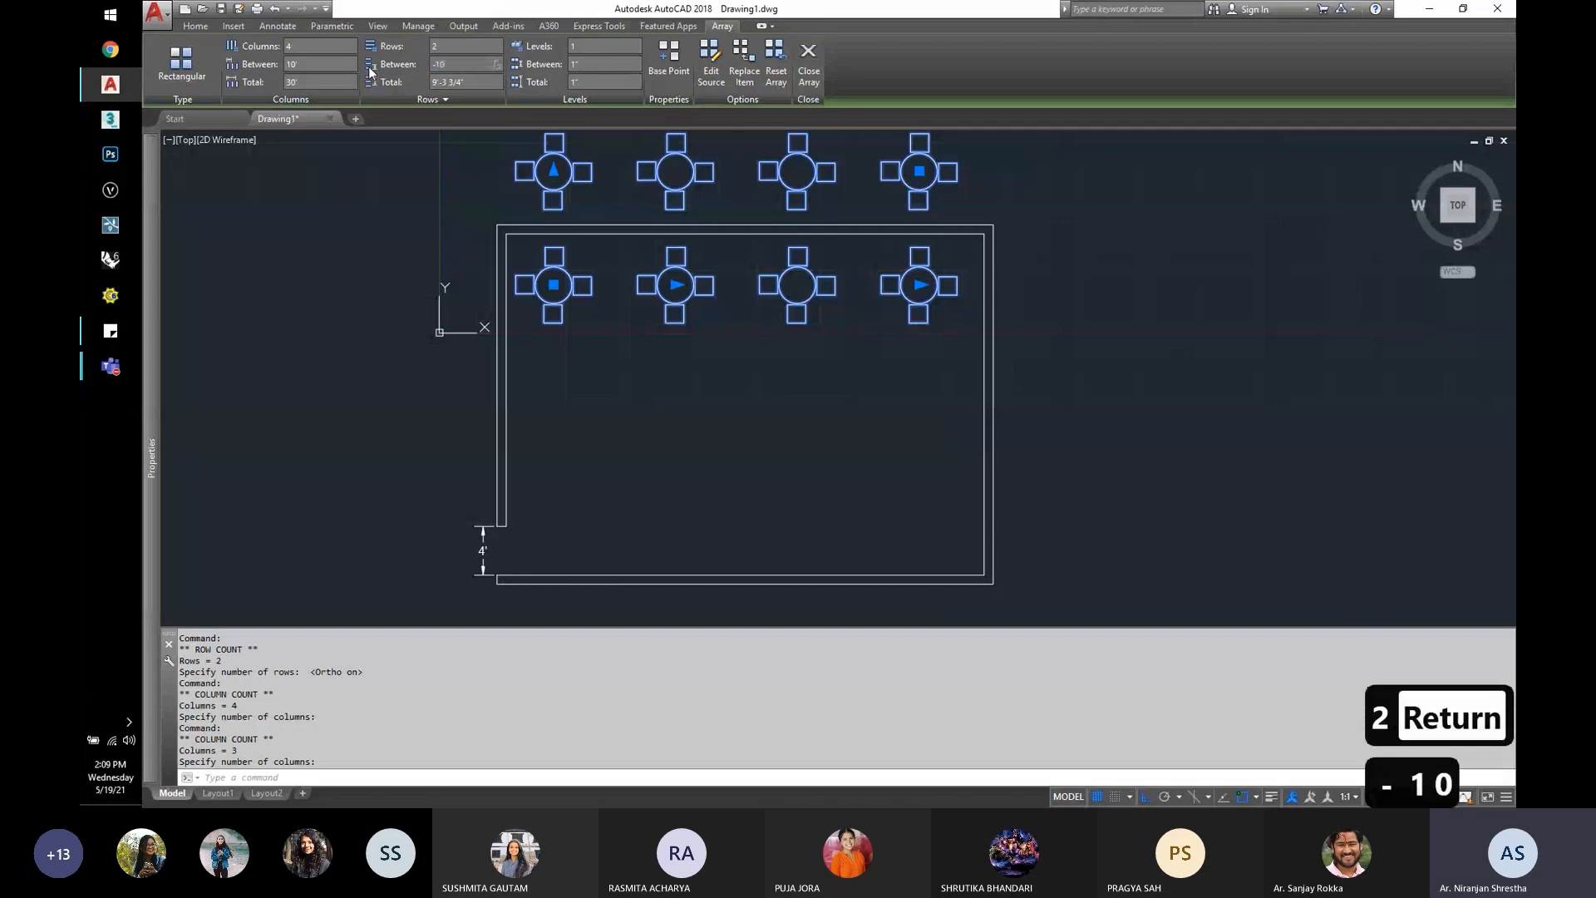
key("Return")
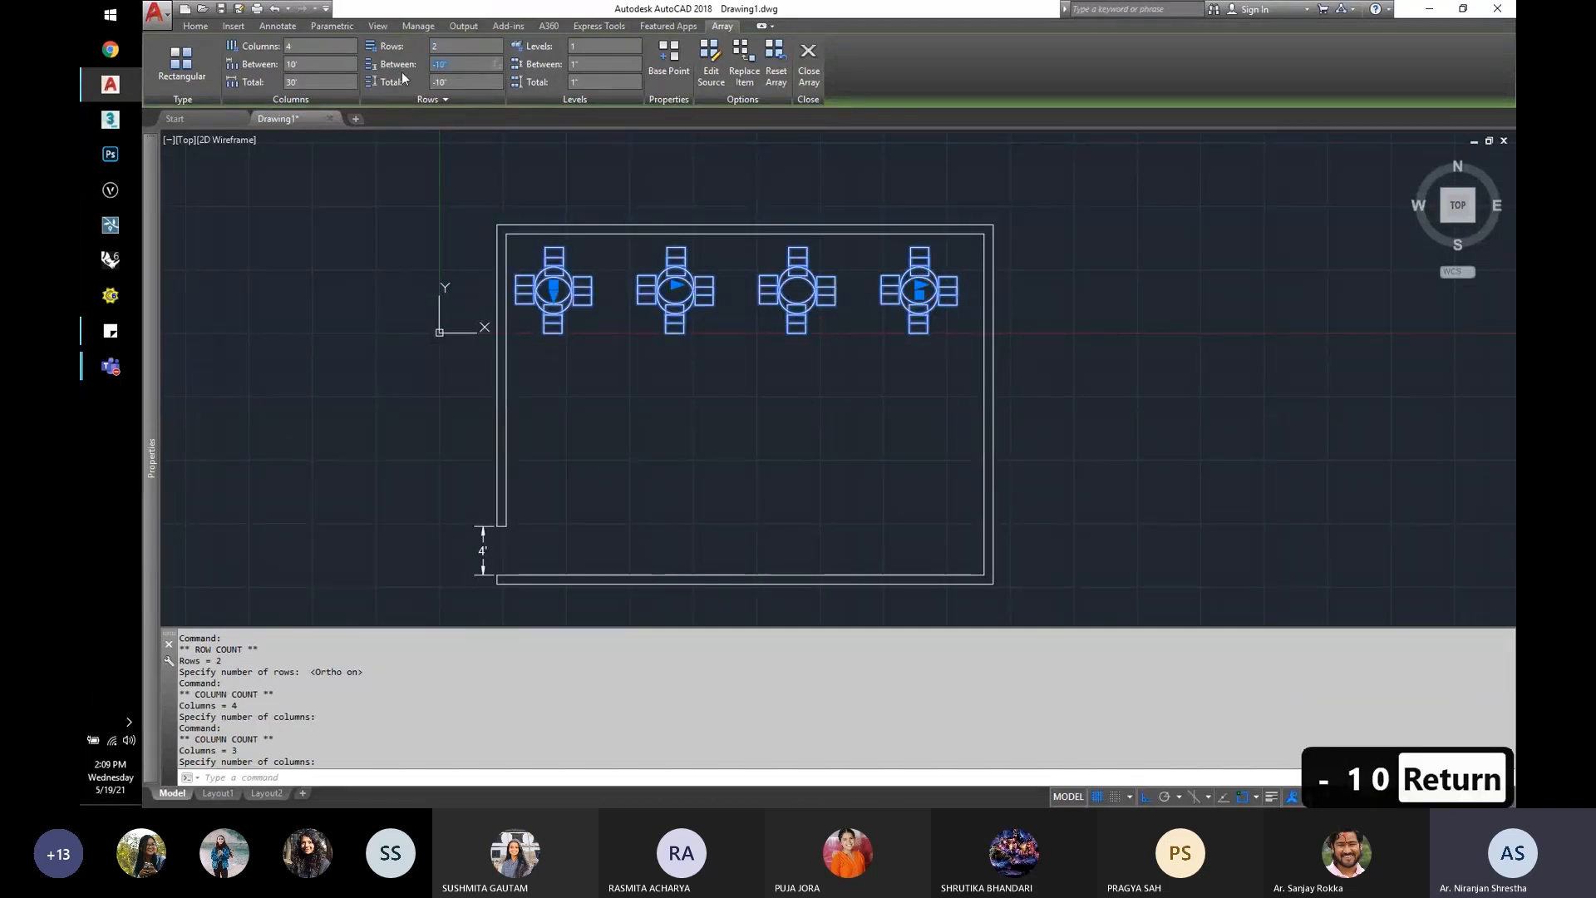
type("-120")
key("Return")
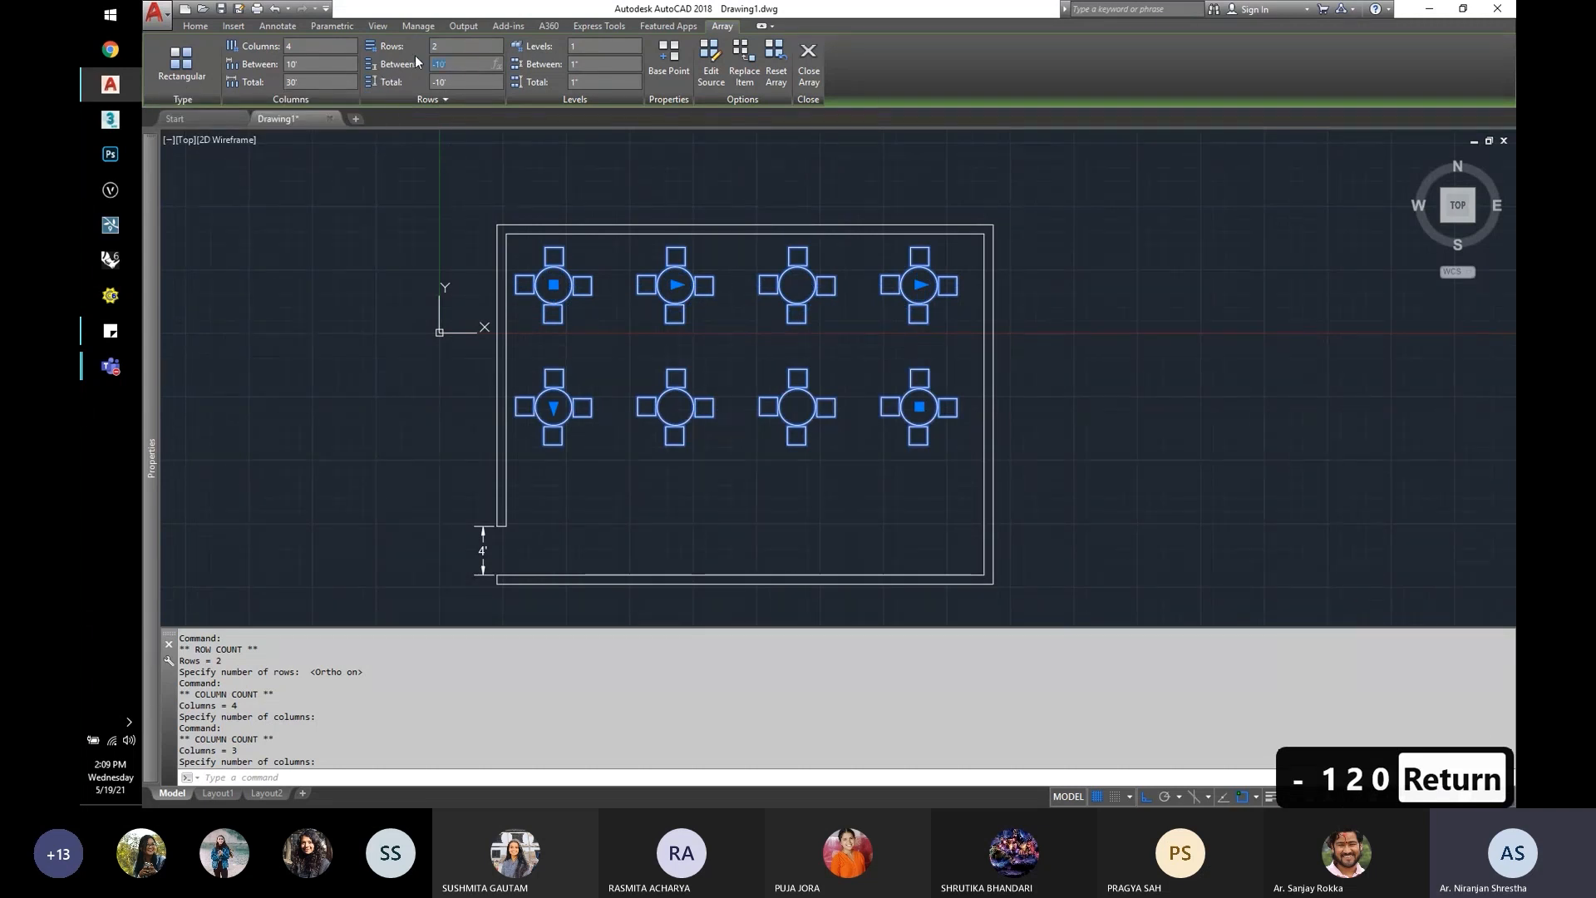
Step: Set the table array's row spacing to -8' with 3 rows and finish editing the array
type("-8")
key("Return")
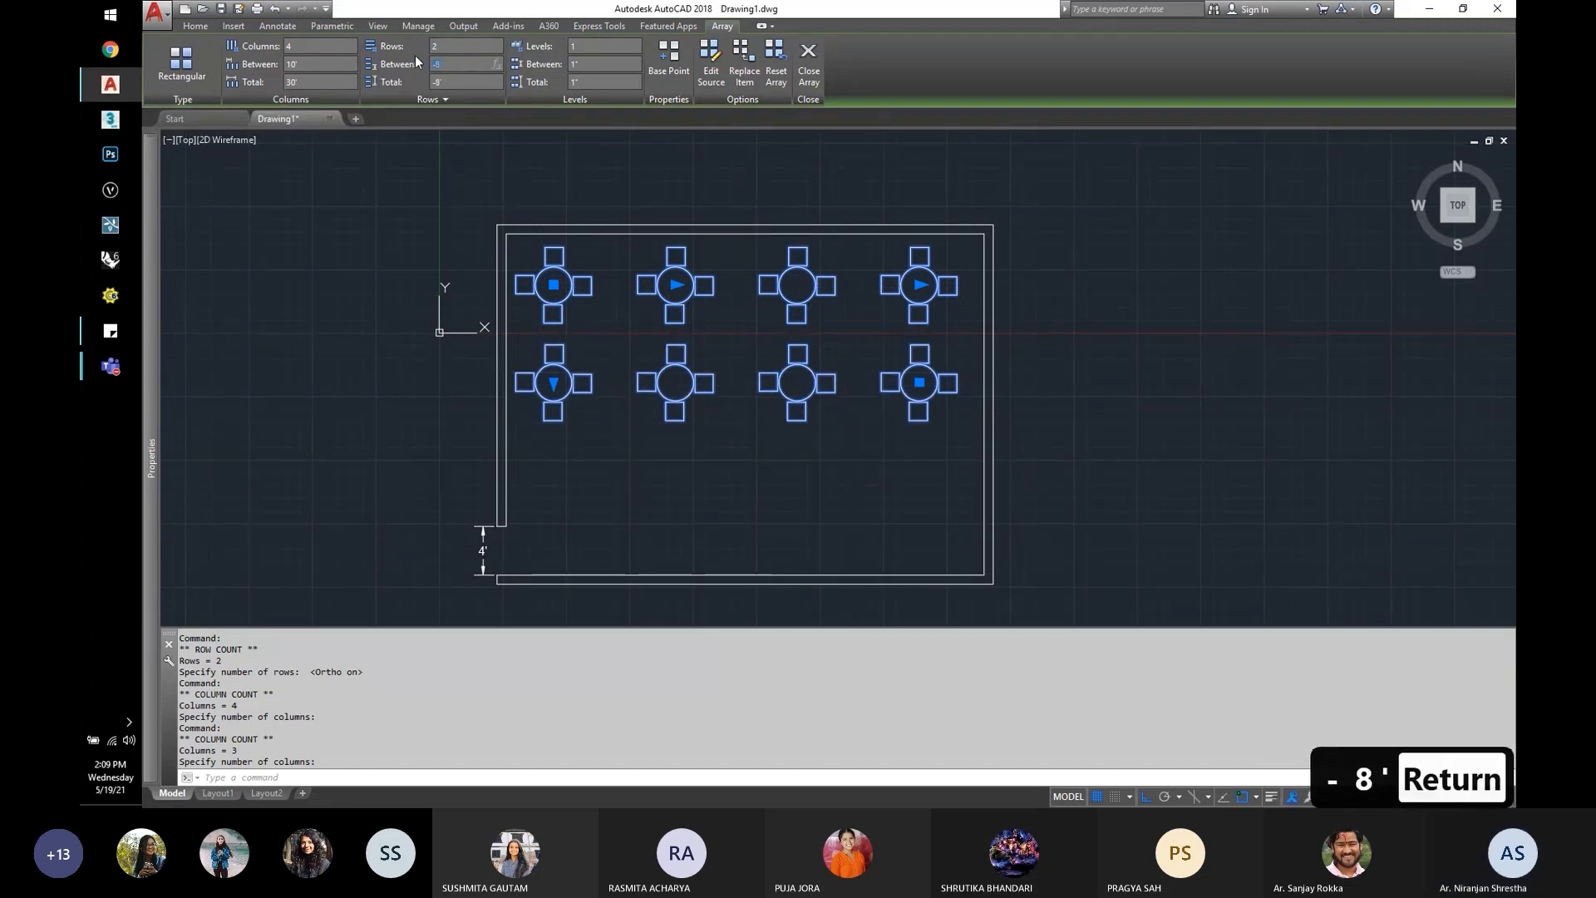
type("3")
key("Return")
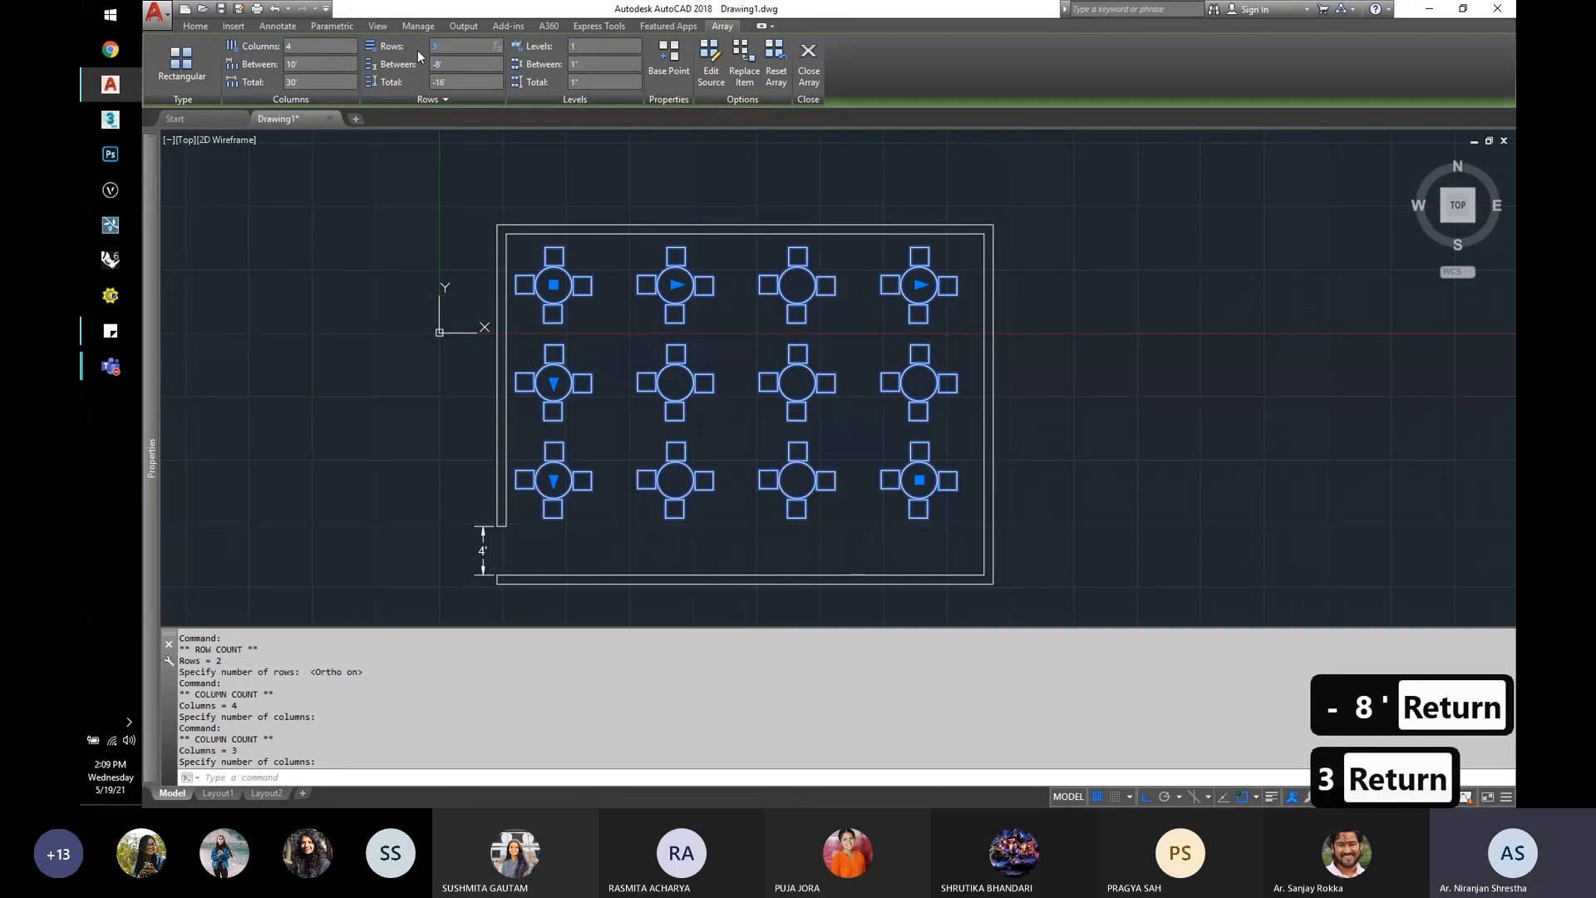
left_click(366, 285)
key("Escape")
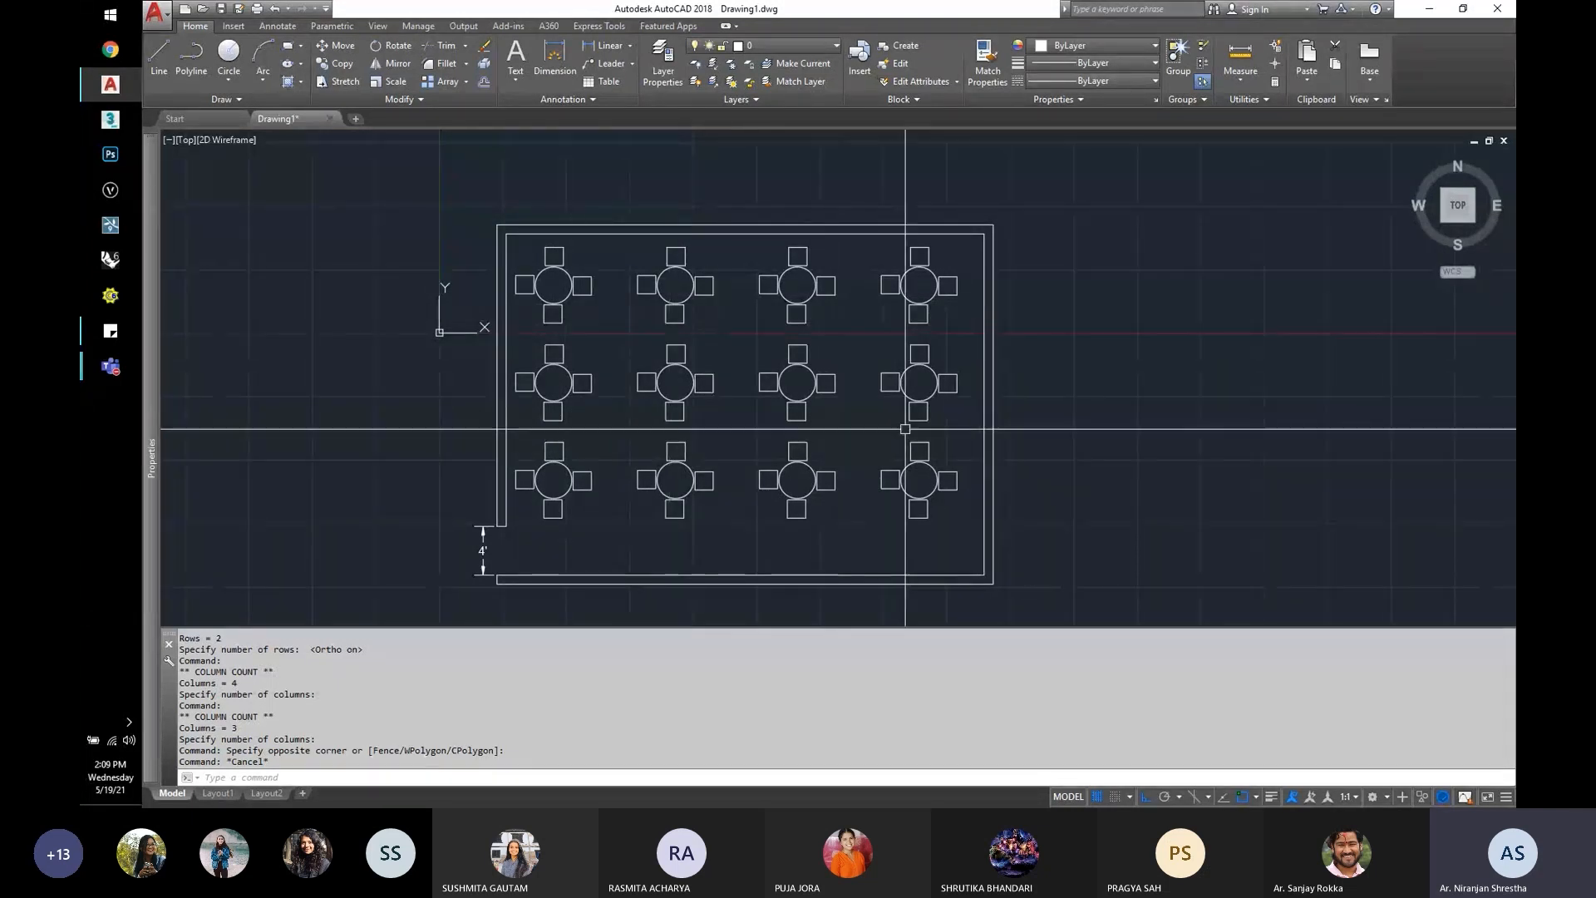
Step: Switch to Google Chrome and search the web for "fillet", refining the search to "fillet furniture"
middle_click_drag(562, 427, 313, 428)
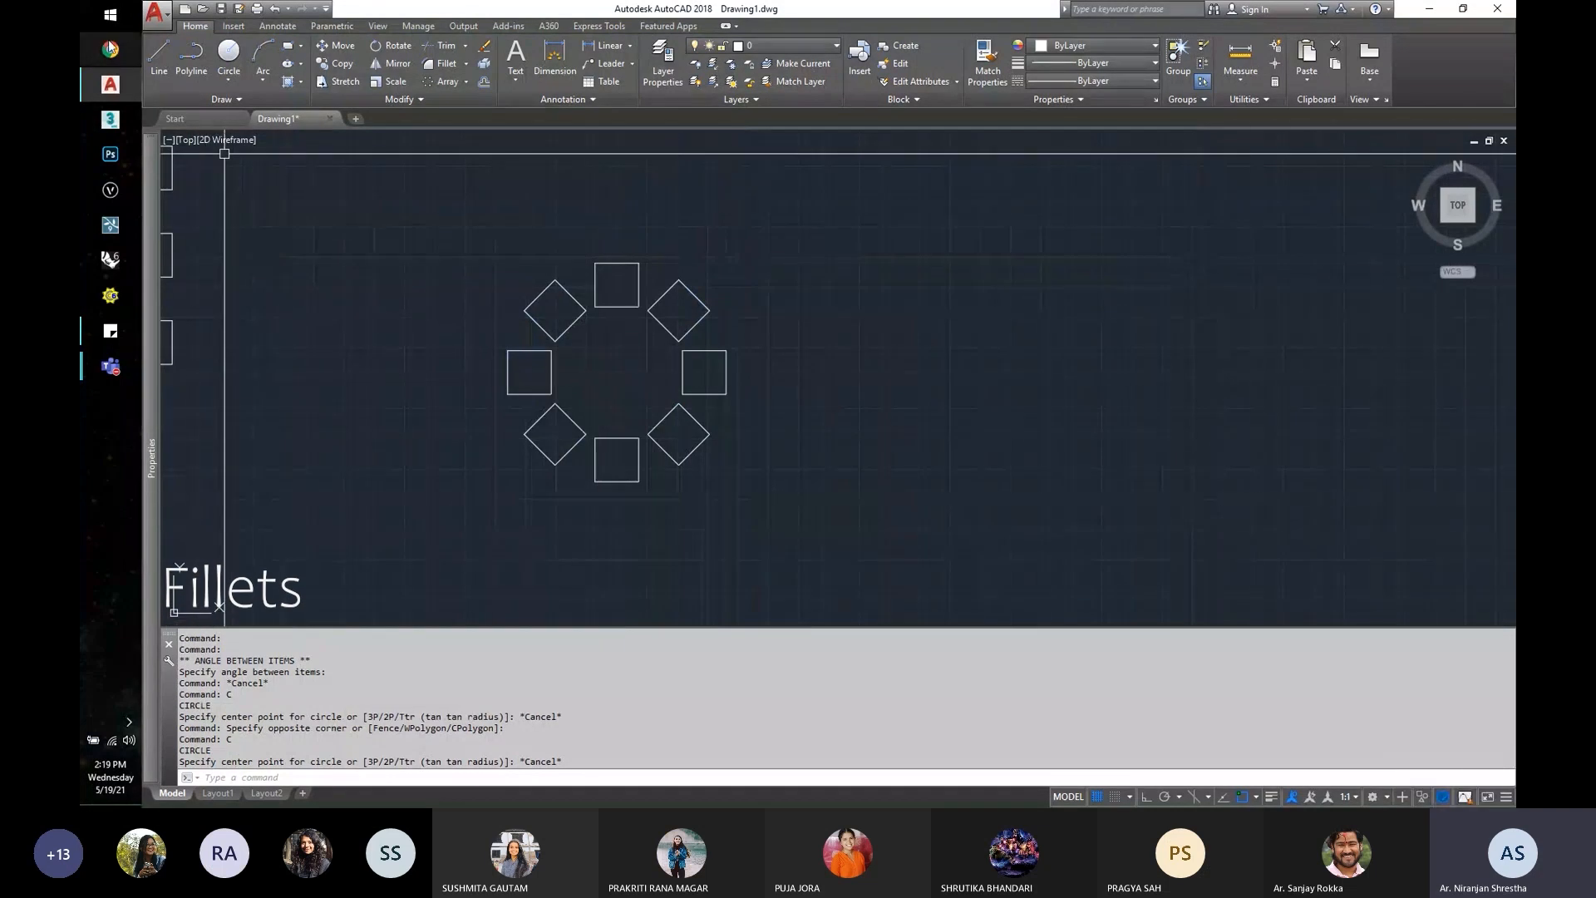
left_click(110, 49)
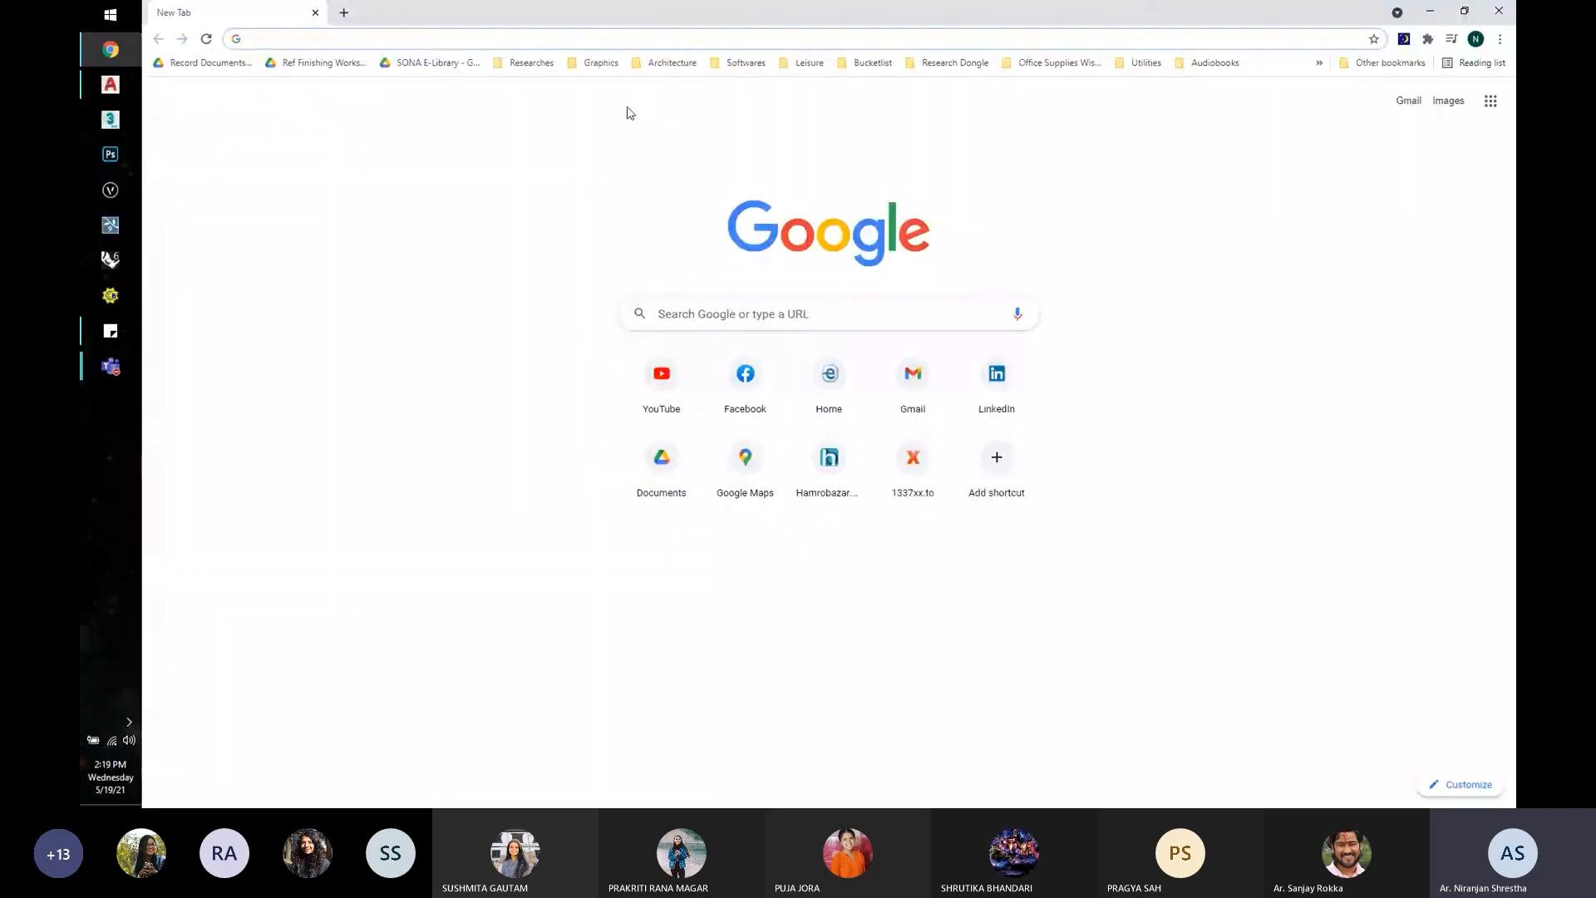
type("fillet")
key("Return")
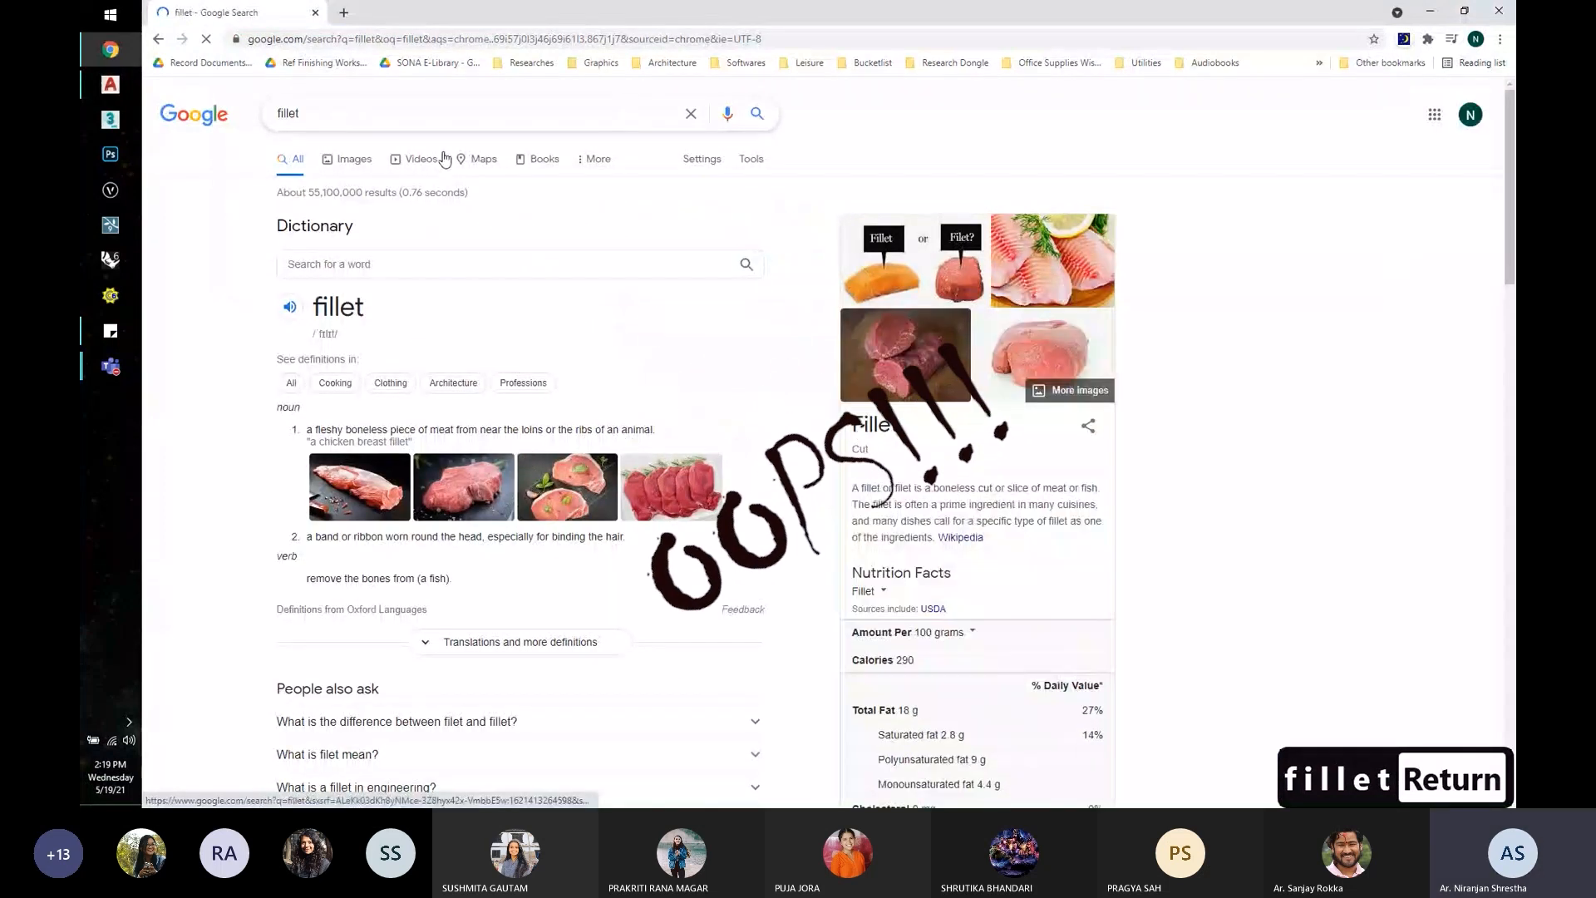
left_click(330, 117)
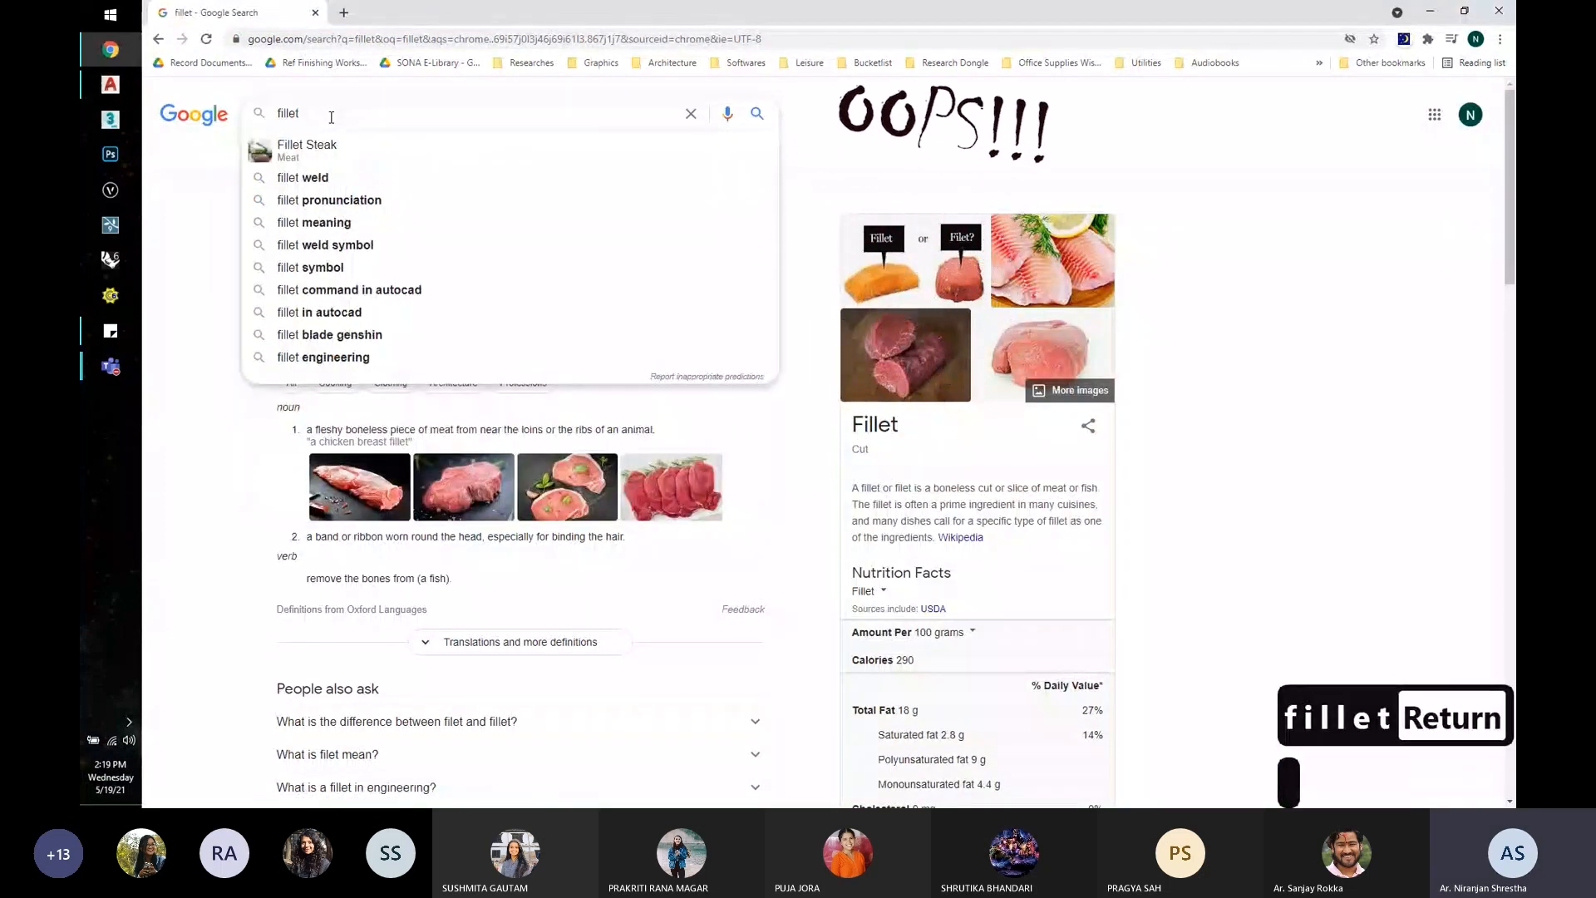
type("furniture")
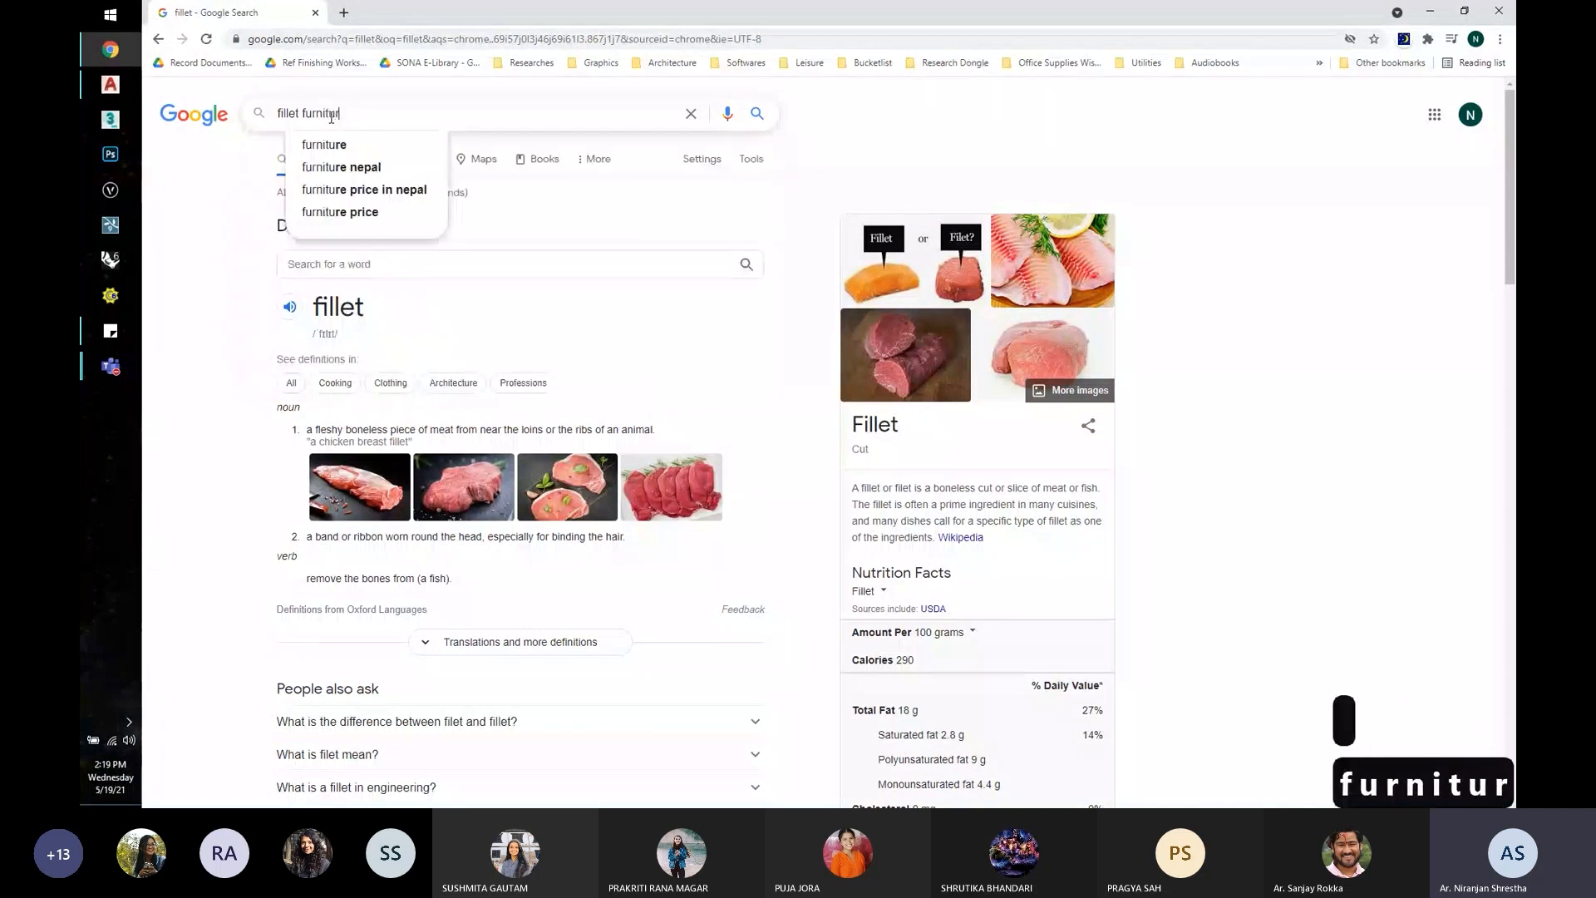
key("Return")
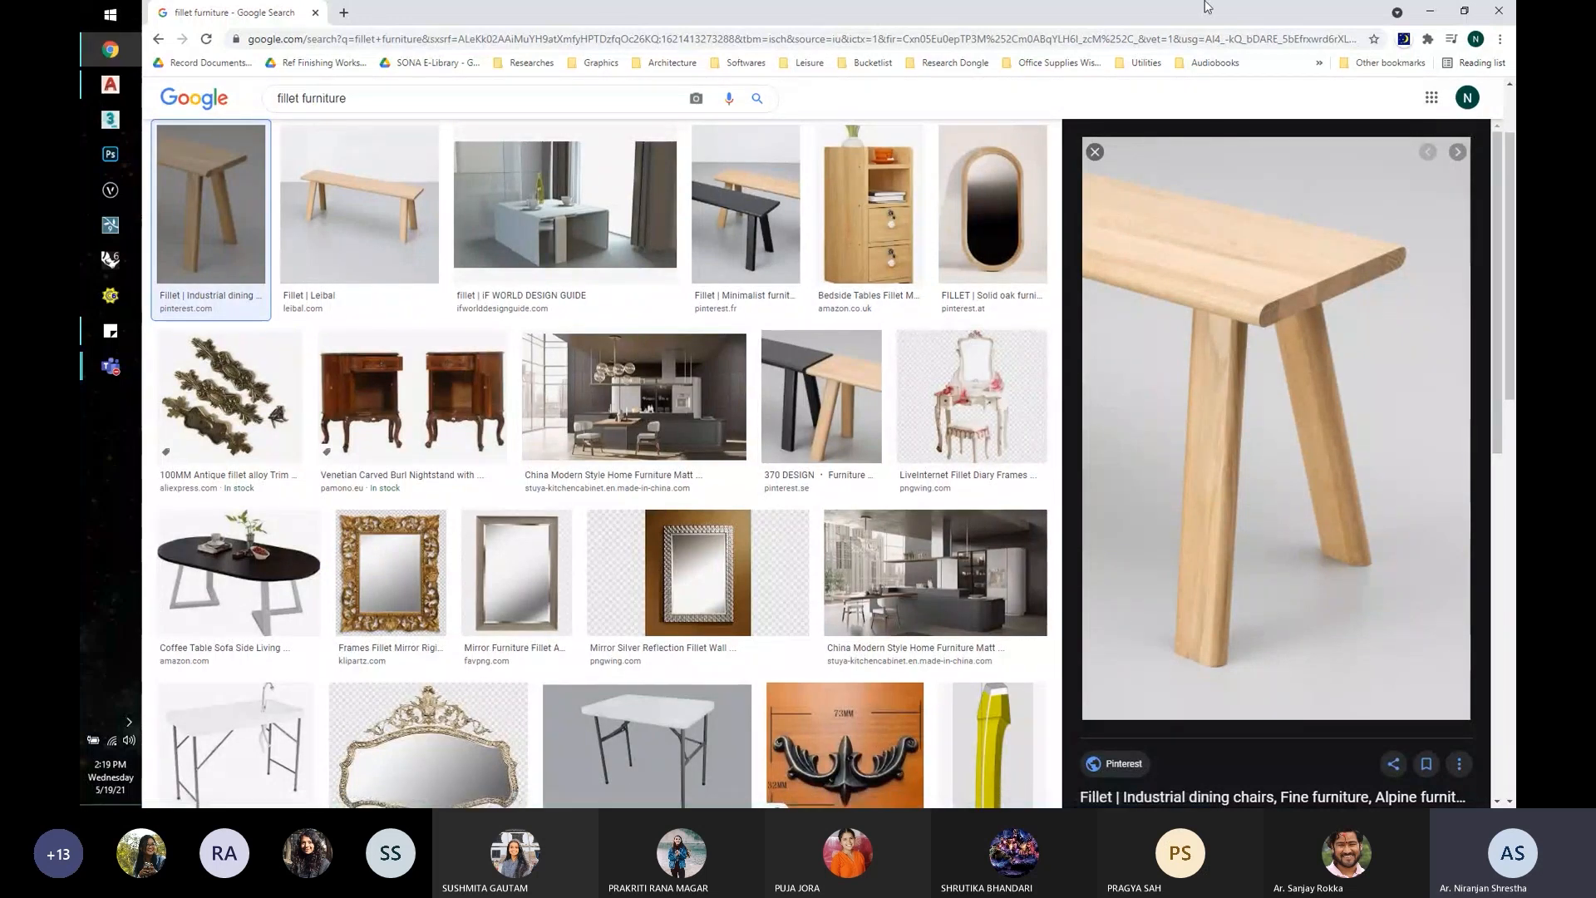
Step: Switch back to AutoCAD and draw a 42-inch horizontal line with Ortho on, in the empty area beside the polar array of squares
key("alt+Tab")
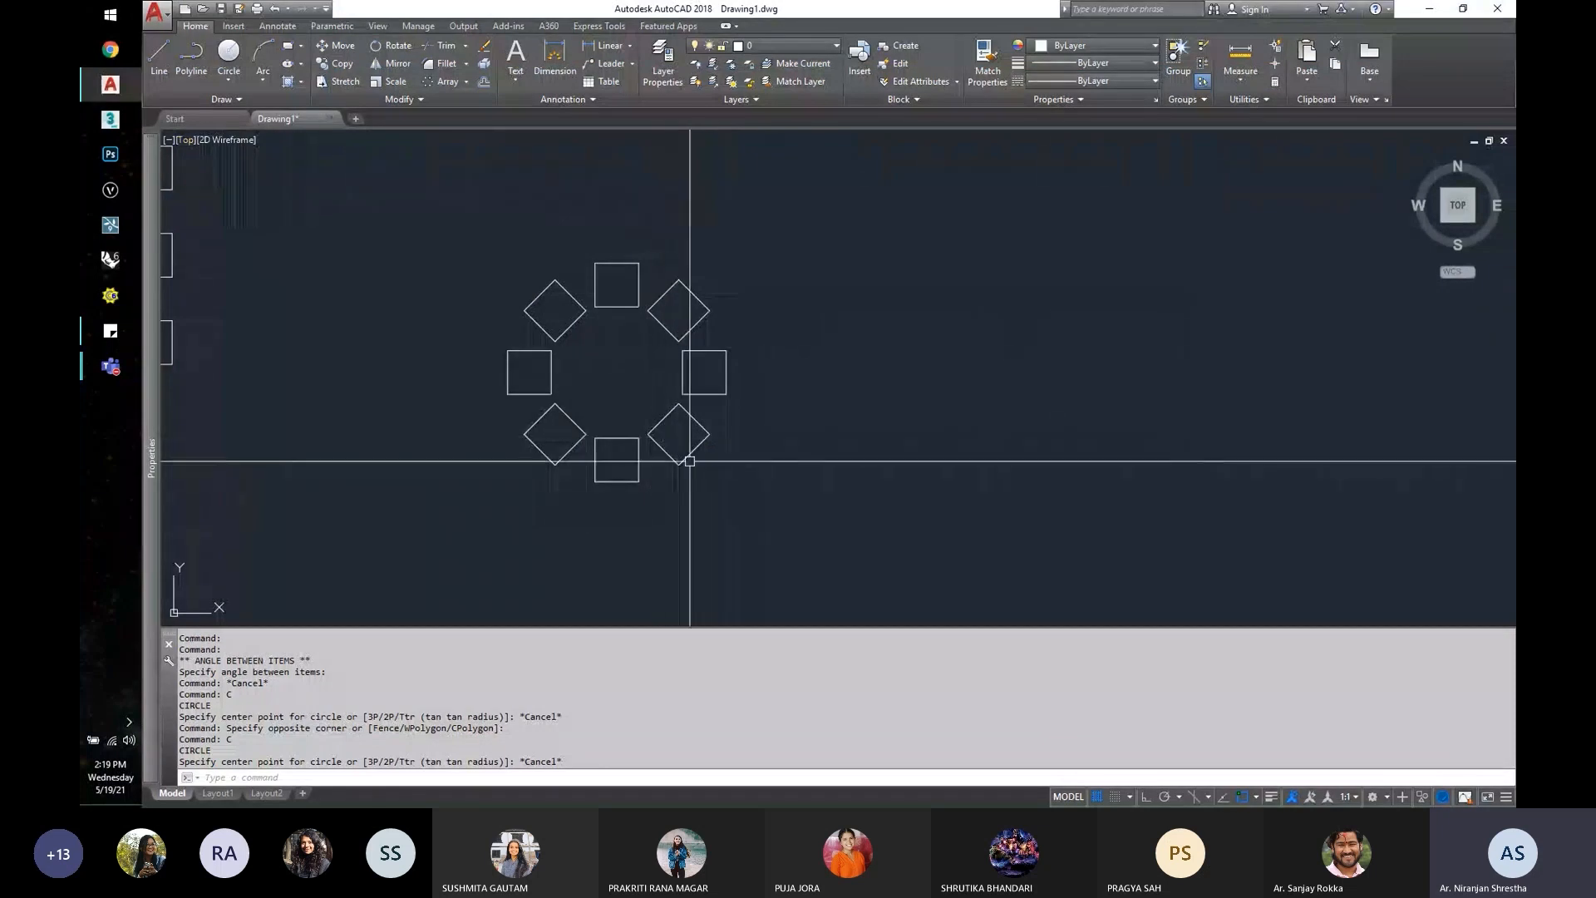
scroll(689, 465, "down", 2)
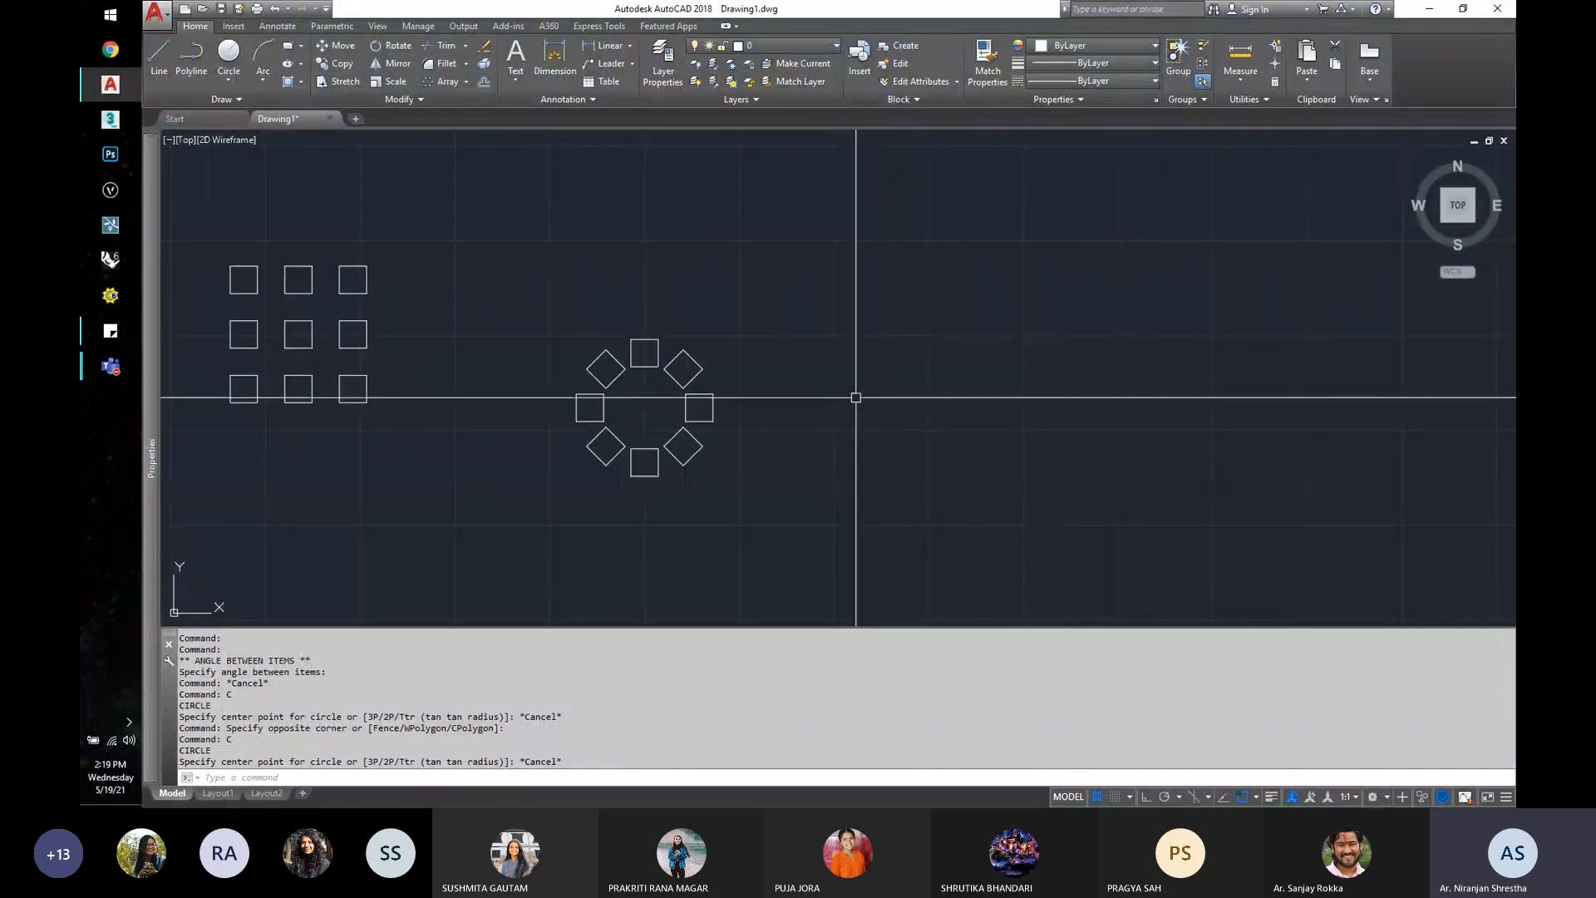
scroll(855, 399, "up", 2)
middle_click_drag(855, 406, 665, 398)
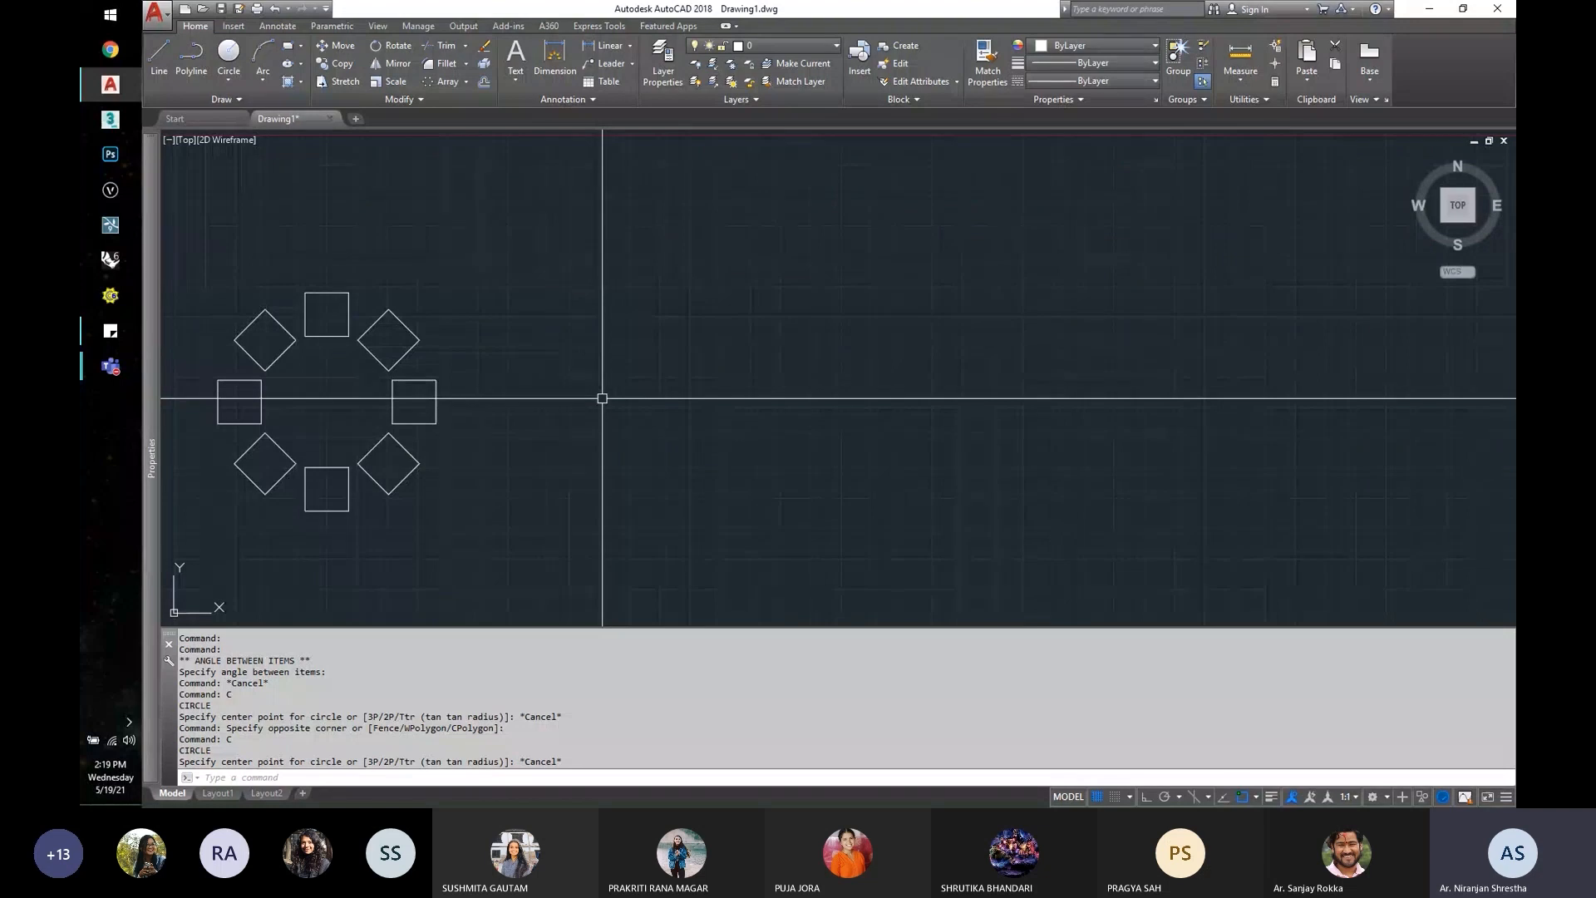
scroll(605, 407, "up", 4)
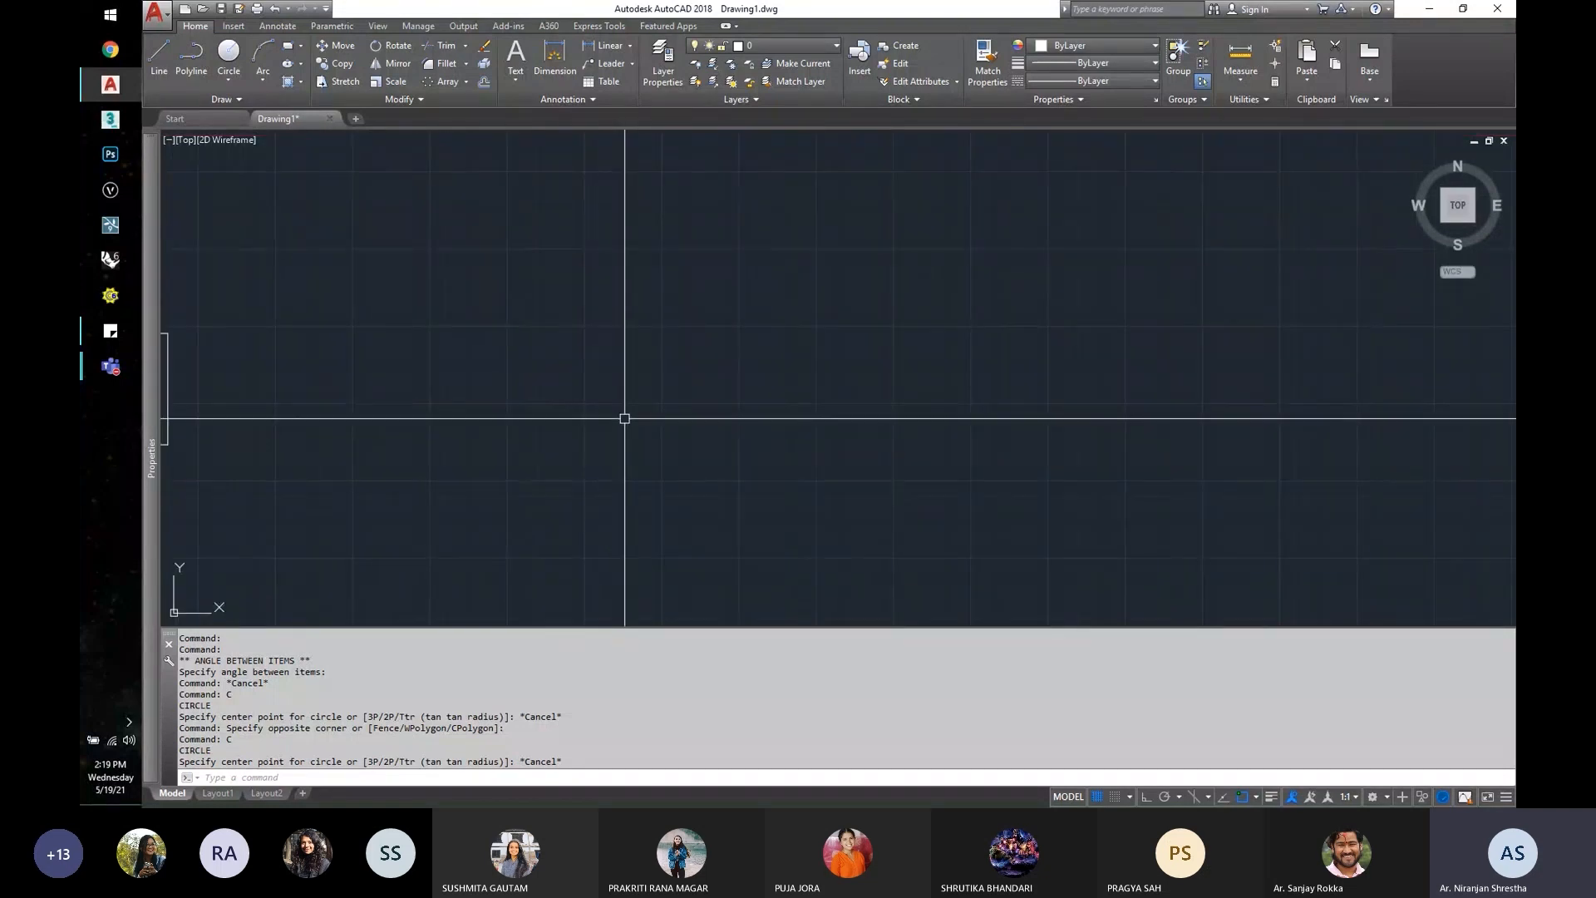
type("l")
key("Return")
left_click(613, 412)
key("F8")
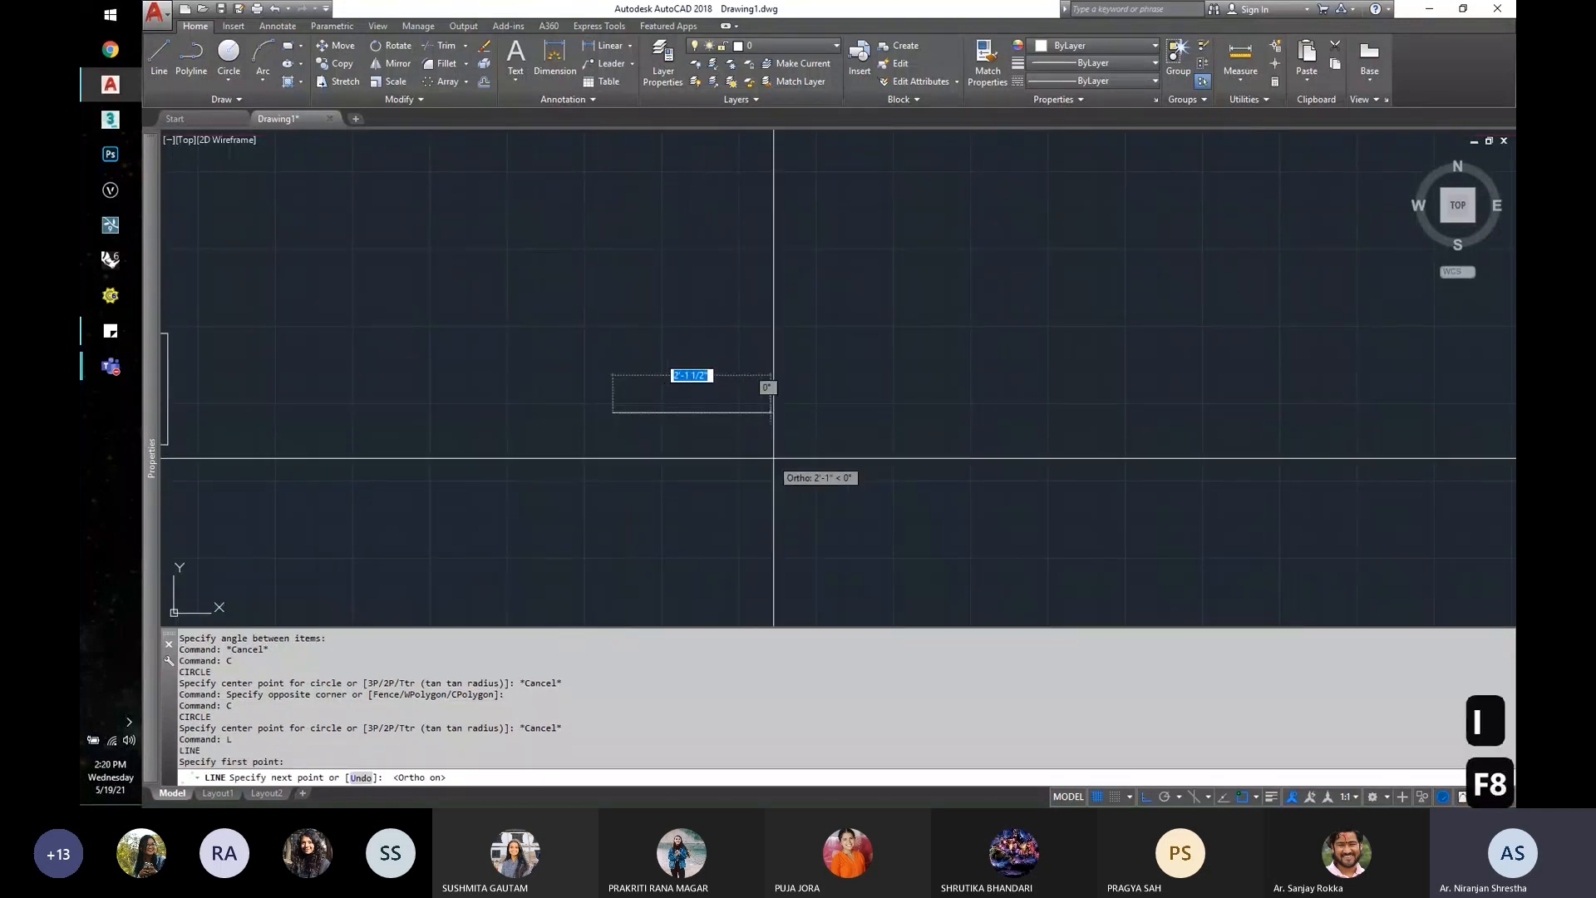
type("42")
key("Escape")
Step: Offset the 42-inch line 1 inch downward to form the tabletop's thickness
scroll(833, 413, "up", 2)
type("o 1")
left_click(823, 412)
left_click(851, 457)
key("Escape")
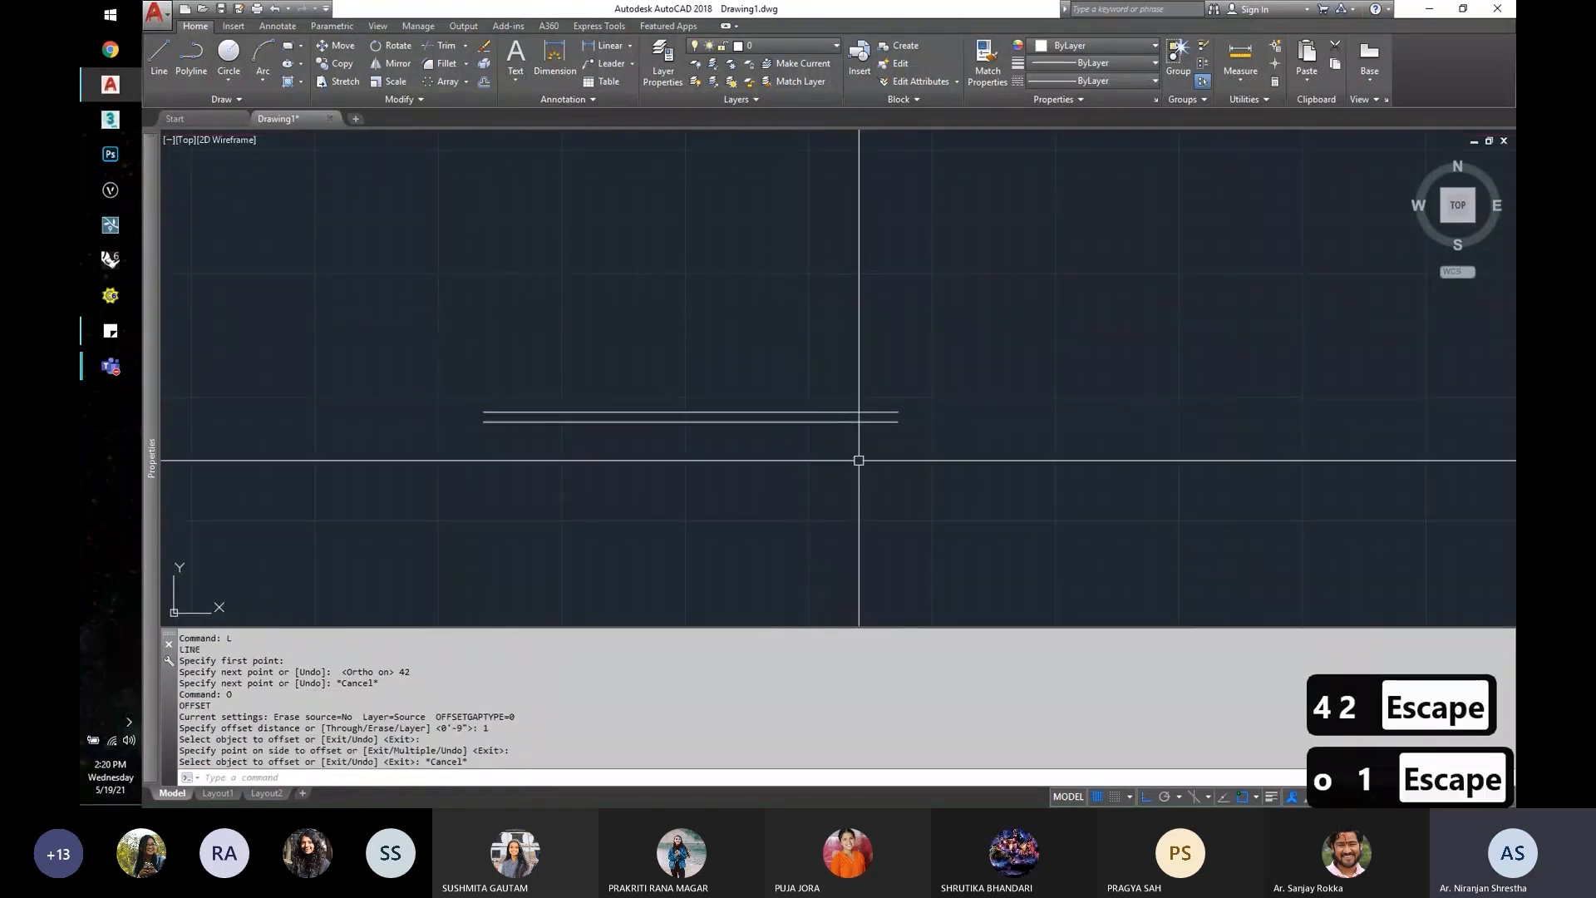
Step: Close both ends of the tabletop with short vertical lines between its two long edges
type("l")
key("Escape")
type("tr")
key("Escape")
type("l")
left_click(400, 413)
left_click(402, 433)
key("Escape")
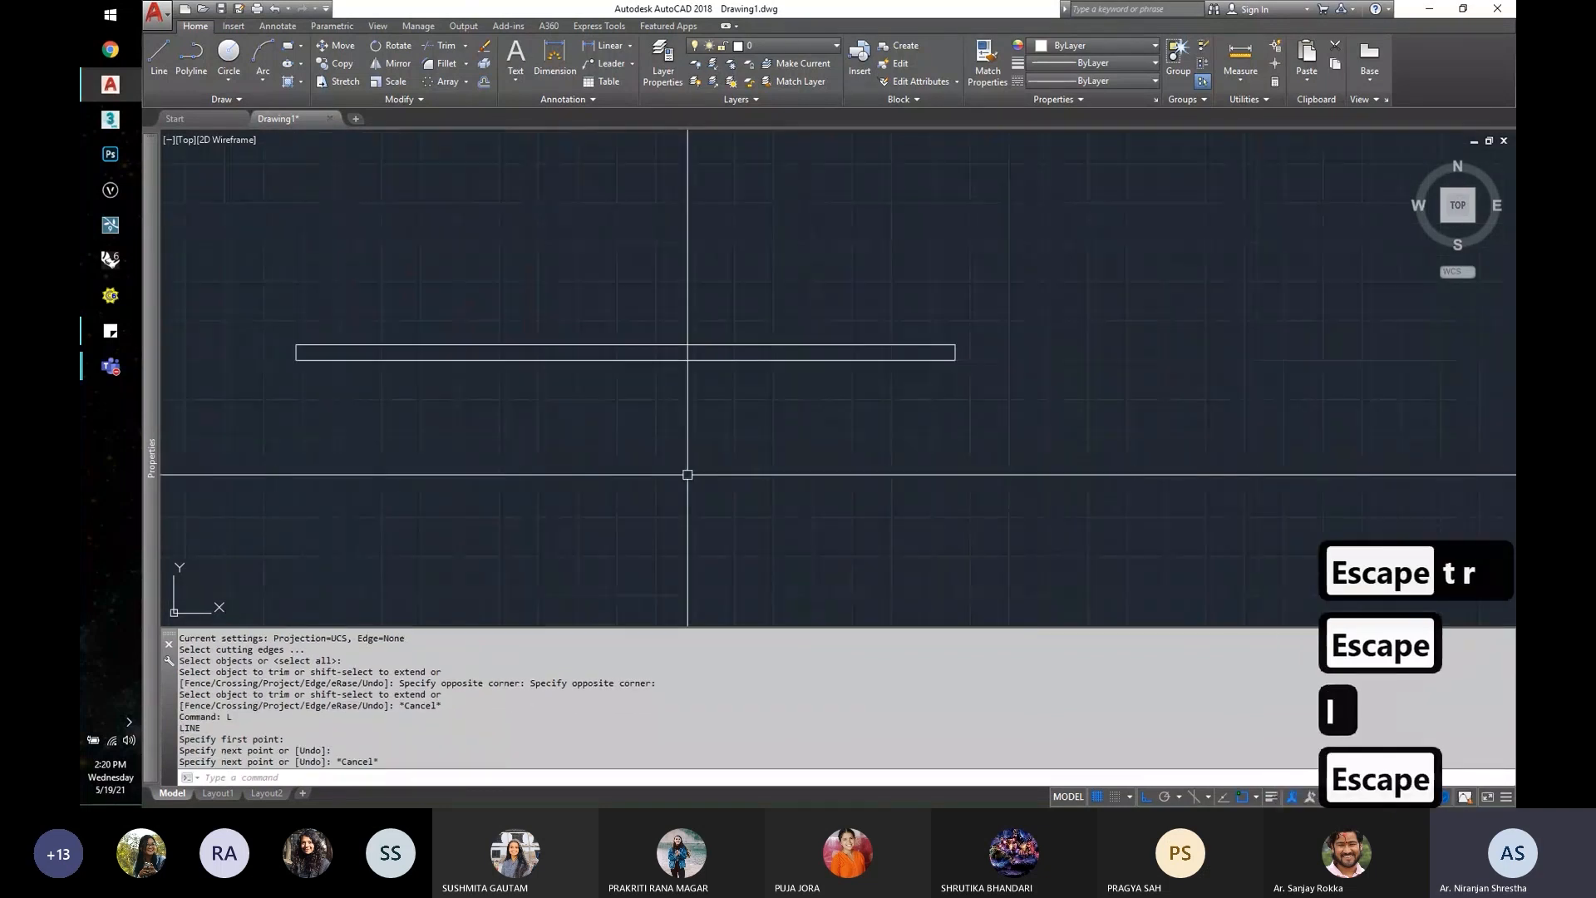
Step: Draw a 30-inch vertical line down from the midpoint of the tabletop's lower edge
type("l")
left_click(625, 360)
scroll(609, 405, "down", 2)
scroll(635, 474, "up", 1)
type("30")
key("Escape")
middle_click_drag(606, 506, 679, 350)
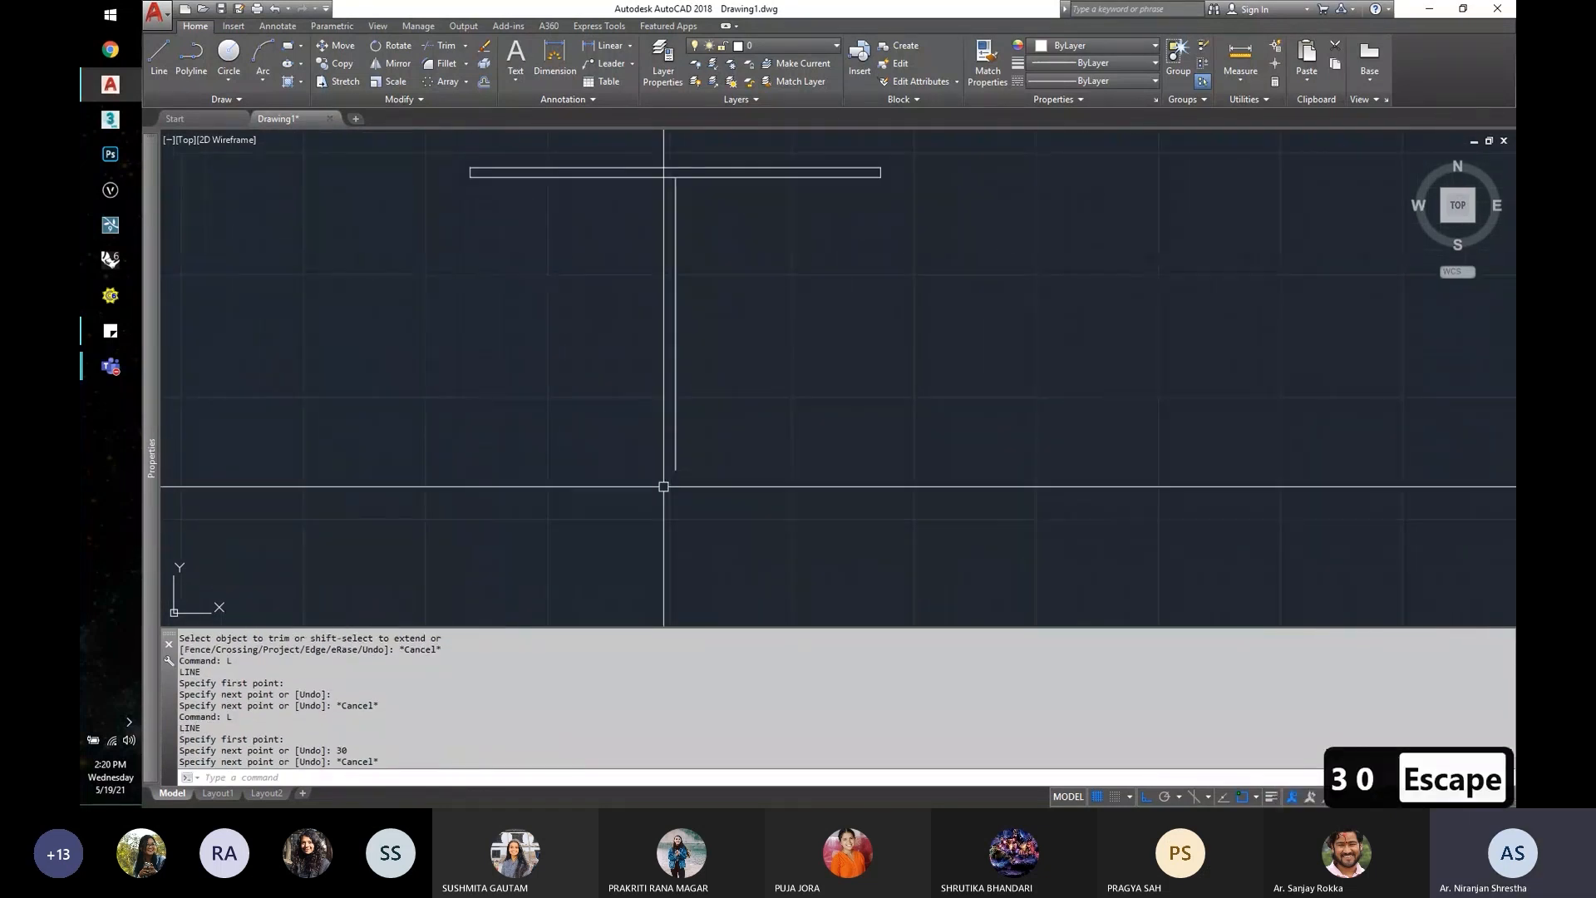
Step: Offset the table leg's centre line 1 inch to each side
type("o 1")
left_click(675, 437)
left_click(651, 426)
left_click(675, 411)
left_click(706, 432)
key("Escape")
Step: Try a horizontal base line at the foot of the leg and erase it
scroll(703, 478, "up", 2)
type("l")
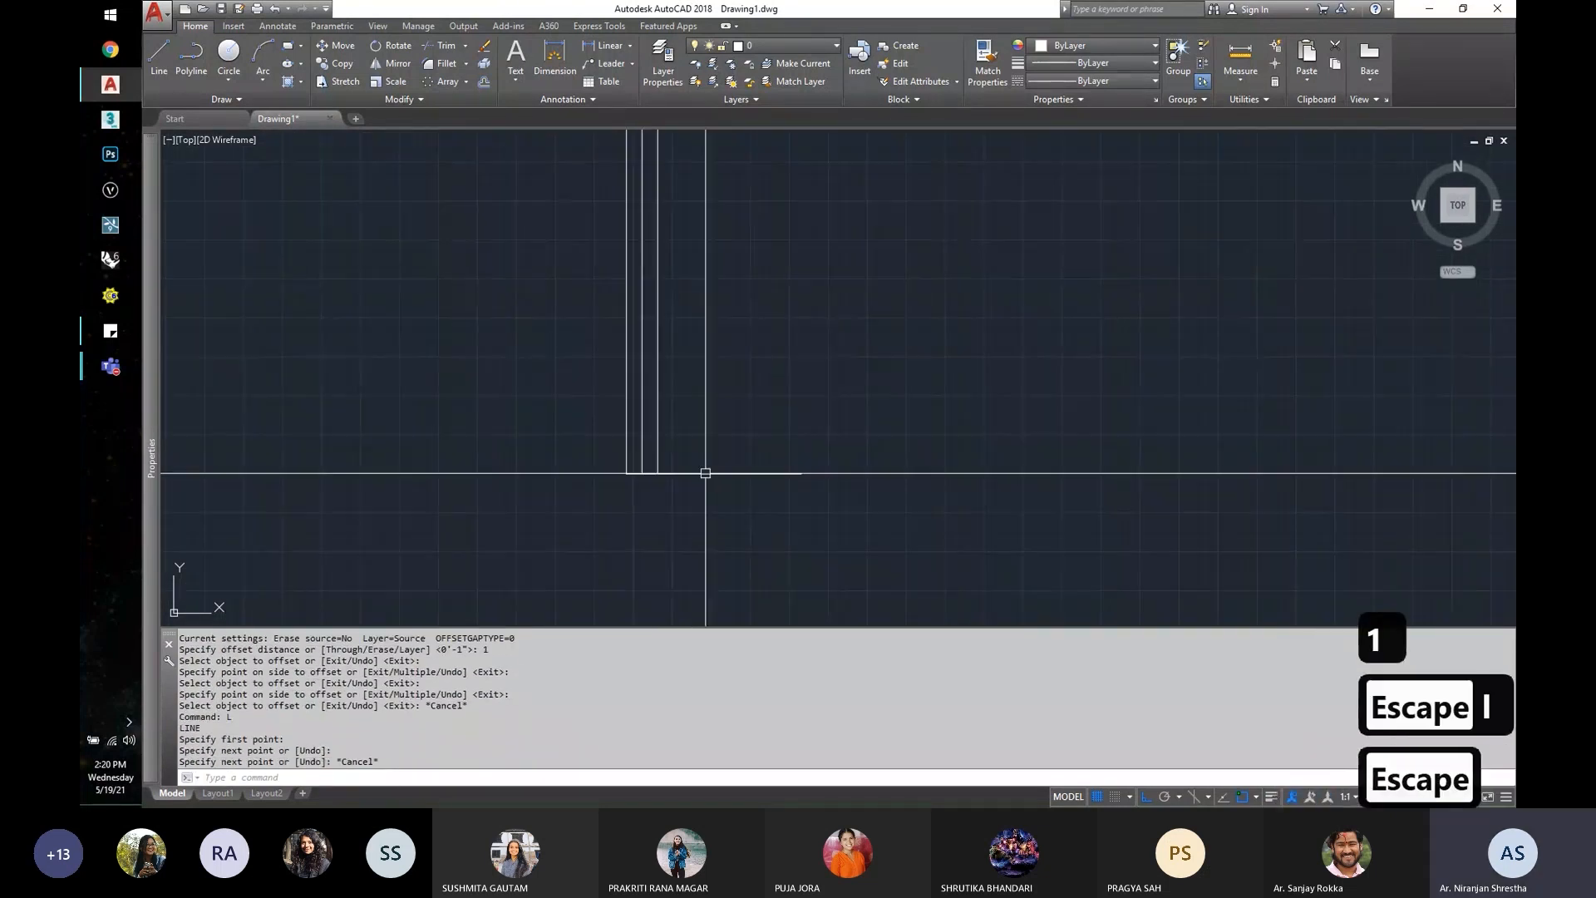
left_click(705, 473)
key("Escape")
type("e")
left_click(697, 474)
Step: Draw a 24-inch horizontal base line to the right from the foot of the leg's centre line
type("l")
left_click(641, 474)
type("24")
key("Escape")
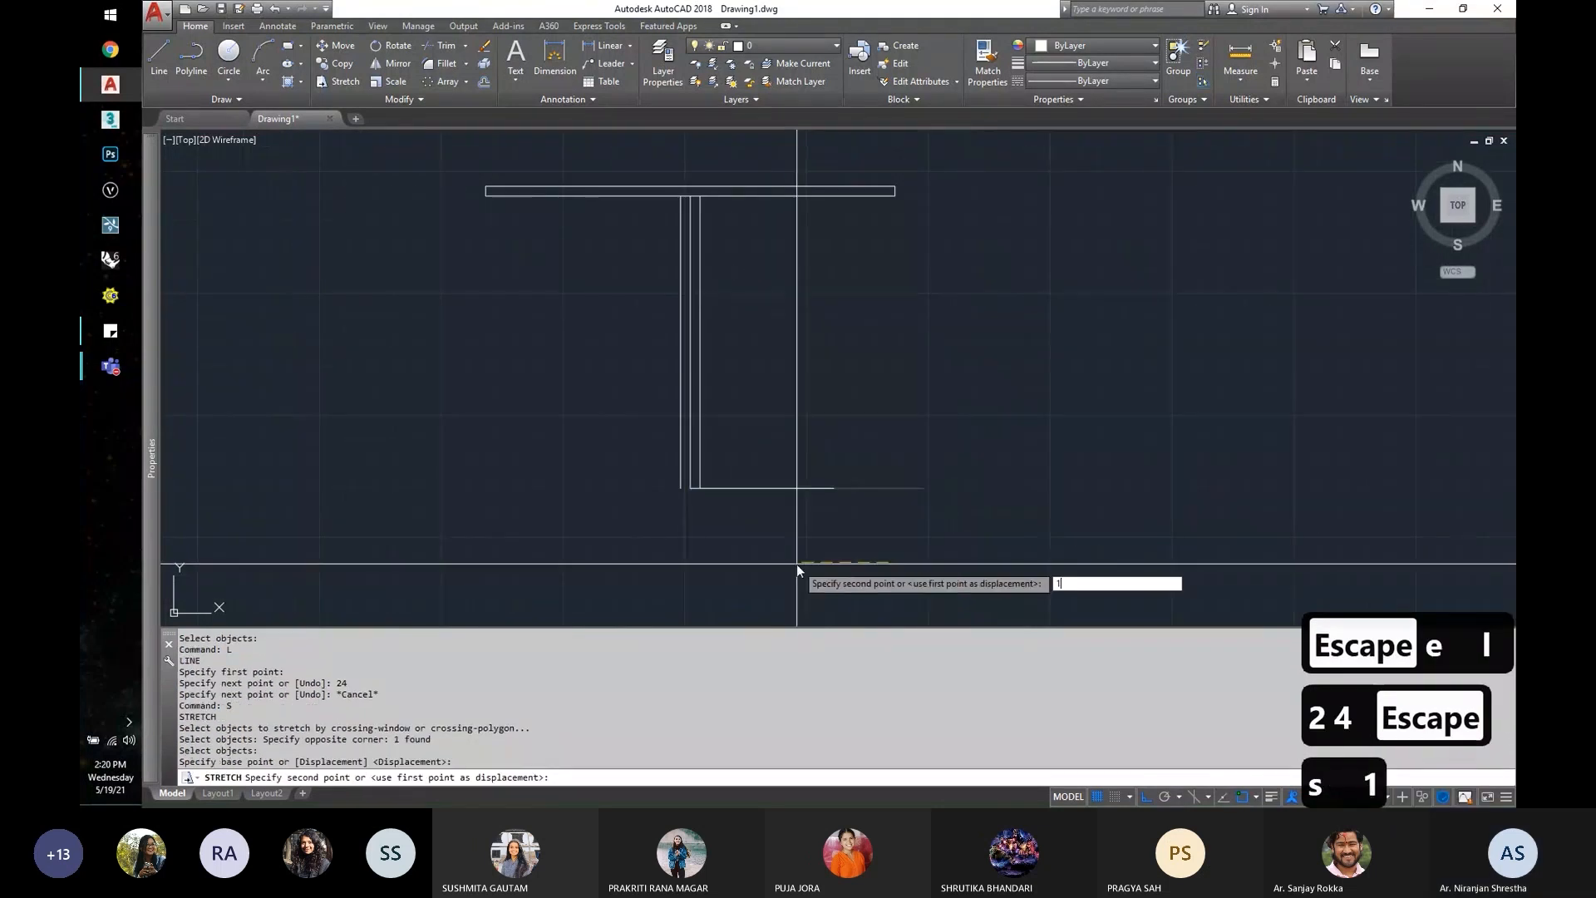
Step: Stretch the base line's free end 18 inches inward and 12 inches back outward, and offset the line 1 inch upward
type("8 s")
left_click(771, 472)
left_click(733, 517)
left_click(750, 522)
type("12 o 1")
left_click(822, 488)
left_click(816, 467)
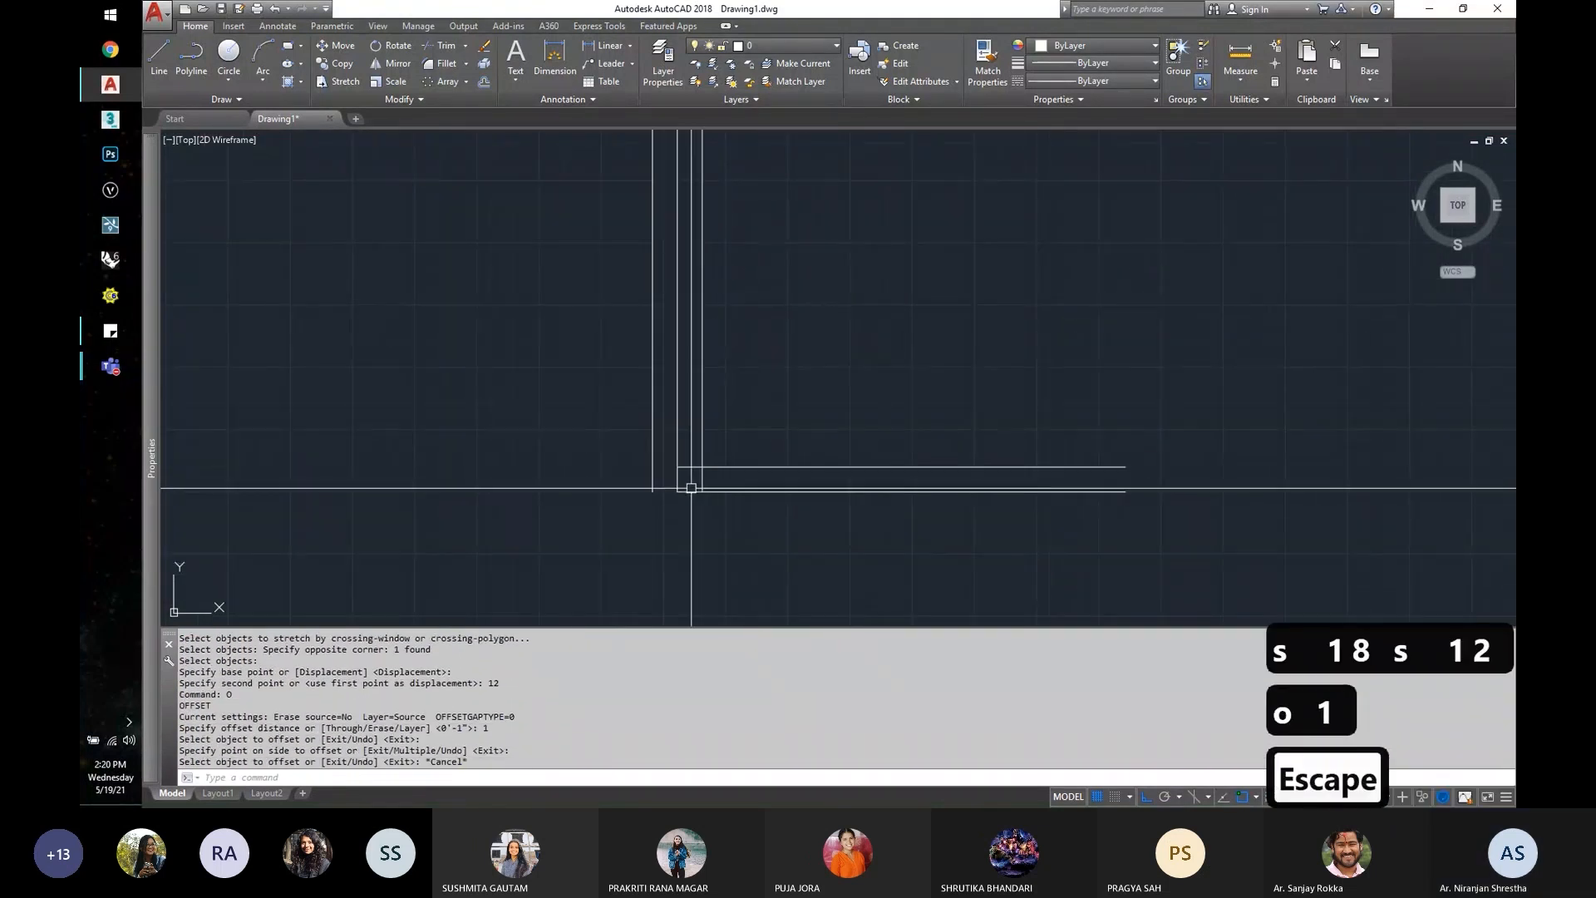
Step: Stretch the inner ends of both base lines 18 inches to the left, past the leg
type("s")
left_click(691, 501)
left_click(795, 524)
type("18")
key("Escape")
Step: Close both ends of the table base with short vertical lines
type("l")
left_click(880, 489)
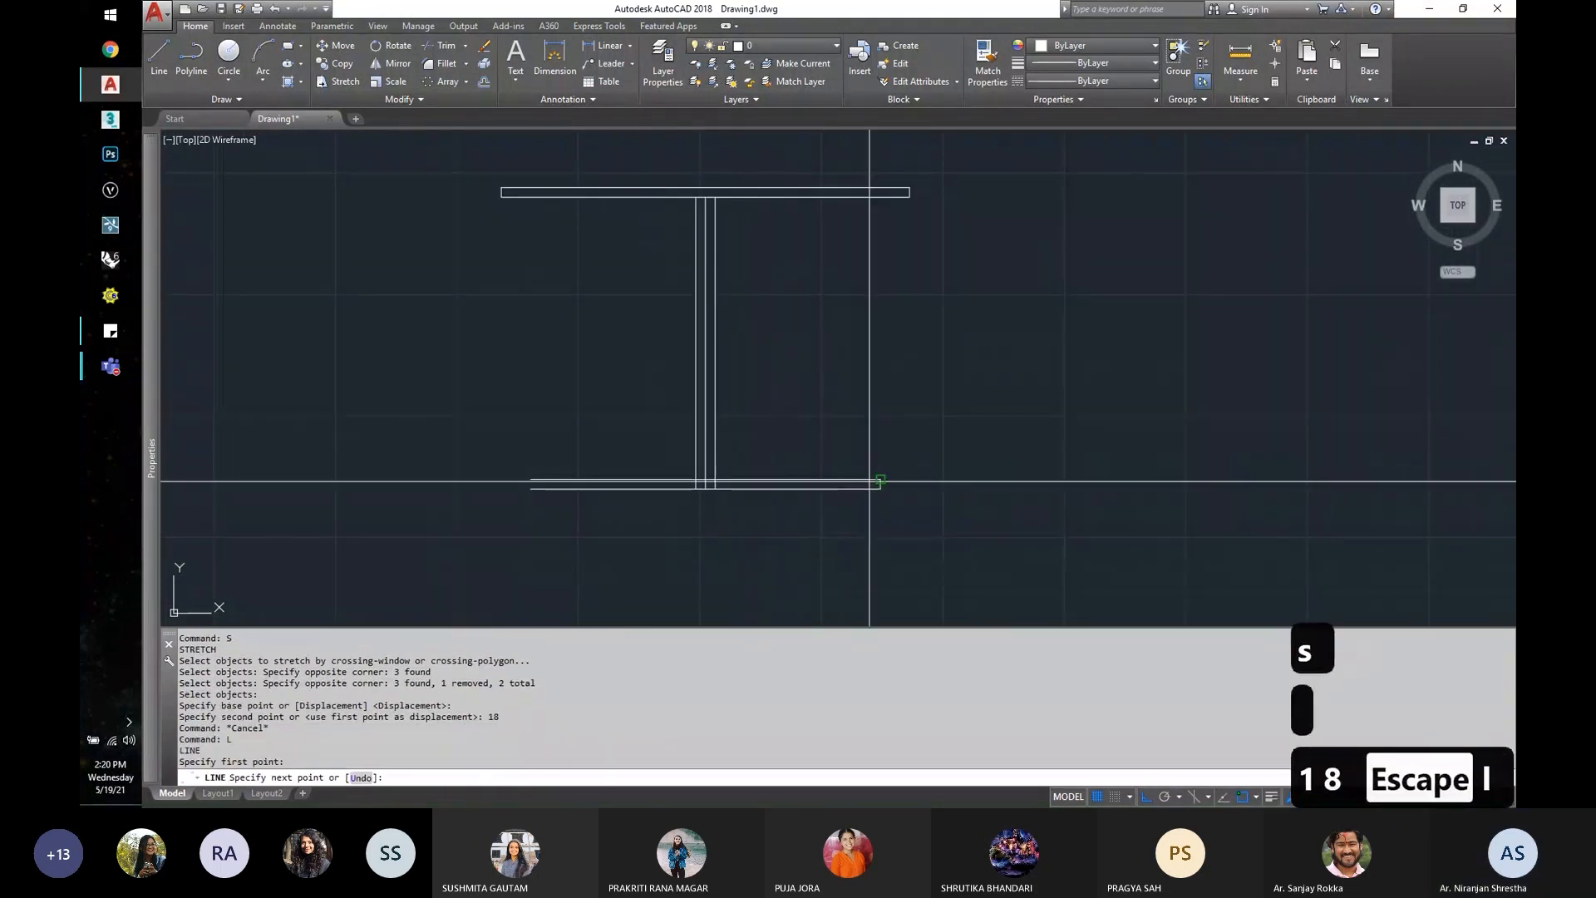
left_click(869, 481)
key("Escape")
key("space")
left_click(537, 491)
left_click(534, 476)
key("Escape")
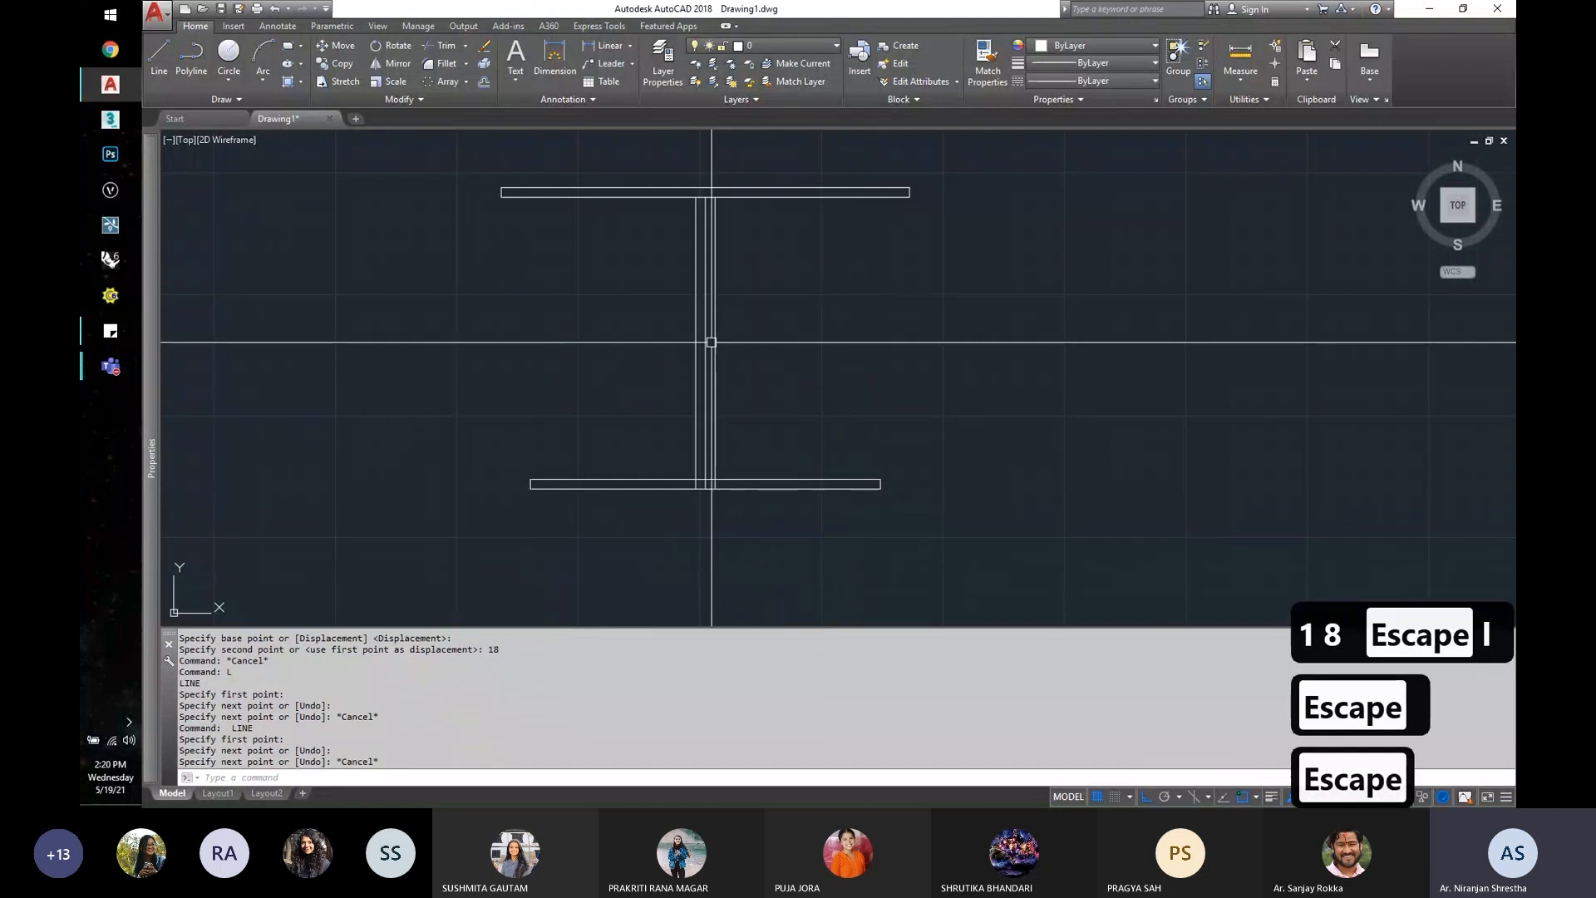
Step: Trim the outer leg lines inside the base and the base's upper edge between them
middle_click_drag(698, 358, 726, 456)
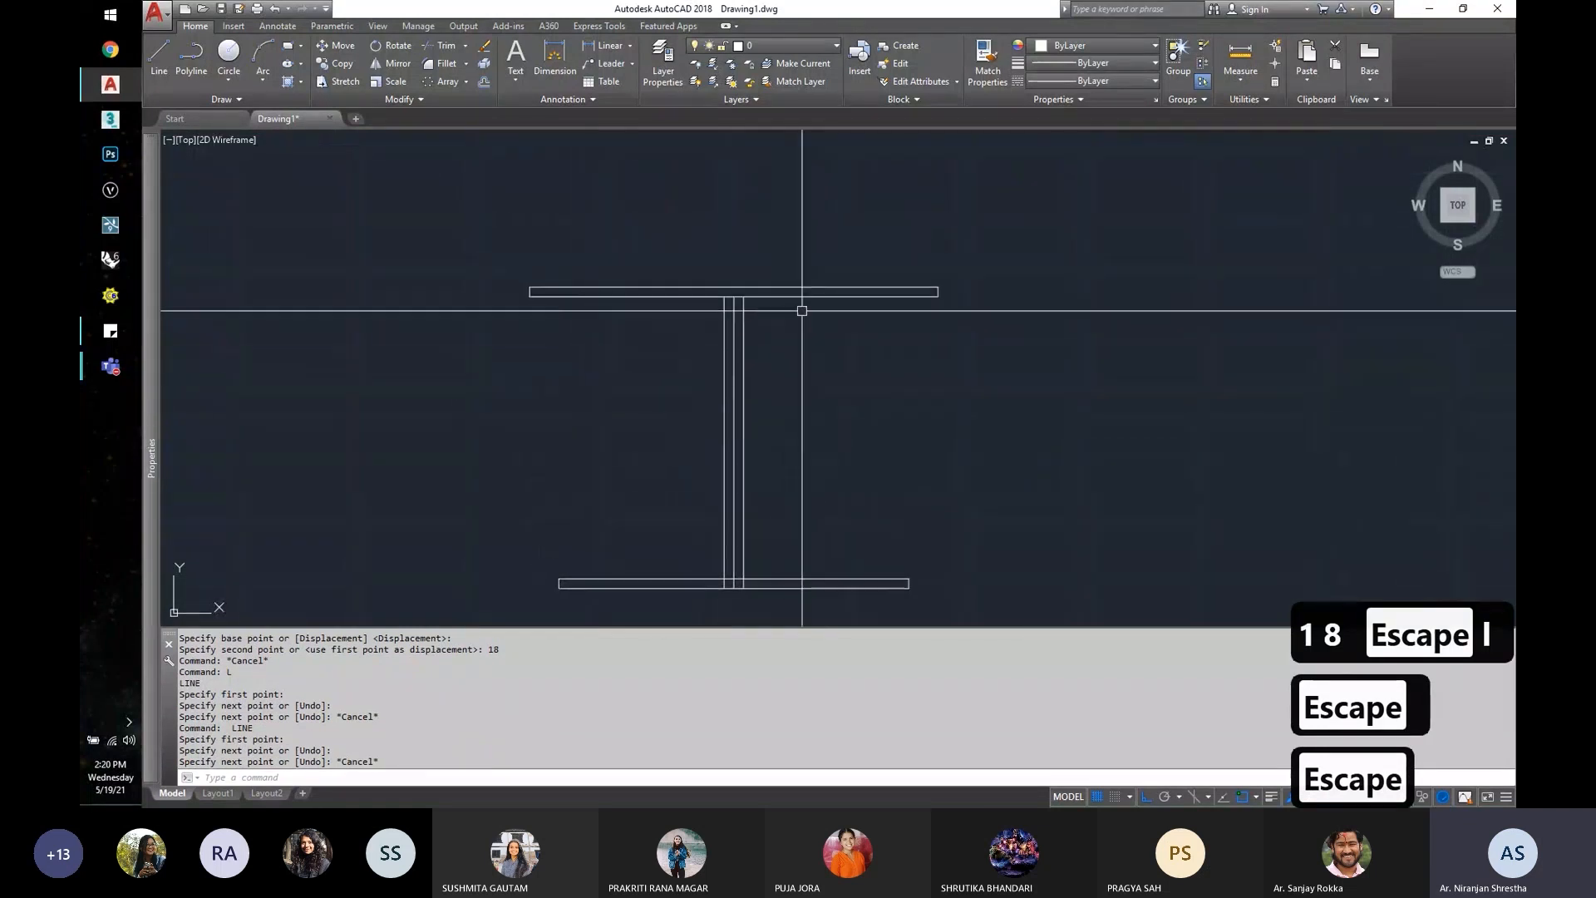
scroll(804, 309, "up", 2)
scroll(694, 299, "down", 2)
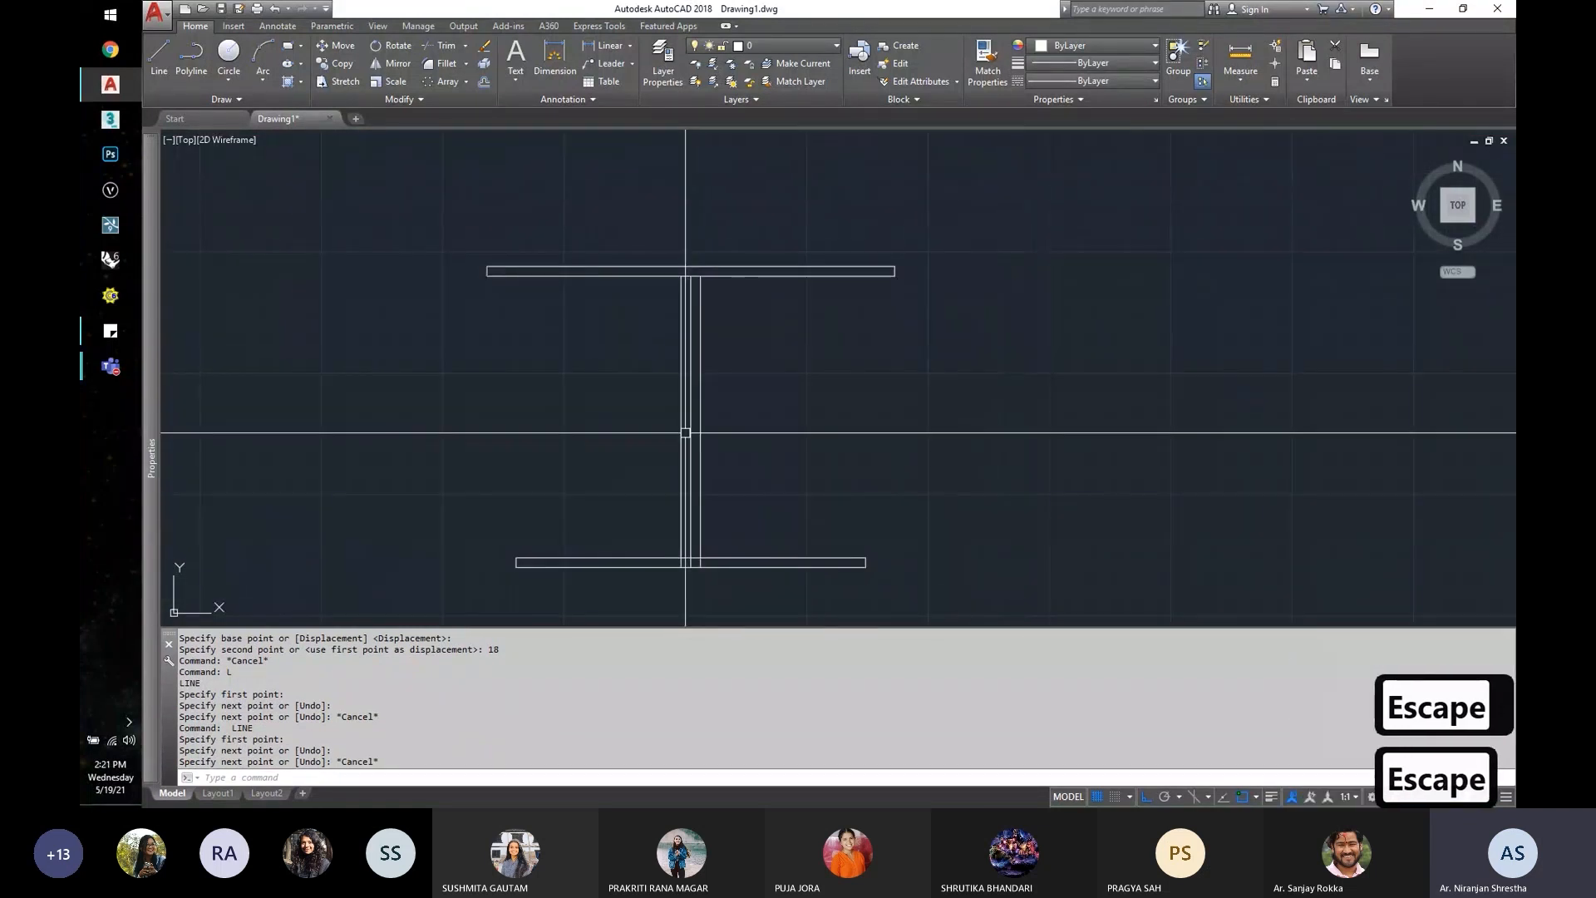
scroll(697, 561, "up", 3)
type("tr")
key("Return")
key("Return")
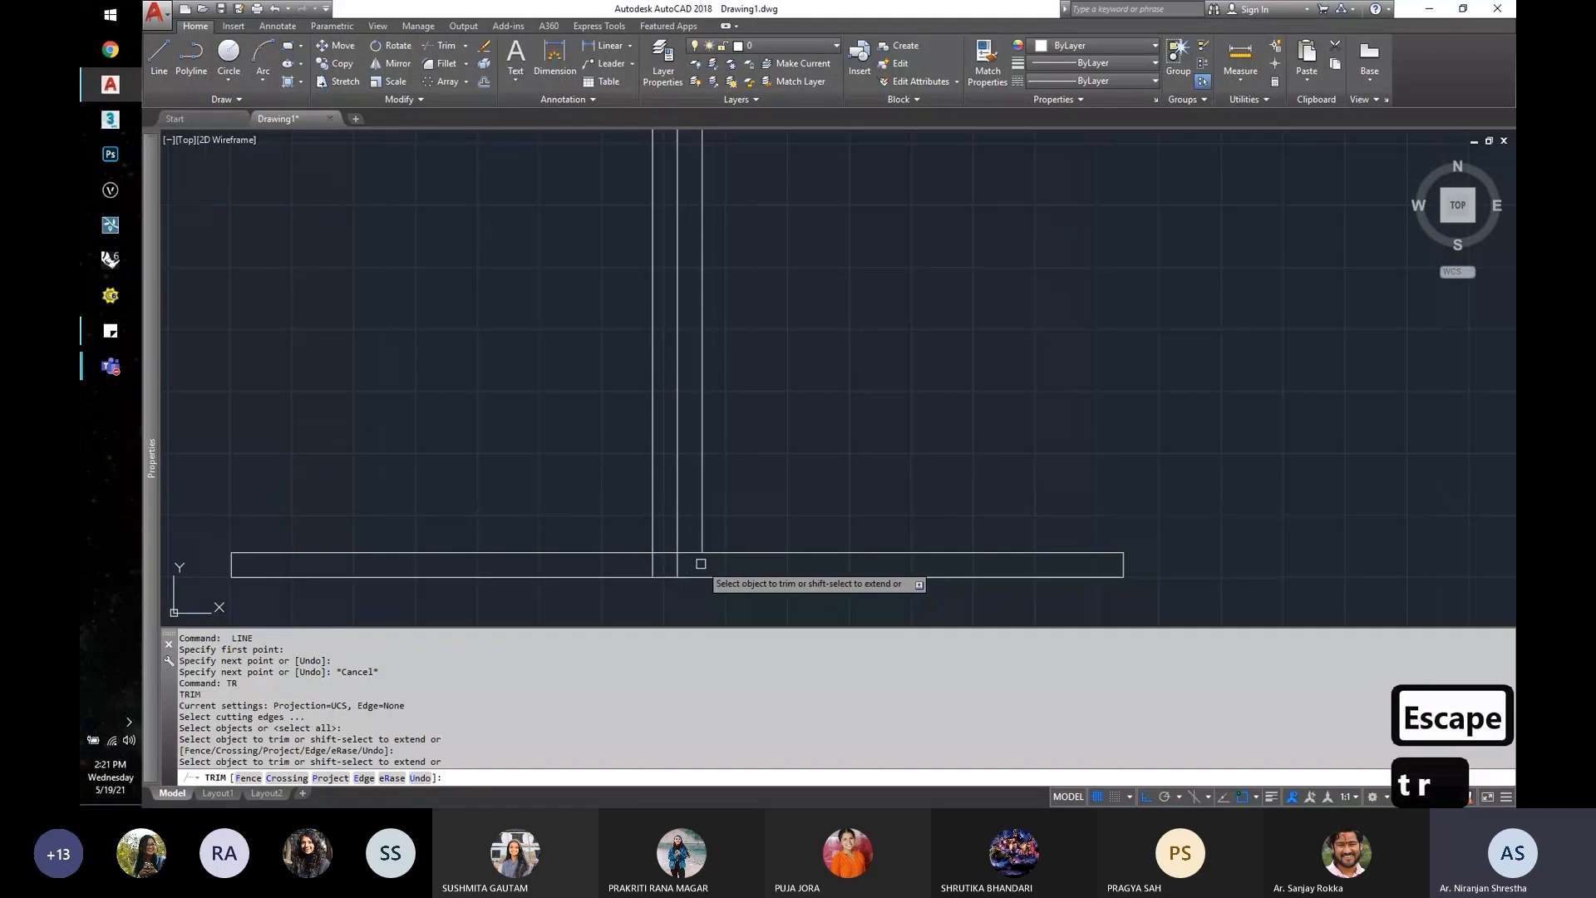
left_click(686, 554)
left_click(669, 555)
left_click(653, 560)
scroll(653, 559, "down", 3)
key("Escape")
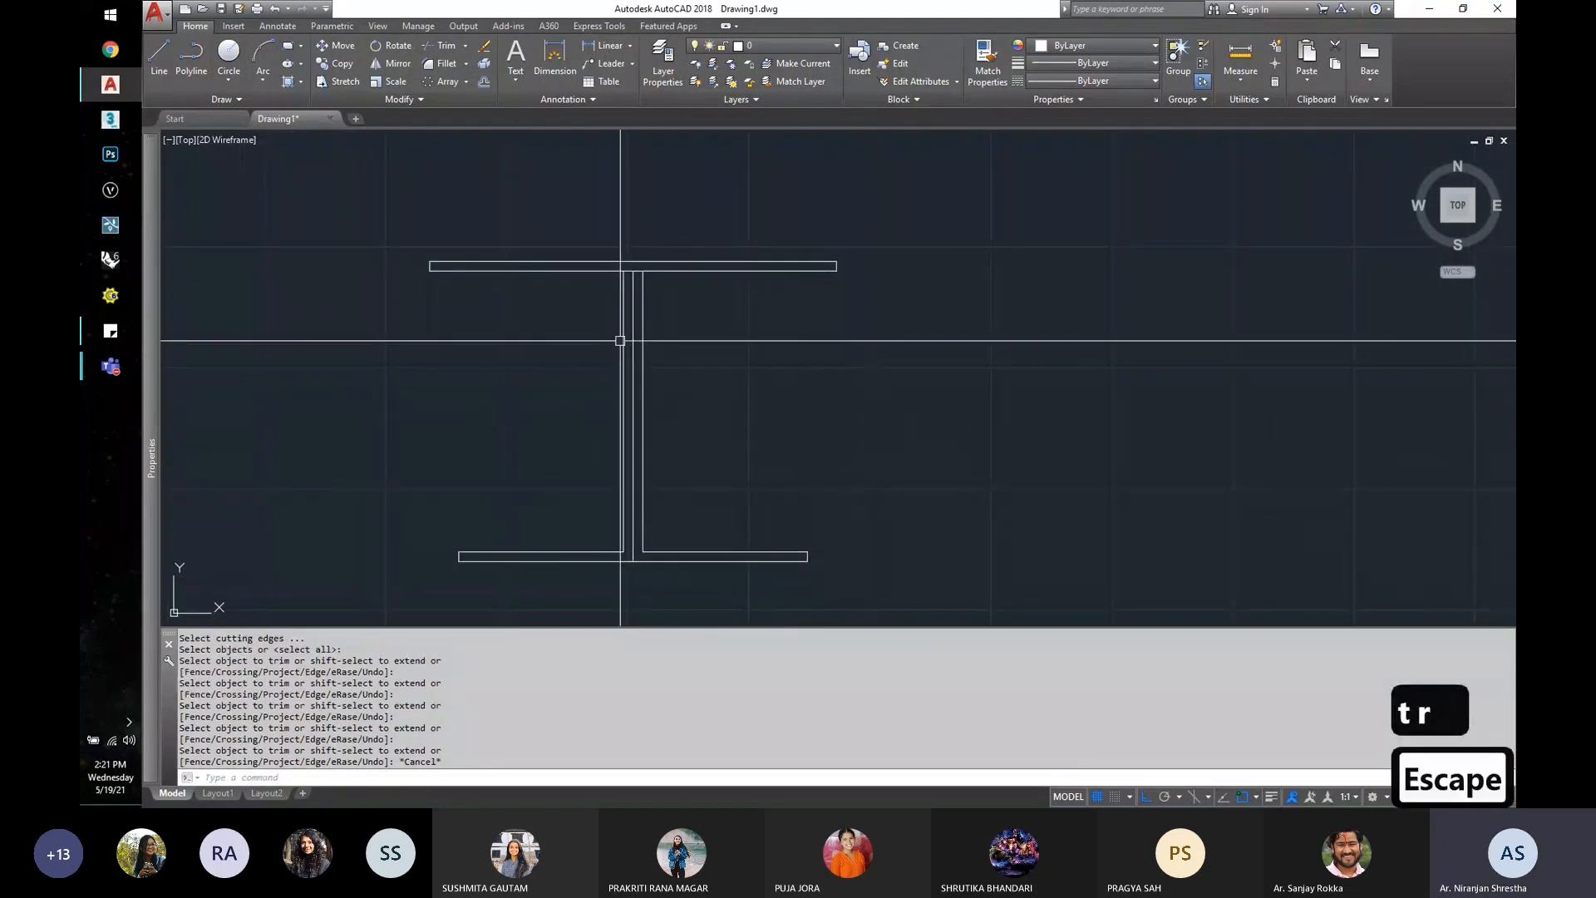
Step: Examine the left end of the tabletop, checking its short end line and its upper edge
scroll(433, 264, "up", 5)
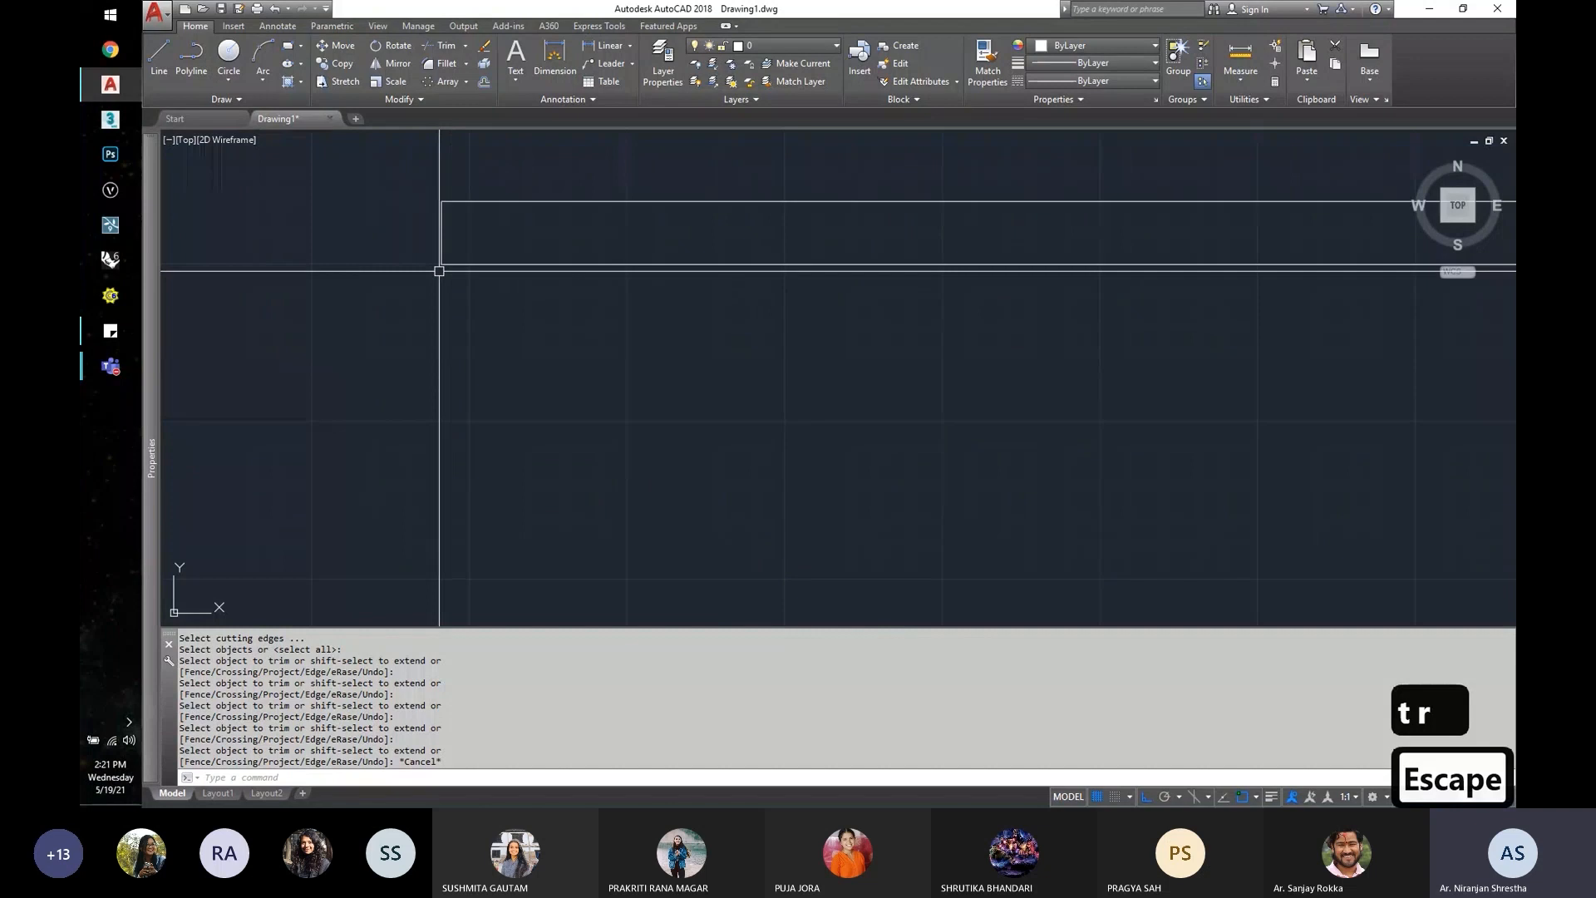
scroll(447, 244, "up", 2)
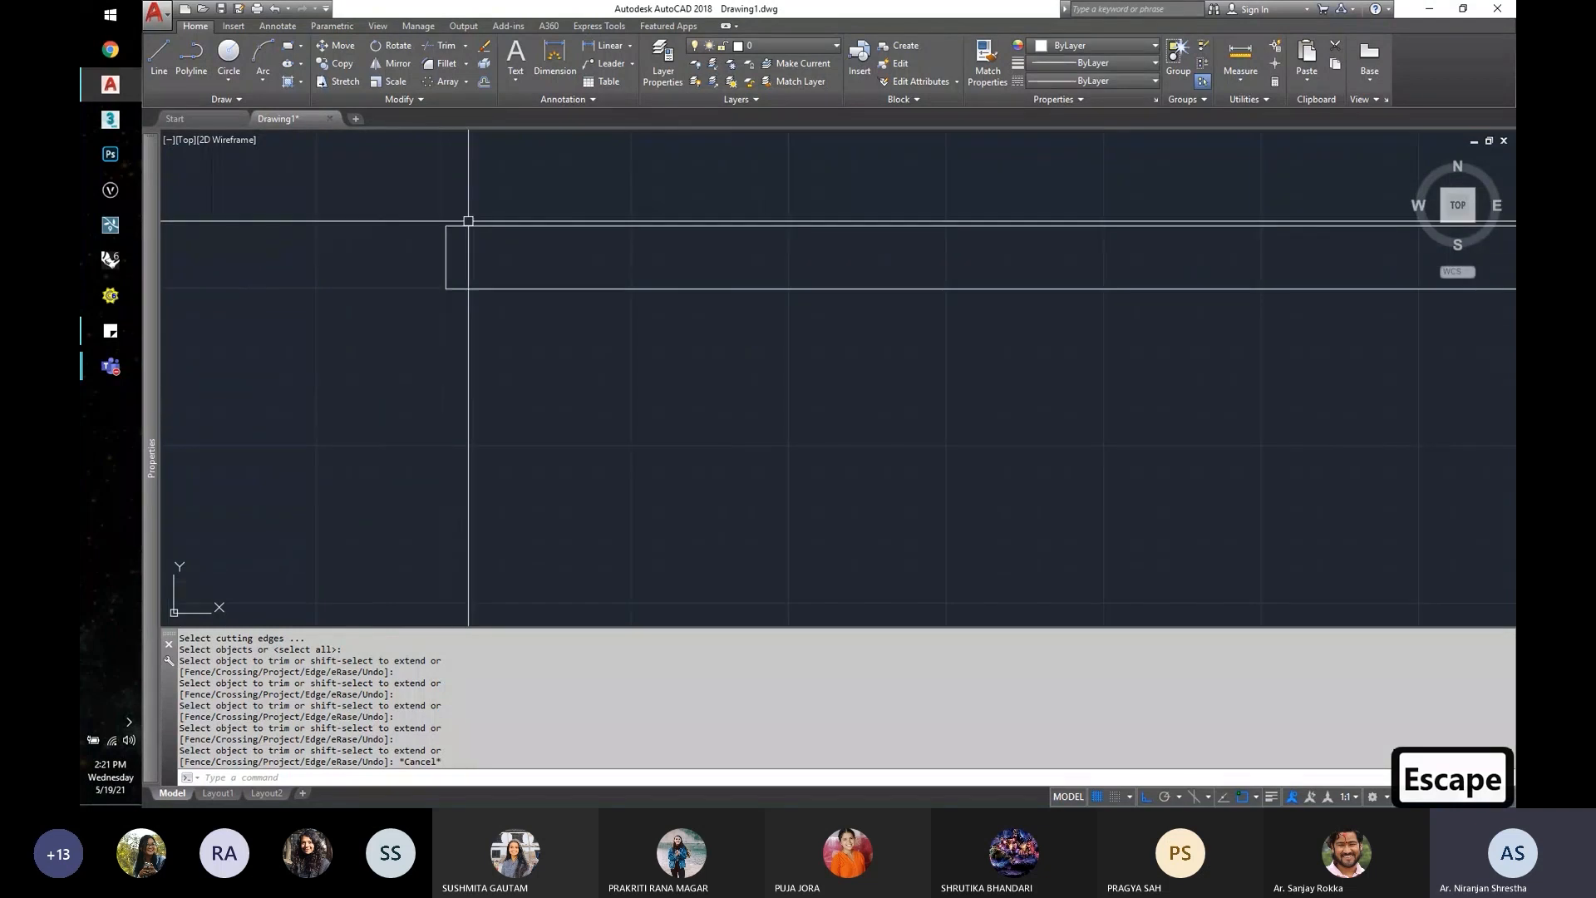
scroll(447, 245, "up", 4)
scroll(381, 338, "down", 3)
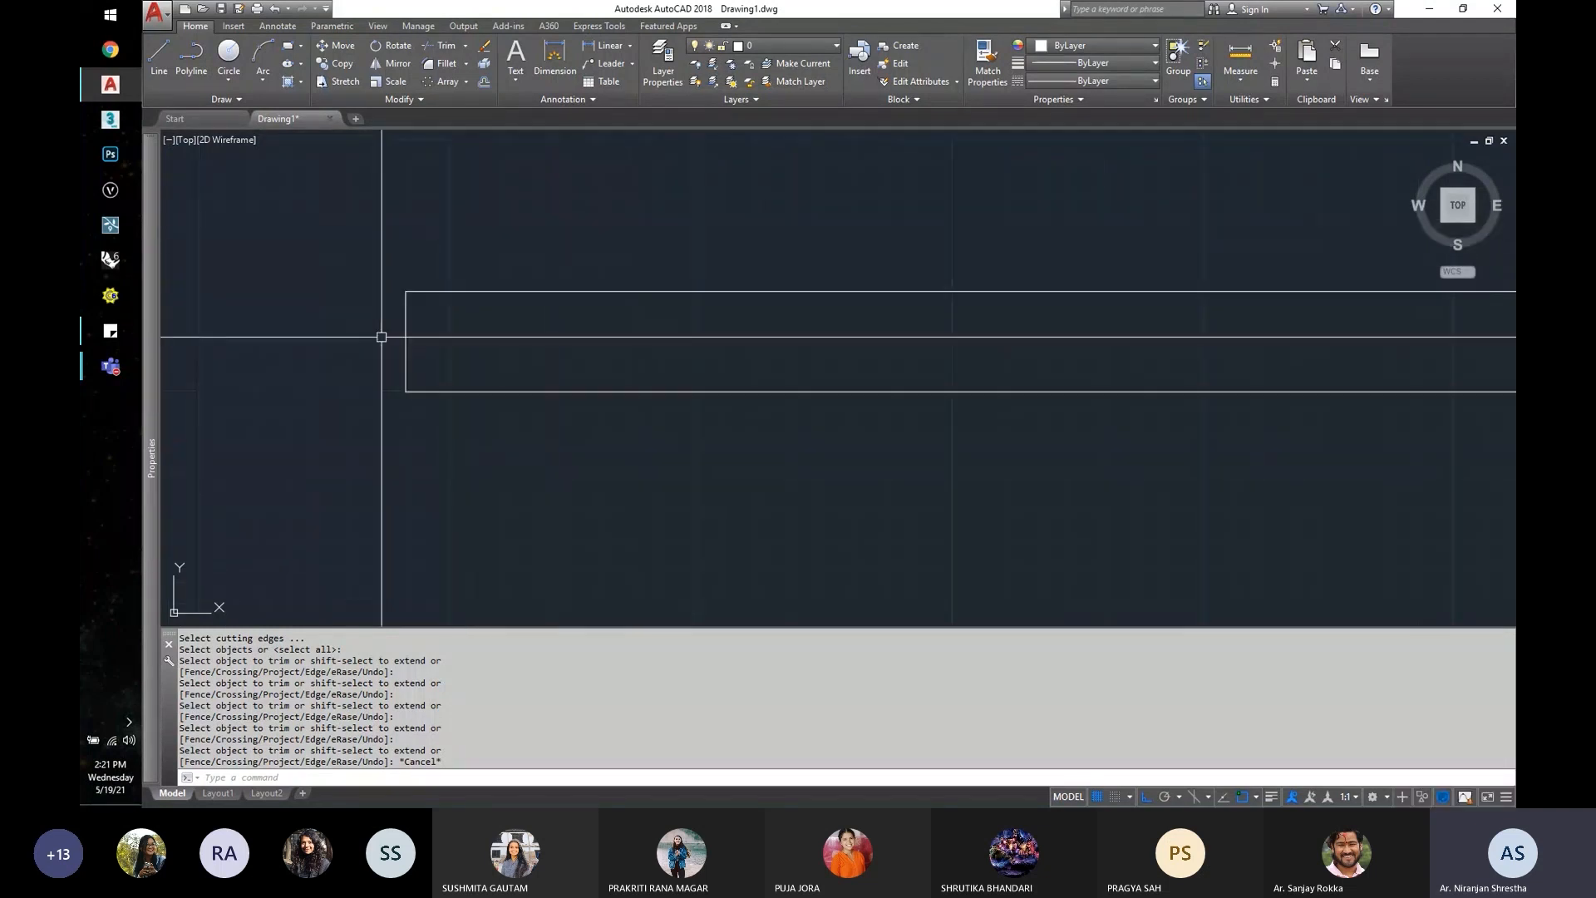
scroll(367, 335, "up", 2)
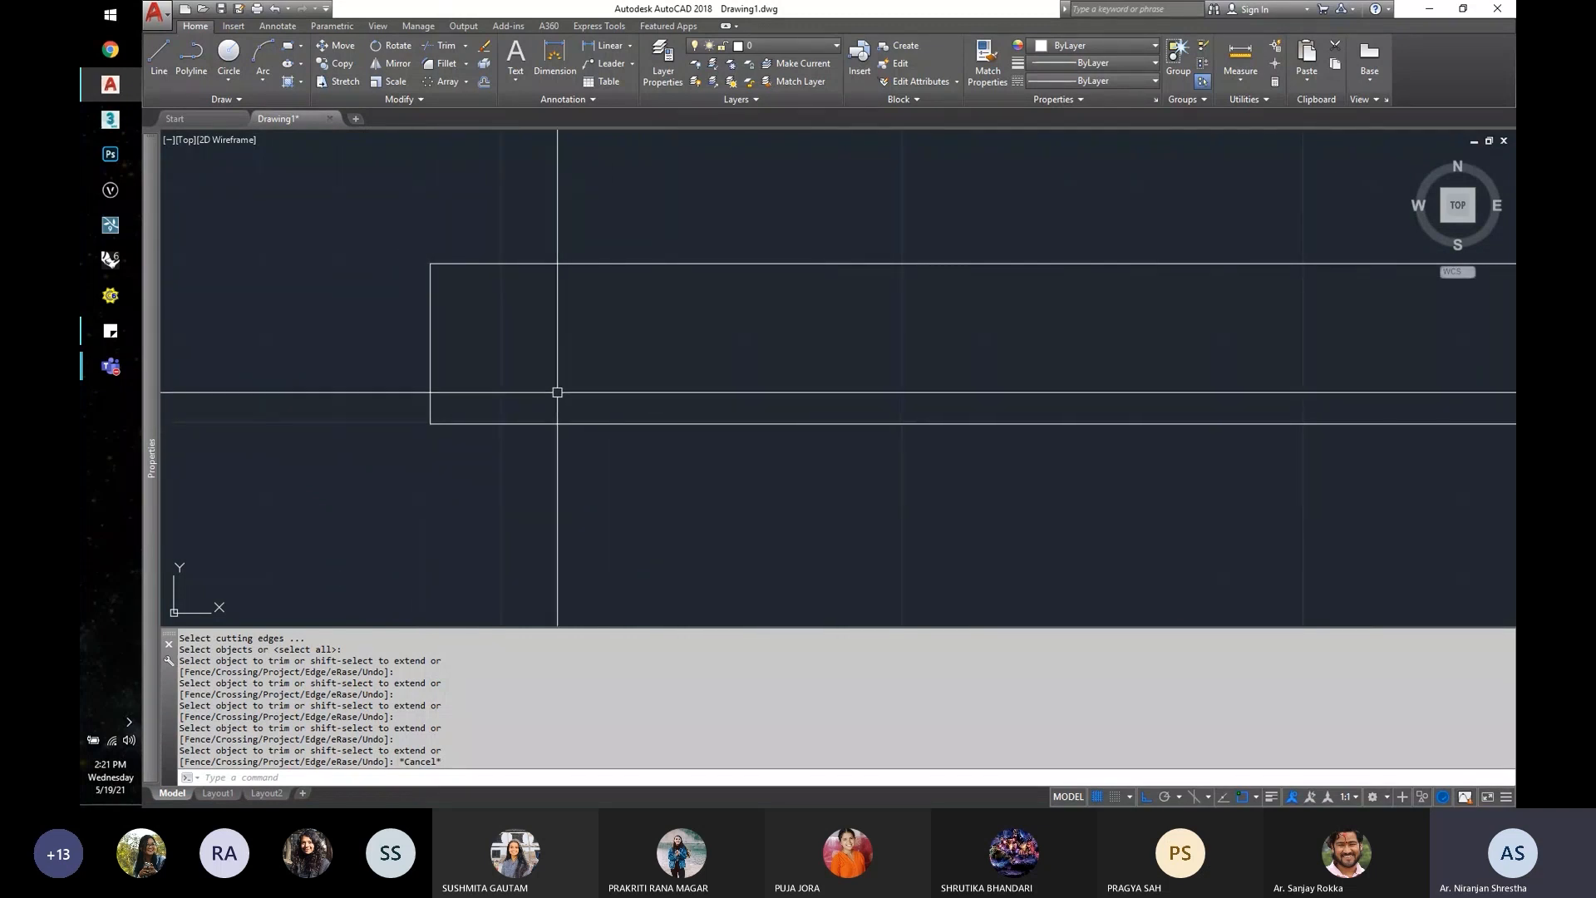
left_click(428, 312)
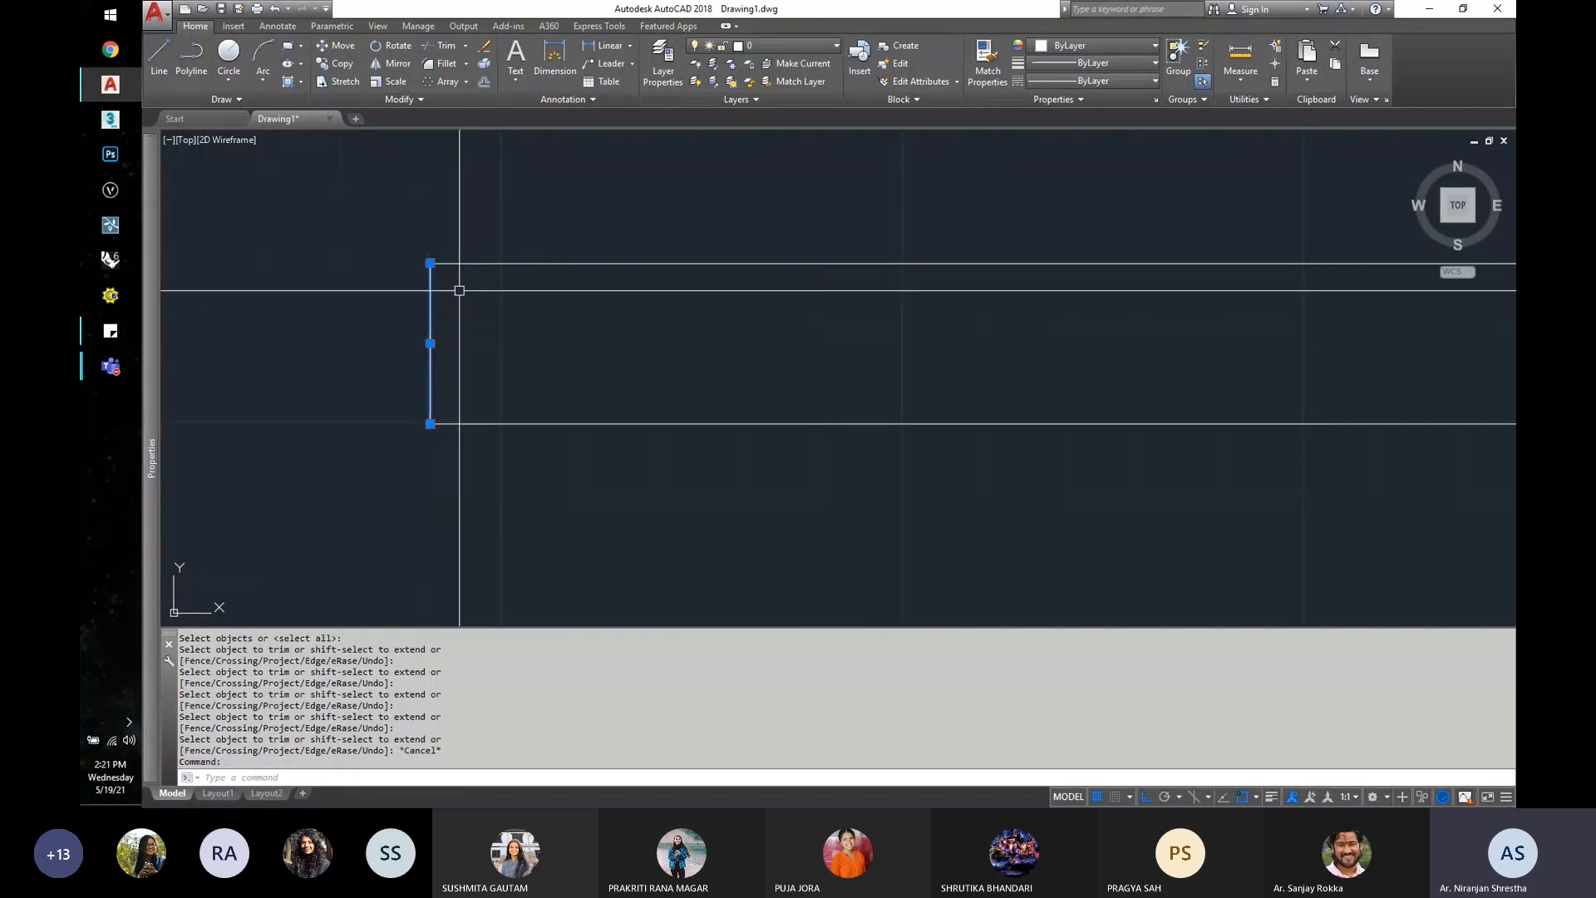
key("Escape")
left_click(487, 264)
key("Escape")
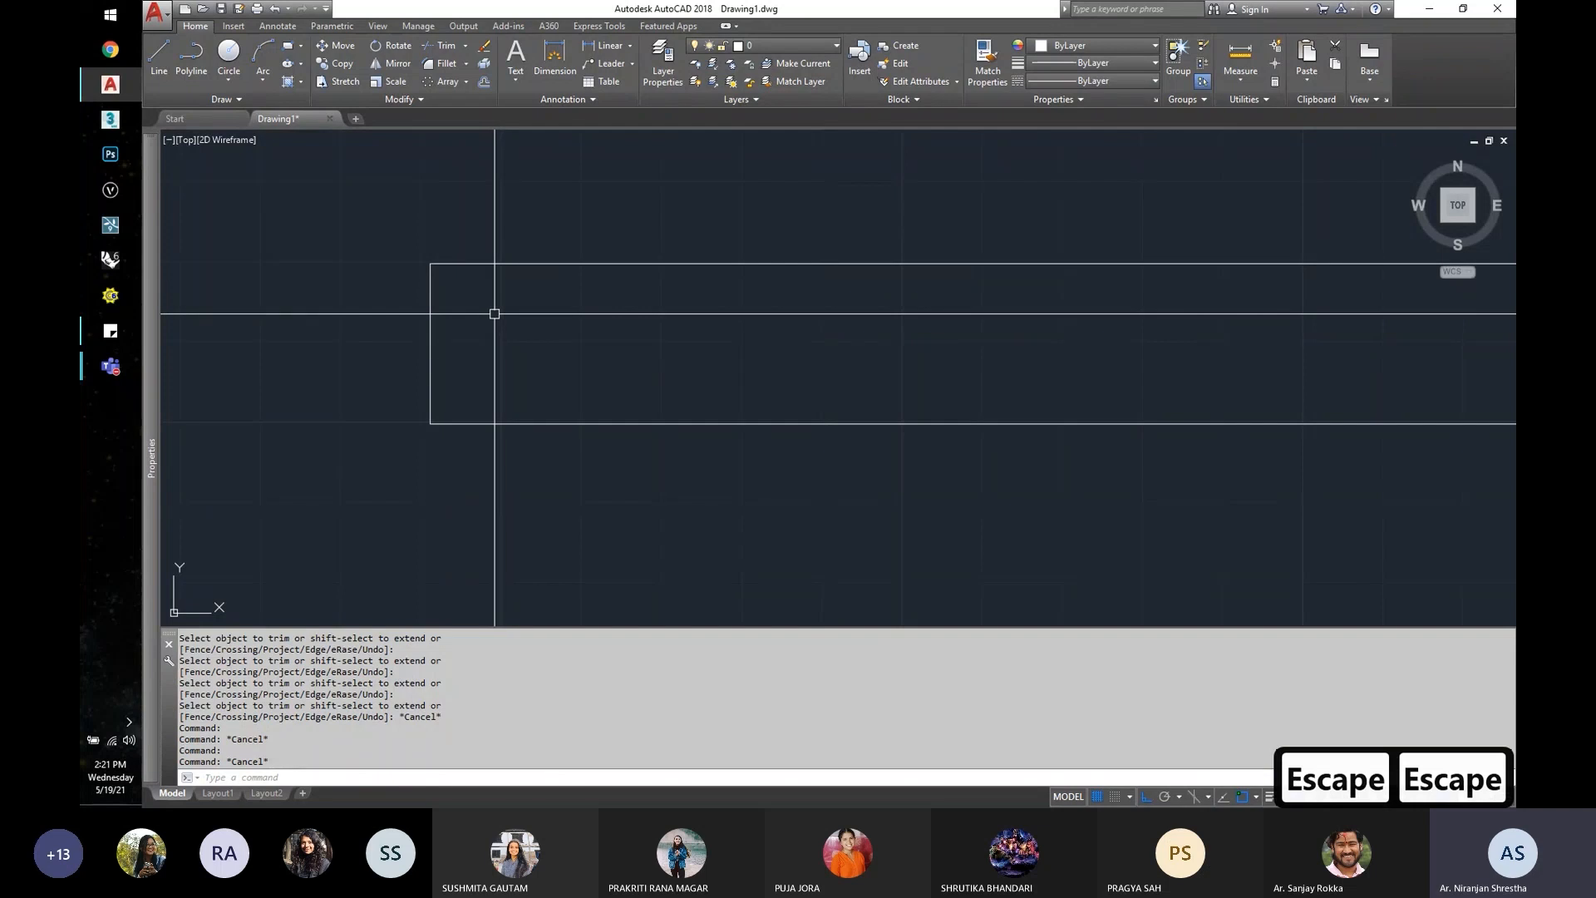
Step: Try to fillet the tabletop's upper-left corner, entering 0.5 directly at the first object selection
type("F")
key("Return")
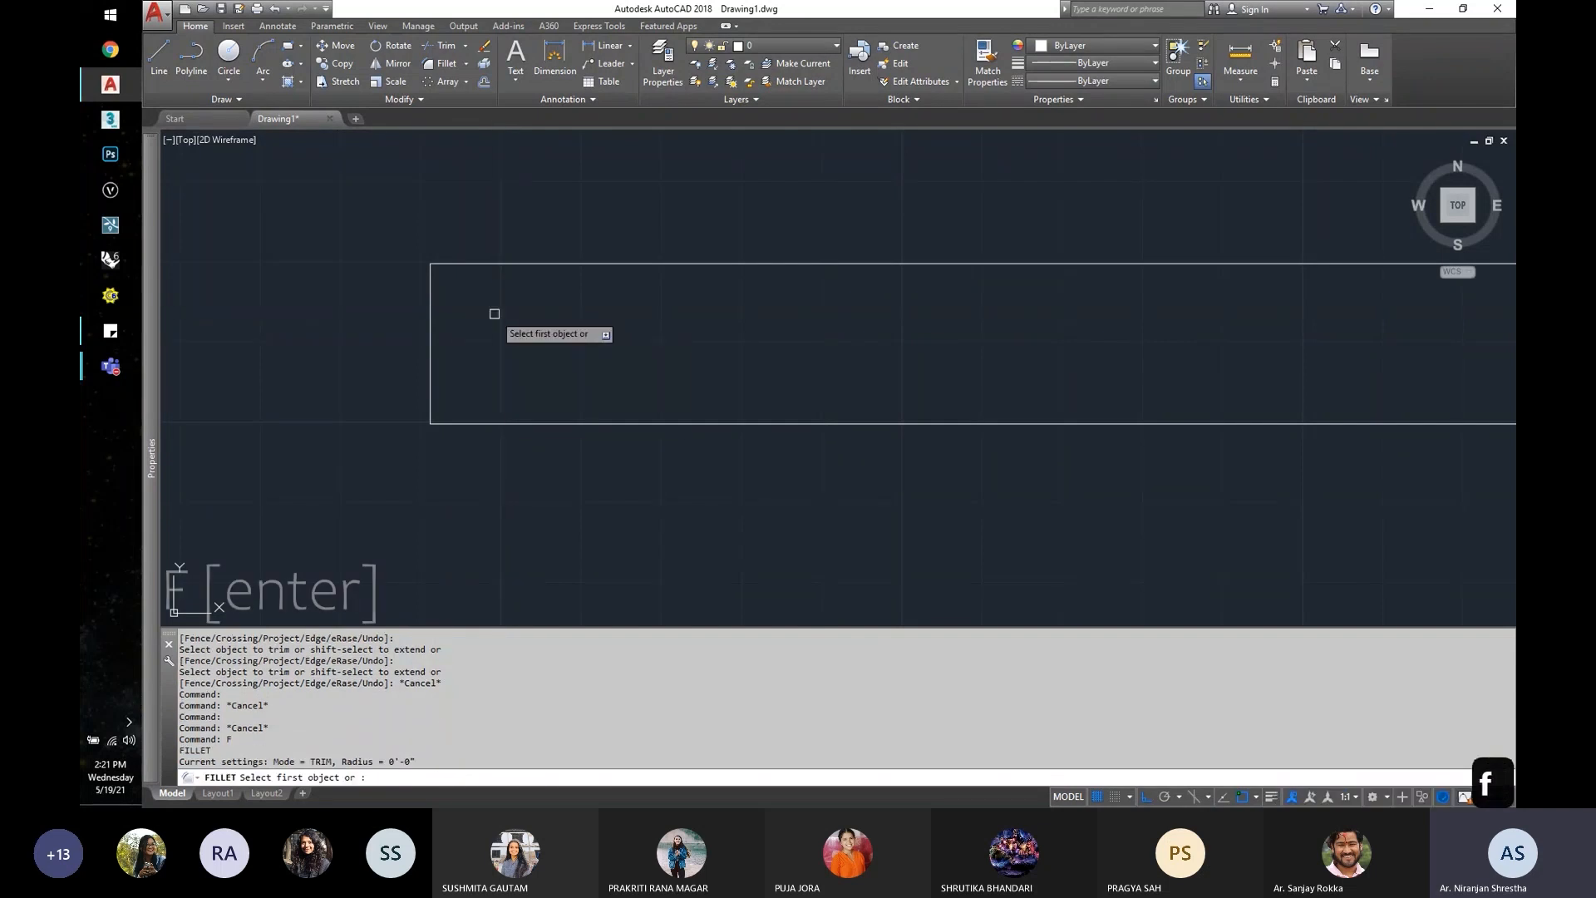
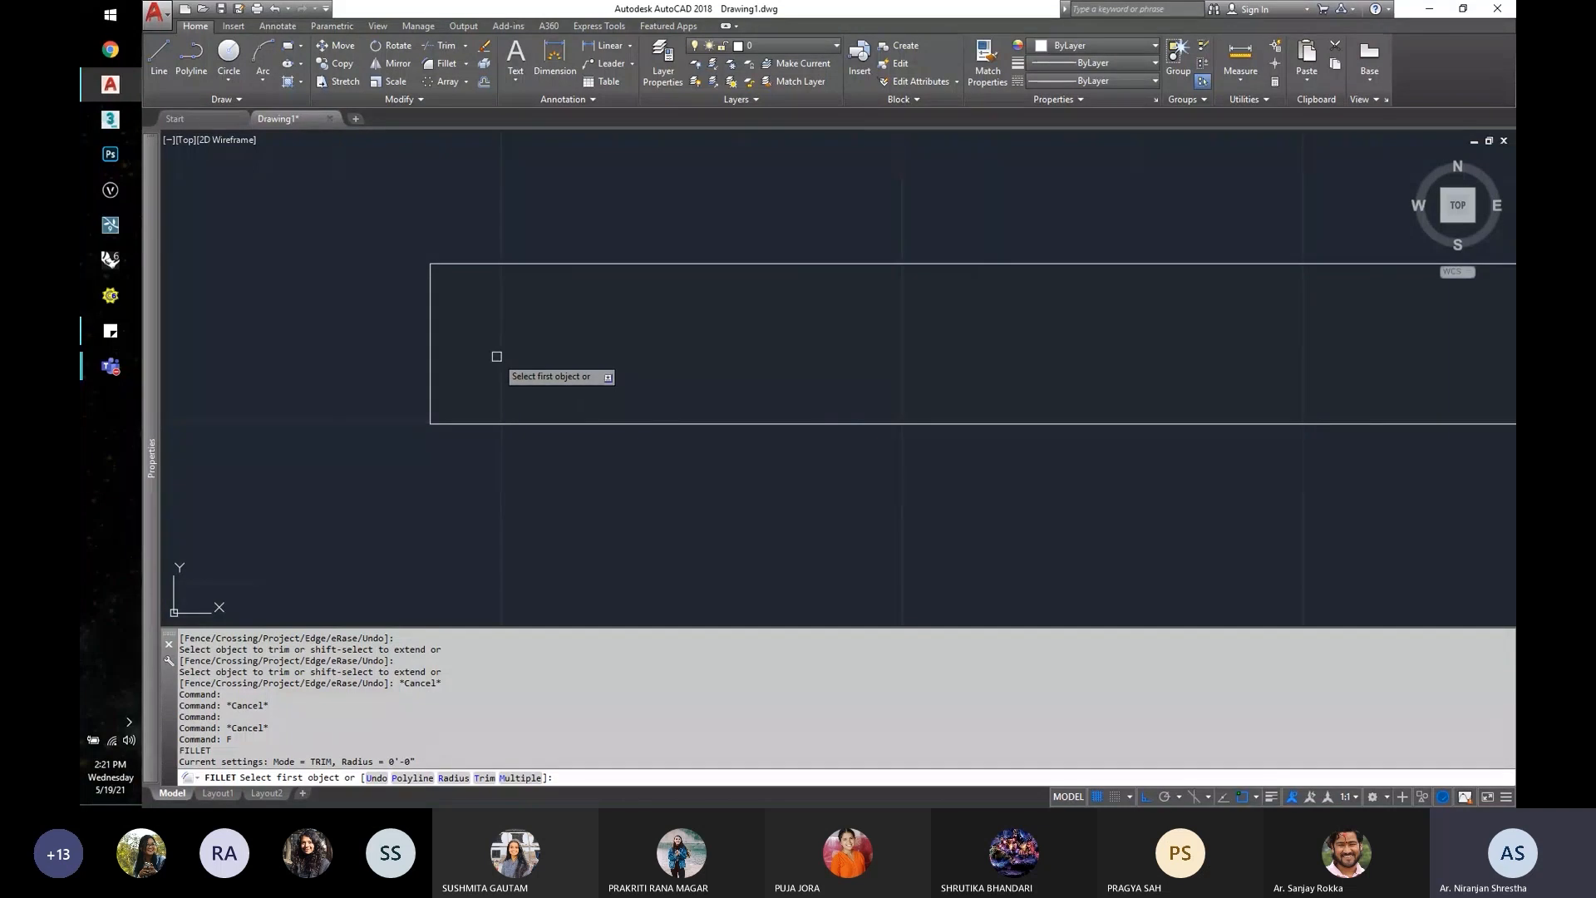
type("0.")
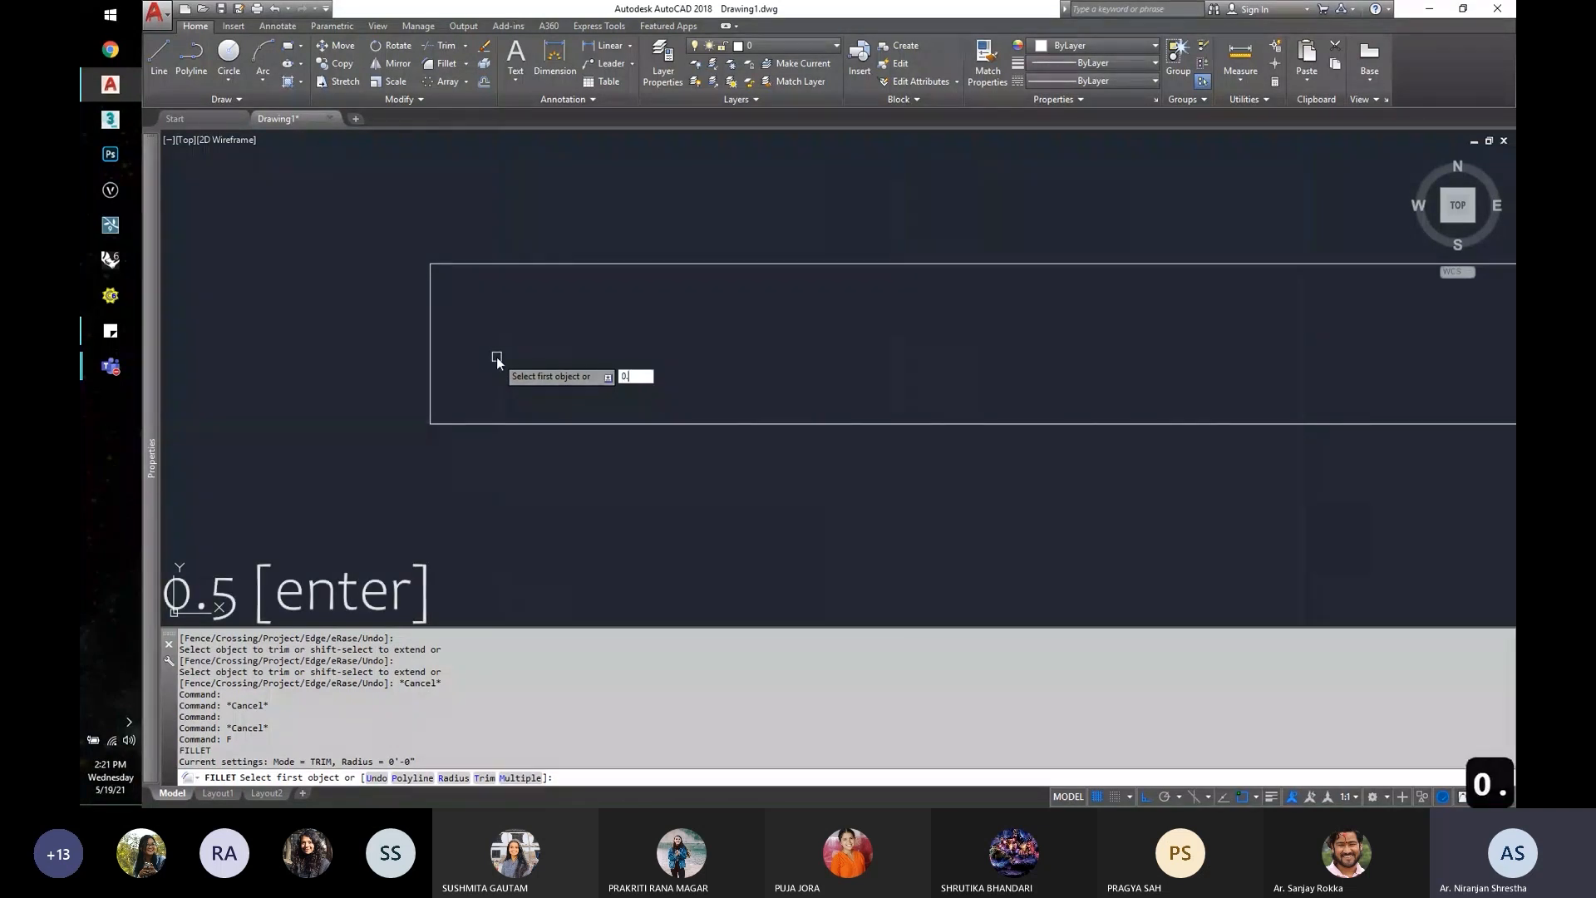
type("5")
key("Return")
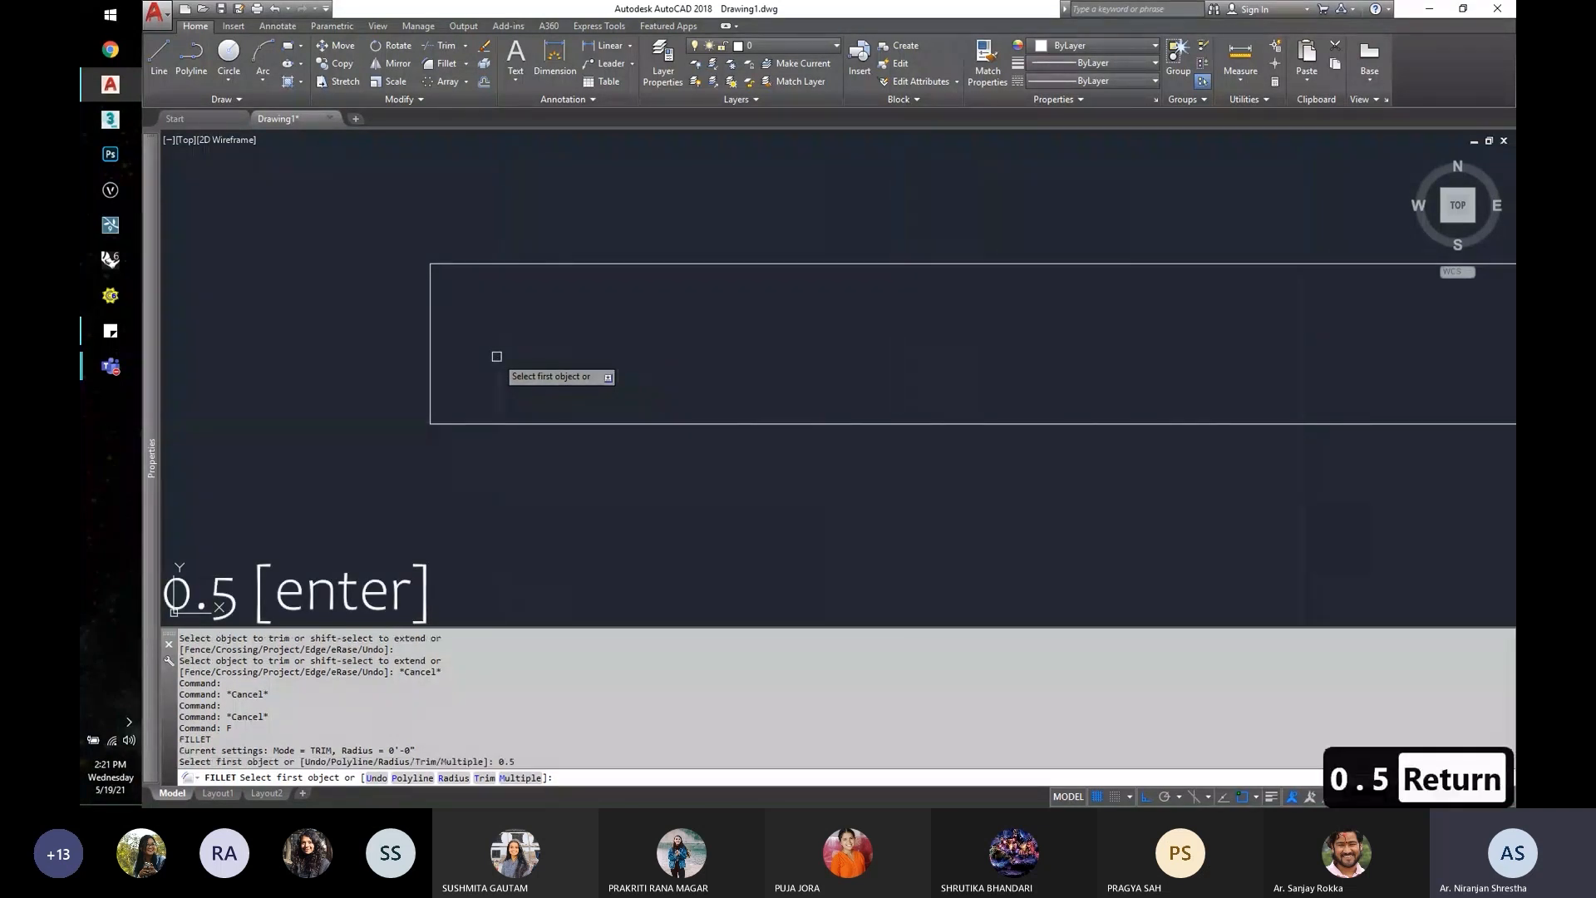
left_click(497, 264)
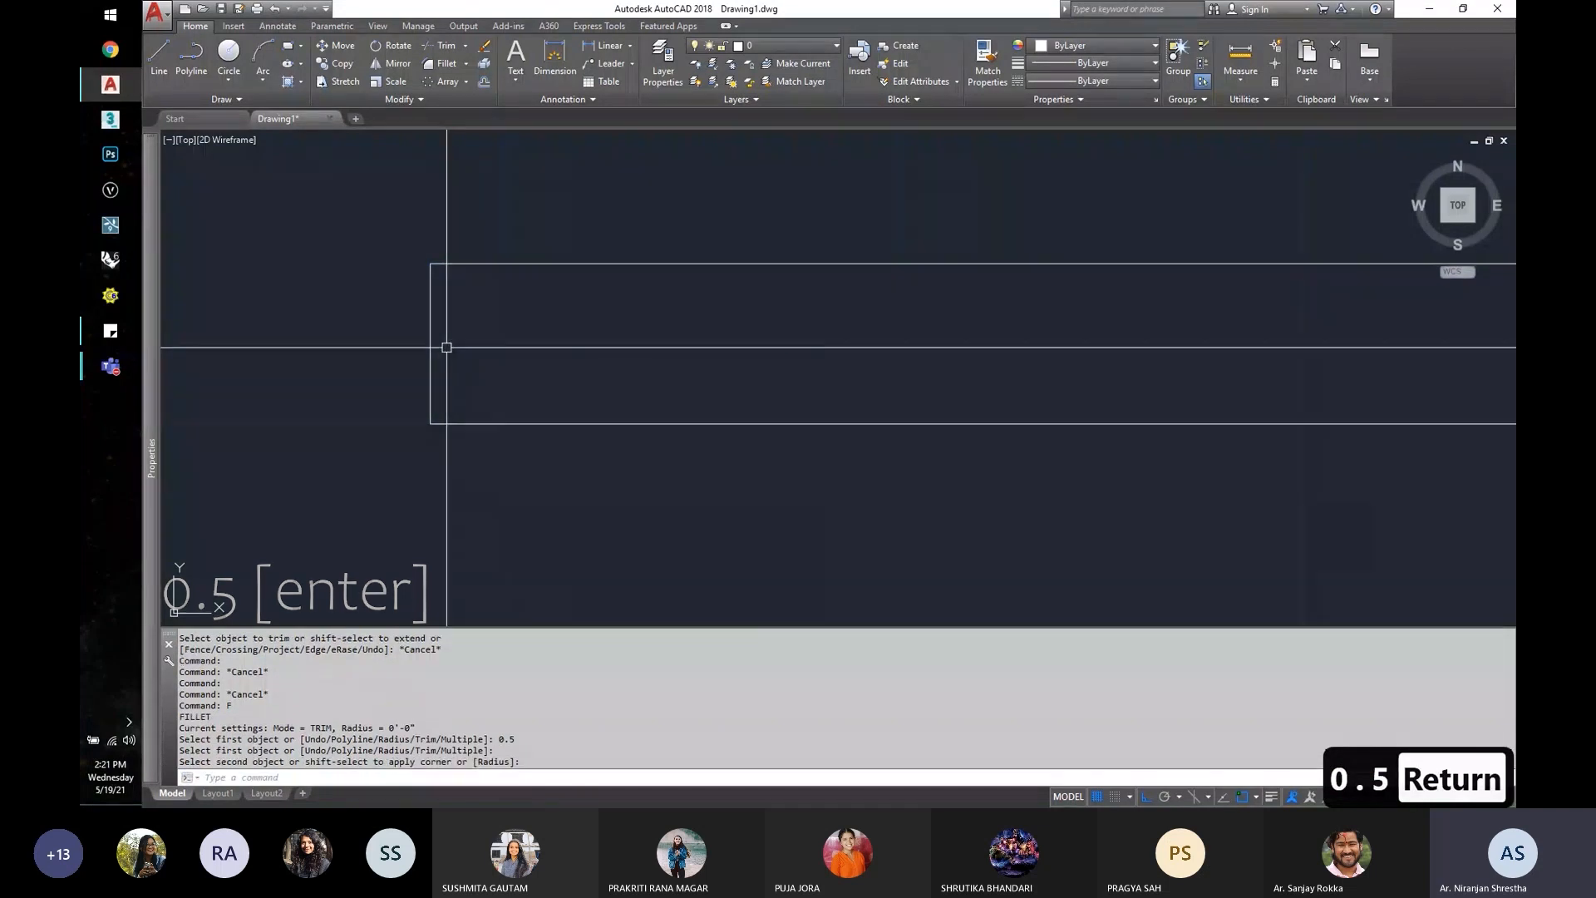
left_click(420, 333)
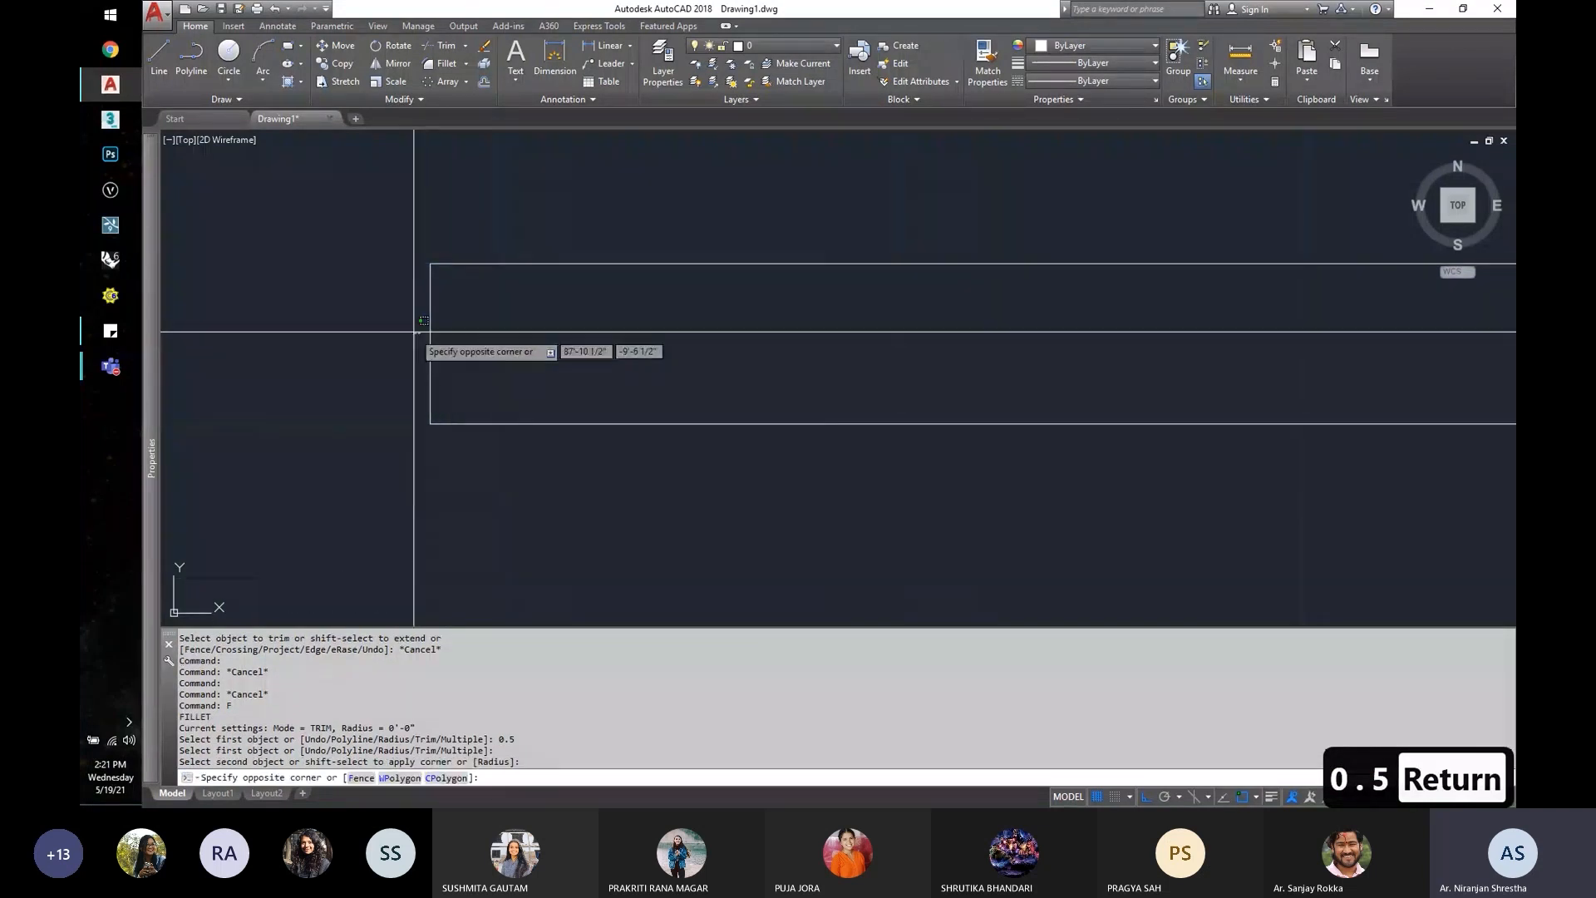
key("Escape")
key("Escape")
Step: Try Fillet again between the tabletop's upper edge and its left end line without setting a radius
scroll(403, 328, "down", 2)
type("f")
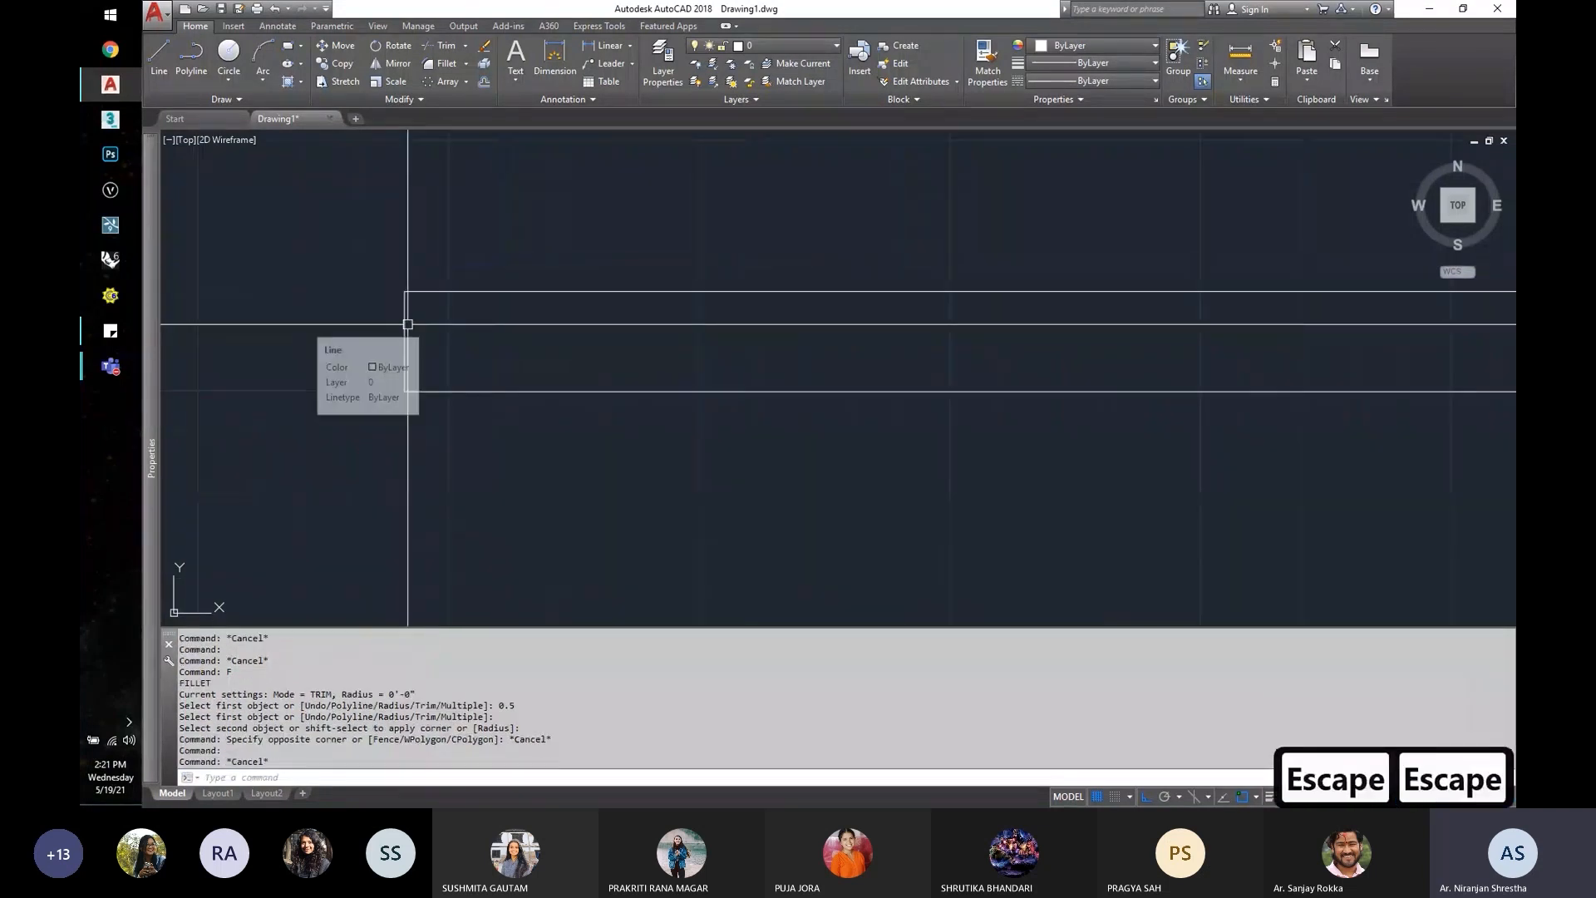
key("Return")
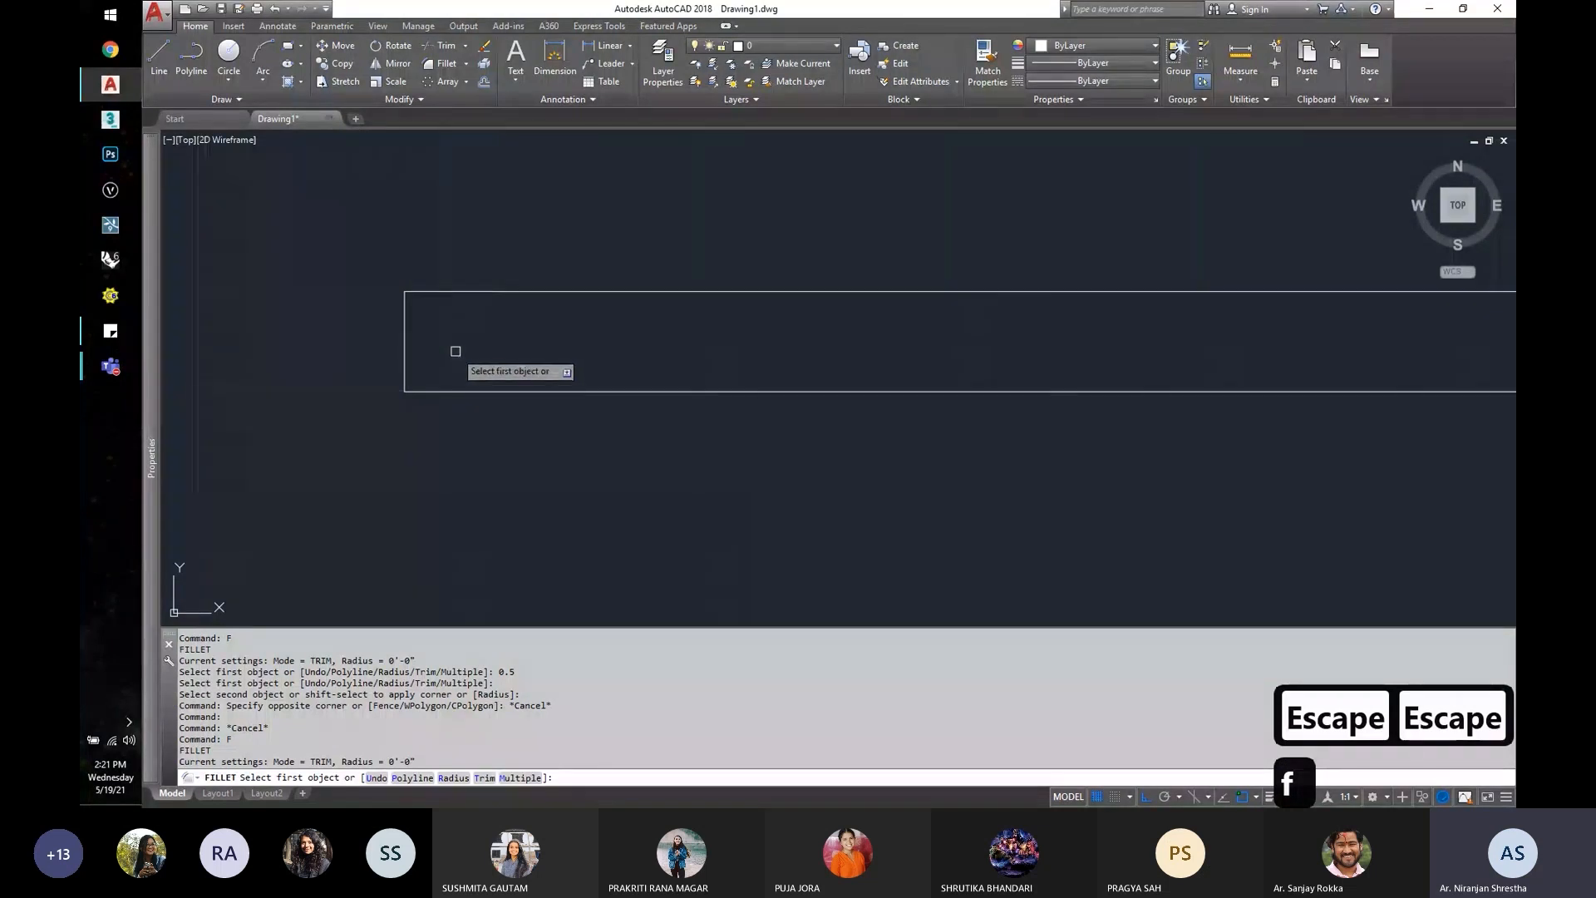
left_click(451, 292)
left_click(404, 343)
key("Escape")
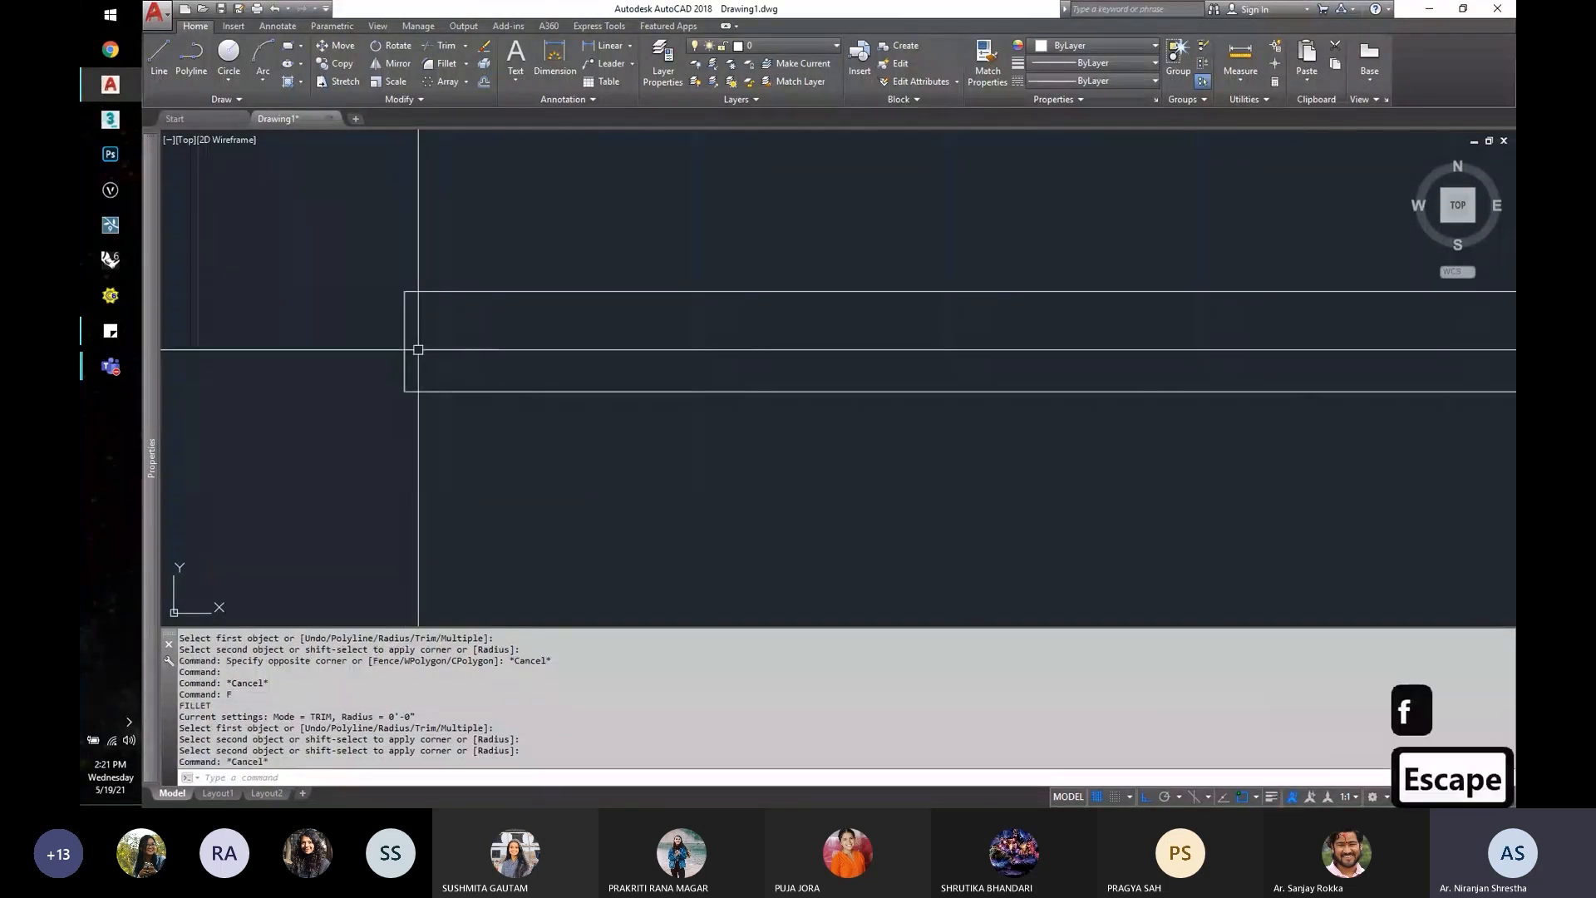
Step: Check the length type and precision in the drawing units settings without changing them
type("un")
key("Return")
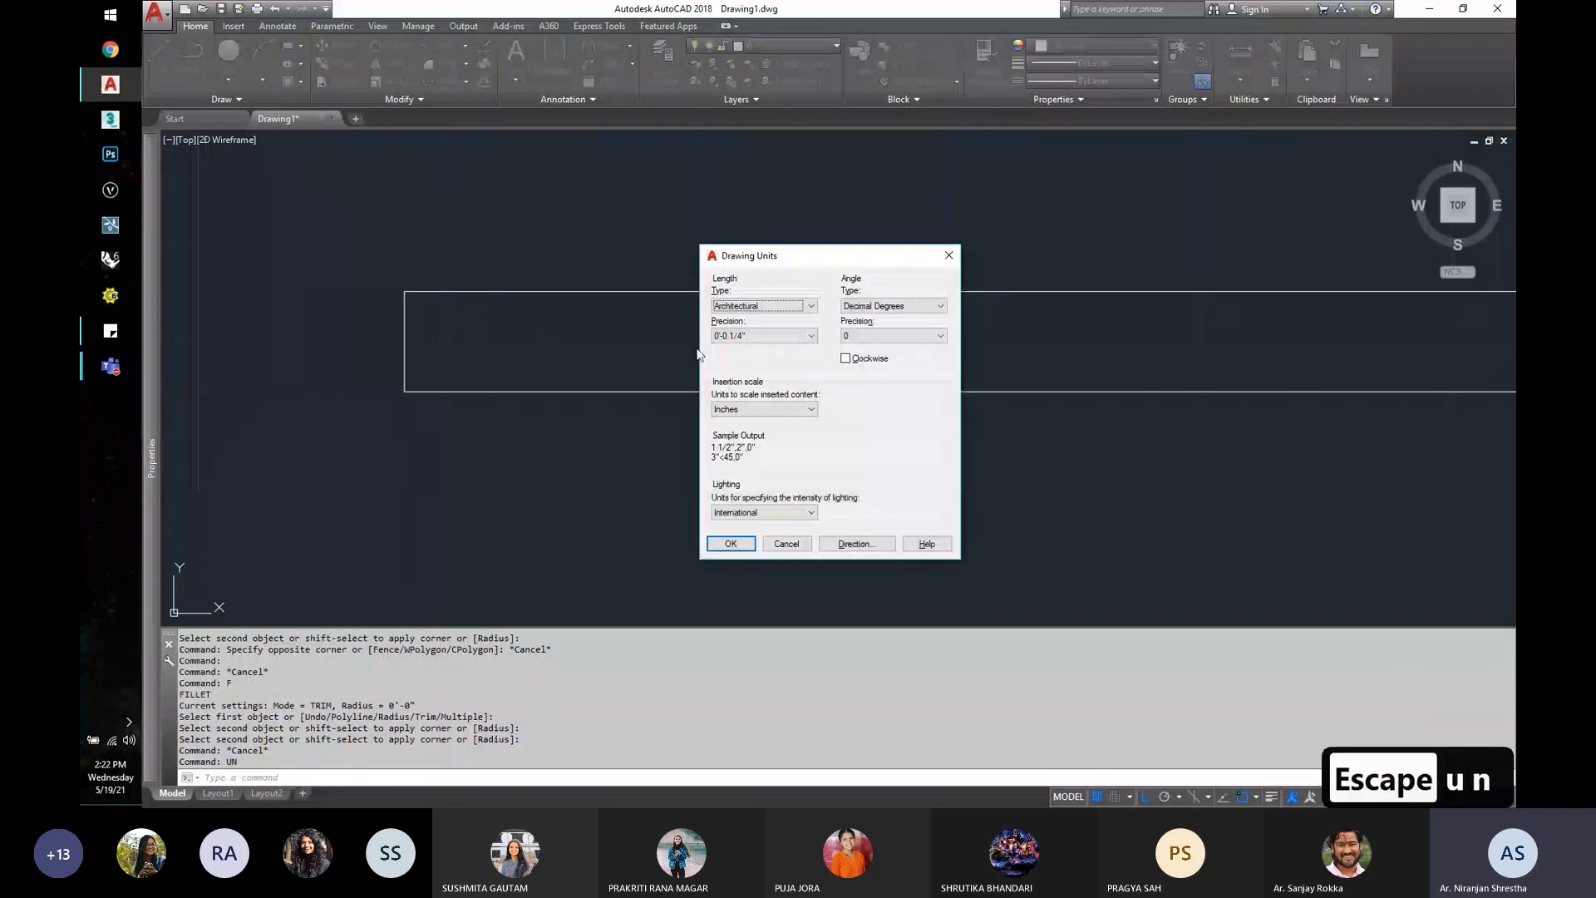
key("Escape")
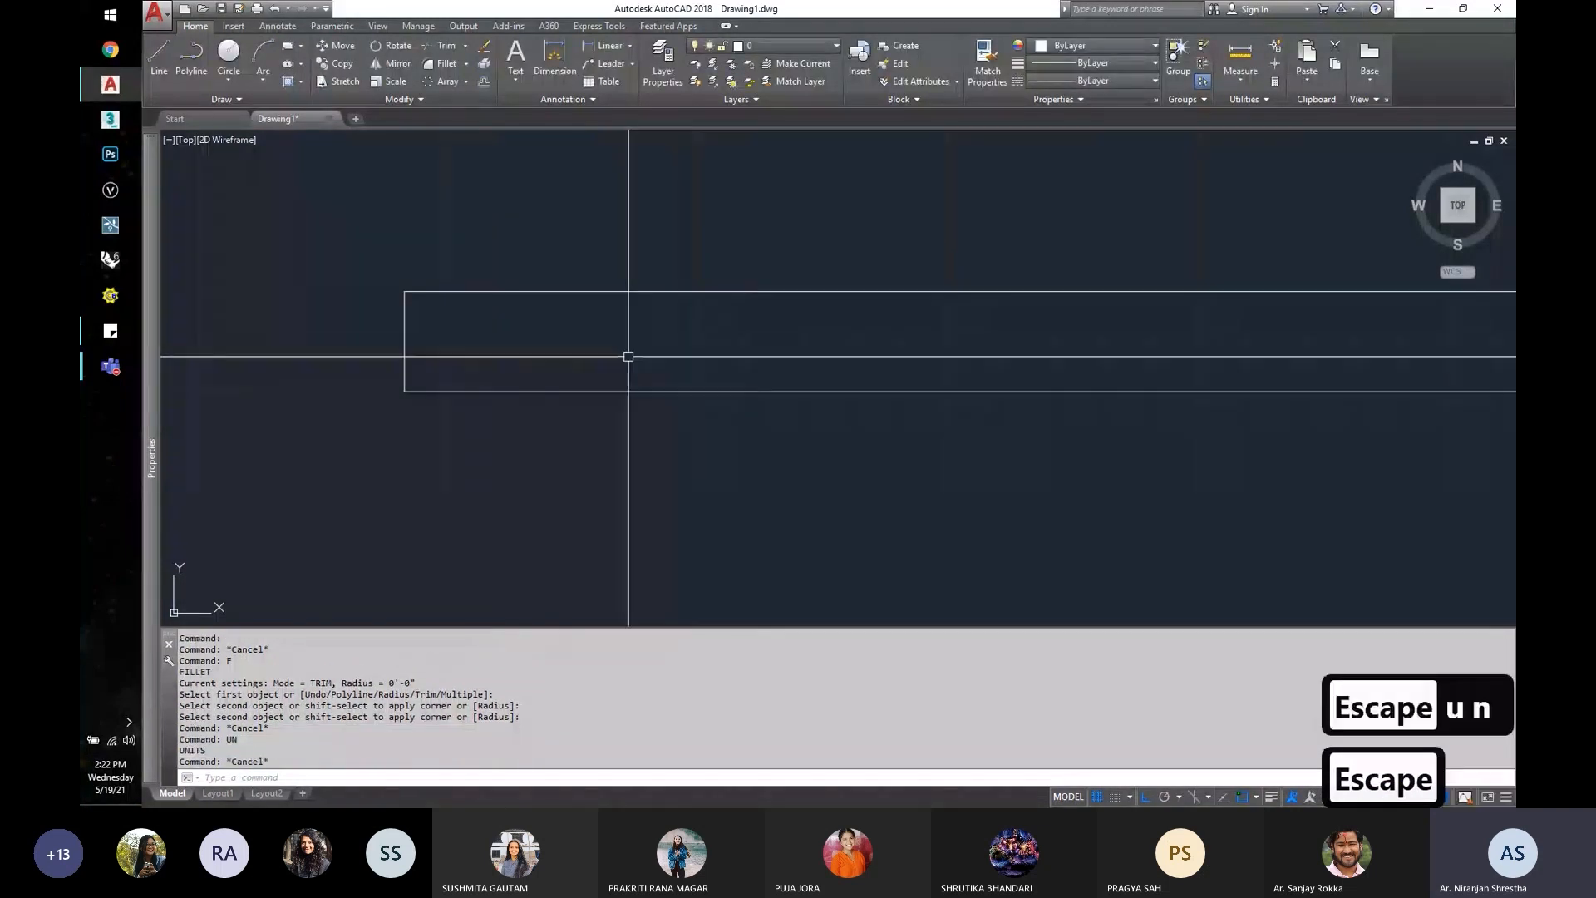
scroll(466, 337, "down", 2)
type("f")
key("Return")
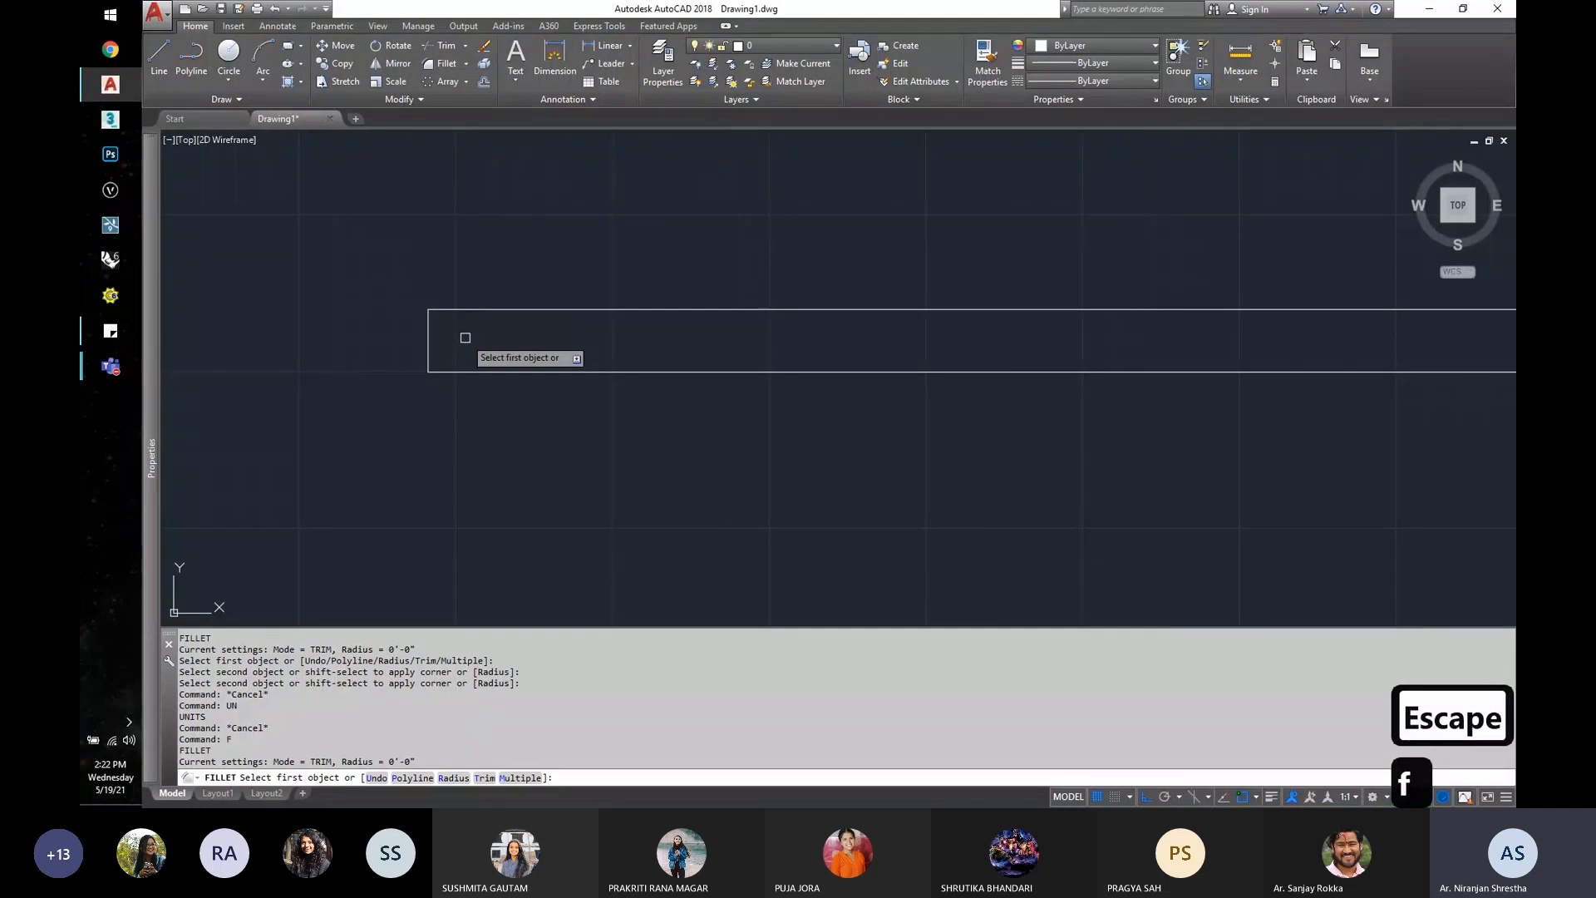
key("Escape")
key("Escape")
scroll(456, 350, "down", 2)
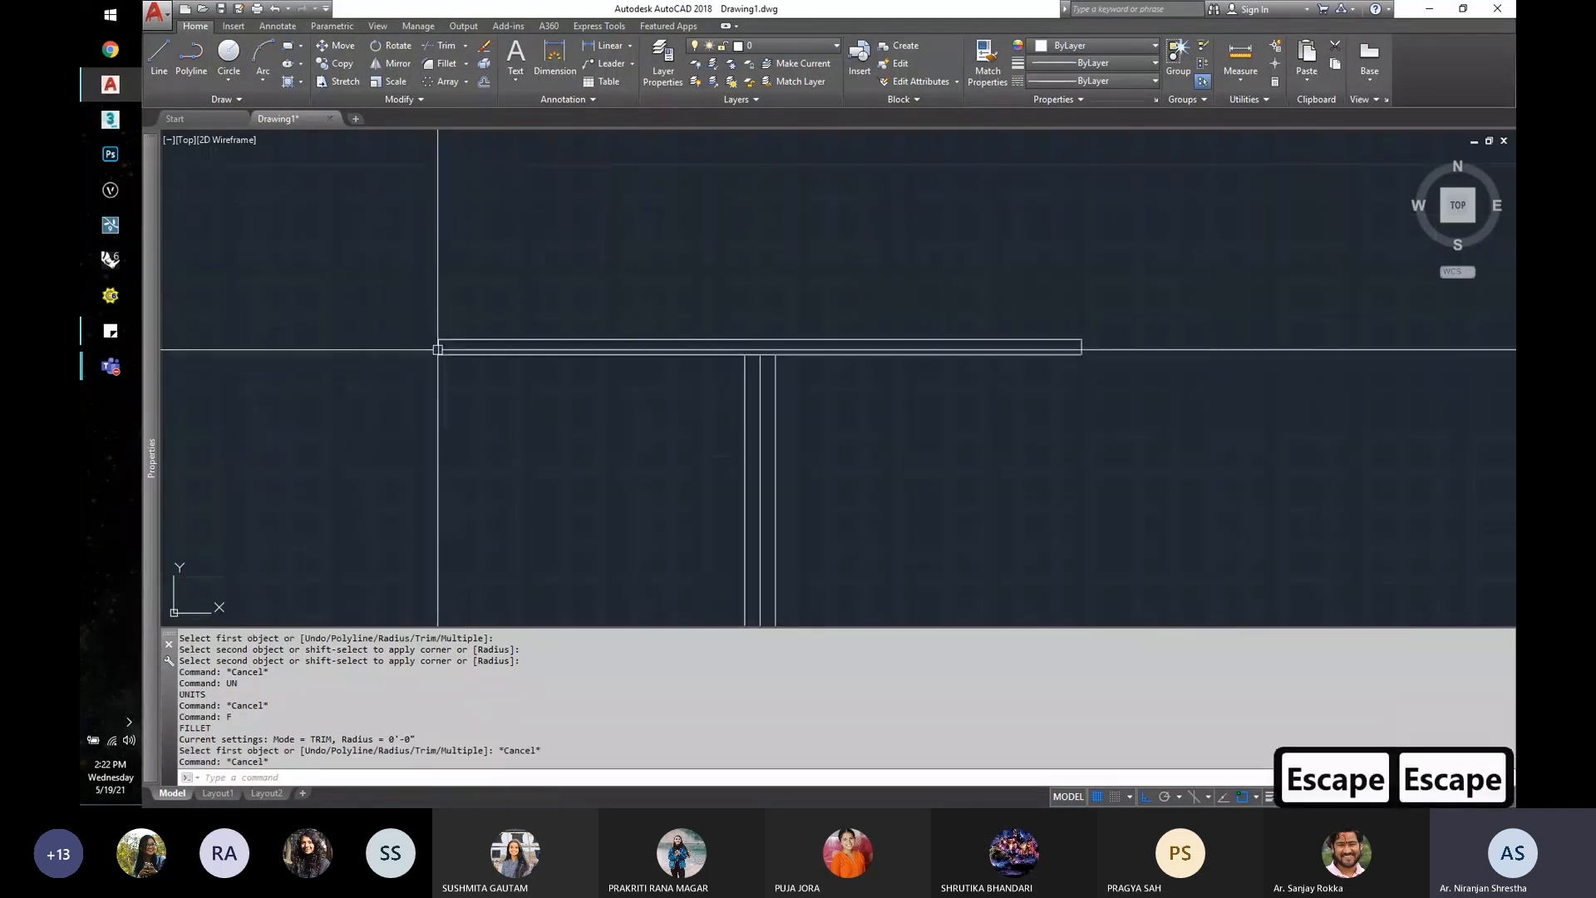
Step: Fillet the tabletop's lower and upper edges together at the left end to form a semicircular cap
scroll(457, 350, "up", 3)
type("f")
key("Return")
left_click(469, 376)
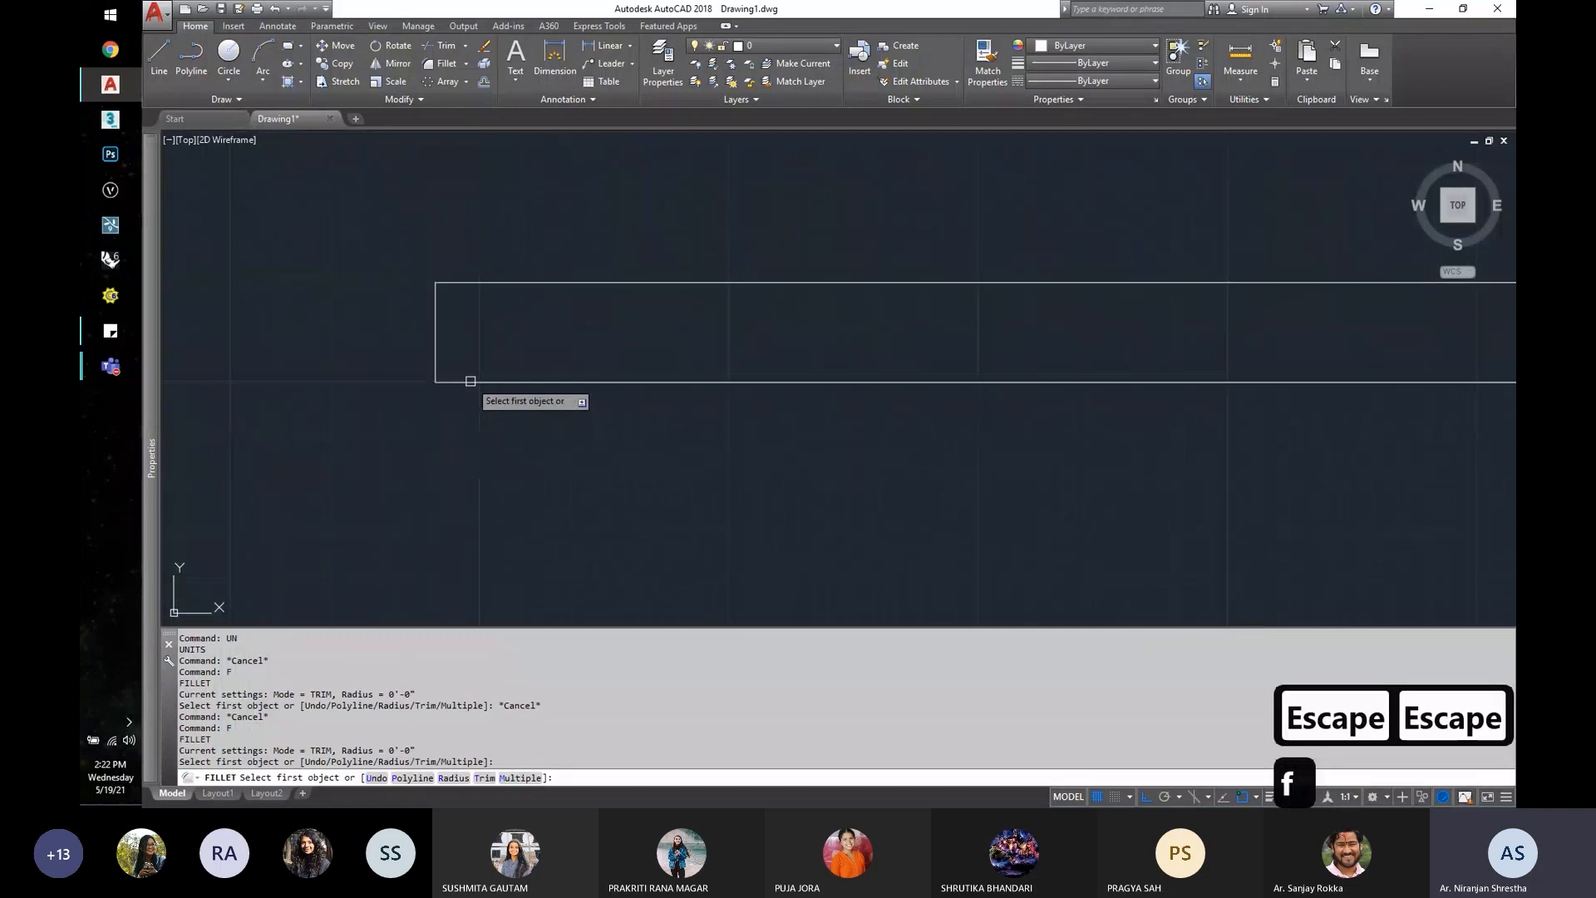
left_click(471, 382)
left_click(479, 284)
key("Escape")
Step: Erase the semicircular arc at the tabletop's left end
left_click(416, 336)
left_click(328, 269)
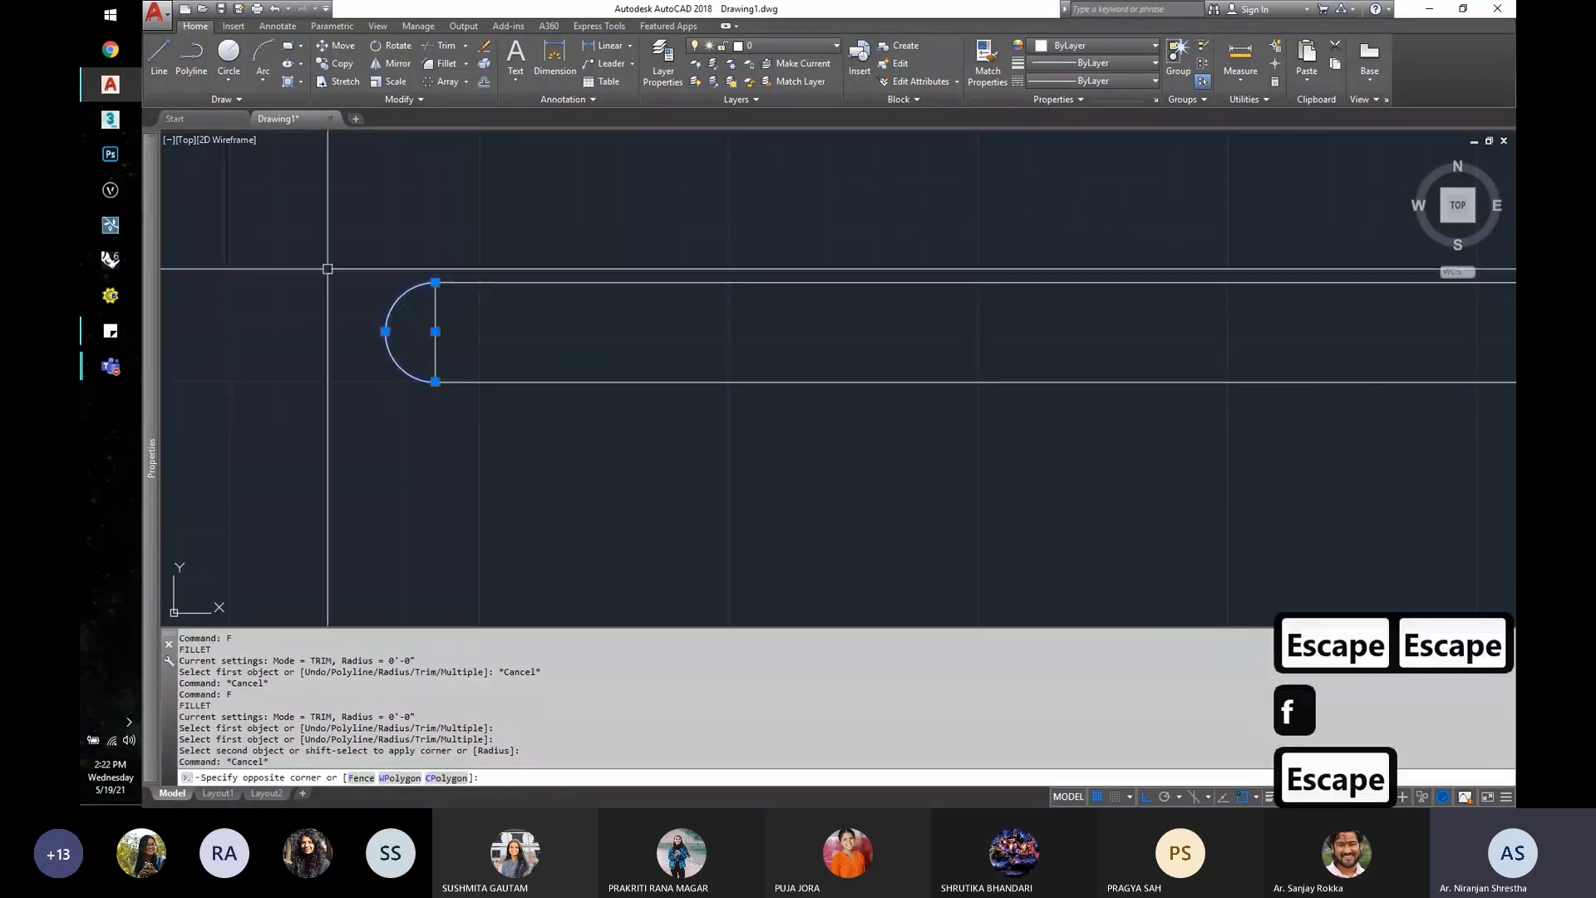
type("e")
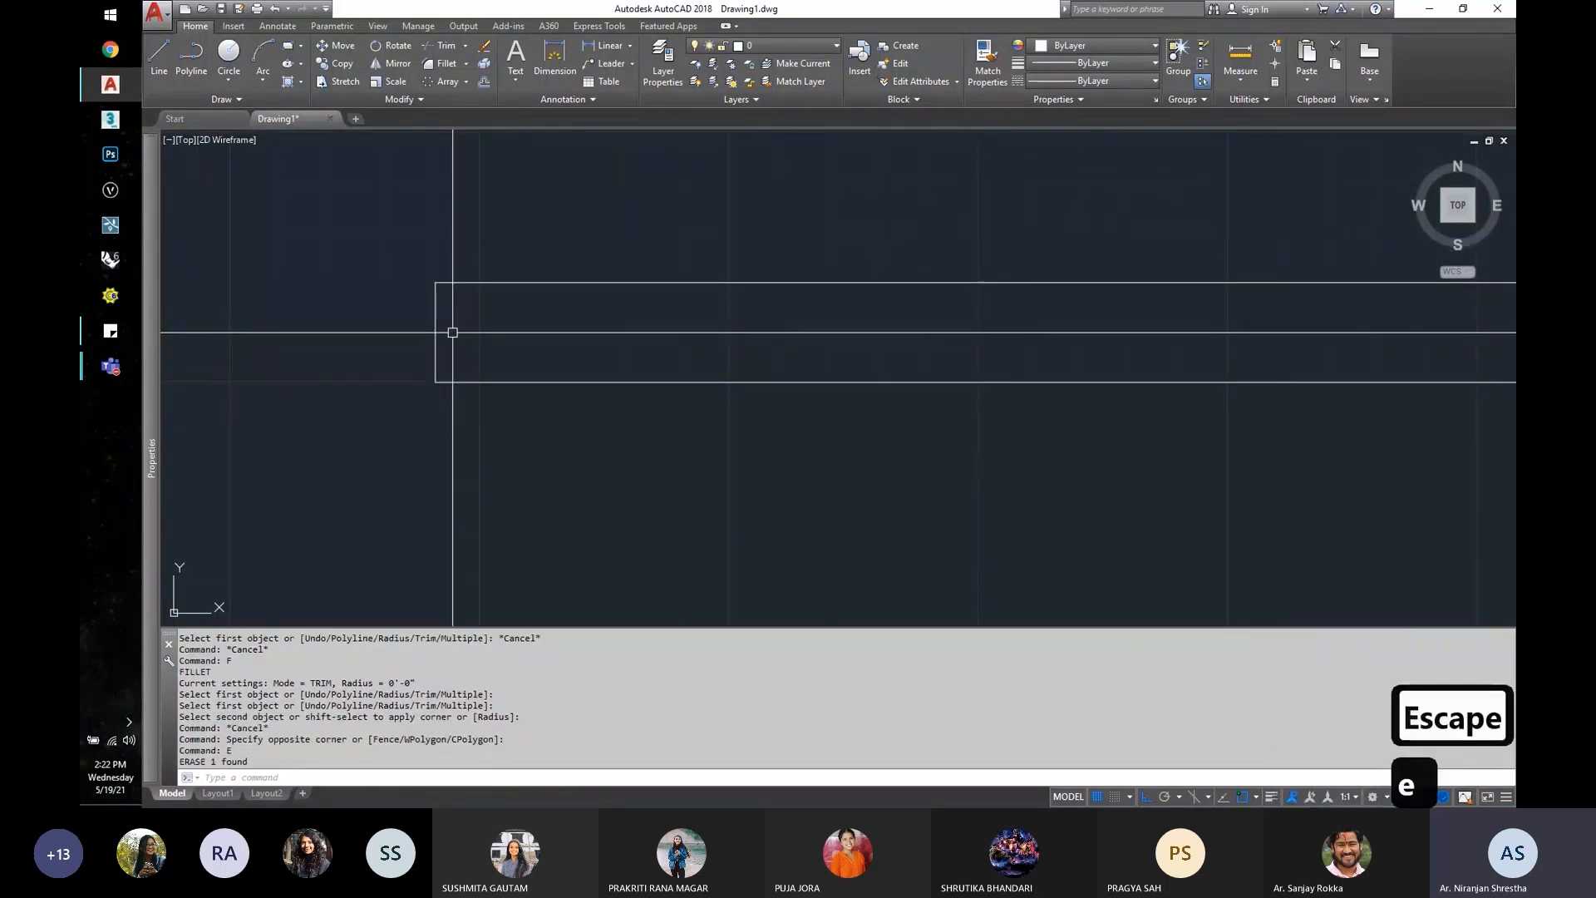
Step: Stretch the tabletop's upper edge, together with the tops of both end lines, 1 inch upward
scroll(452, 332, "down", 8)
type("s")
left_click(1108, 334)
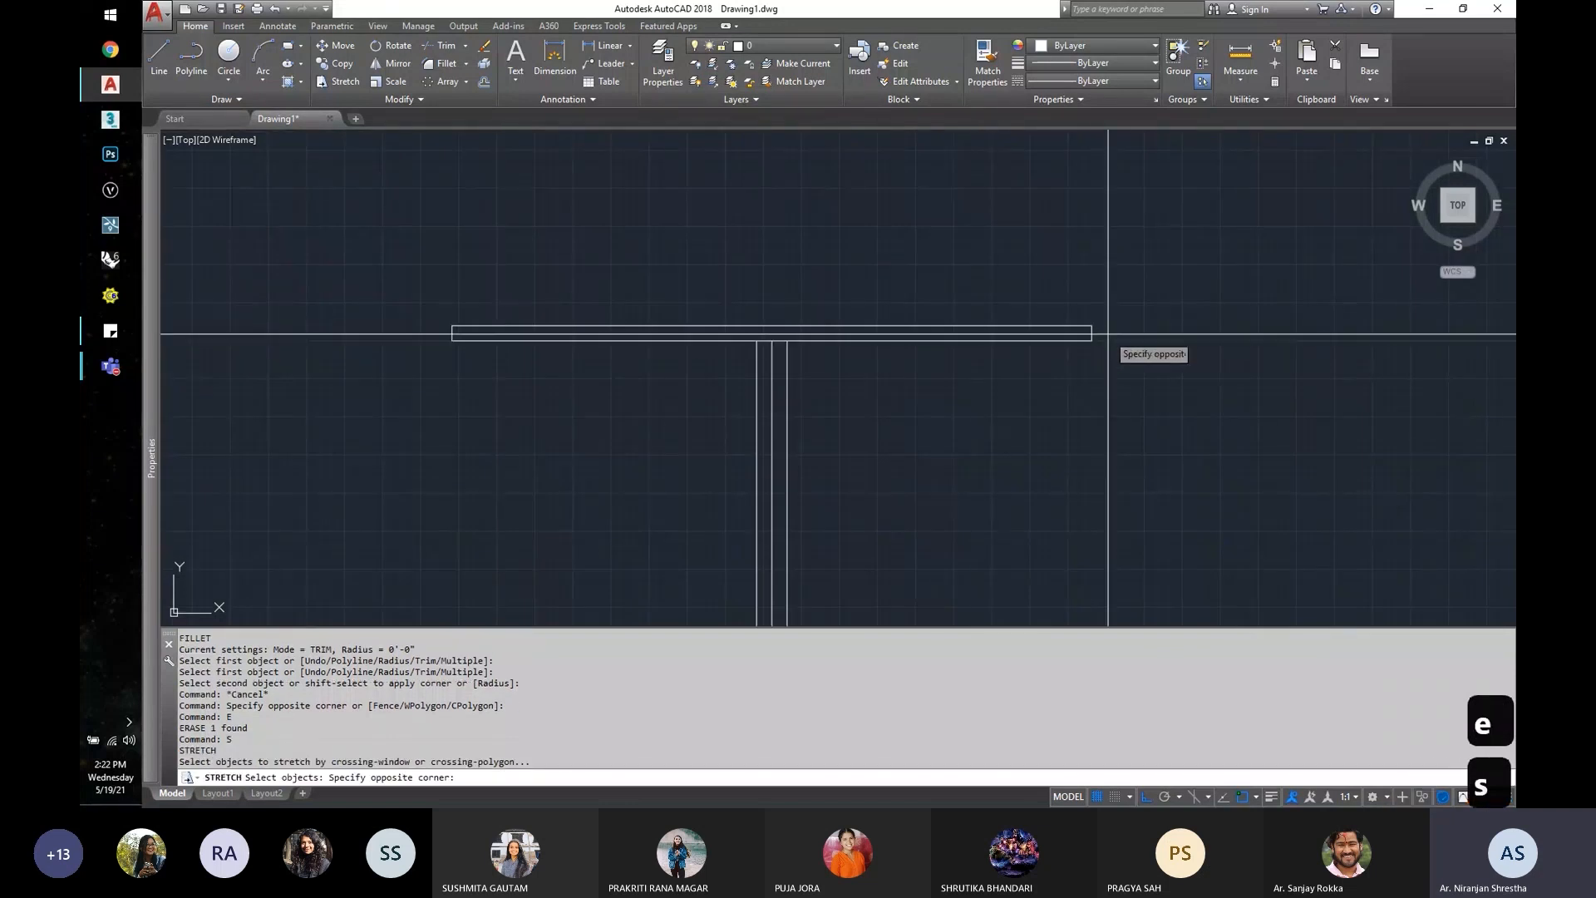
left_click(352, 232)
key("space")
left_click(352, 342)
type("1")
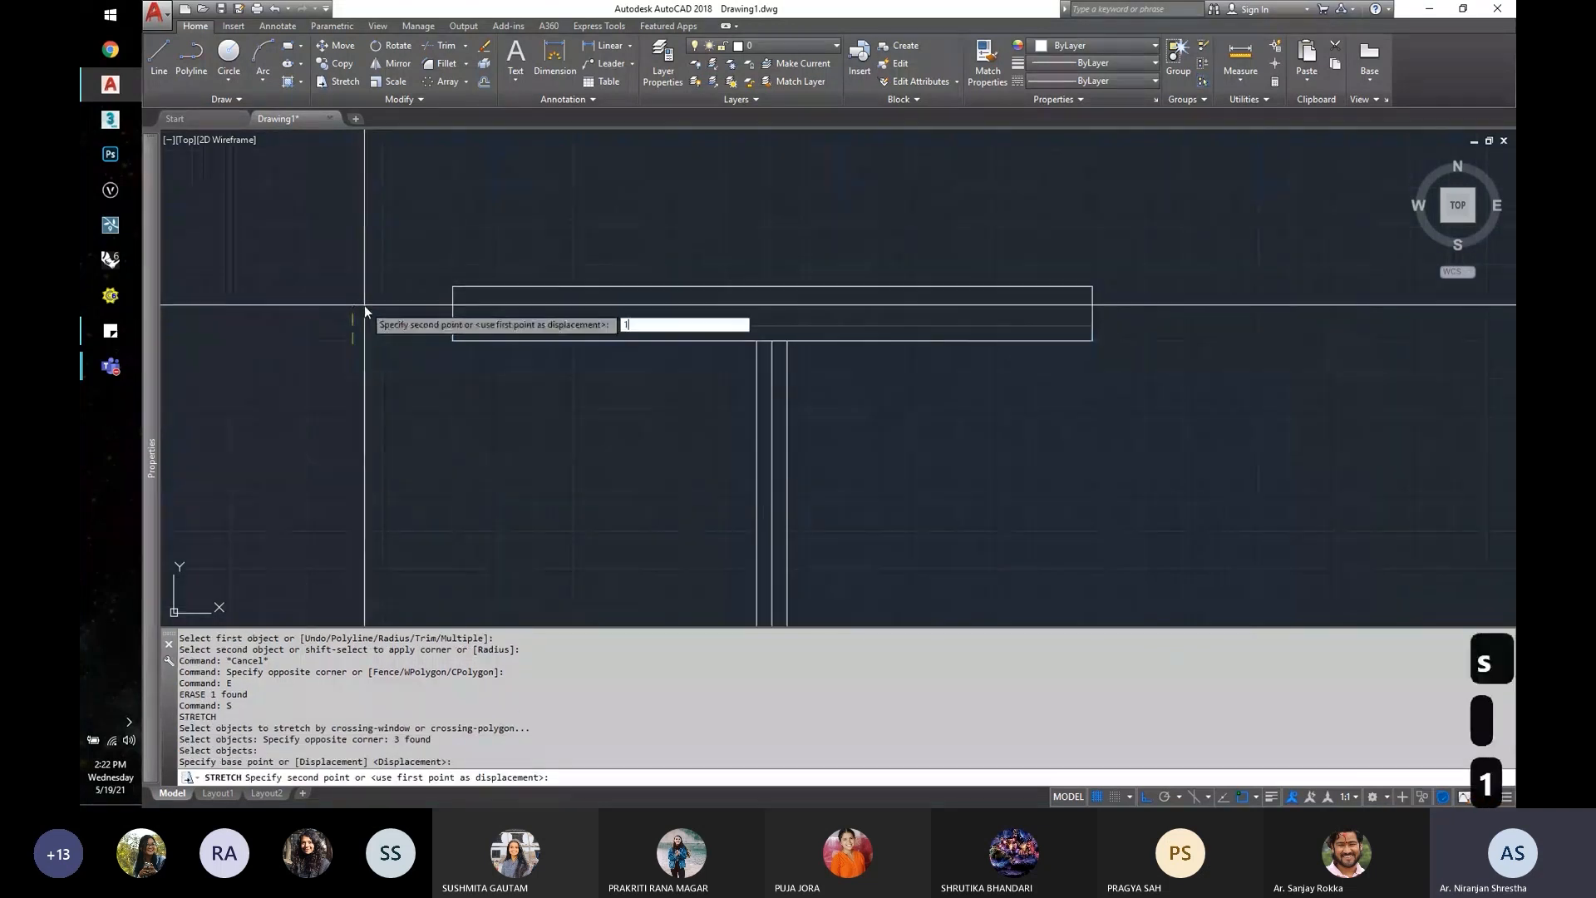
key("Return")
scroll(442, 299, "up", 5)
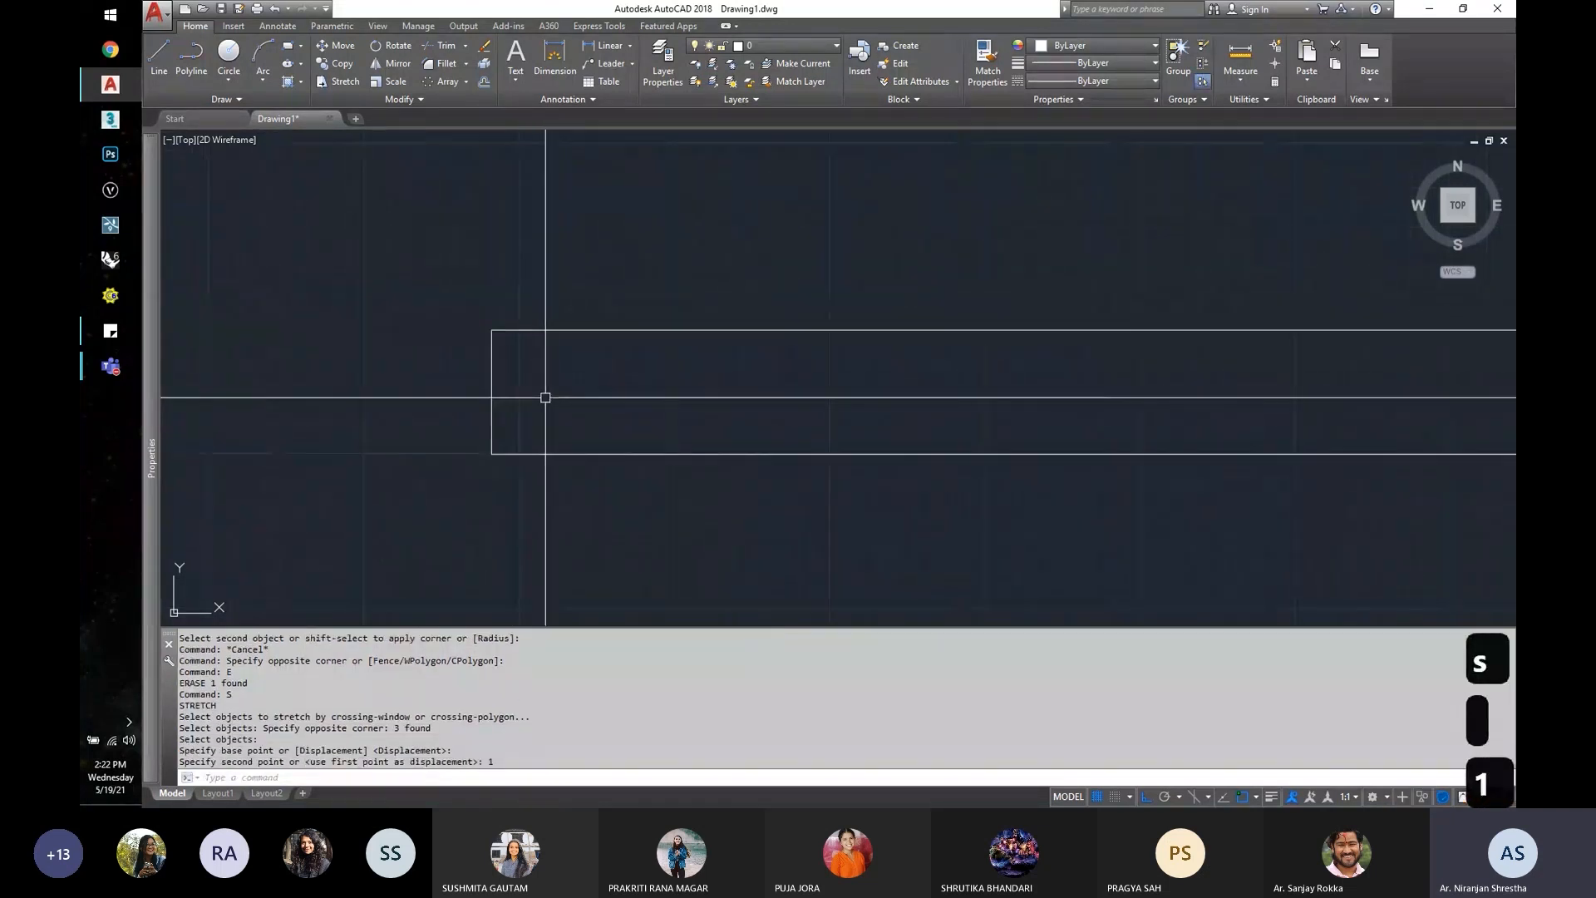
type("f")
key("Return")
type("0.")
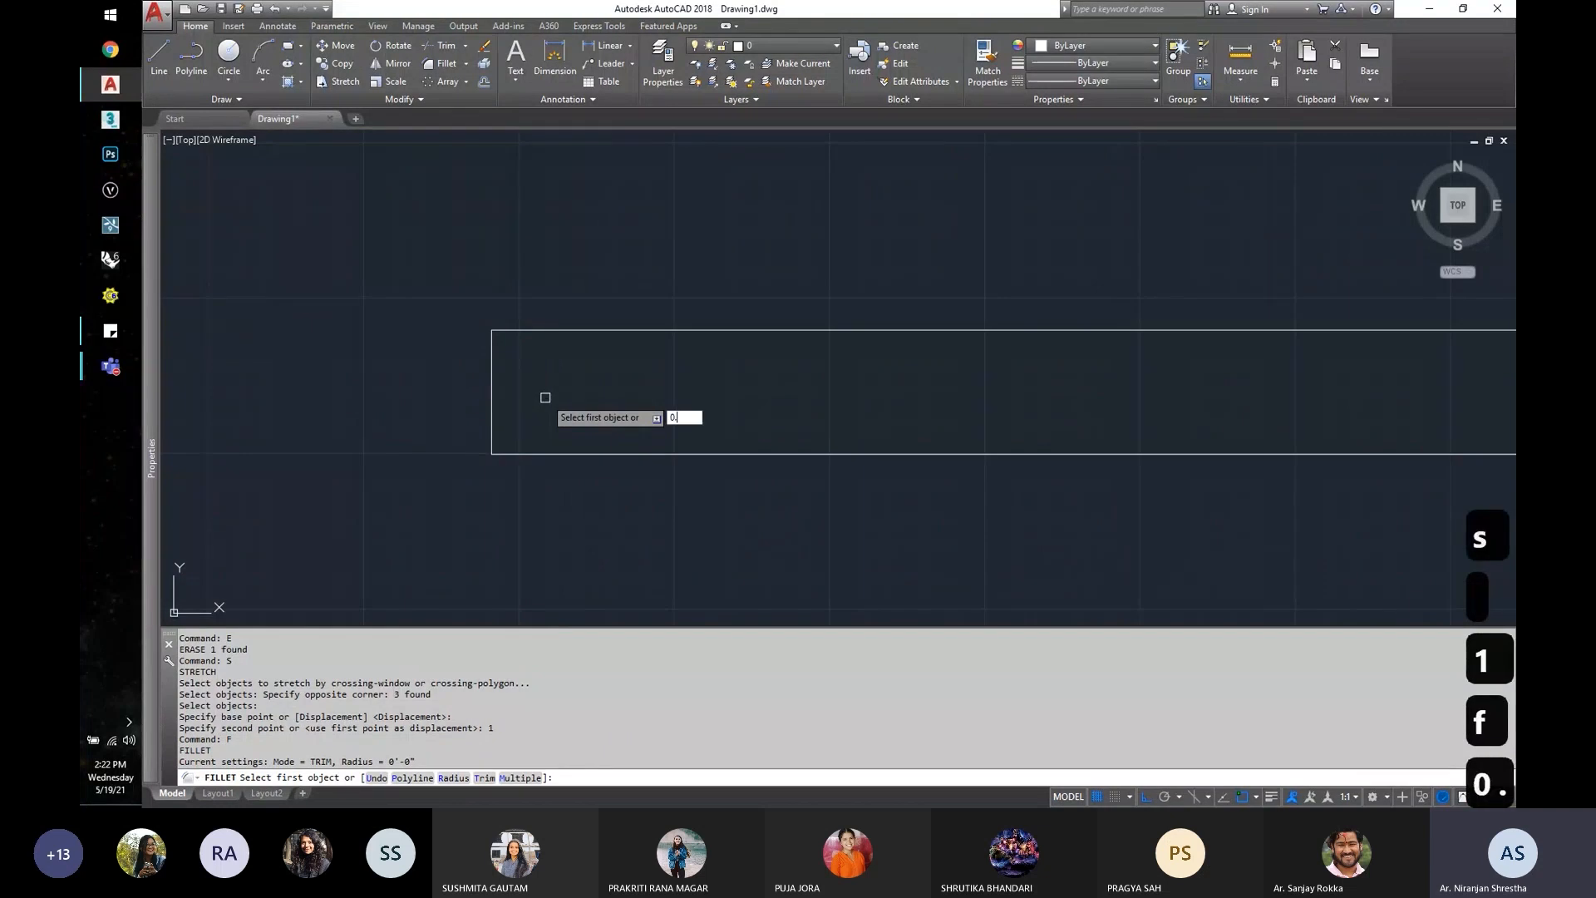
type("5")
key("Return")
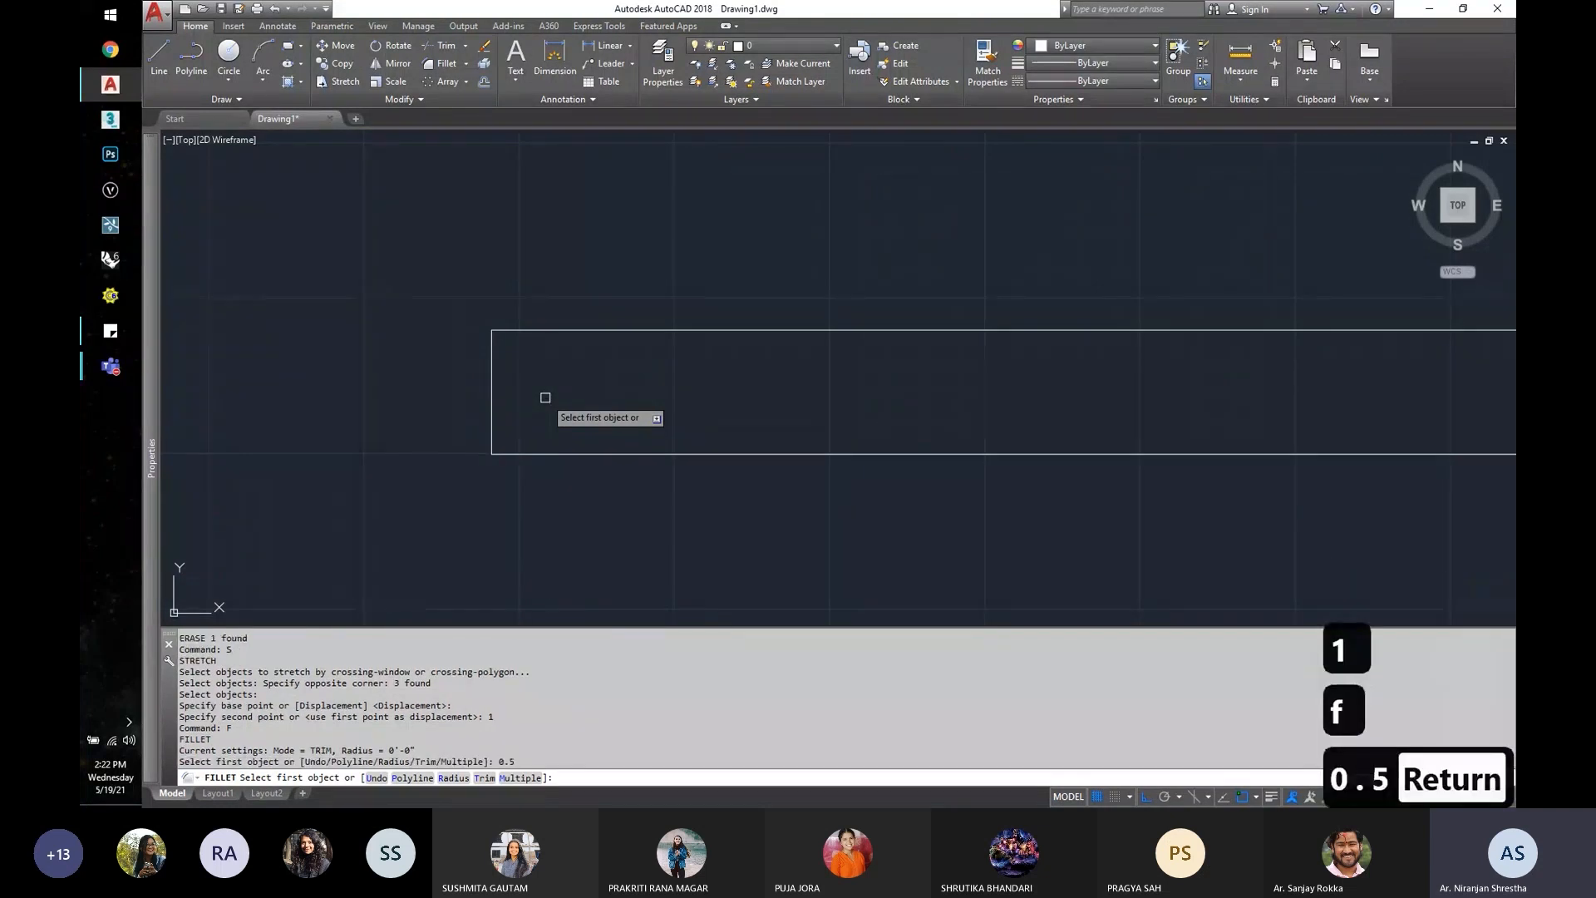
key("Escape")
key("Escape")
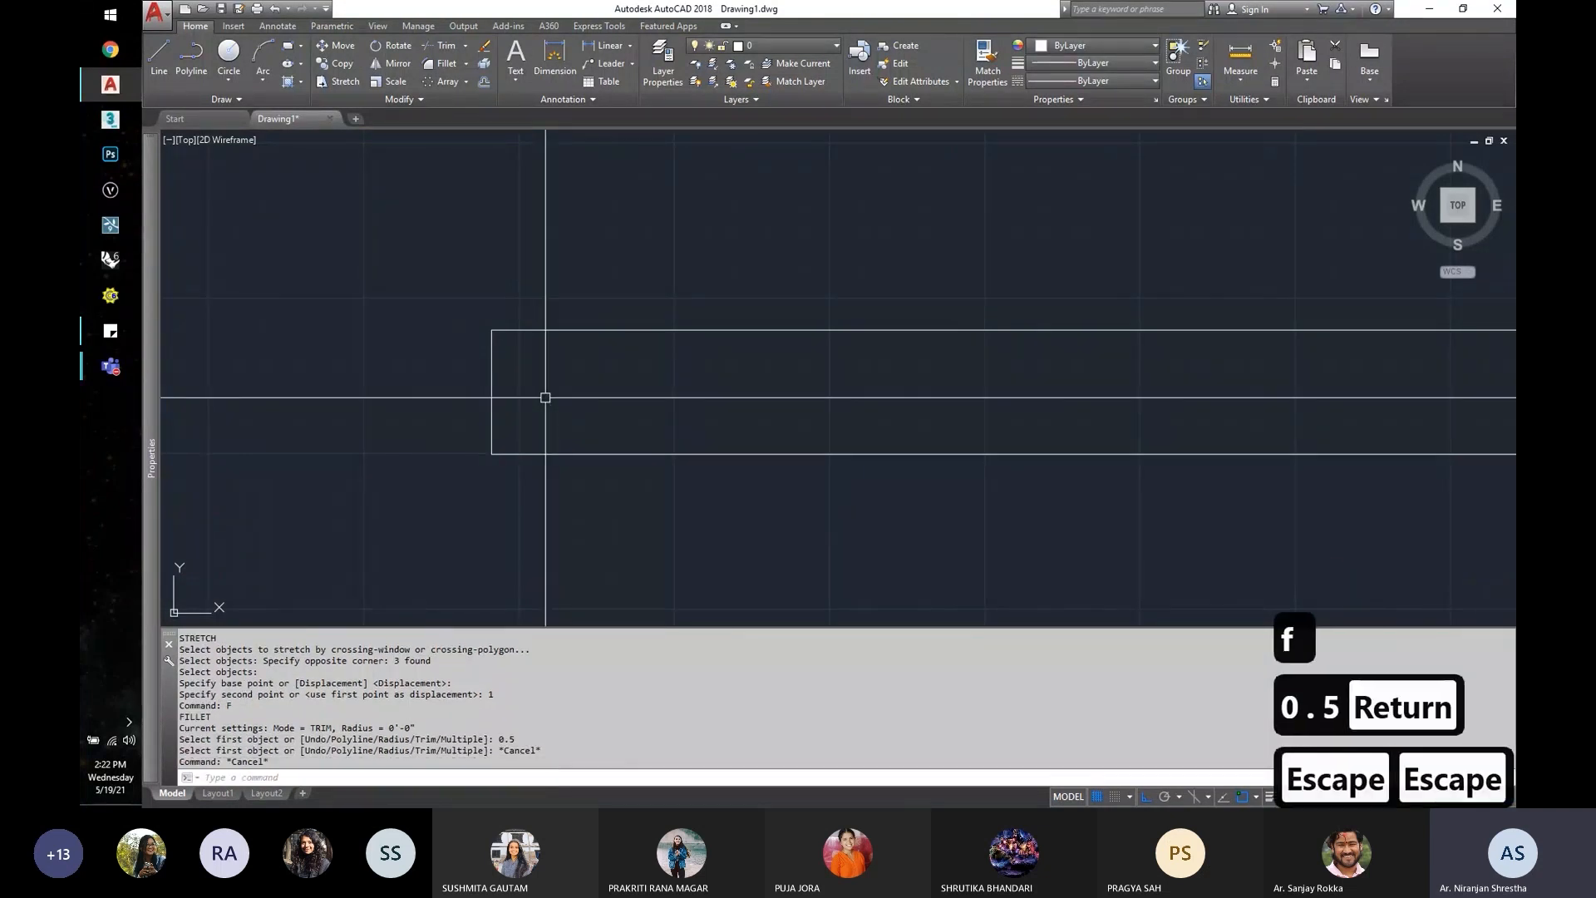
Step: Fillet the tabletop's upper-left corner between the upper edge and the left end line with a 0.5 inch radius
type("f")
key("space")
type("r")
key("space")
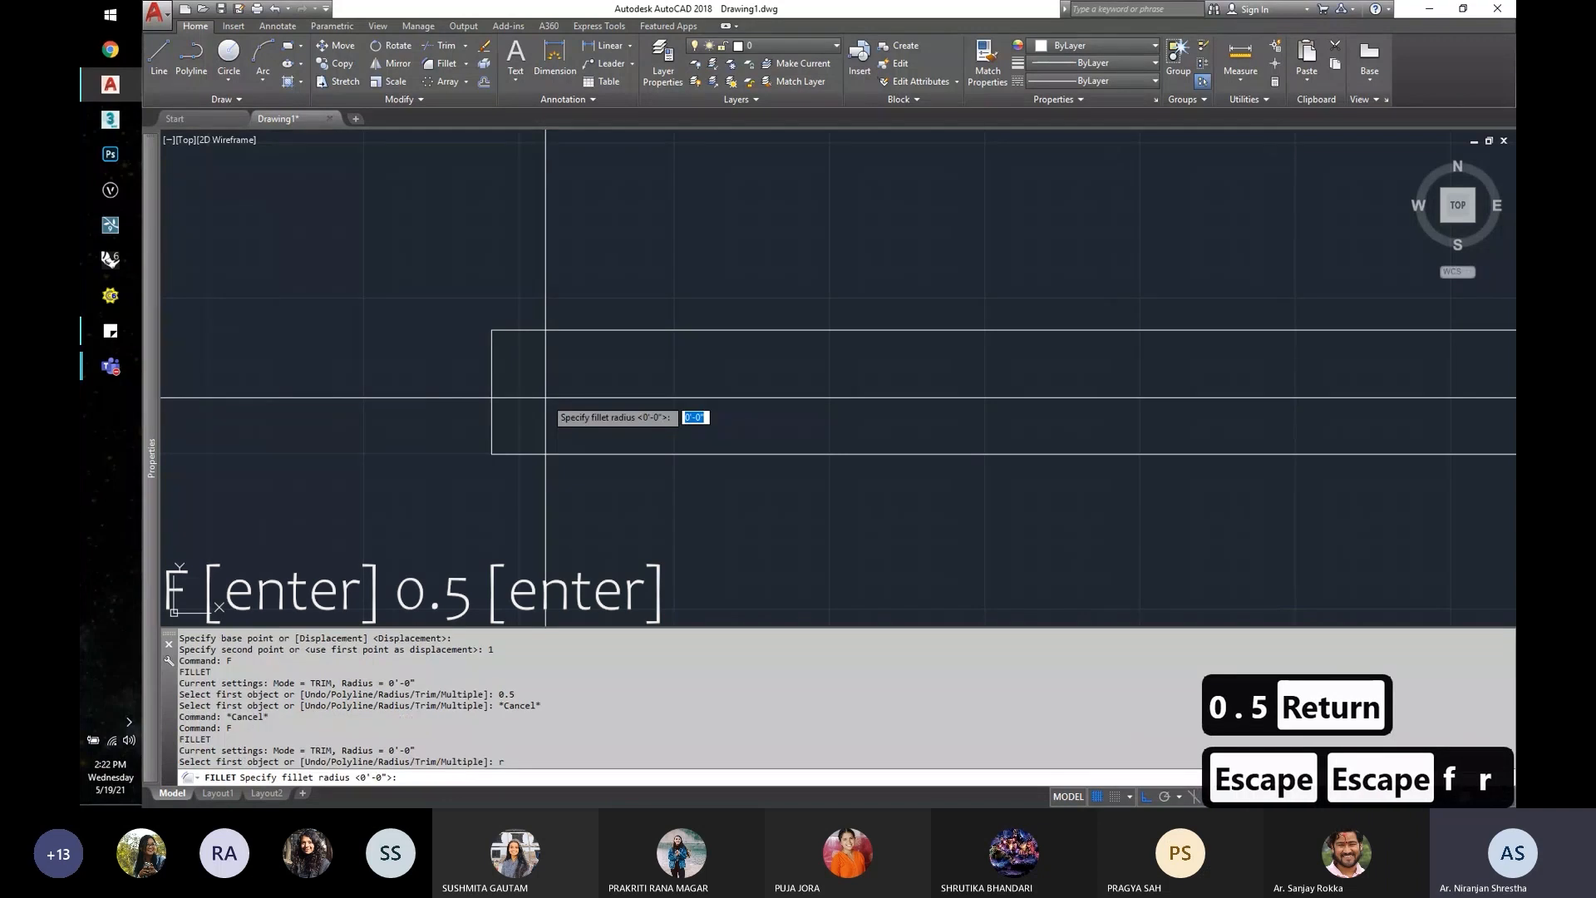
type("0.5")
key("Return")
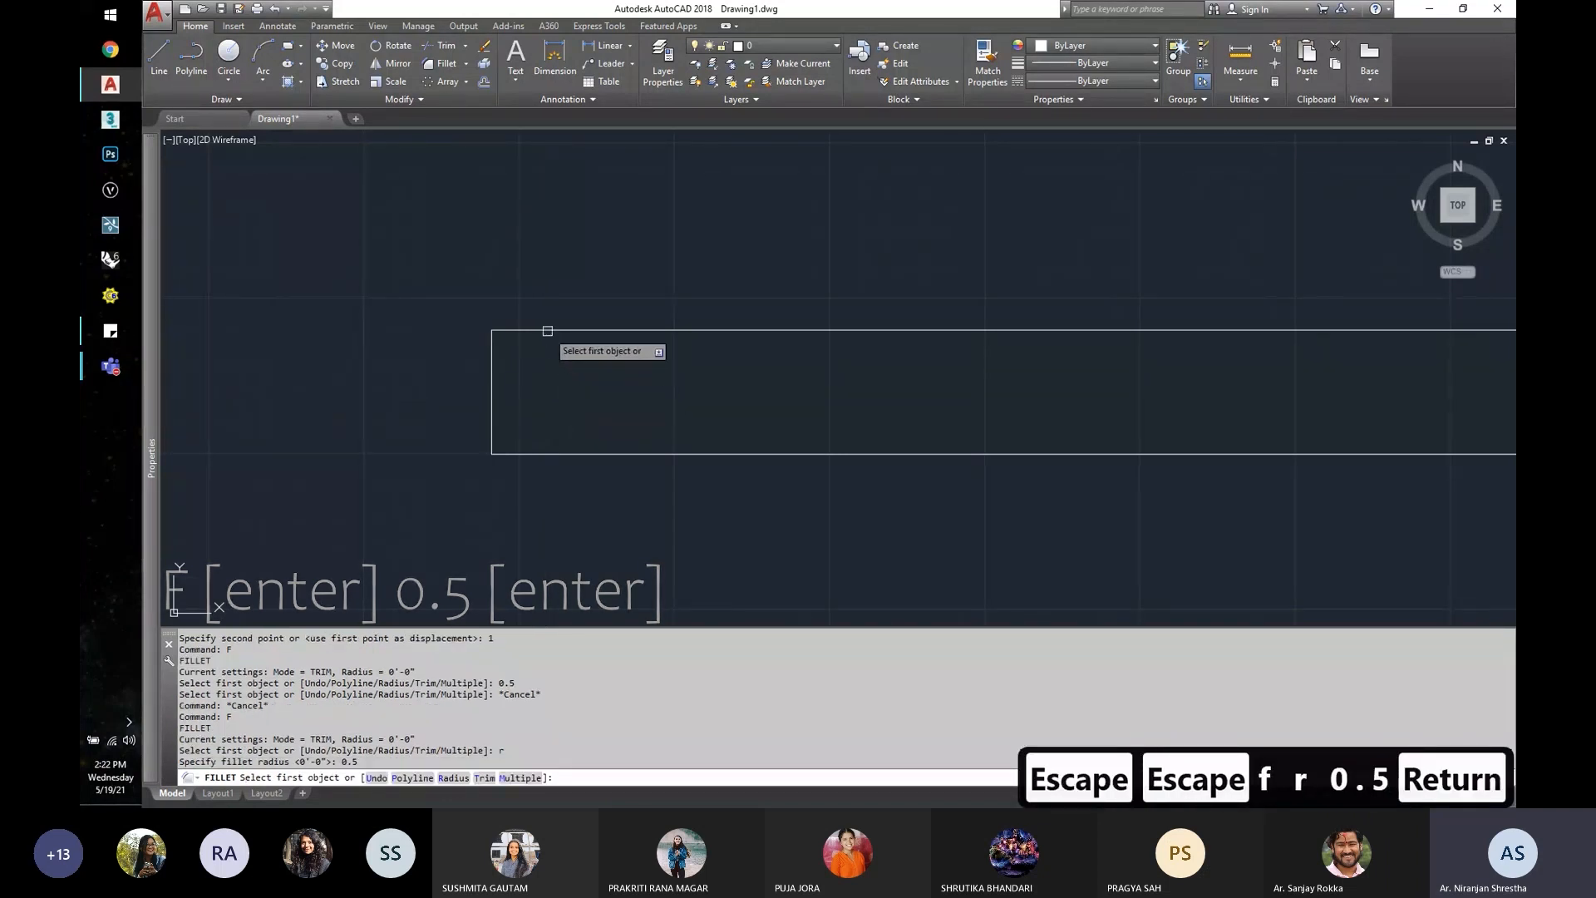
left_click(546, 331)
left_click(492, 366)
Step: Draw a vertical line down from the fillet arc's upper end and a horizontal line inward from its lower end
scroll(545, 391, "up", 4)
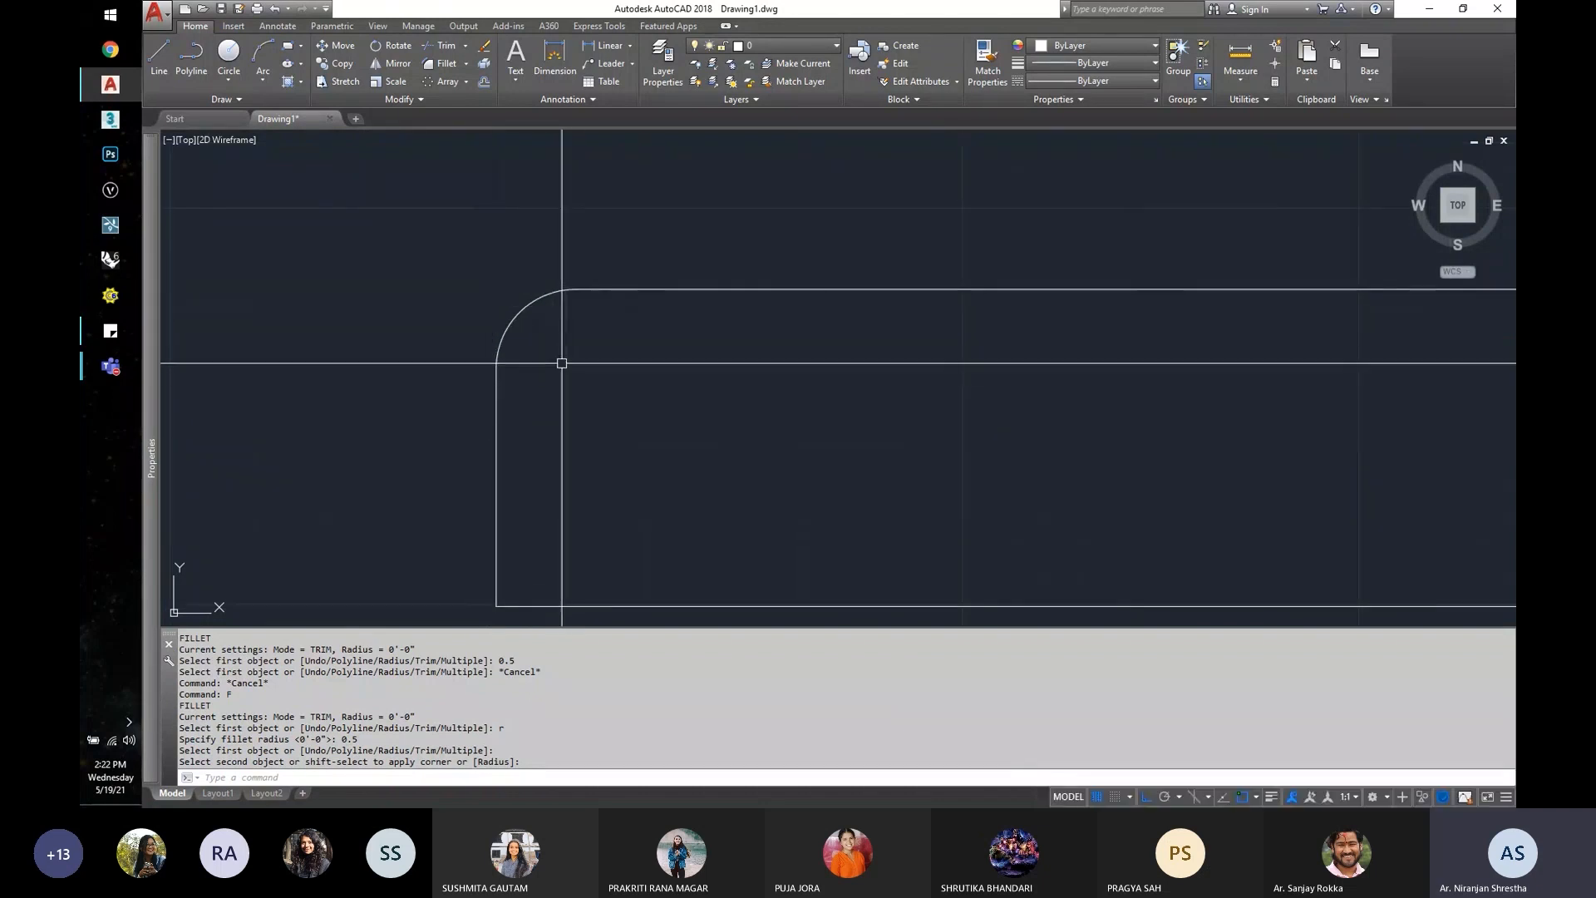
type("l")
key("Return")
left_click(568, 286)
left_click(599, 449)
key("Escape")
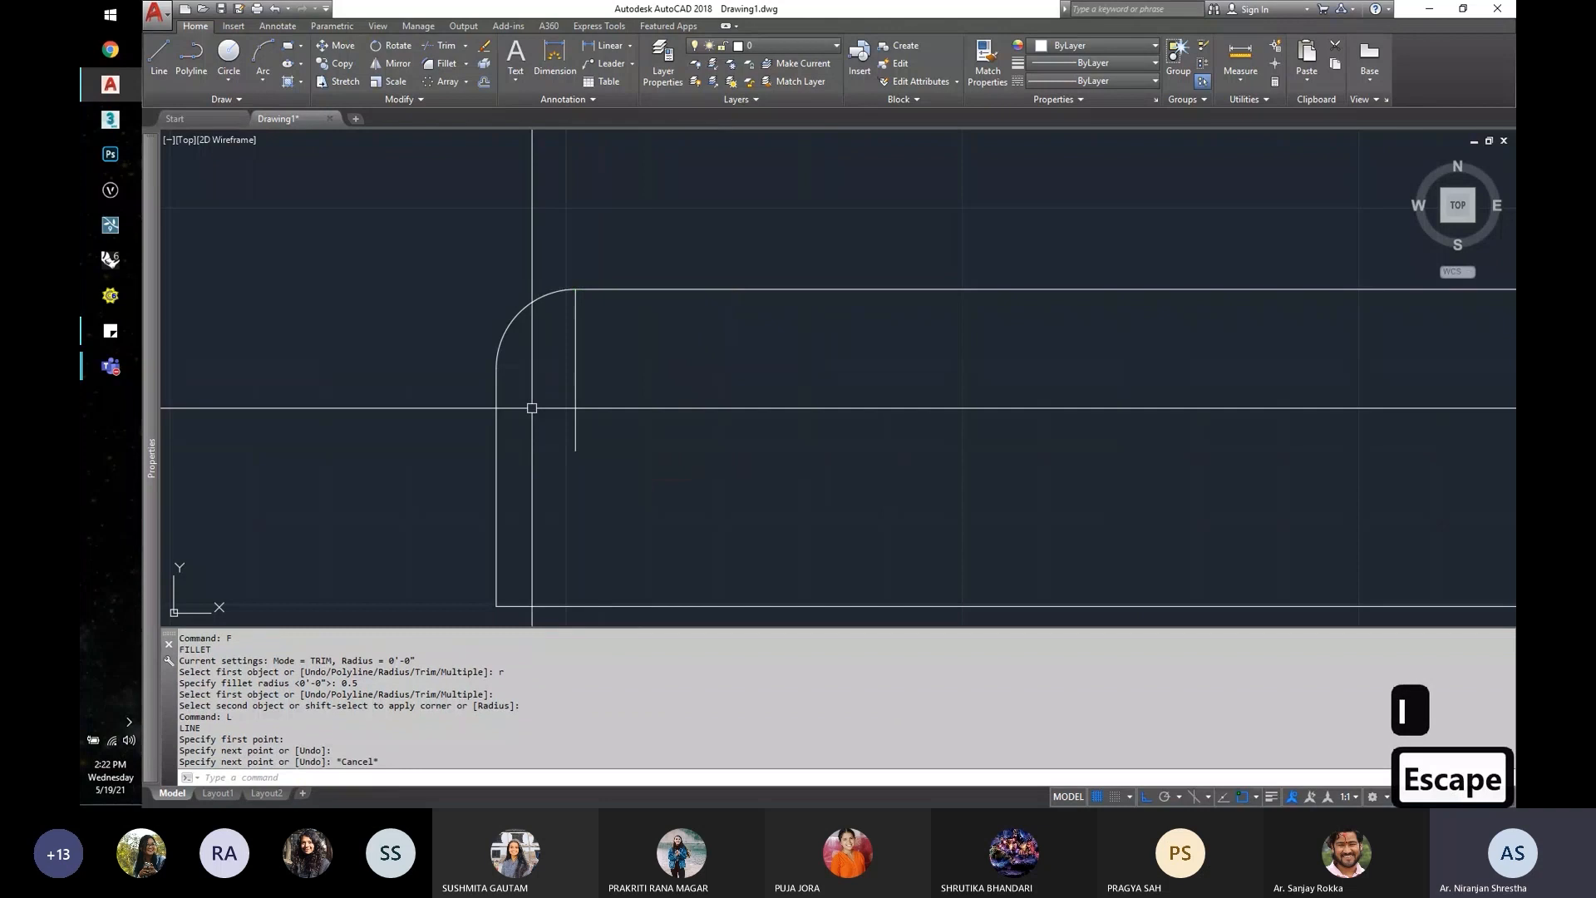
key("space")
left_click(500, 380)
left_click(689, 402)
key("Escape")
Step: Trim the two construction lines where they extend past their intersection at the fillet's centre
type("tr")
key("space")
key("space")
left_click(601, 370)
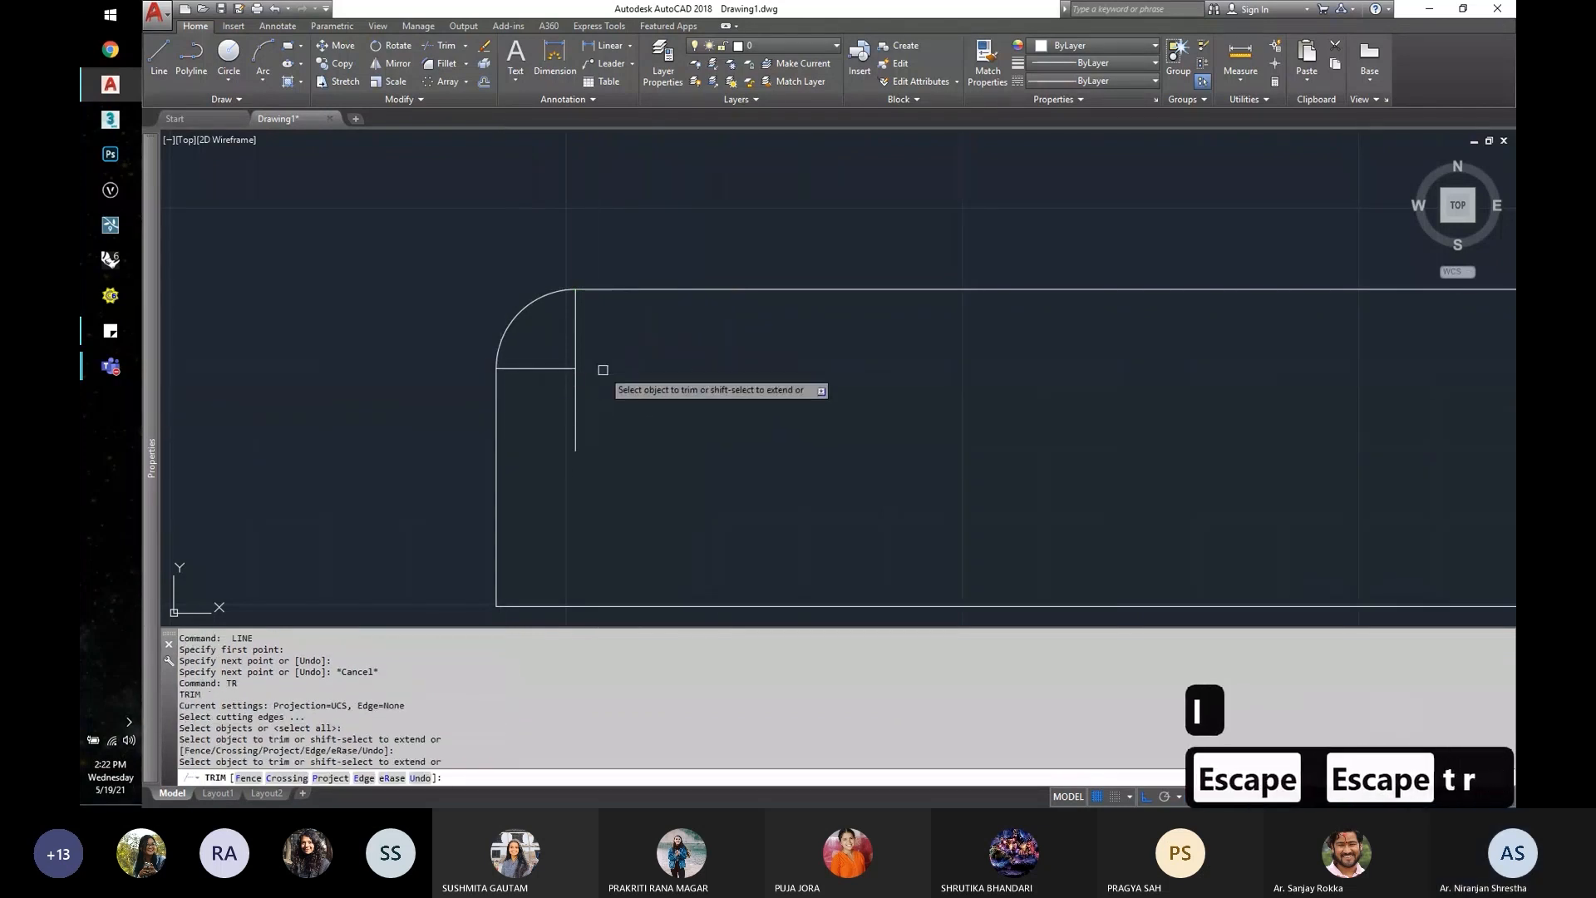
left_click(599, 416)
left_click(555, 453)
key("Escape")
left_click(605, 45)
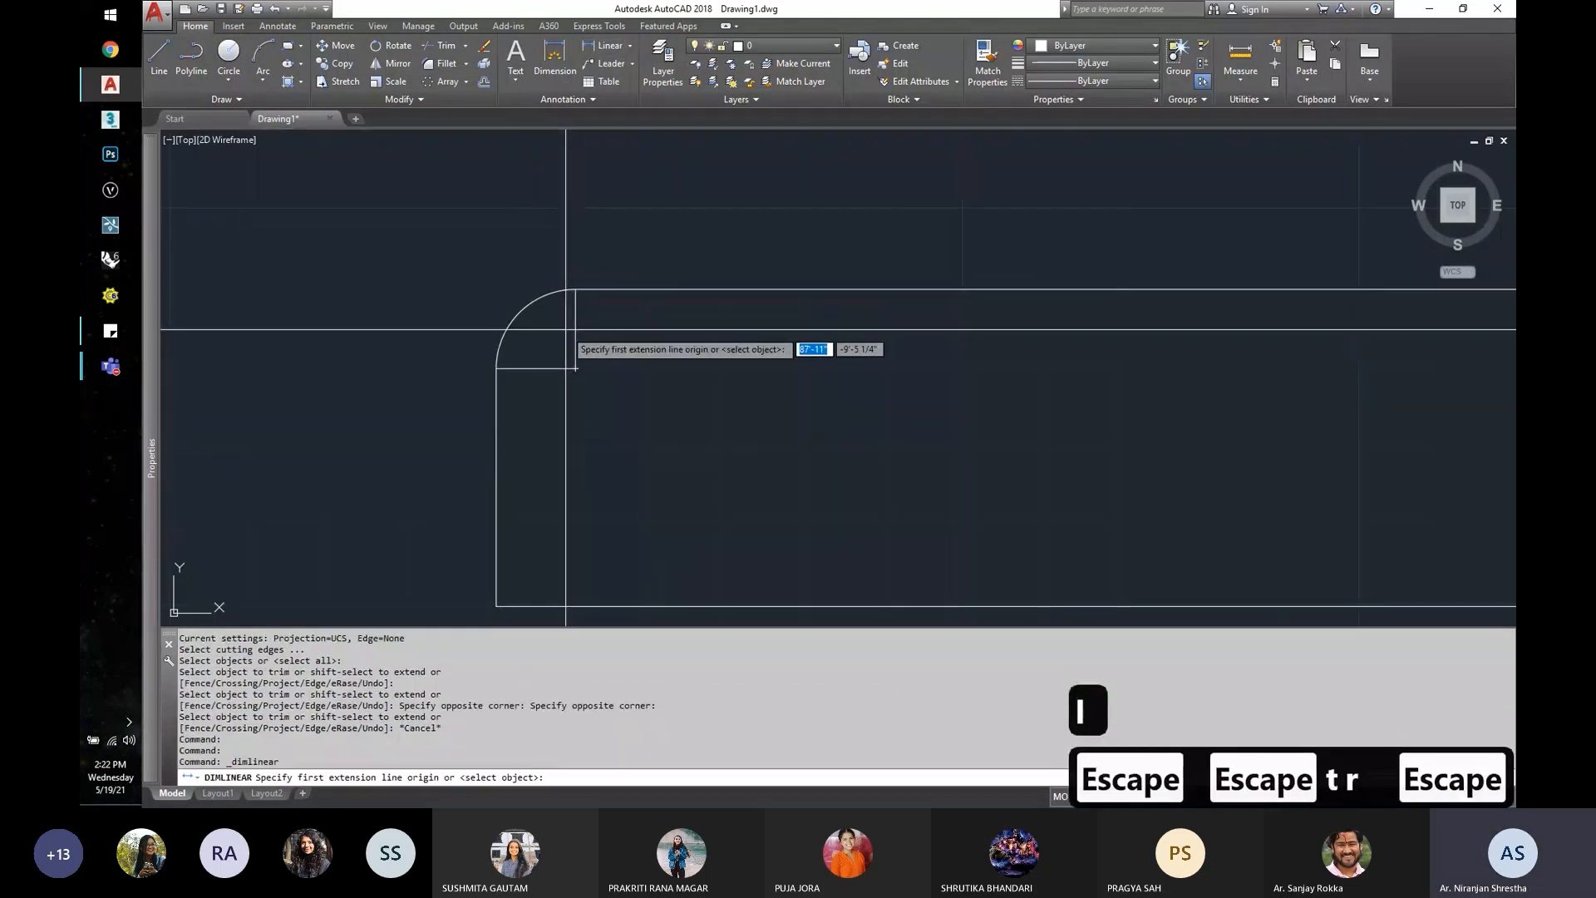
left_click(577, 342)
key("Escape")
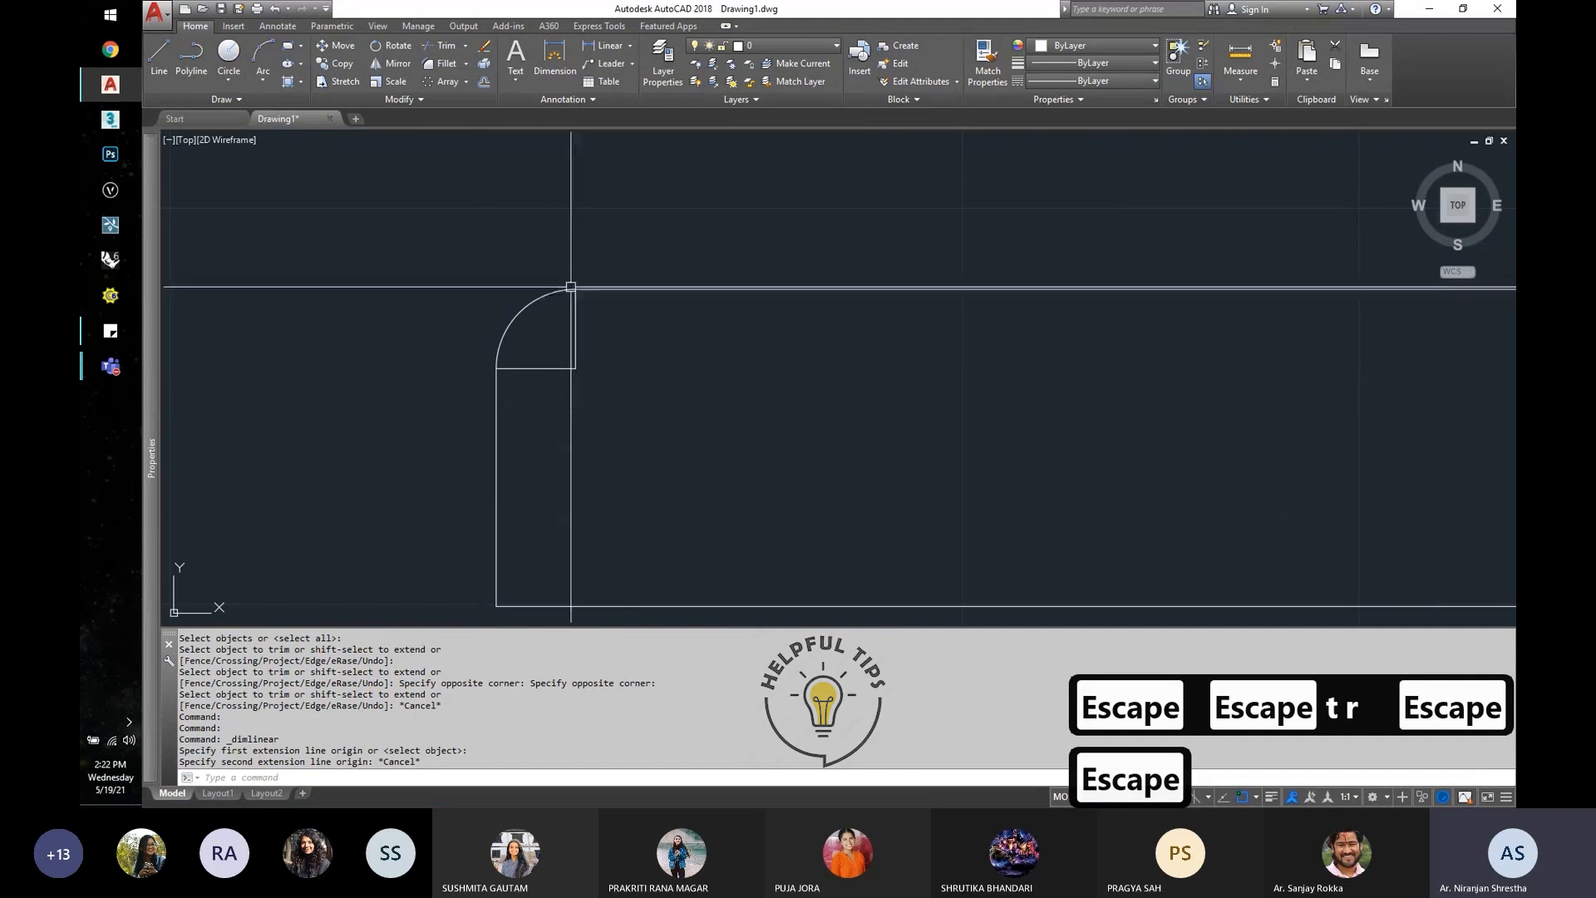
Step: Erase the two construction lines inside the tabletop's filleted upper-left corner
scroll(493, 289, "down", 2)
scroll(547, 322, "up", 2)
key("Escape")
type("e")
key("space")
left_click(548, 323)
left_click(508, 391)
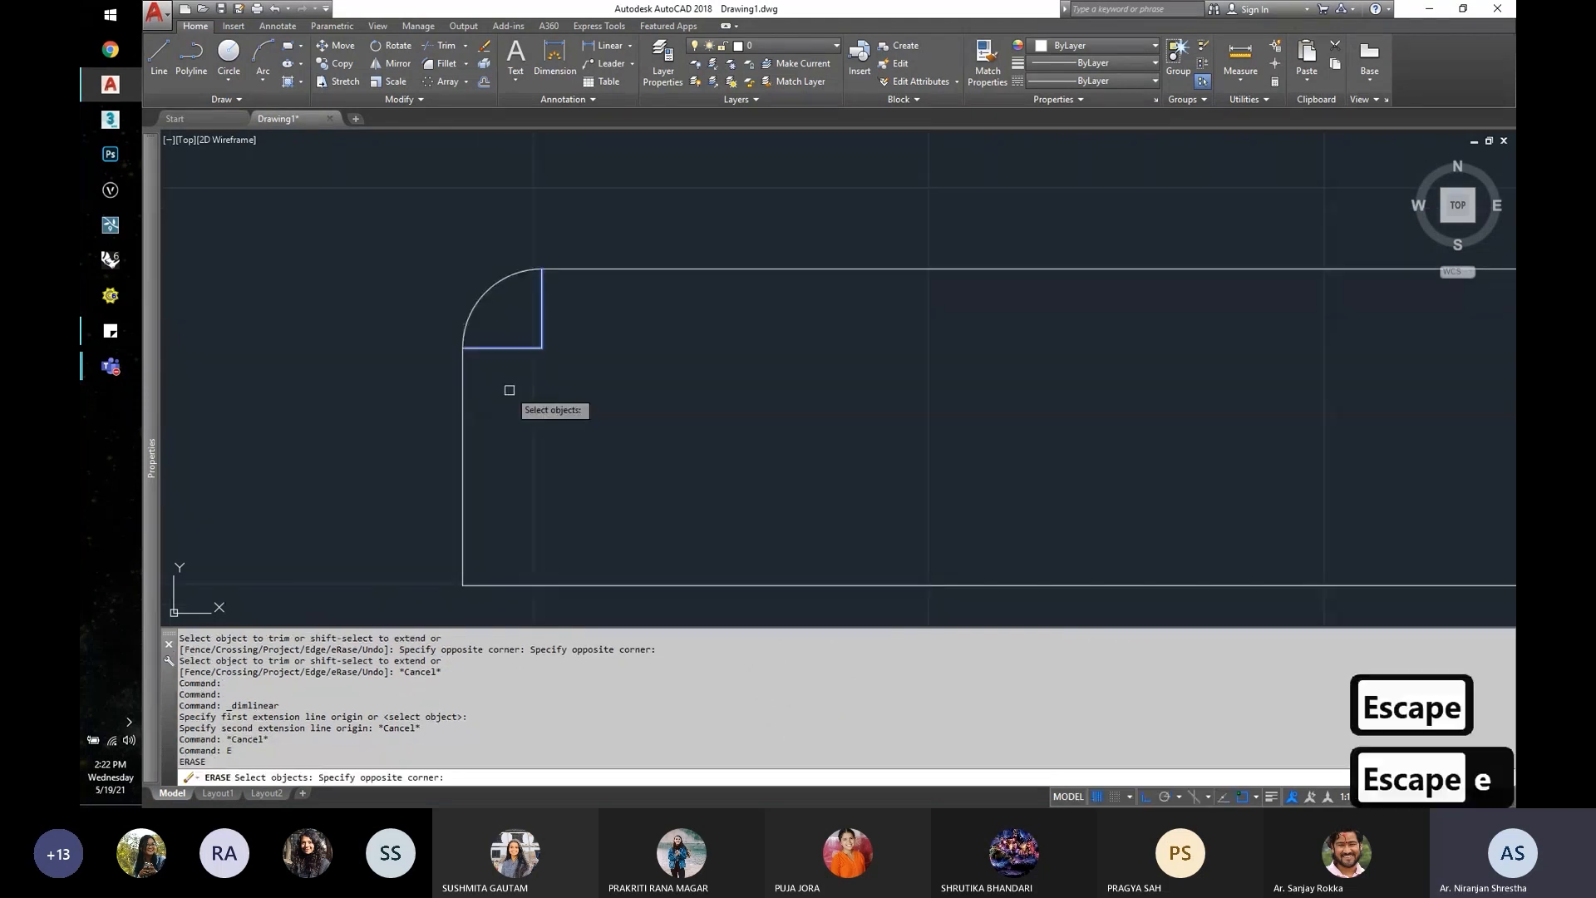
key("space")
scroll(439, 331, "down", 4)
scroll(471, 351, "up", 4)
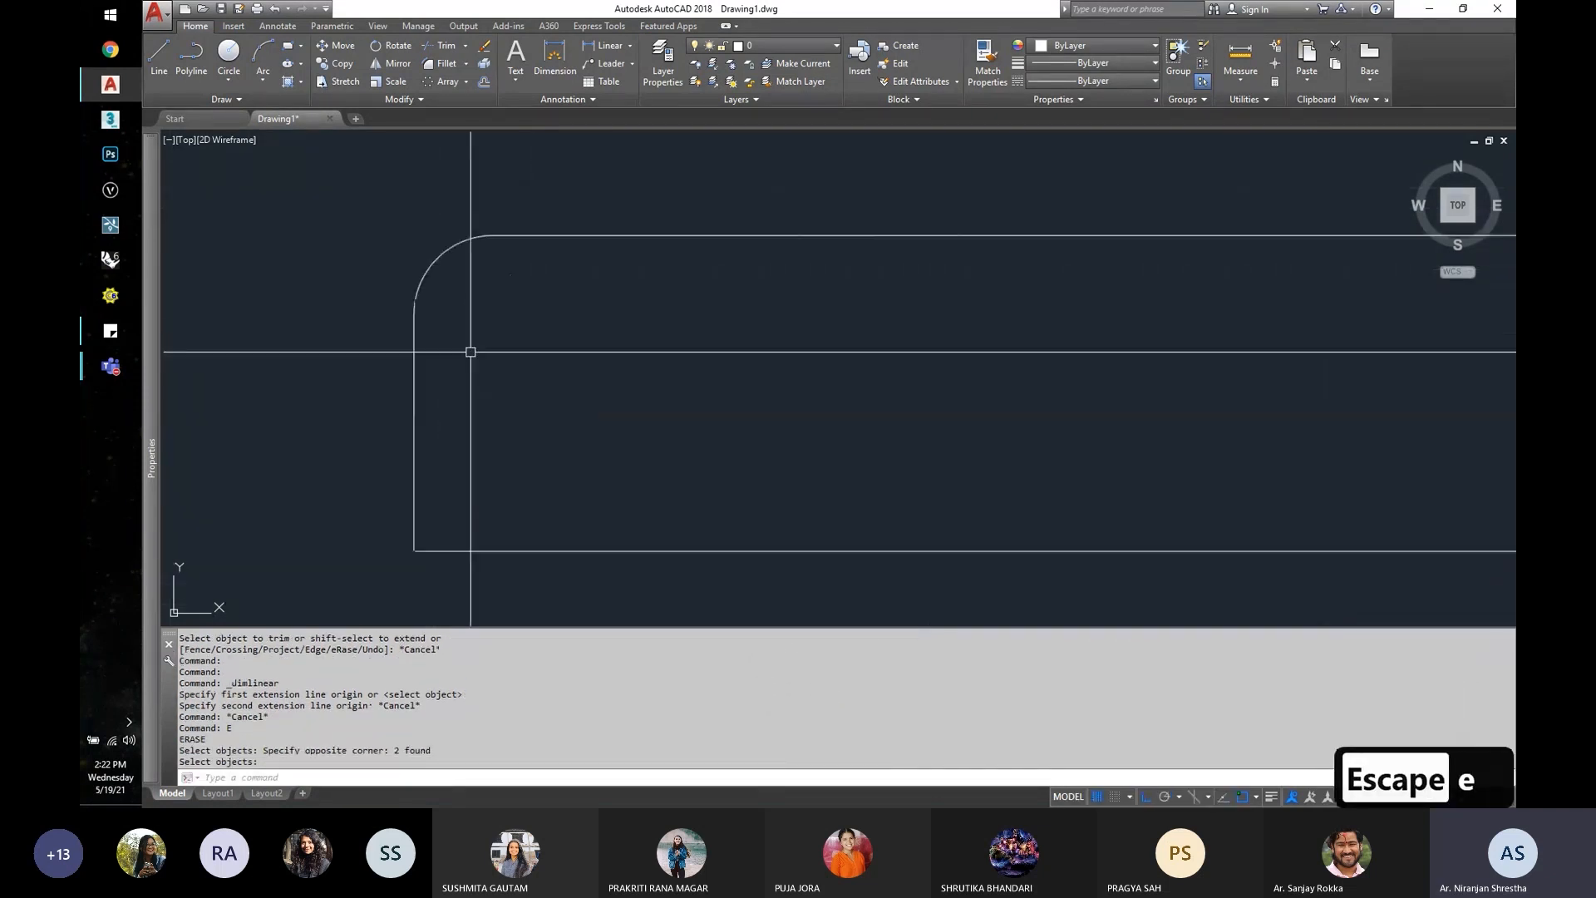
Step: Erase the two short lines capping the wall ends at the door opening in the room plan
scroll(470, 351, "down", 4)
scroll(516, 353, "up", 1)
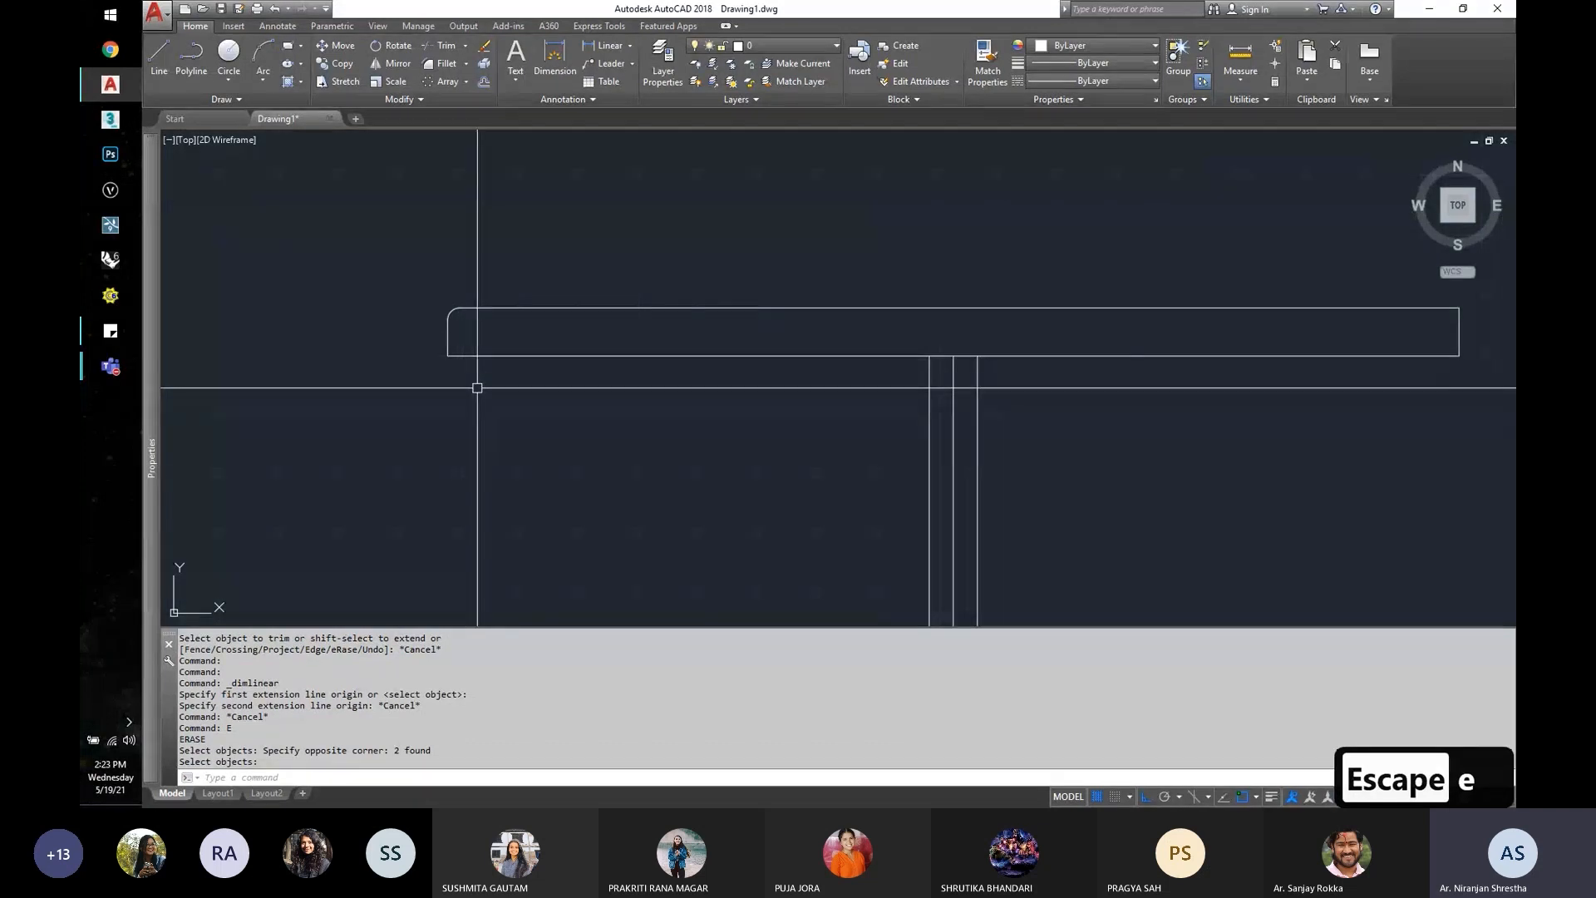
scroll(477, 388, "down", 5)
middle_click_drag(477, 424, 872, 431)
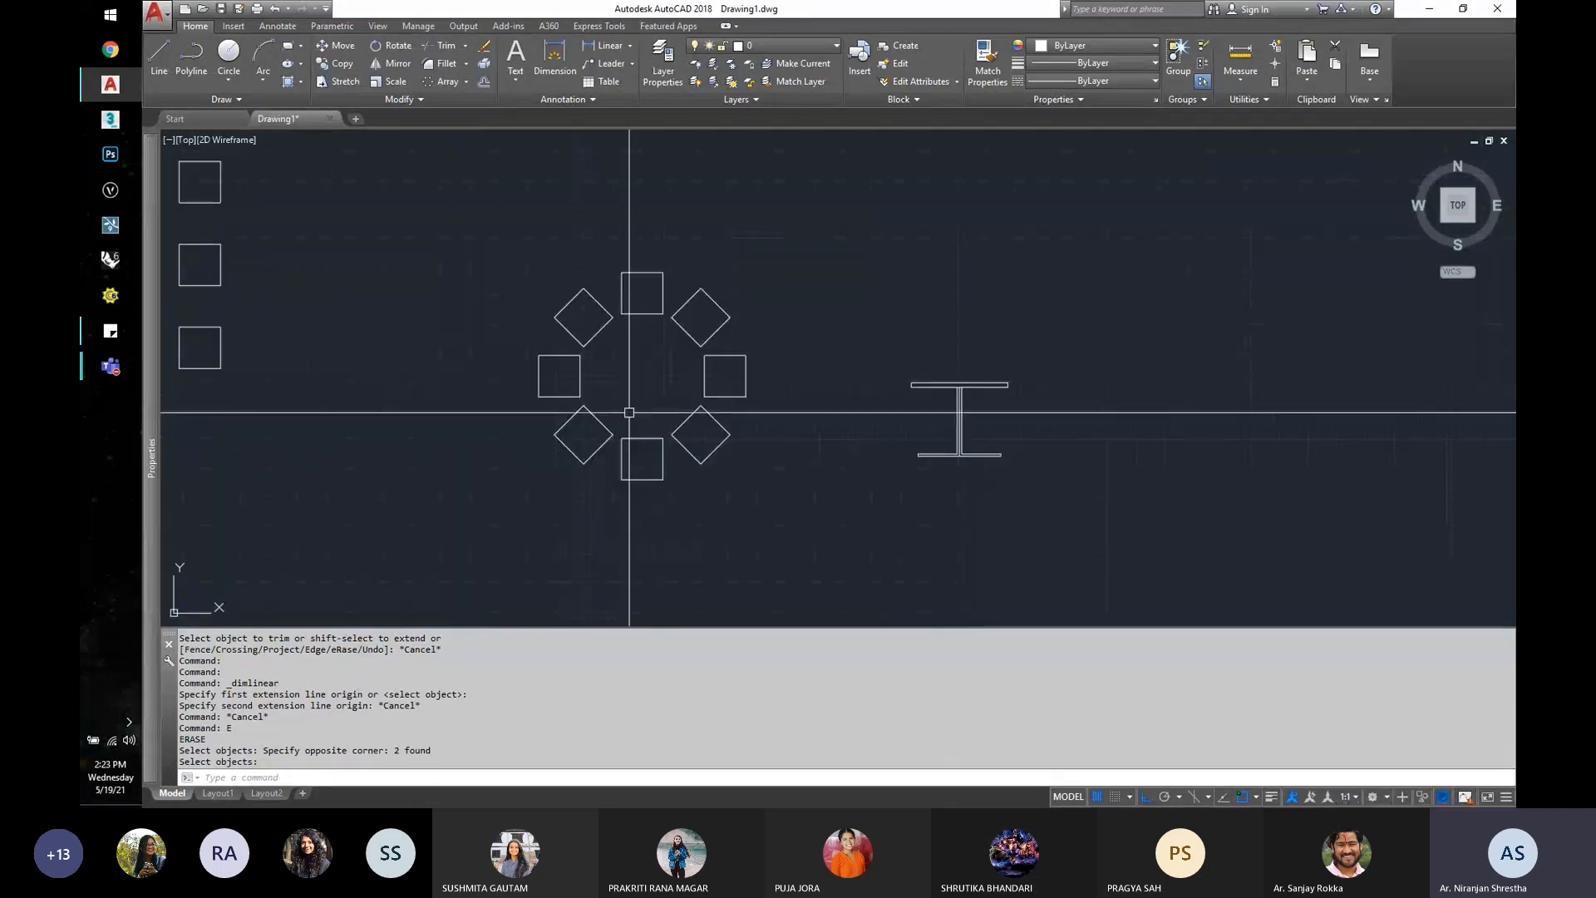
scroll(630, 410, "down", 1)
middle_click_drag(292, 428, 752, 439)
middle_click_drag(316, 453, 842, 426)
scroll(366, 479, "up", 4)
middle_click_drag(366, 480, 441, 407)
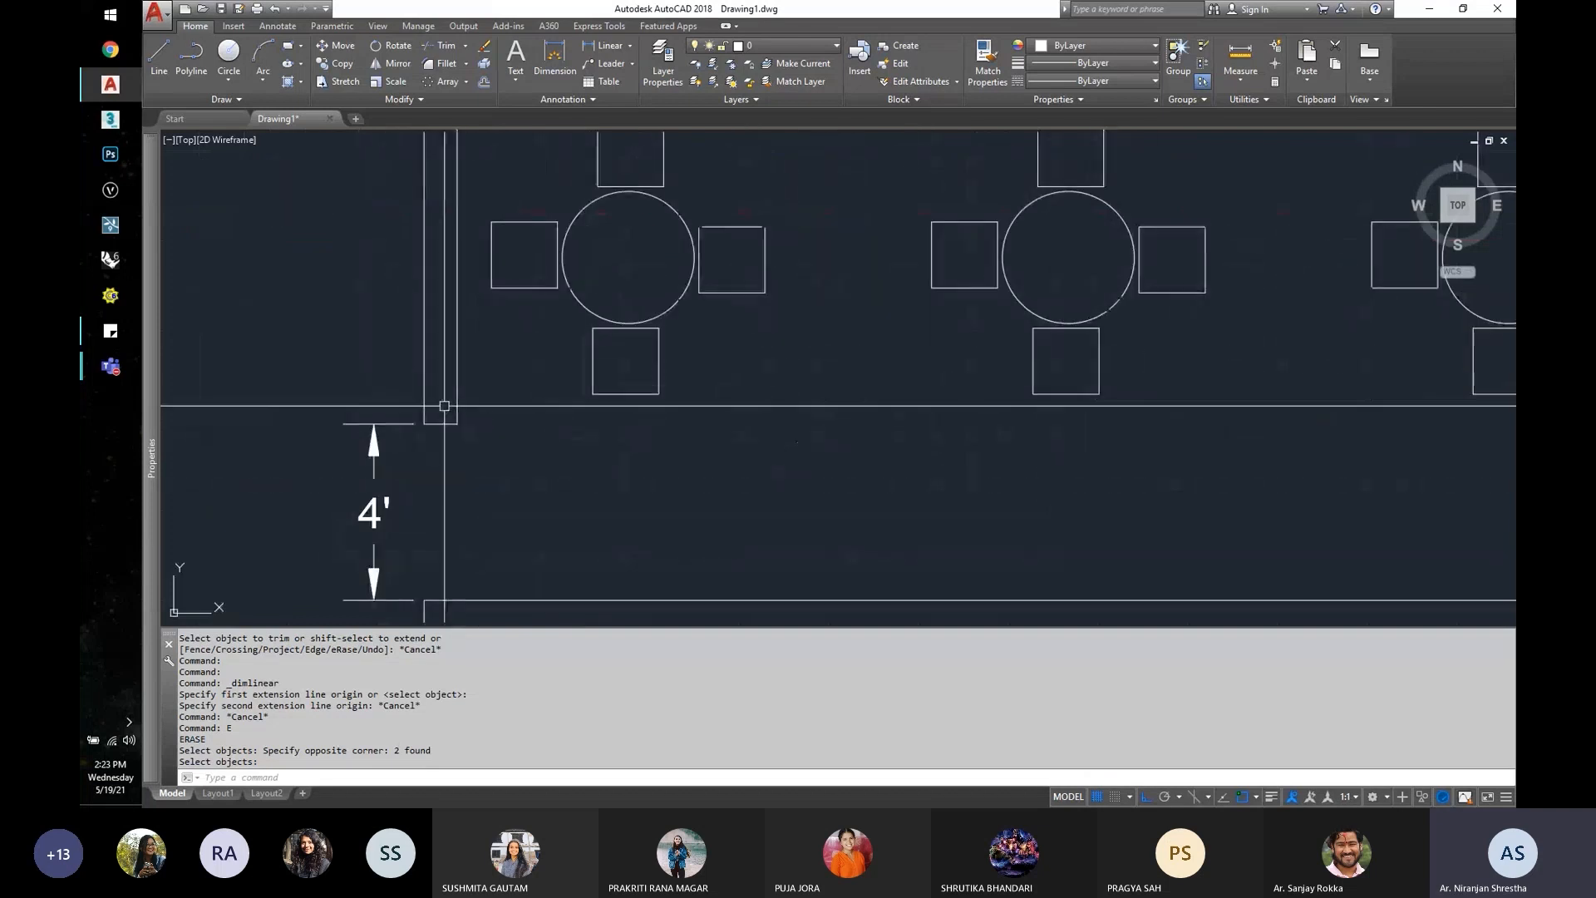
scroll(345, 379, "down", 2)
left_click_drag(342, 379, 491, 553)
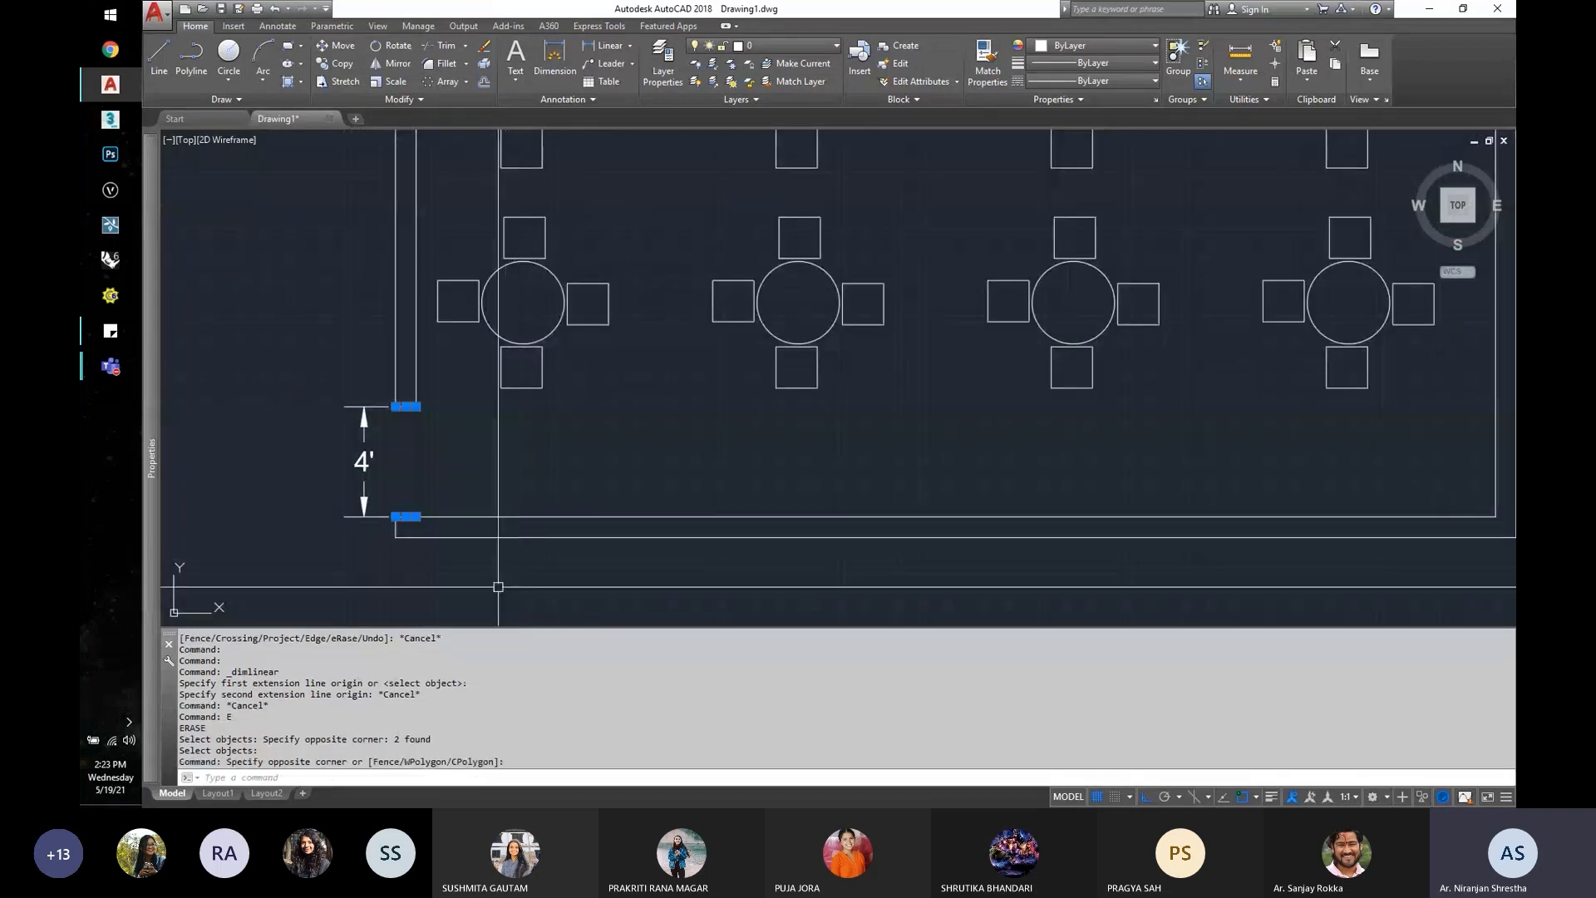
key("Delete")
Step: Erase the 4' dimension beside the door opening
type("e")
key("Return")
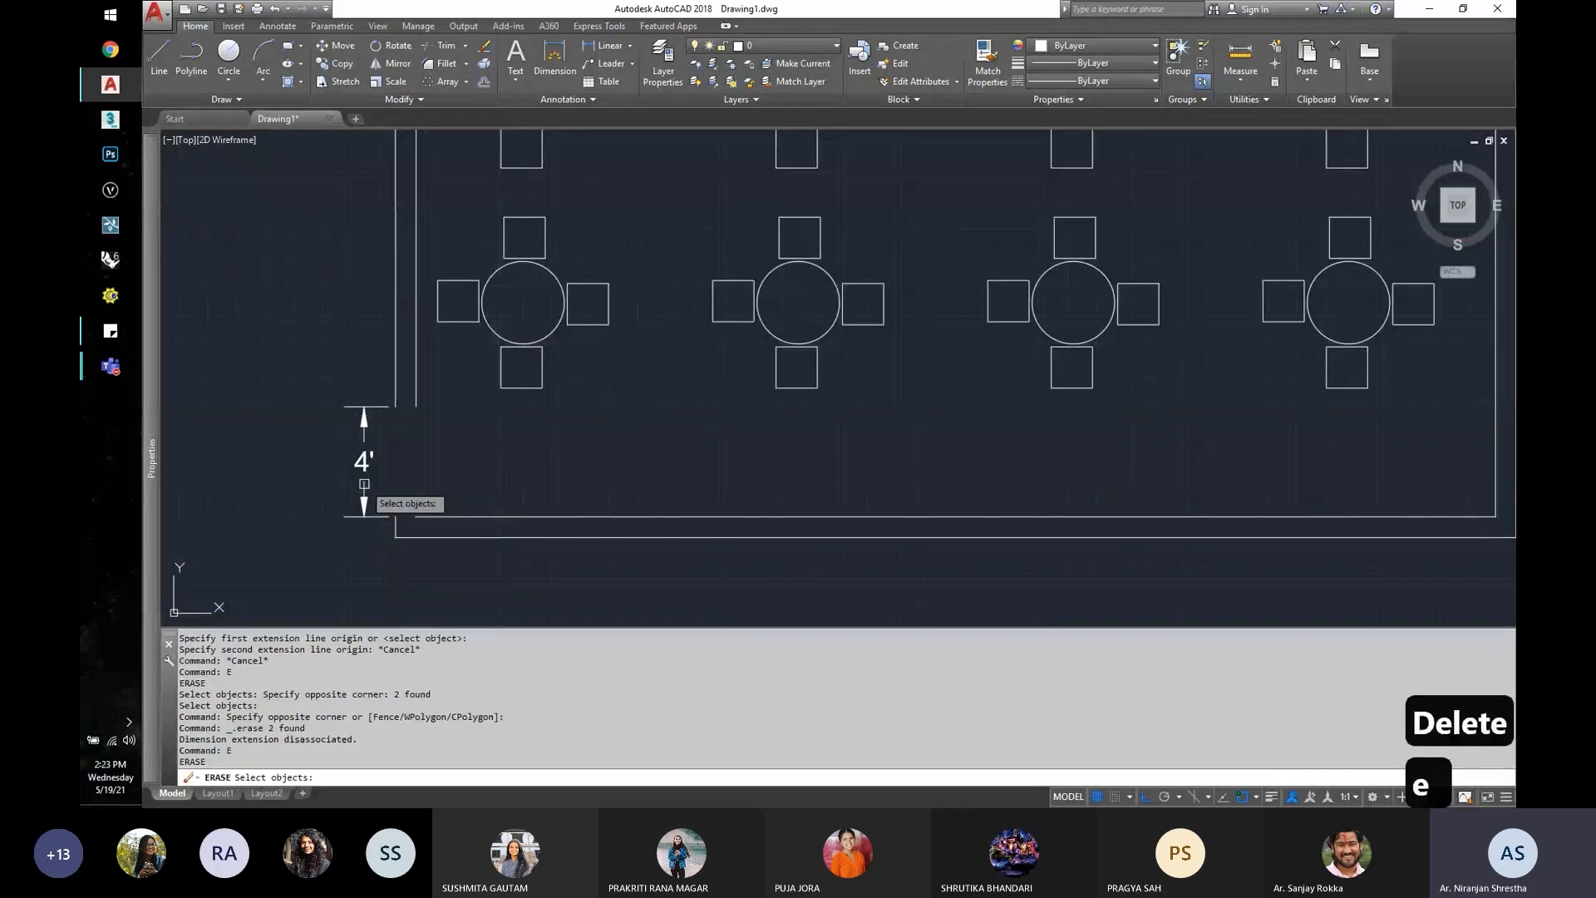
left_click(363, 449)
left_click(344, 479)
left_click(291, 499)
key("space")
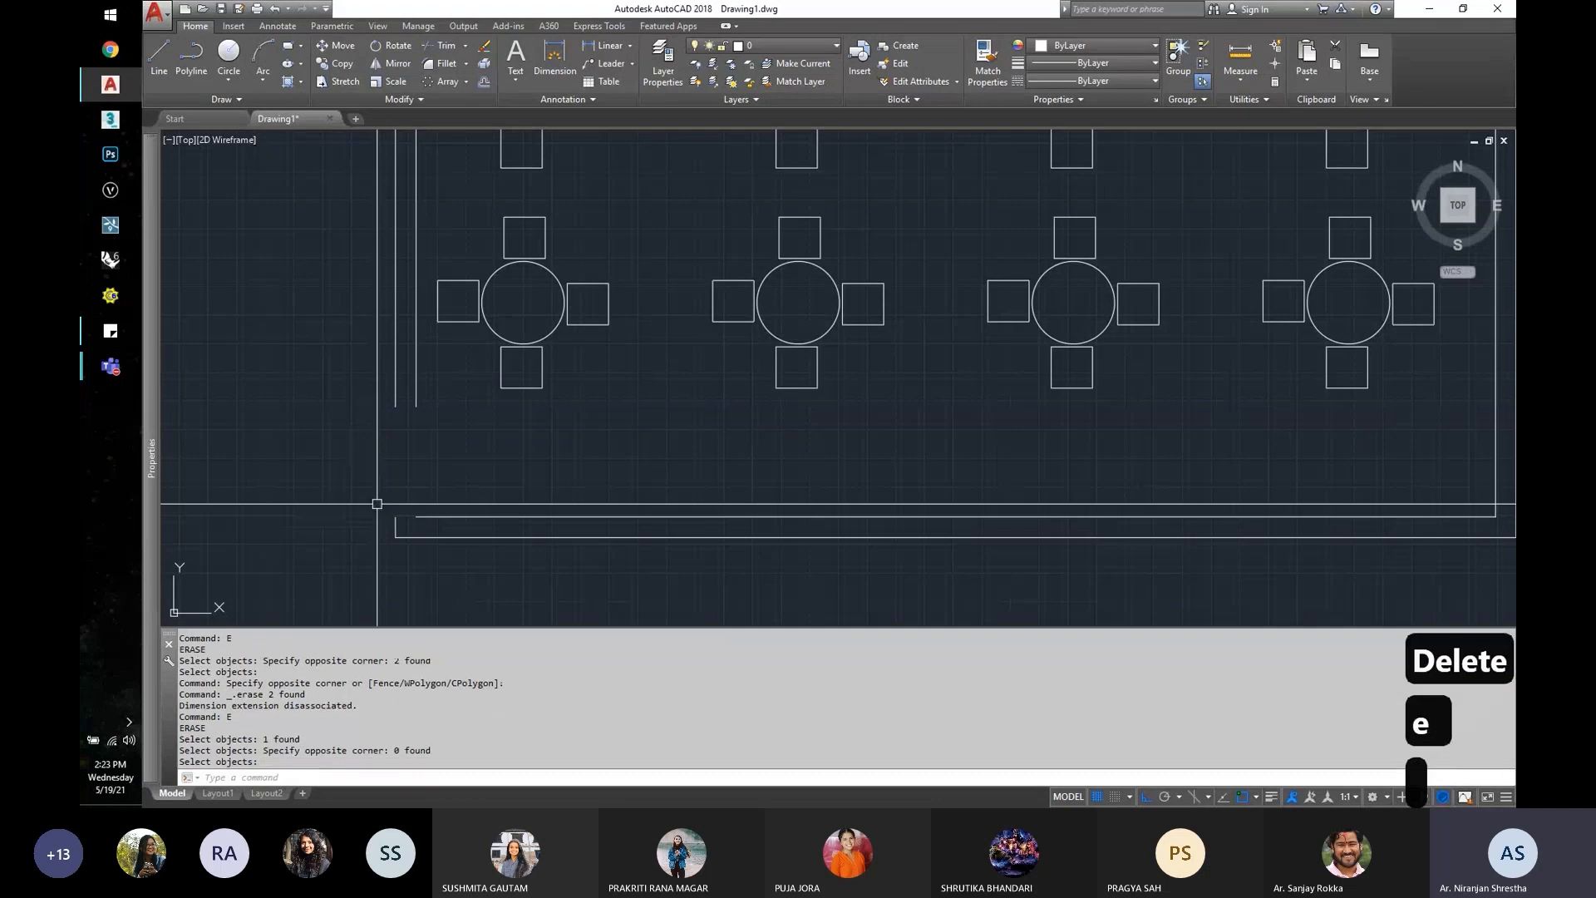
Step: Explode the outer wall polyline of the room into separate lines
type("e")
key("space")
left_click(369, 498)
left_click(463, 553)
key("space")
left_click(402, 524)
left_click(375, 526)
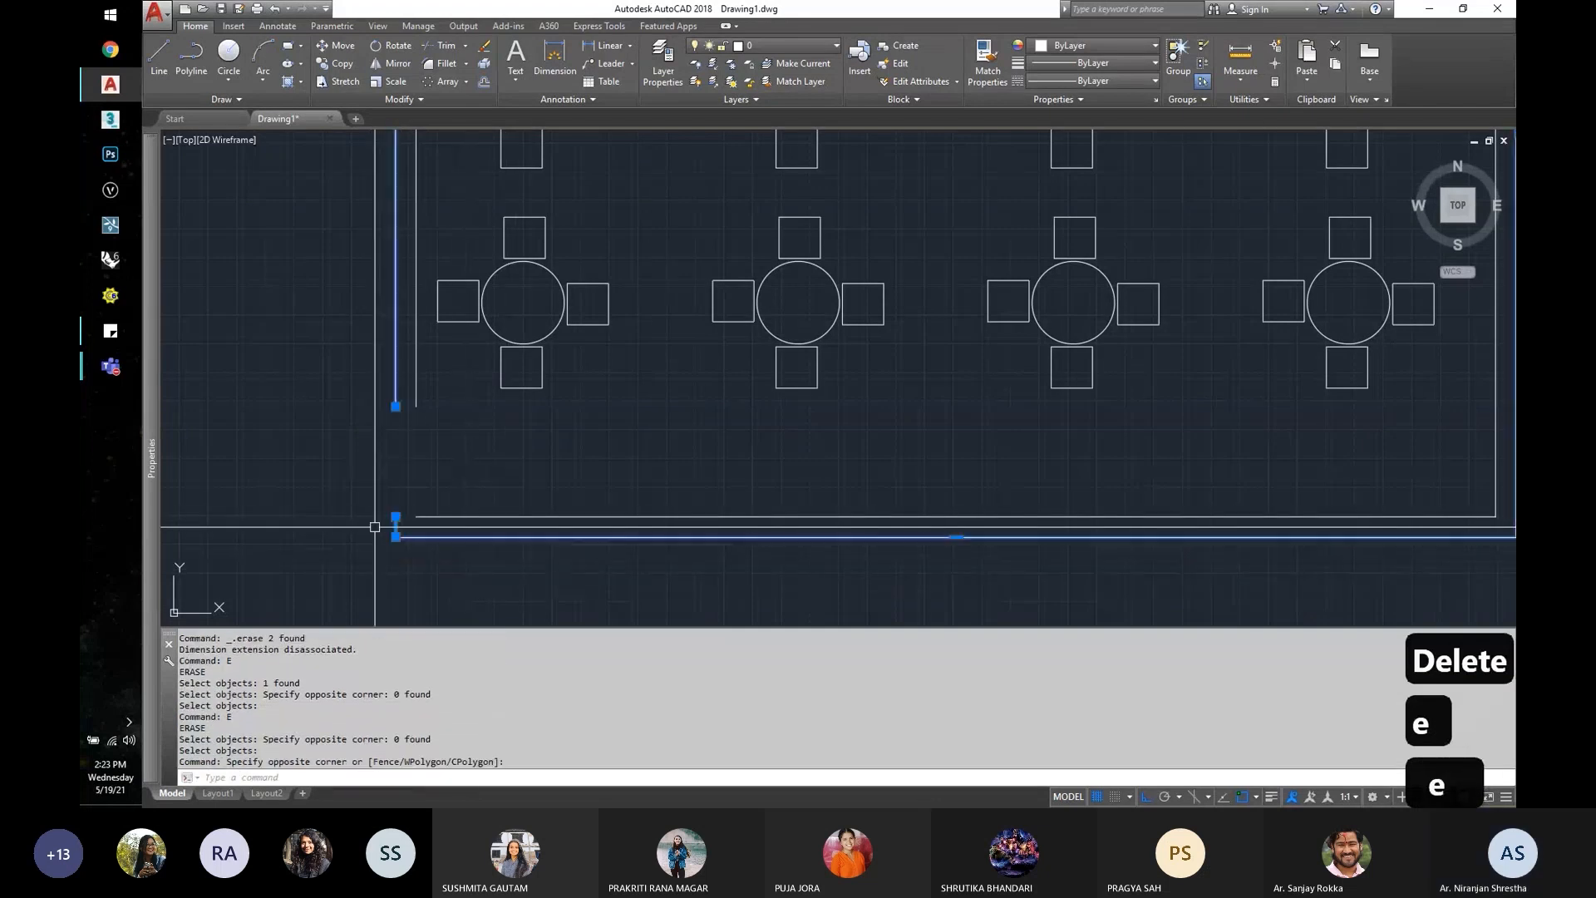
type("x")
key("space")
Step: Erase the short vertical wall segment below the door opening
key("Escape")
type("e")
key("space")
left_click(379, 504)
left_click(422, 562)
key("space")
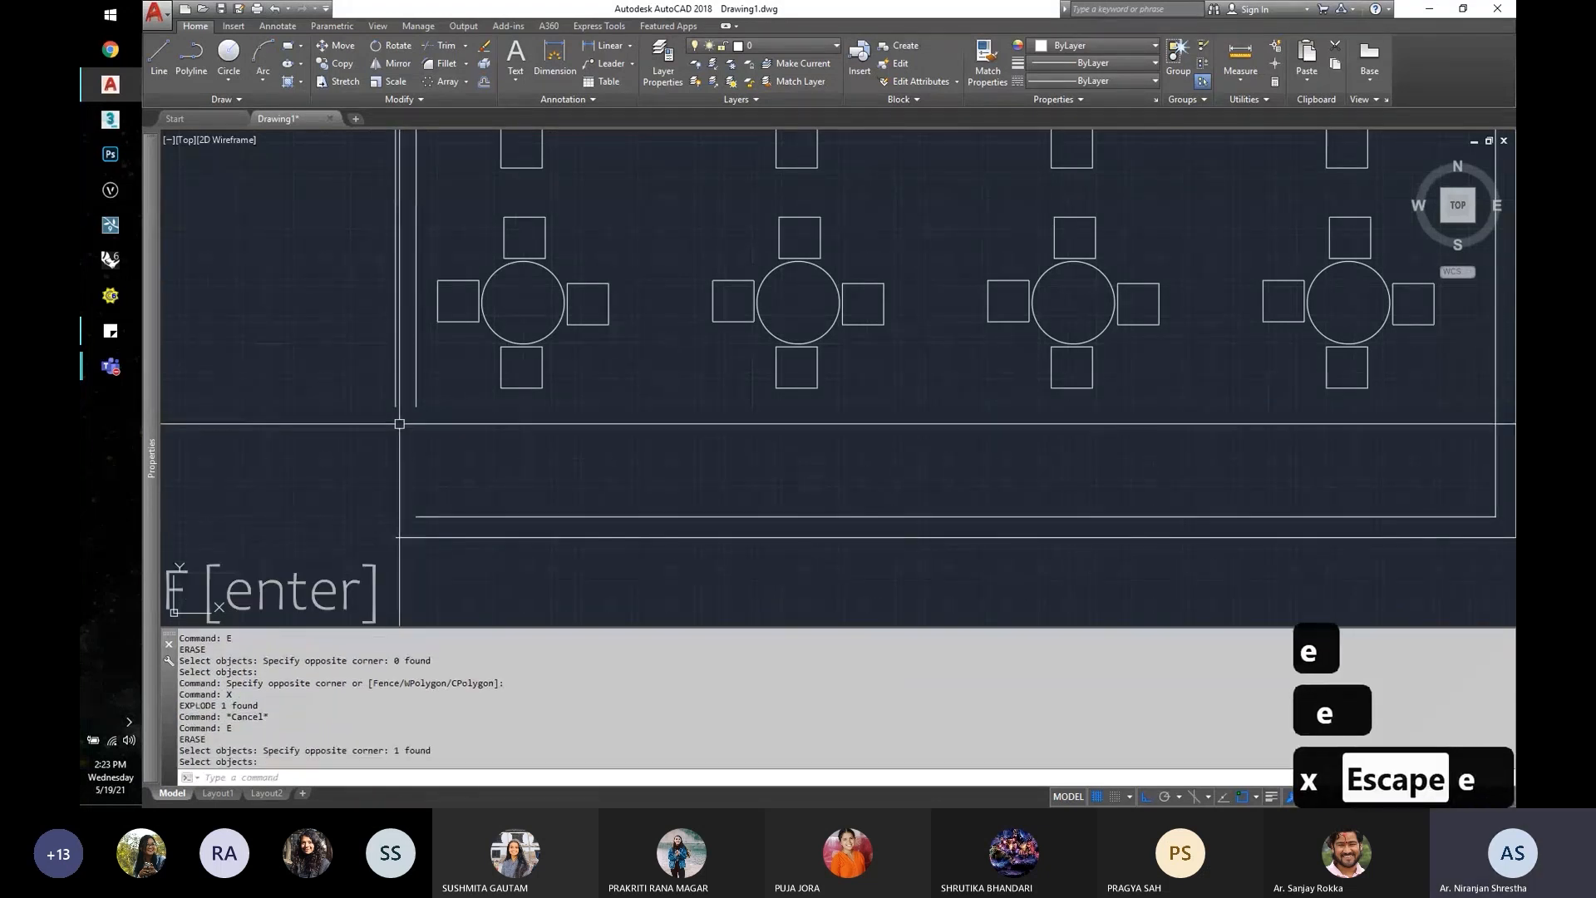
Step: Fillet the inner and the outer wall lines at the room's lower-left corner to close the gap
type("f")
key("space")
left_click(414, 401)
left_click(449, 516)
type("f")
key("space")
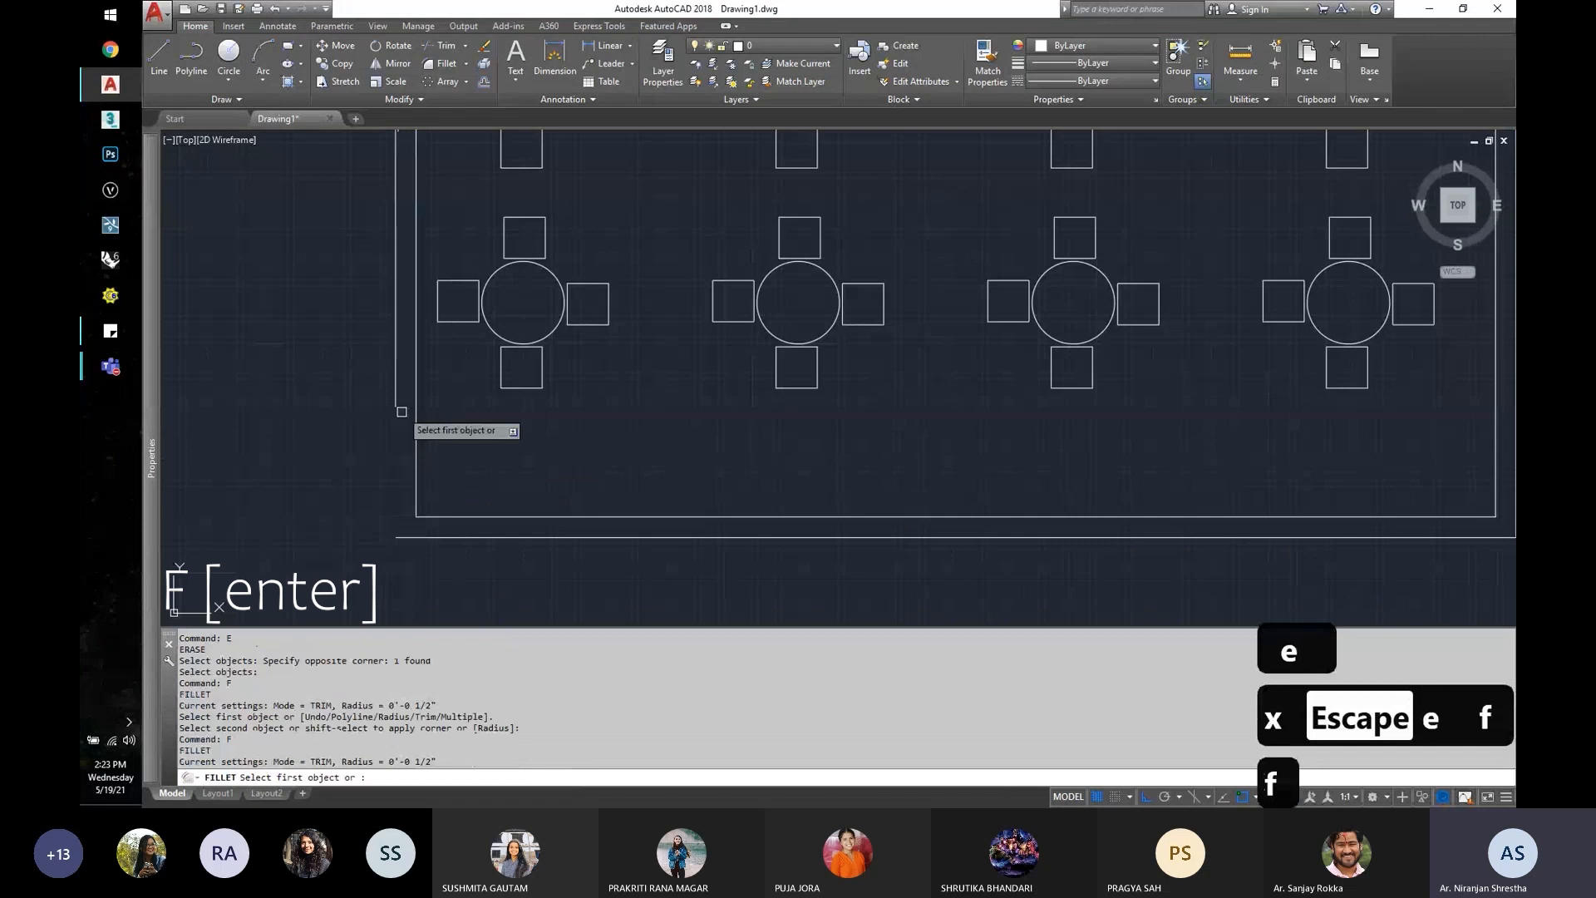
left_click(397, 403)
left_click(436, 531)
scroll(435, 531, "down", 2)
scroll(368, 534, "up", 2)
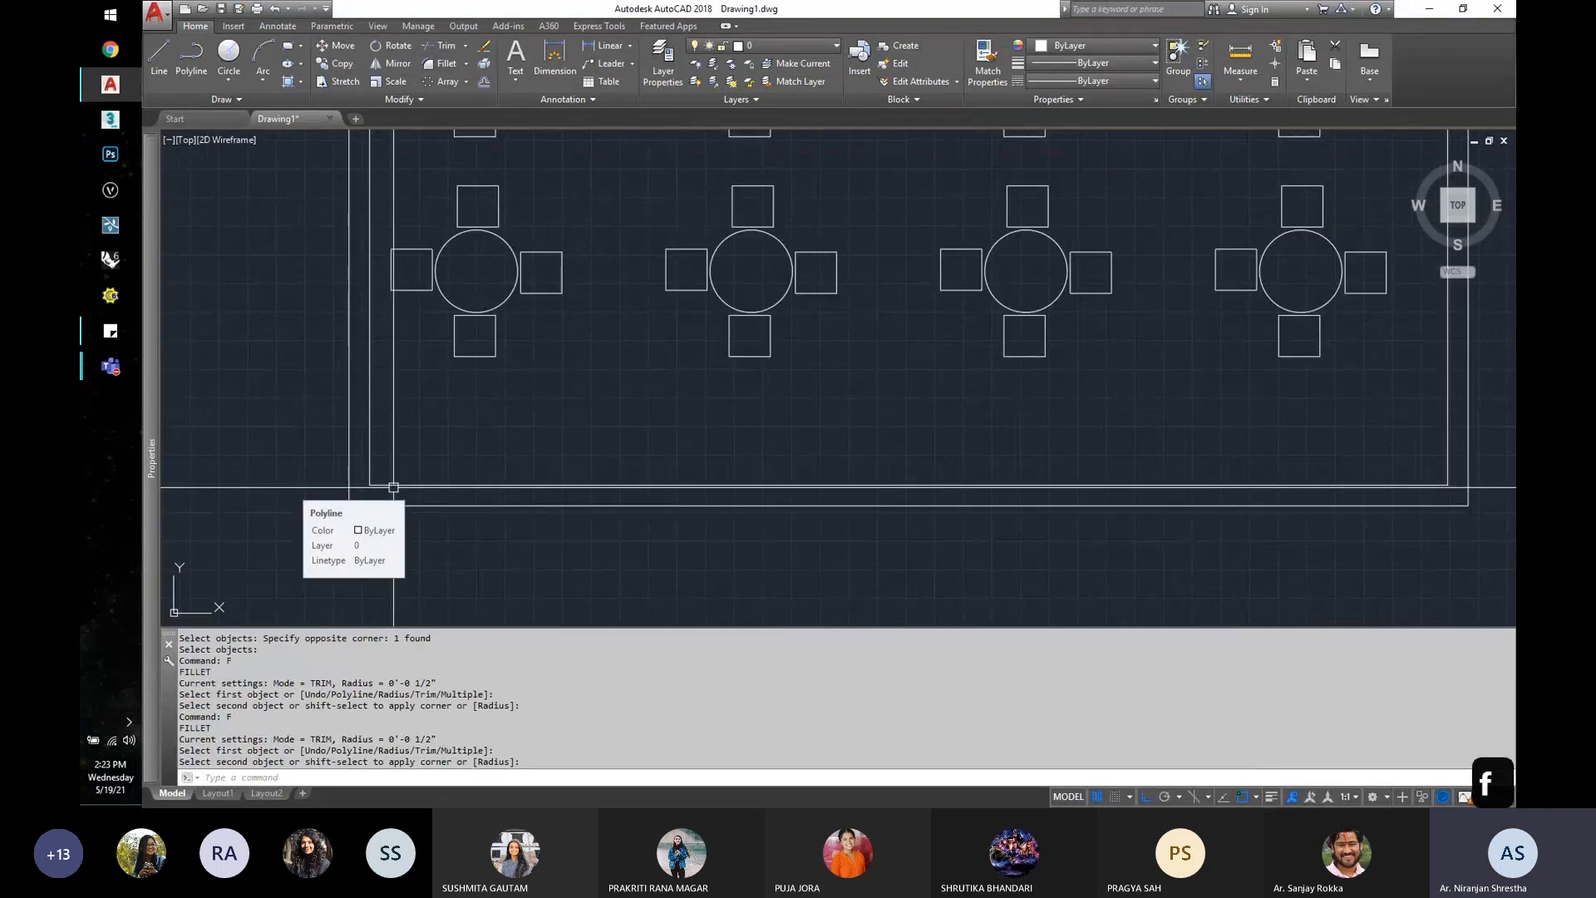
Step: Undo the corner fillets, the explode and the erasures back to the capped door opening with its dimension
key("Return")
key("u")
key("Return")
key("u")
key("Return")
key("u")
key("Return")
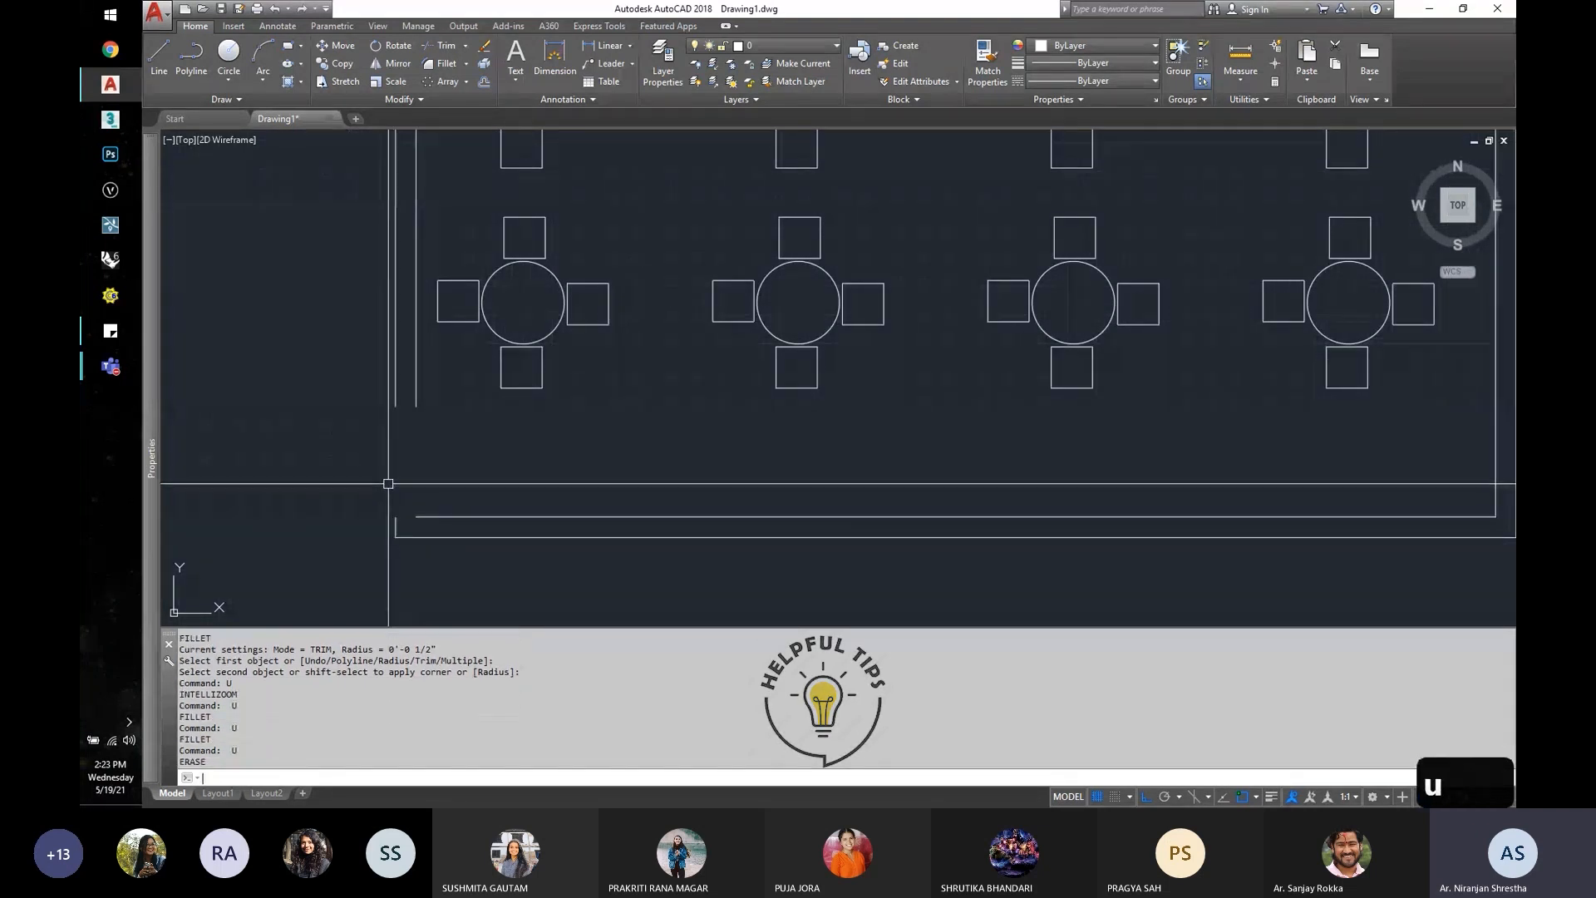
key("u")
key("Return")
key("u")
key("Return")
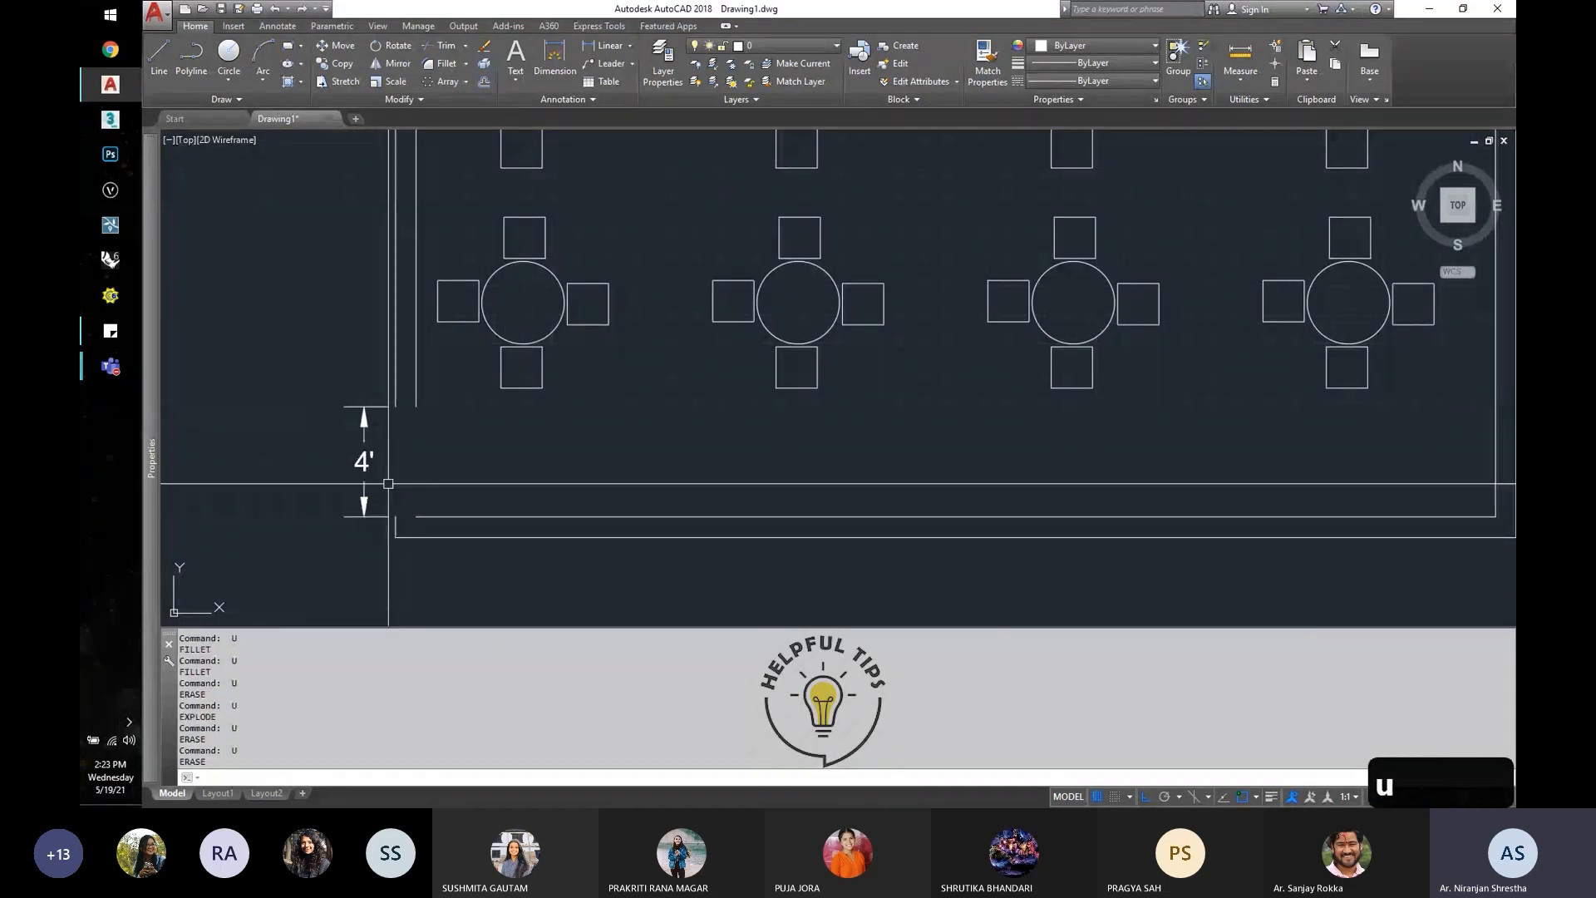
key("Escape")
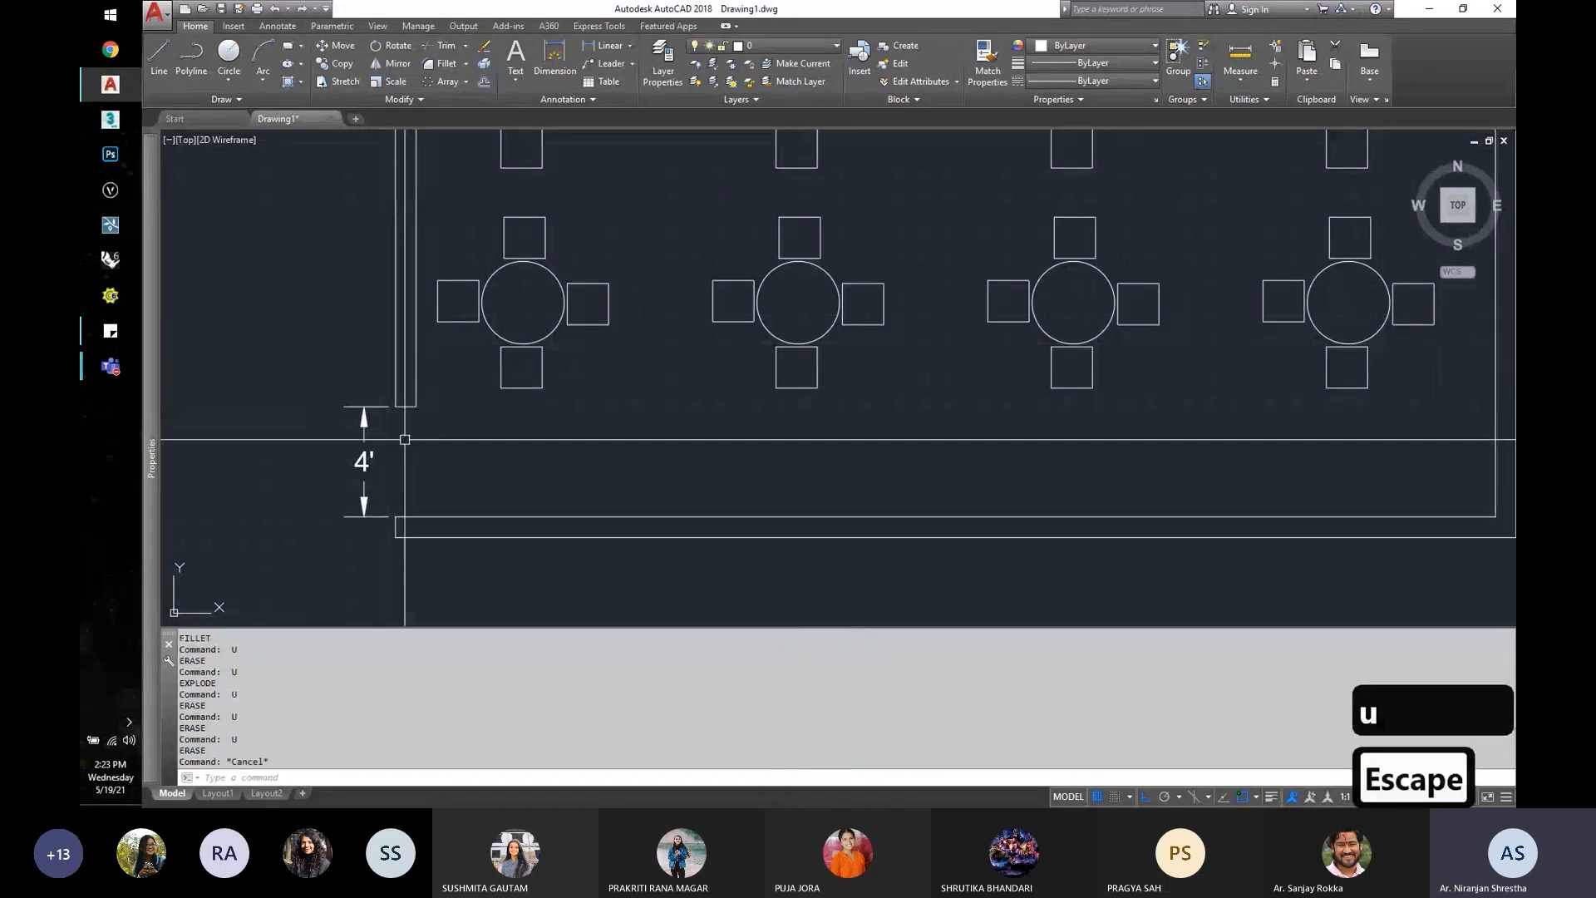
Step: Erase the 4' dimension and the two short lines capping the wall ends at the door opening
type("e")
key("Return")
key("space")
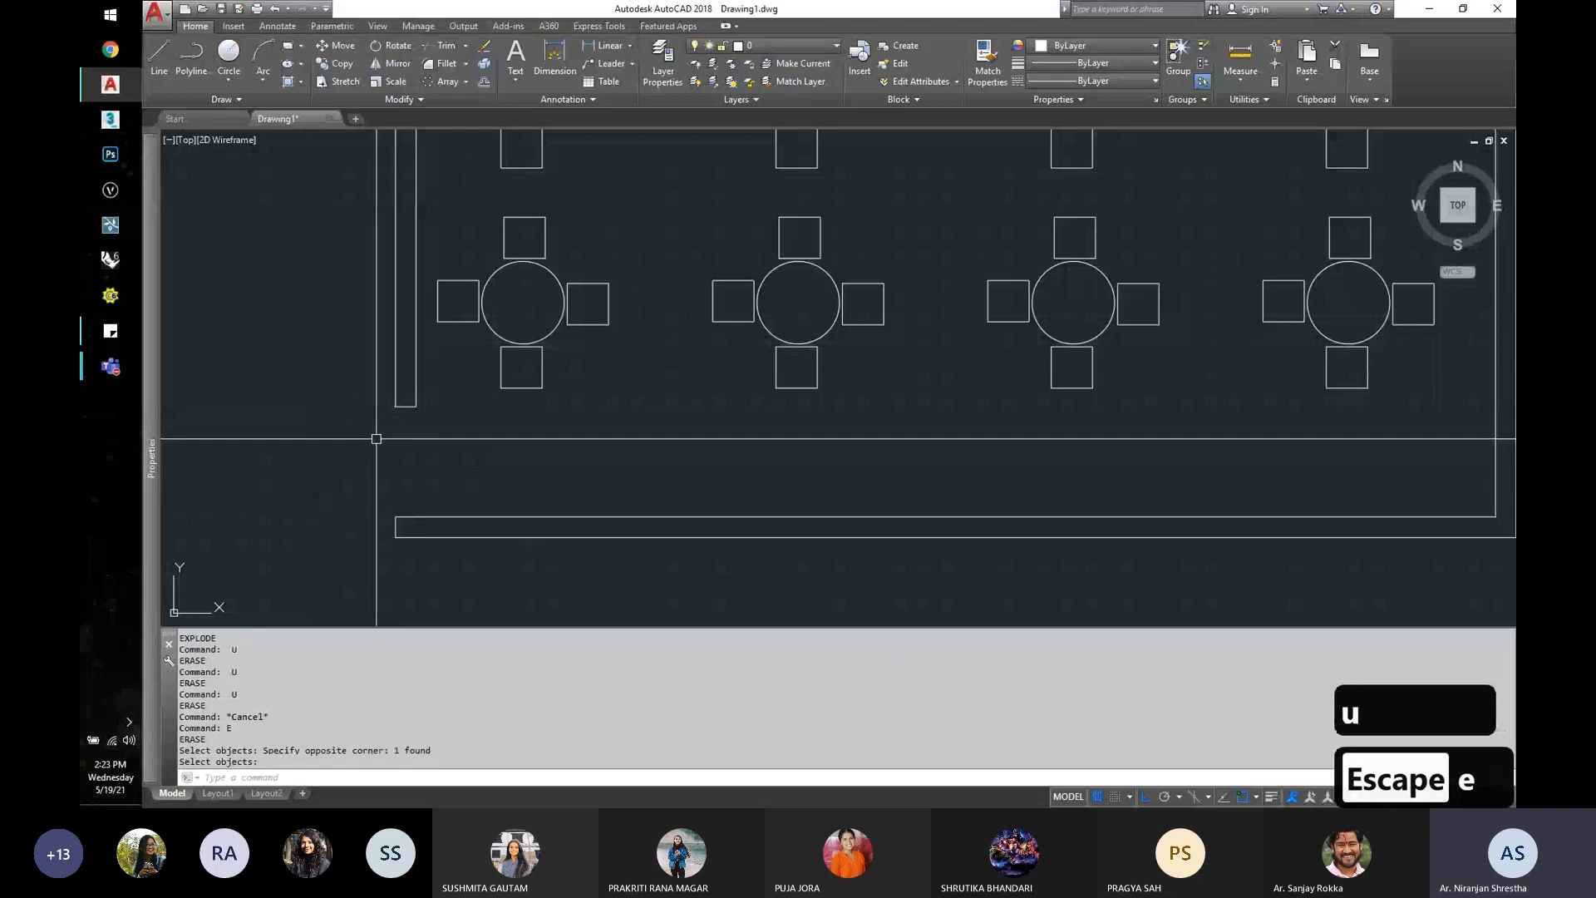
left_click(363, 389)
left_click(438, 421)
type("e")
key("Return")
left_click(381, 496)
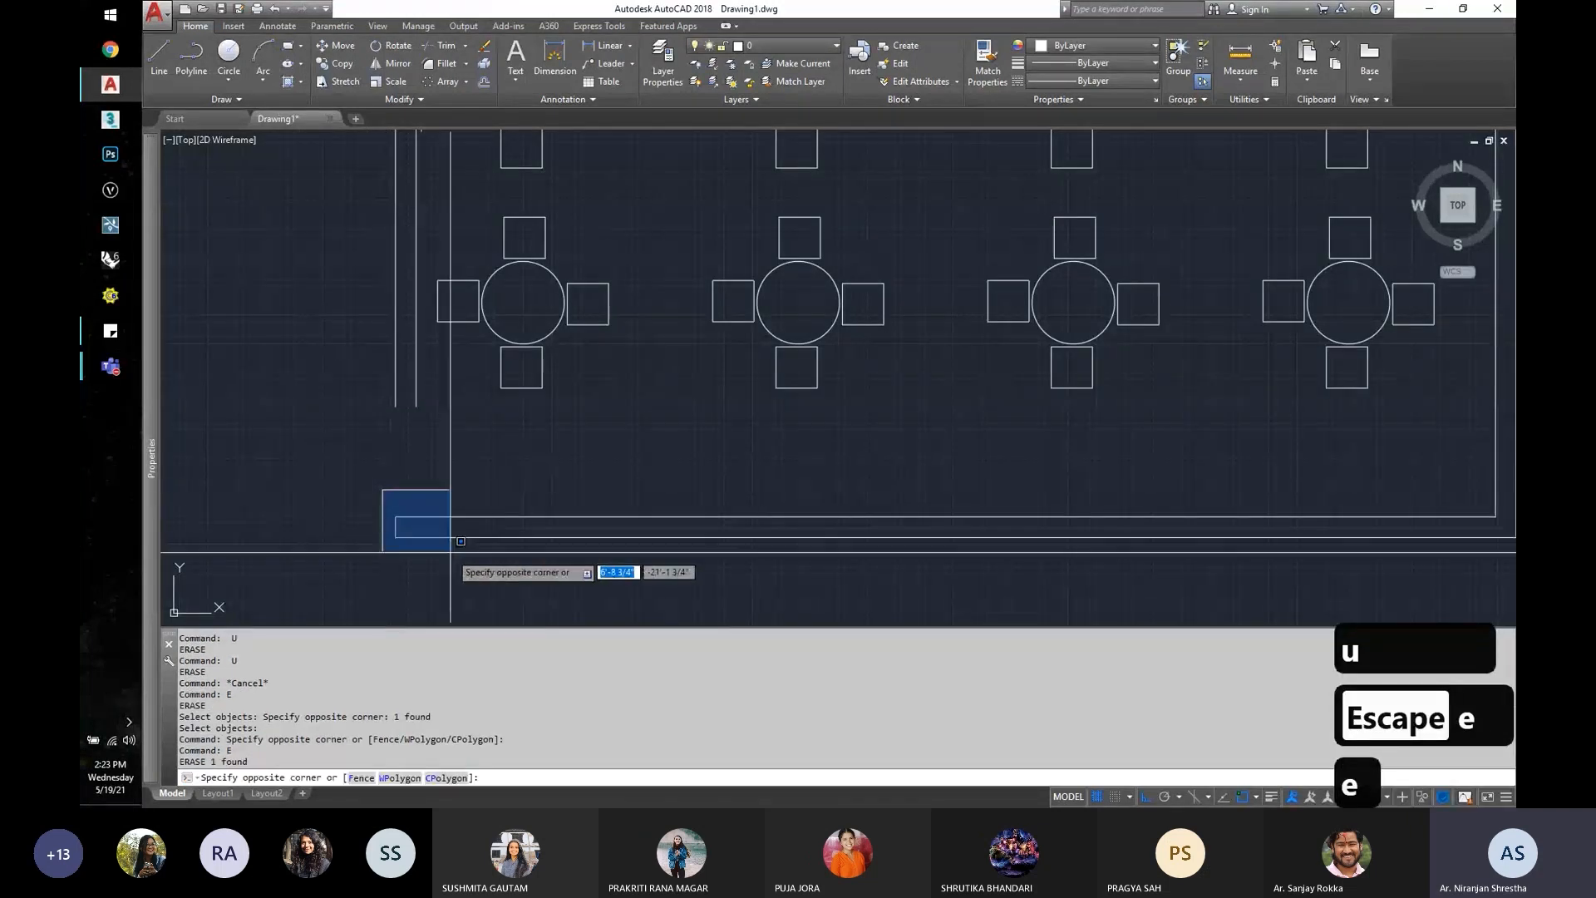
left_click(455, 558)
type("e")
key("Return")
Step: Explode the room's outer wall polyline into separate lines
left_click(407, 537)
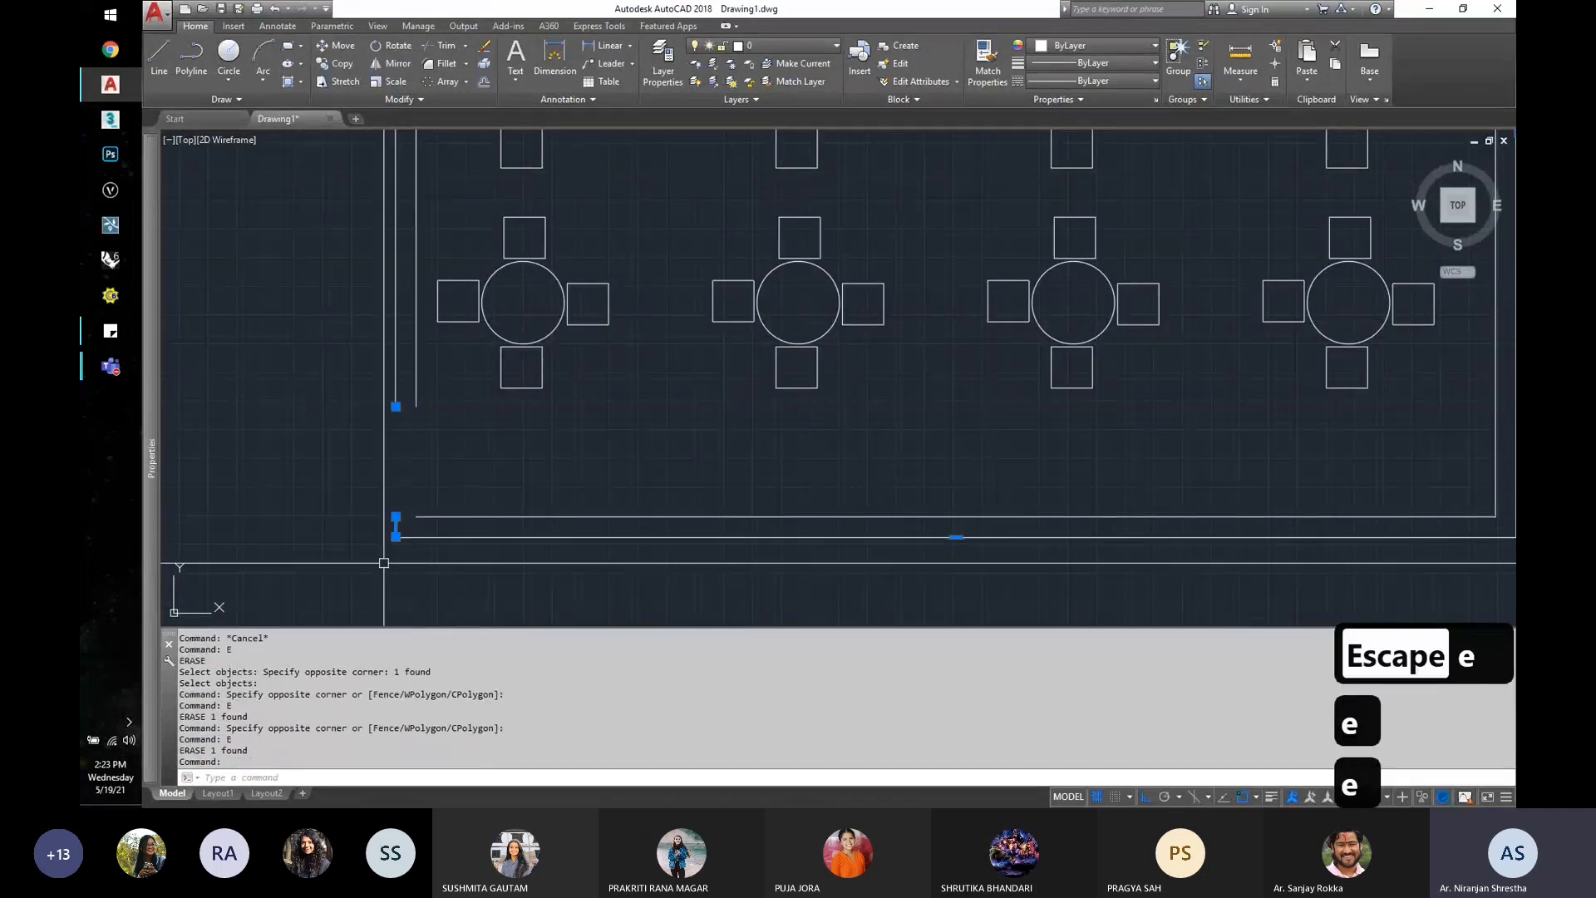
scroll(347, 537, "down", 4)
scroll(347, 537, "up", 2)
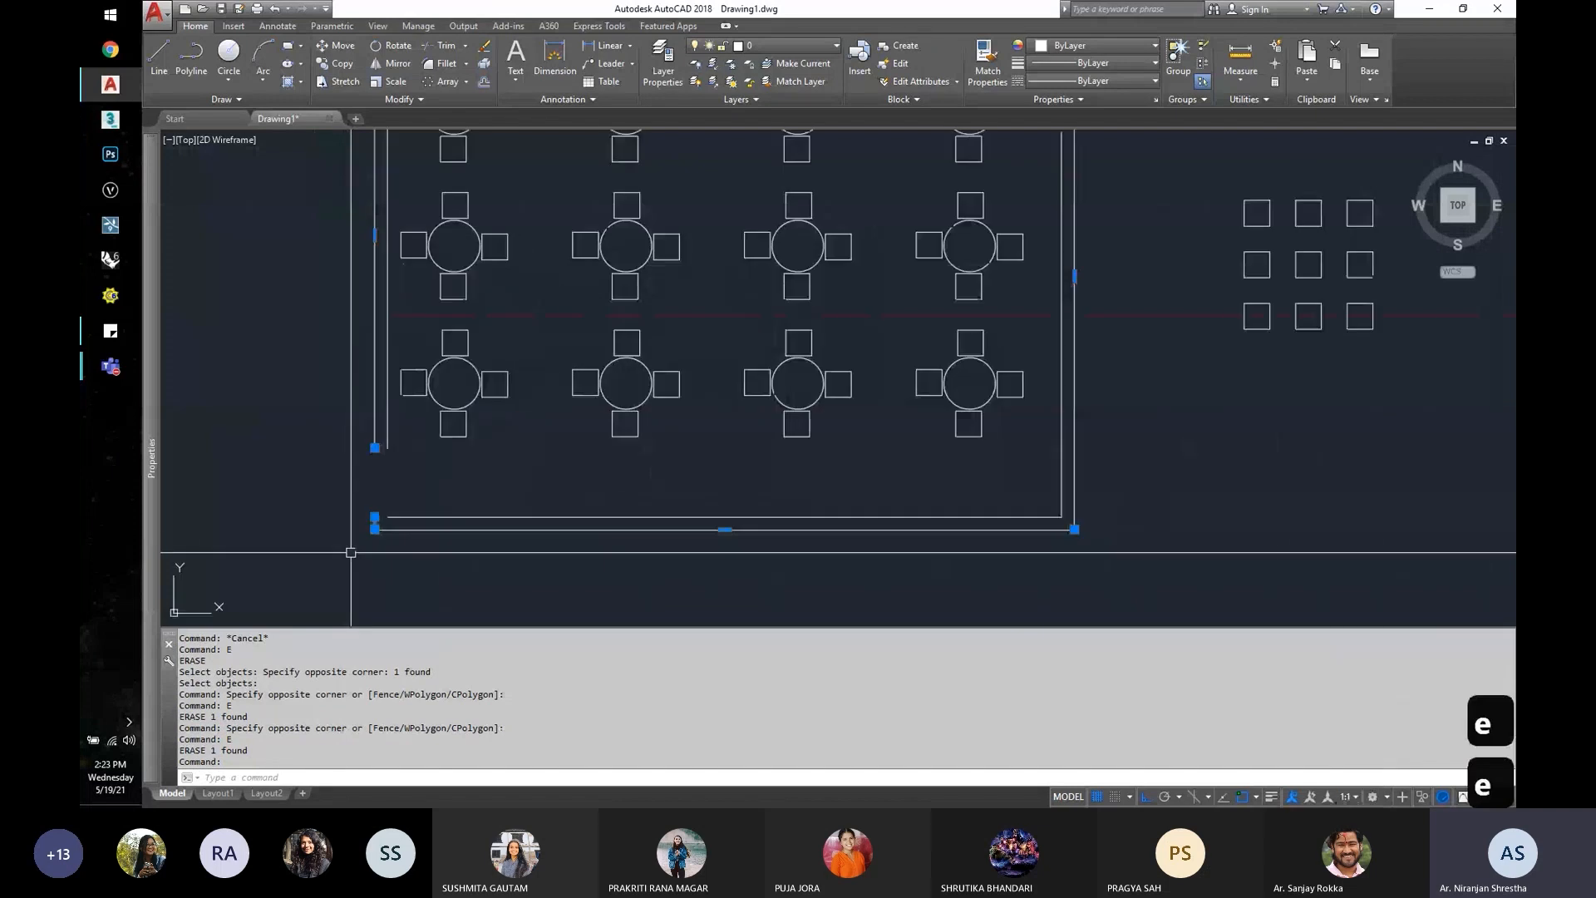
type("x")
key("Return")
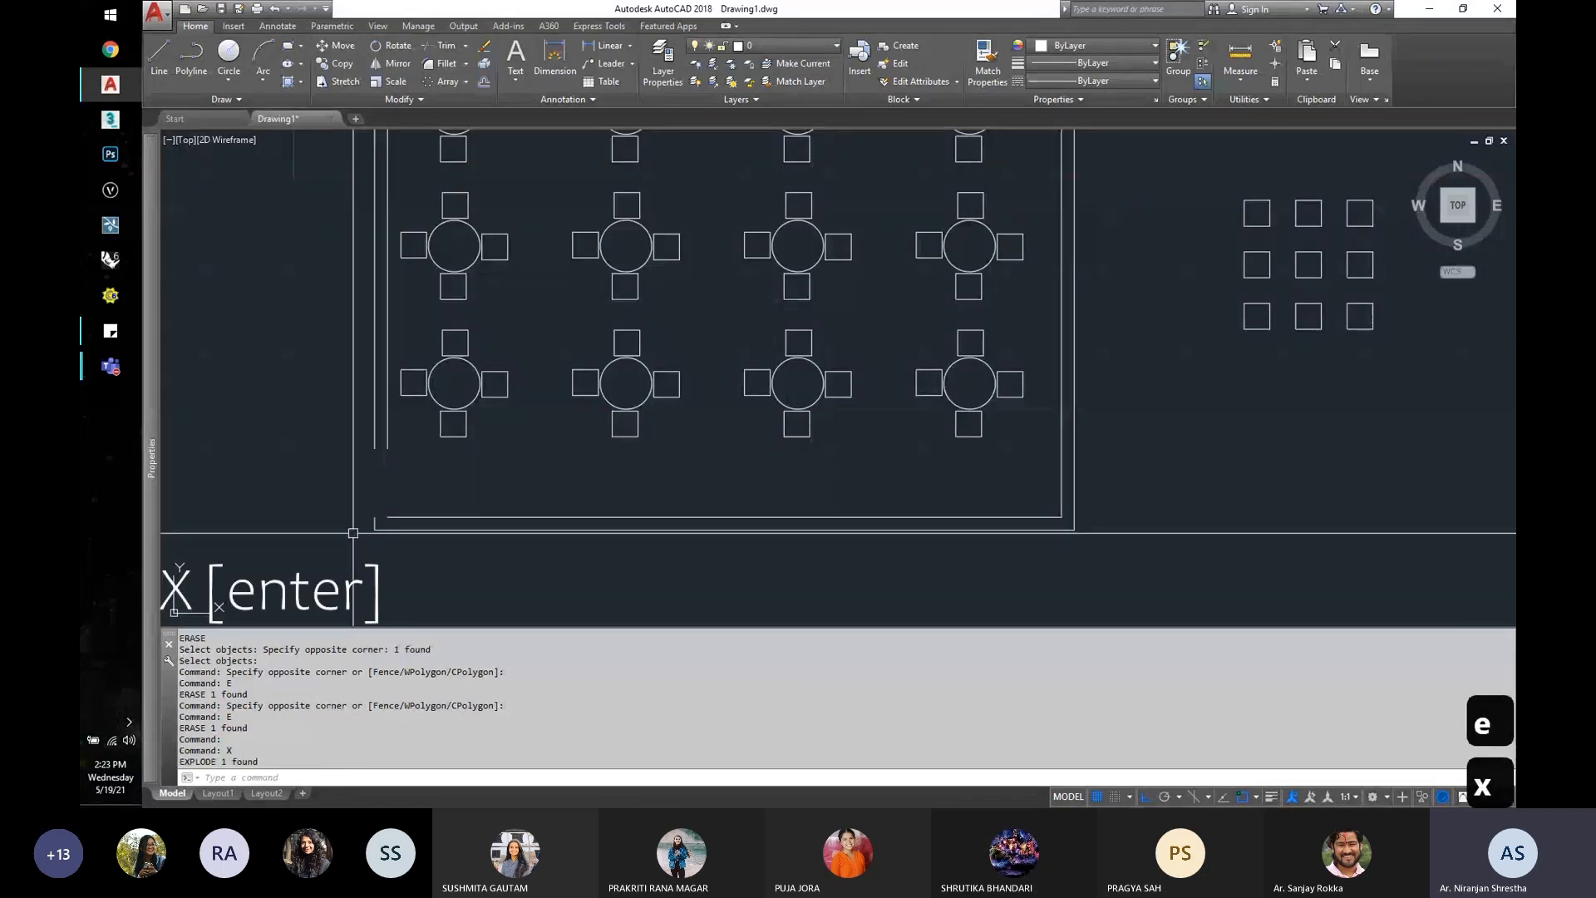
left_click(354, 503)
left_click(388, 552)
key("space")
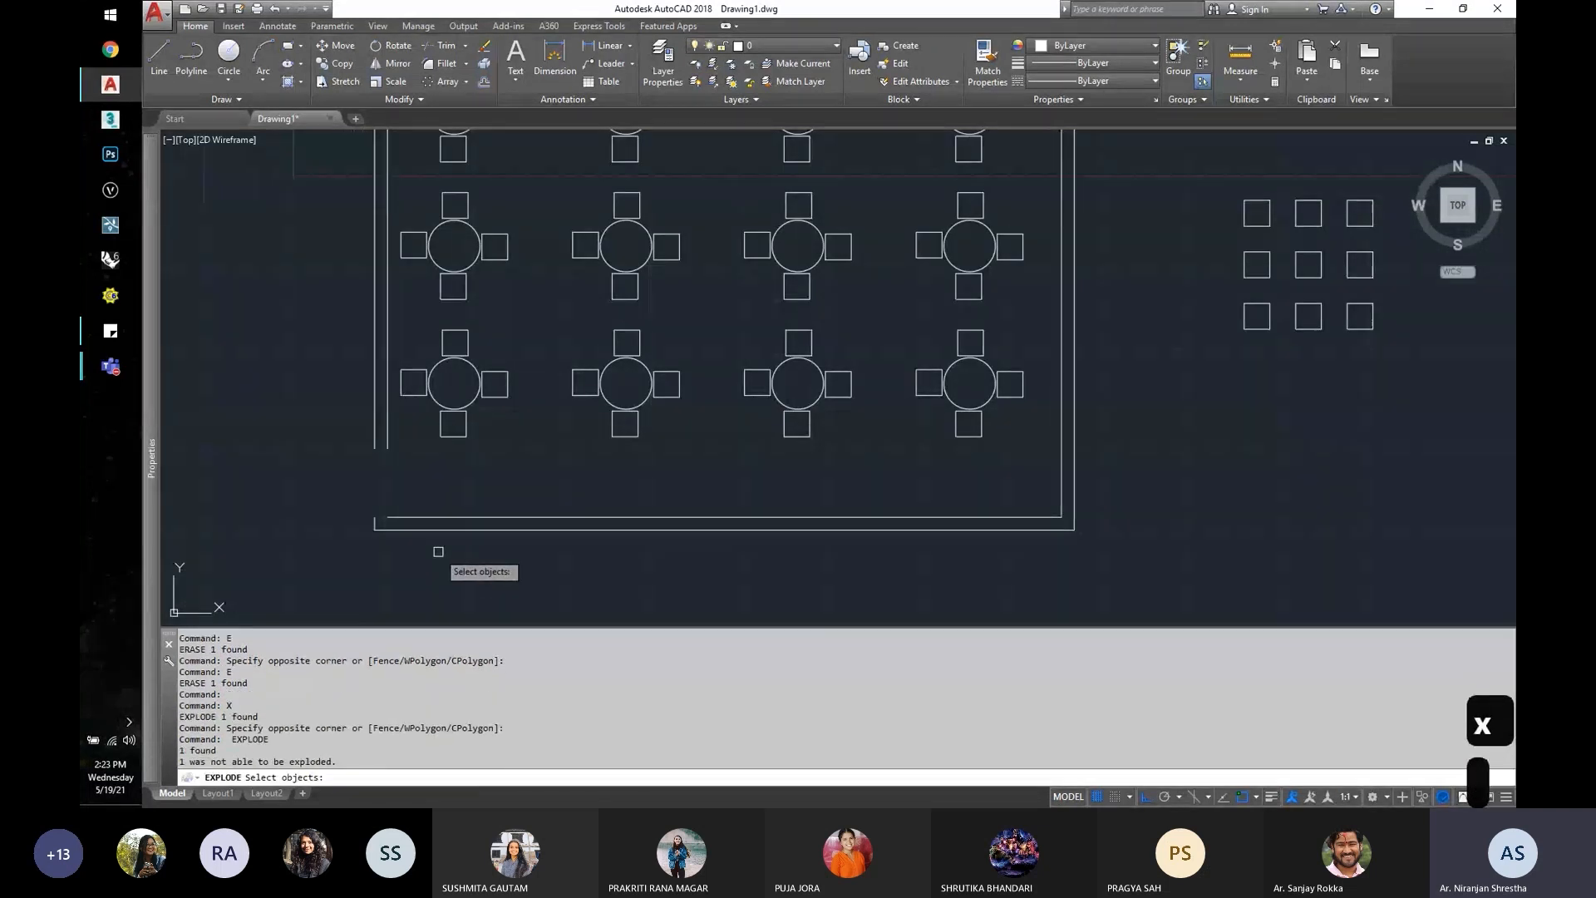
key("Escape")
Step: Erase the short vertical outer wall segment left below the door opening
type("e")
key("space")
left_click(358, 507)
left_click(464, 569)
key("space")
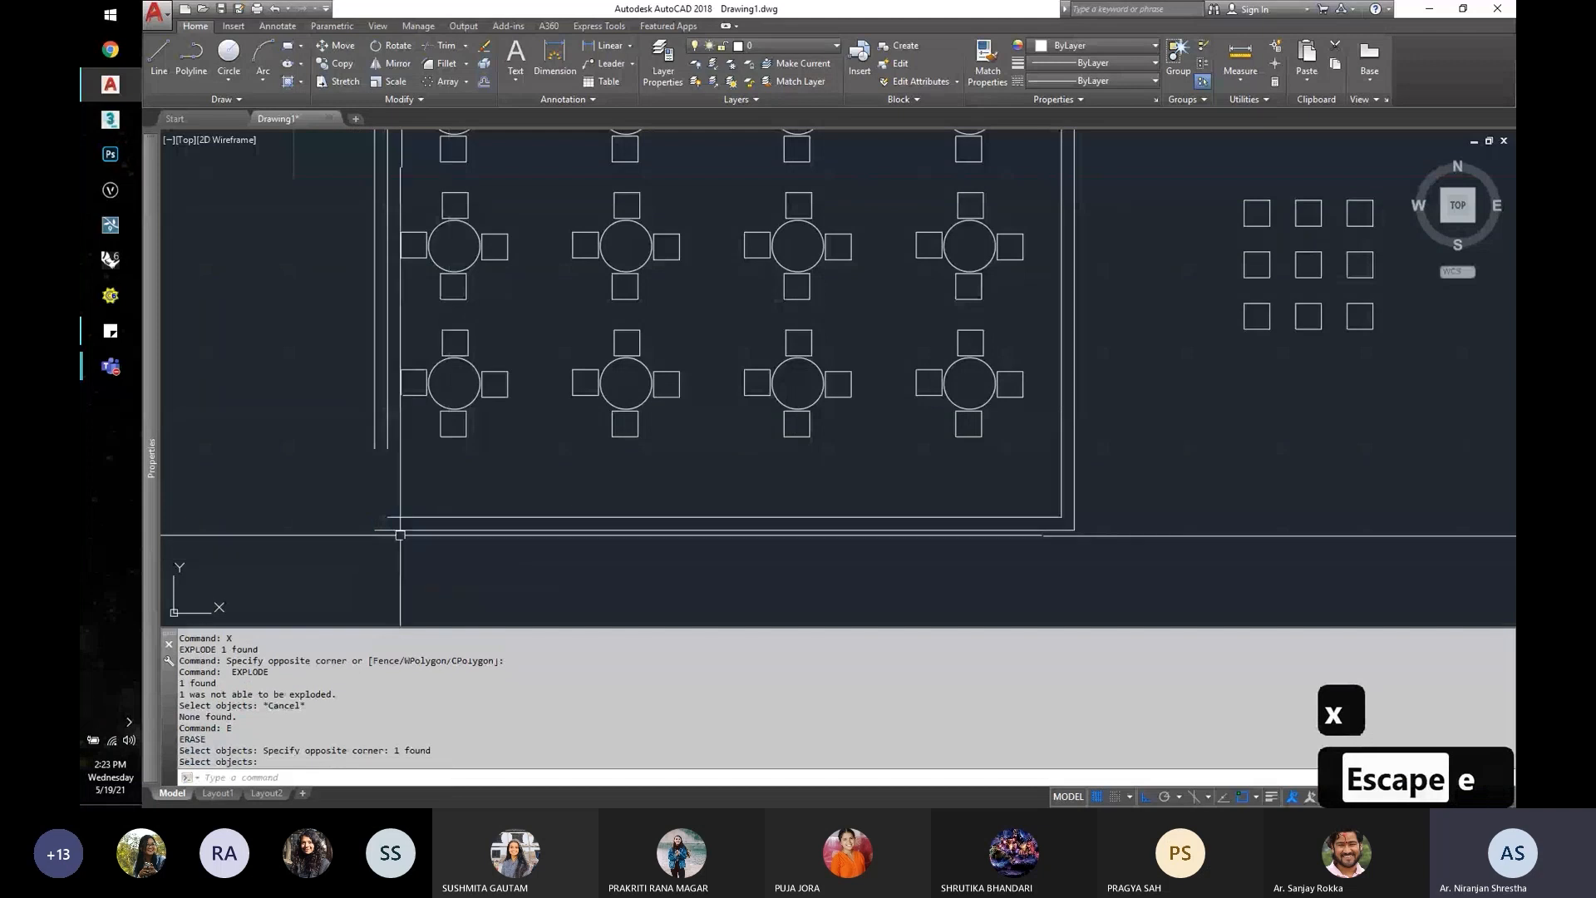
Step: Fillet the inner left wall line with the inner bottom wall line to join them at the room's corner
scroll(391, 526, "up", 2)
middle_click_drag(446, 481, 405, 456)
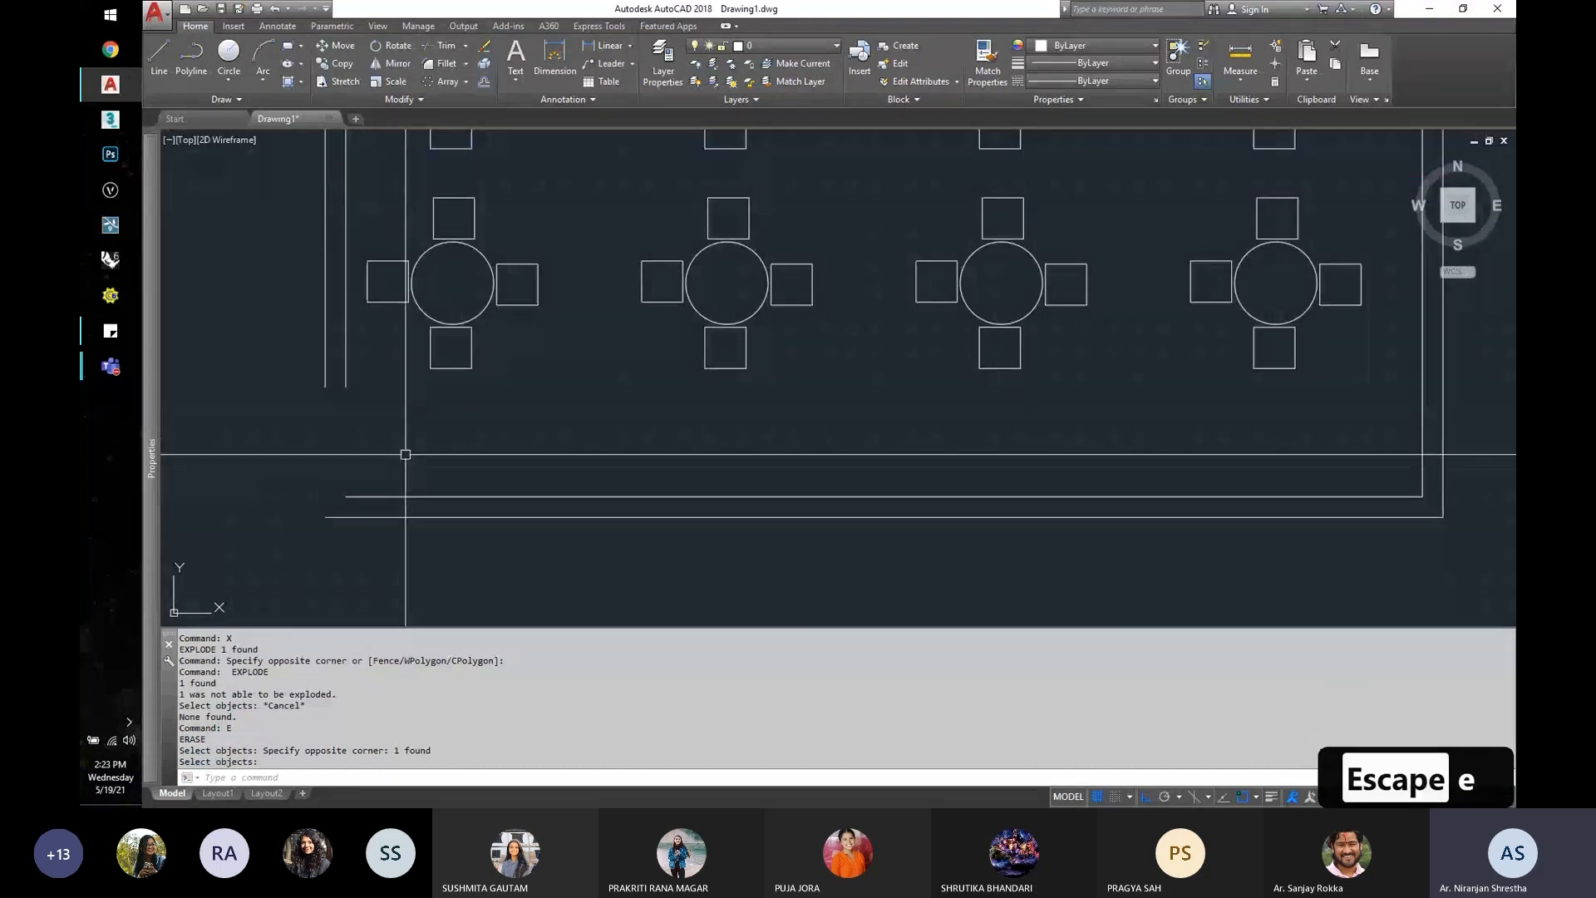
type("f")
key("Return")
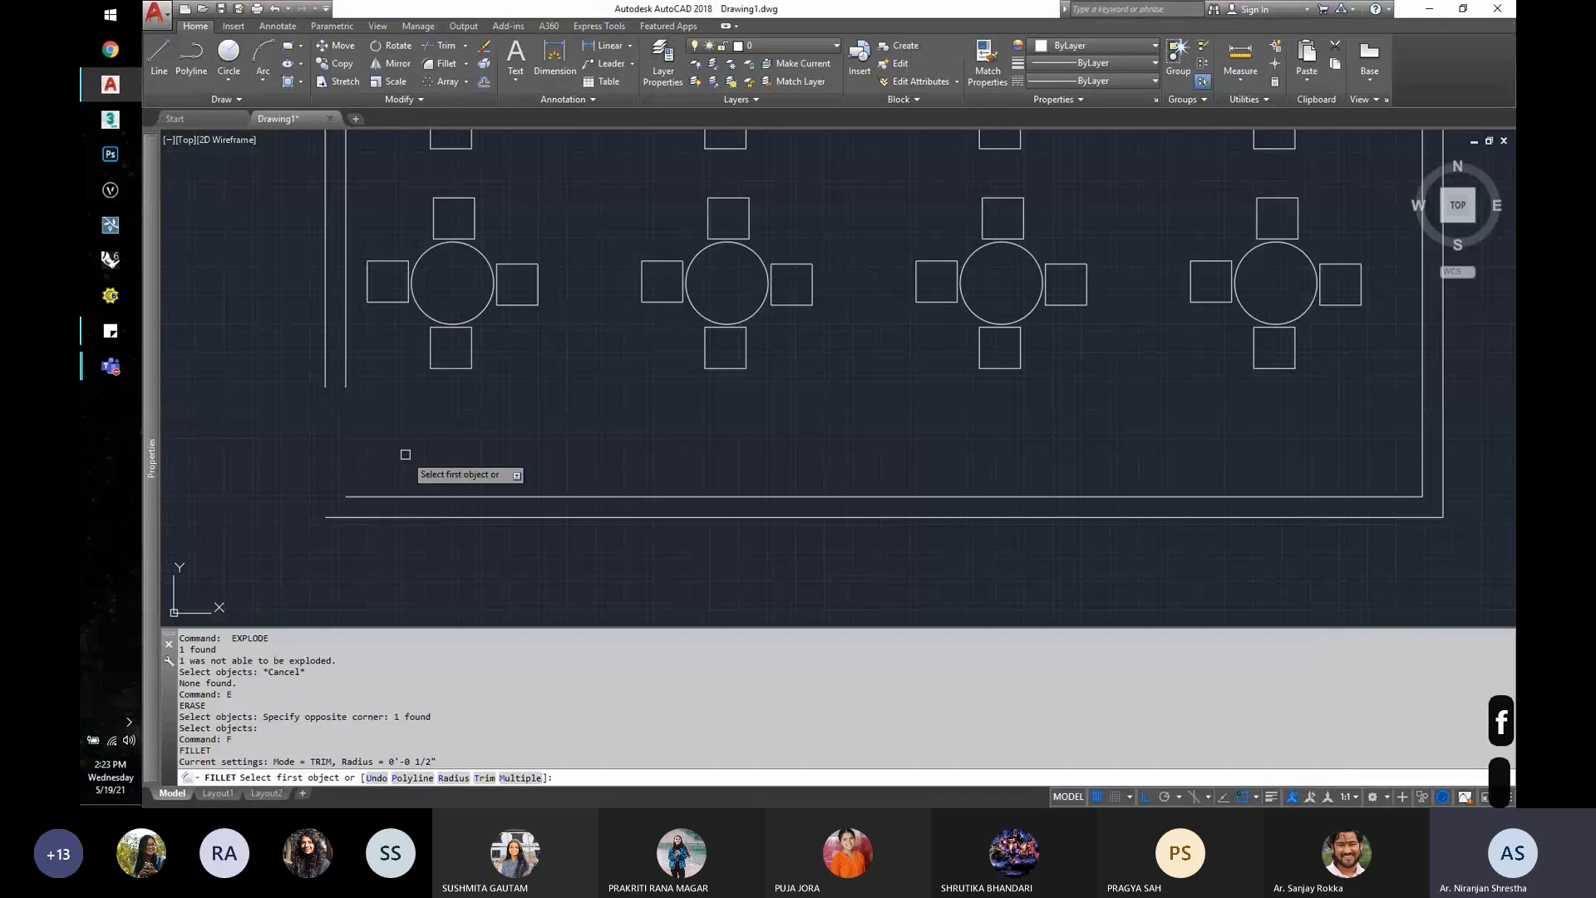
left_click(347, 359)
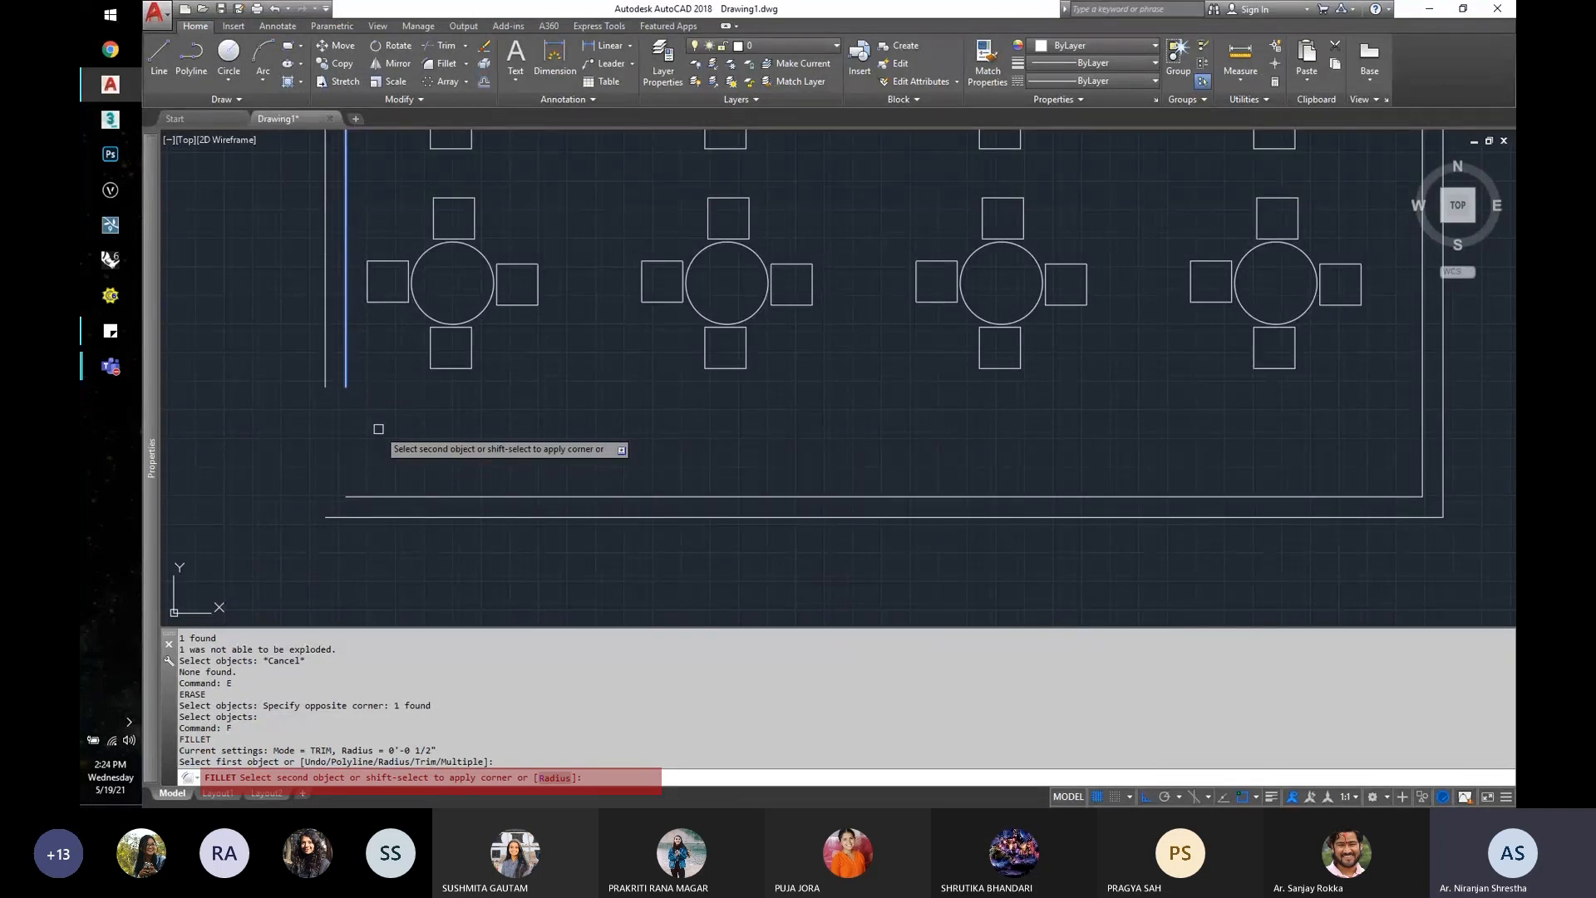
left_click(394, 495)
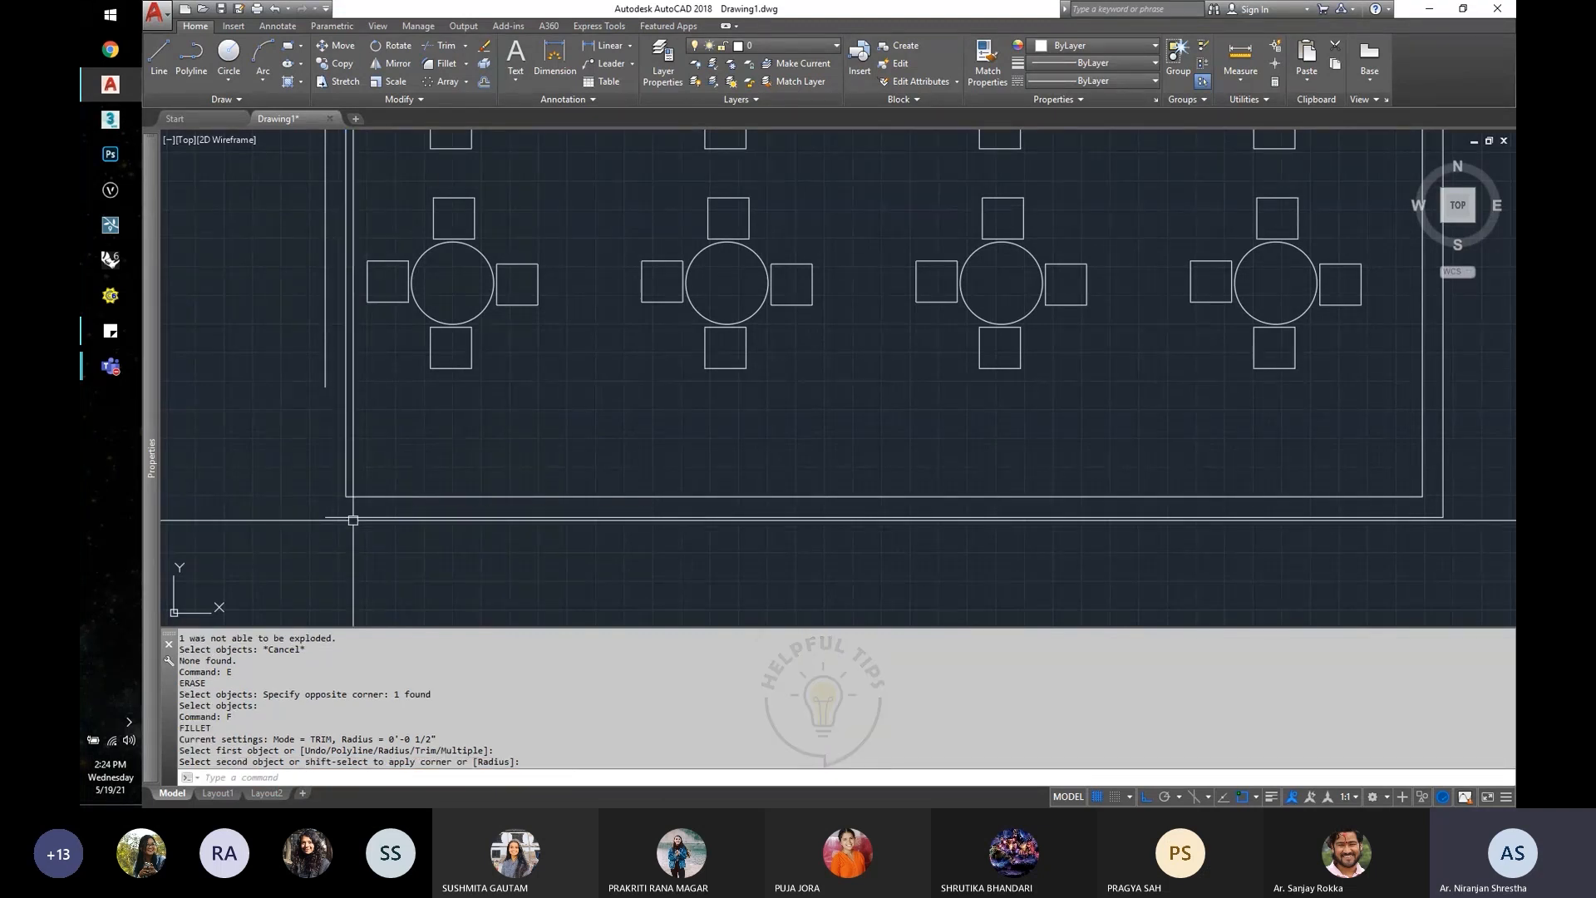
Step: Fillet the outer left wall line with the outer bottom wall line to close the outer corner
type("F")
key("Return")
left_click(325, 374)
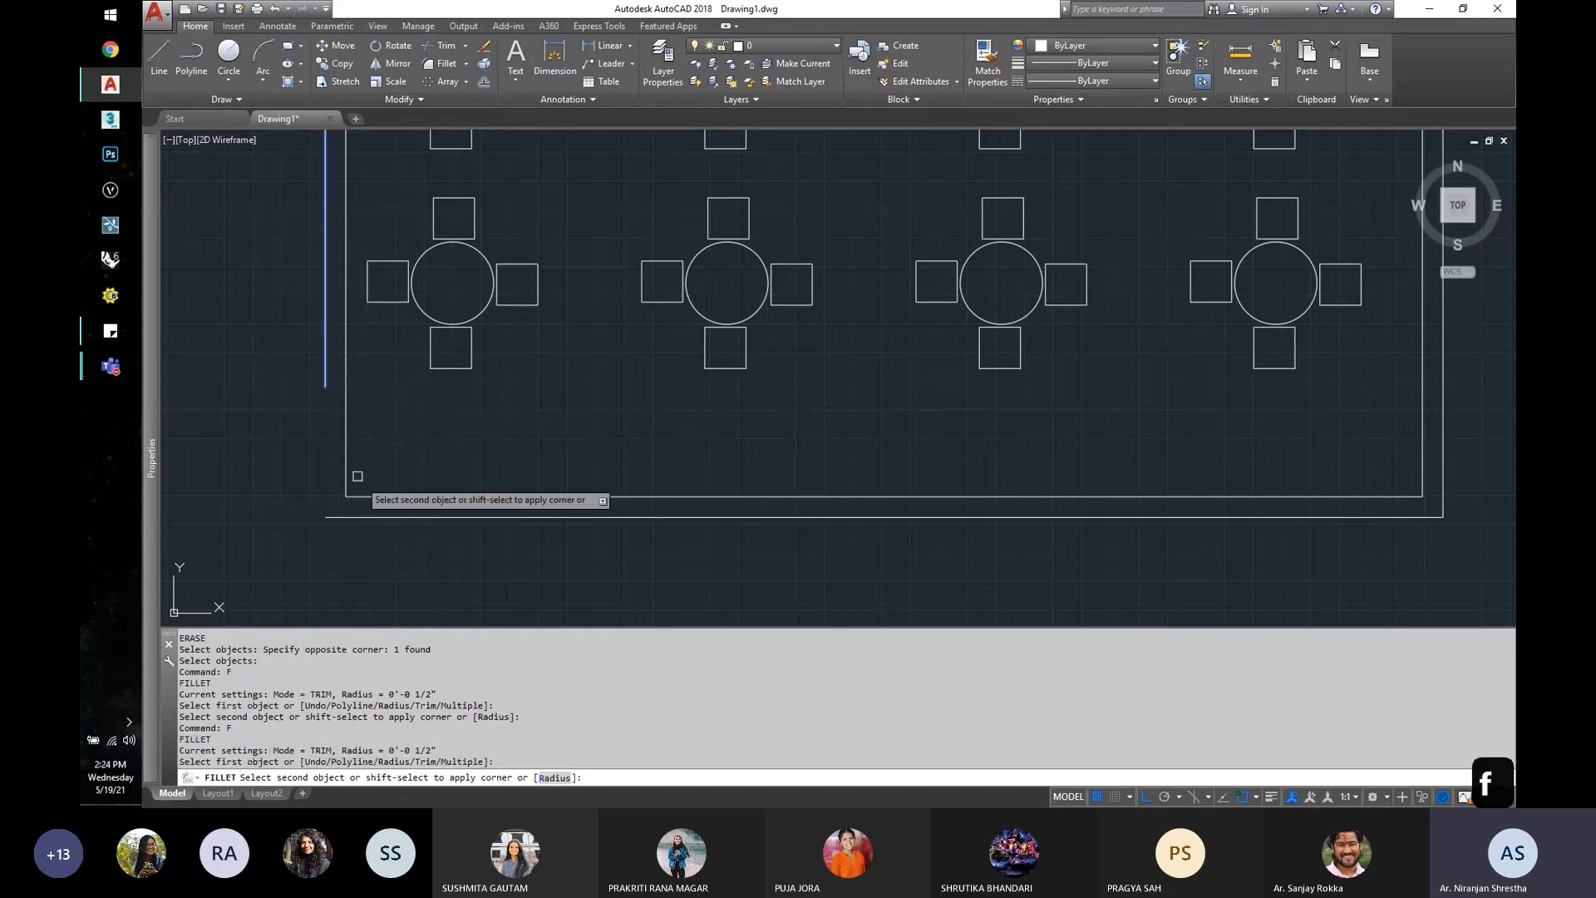
left_click(369, 518)
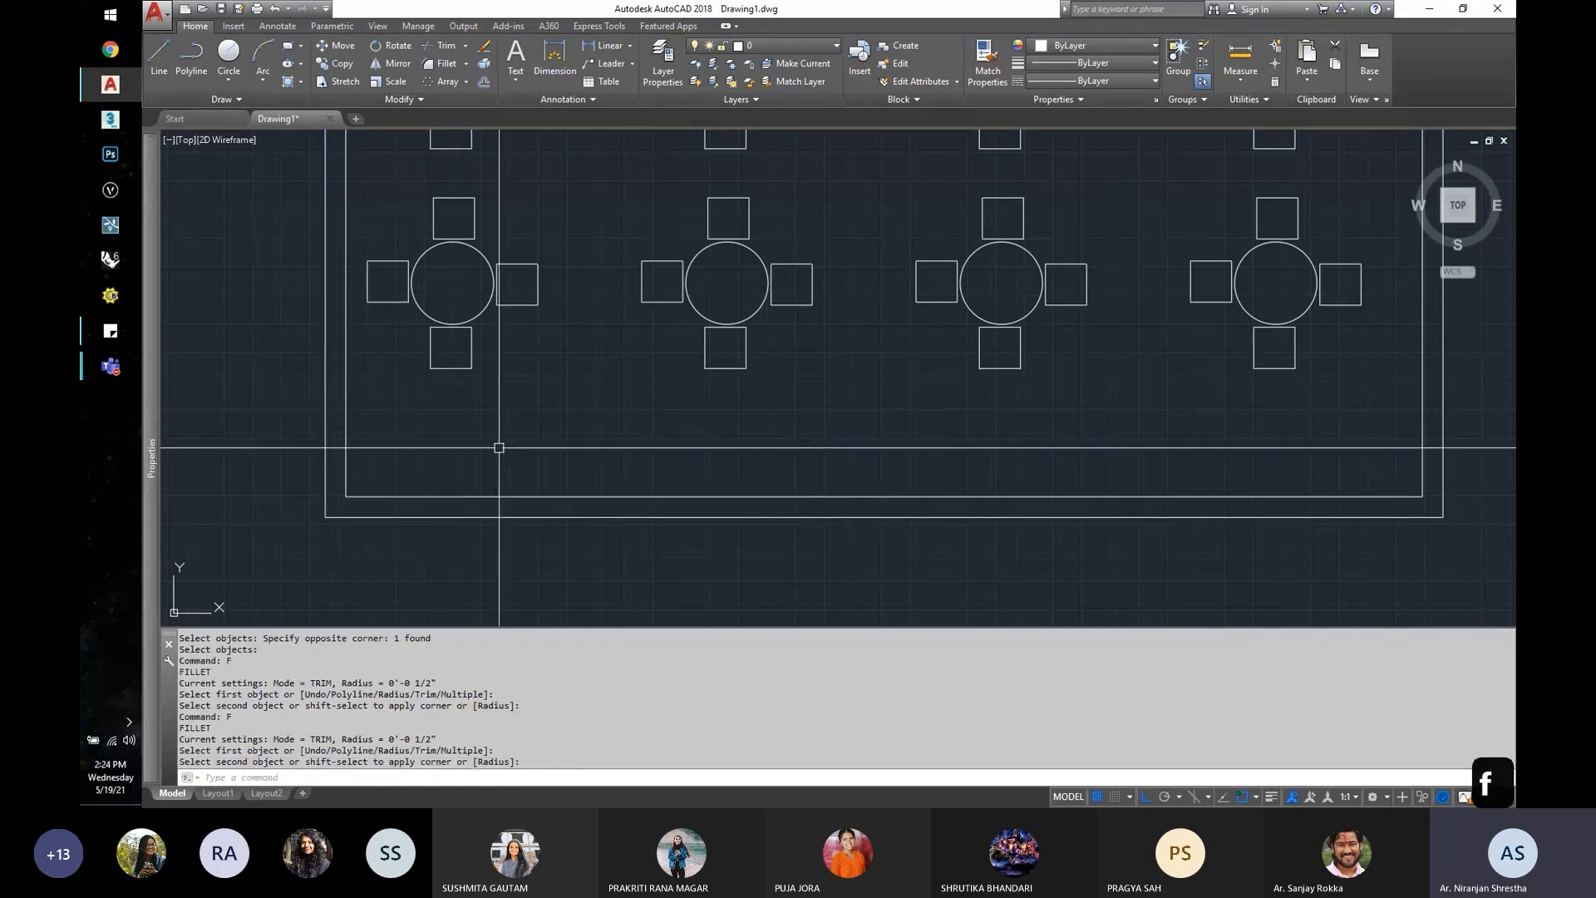
key("Escape")
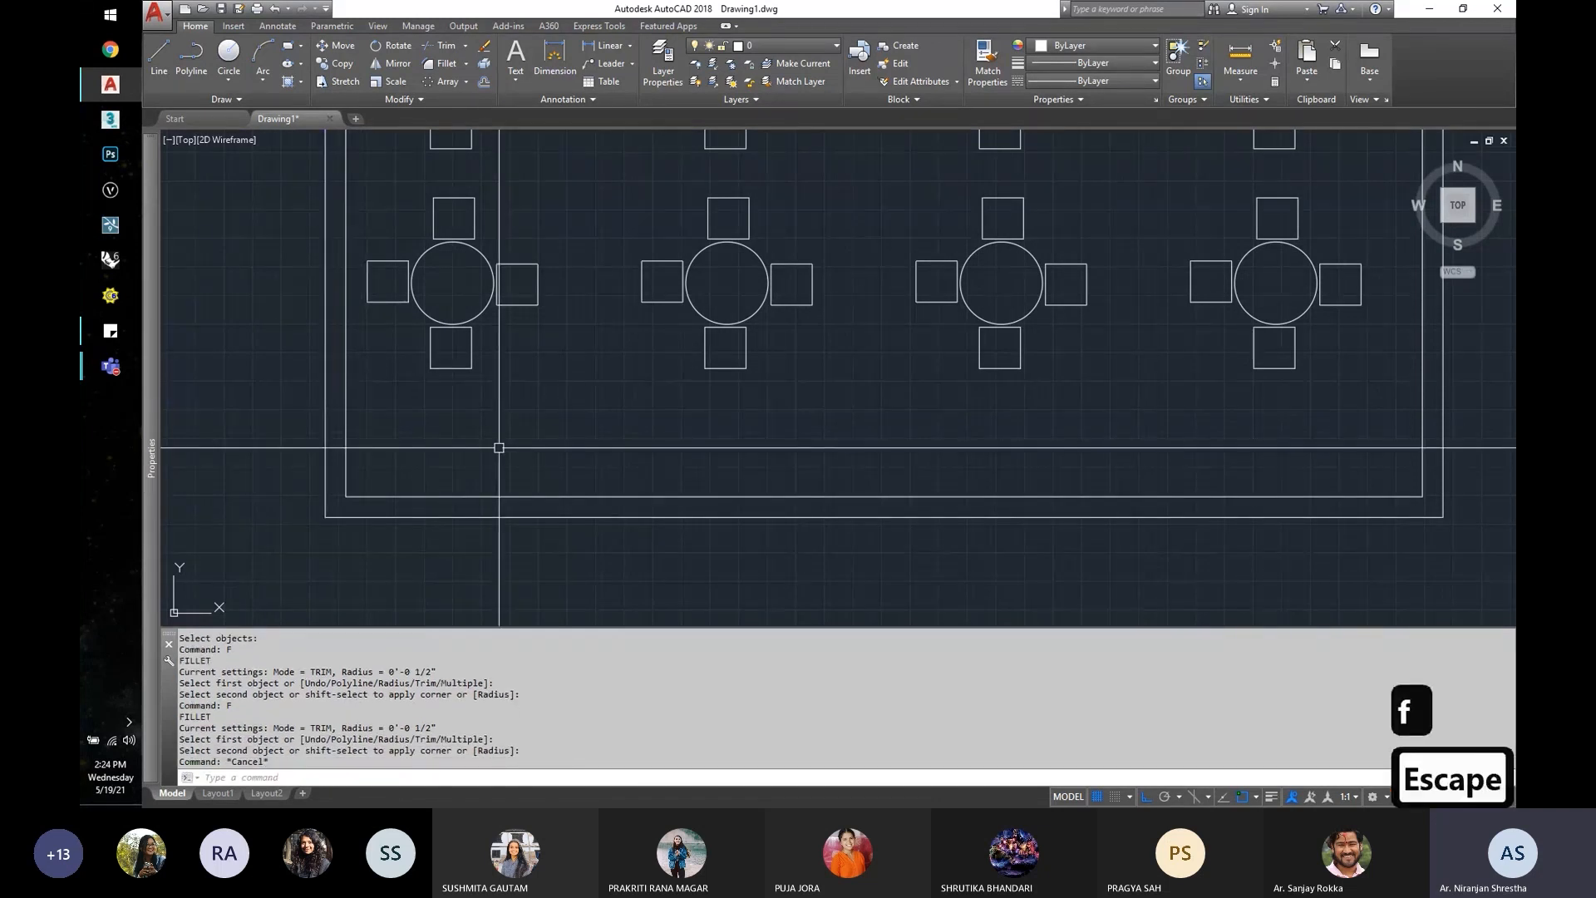
scroll(312, 430, "down", 4)
scroll(312, 430, "up", 4)
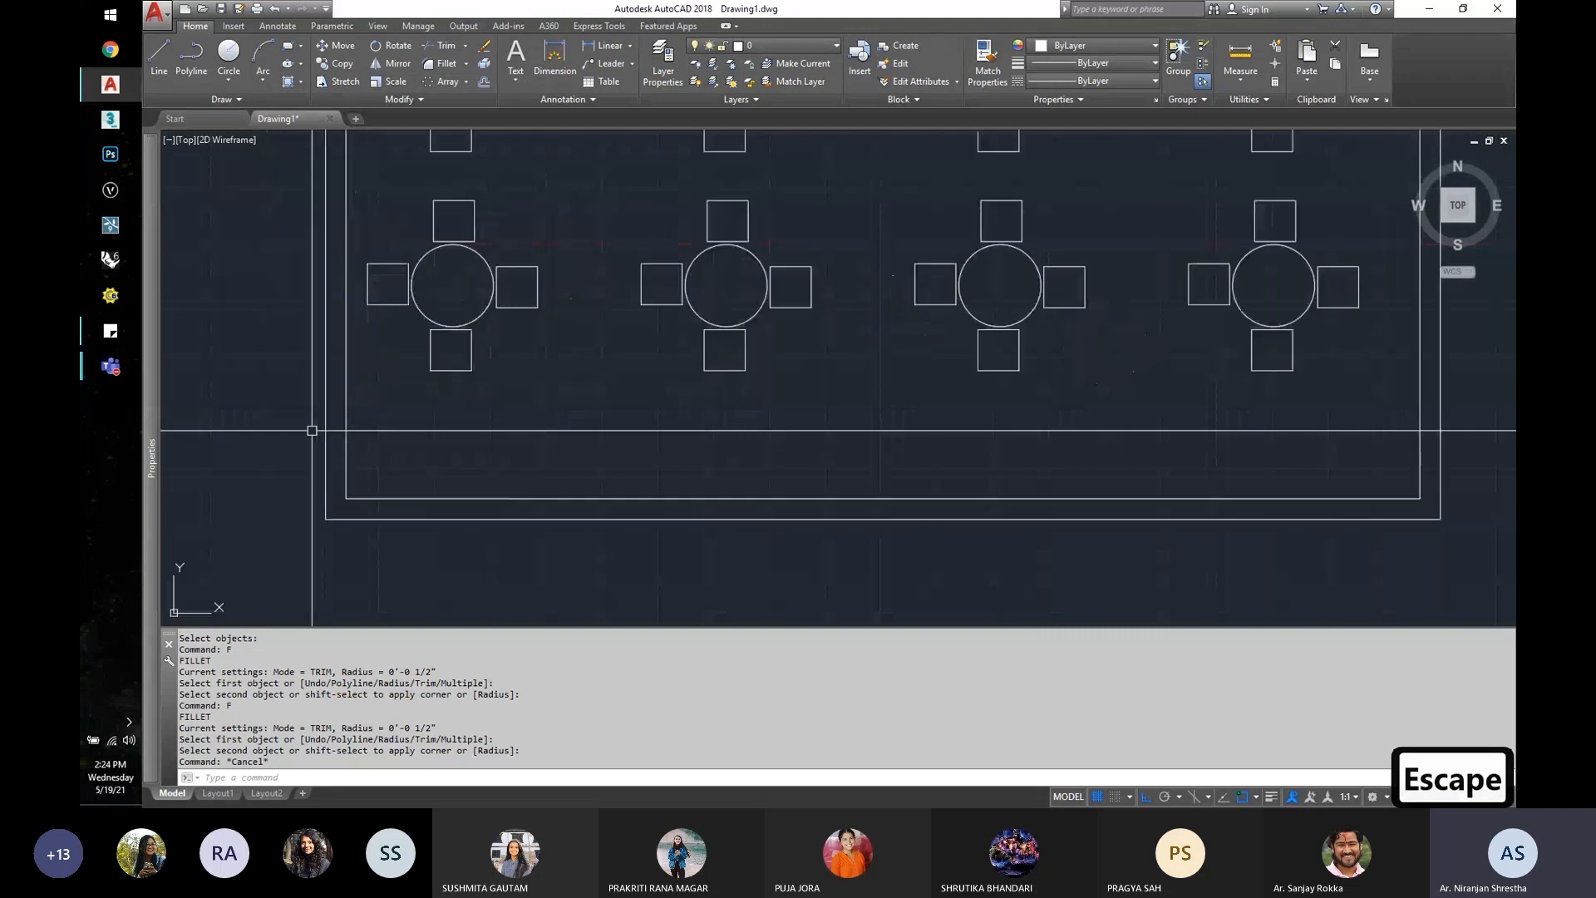
scroll(312, 430, "down", 2)
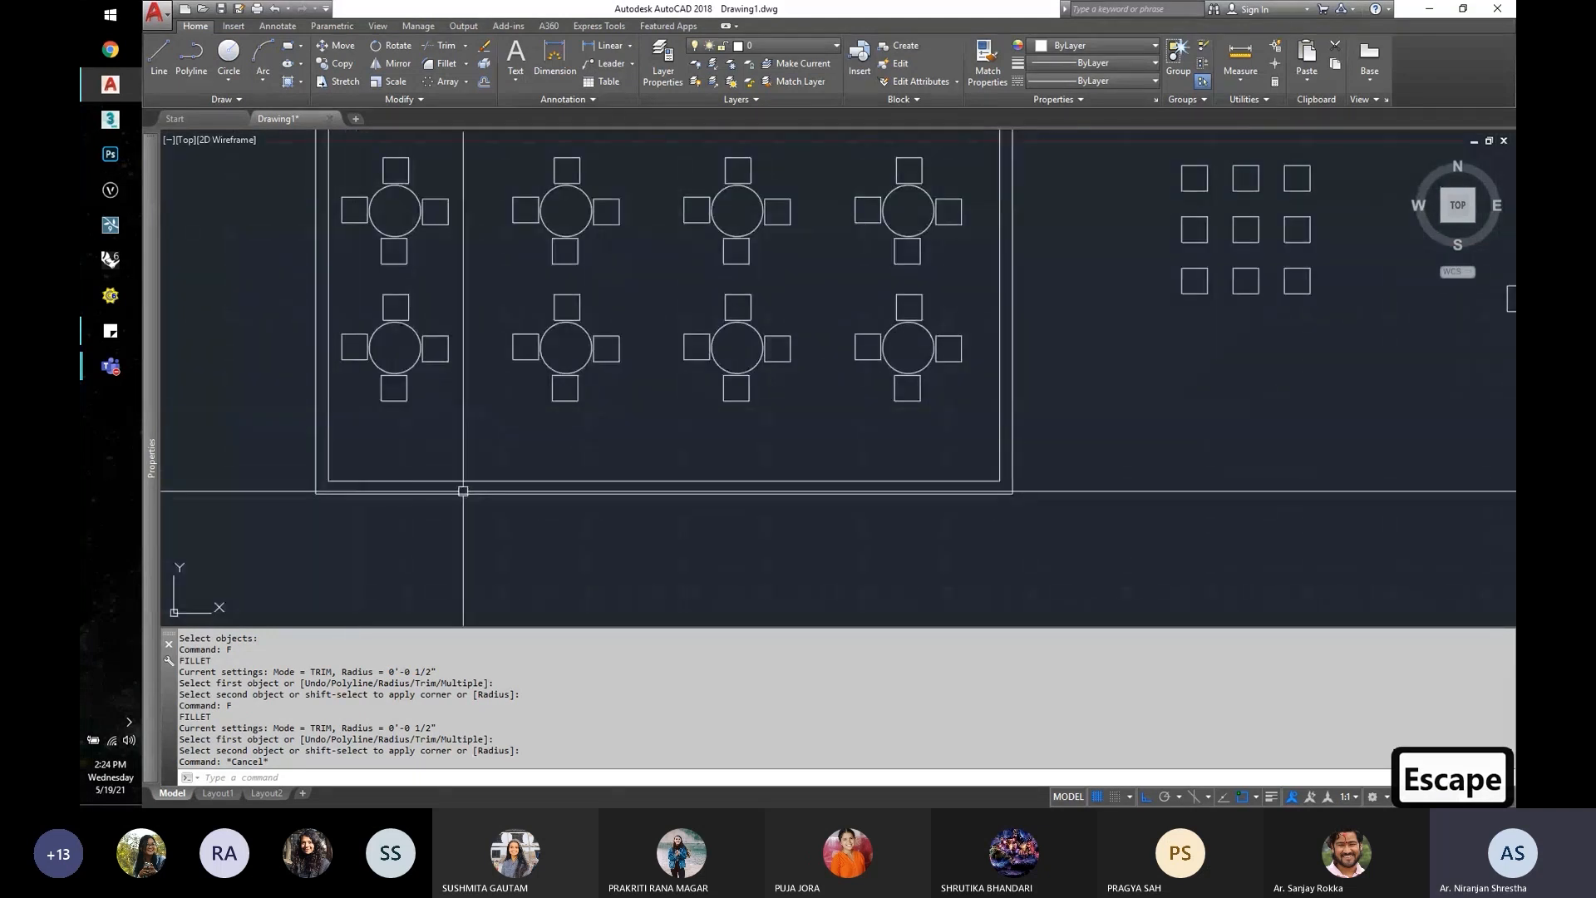
scroll(465, 493, "down", 3)
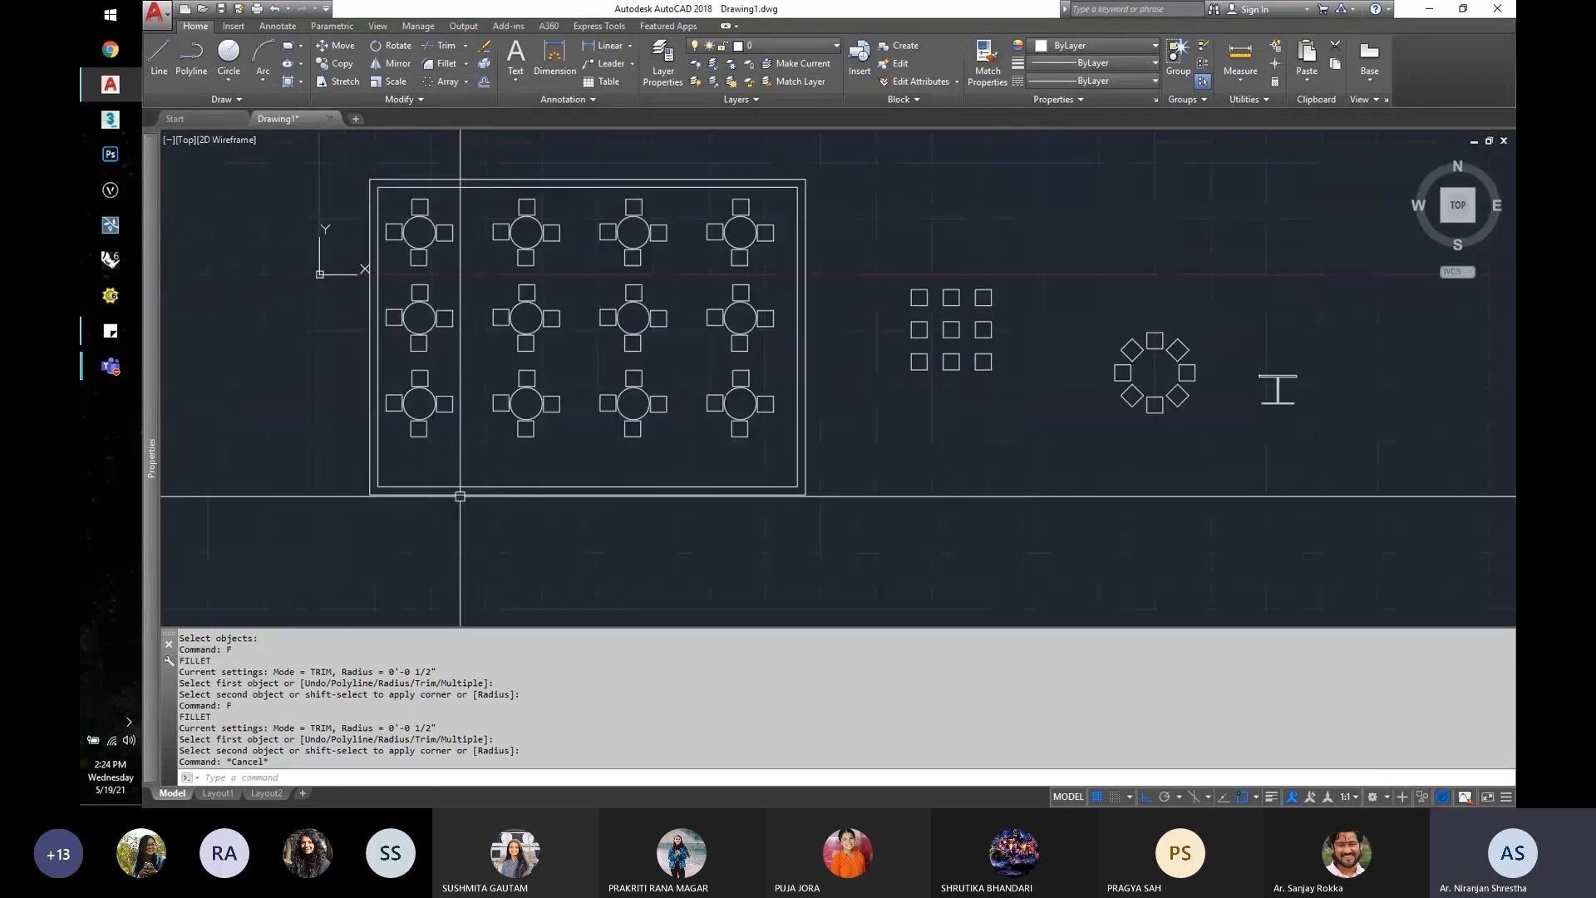
Step: Round the room's lower-left inner wall corner with a fillet of radius 24
scroll(460, 496, "up", 3)
scroll(432, 490, "up", 2)
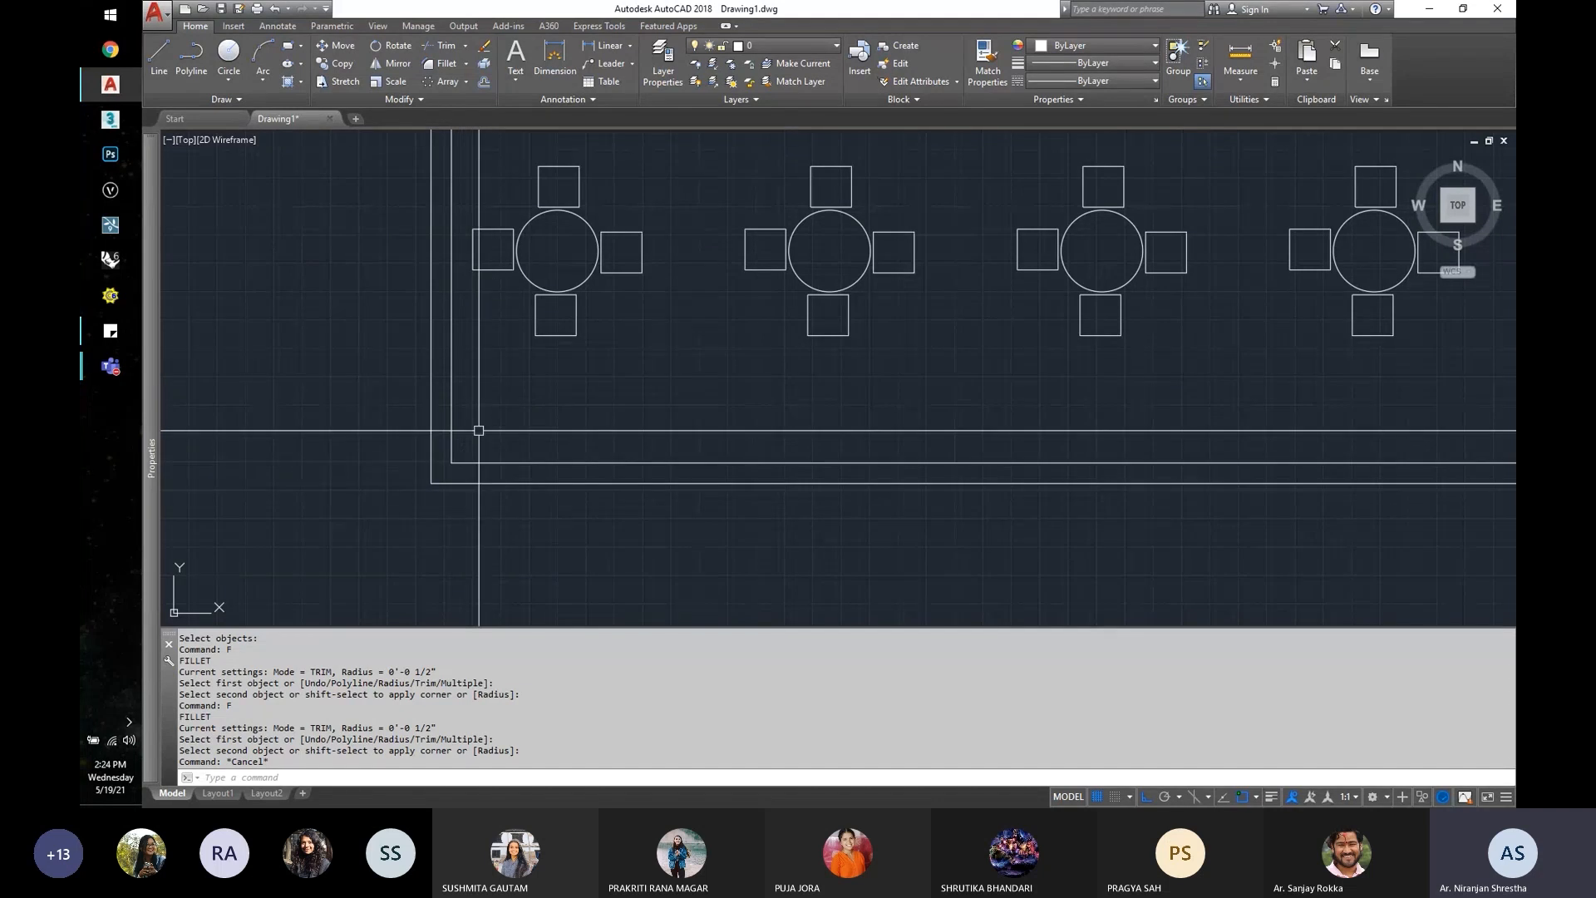
type("F")
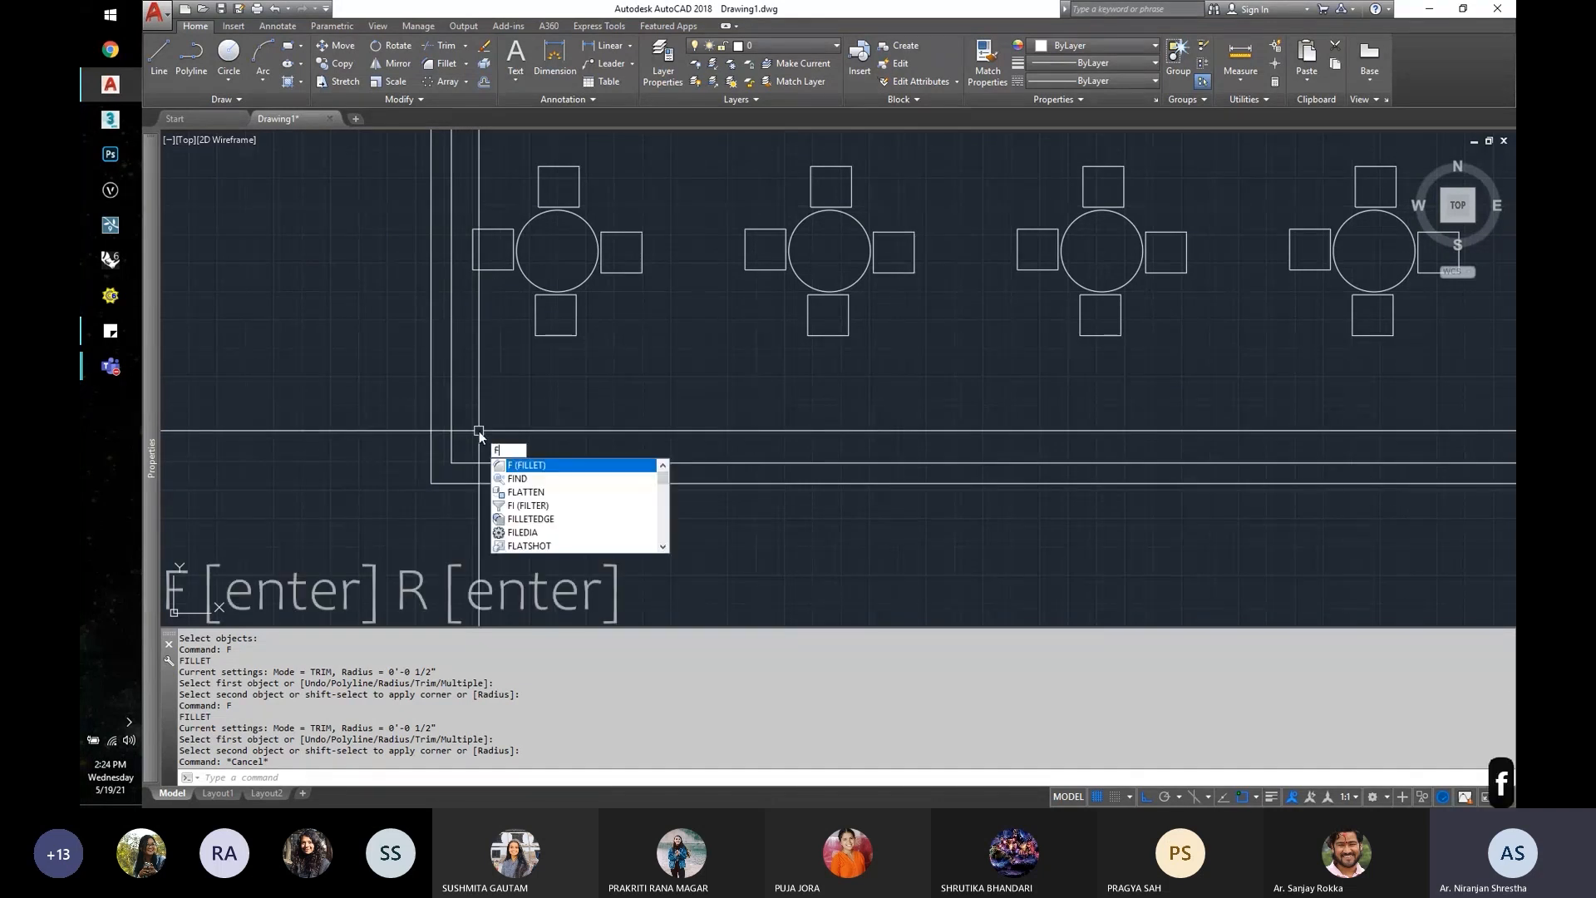
key("Return")
type("r")
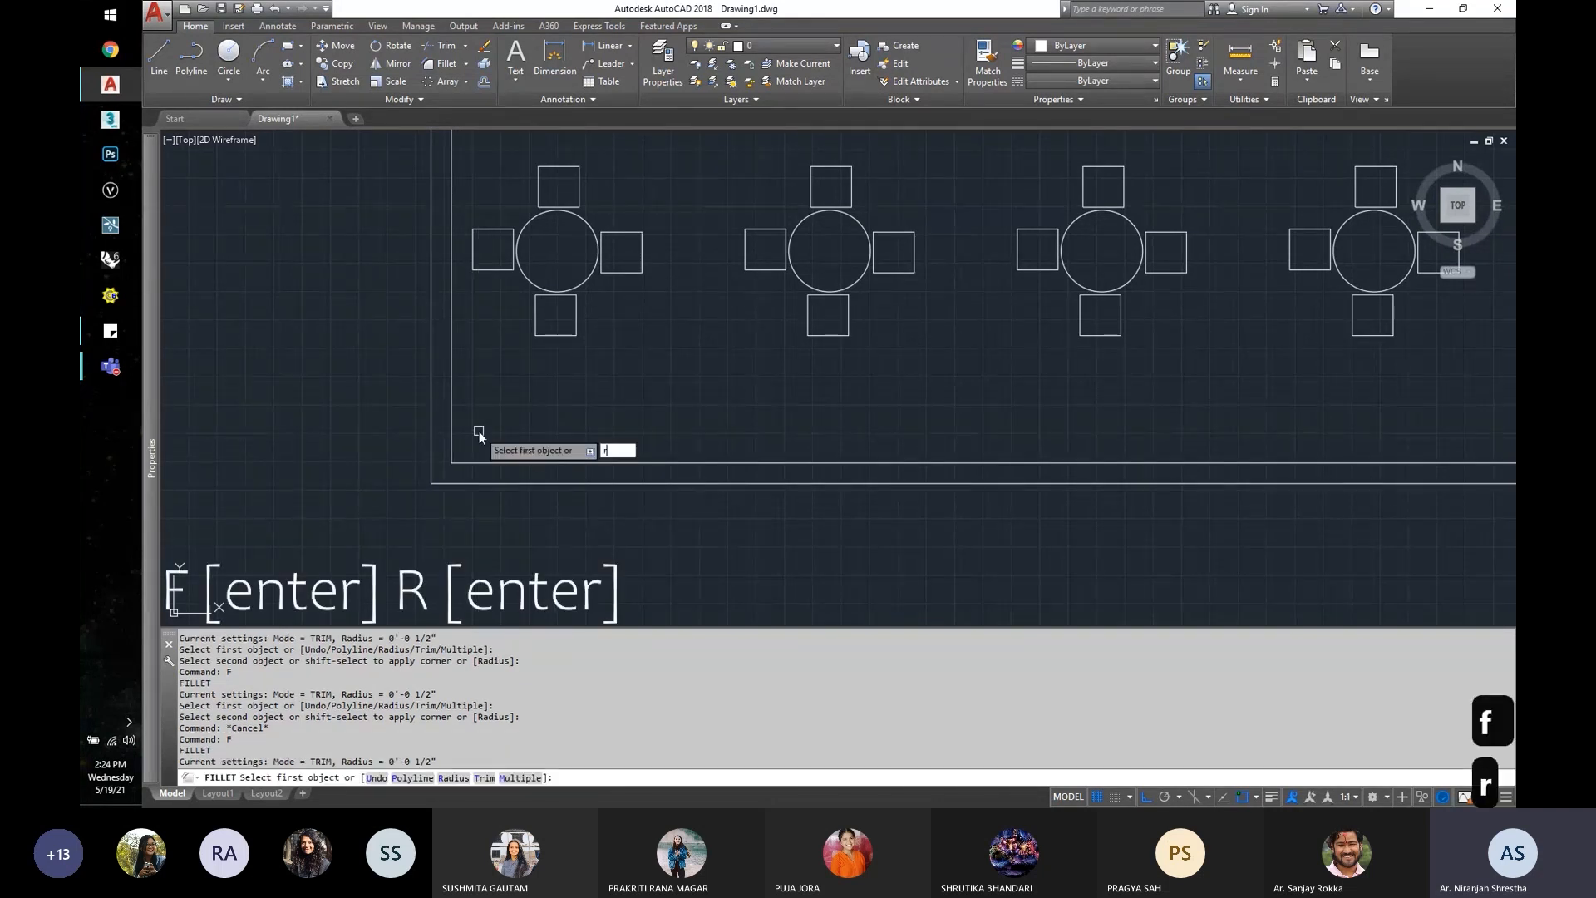
key("Return")
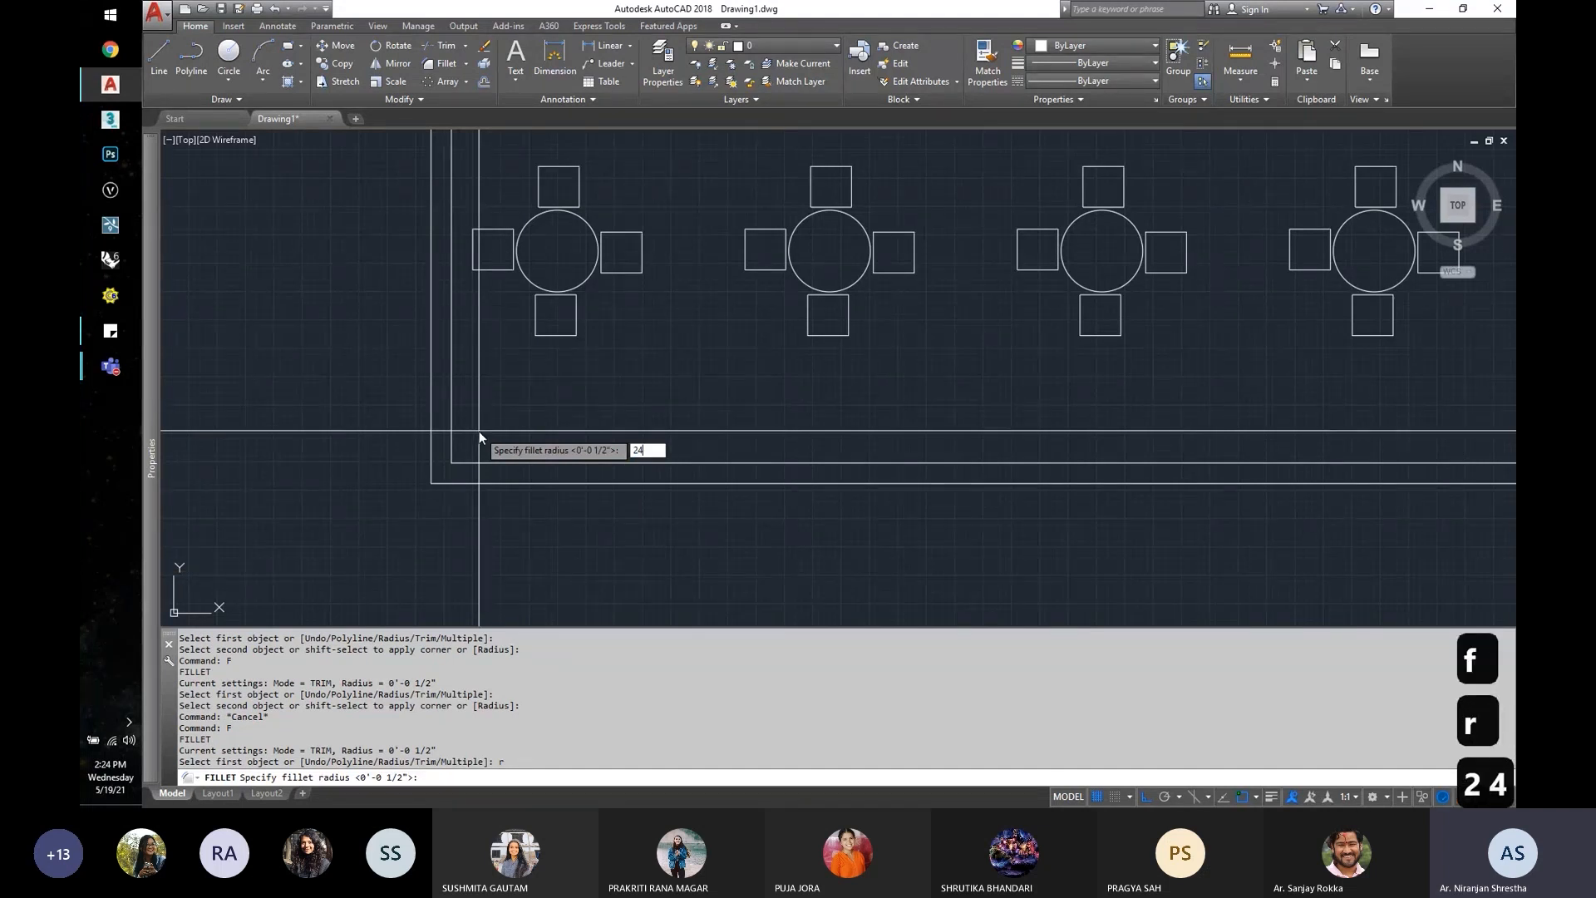
key("Return")
left_click(454, 365)
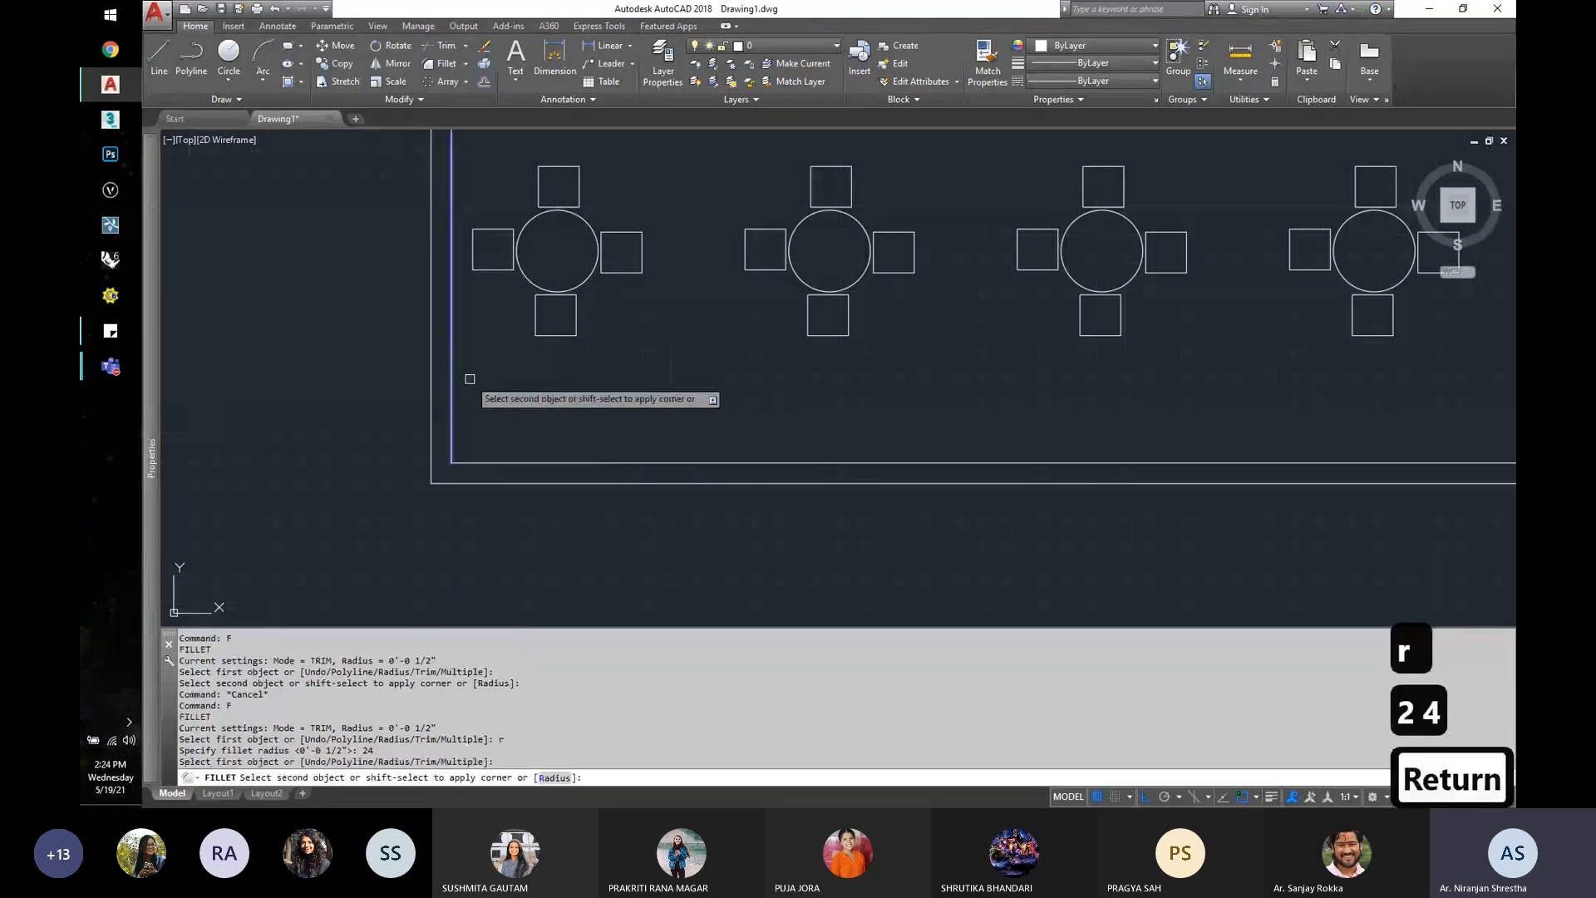
left_click(566, 463)
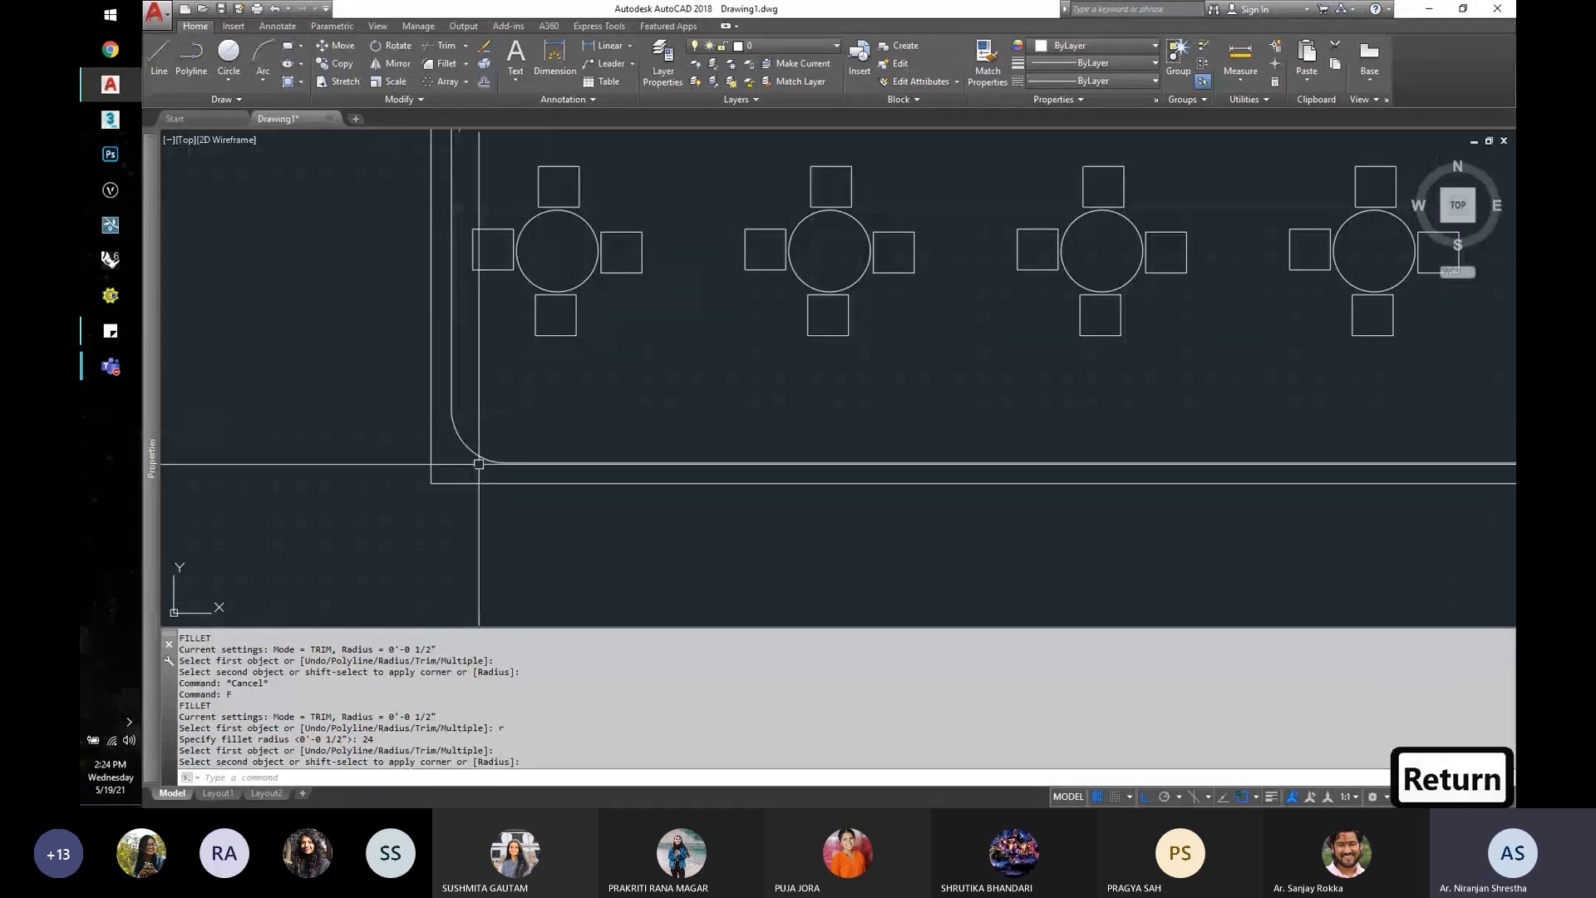
Step: Fillet the outer left and outer bottom wall lines using the same radius as the inner corner
scroll(433, 413, "up", 3)
scroll(401, 318, "down", 2)
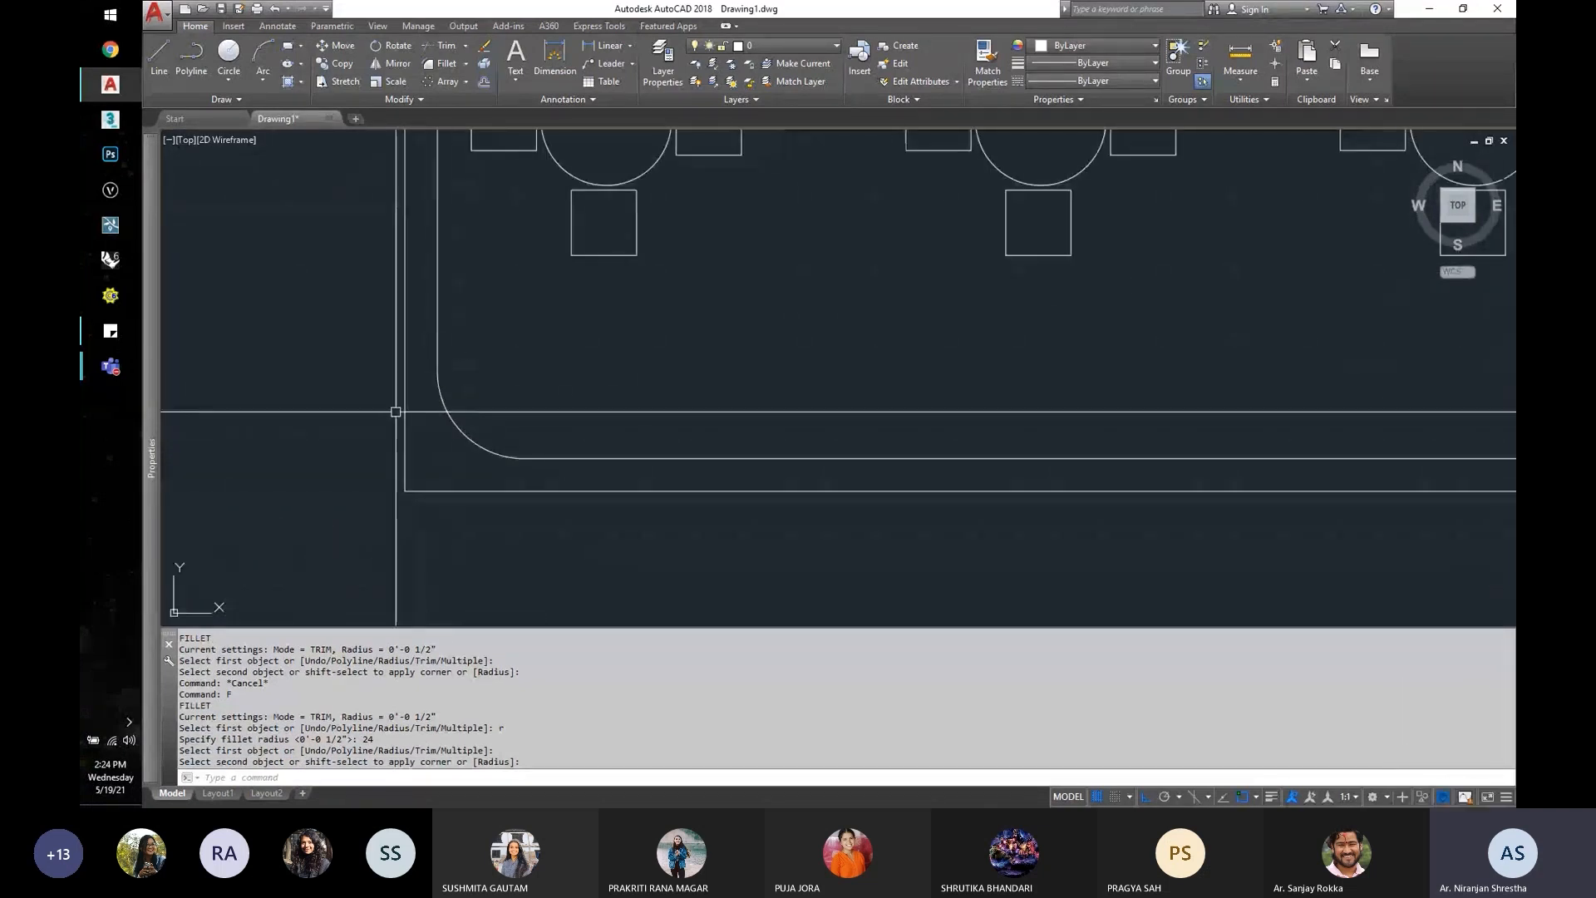
type("F")
key("Return")
left_click(405, 329)
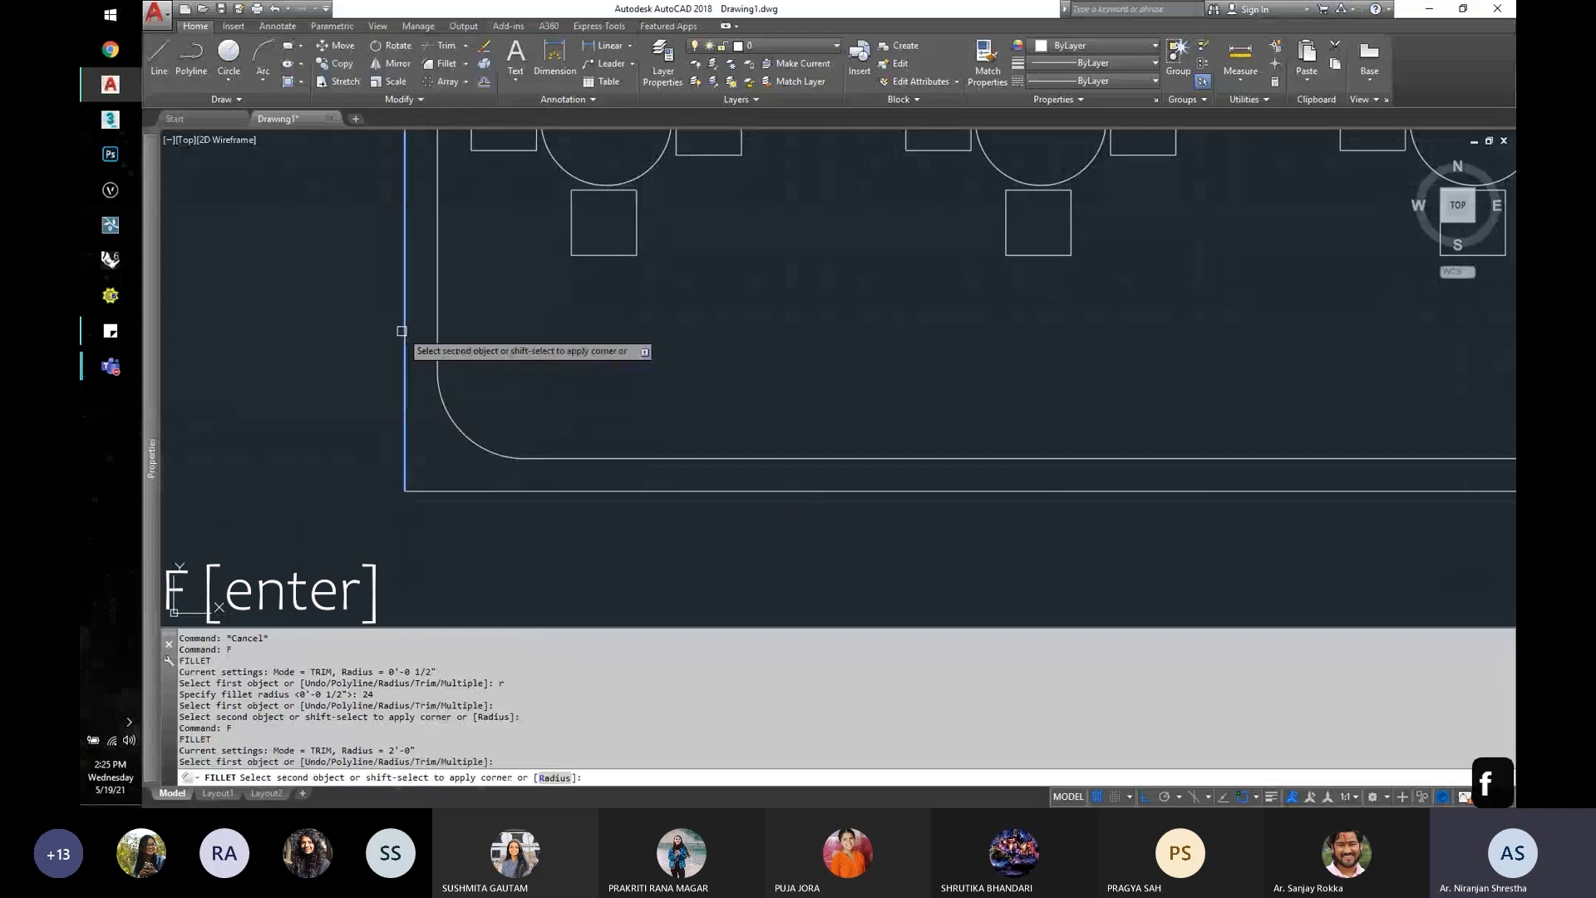
left_click(611, 495)
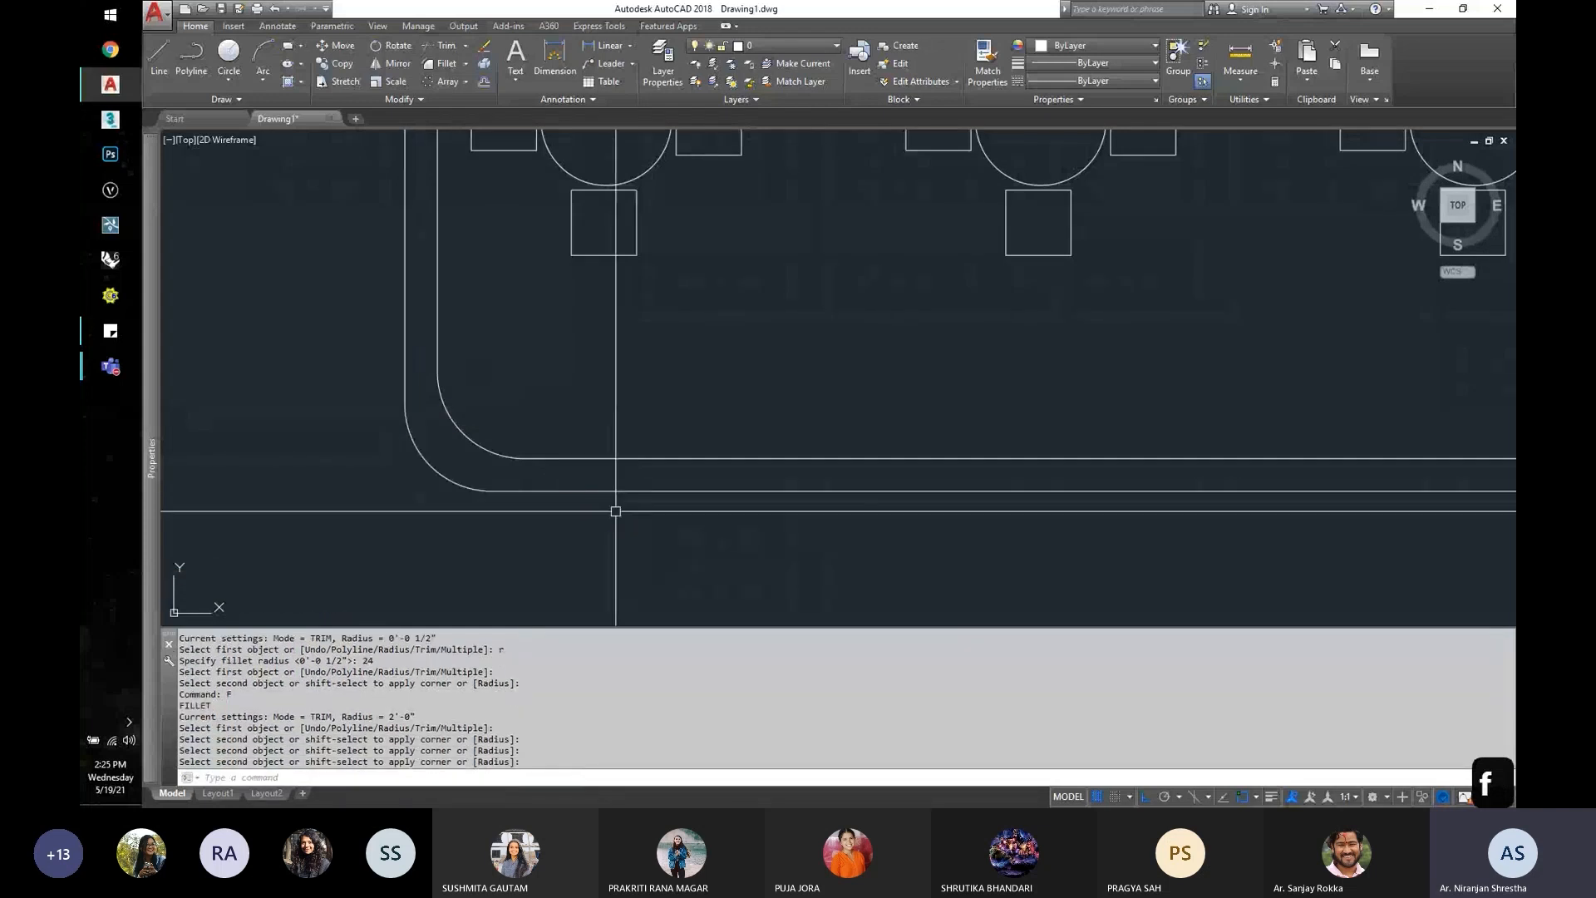
Step: Erase the fillet arc at the outer wall corner
scroll(528, 499, "up", 4)
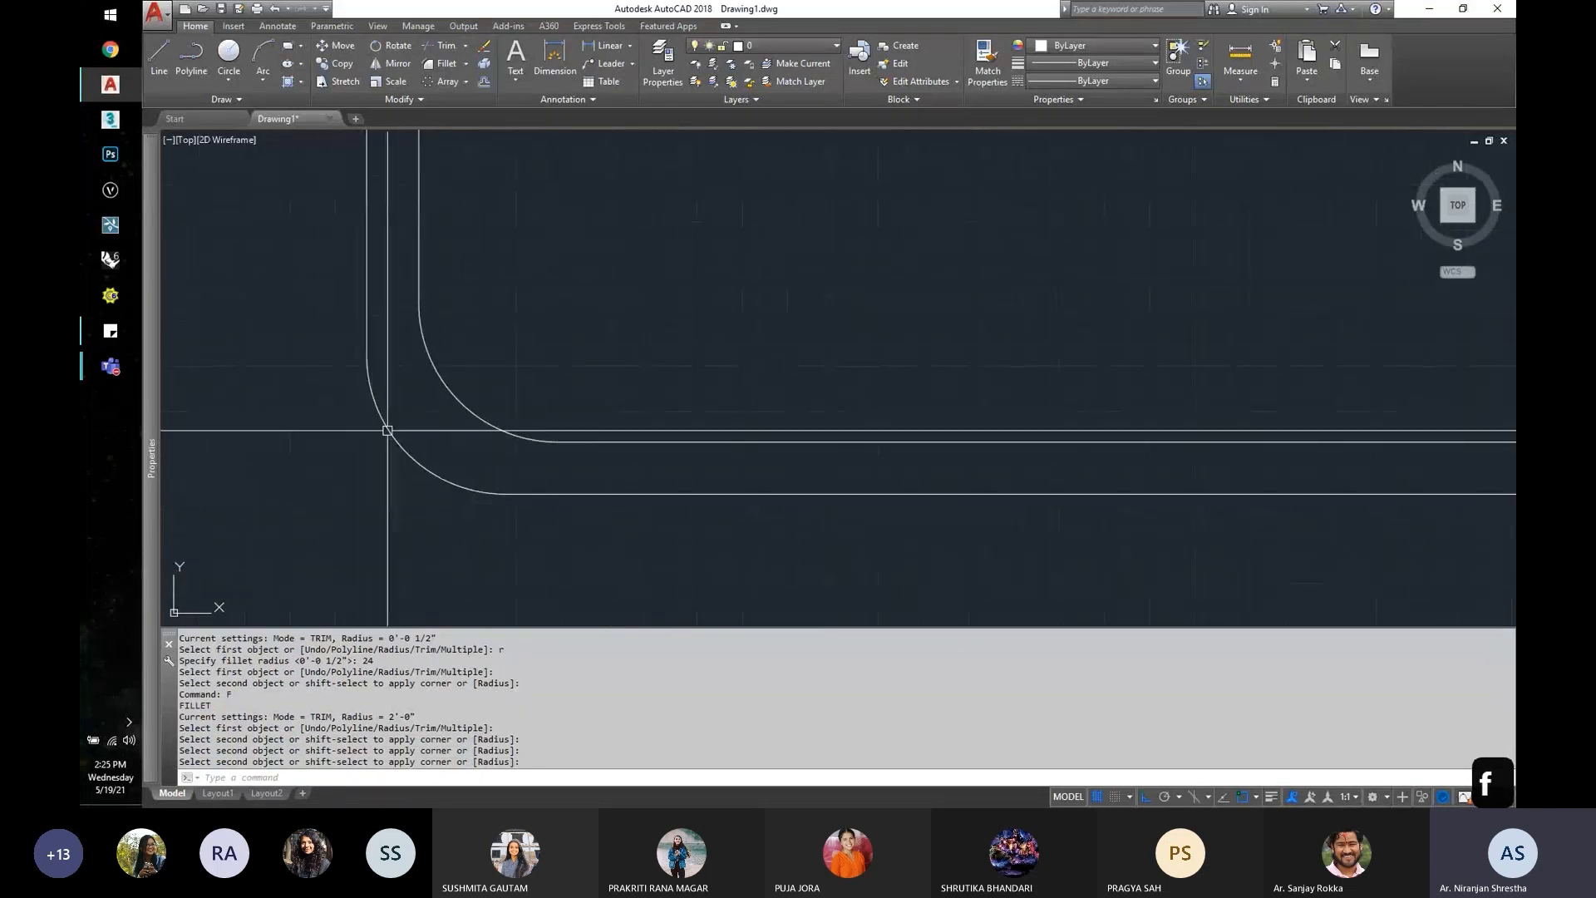
key("F7")
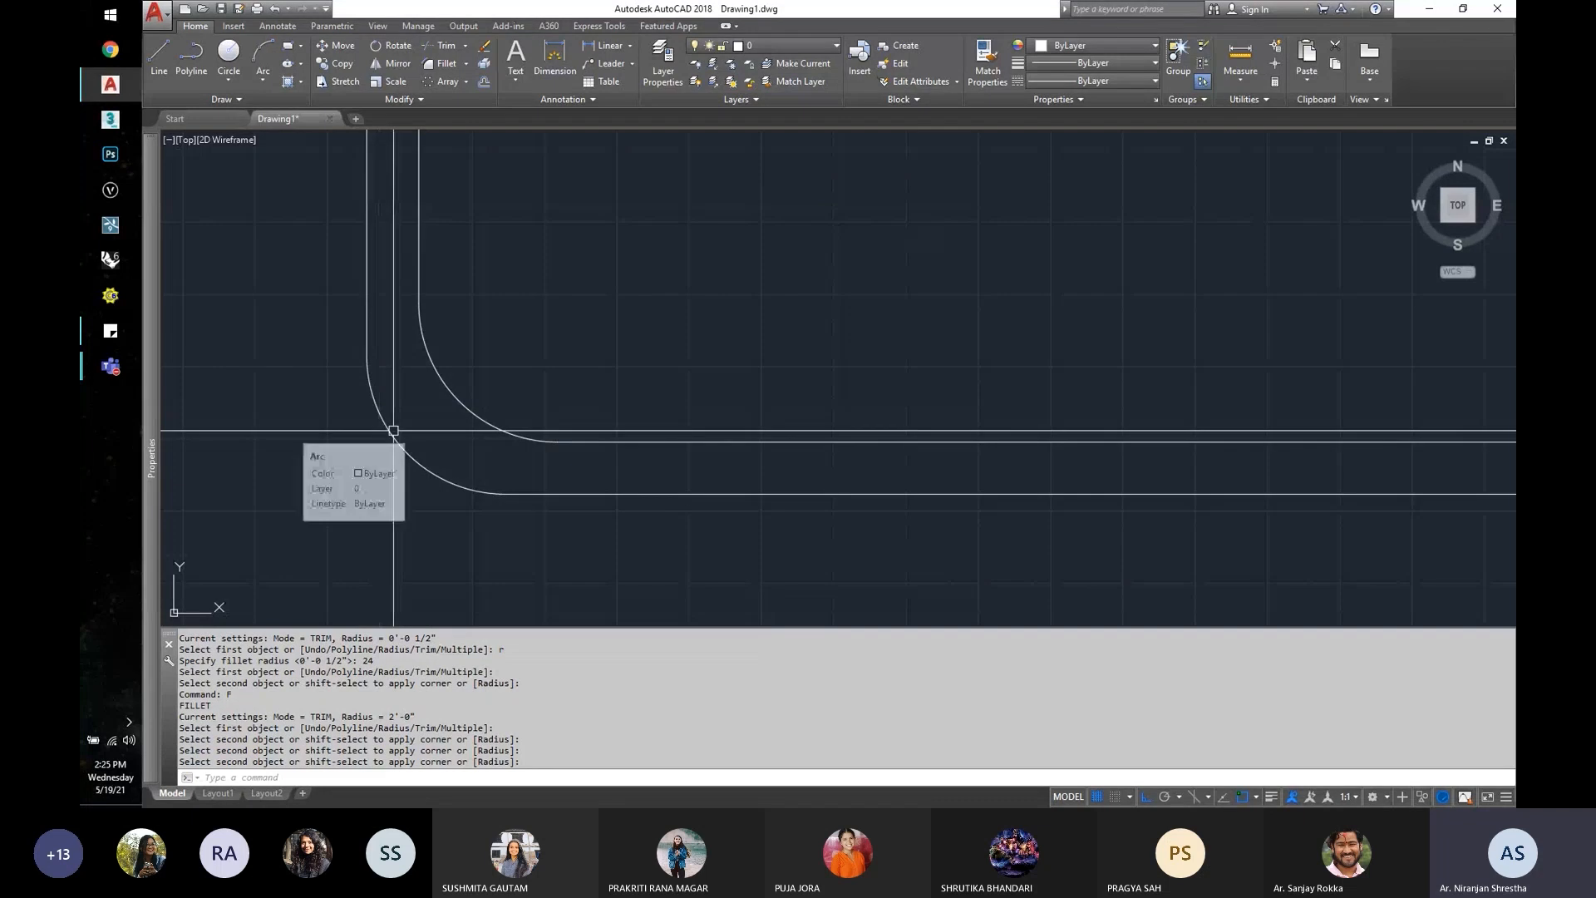
left_click(393, 431)
type("e")
key("Return")
Step: Offset the inner wall's rounded corner outward by 9 to form the matching outer corner
type("o")
key("Return")
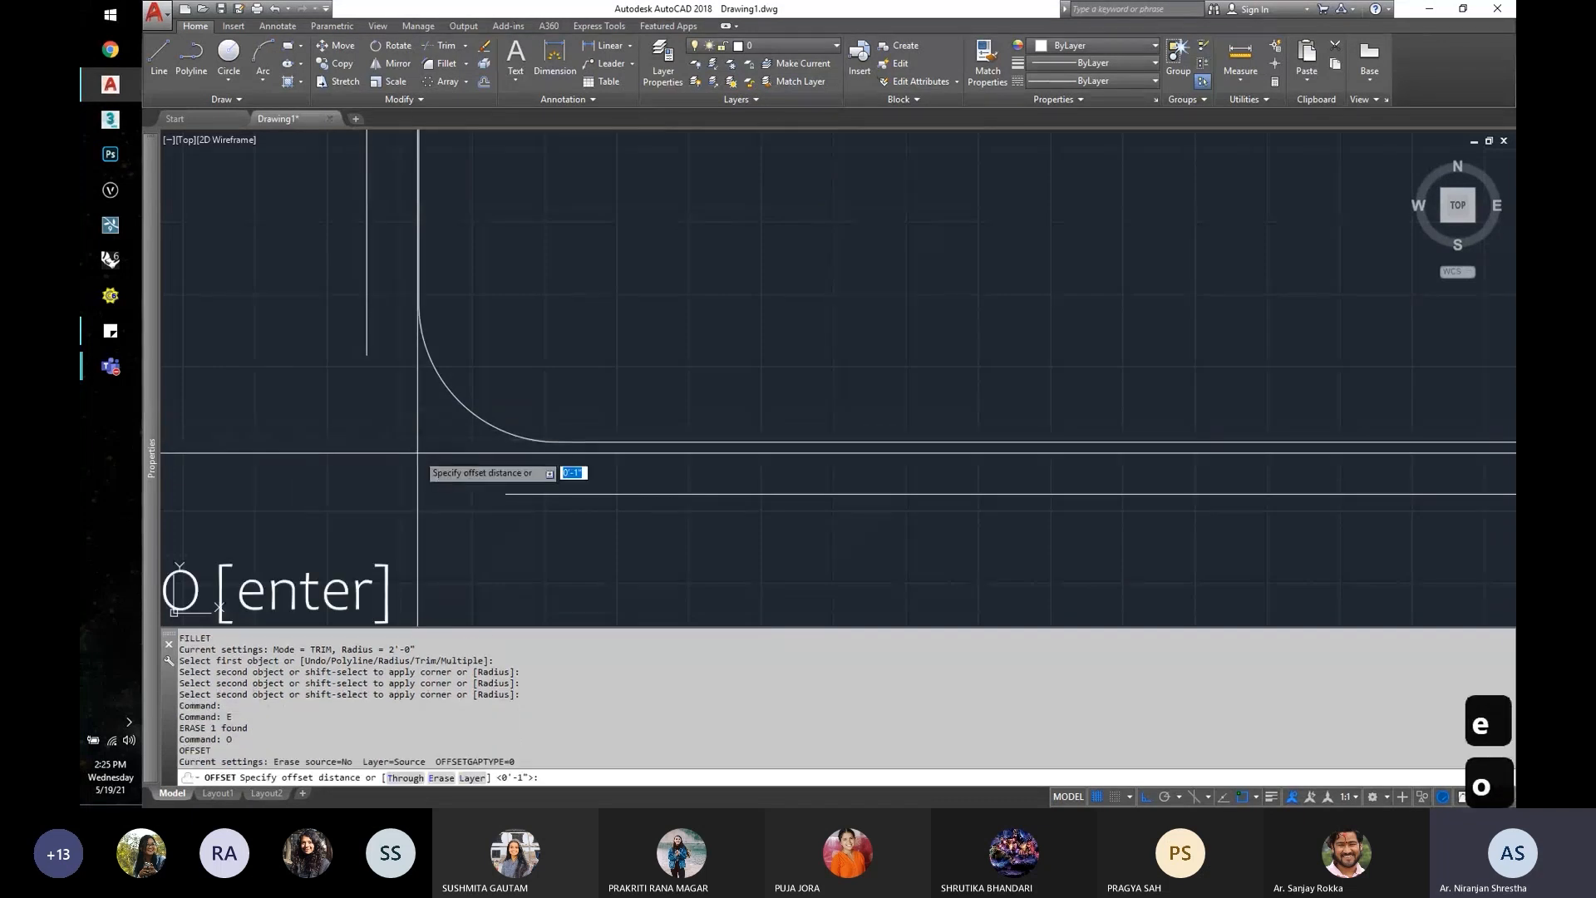
type("9")
key("Return")
left_click(470, 401)
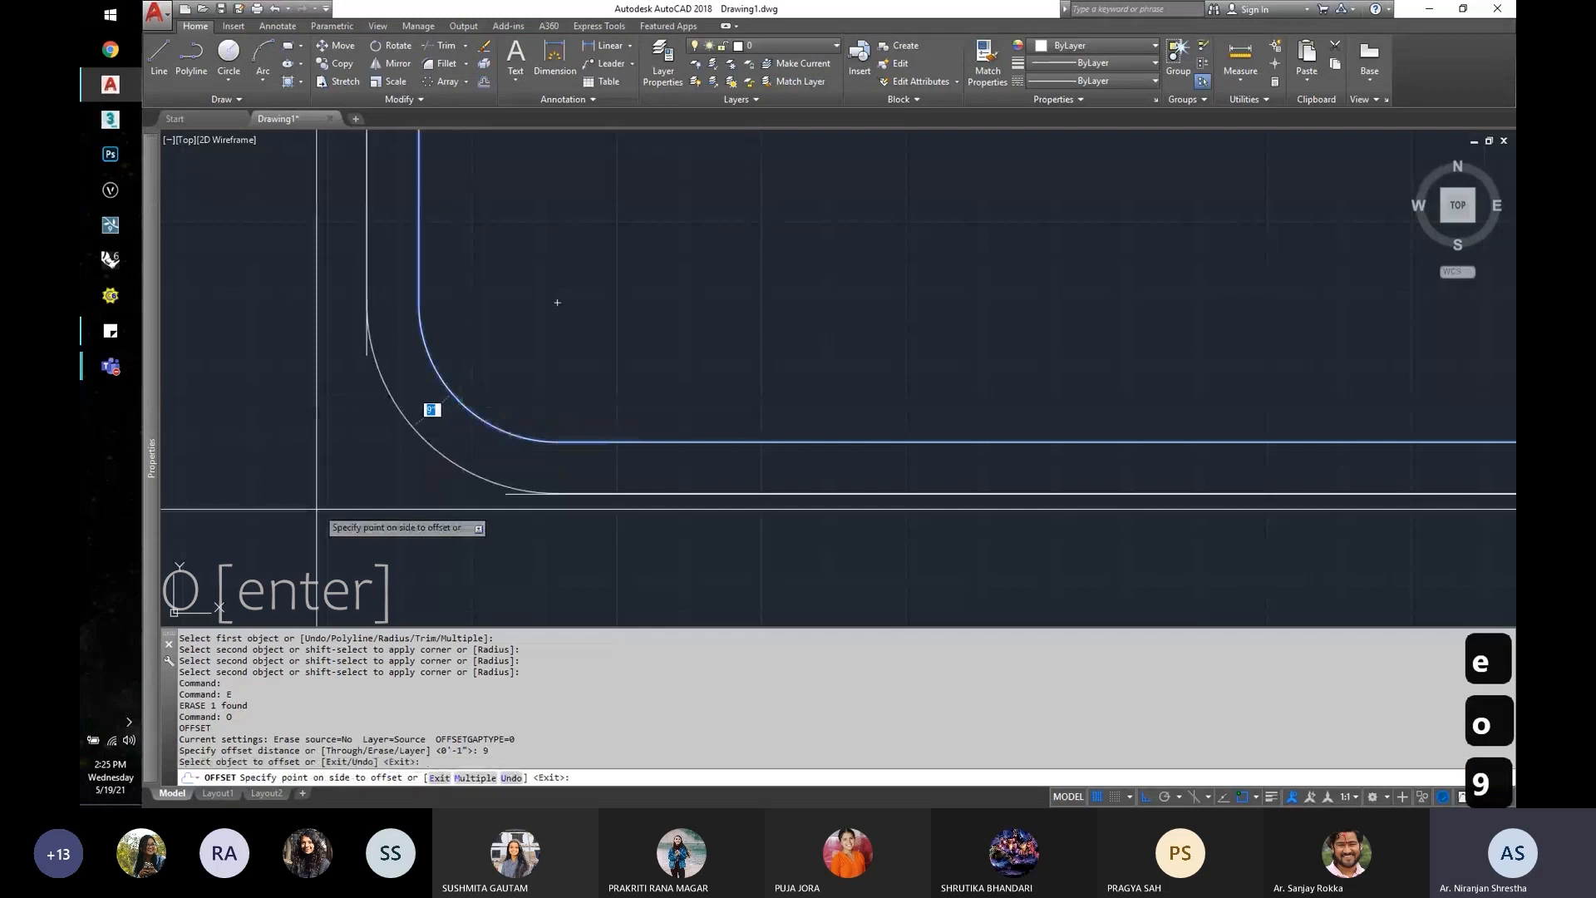
left_click(292, 520)
key("Escape")
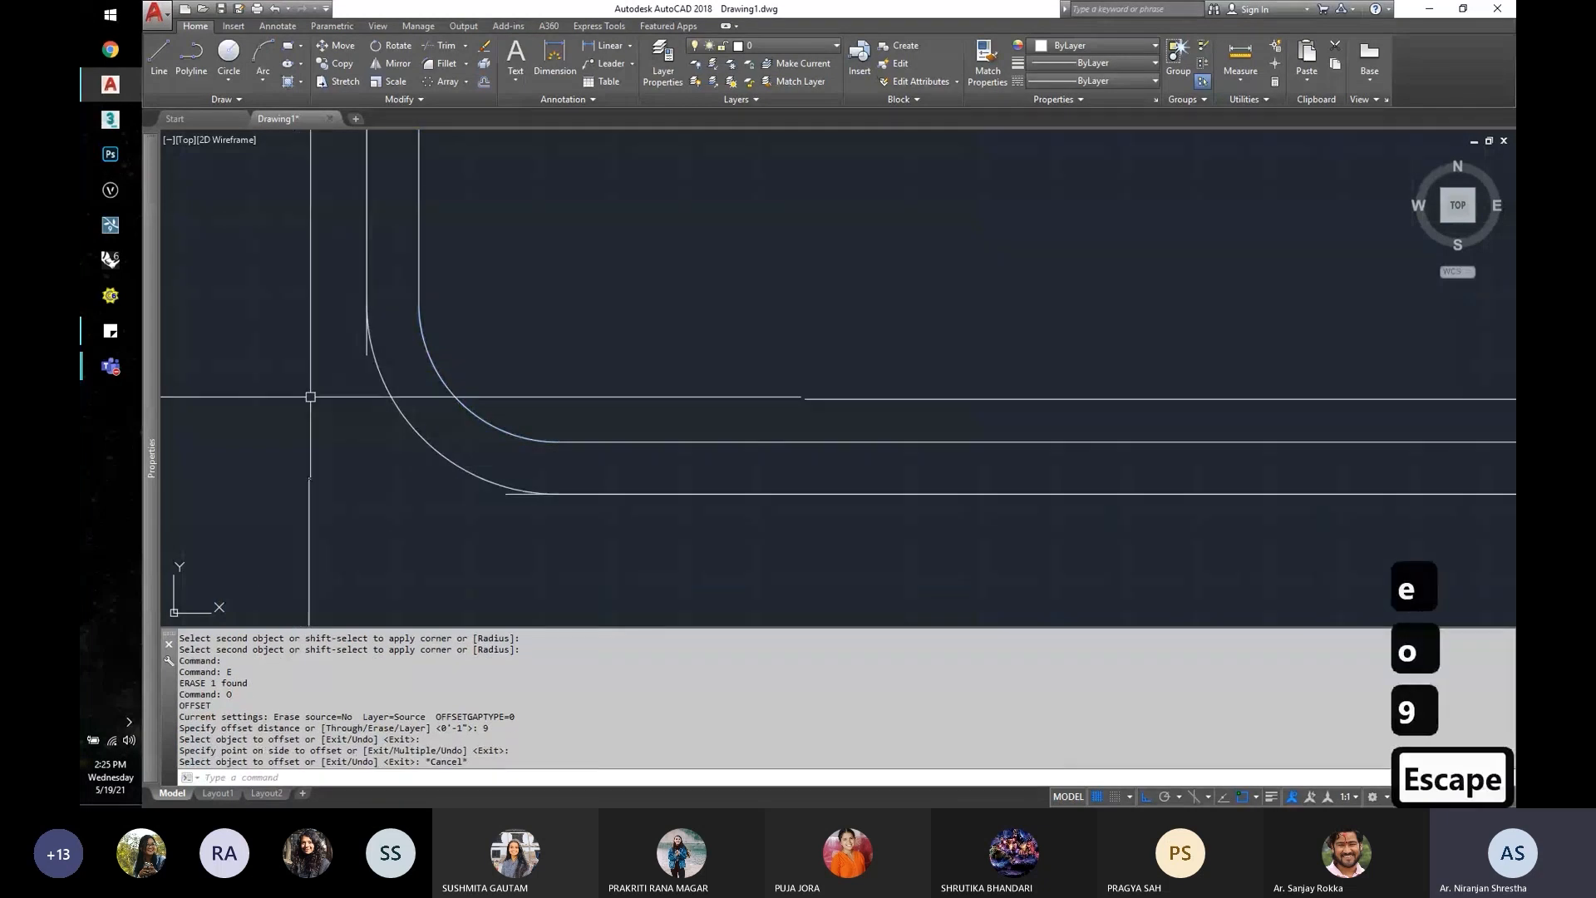
Step: Trim the ends of the outer left and outer bottom wall lines that overshoot the offset corner arc
scroll(344, 357, "up", 2)
type("tr")
key("Return")
key("Return")
left_click(375, 352)
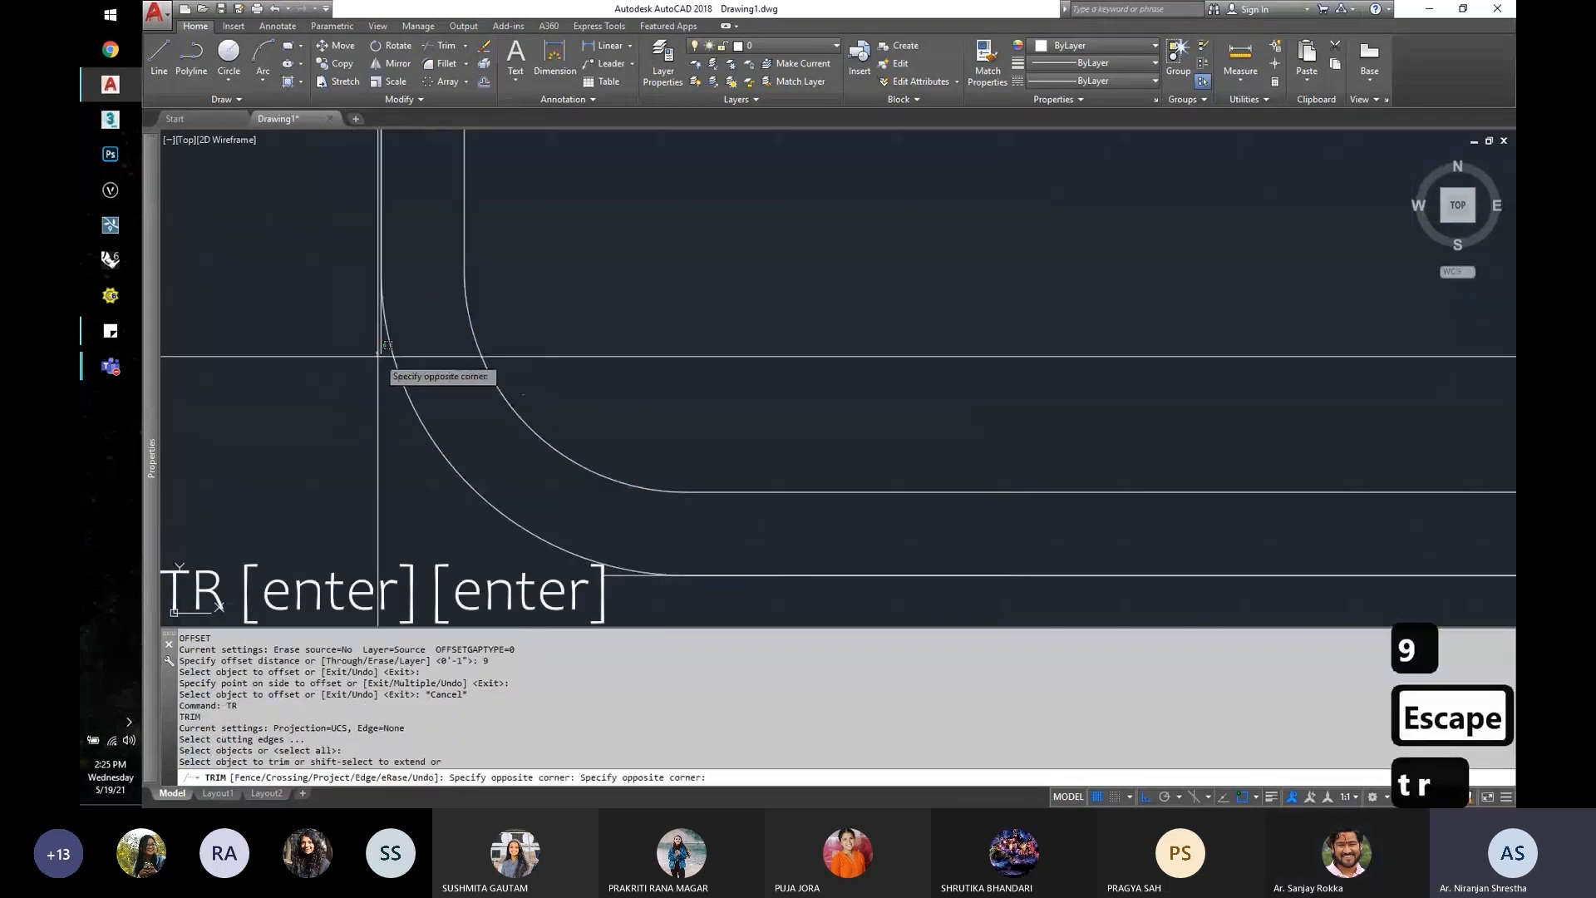
left_click(379, 371)
left_click(383, 352)
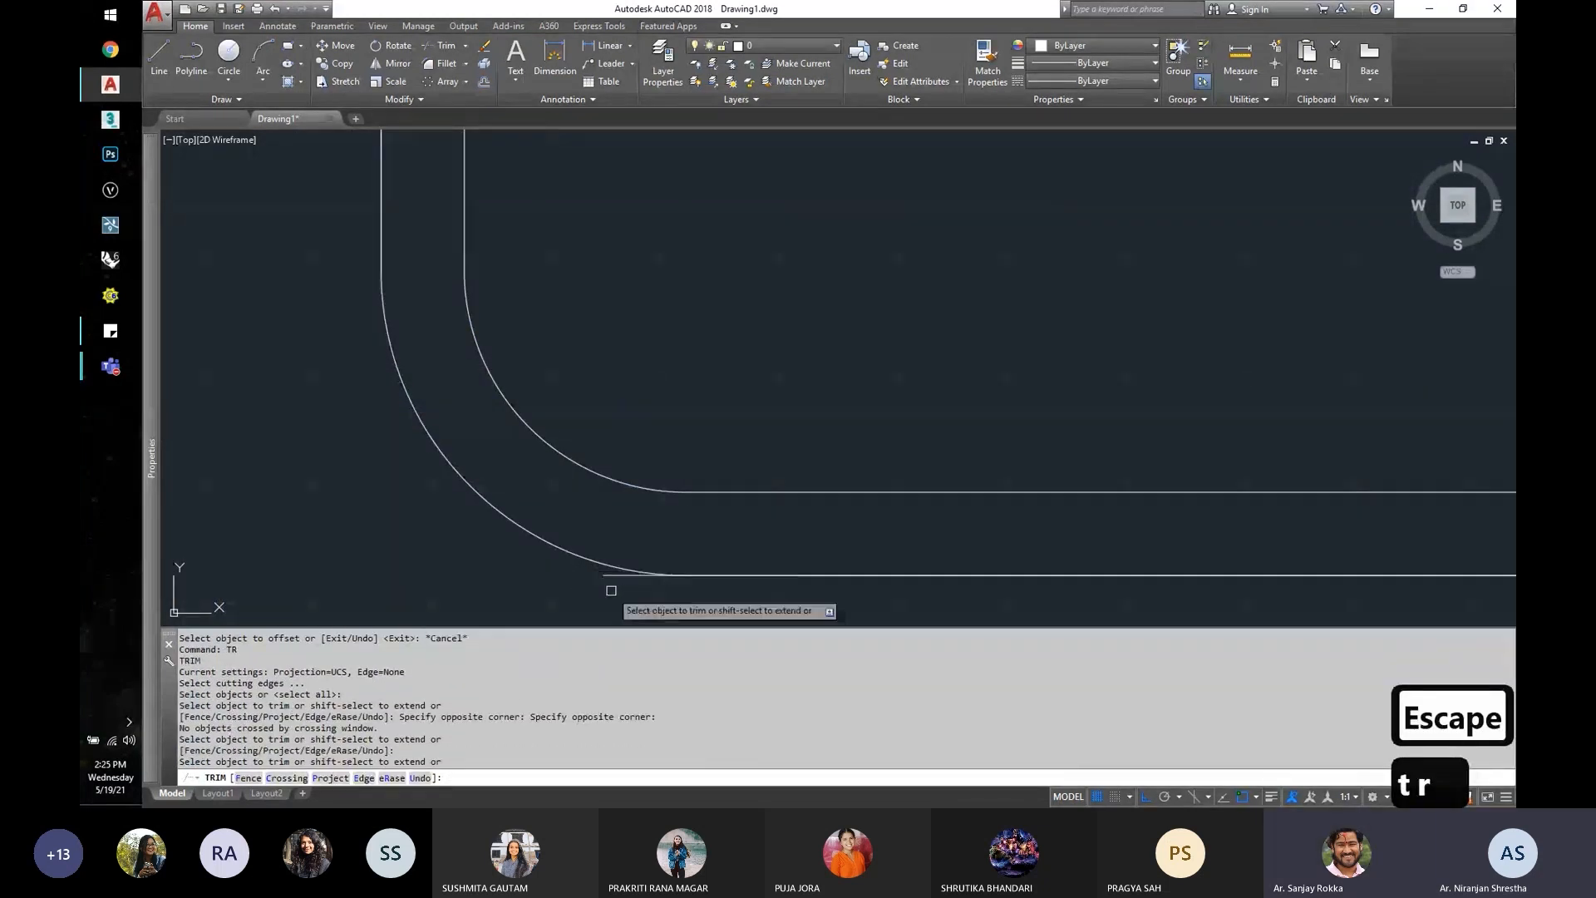
left_click(613, 576)
key("Escape")
Step: Draw a rectangle in the empty area to the right of the double-outlined curved shape
scroll(375, 470, "down", 2)
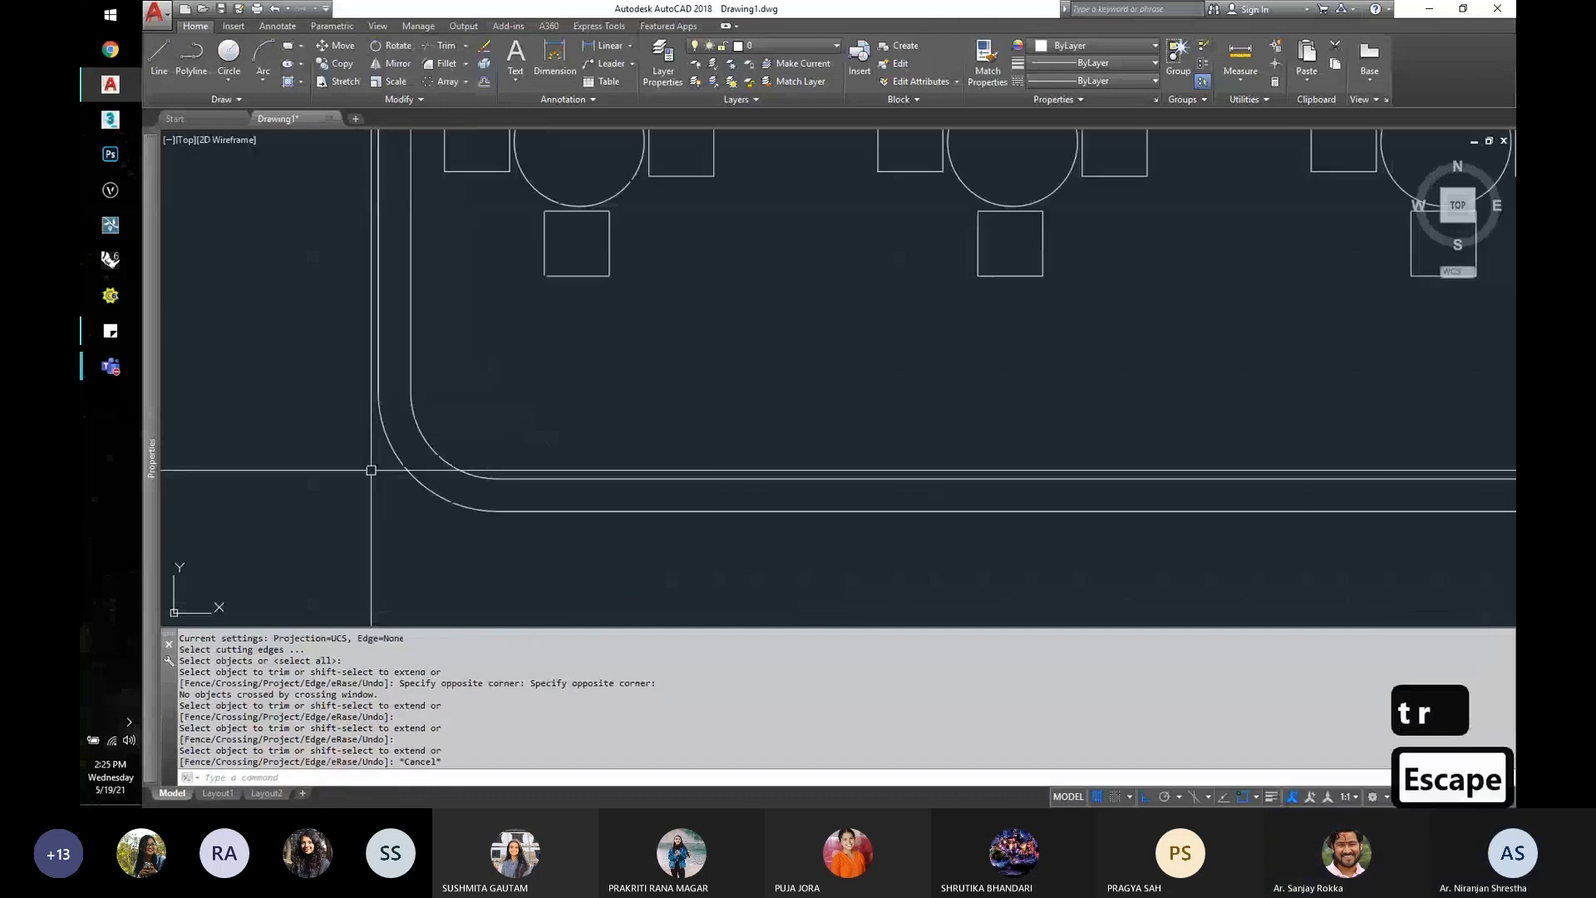
scroll(375, 470, "down", 4)
type("rec")
key("Return")
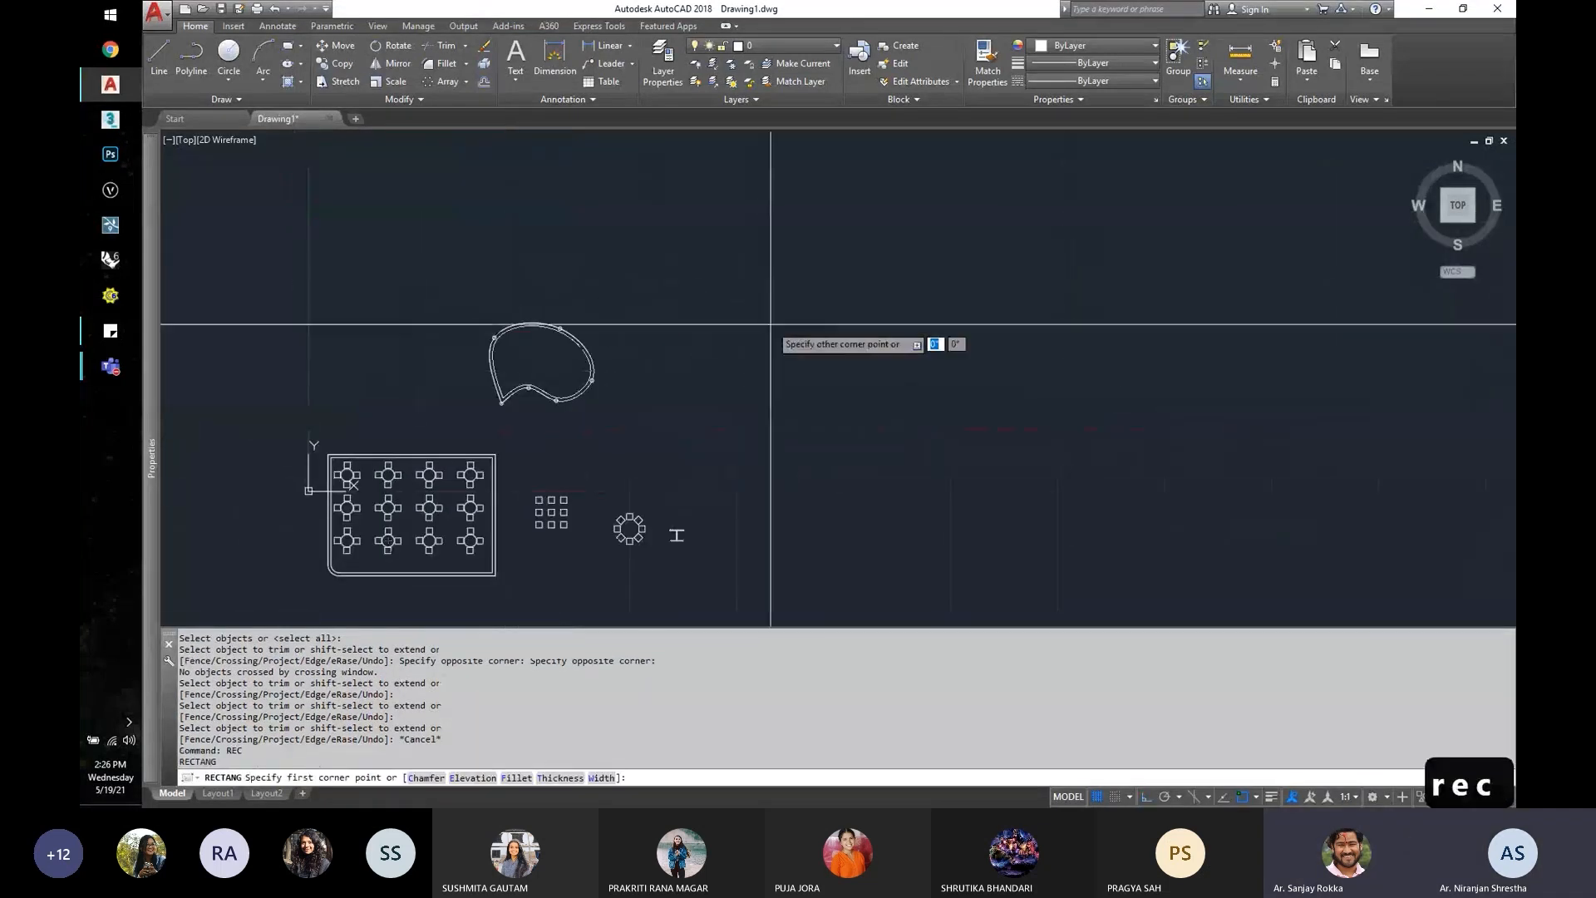
left_click(770, 329)
left_click(915, 445)
Step: Select the rectangle from different edges to check whether its four sides form a single object
scroll(894, 444, "up", 2)
scroll(842, 405, "up", 2)
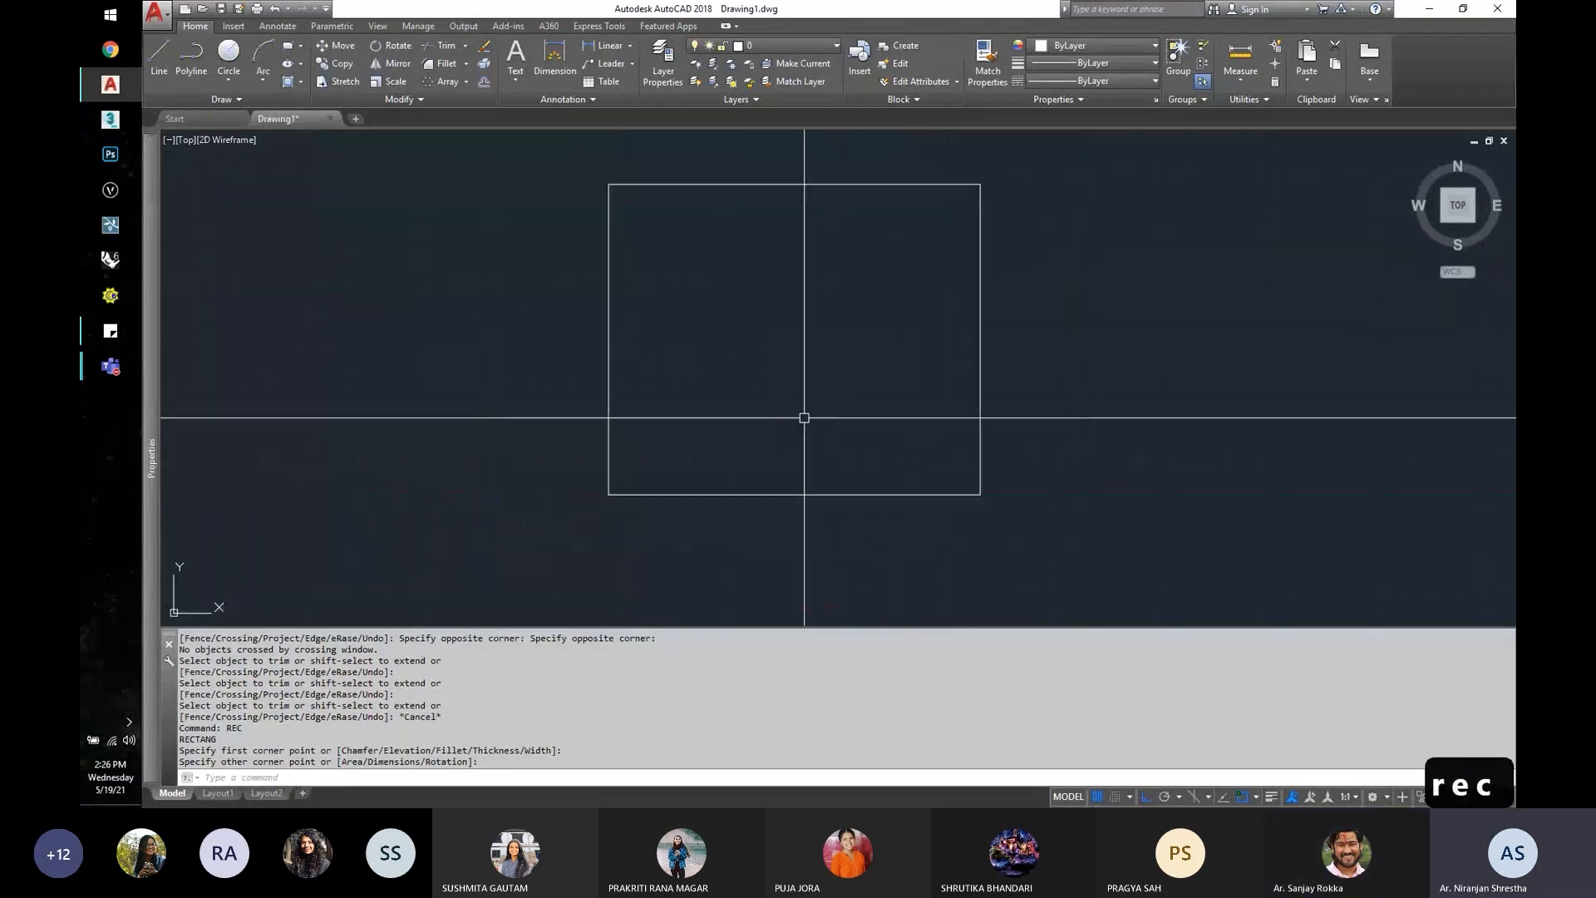
scroll(801, 414, "down", 2)
scroll(652, 361, "up", 2)
double_click(616, 314)
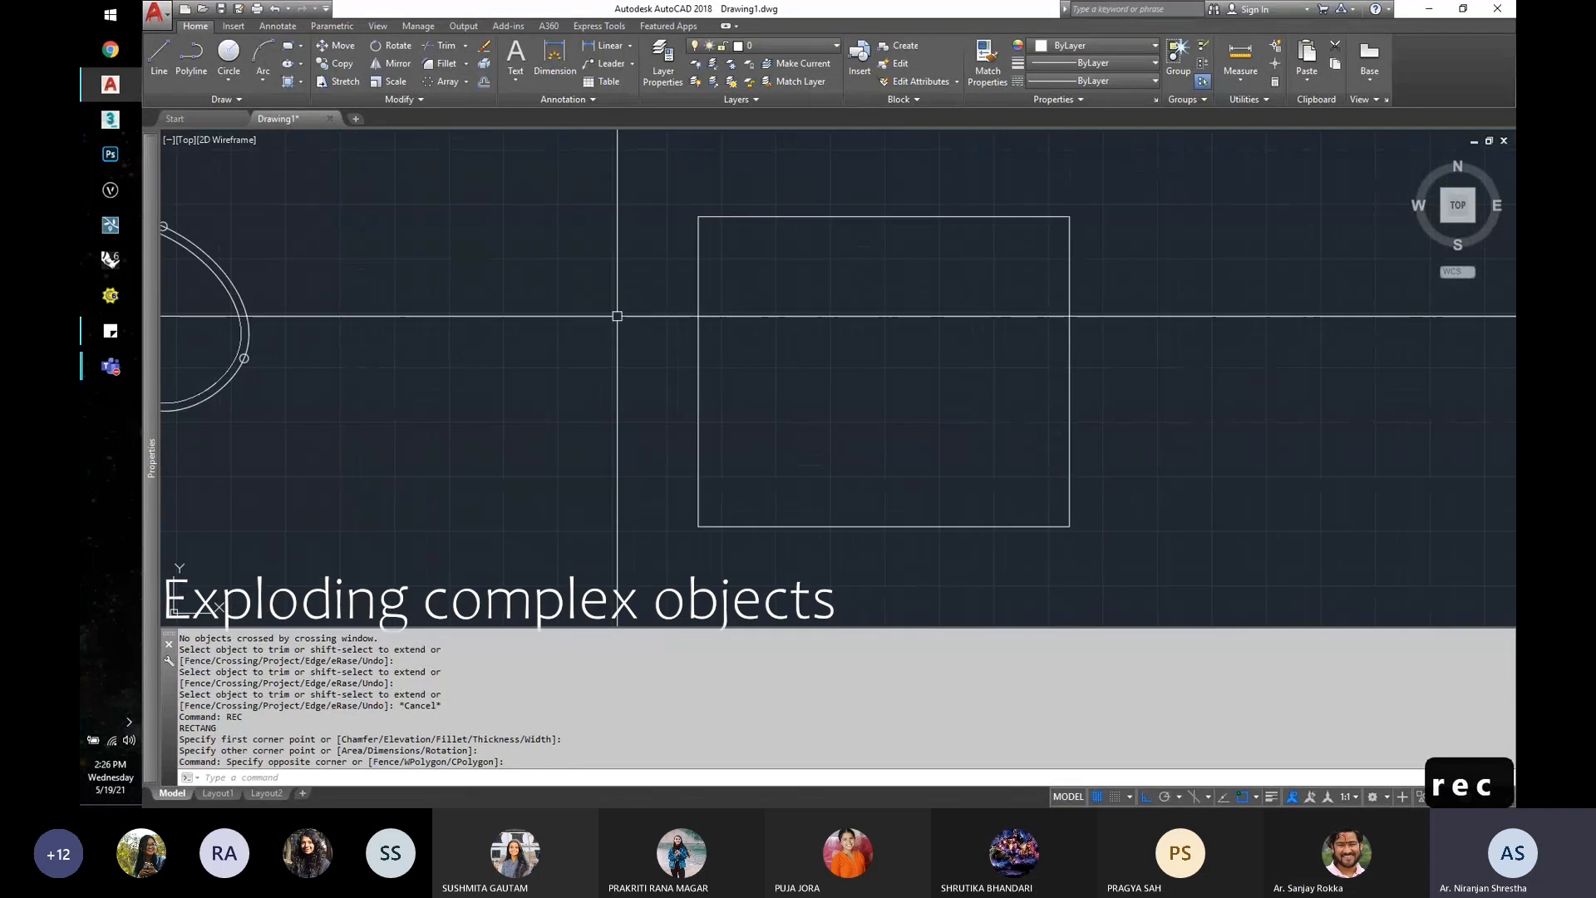
key("Escape")
left_click(774, 328)
left_click(652, 363)
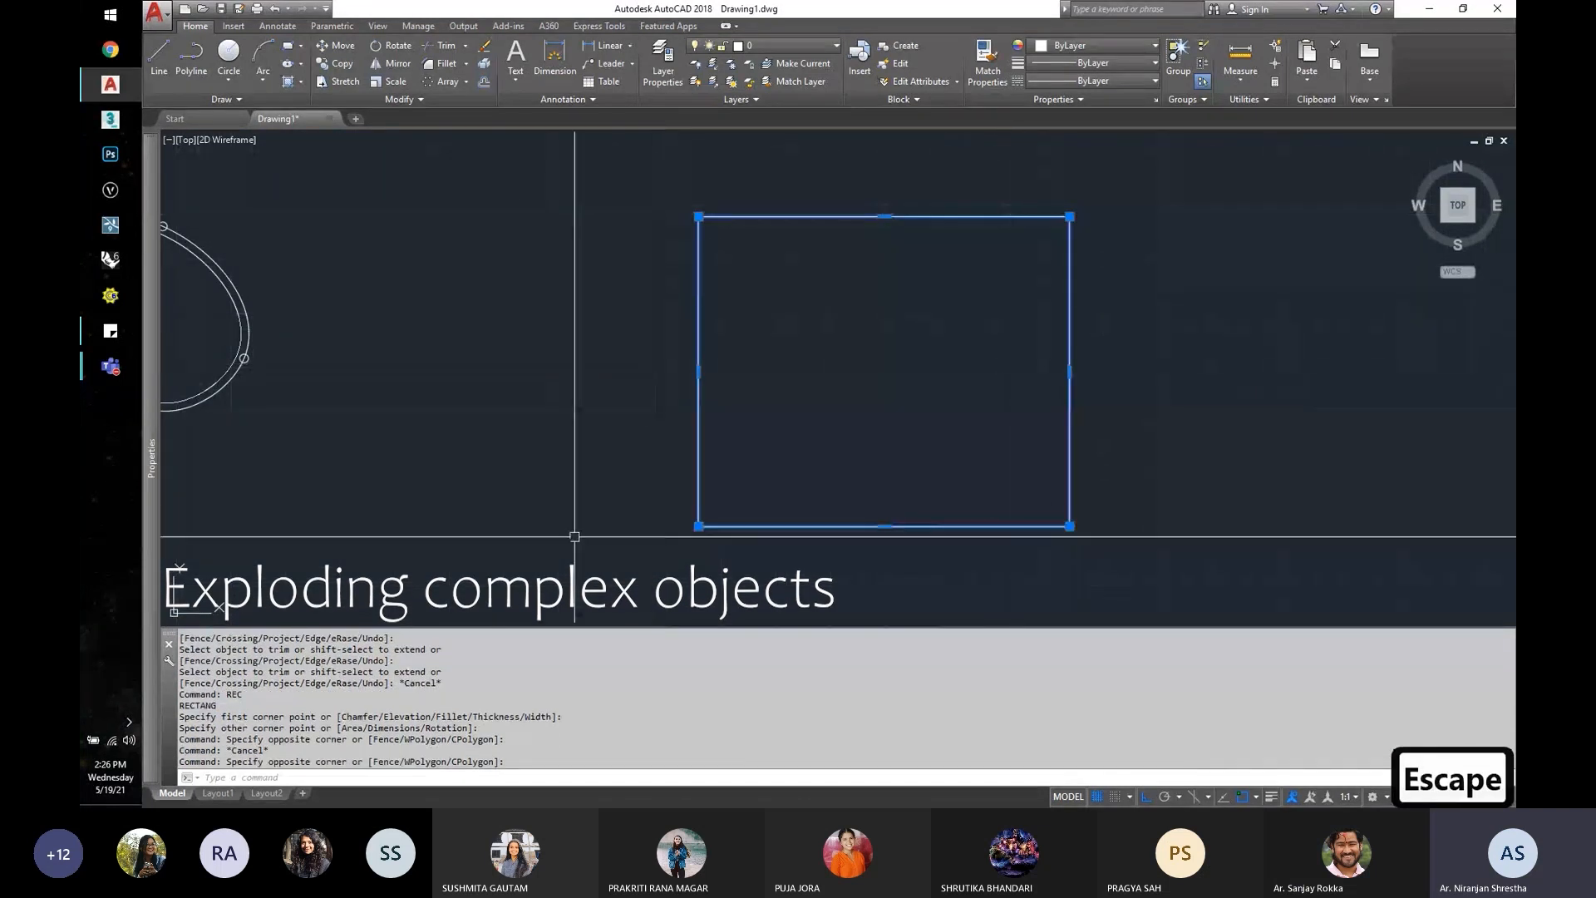
key("Escape")
left_click(699, 365)
left_click(663, 357)
key("Escape")
left_click(1094, 327)
left_click(1012, 377)
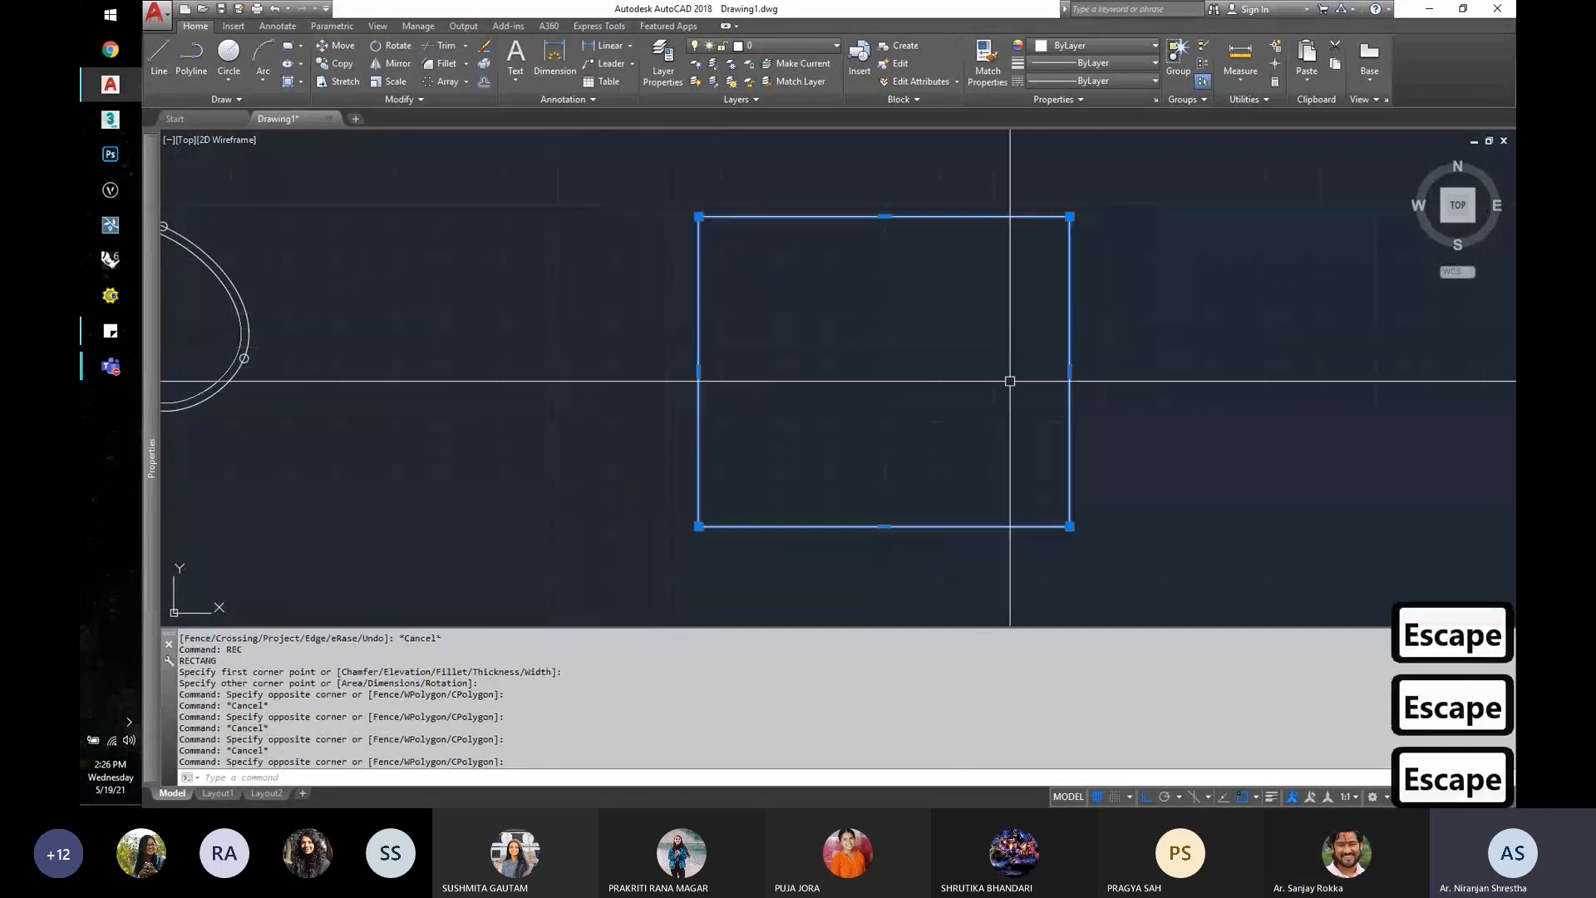
key("Escape")
scroll(687, 379, "down", 2)
scroll(901, 432, "up", 2)
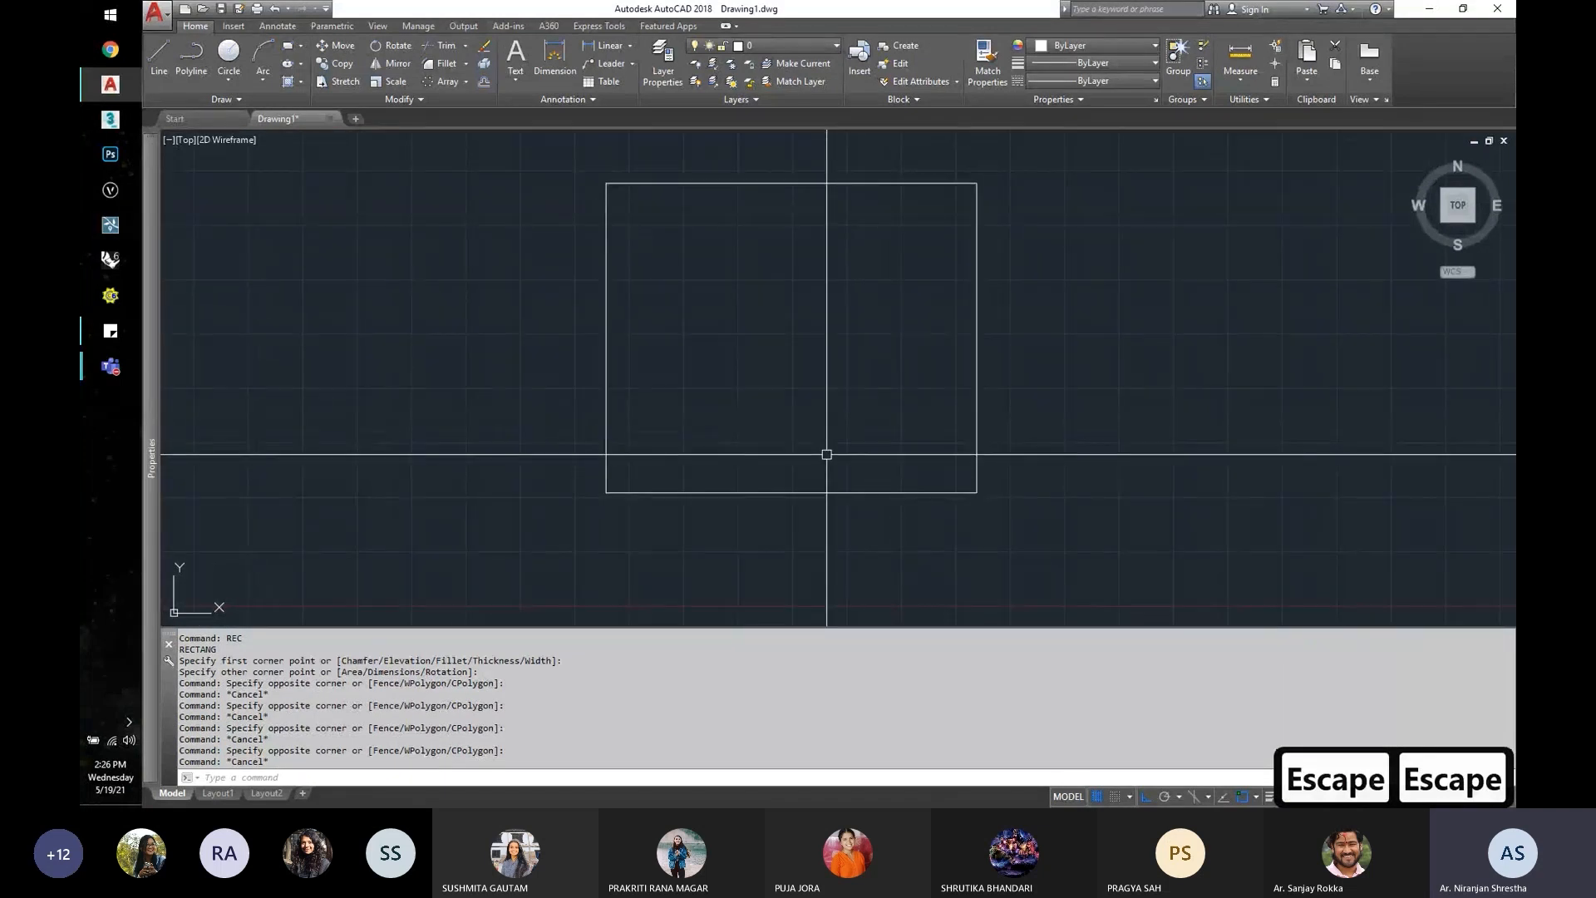
Step: Explode the rectangle into separate lines
type("x")
key("Return")
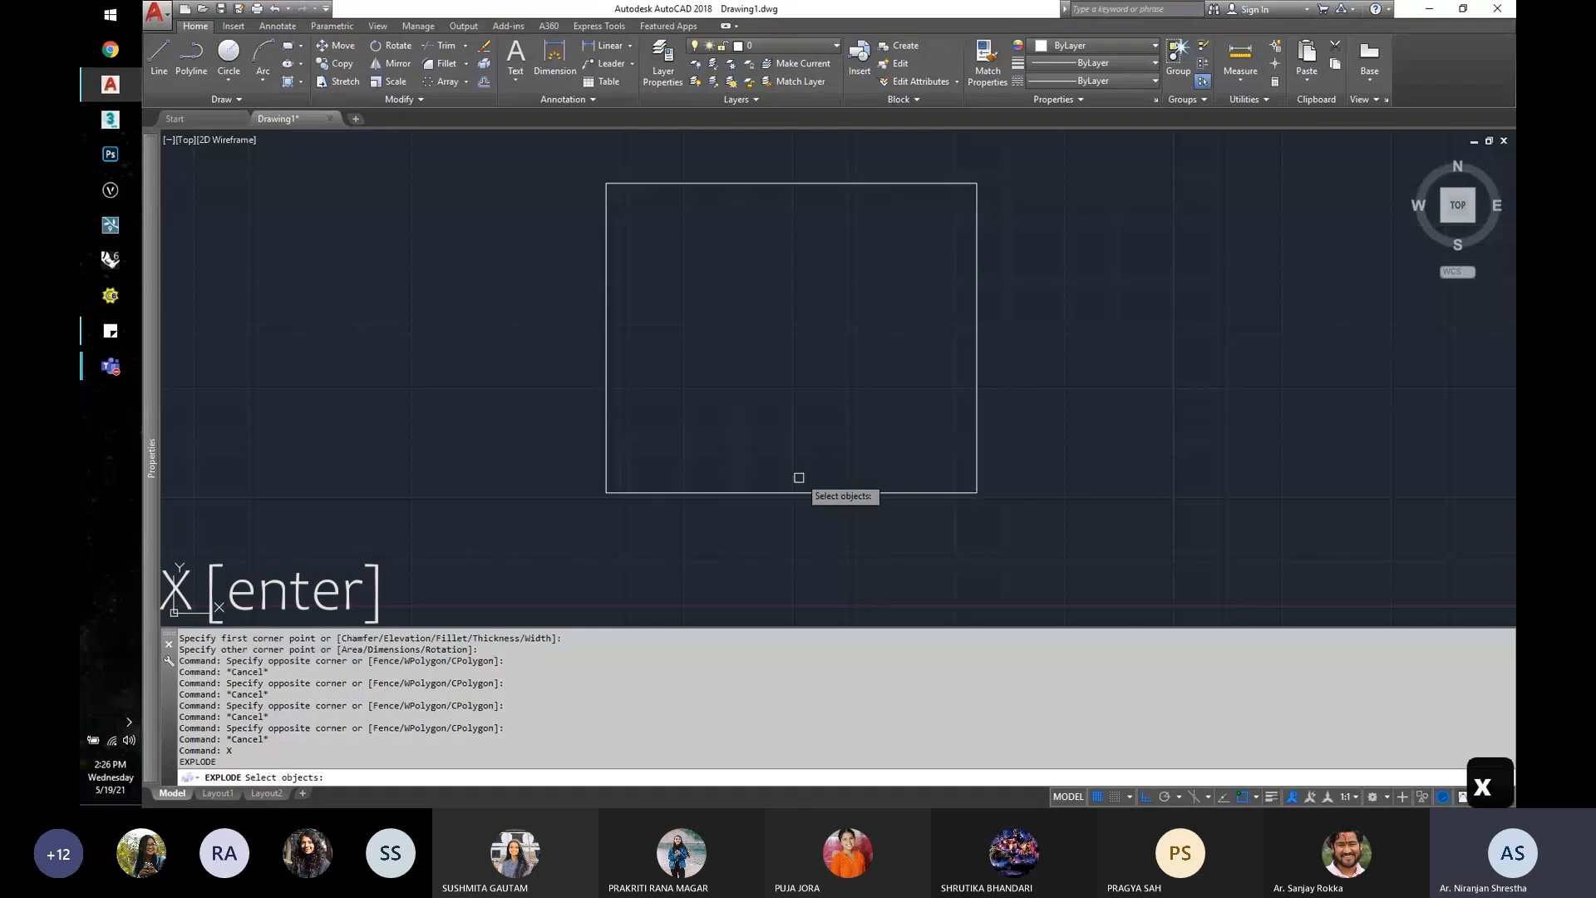
left_click(799, 477)
left_click(759, 527)
Step: Select the exploded rectangle's sides one by one to check whether each is a separate line
left_click(759, 523)
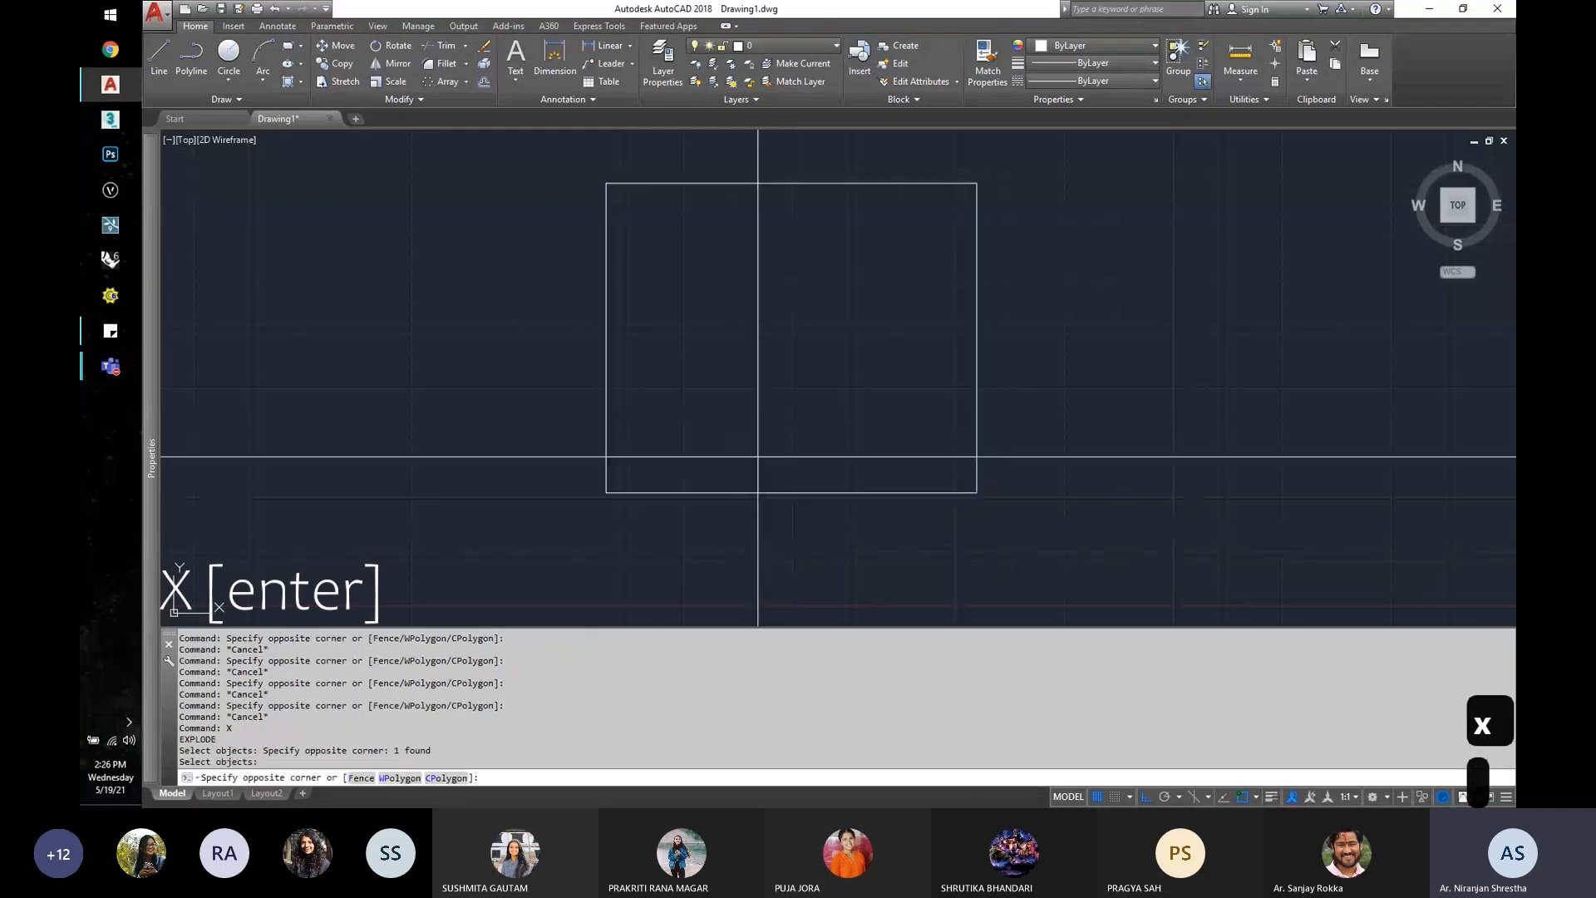
key("Escape")
left_click(687, 339)
key("Escape")
left_click(801, 167)
key("Escape")
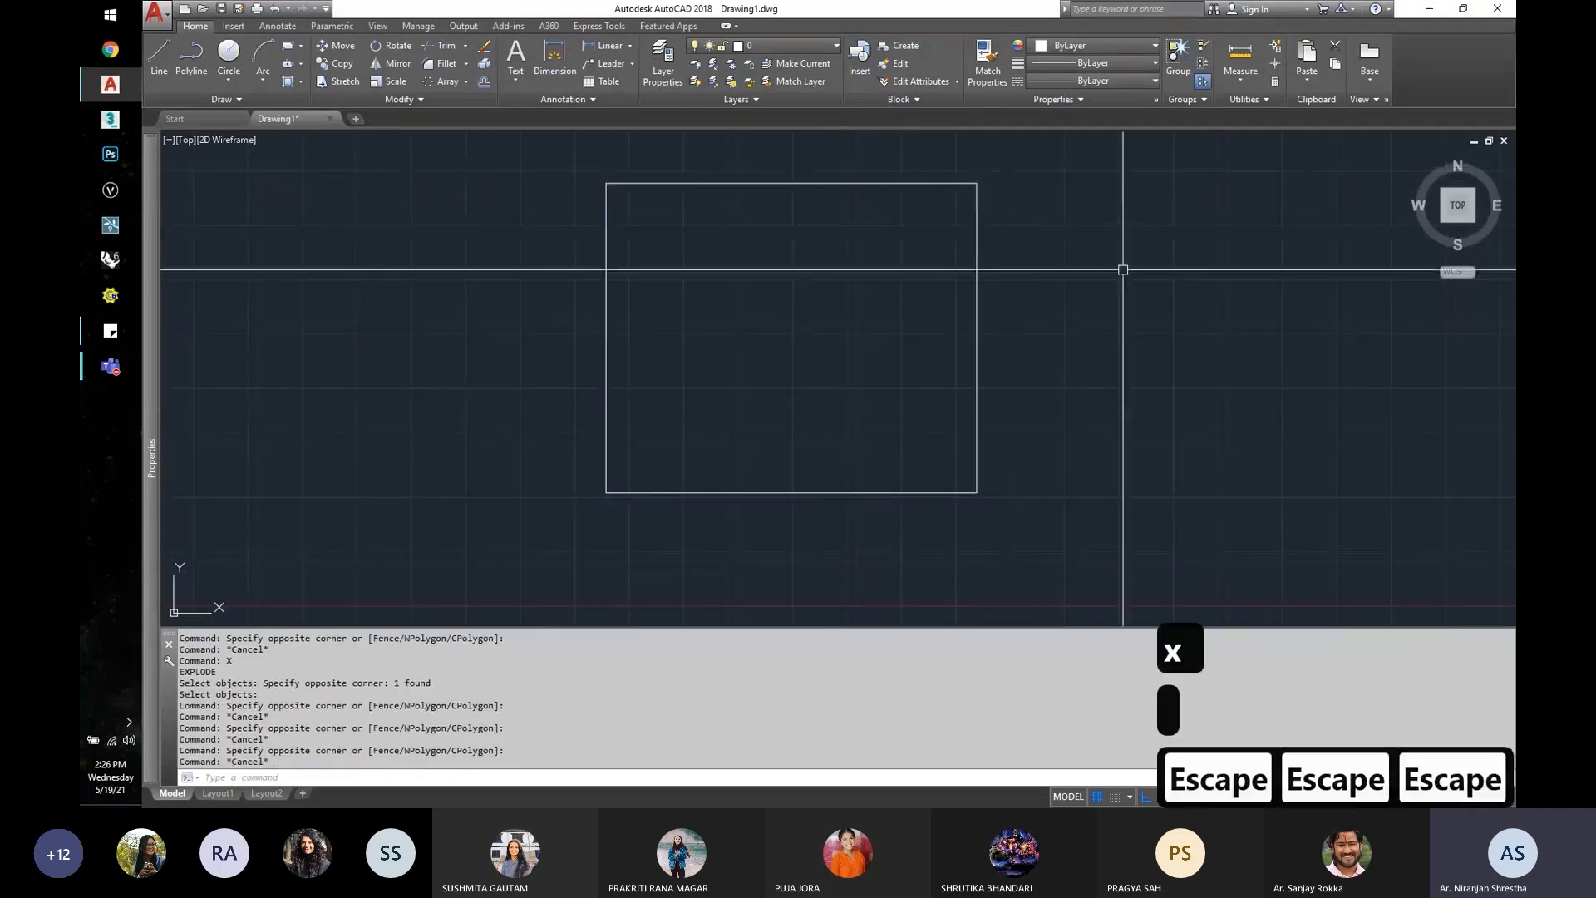
left_click(1118, 271)
left_click(851, 345)
key("Escape")
left_click(805, 442)
left_click(758, 510)
key("Escape")
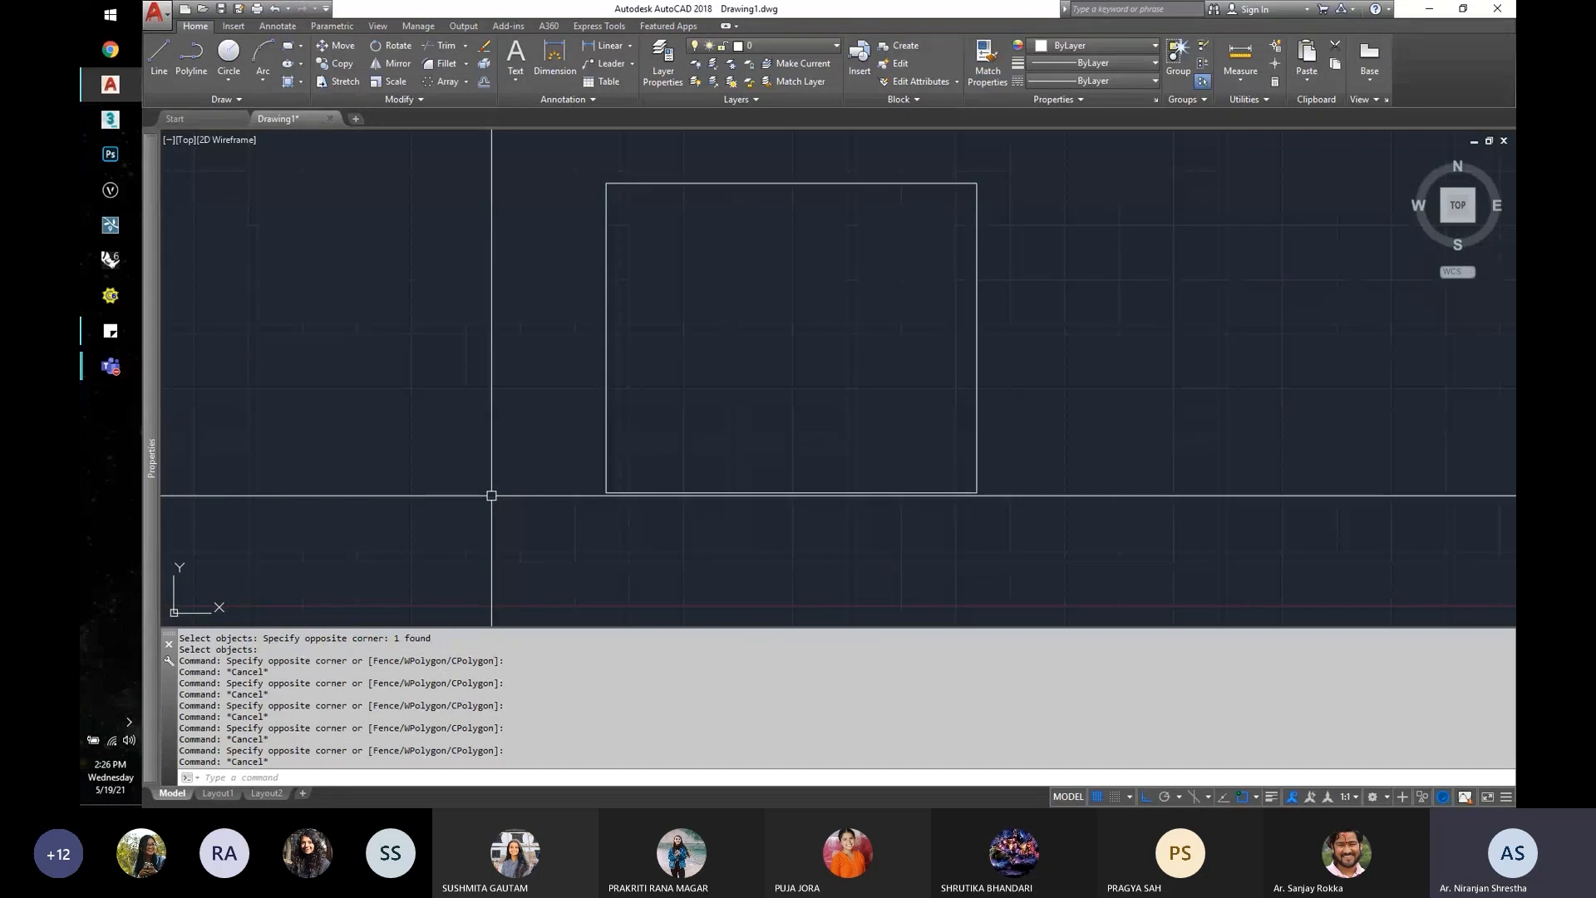
scroll(648, 449, "down", 4)
scroll(627, 495, "up", 2)
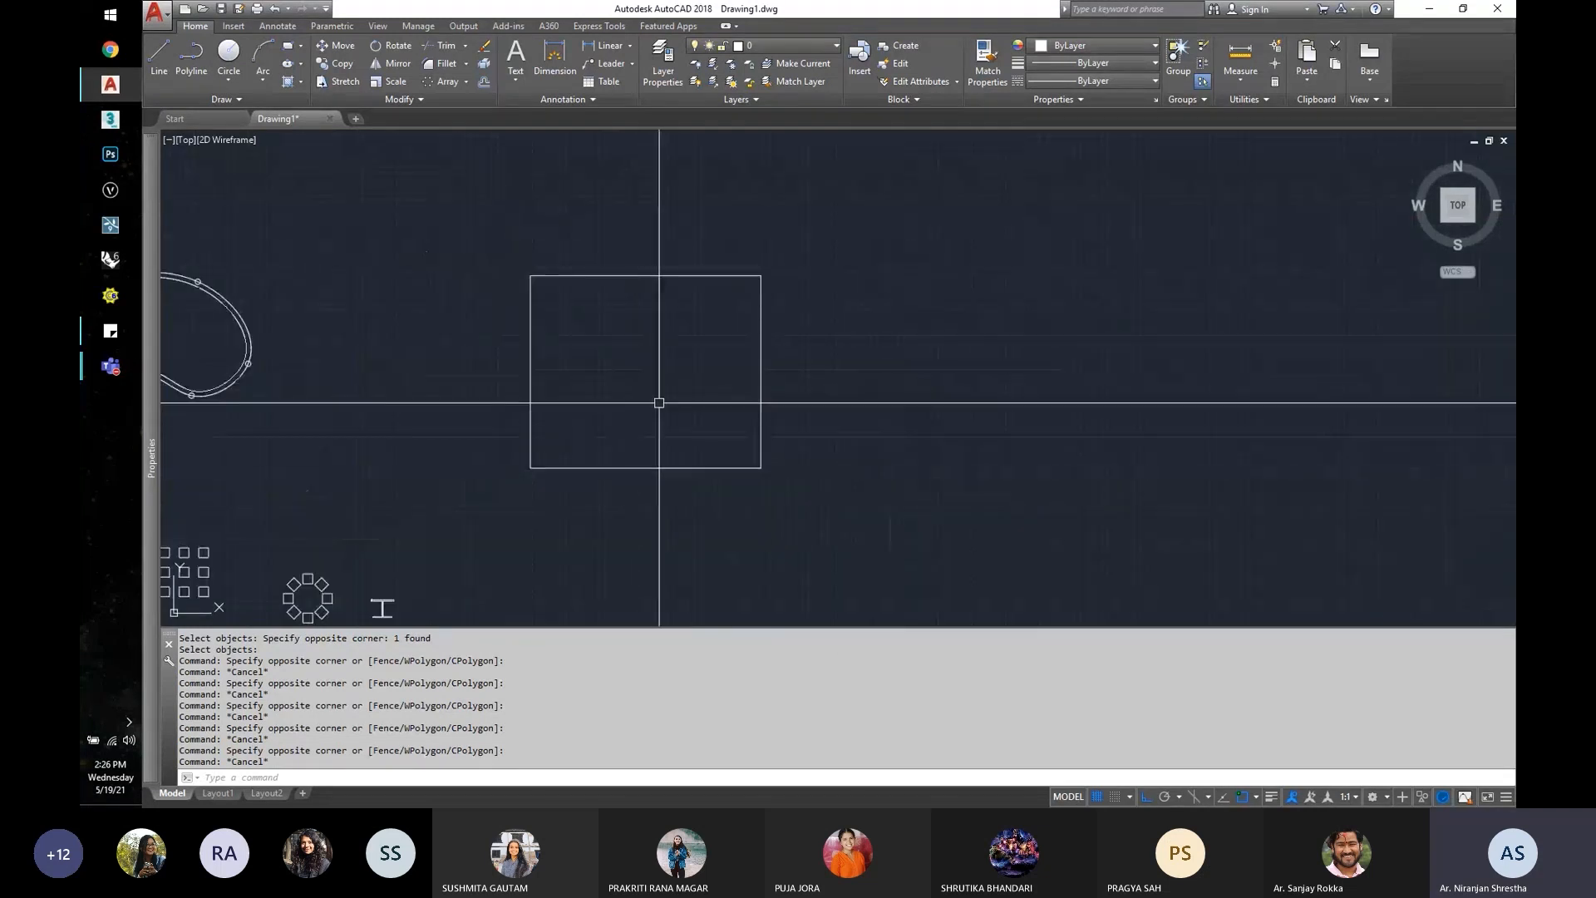
left_click(656, 398)
left_click(581, 514)
left_click(581, 399)
left_click(471, 334)
key("Escape")
left_click(676, 330)
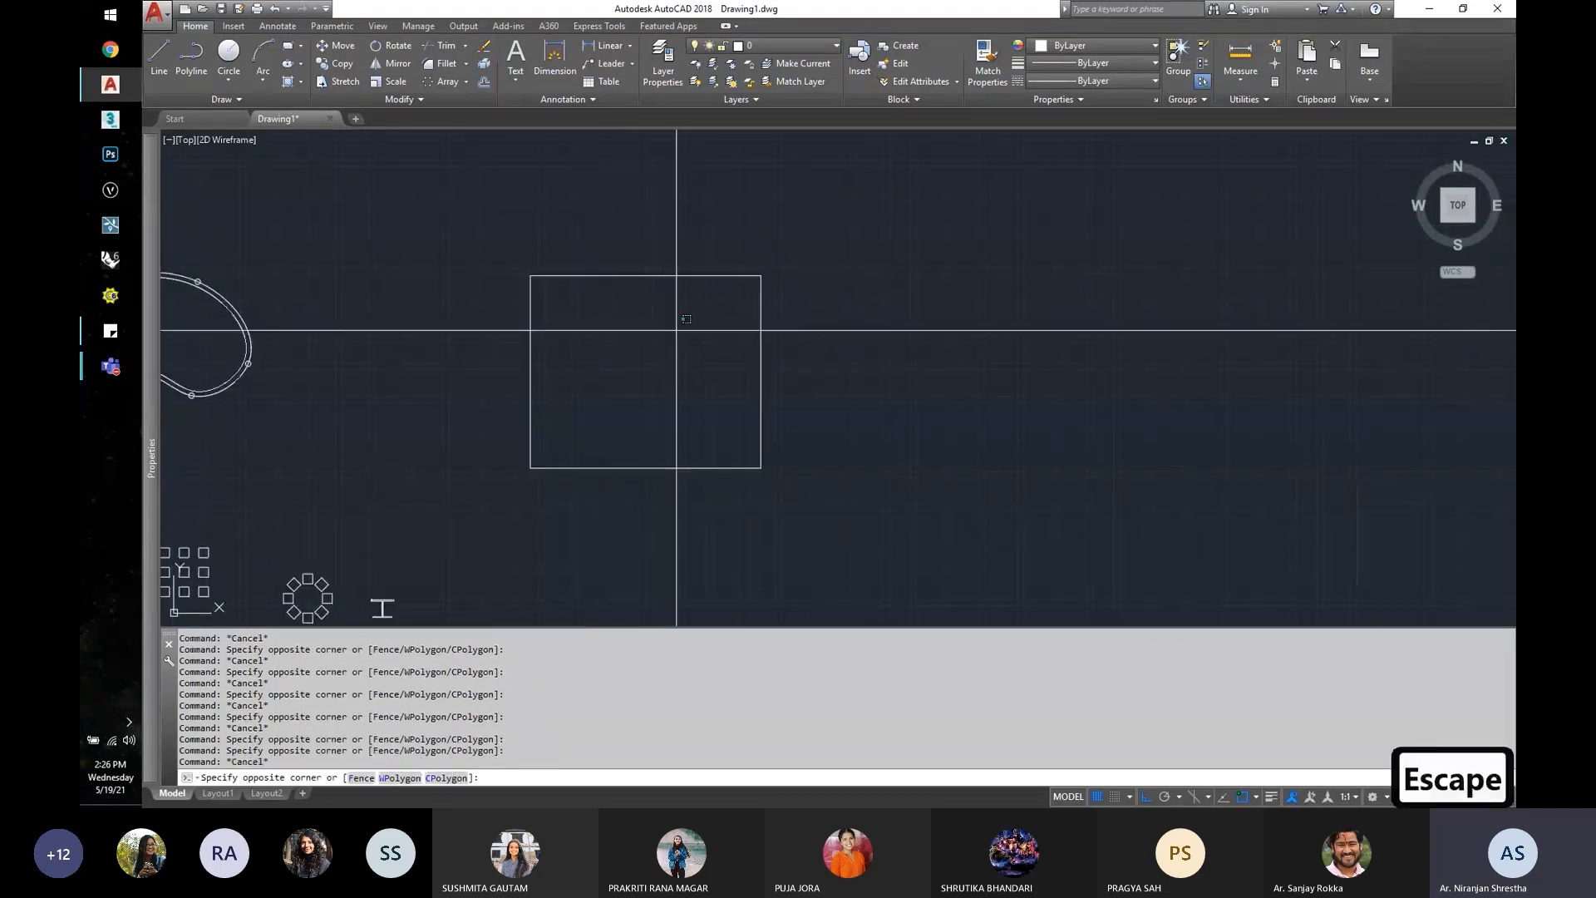
left_click(627, 236)
key("Escape")
left_click(790, 327)
key("Escape")
key("Escape")
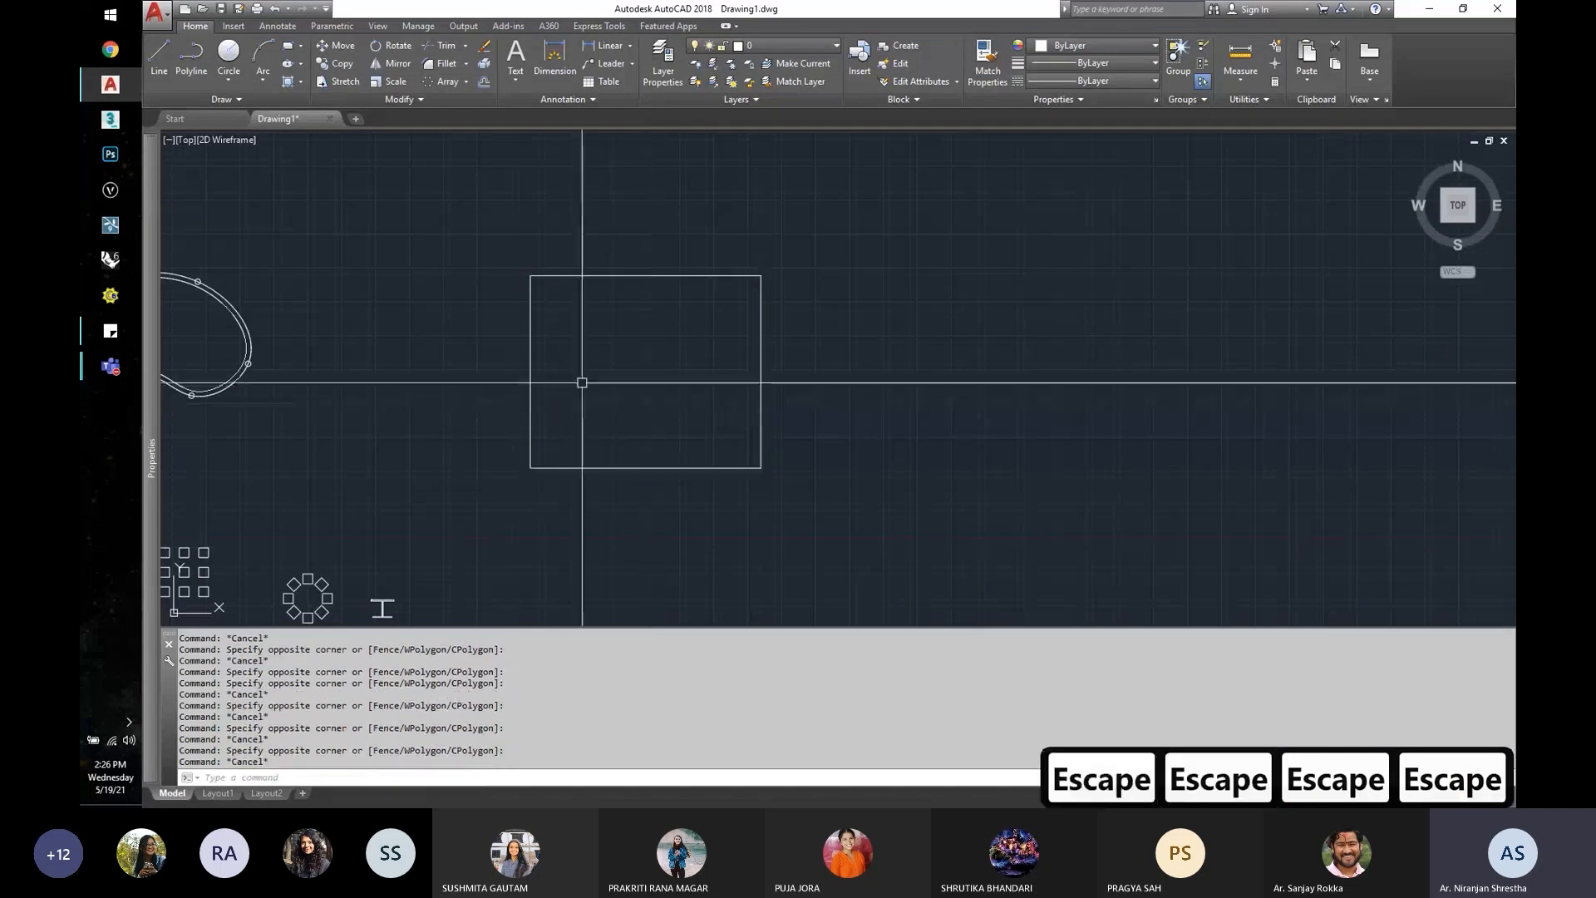
left_click(581, 380)
left_click(480, 339)
key("Escape")
left_click(659, 336)
left_click(635, 252)
key("Escape")
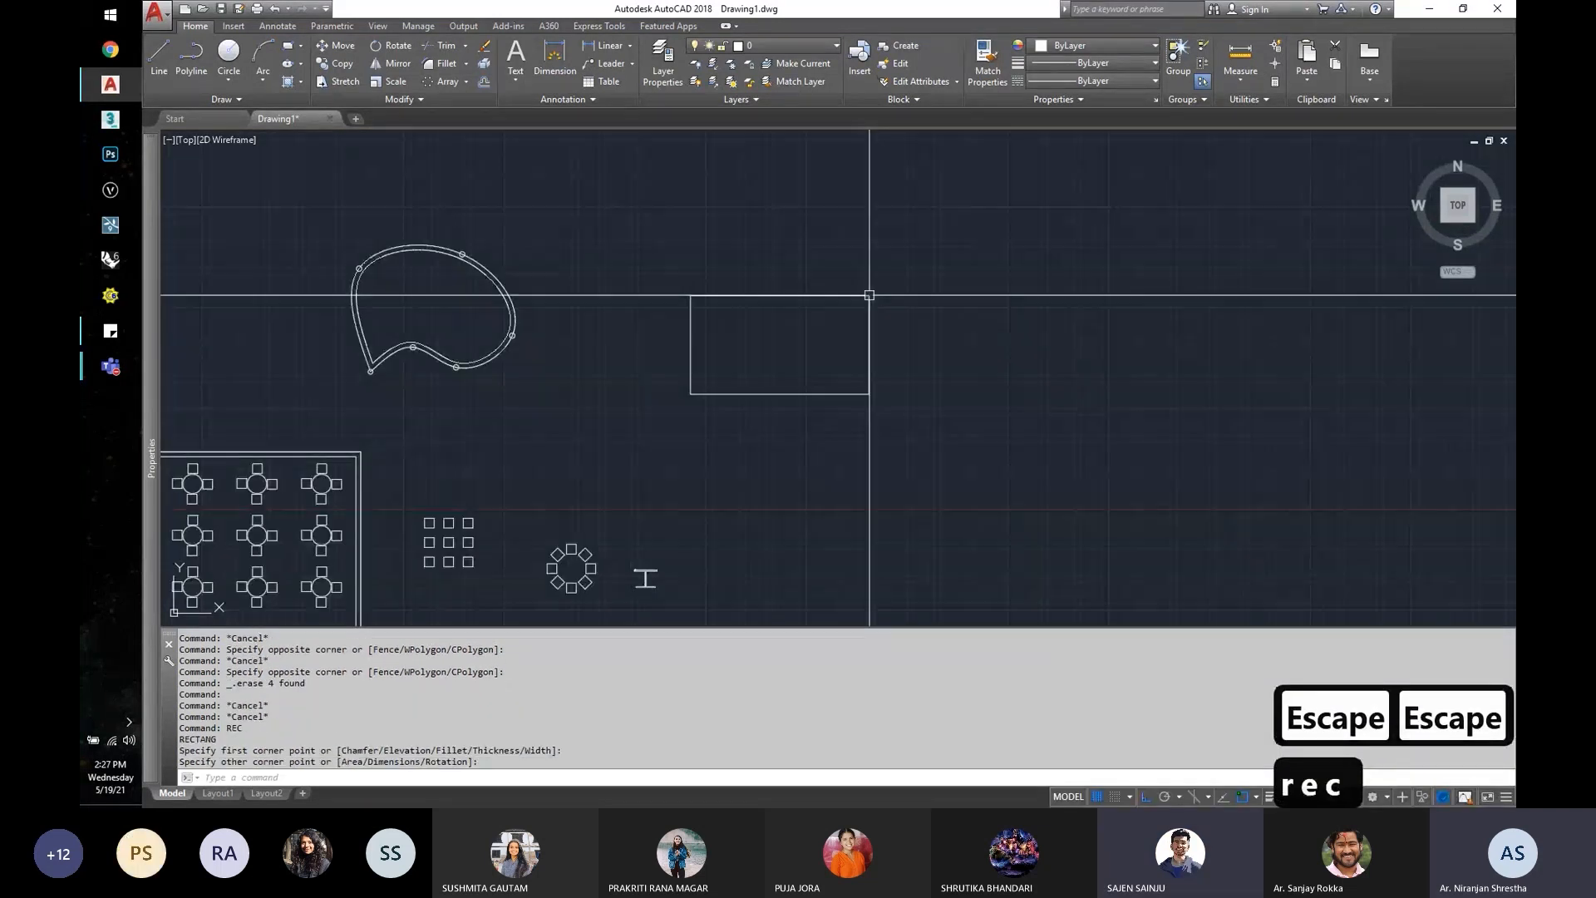
Step: Explode the newly drawn rectangle beside the curved shape into separate lines
key("Escape")
scroll(844, 336, "up", 2)
left_click(951, 331)
left_click(677, 403)
type("x")
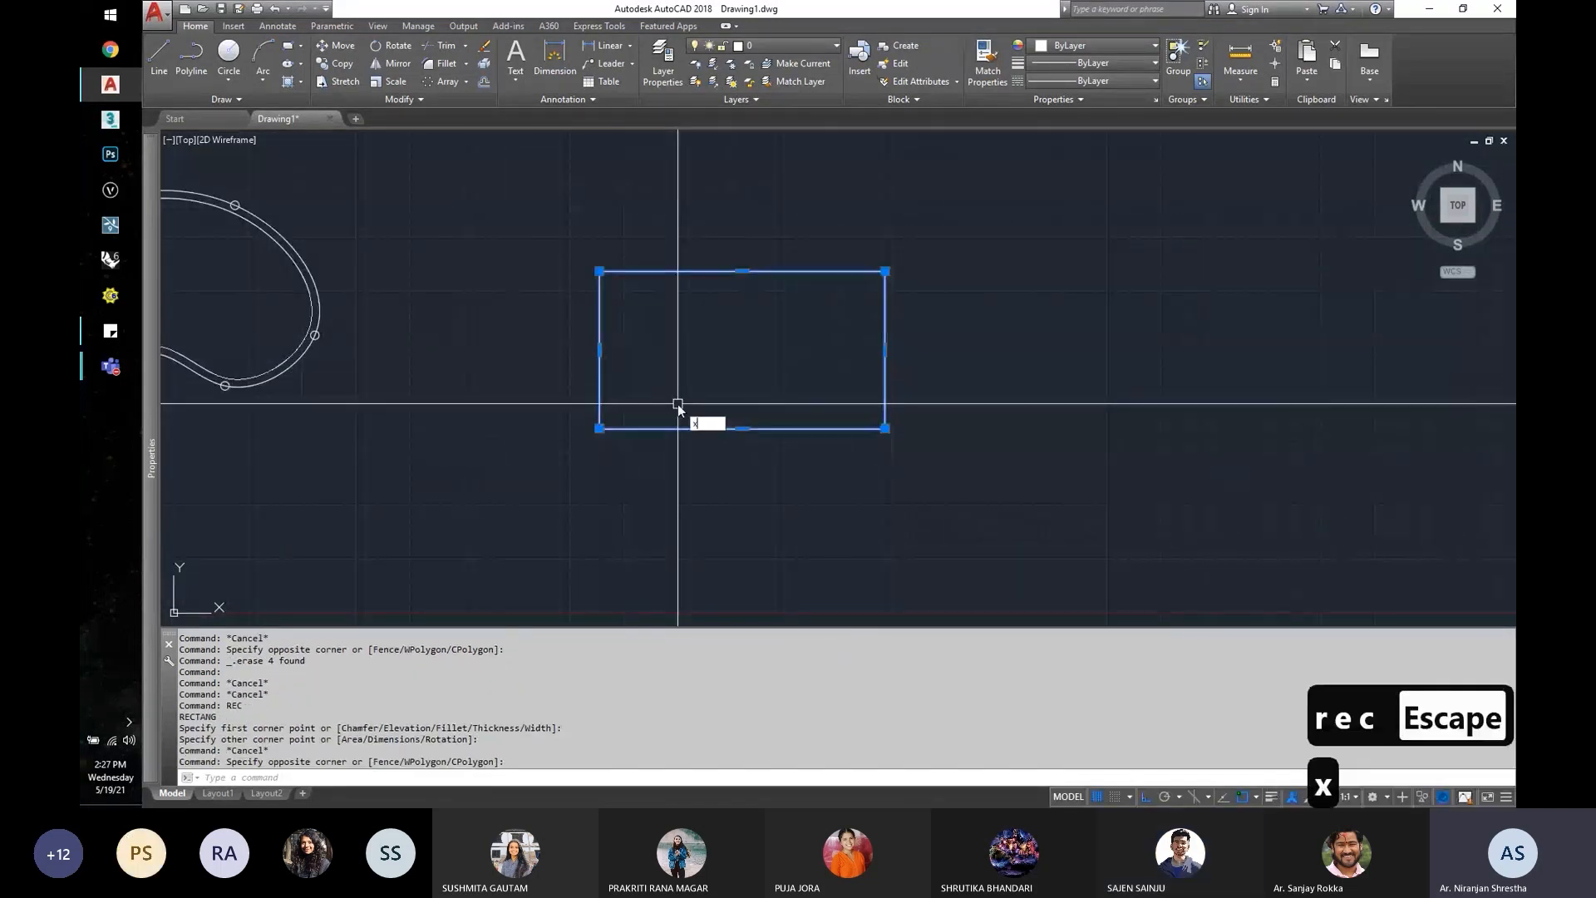
key("space")
Step: Select the exploded rectangle's right, upper, left and lower sides individually to check whether each is a separate line
key("Escape")
left_click(930, 335)
left_click(803, 370)
key("Escape")
left_click(731, 242)
left_click(688, 338)
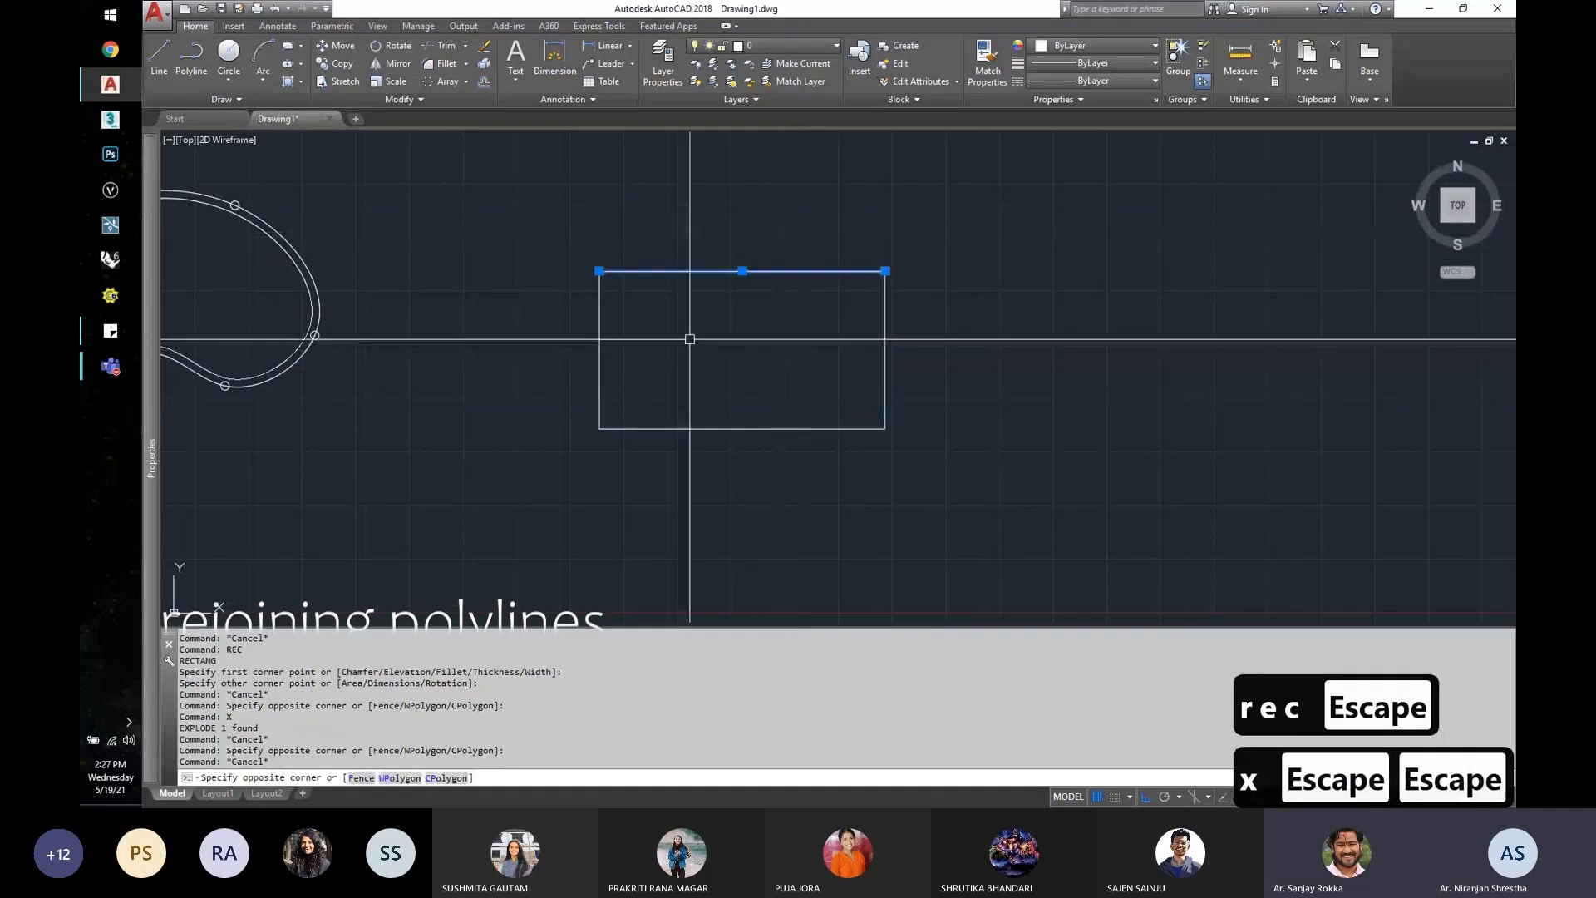
key("Escape")
left_click(671, 337)
left_click(534, 352)
key("Escape")
left_click(801, 367)
left_click(728, 482)
key("Escape")
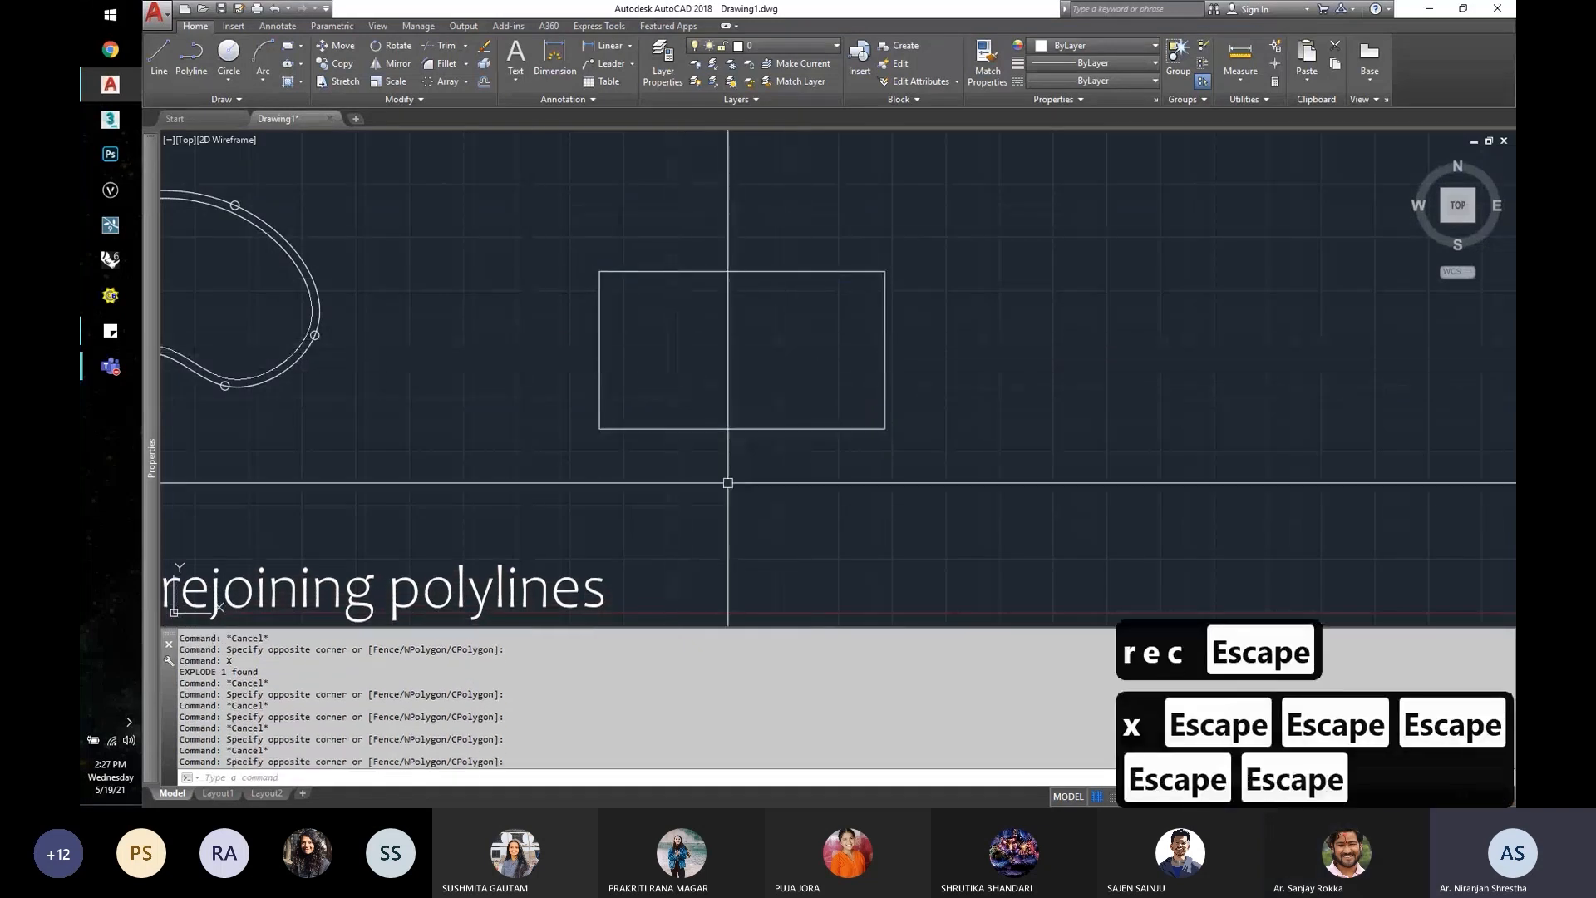
Step: Join the rectangle's four separate lines into one polyline and select an edge to check the joined object
type("j")
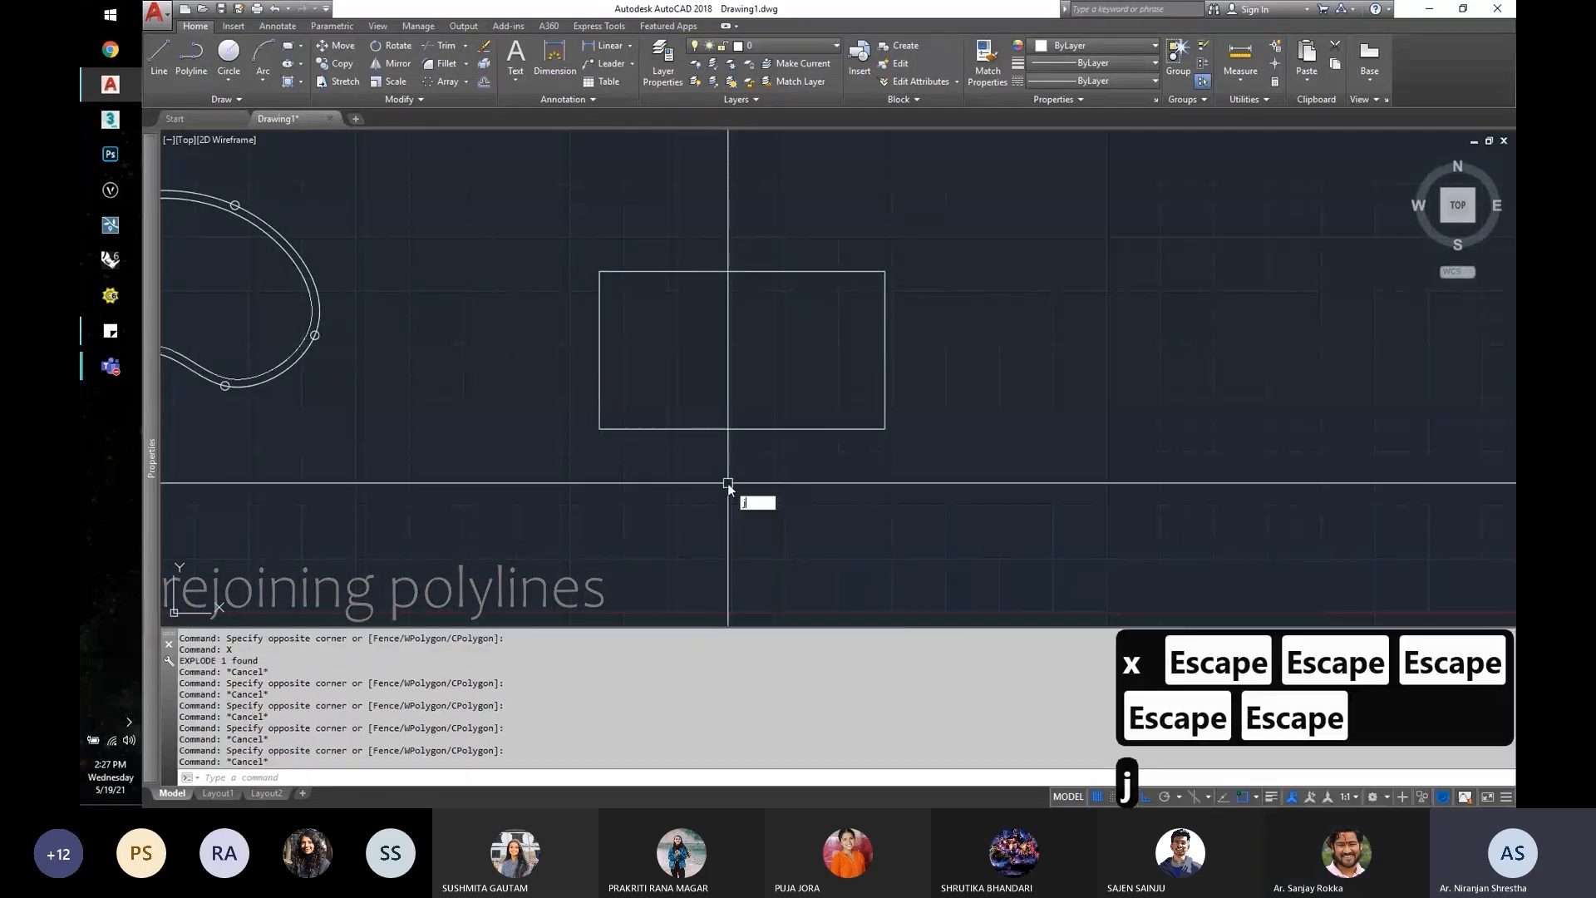
key("Return")
left_click(1064, 187)
left_click(488, 491)
key("space")
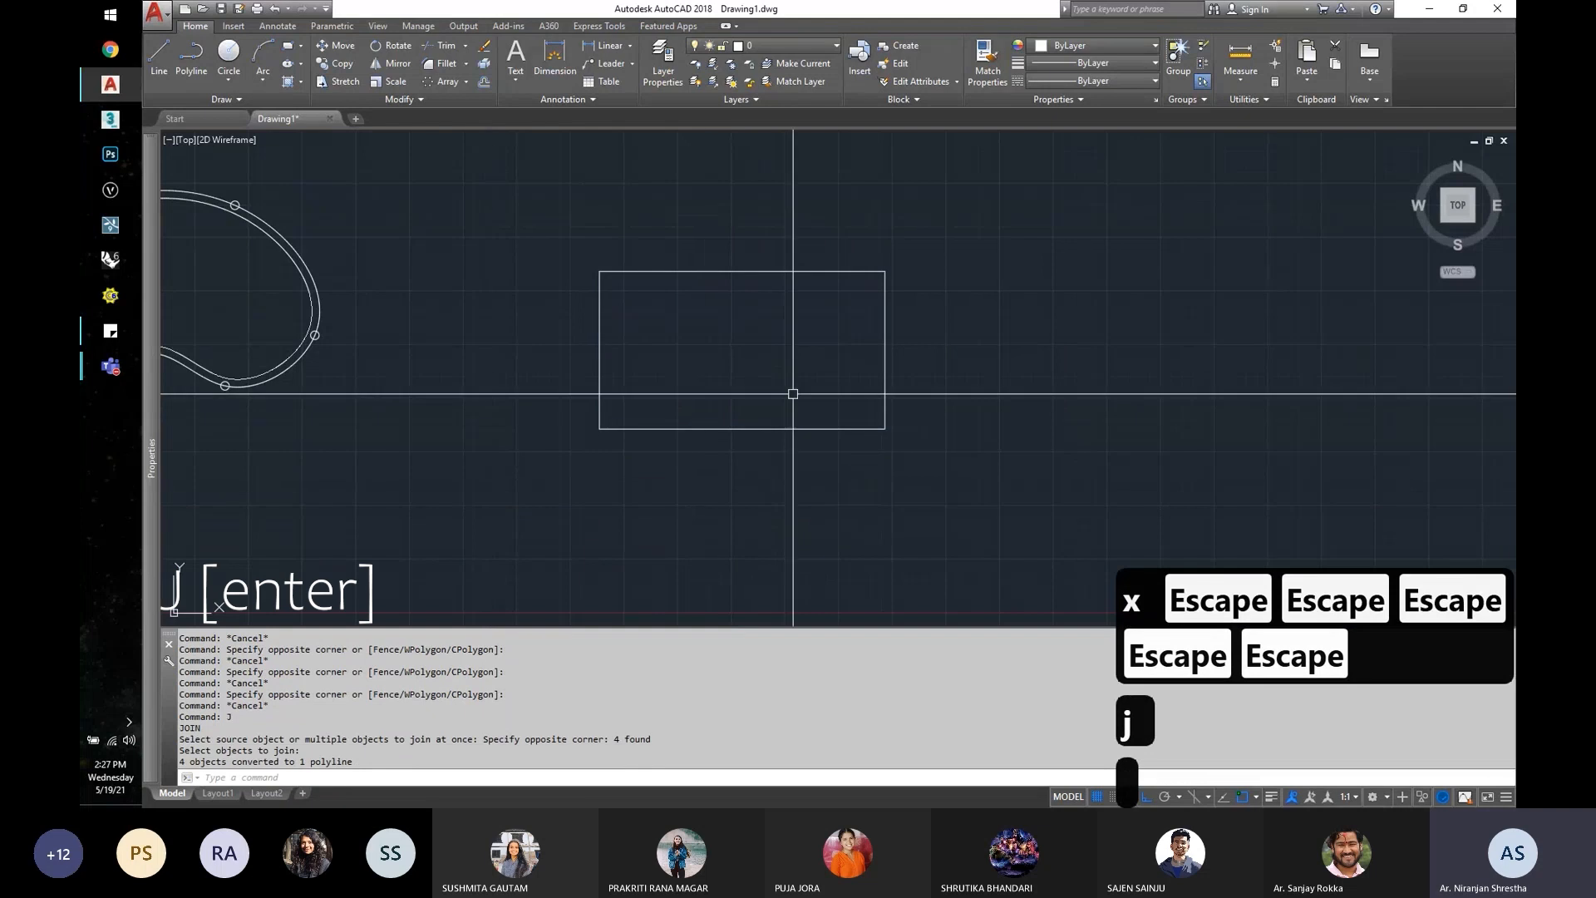
left_click(790, 394)
left_click(711, 518)
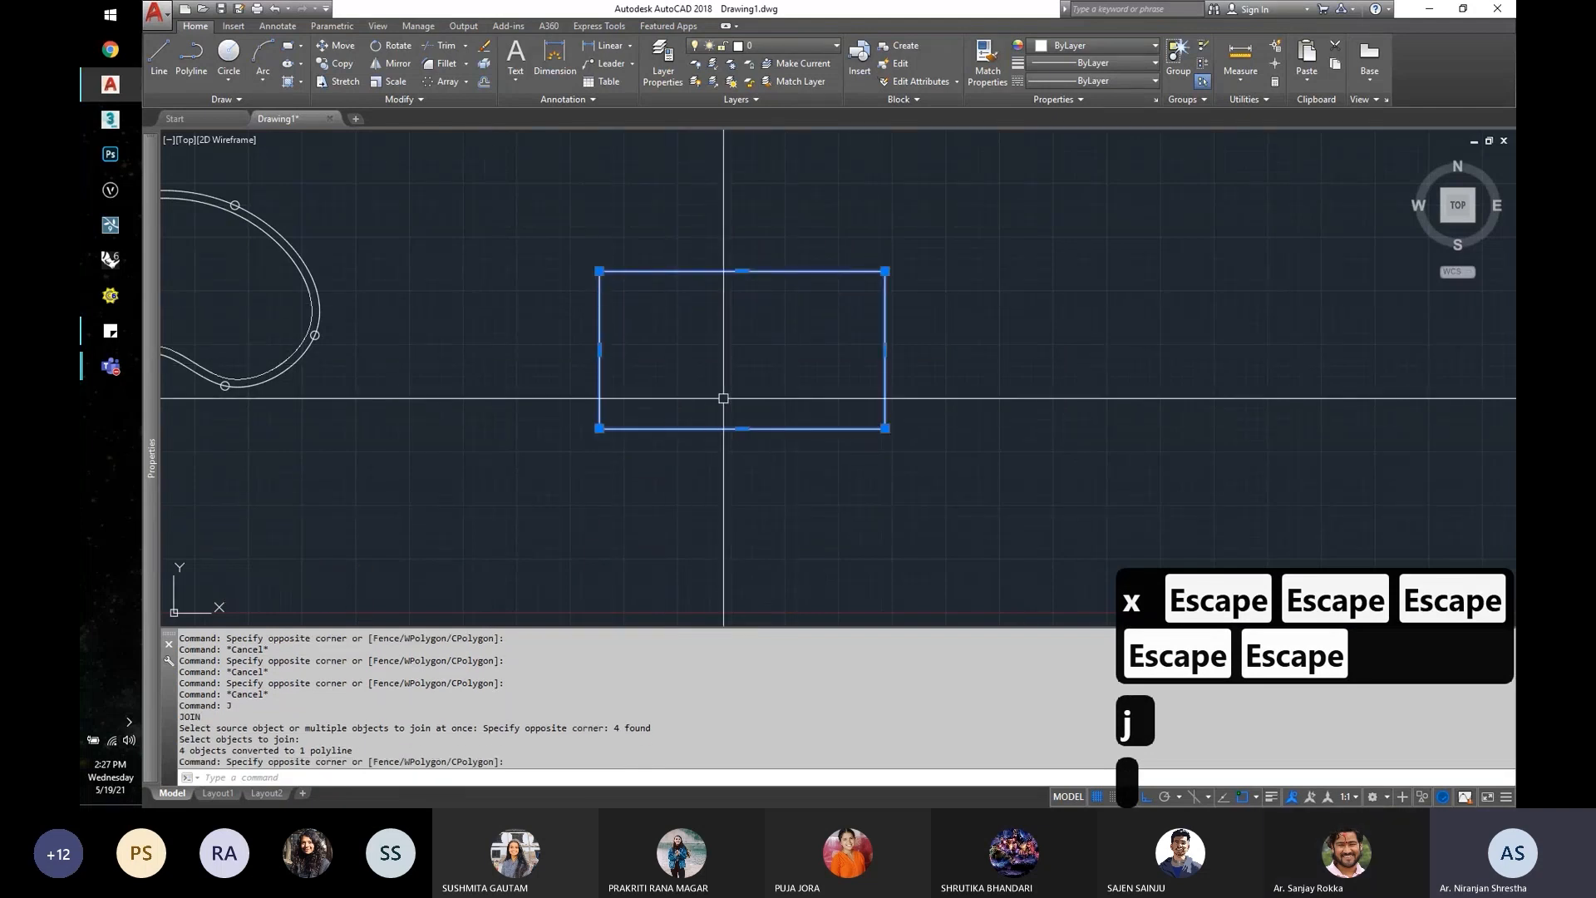
Step: Undo the join of the rectangle's sides and select the right side to check whether it is separate again
type("u")
key("Return")
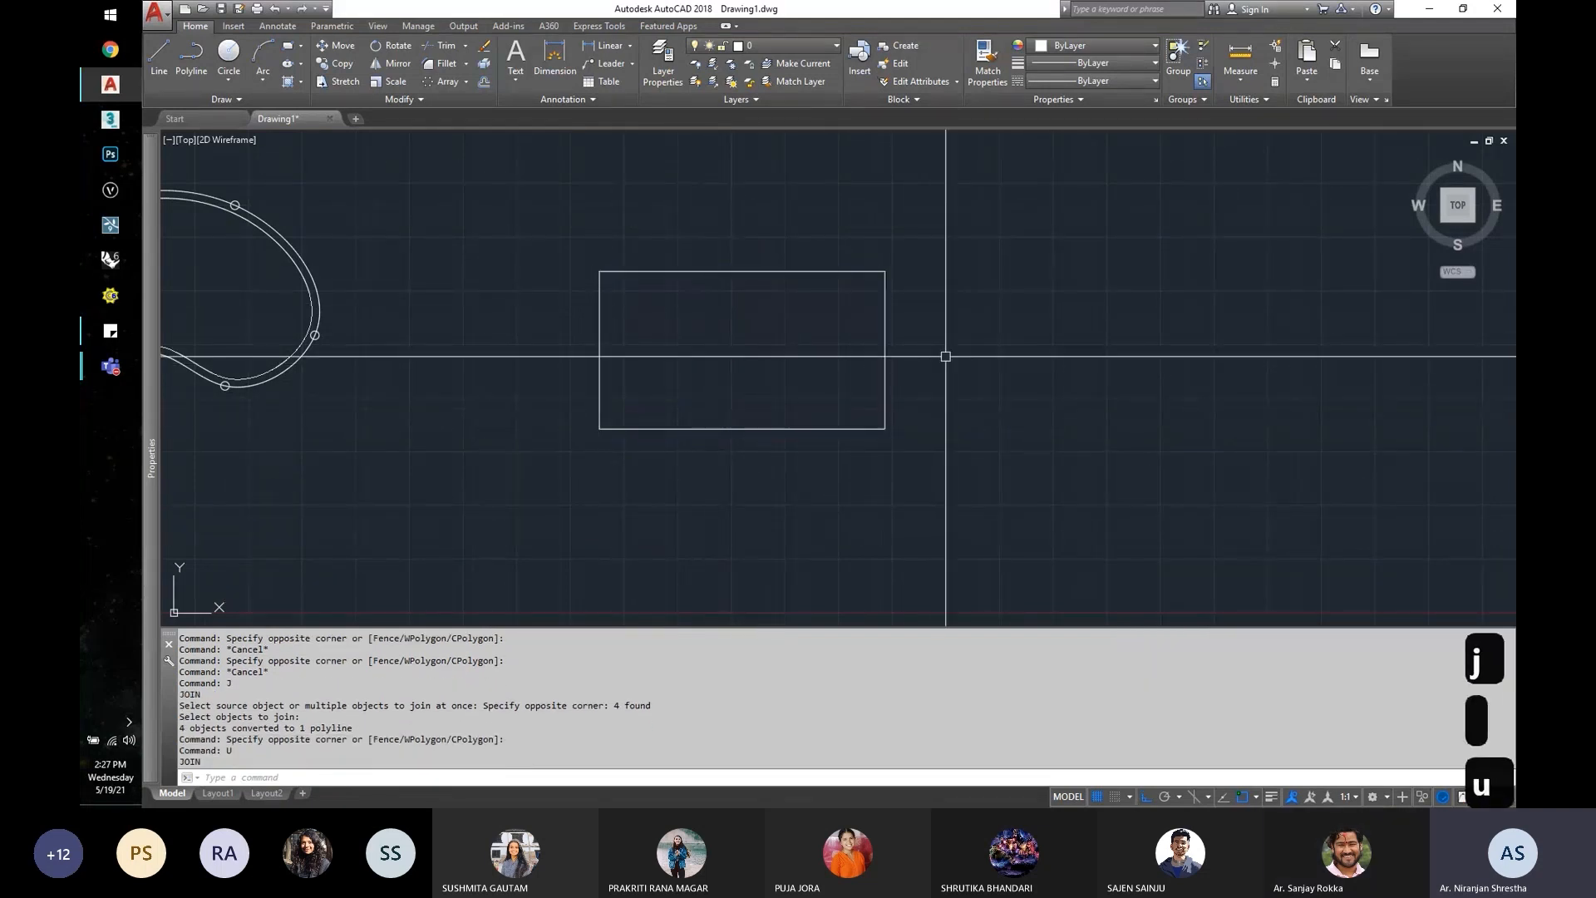
left_click(945, 355)
left_click(873, 338)
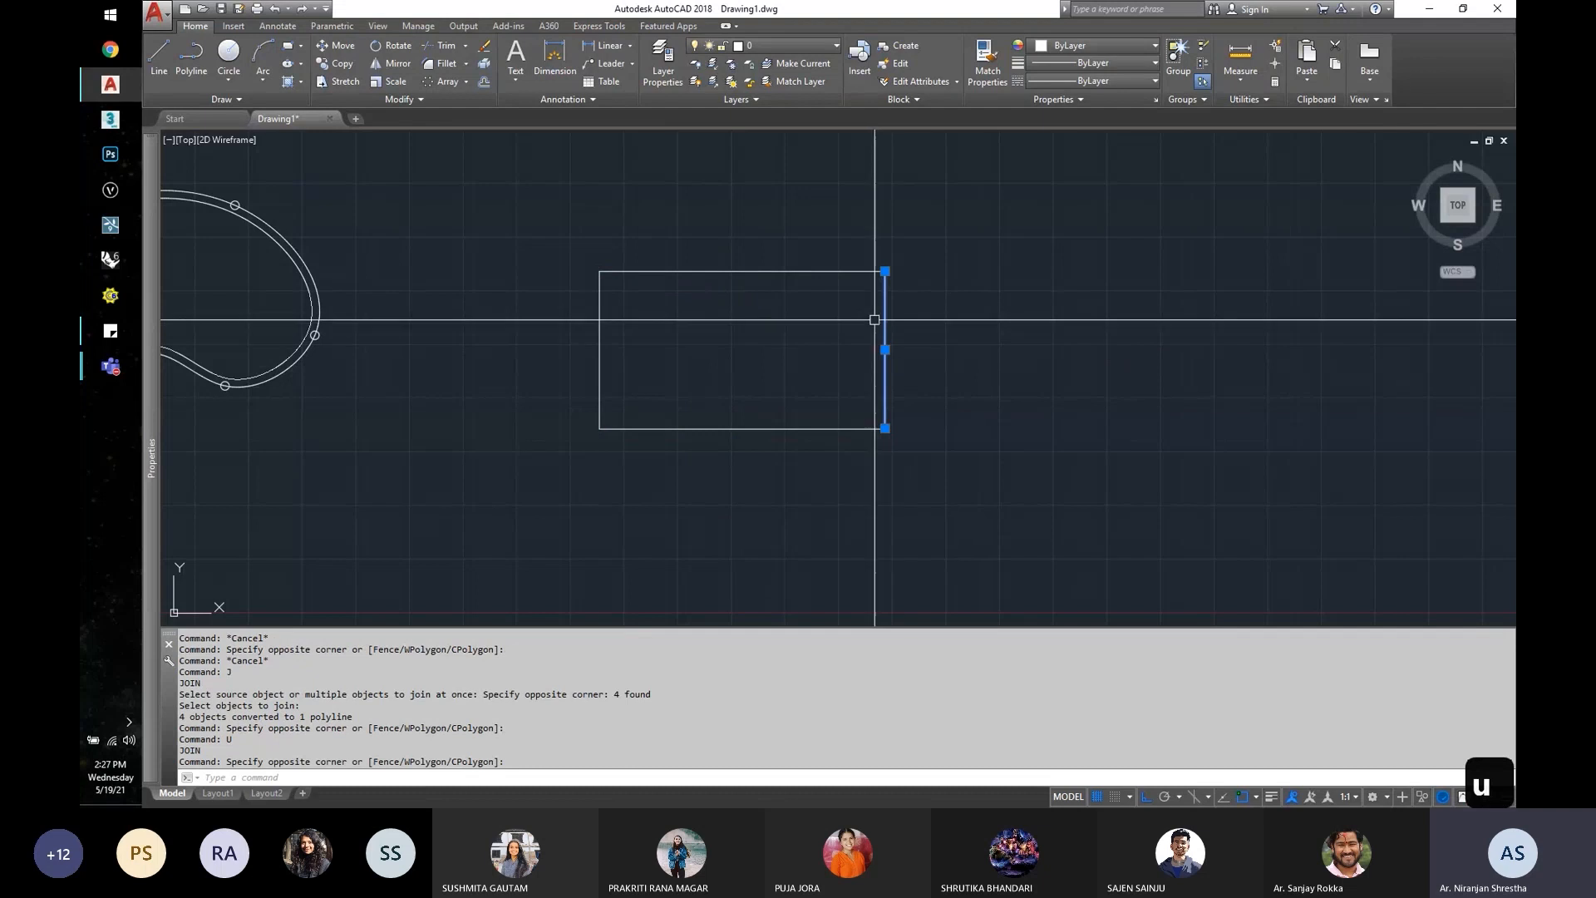
key("Escape")
Step: Use PEDIT to convert the rectangle's right side into a polyline and join the other three sides to it
left_click(891, 341)
left_click(784, 359)
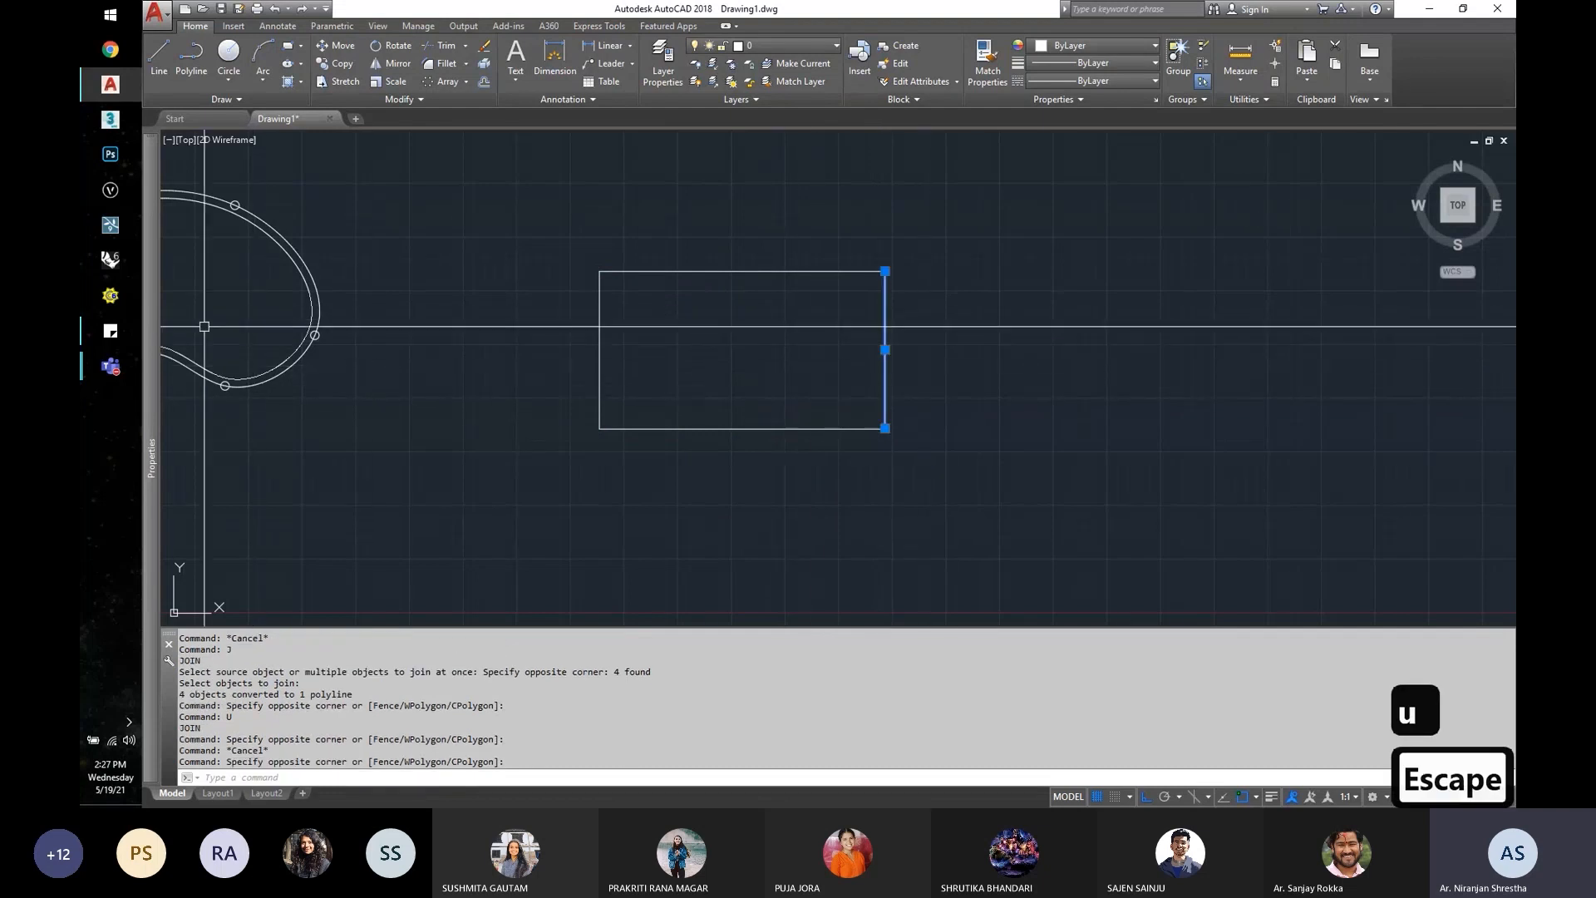
mouse_move(154, 311)
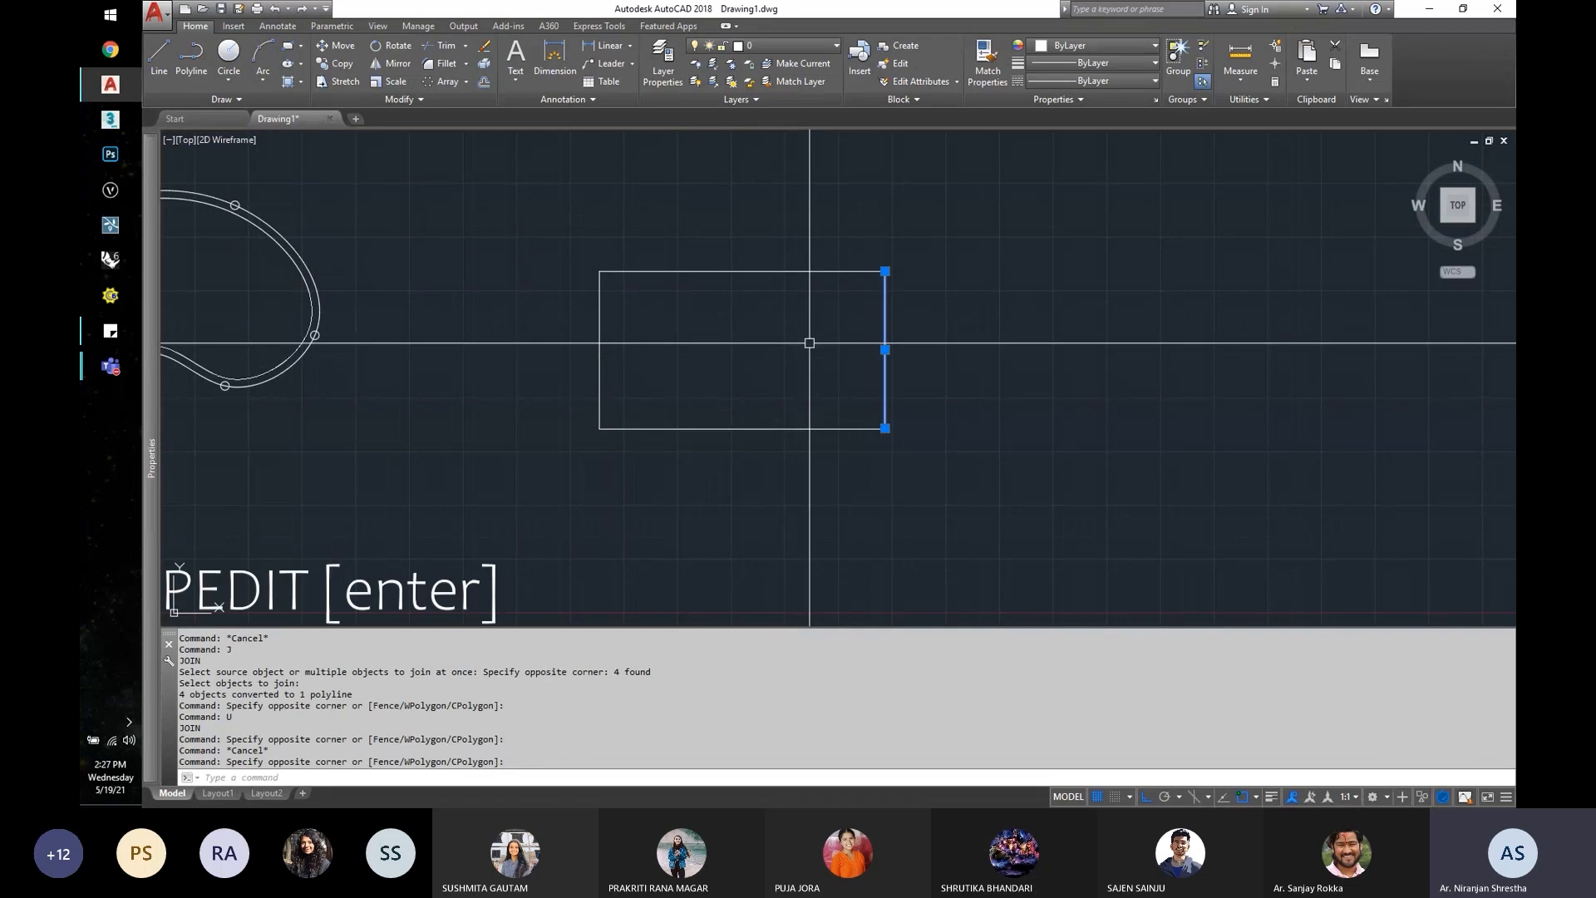
type("de")
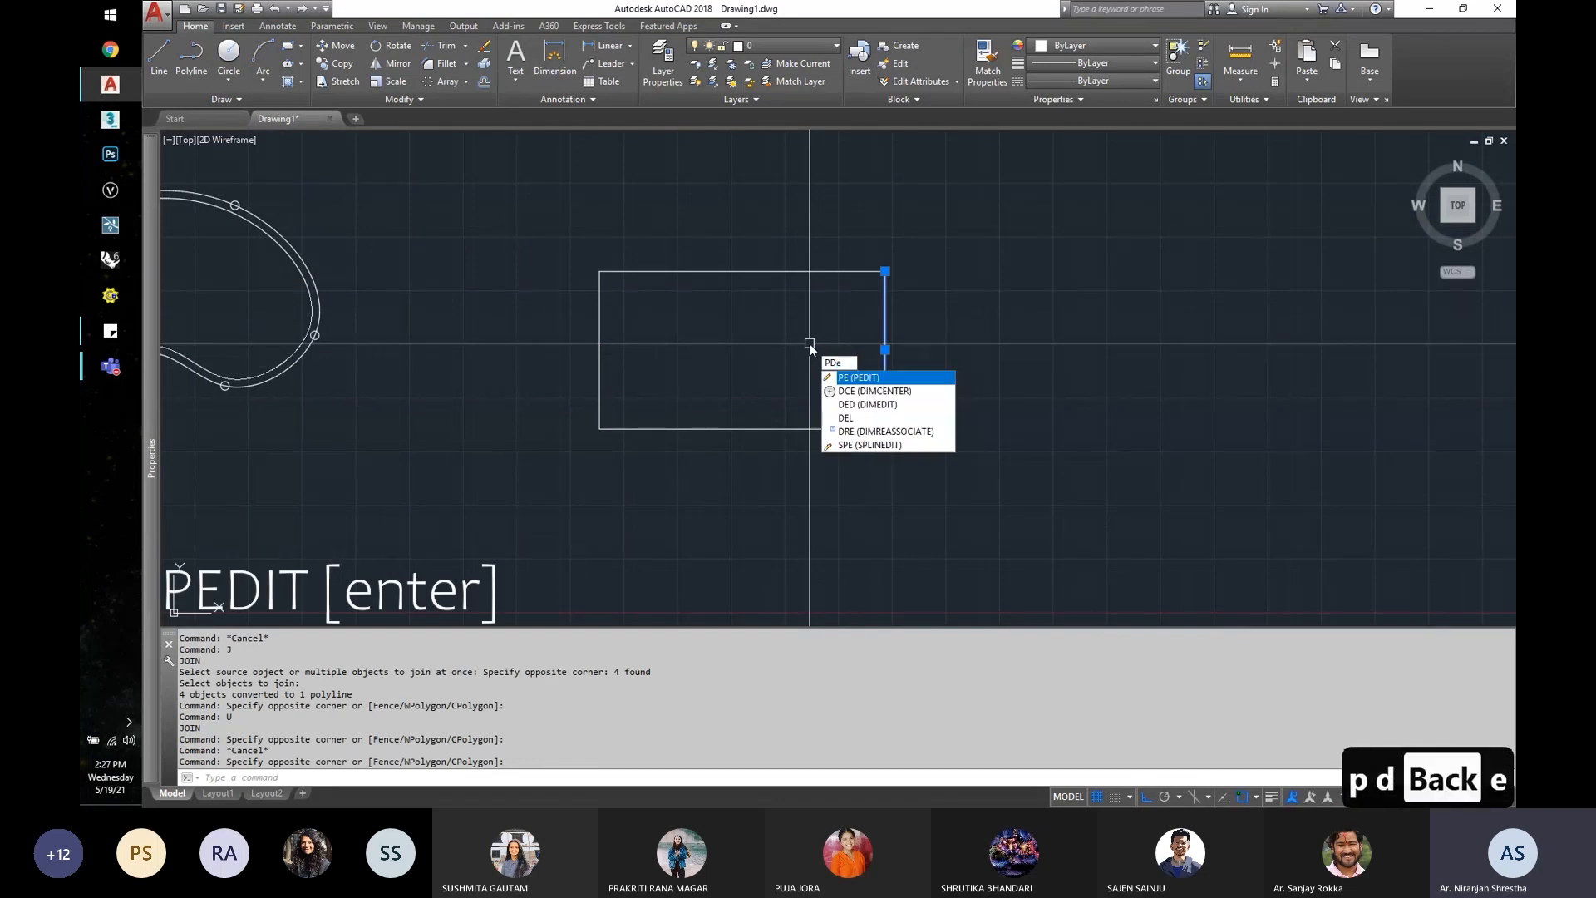
key("BackSpace")
key("BackSpace")
type("edit")
key("Return")
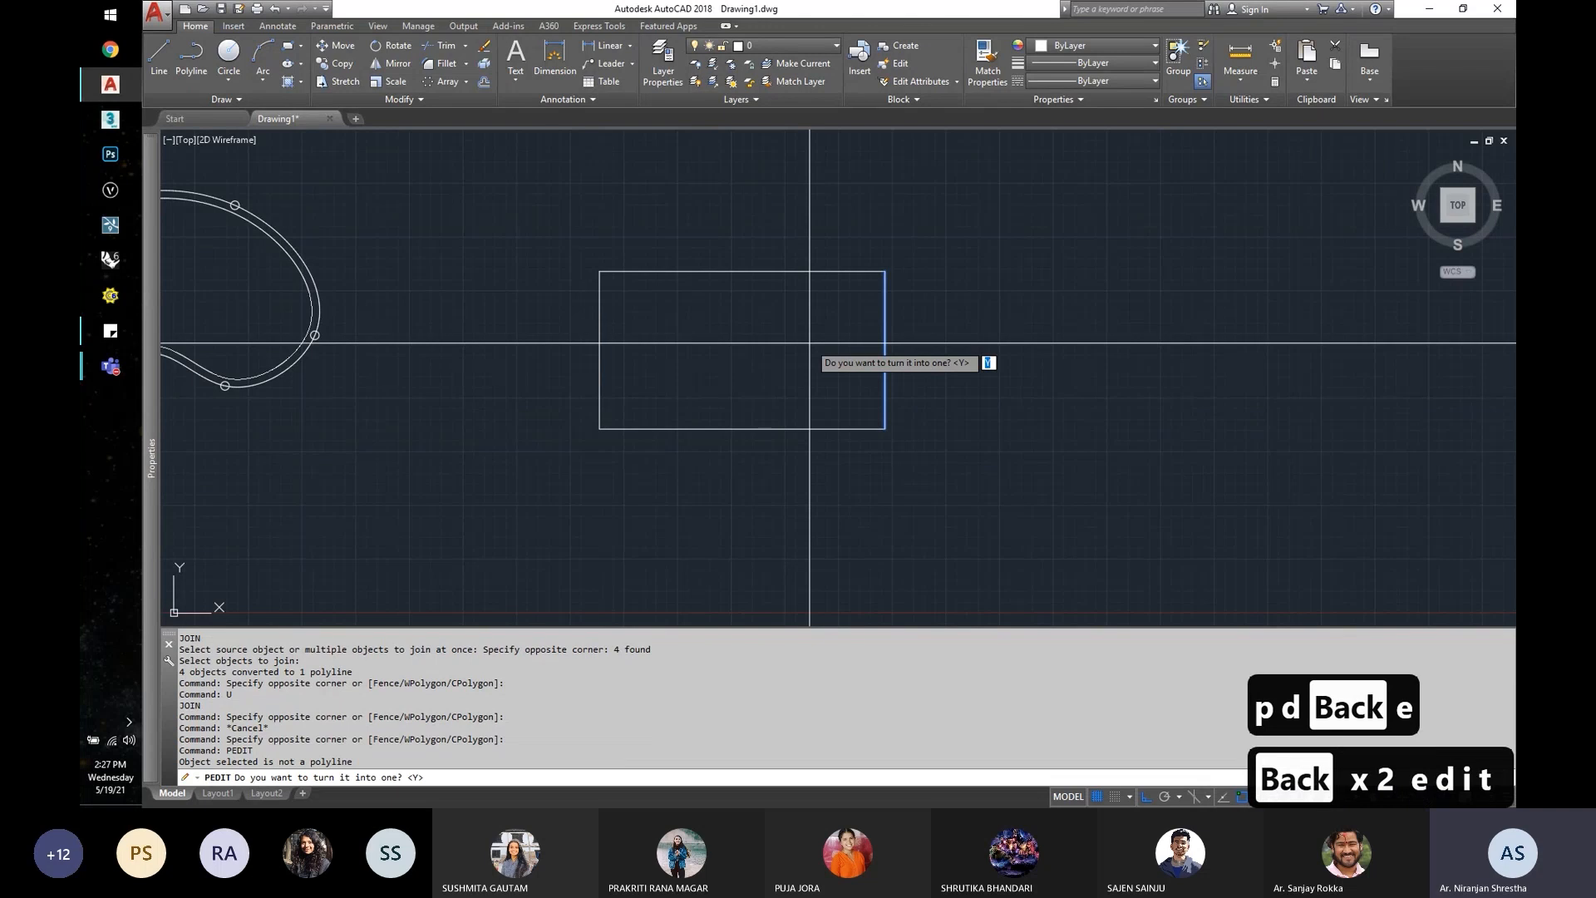
key("Return")
left_click(846, 398)
left_click(723, 192)
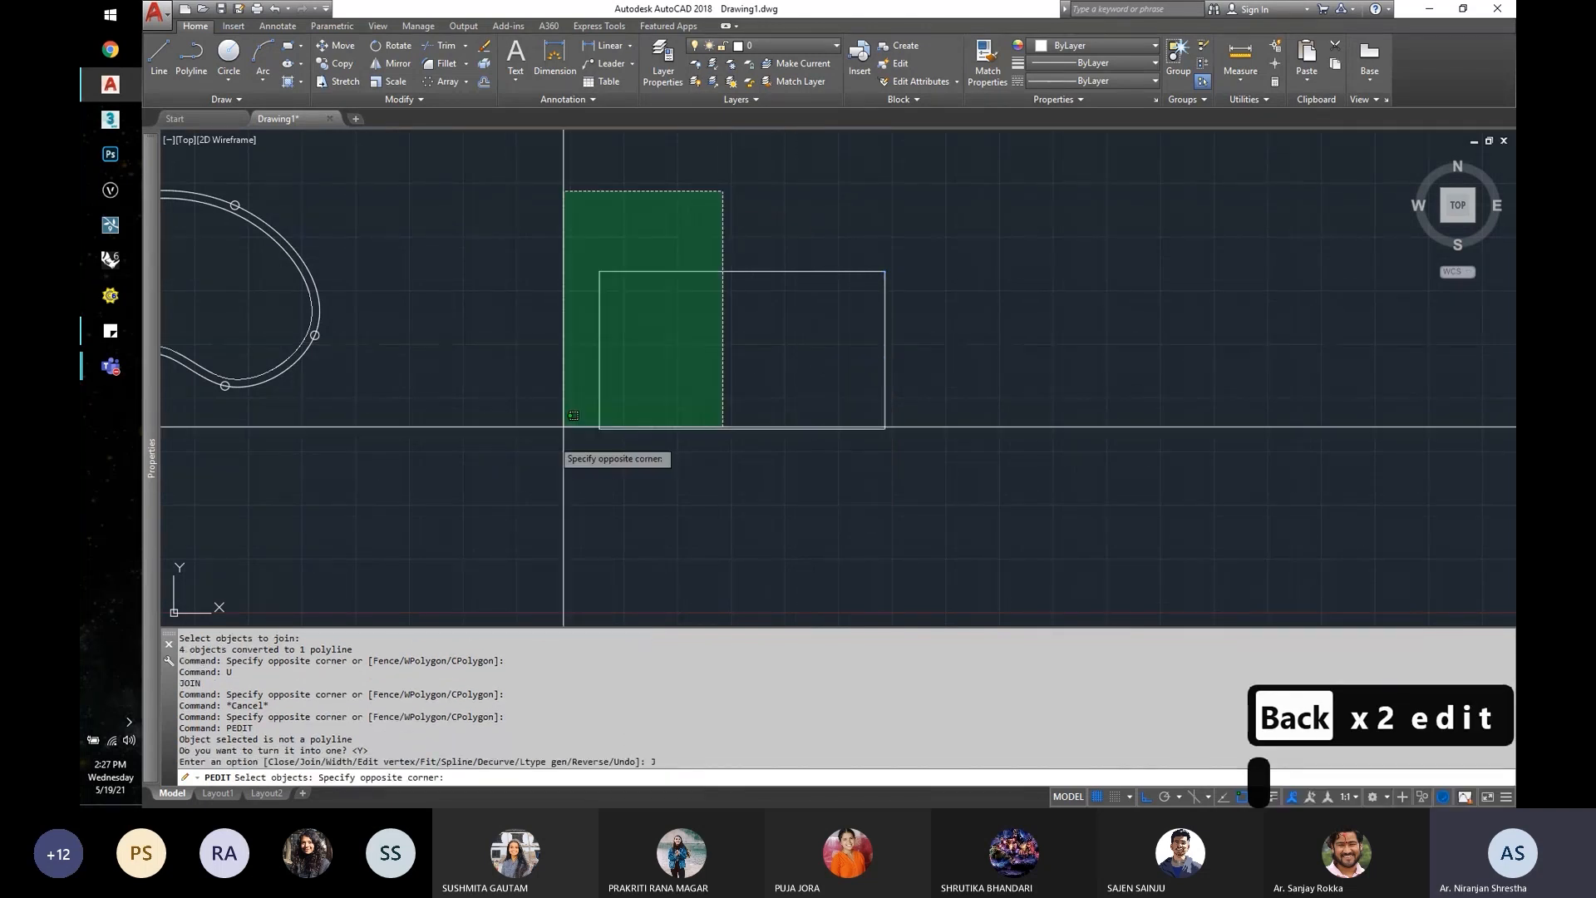
left_click(506, 480)
key("space")
key("space")
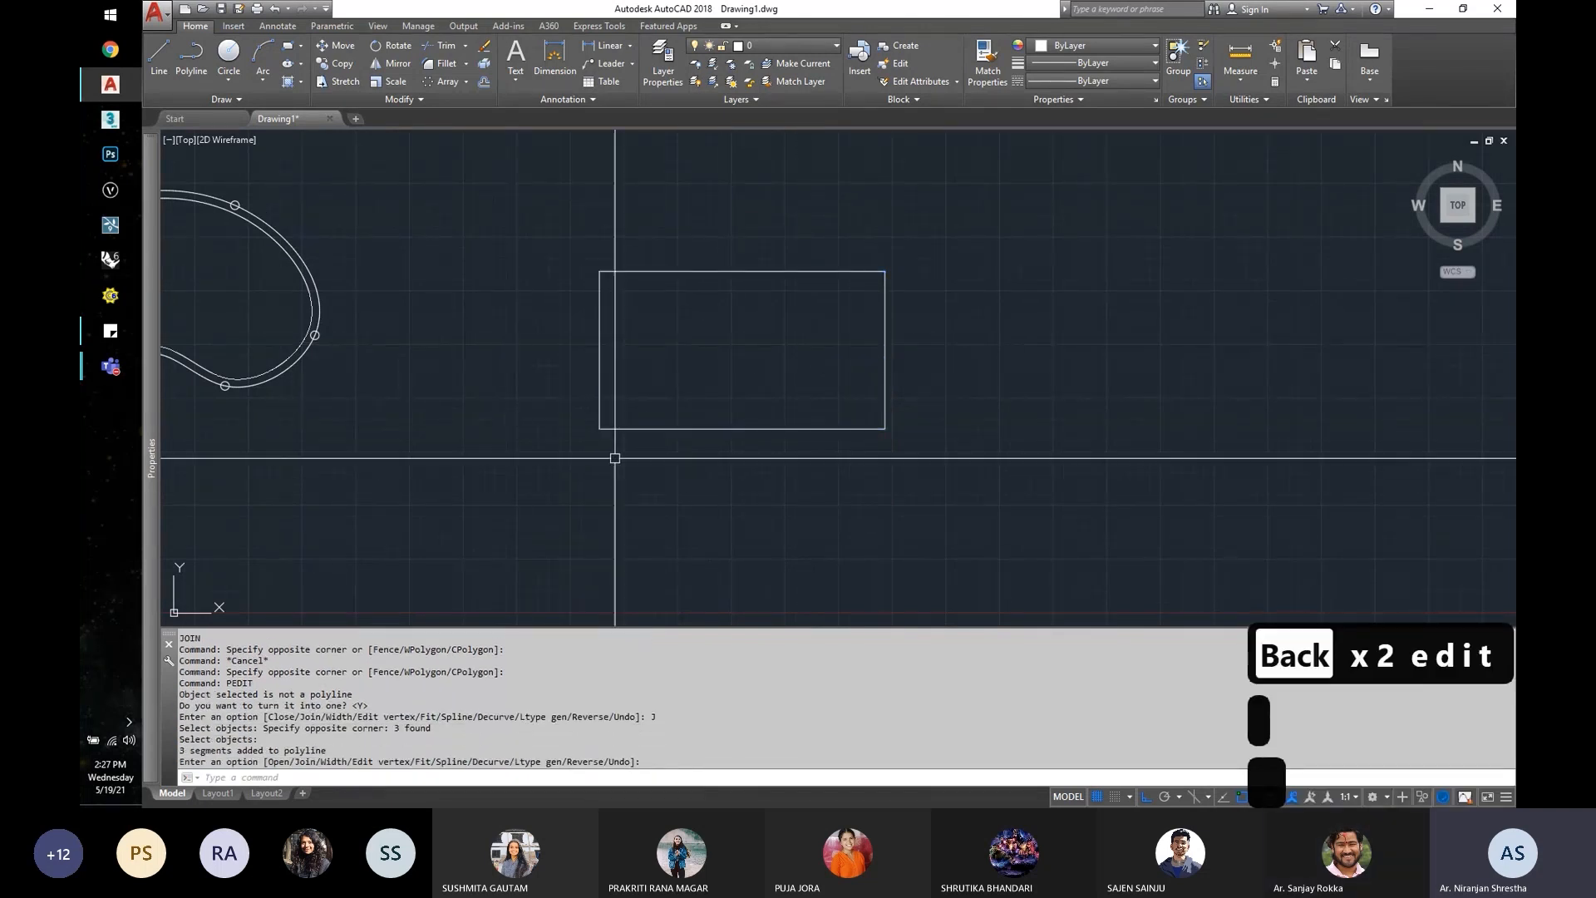
Step: Select the rectangle from its edges to check whether the four sides form a single polyline
left_click(1022, 381)
left_click(731, 488)
key("Escape")
left_click(873, 341)
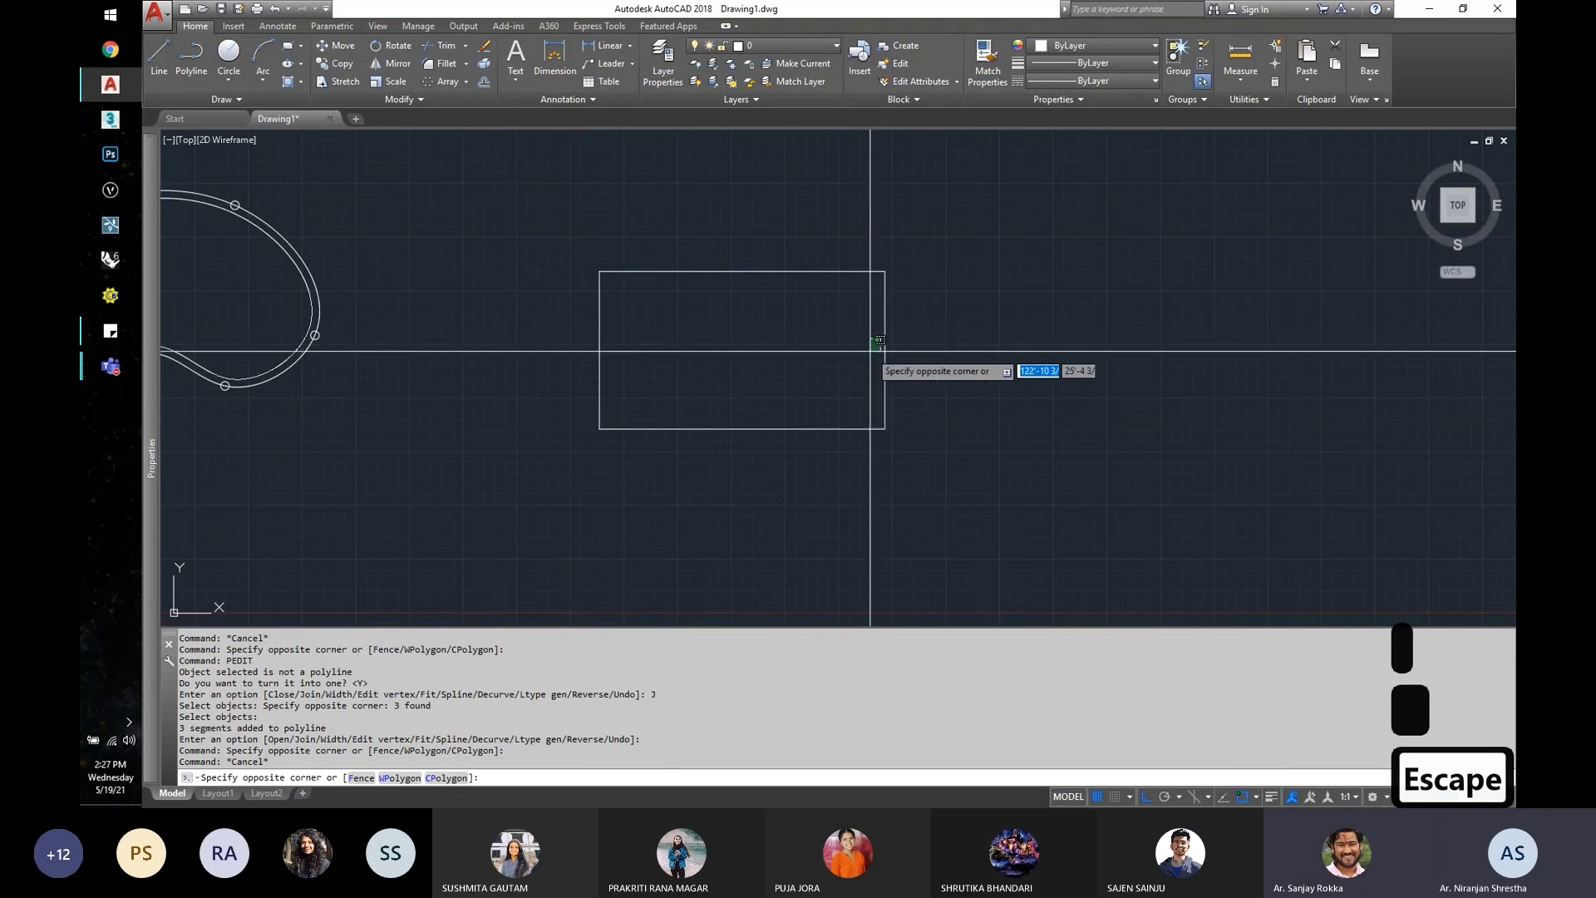
left_click(892, 339)
left_click(895, 335)
left_click(842, 350)
key("Escape")
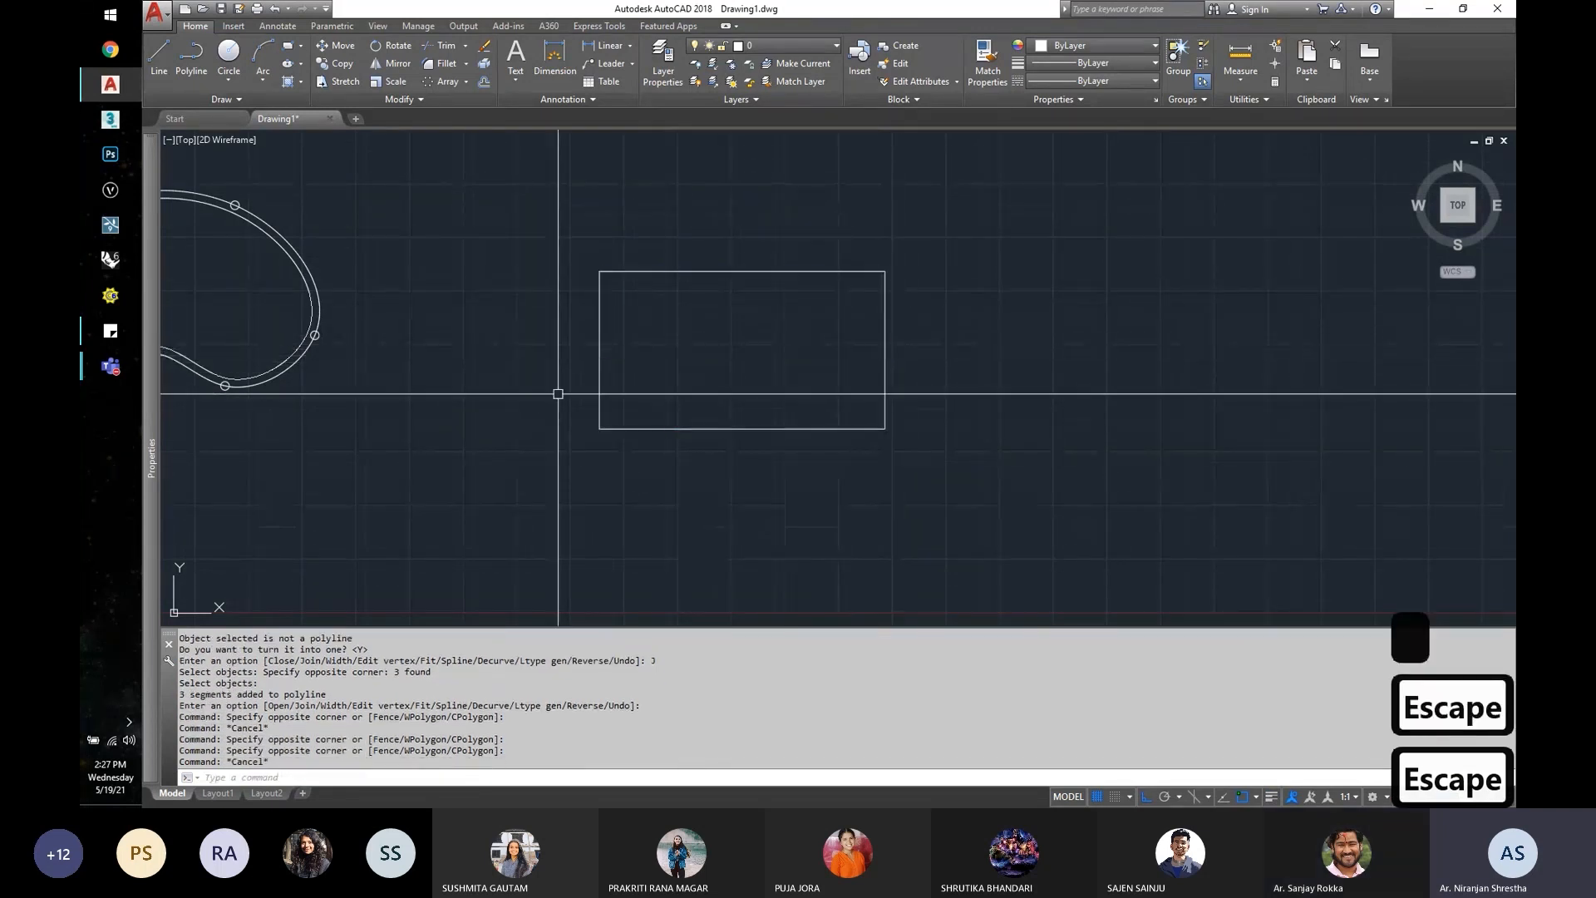
Step: Draw two end-to-end horizontal line segments in the empty area below the rectangle
scroll(534, 401, "down", 2)
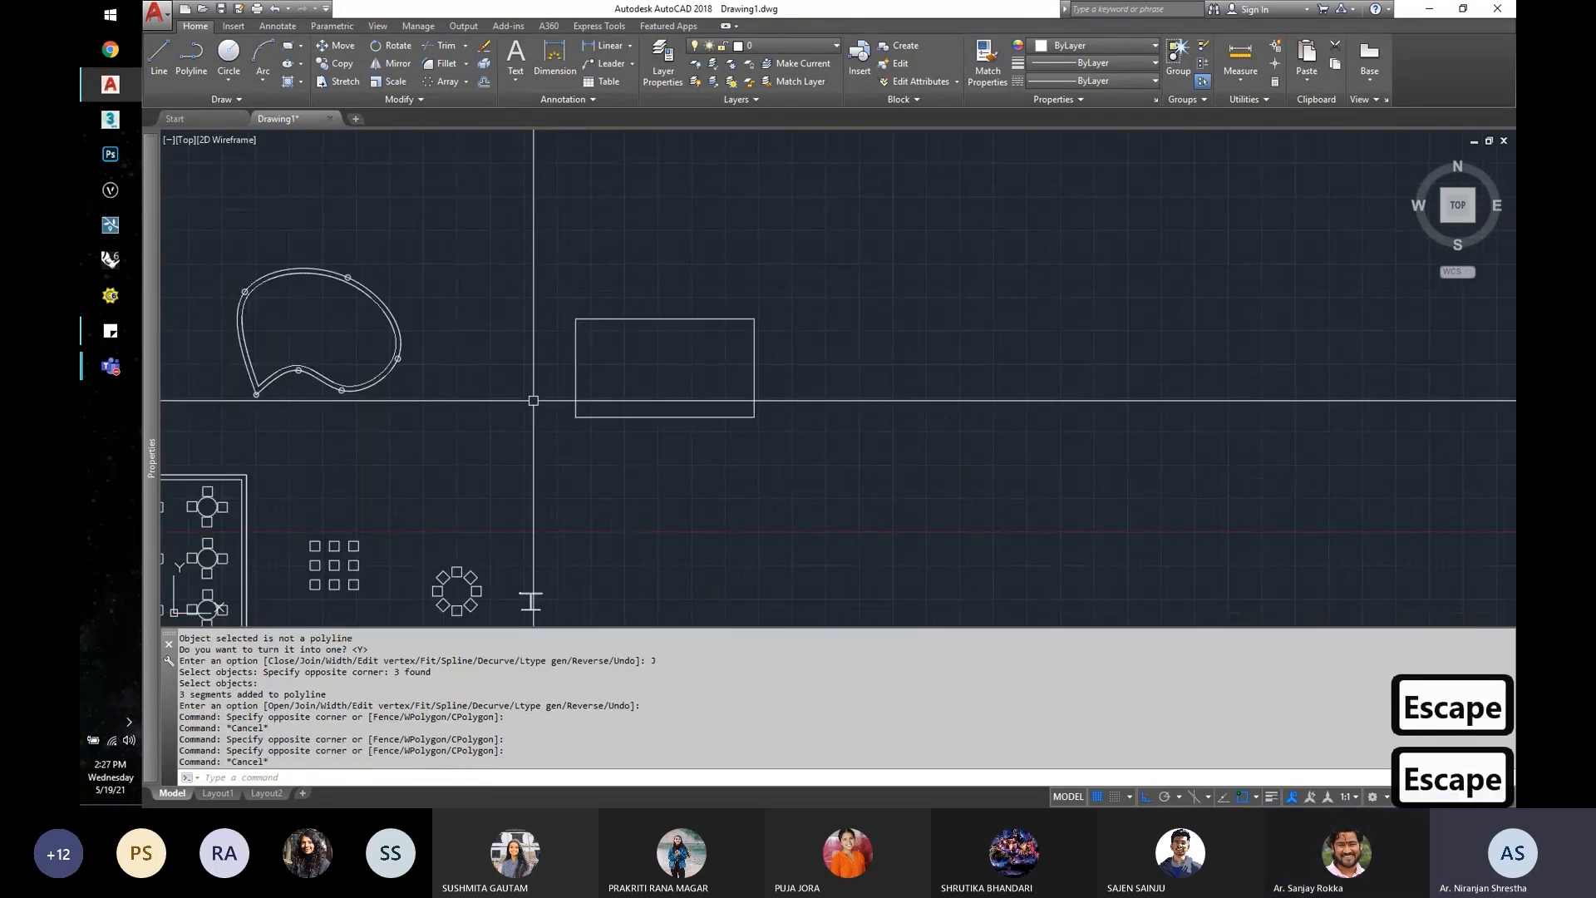
key("l")
key("Return")
left_click(578, 469)
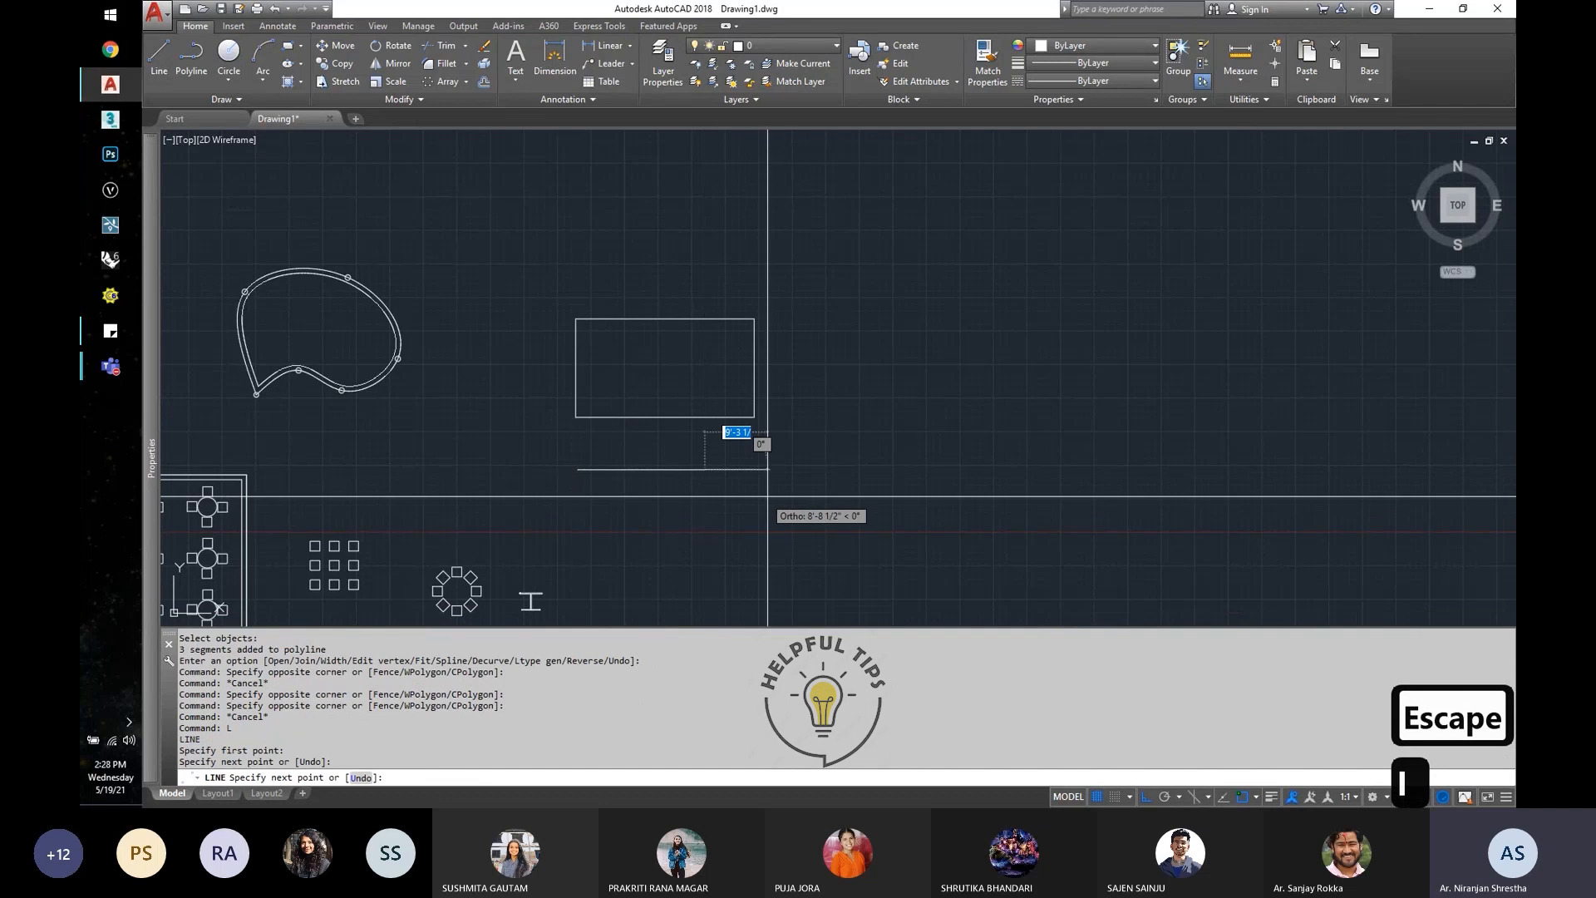
left_click(812, 493)
key("Escape")
key("Escape")
Step: Select the line segments below the rectangle one at a time to check whether they are separate objects
scroll(739, 482, "up", 2)
left_click(745, 463)
key("Escape")
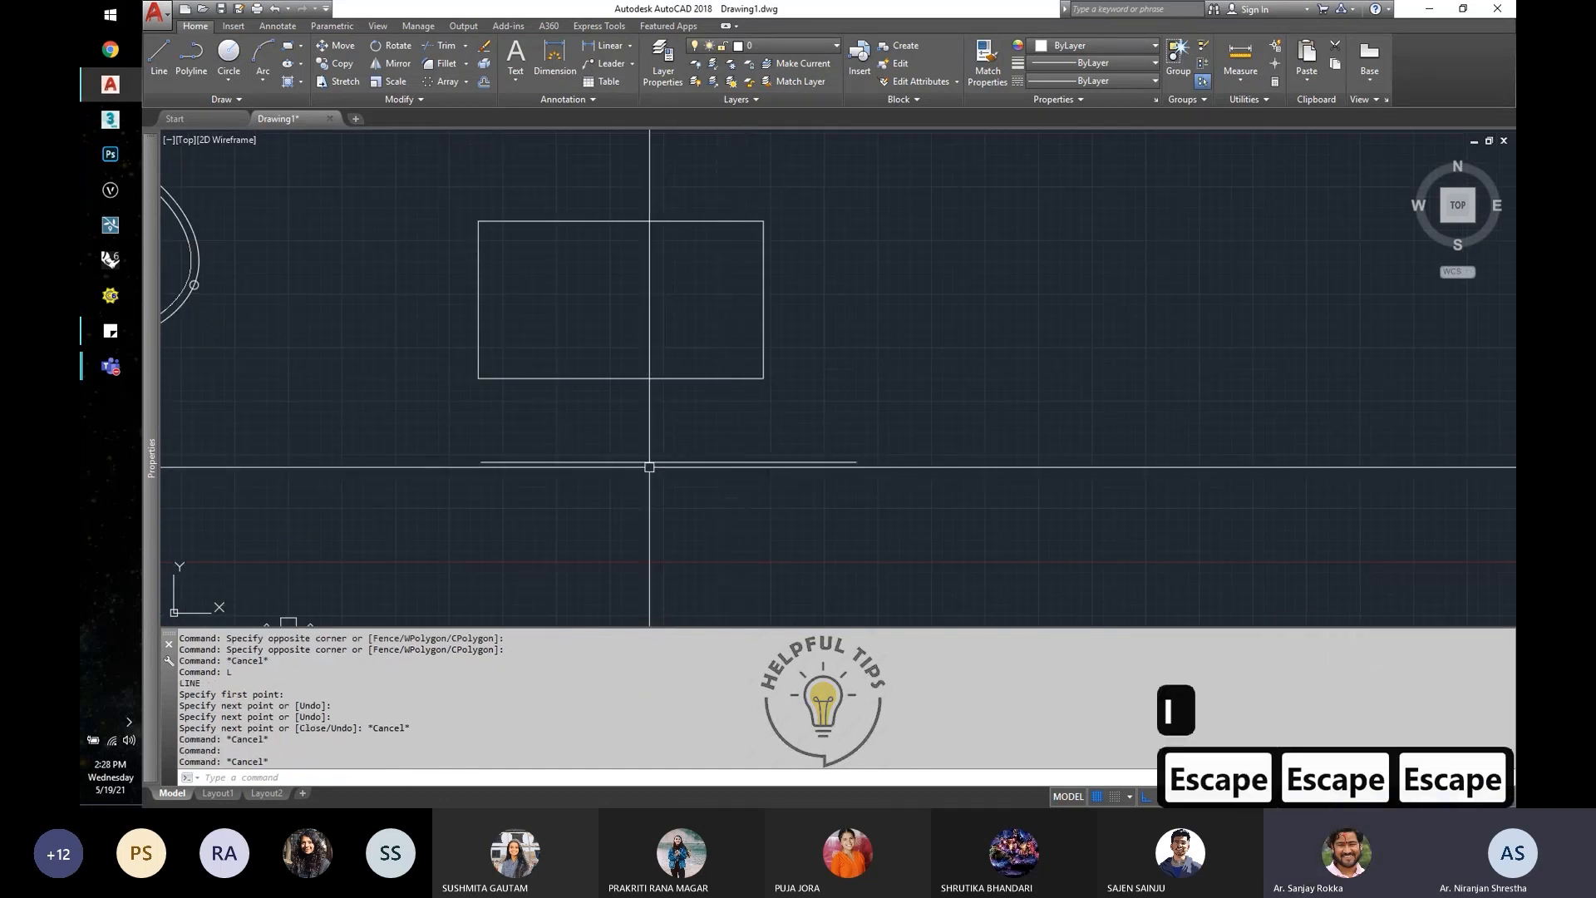
left_click(612, 461)
key("Escape")
left_click(760, 461)
key("Escape")
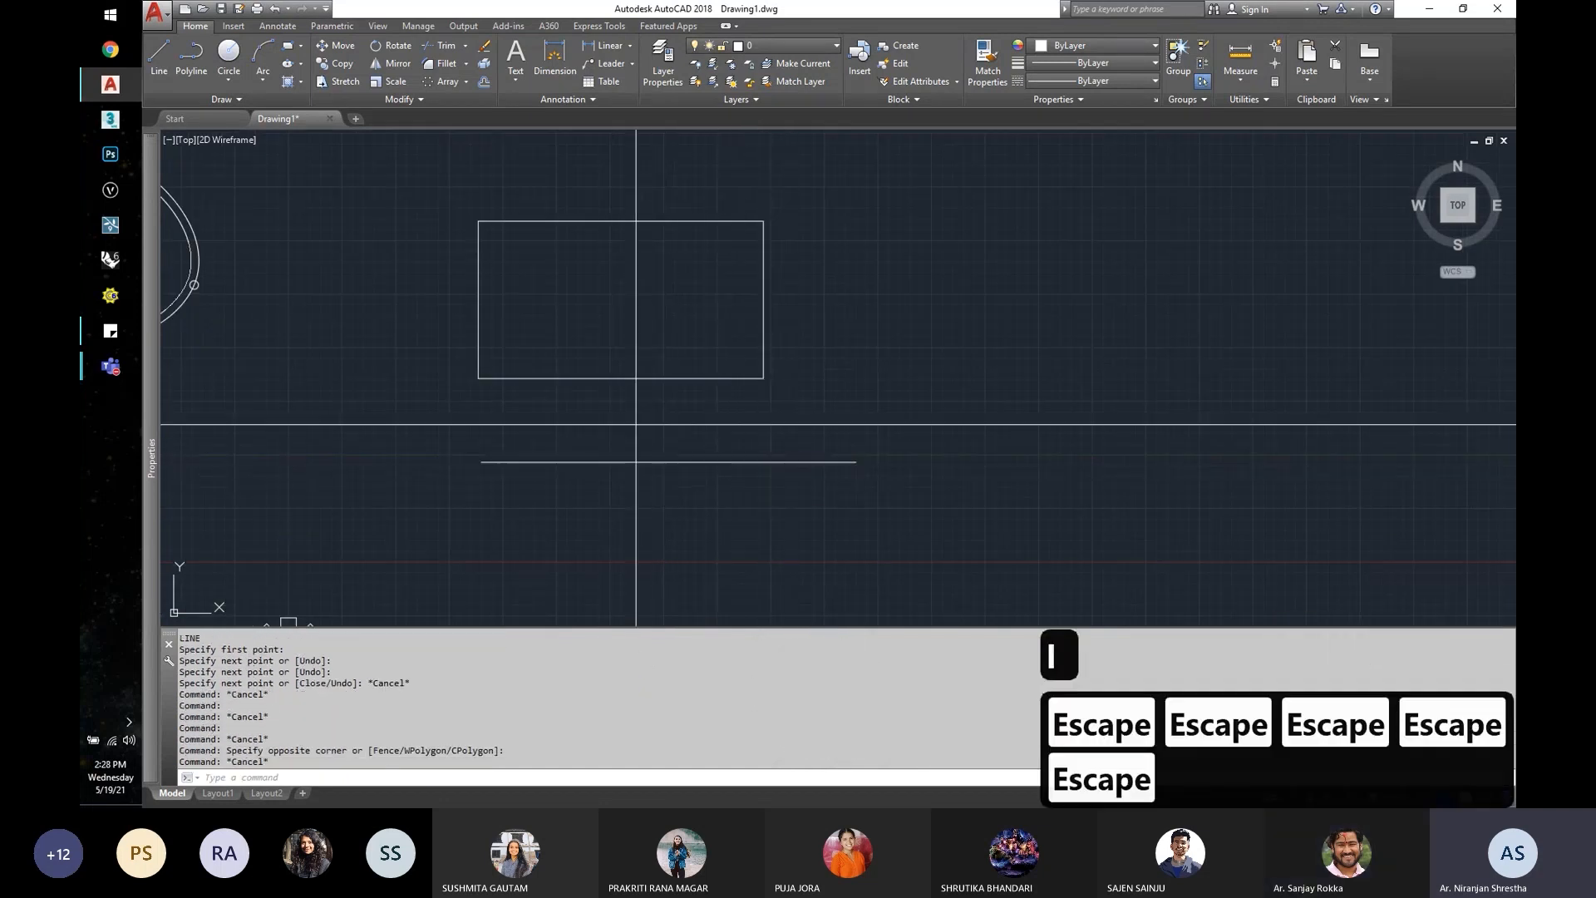
left_click(605, 462)
key("Escape")
Step: Join the two collinear line segments below the rectangle into one line
type("j")
key("space")
left_click(1061, 396)
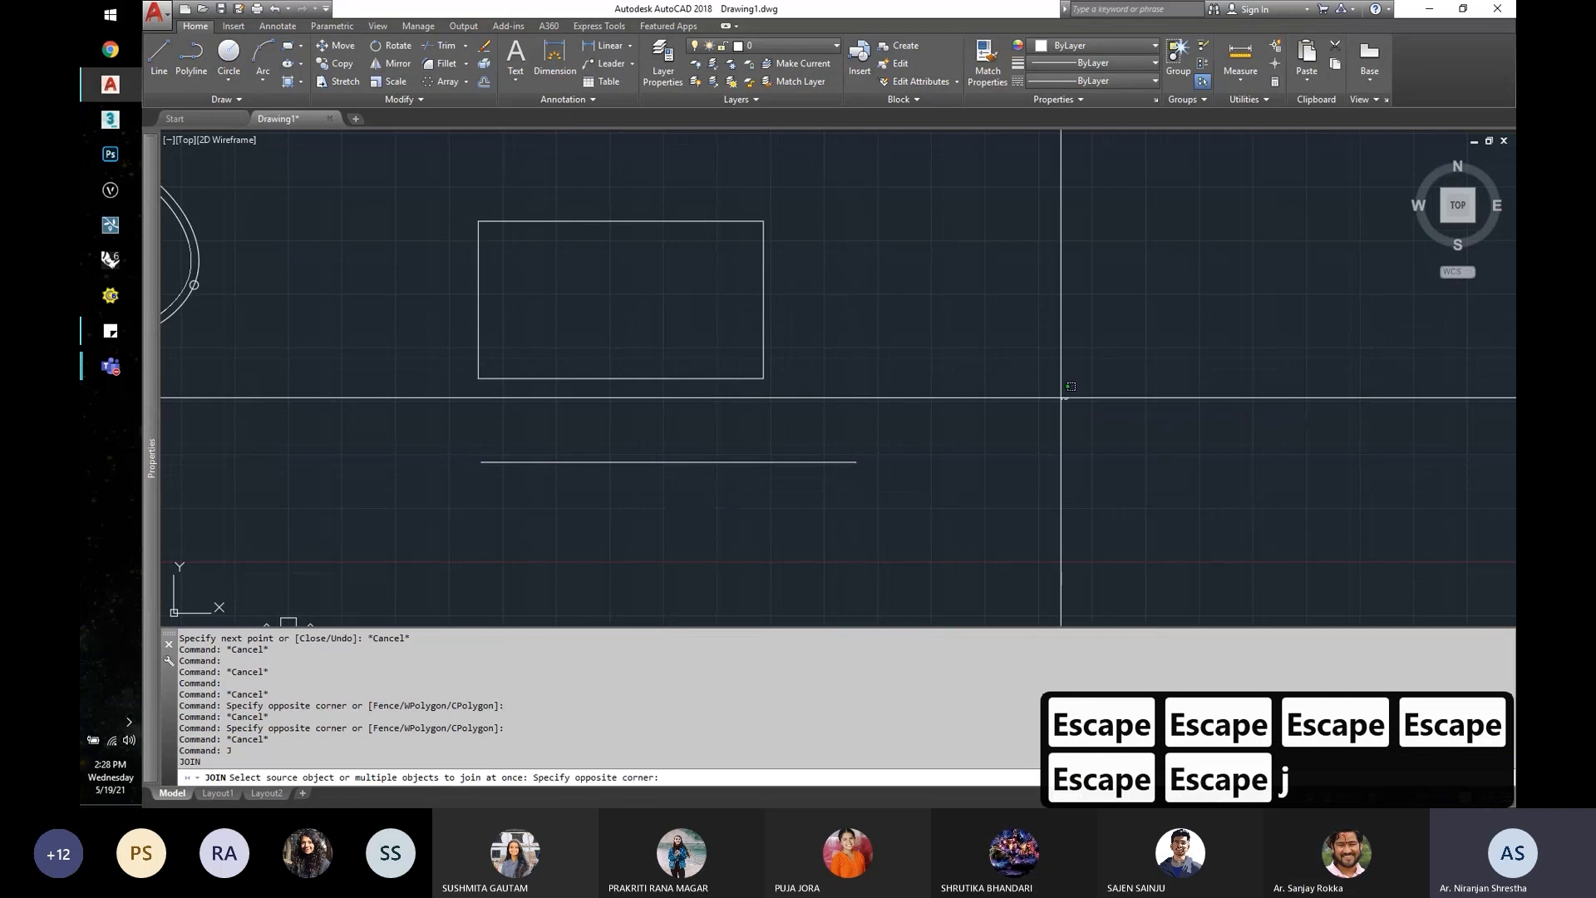
left_click(351, 524)
key("space")
Step: Select the joined horizontal line at different places to check whether it is a single object
left_click(926, 432)
left_click(602, 527)
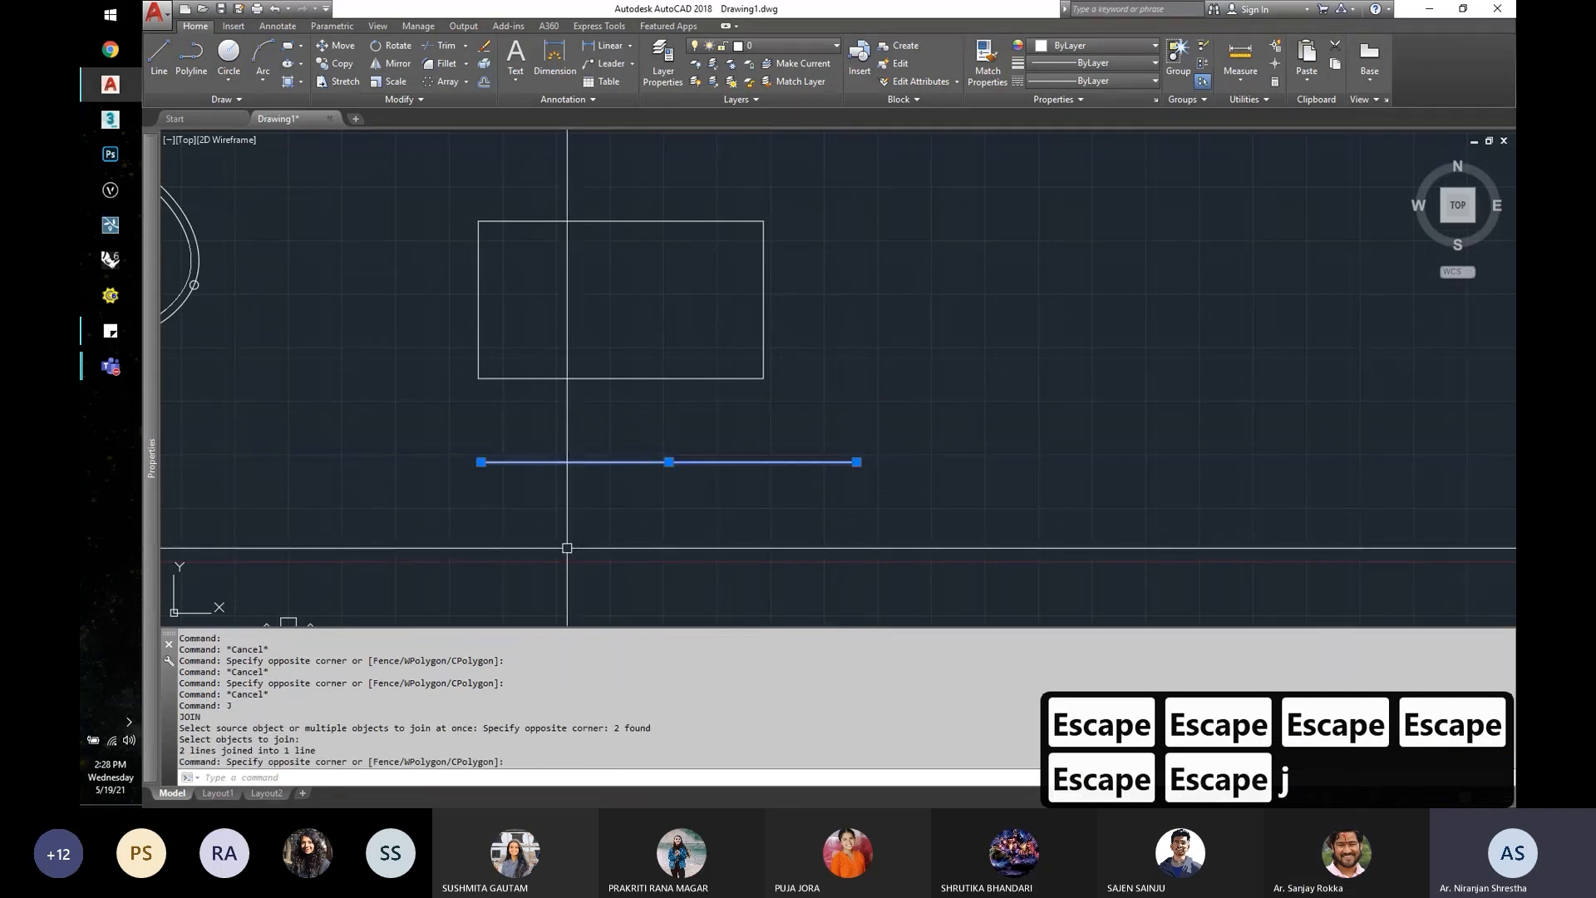
key("Escape")
scroll(713, 507, "up", 4)
left_click(745, 460)
left_click(722, 354)
scroll(721, 351, "down", 2)
key("Escape")
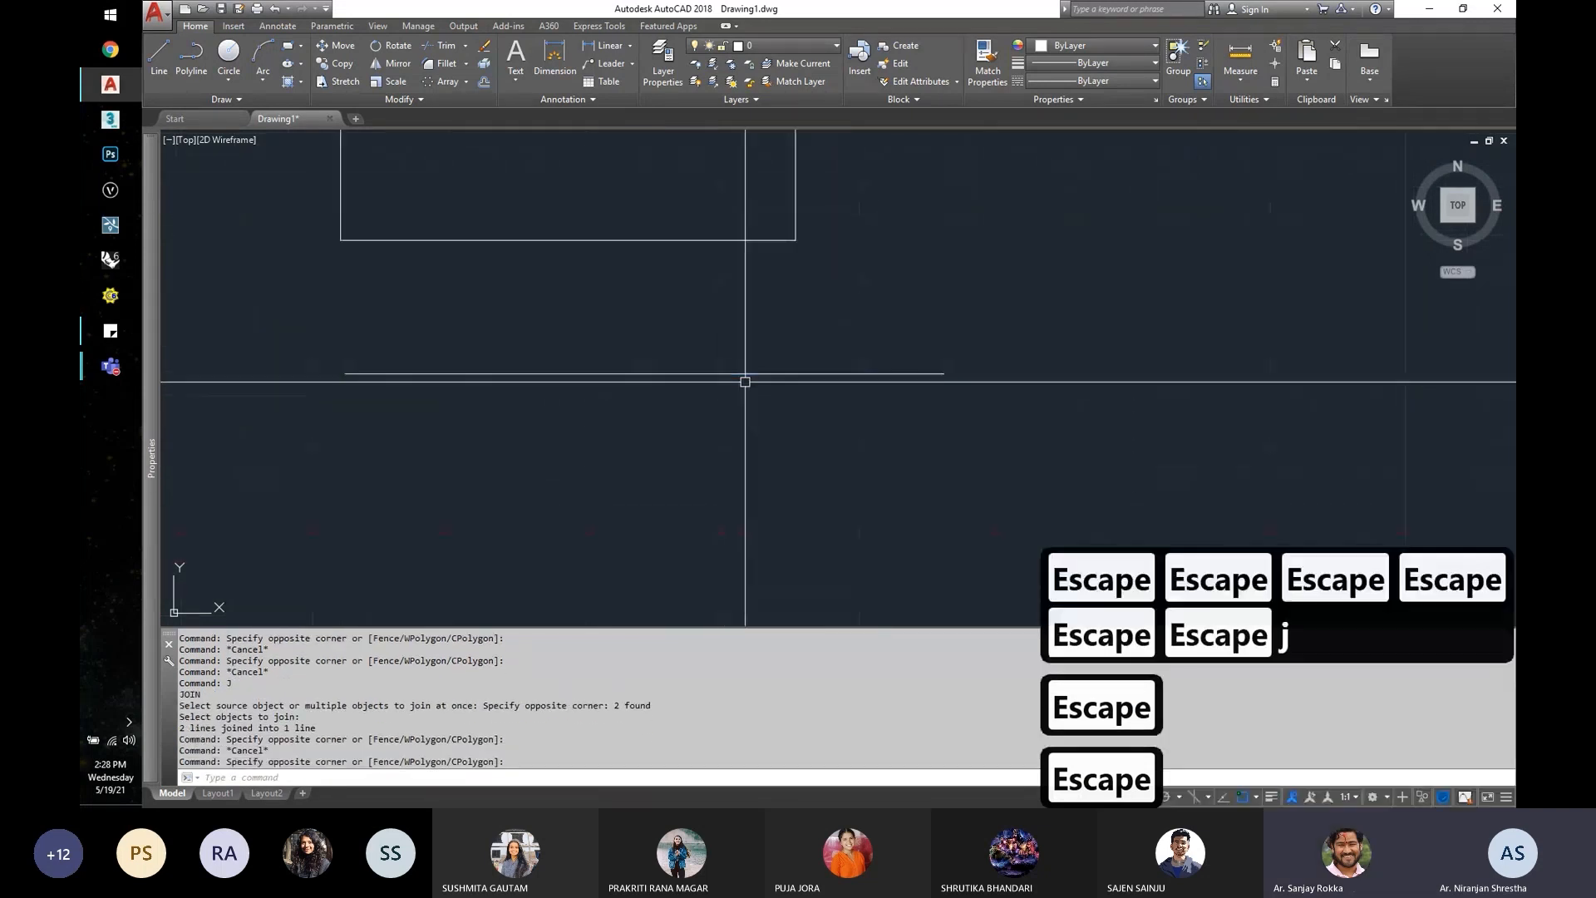
left_click(745, 374)
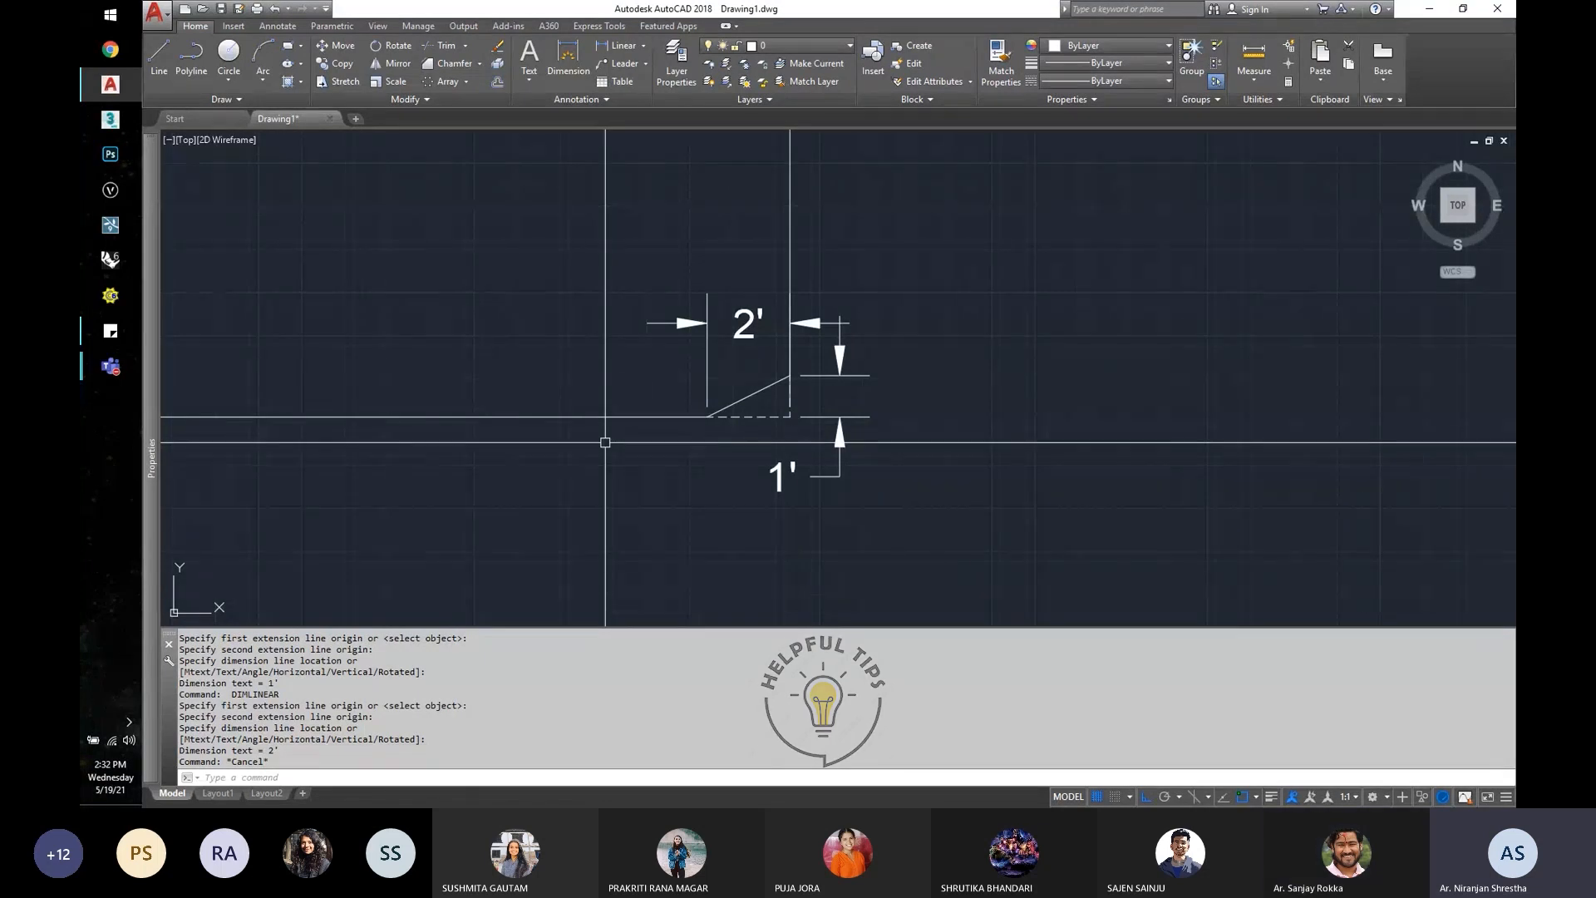
Step: Draw an open L-shaped polyline to the right of the chamfered rectangle, with one horizontal and one downward segment
scroll(605, 442, "down", 3)
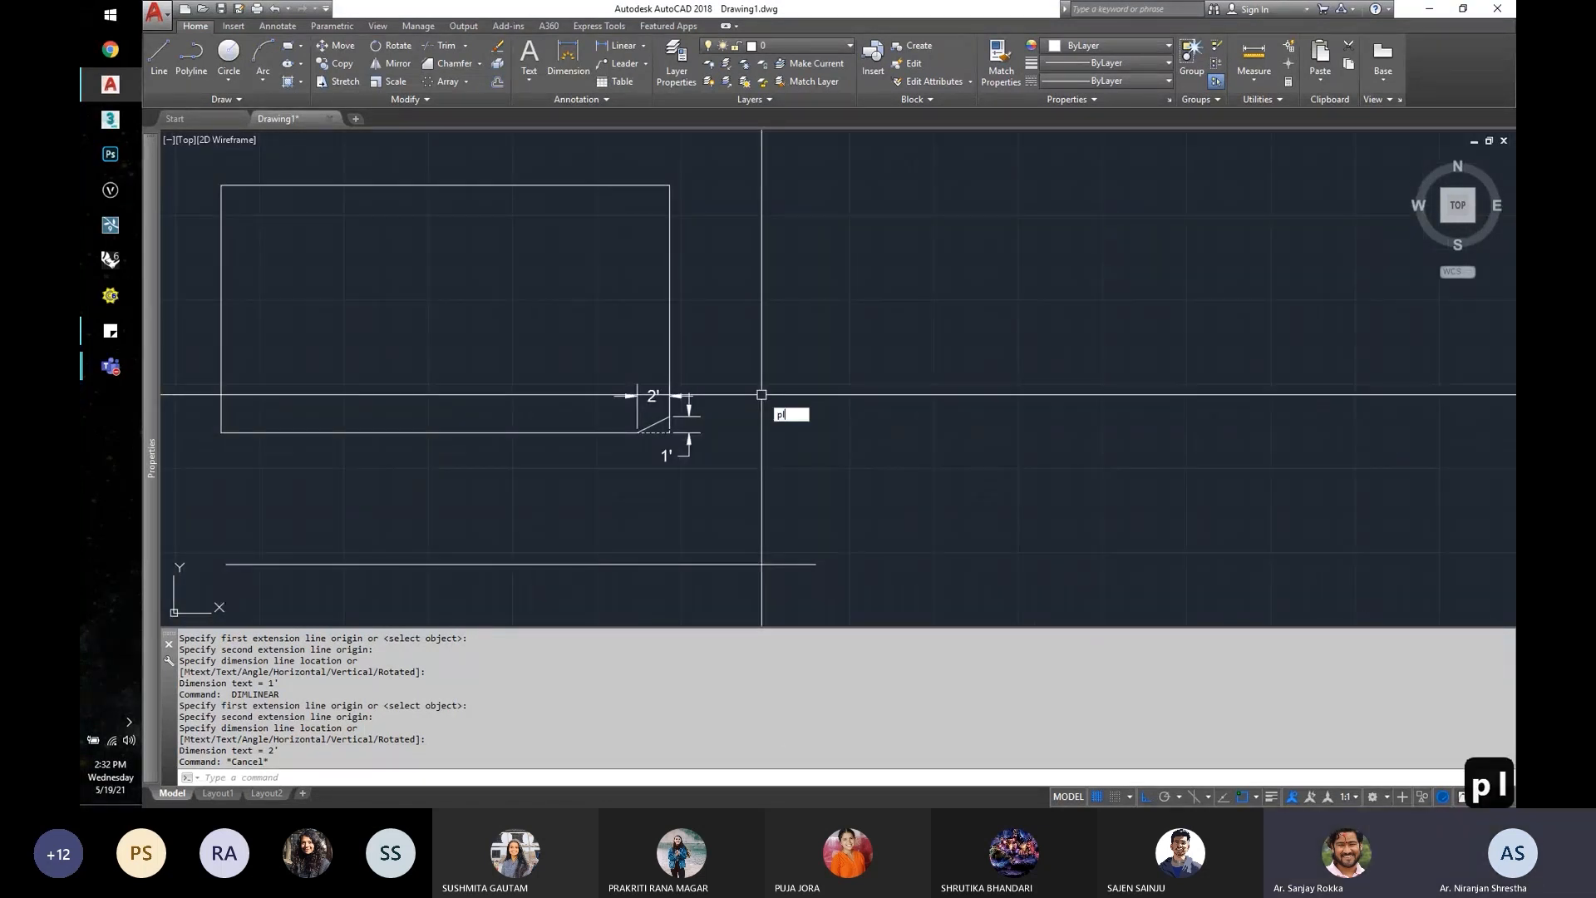
key("space")
left_click(872, 289)
left_click(805, 289)
left_click(804, 353)
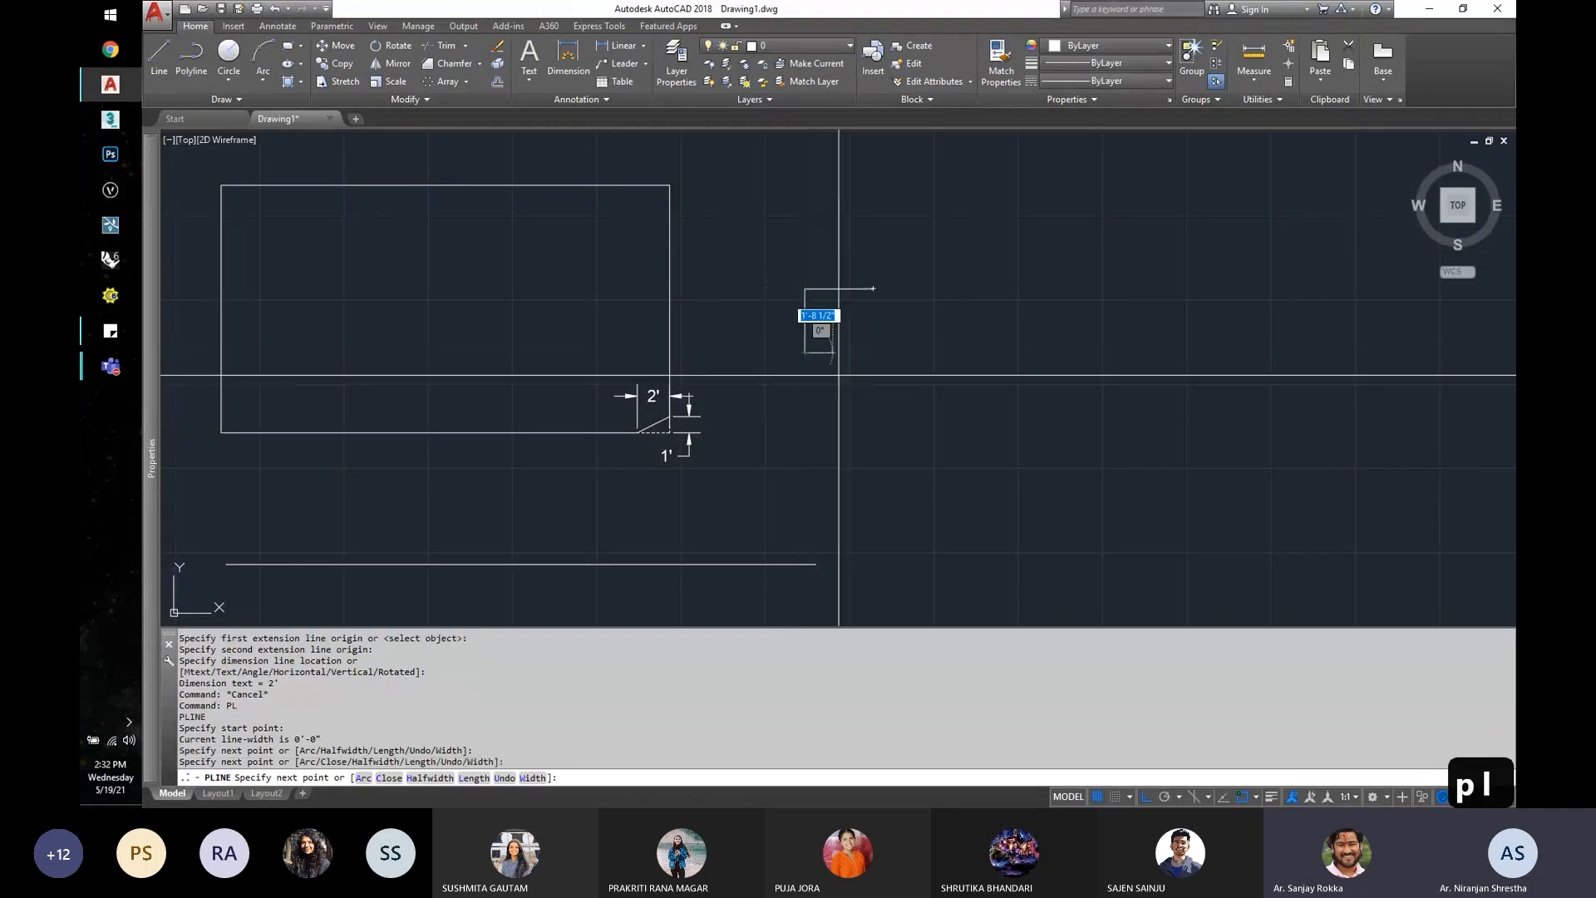
scroll(838, 374, "up", 2)
key("Escape")
Step: Draw a second L-shaped polyline below and to the right of the first, facing it
key("space")
left_click(886, 397)
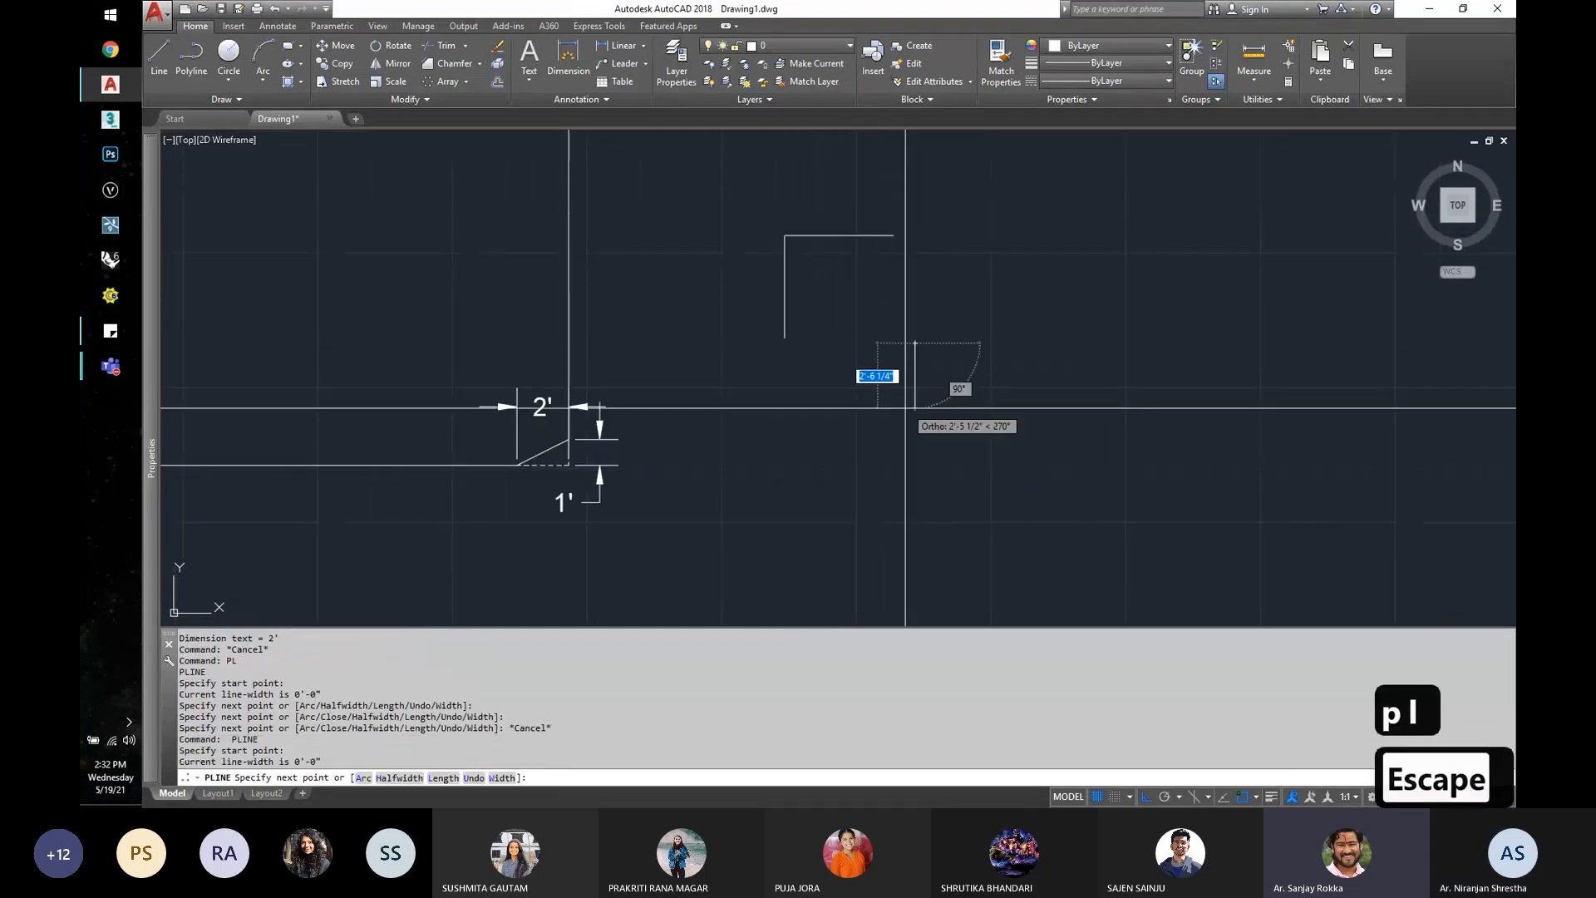
left_click(825, 412)
key("Escape")
Step: Select the upper L-shaped polyline to check whether its segments form one object, and clear the selection
left_click(784, 299)
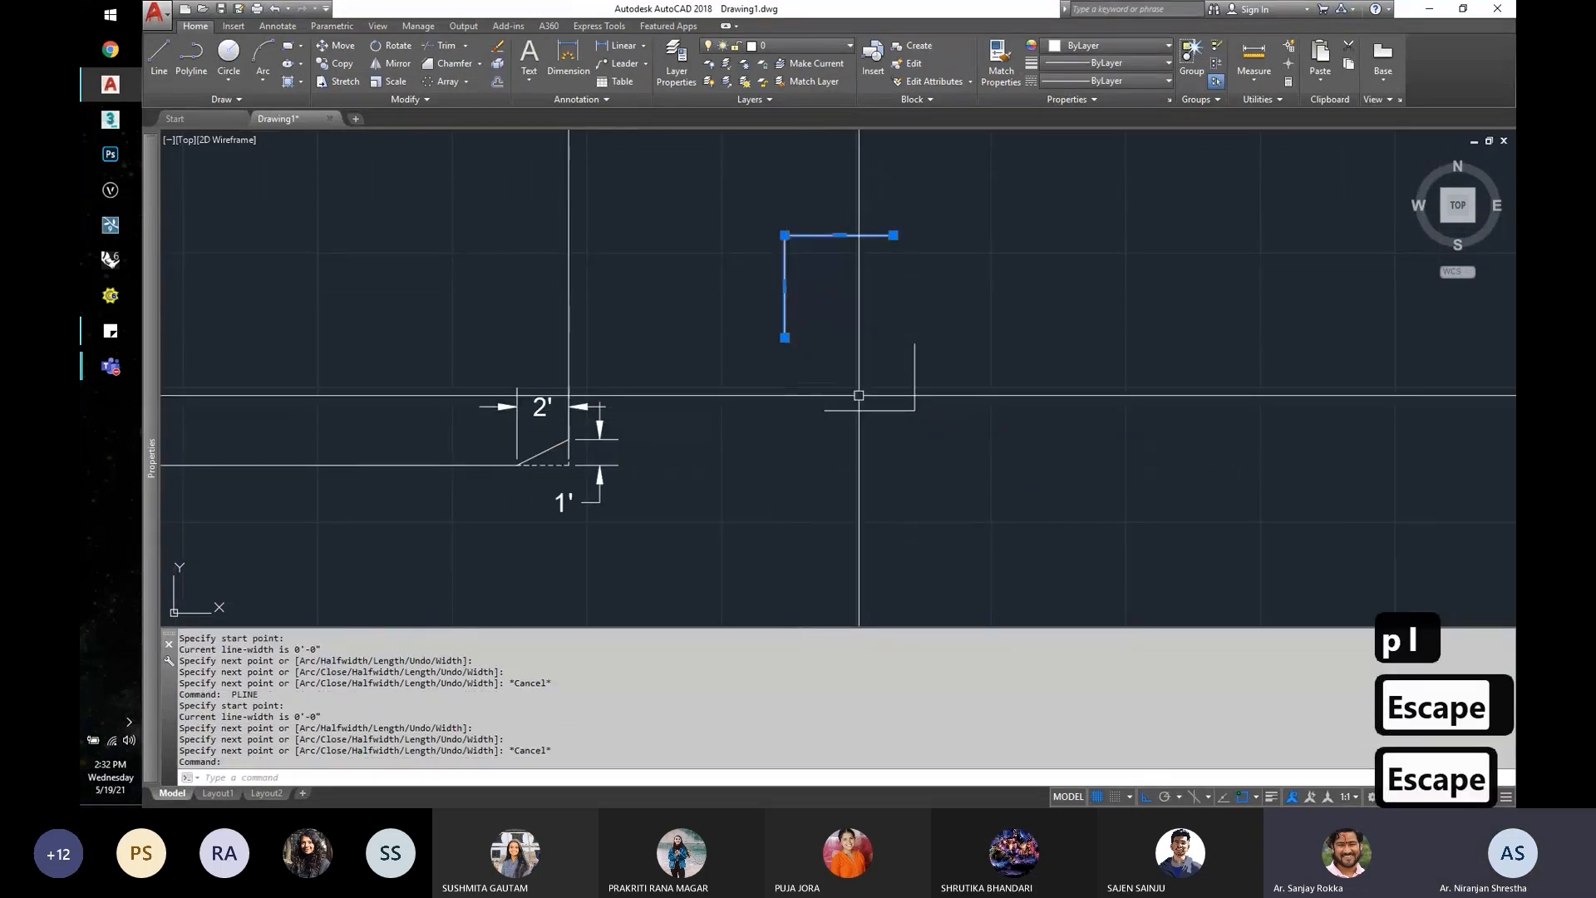
key("Escape")
key("Escape")
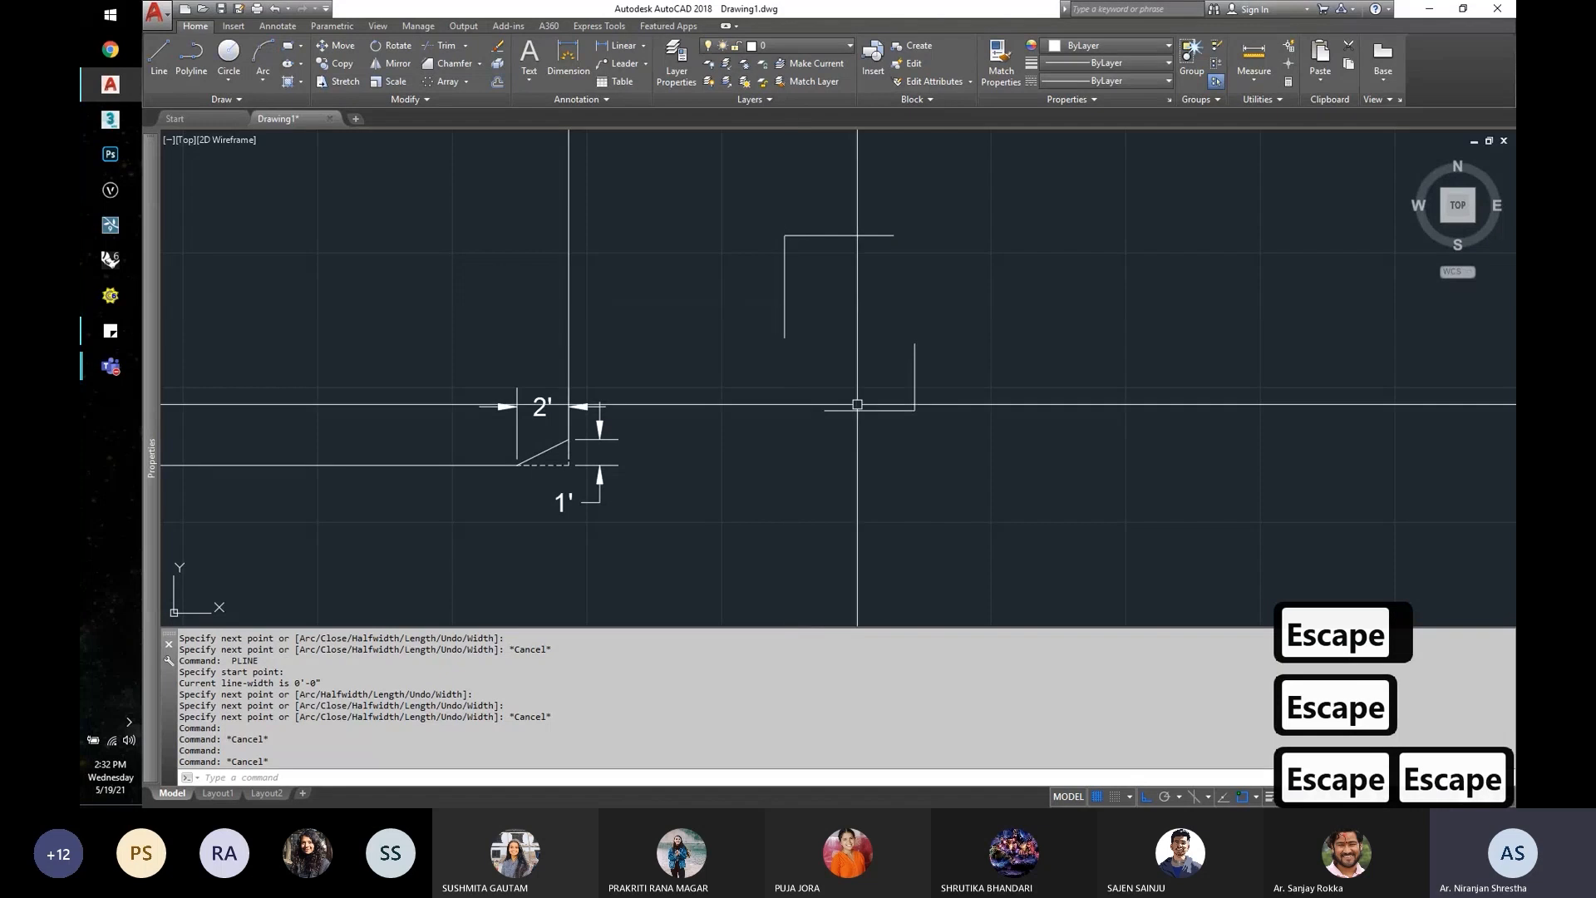
Step: Fillet the upper polyline's vertical segment with the lower polyline's horizontal segment into a square corner, and select the result
type("f")
key("Return")
left_click(779, 313)
left_click(840, 409)
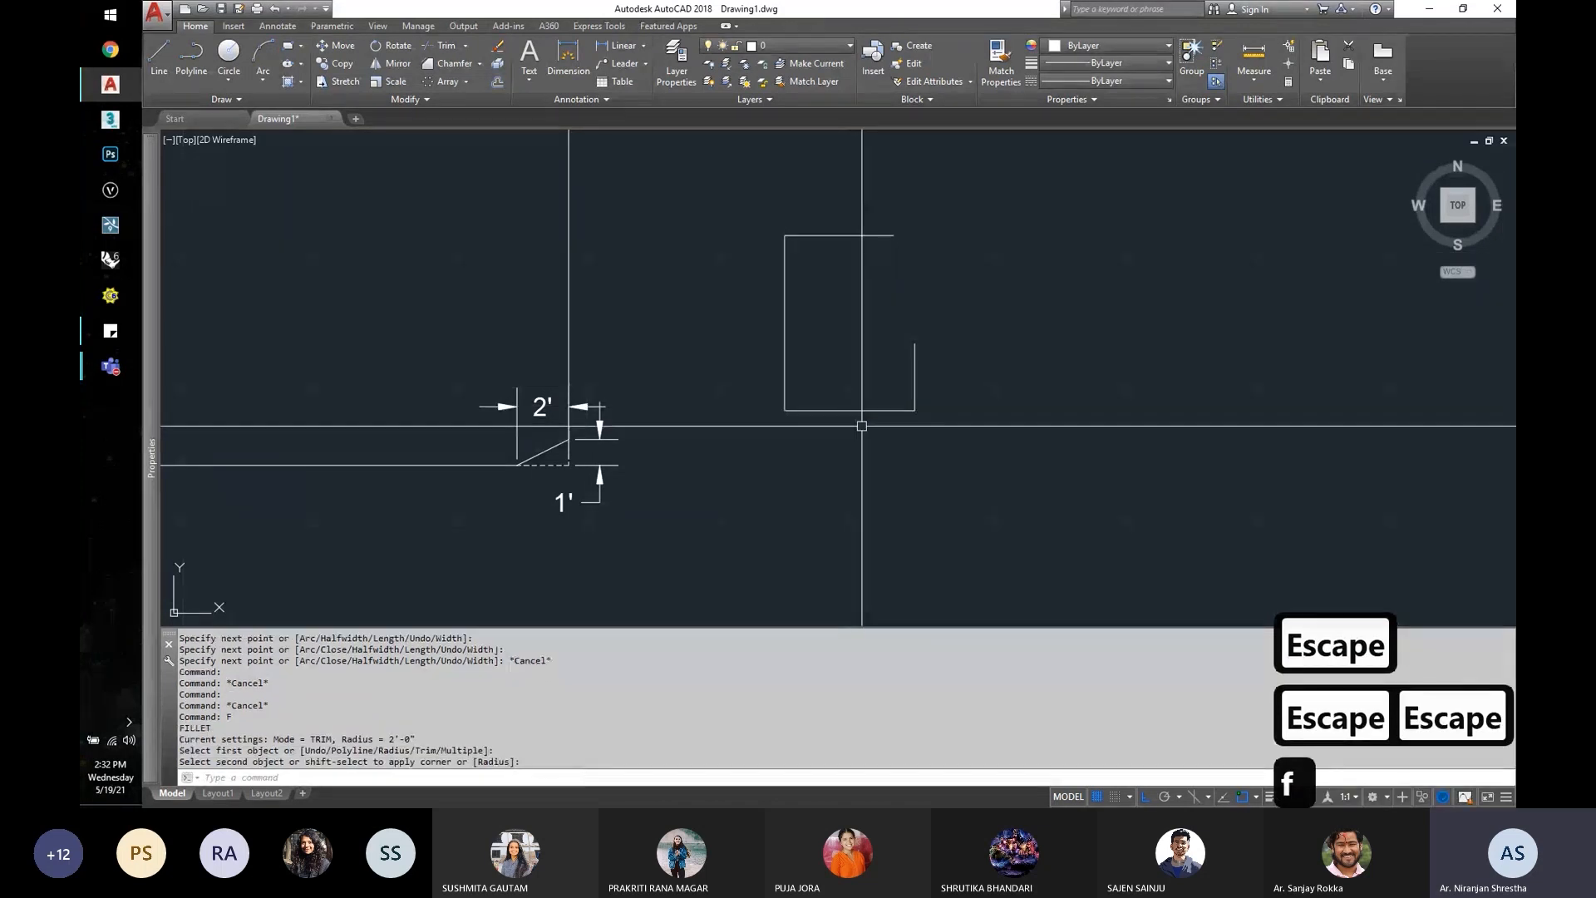
left_click(831, 410)
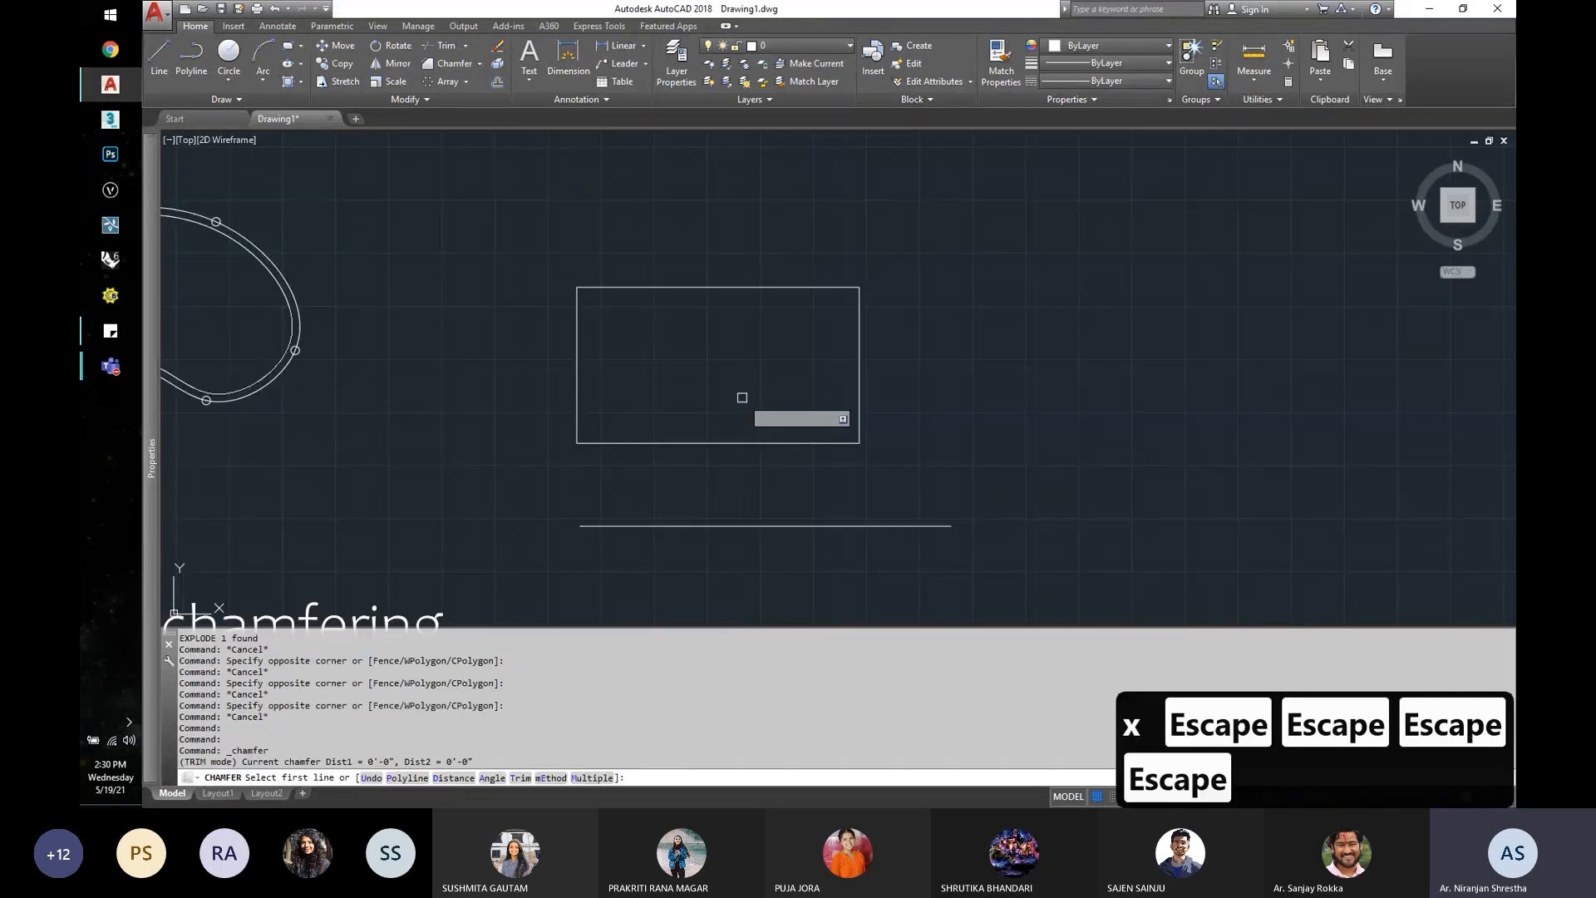
Step: Chamfer the rectangle's lower-right corner with distances 12 along the right edge and 24 along the bottom edge
scroll(844, 420, "up", 2)
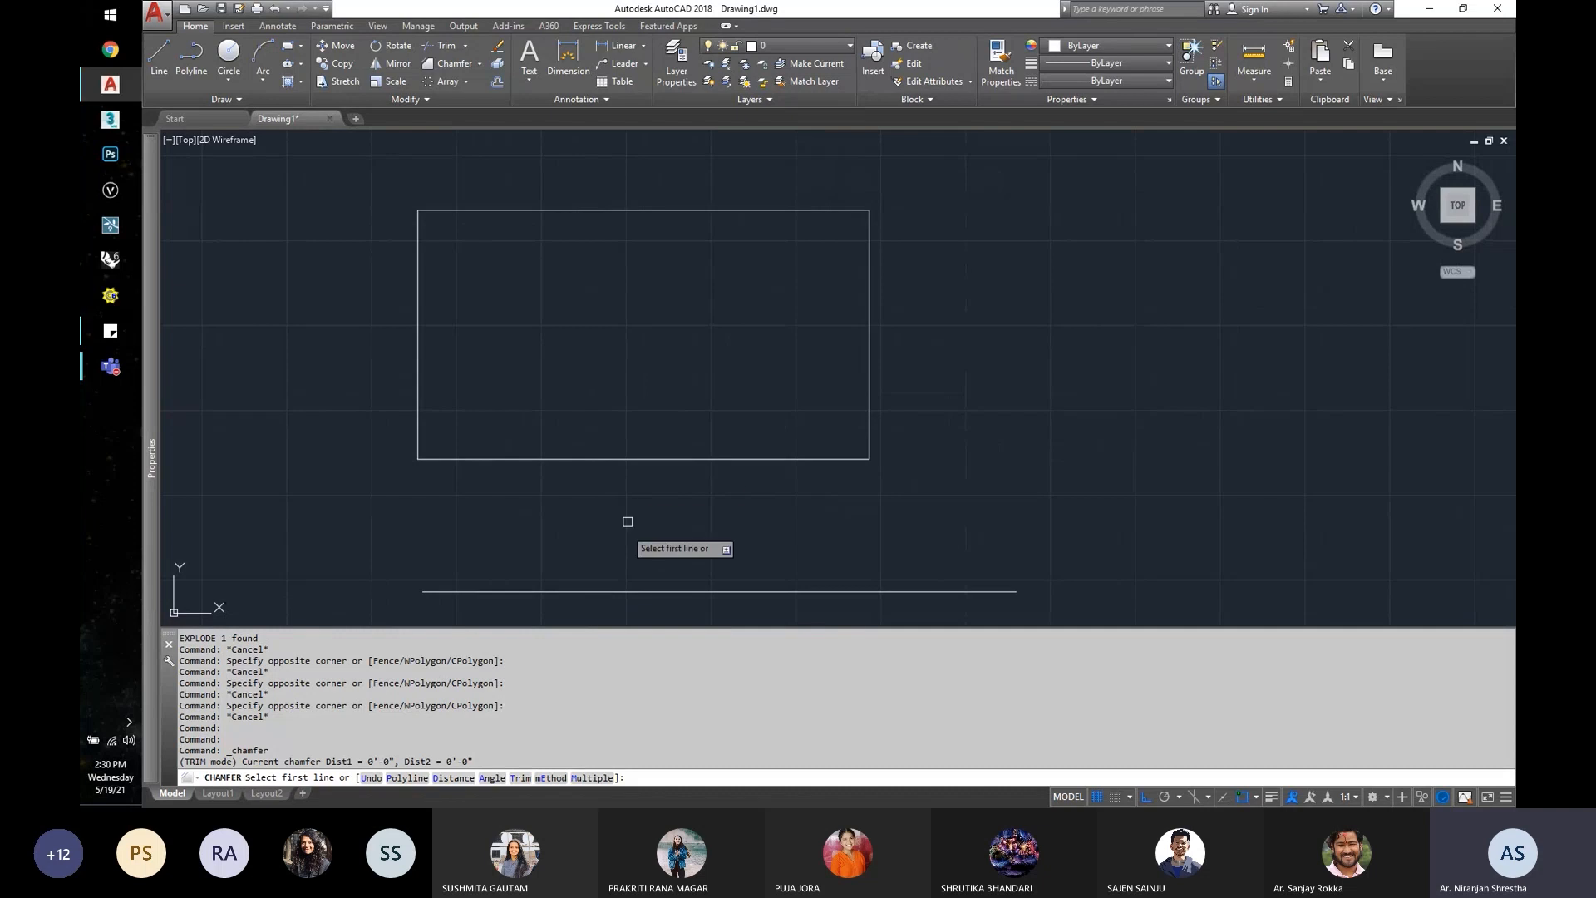
key("Return")
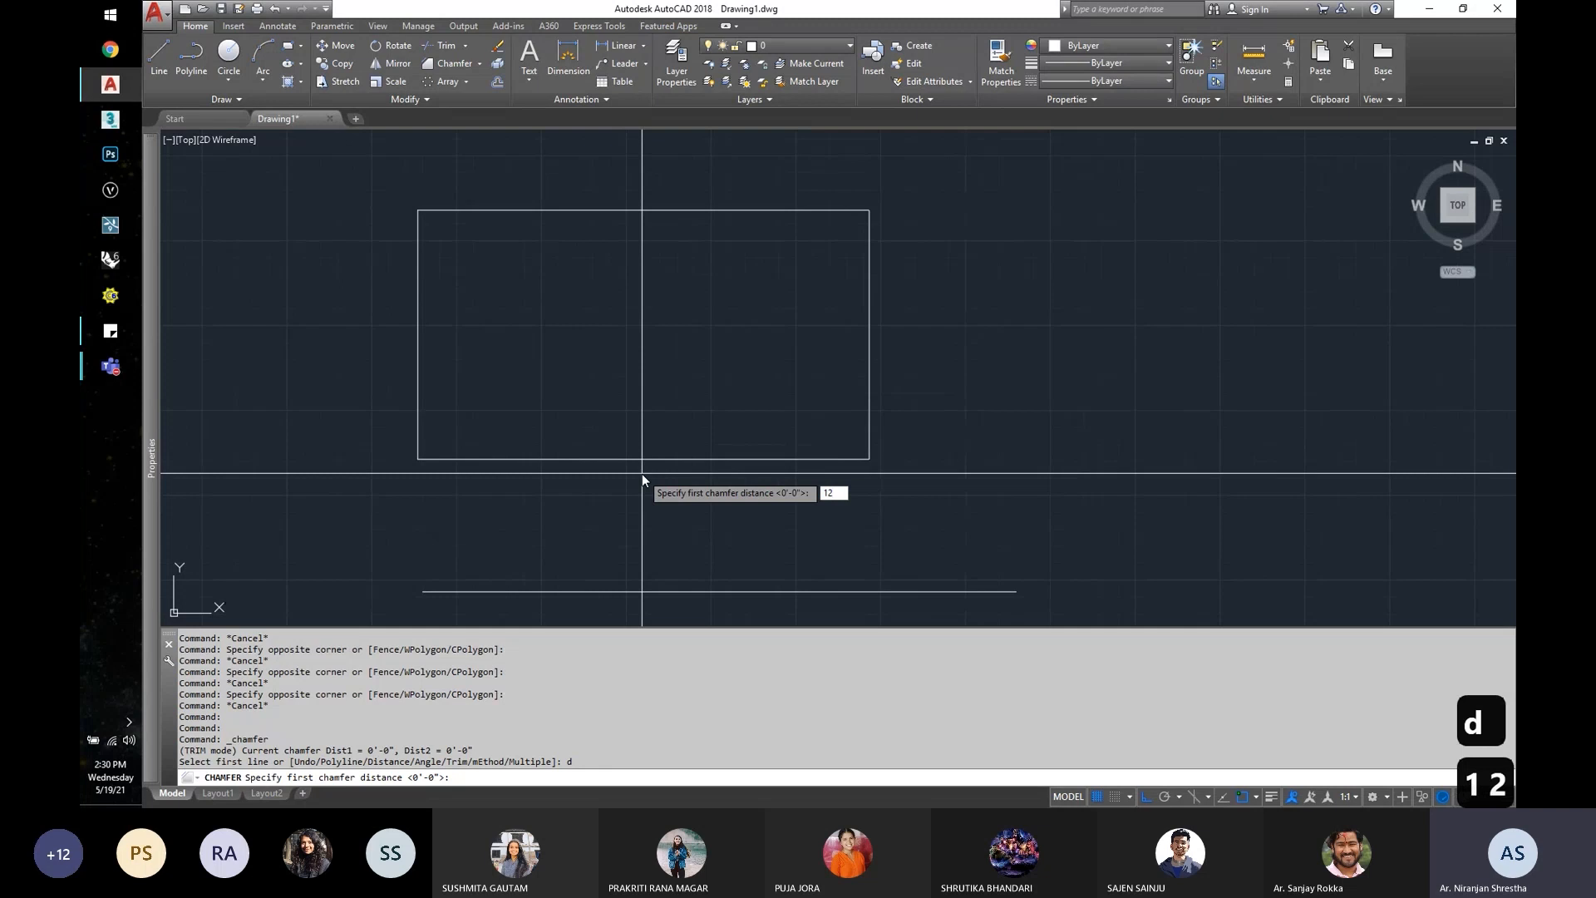
key("Return")
type("24")
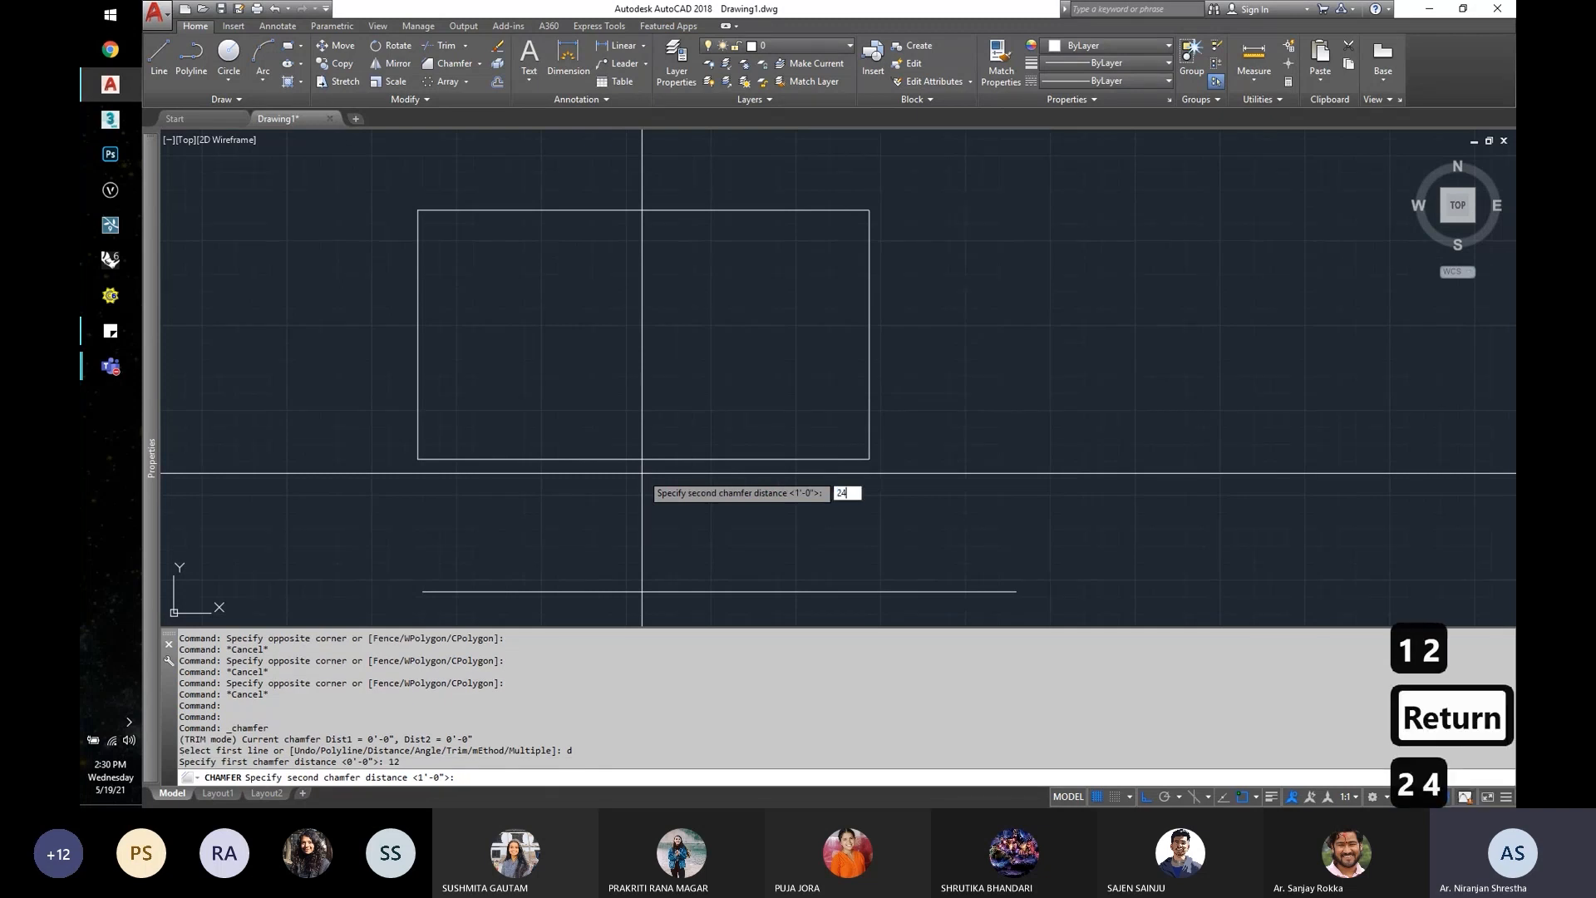
key("Return")
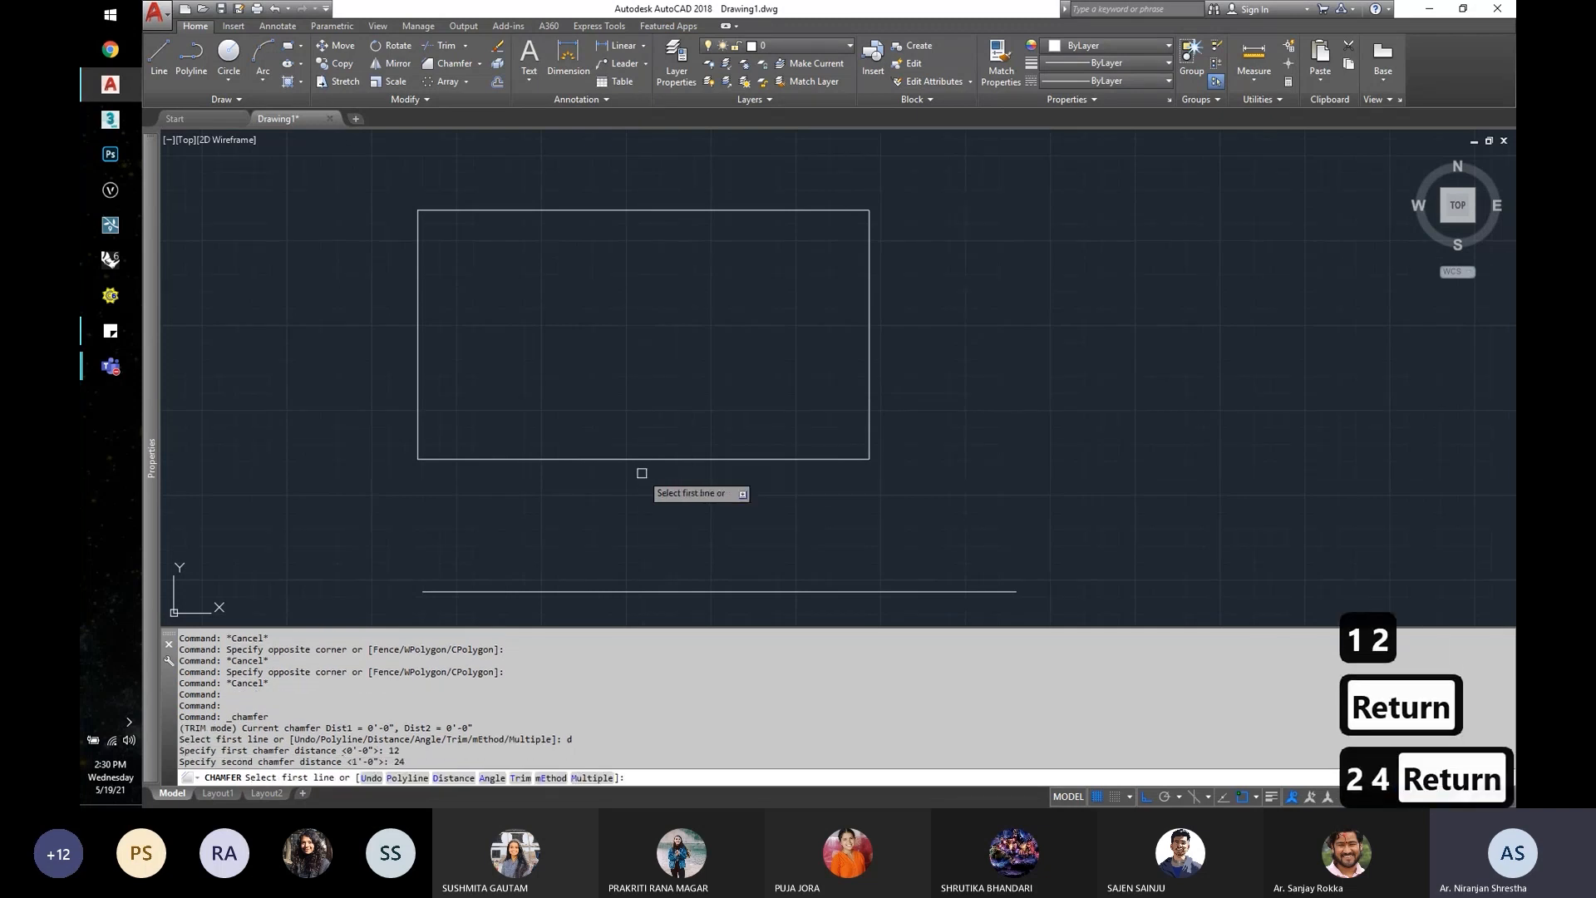
left_click(865, 316)
left_click(766, 458)
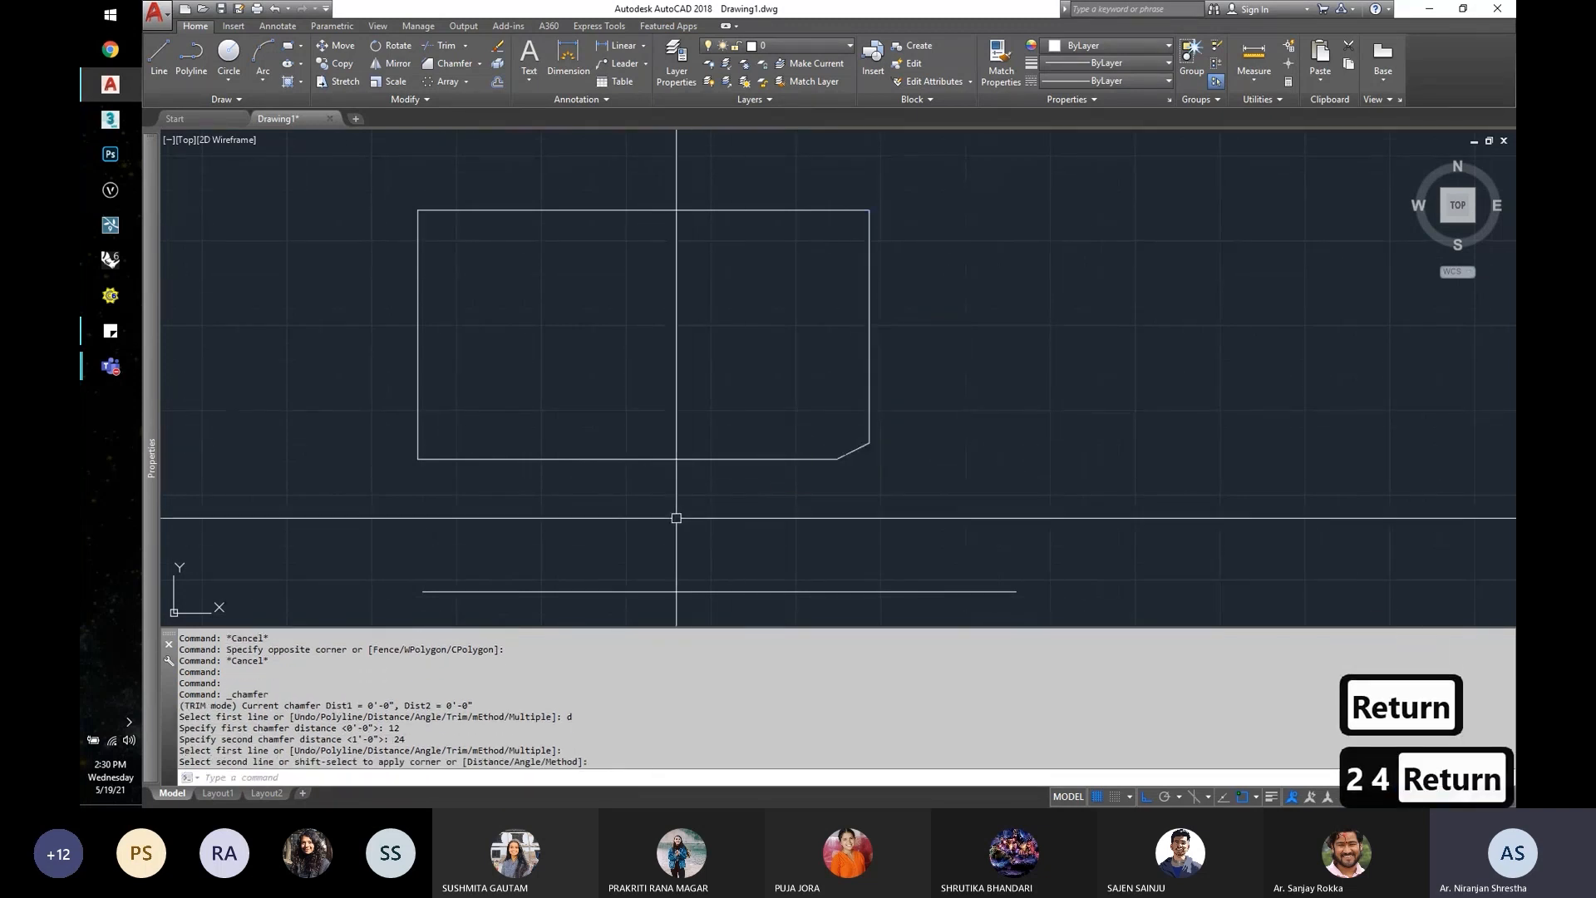
Step: Draw a horizontal and a vertical line from the chamfer's two ends, crossing at the rectangle's original corner
scroll(888, 474, "up", 6)
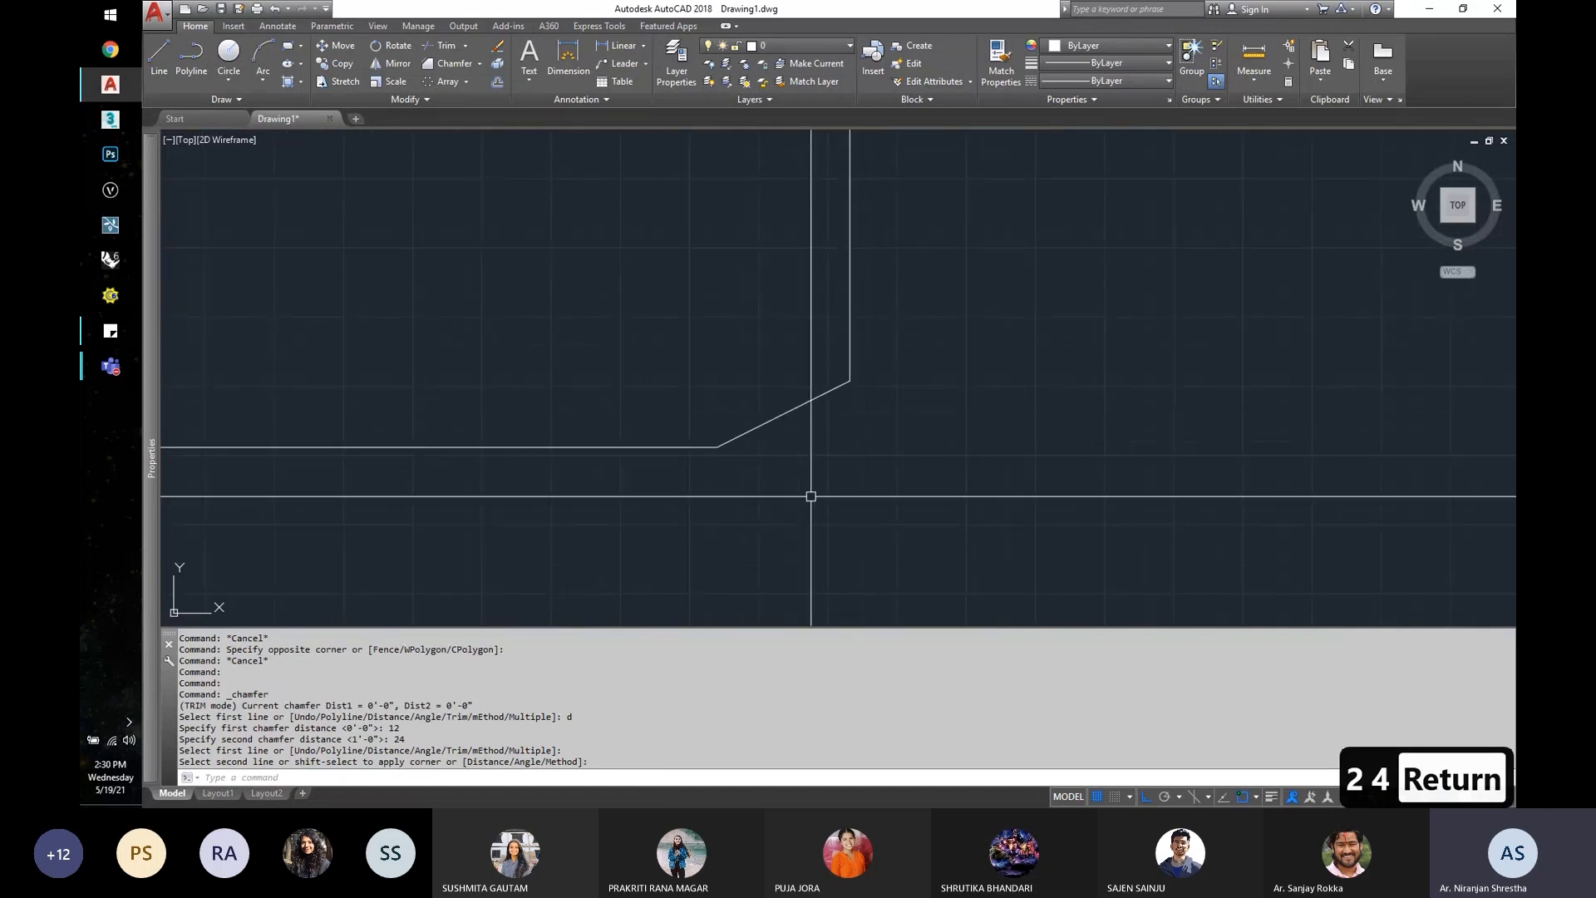
type("l")
key("Return")
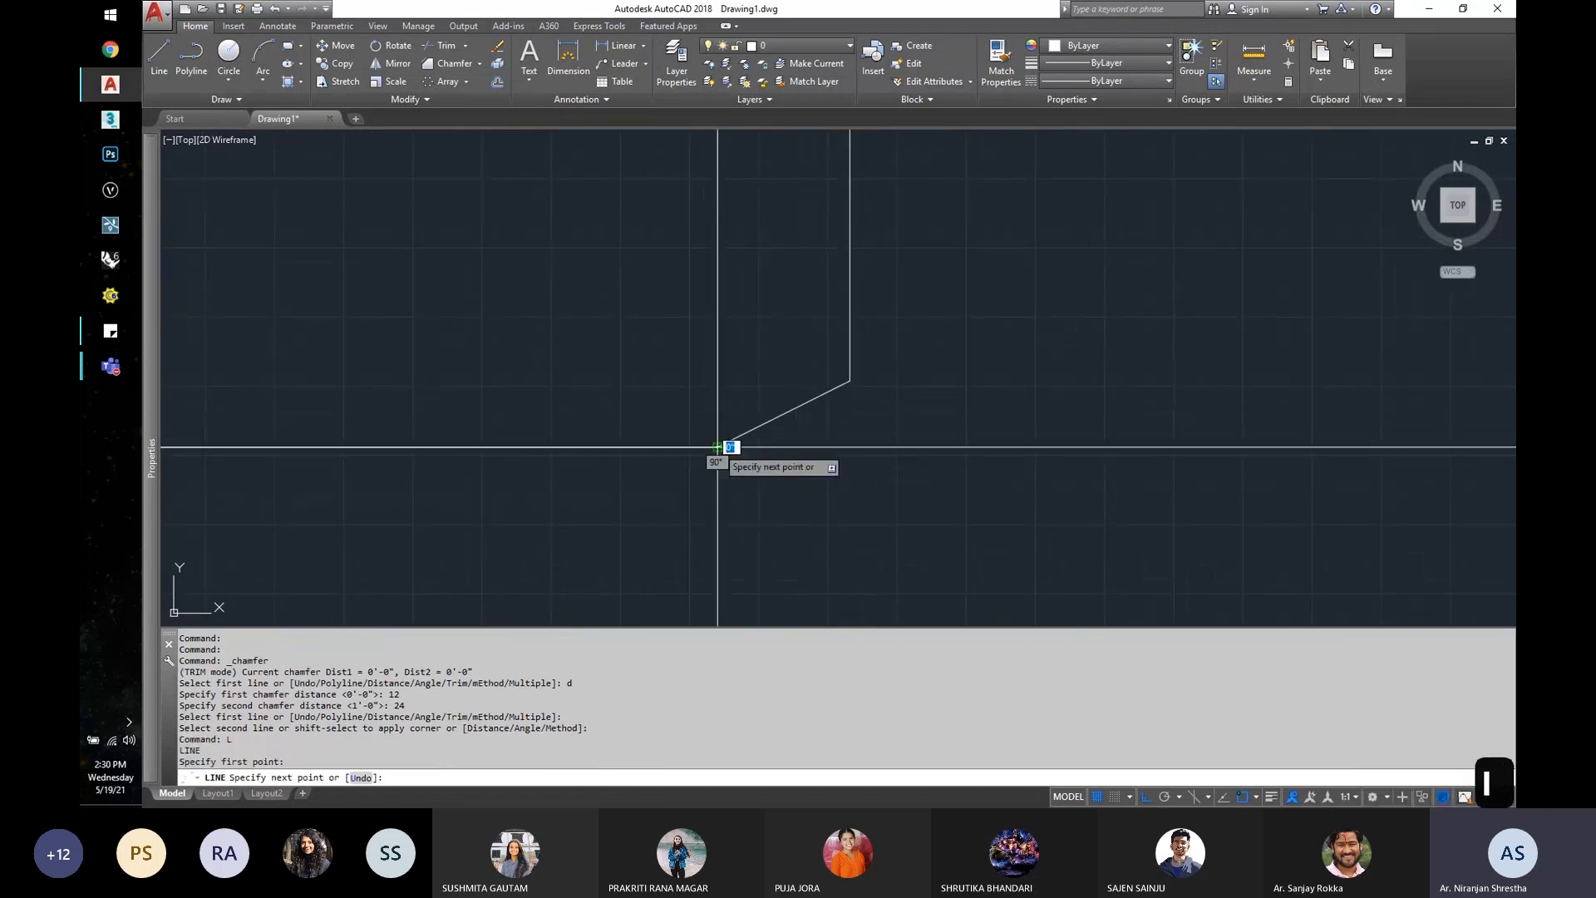
left_click(716, 447)
left_click(911, 477)
key("Escape")
key("space")
left_click(849, 381)
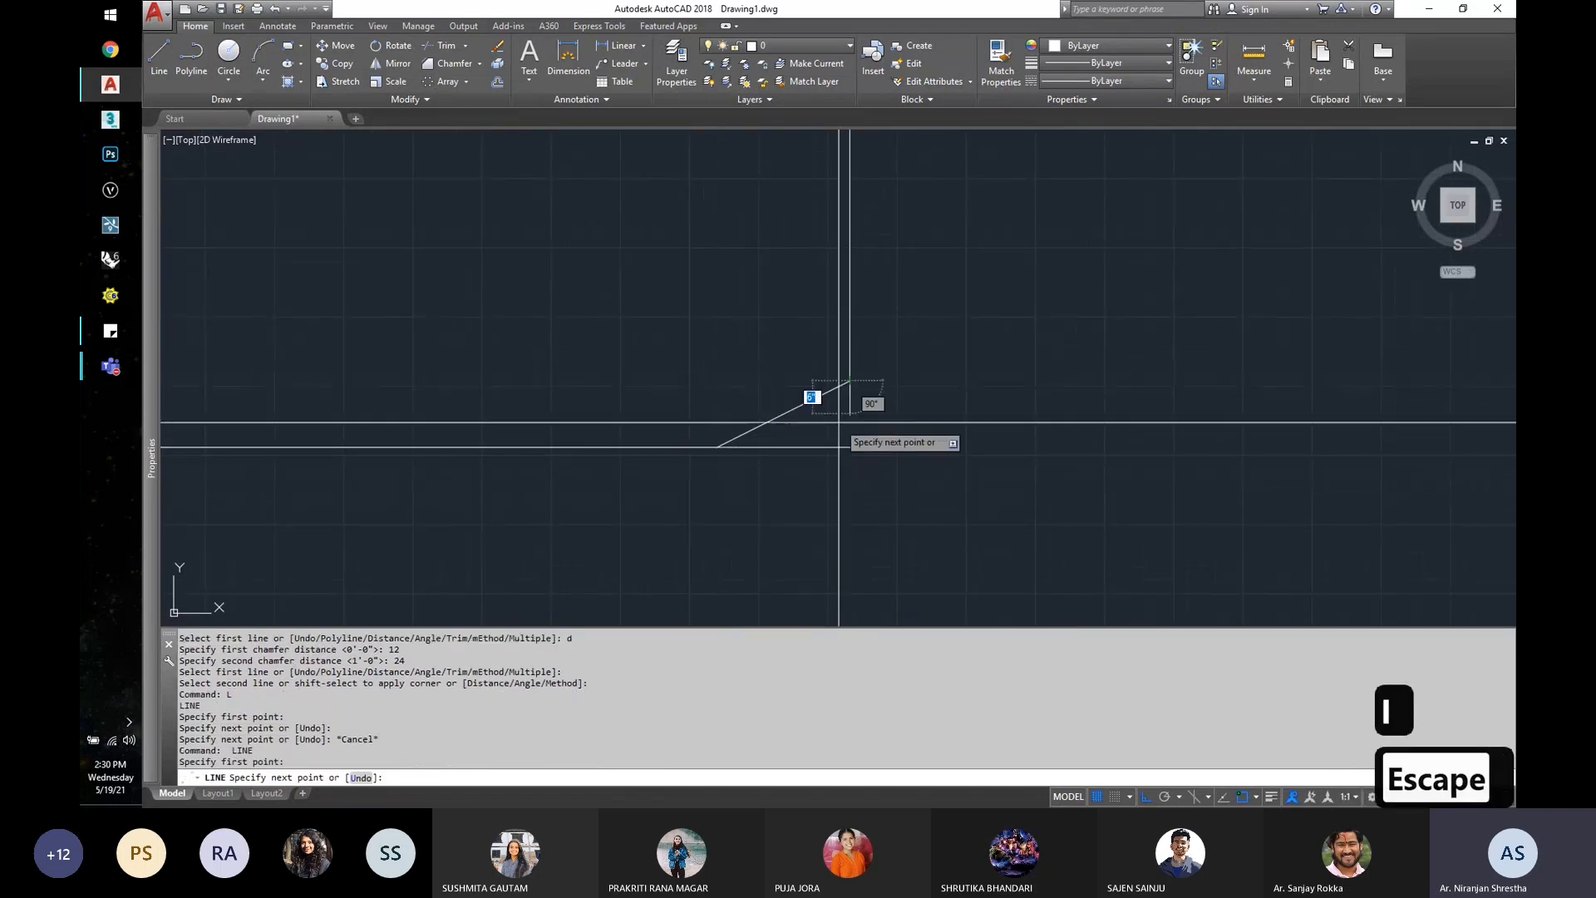
left_click(838, 497)
key("Escape")
Step: Trim the overshooting ends of both construction lines at their intersection
type("tr")
mouse_move(902, 428)
left_mouse_down()
mouse_move(877, 487)
mouse_move(831, 470)
left_mouse_up()
key("Escape")
Step: Select the two corner lines and load the DASHED linetype into the drawing
left_click_drag(870, 465, 827, 430)
left_click(1107, 66)
left_click(1130, 83)
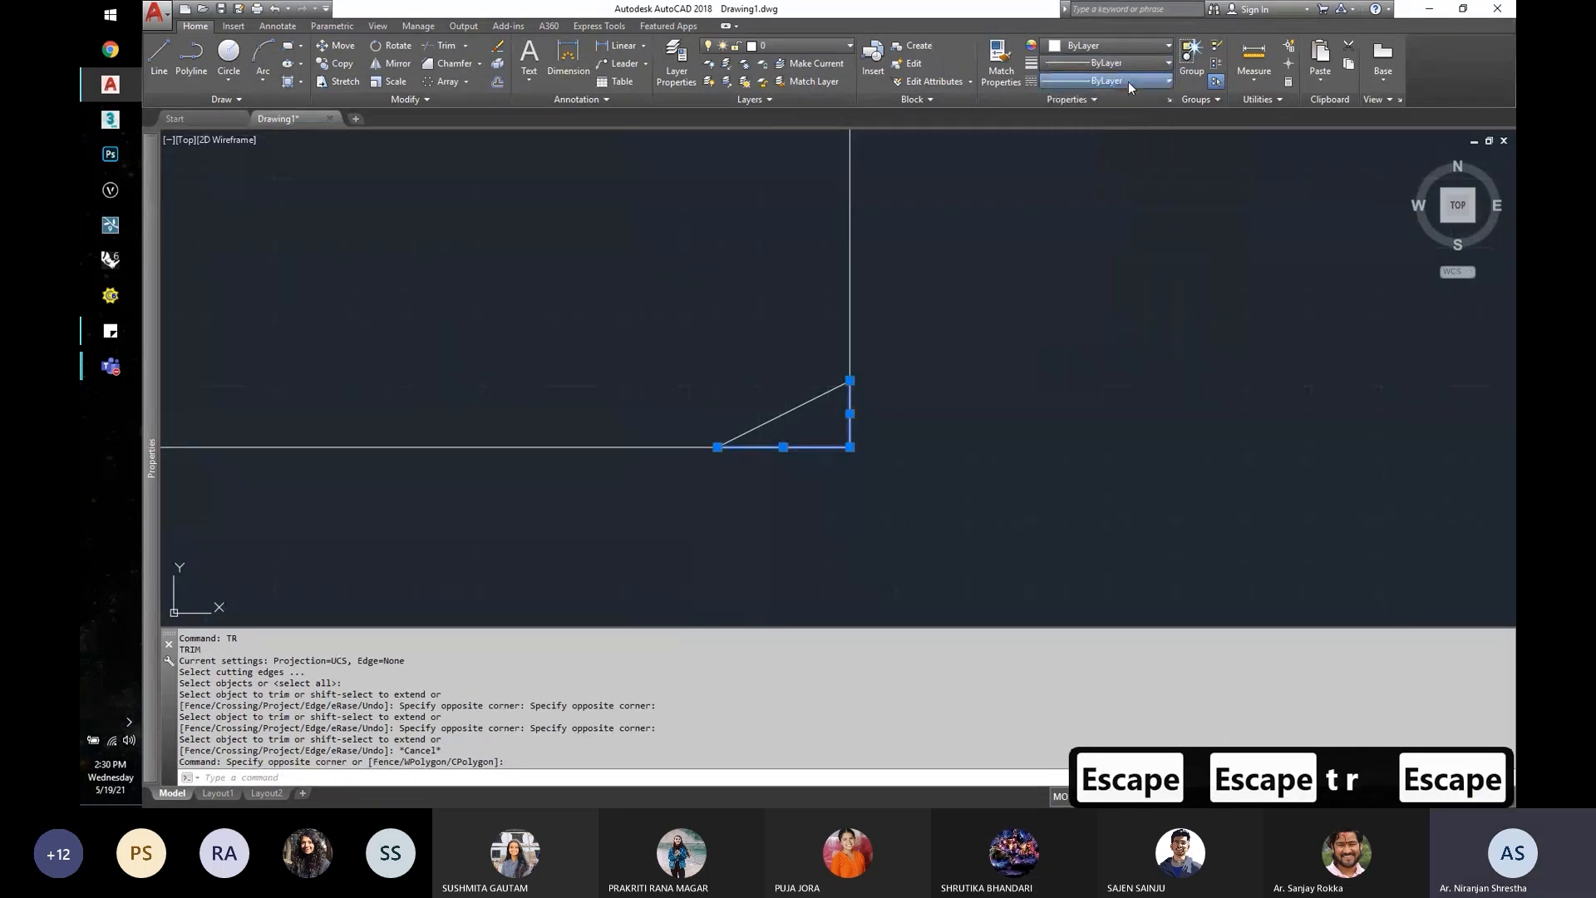
left_click(1130, 83)
left_click(1072, 159)
left_click(947, 284)
scroll(861, 462, "down", 7)
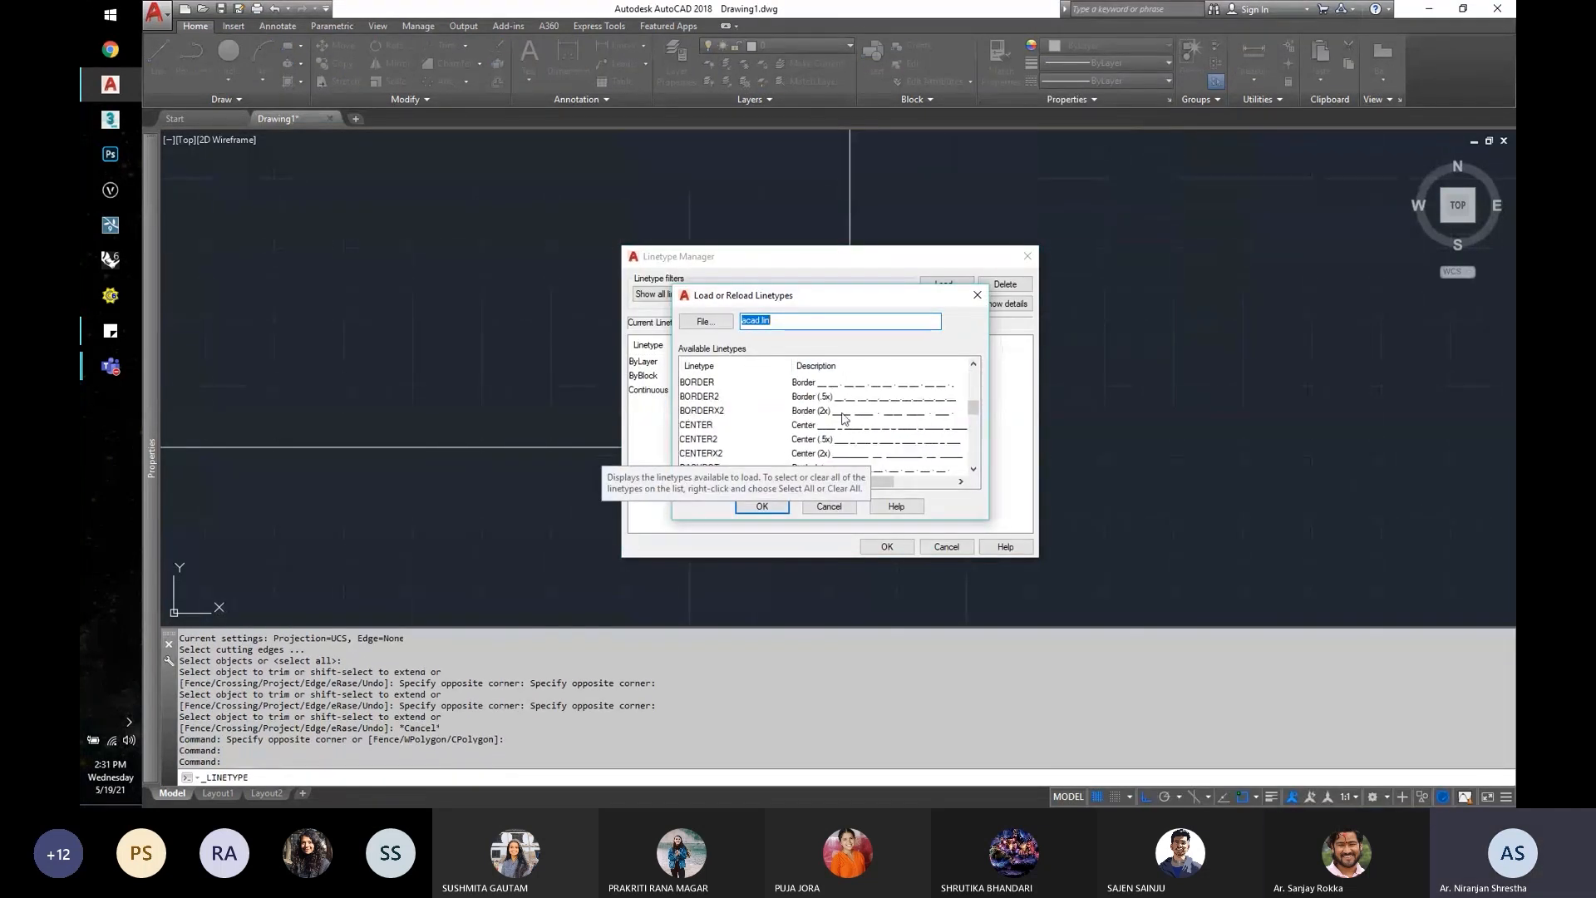
scroll(843, 418, "down", 2)
left_click(698, 424)
left_click(762, 507)
left_click(887, 546)
Step: Apply the DASHED linetype to the two corner lines and set their linetype scale to 5
left_click(915, 414)
left_click(801, 477)
left_click(1110, 81)
left_click(1110, 127)
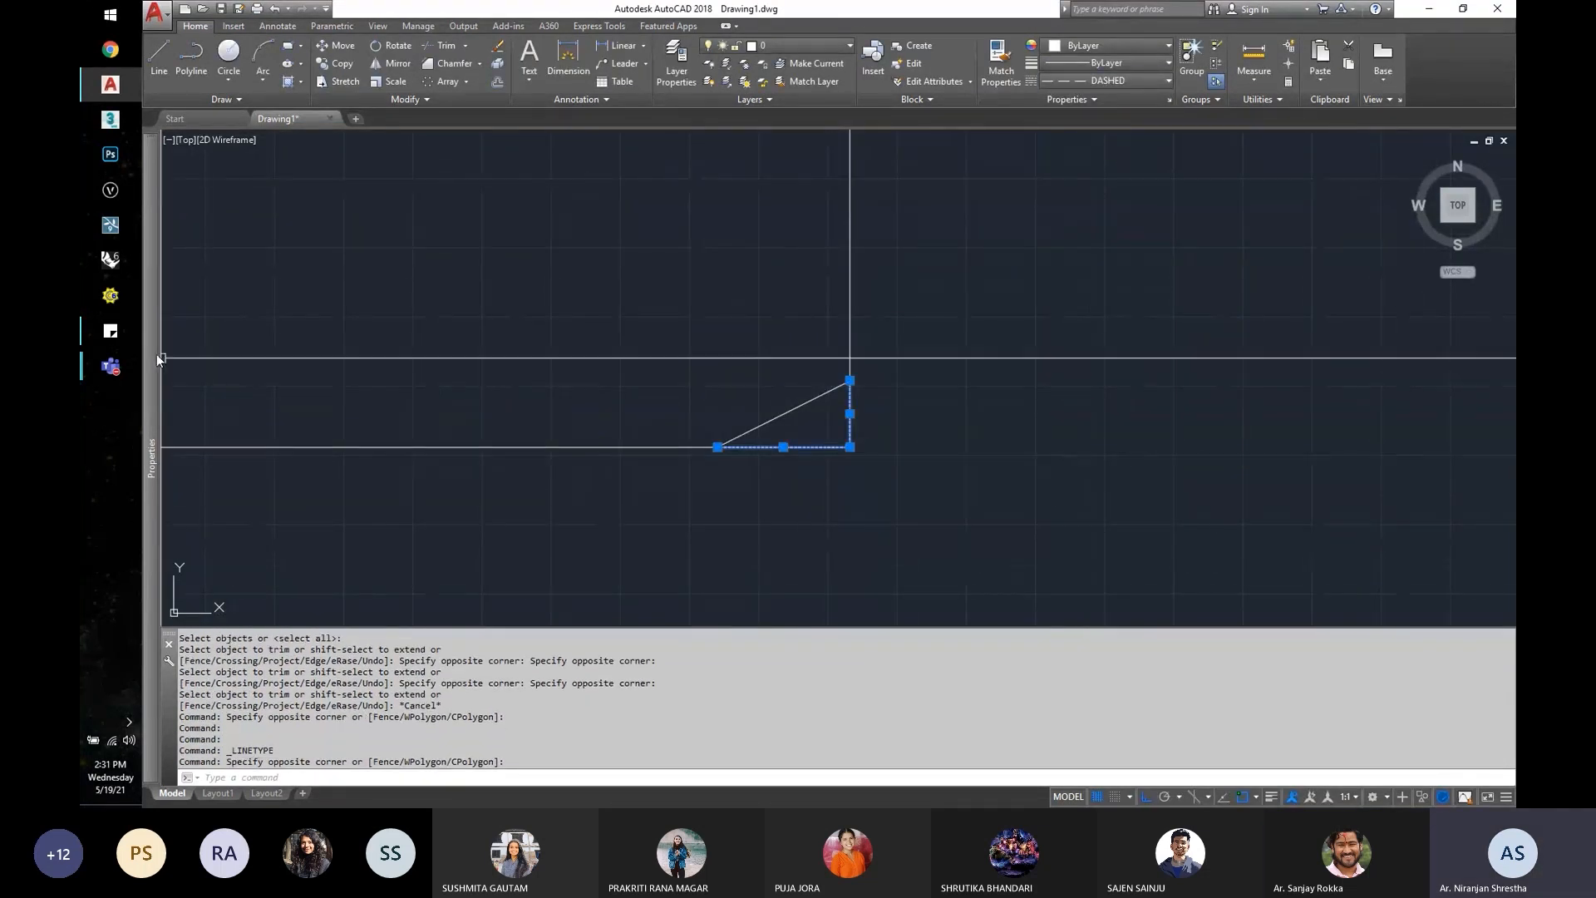
key("Escape")
scroll(865, 399, "up", 2)
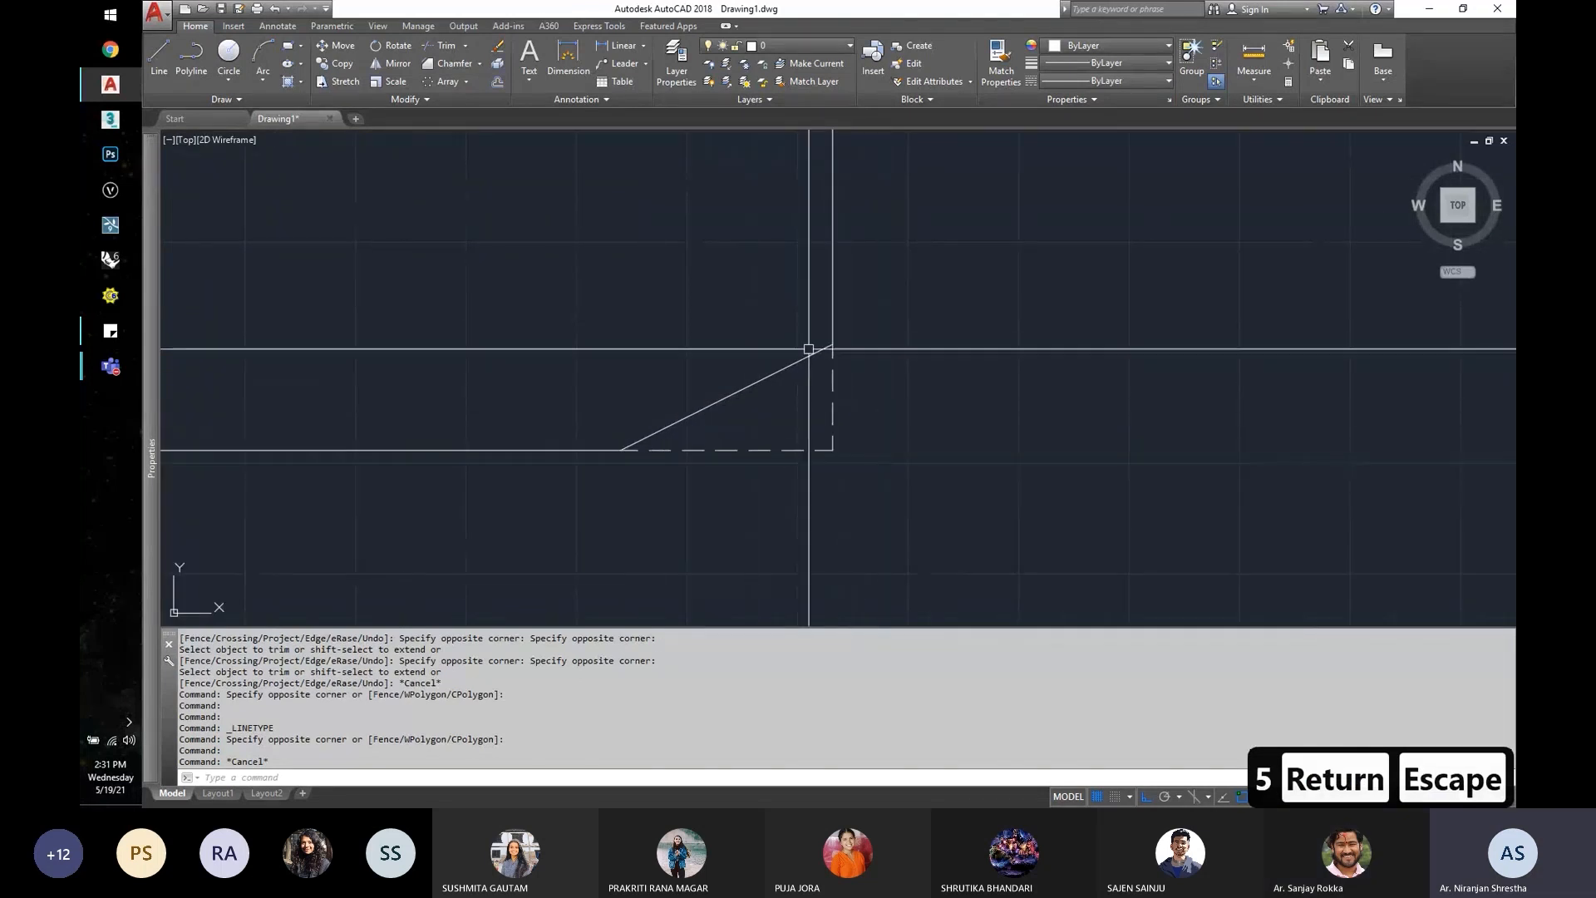
Step: Add a vertical linear dimension to the dashed vertical line, placed to the right of the chamfer
left_click(615, 47)
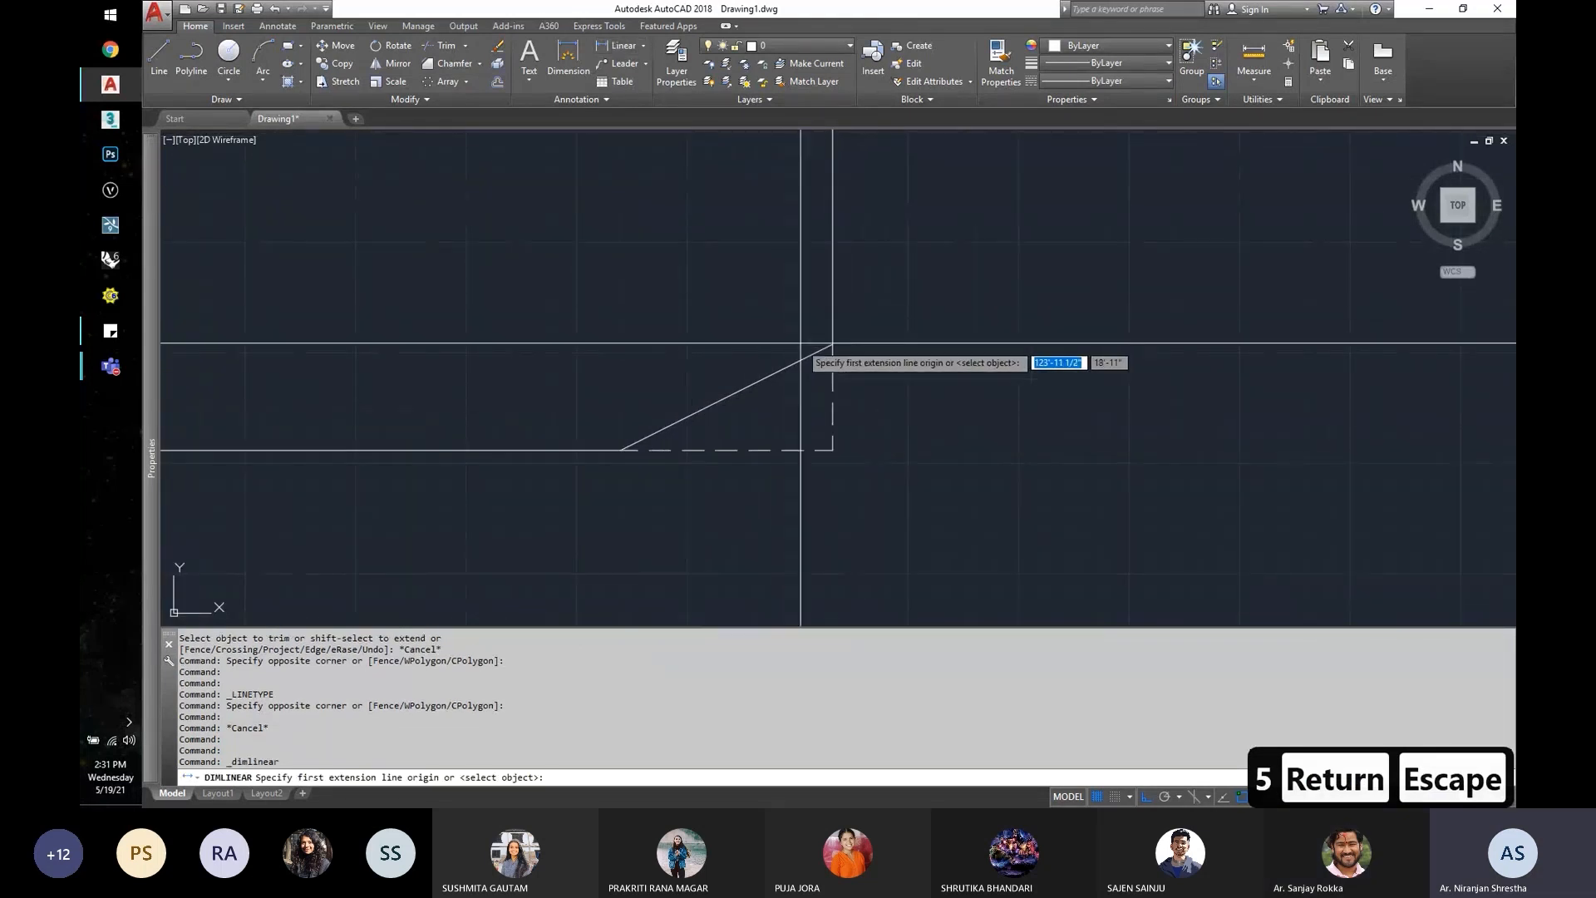
left_click(831, 343)
left_click(832, 449)
left_click(957, 416)
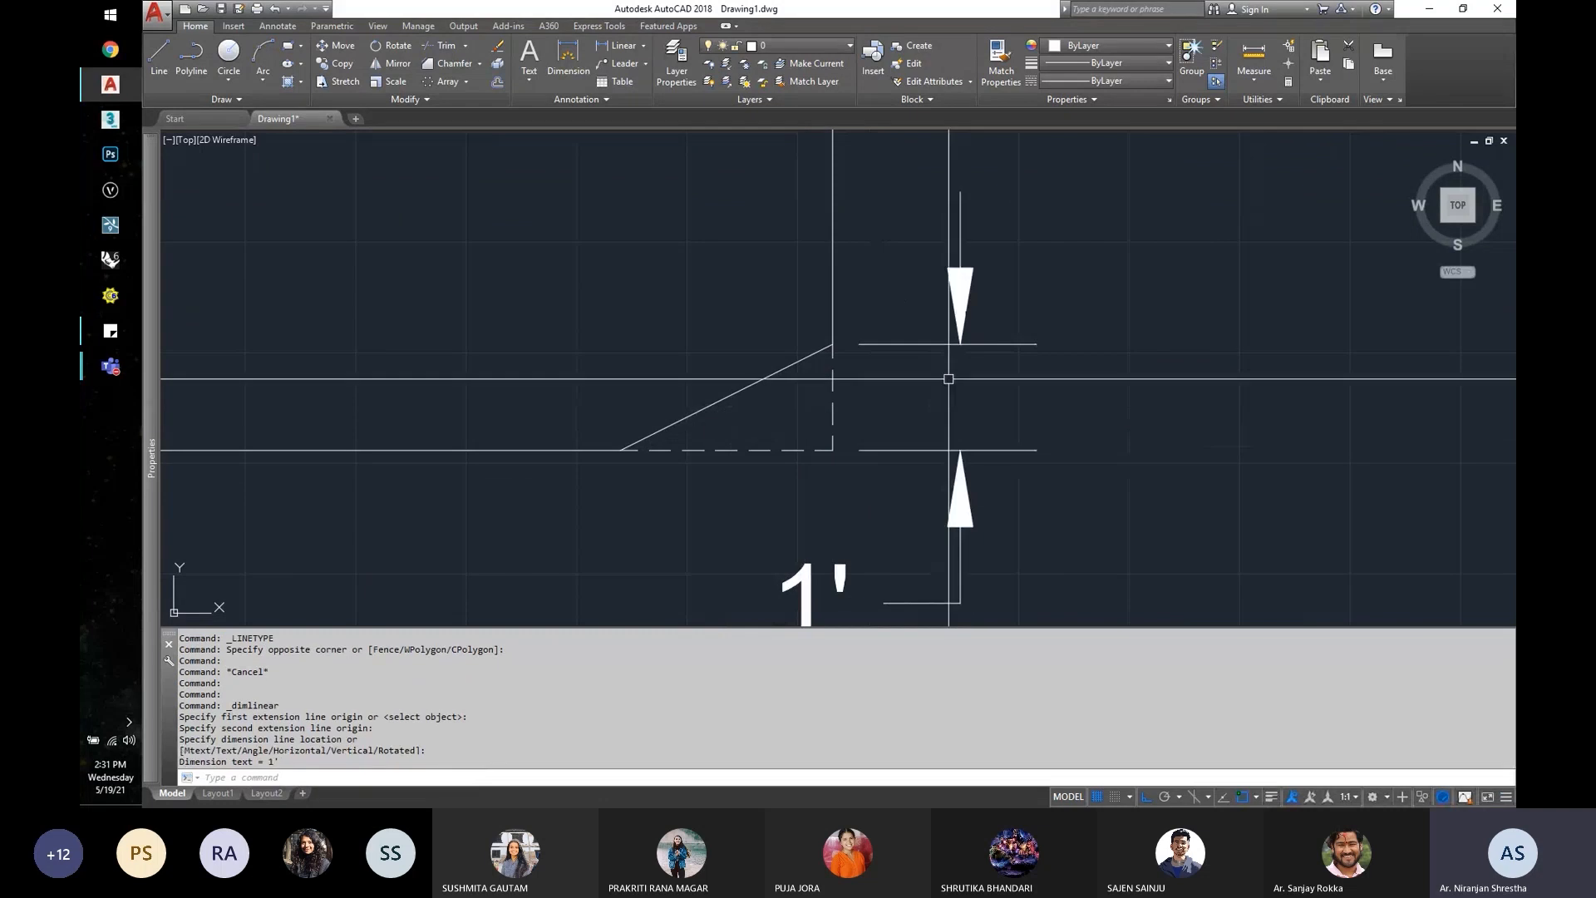
Step: Add a horizontal linear dimension to the dashed horizontal line, placed above the chamfer
scroll(699, 390, "down", 2)
key("Return")
left_click(805, 374)
left_click(673, 374)
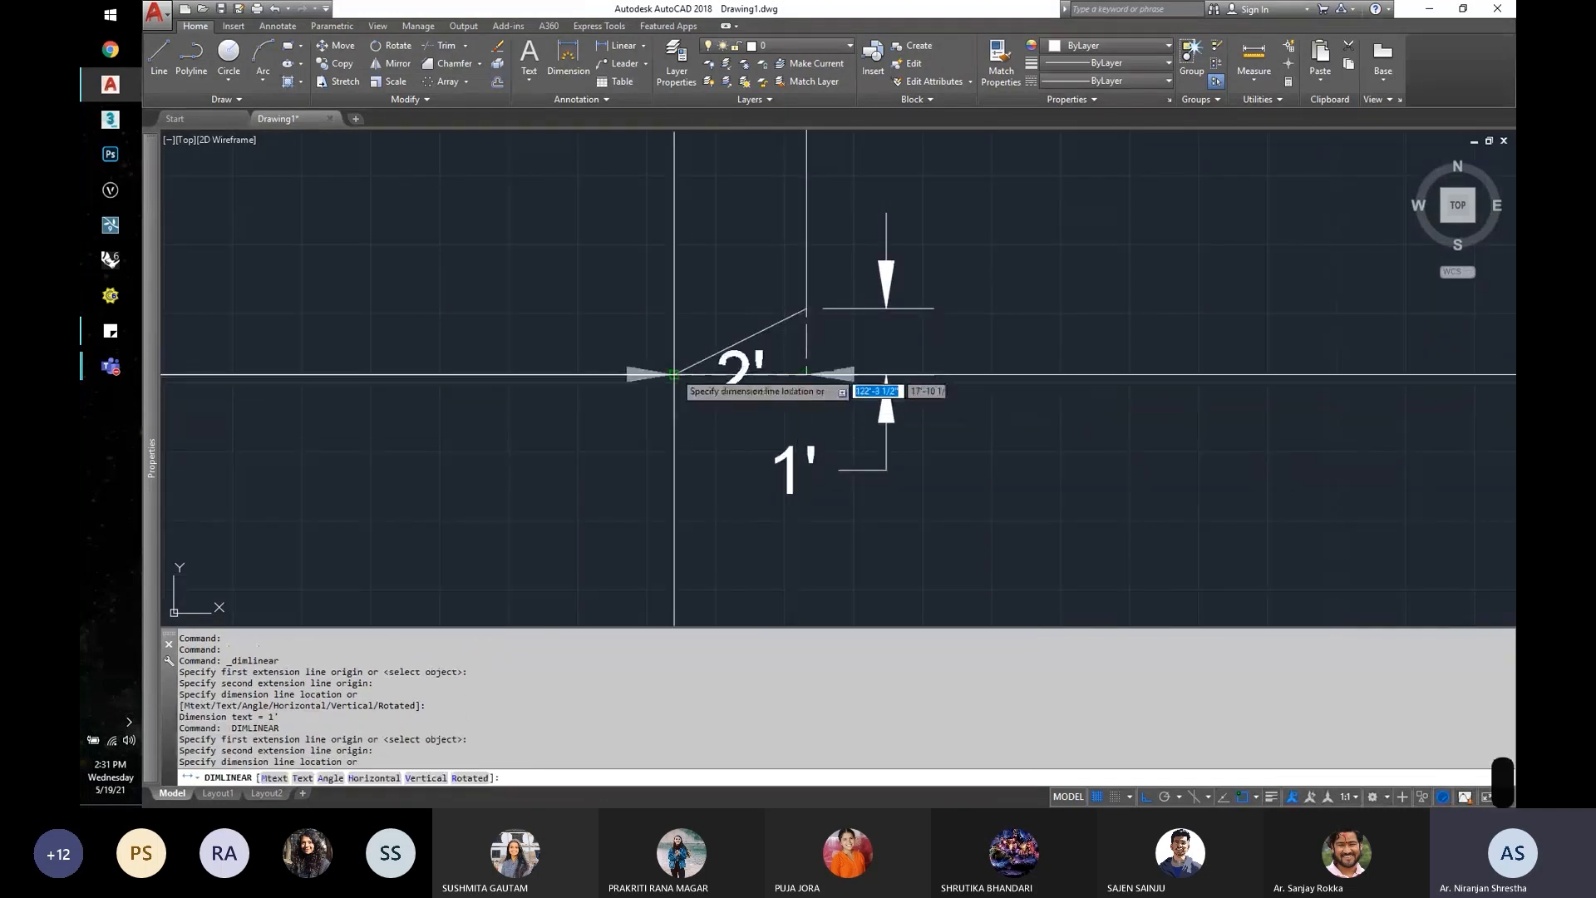
left_click(640, 227)
scroll(463, 350, "down", 2)
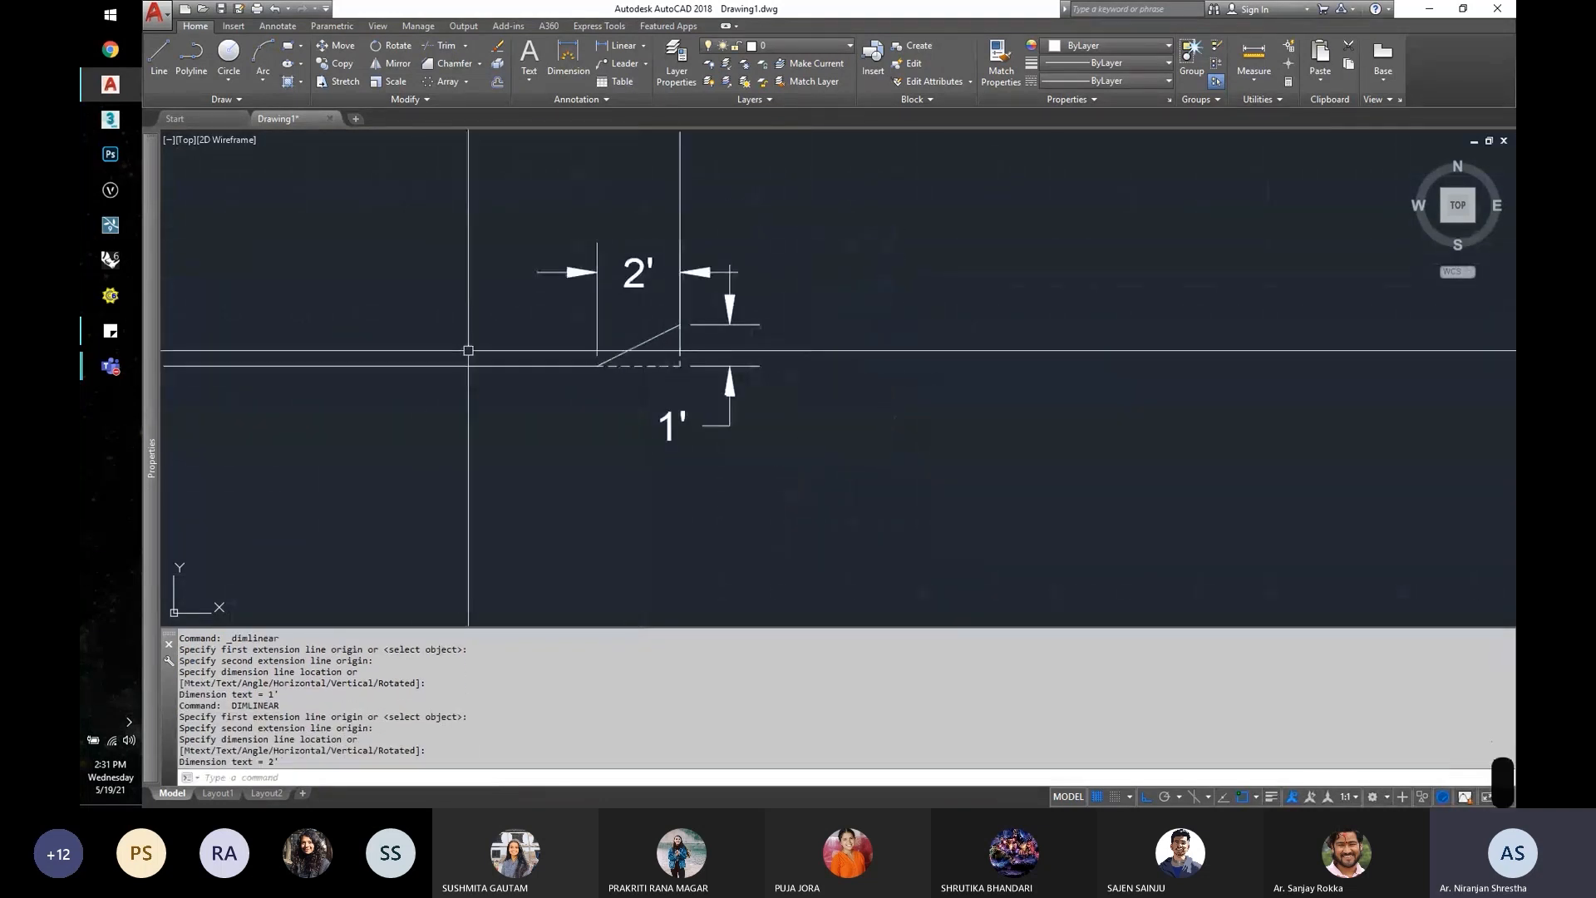
key("Escape")
middle_click_drag(499, 390, 605, 442)
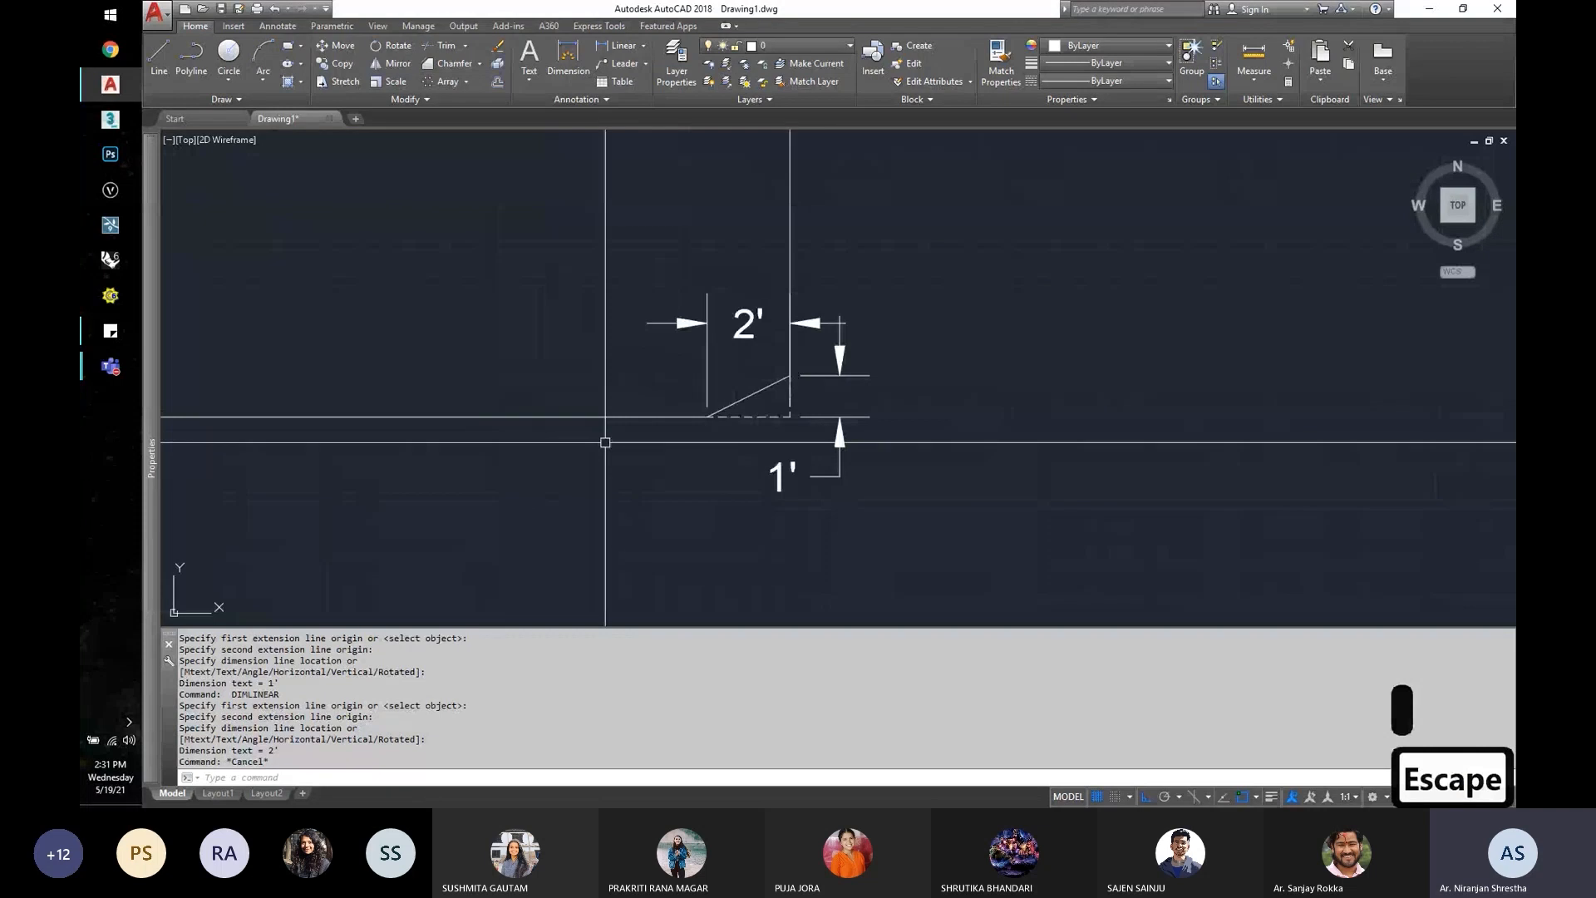